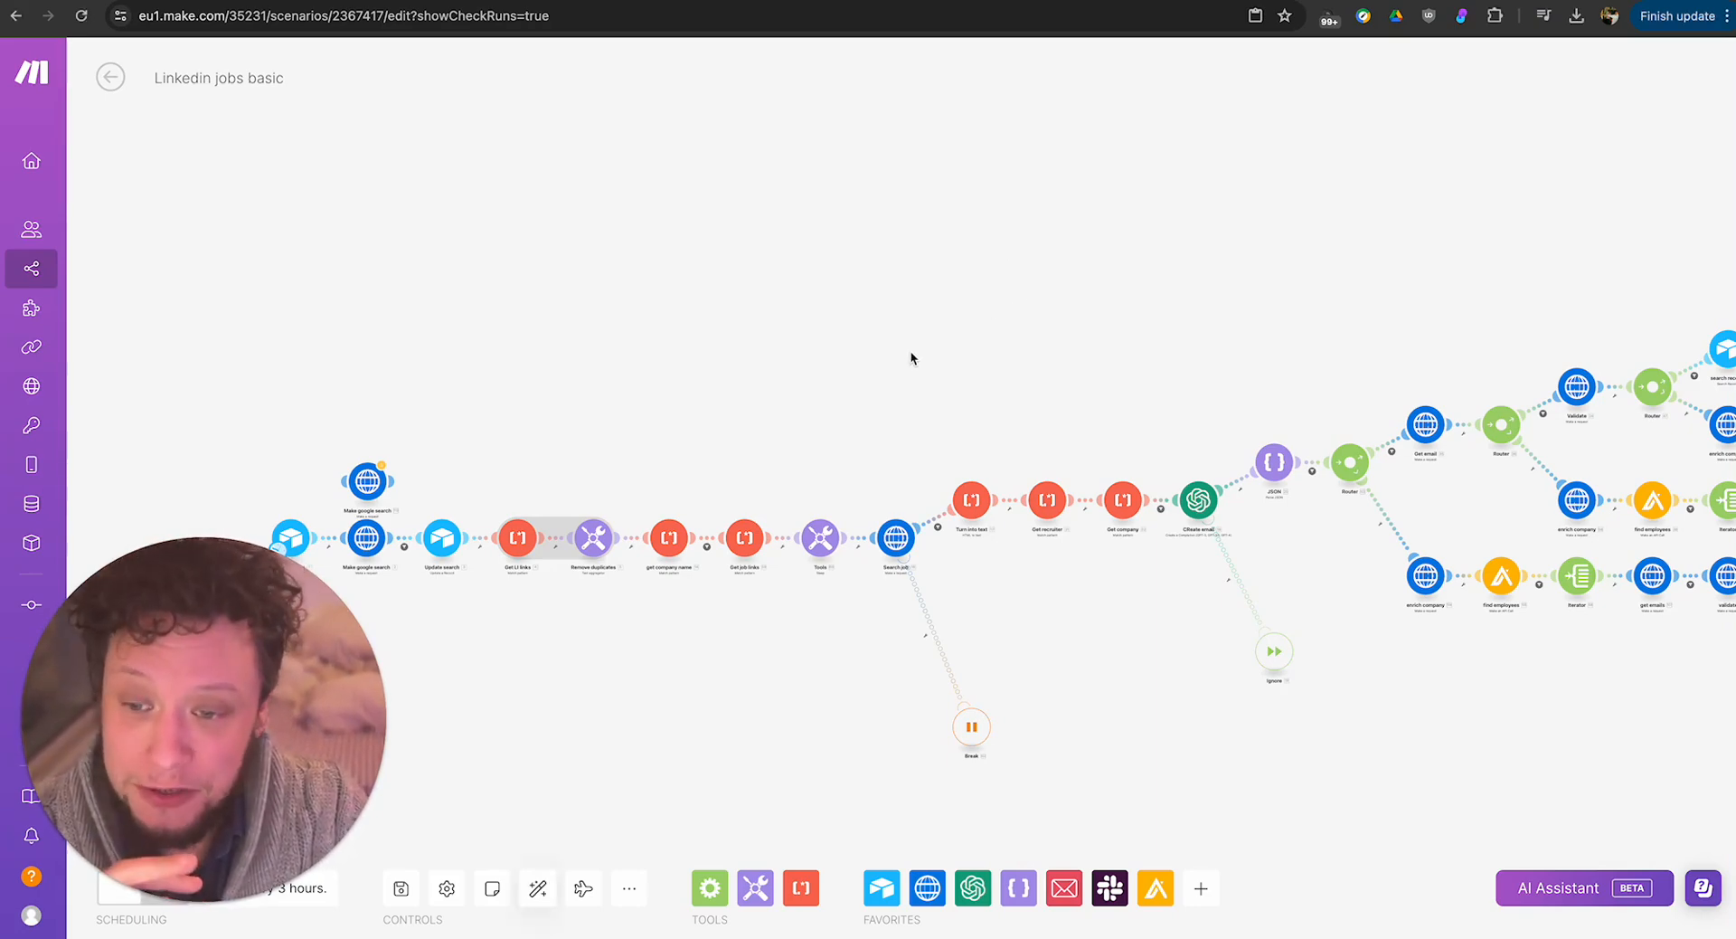
# Look over the start of the Linkedin jobs basic scenario, then switch to the Google results and examine the query's site:linkedin.com/jobs/view/ filter.
pyautogui.scroll(-5, 909, 350)
pyautogui.hscroll(3, 887, 279)
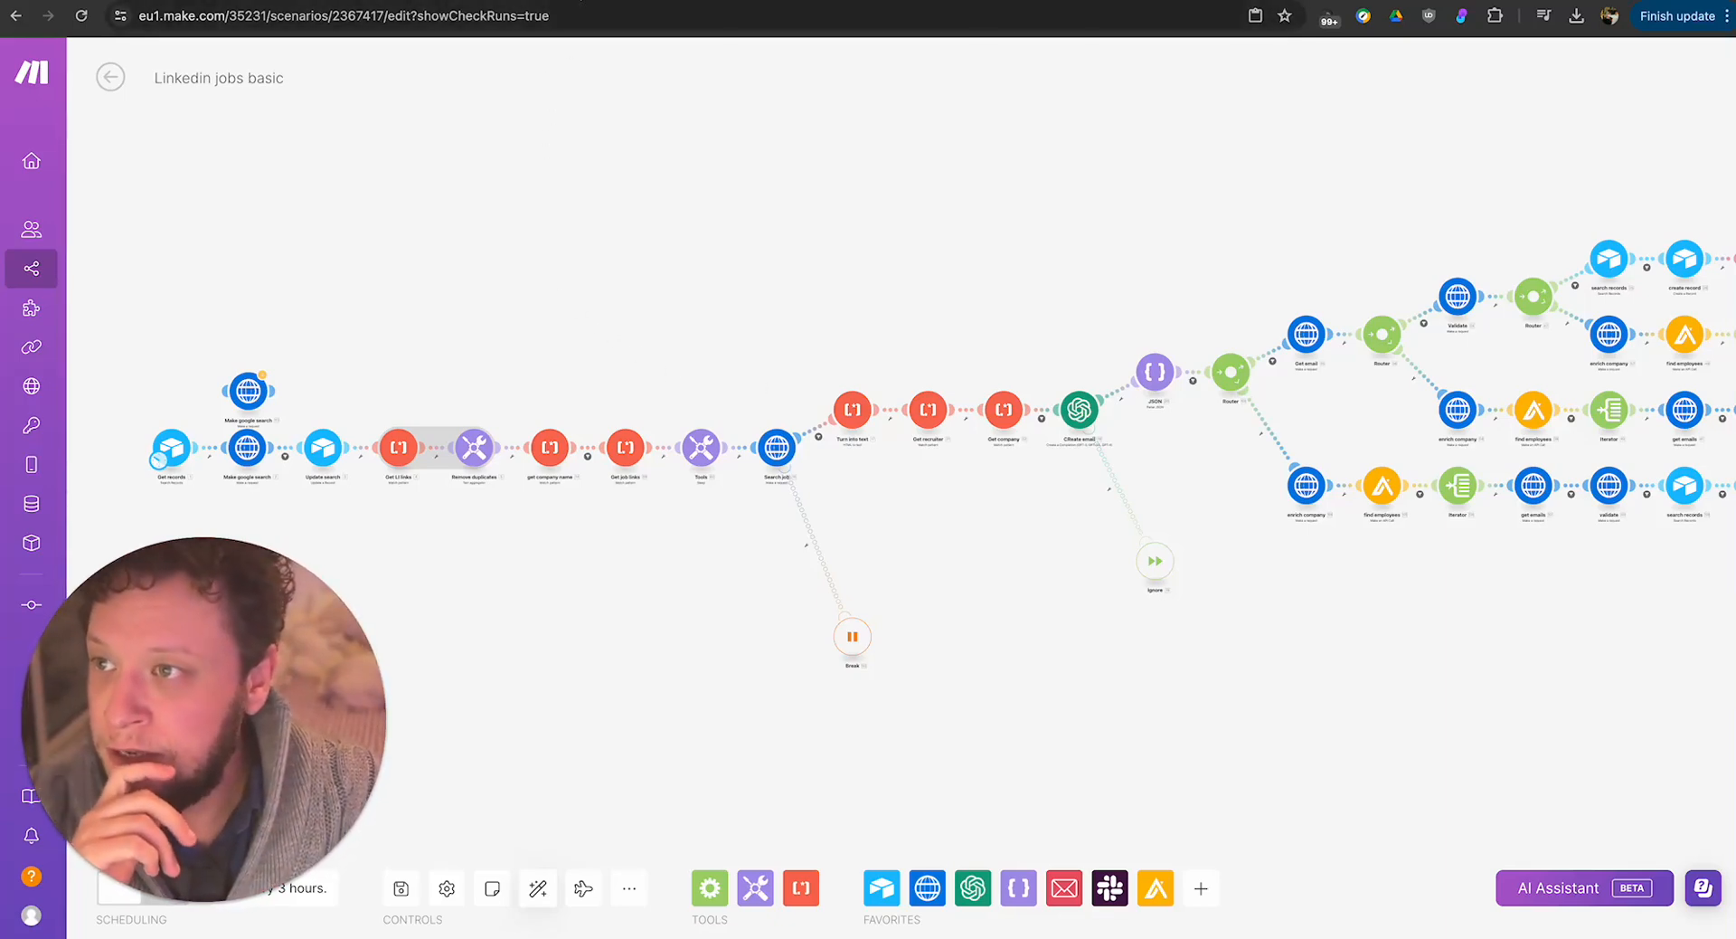
pyautogui.click(575, 5)
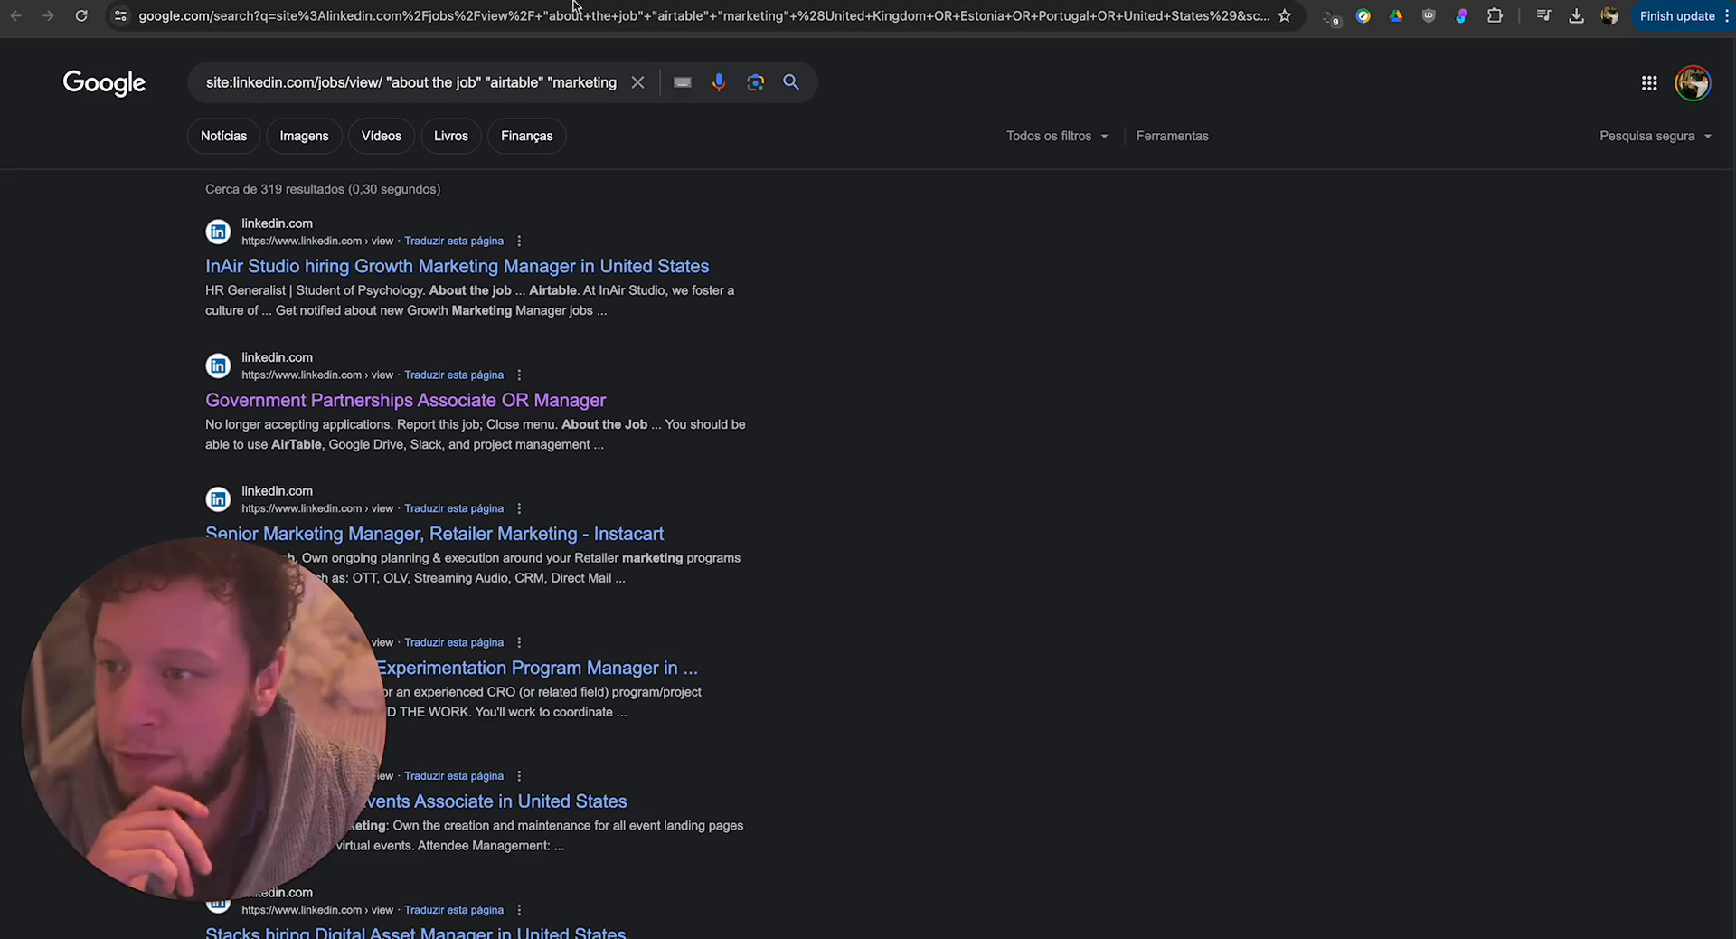
pyautogui.doubleClick(258, 82)
pyautogui.click(218, 84)
pyautogui.moveTo(208, 83); pyautogui.dragTo(228, 83)
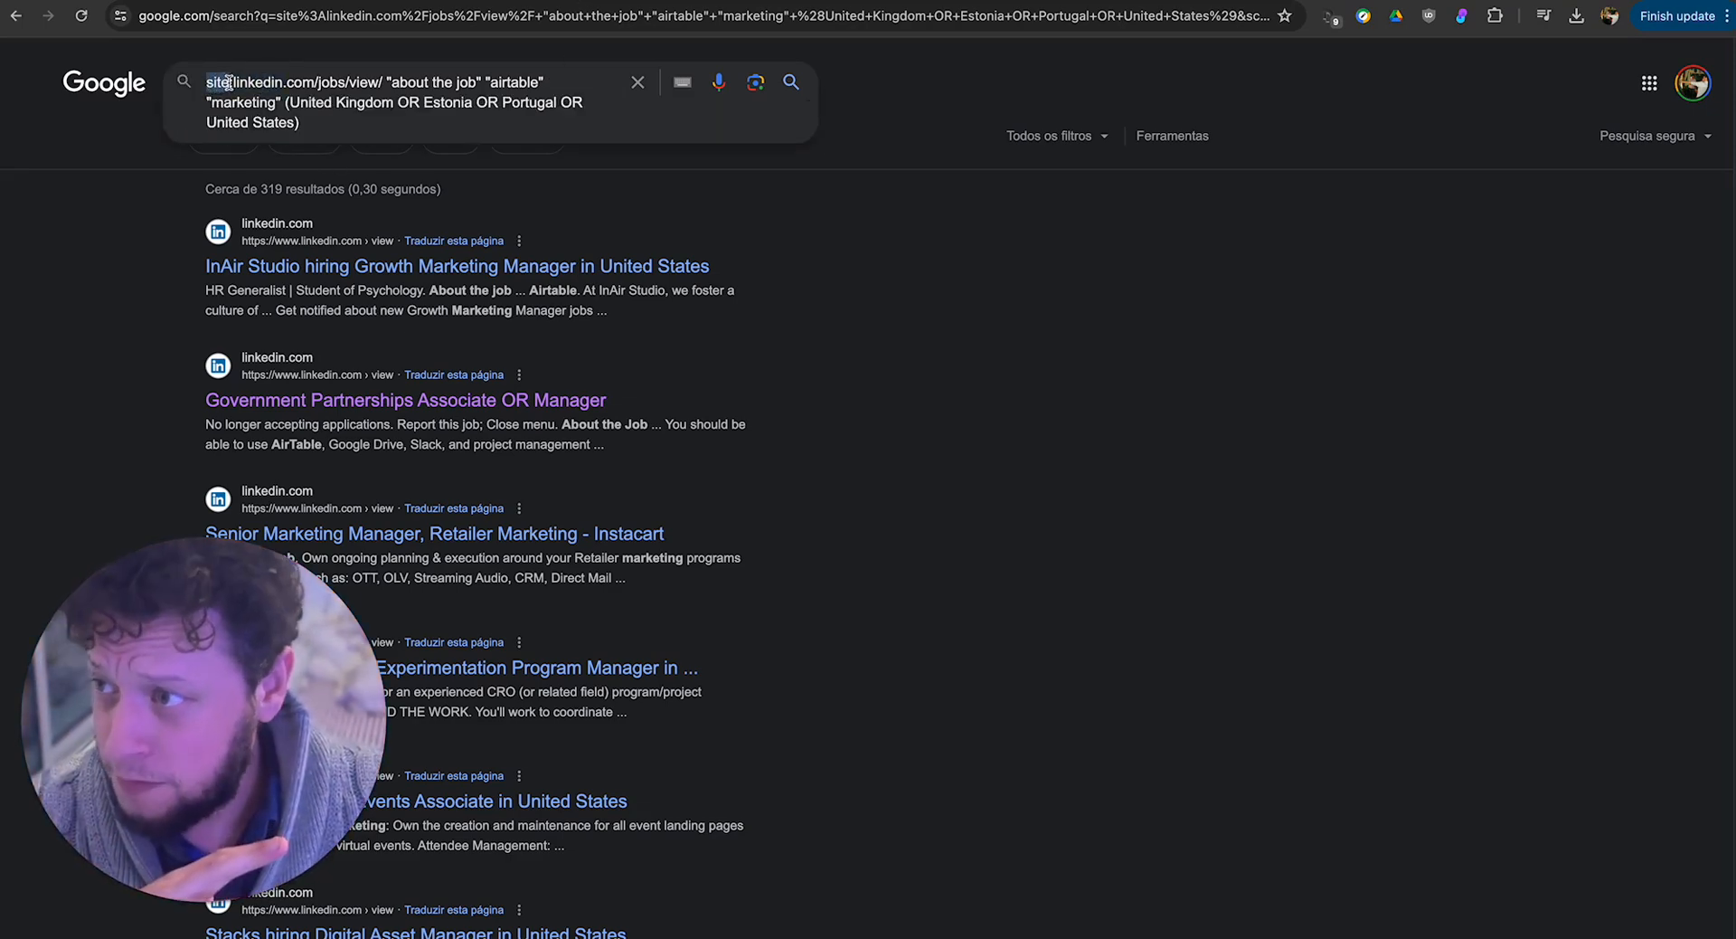
pyautogui.click(233, 82)
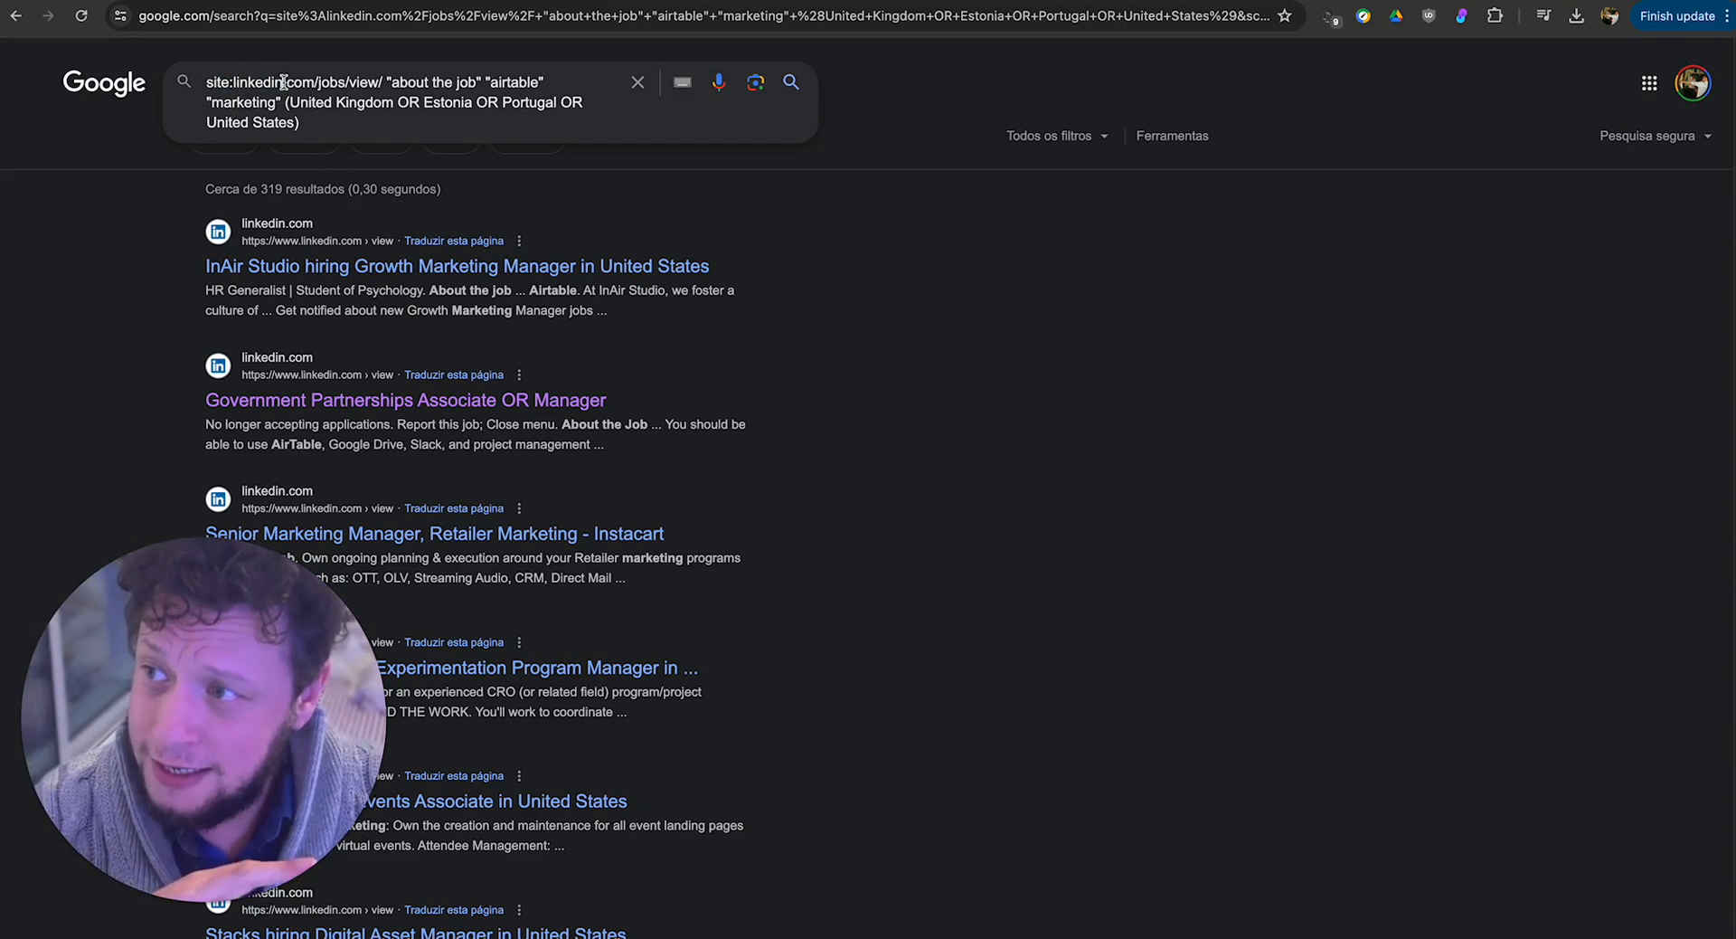
pyautogui.click(313, 83)
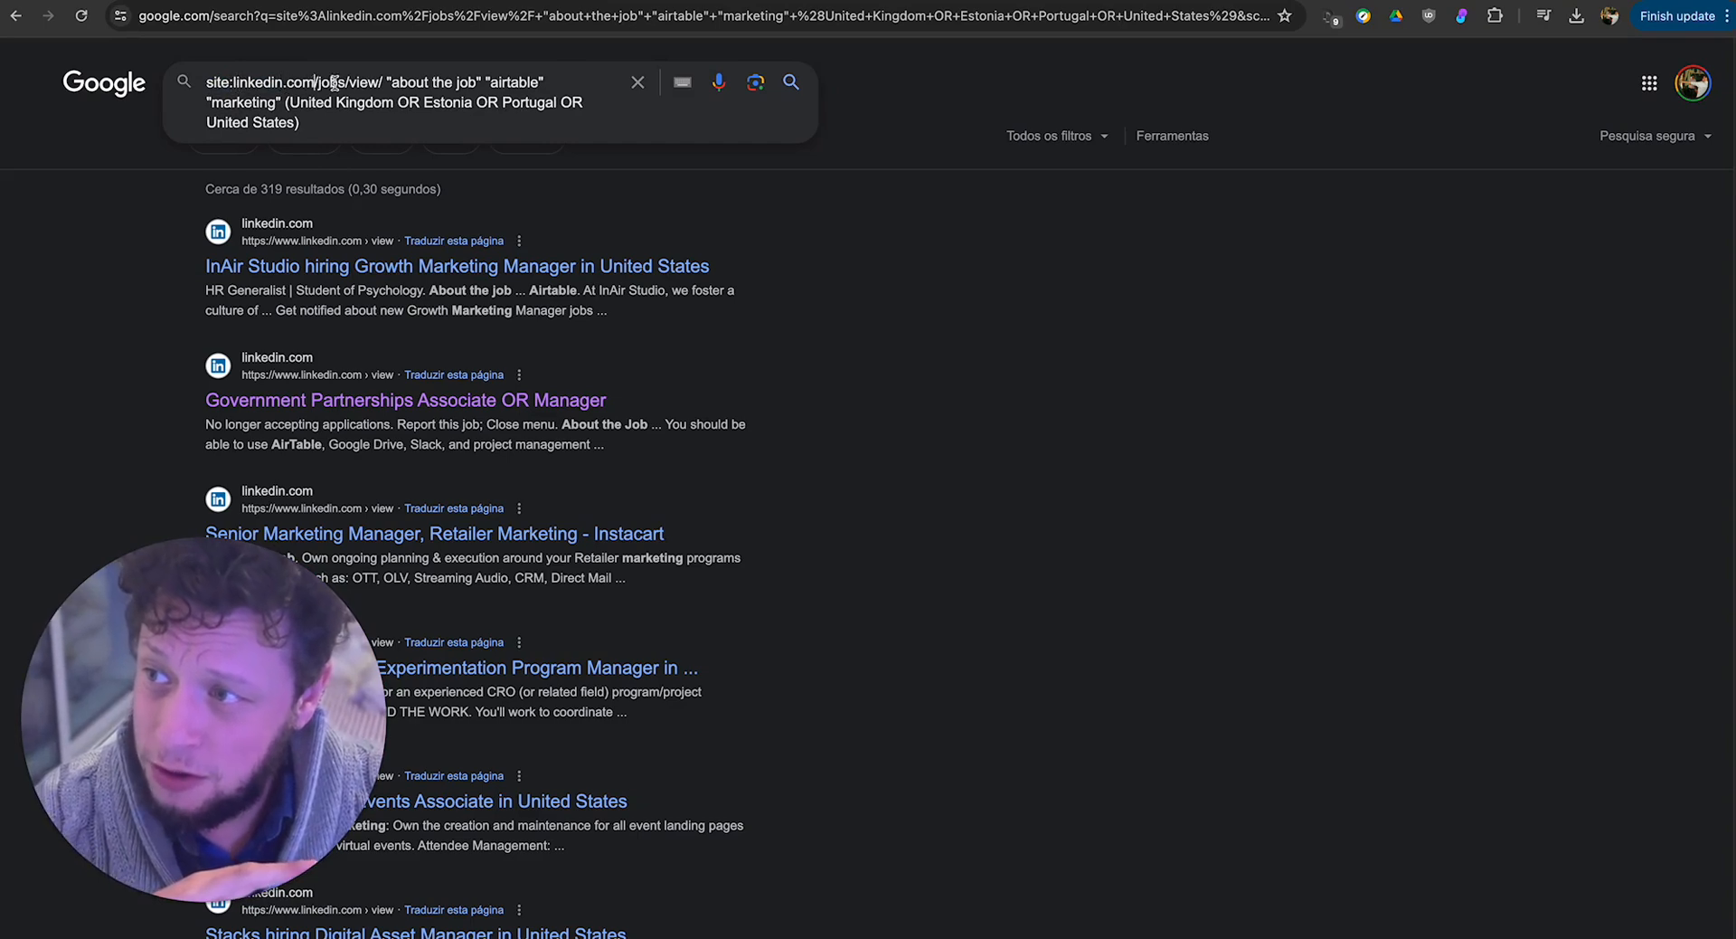
# Examine the quoted phrases "about the job" and "airtable" in the search query.
pyautogui.moveTo(386, 83); pyautogui.dragTo(481, 83)
pyautogui.click(391, 82)
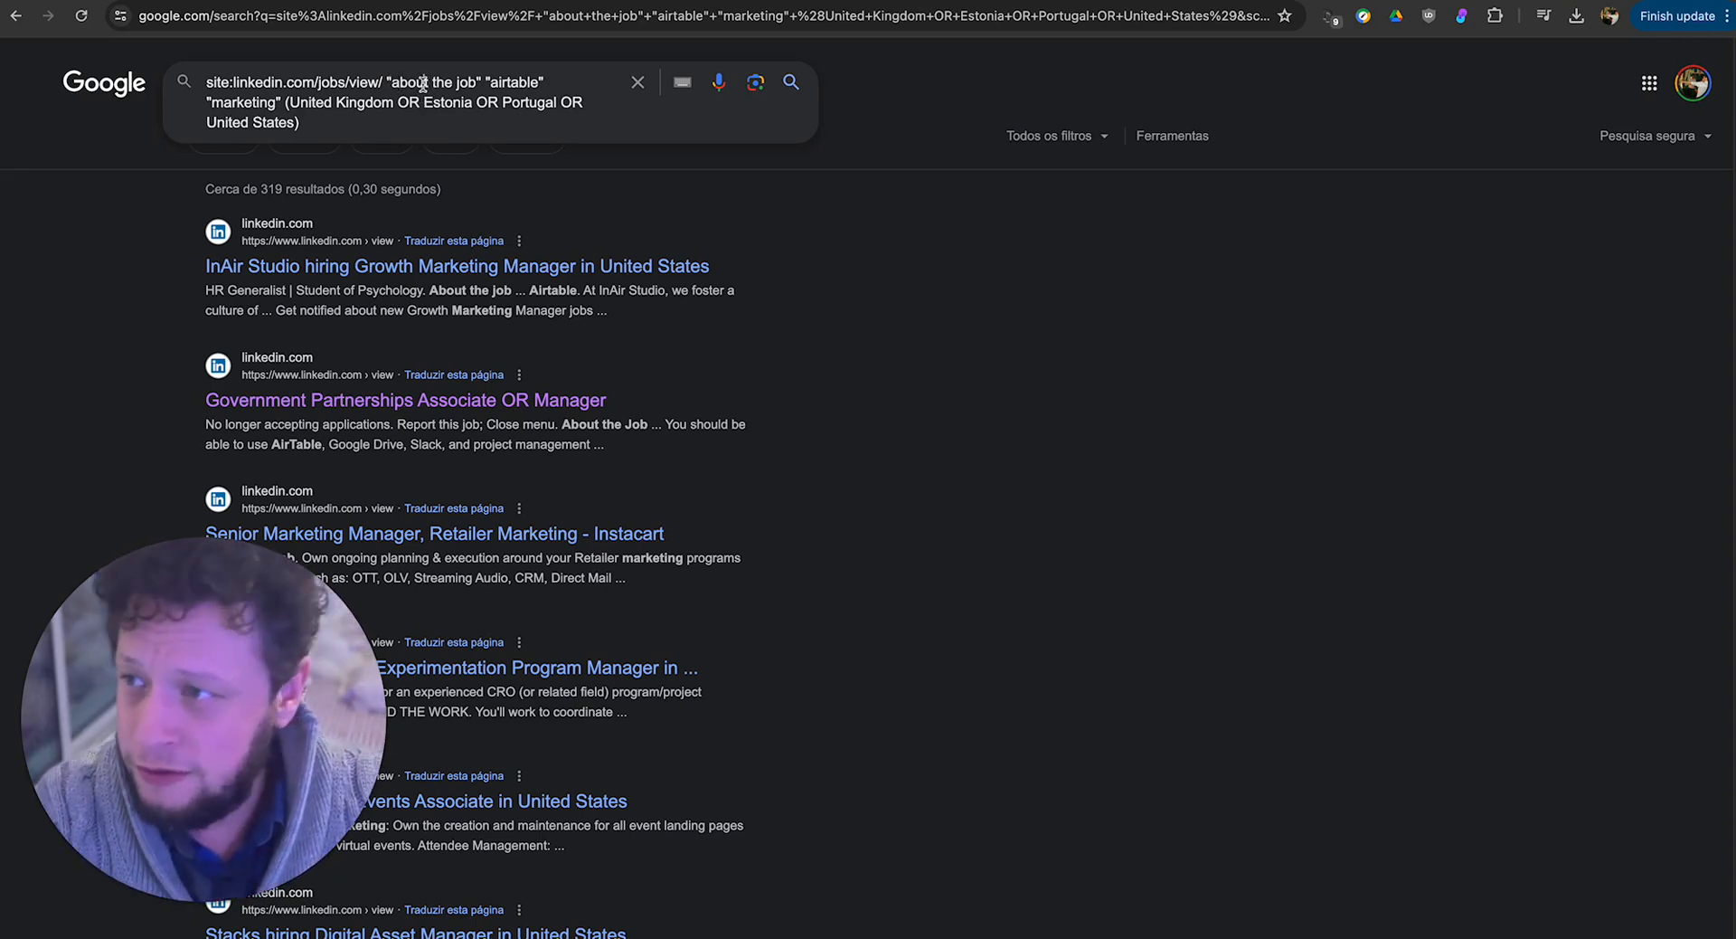
pyautogui.moveTo(398, 82); pyautogui.dragTo(480, 82)
pyautogui.click(512, 82)
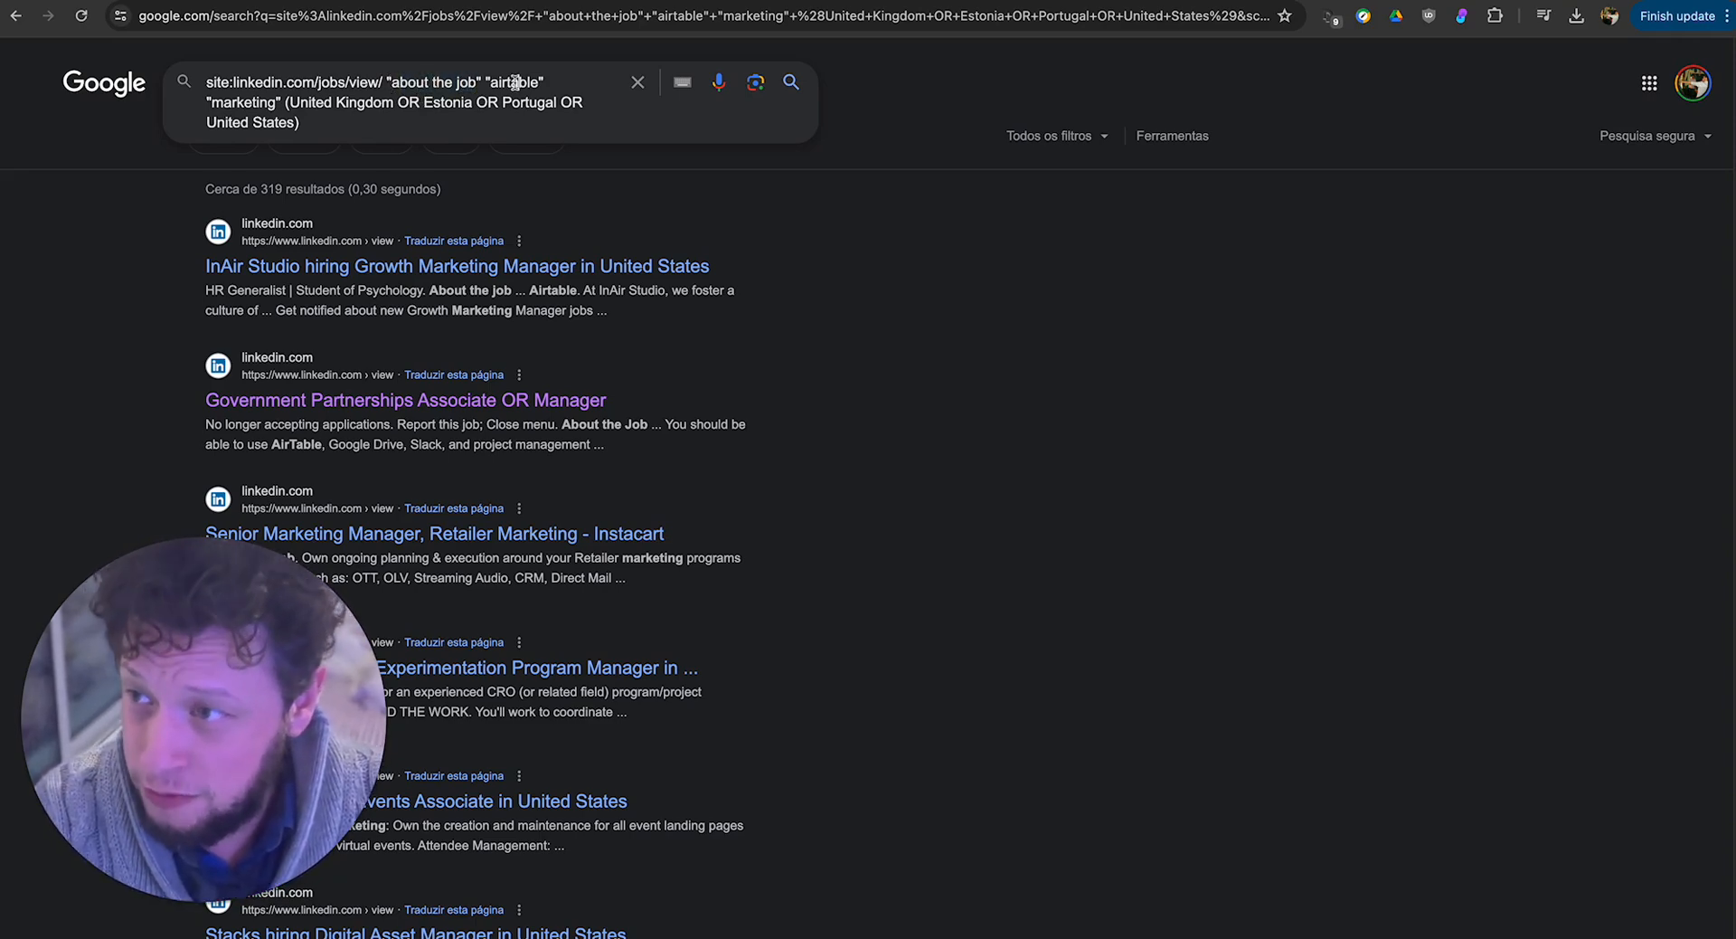
pyautogui.doubleClick(522, 82)
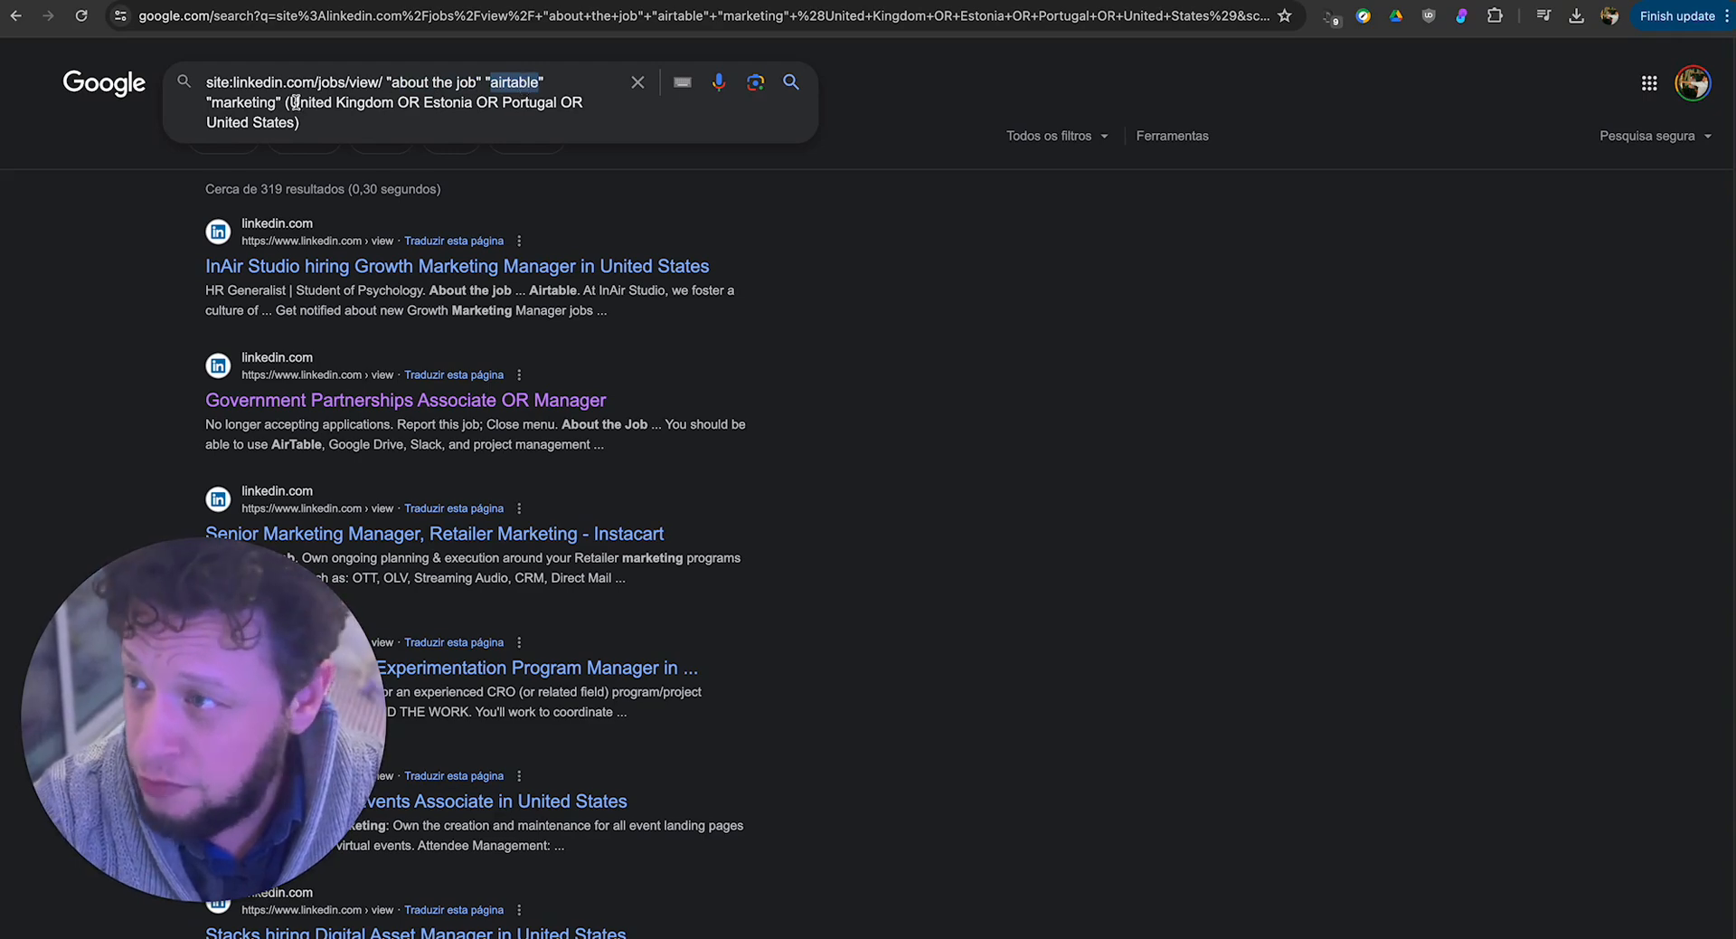
# Examine the "marketing" keyword and the bracketed country list joined with OR in the search query.
pyautogui.tripleClick(238, 104)
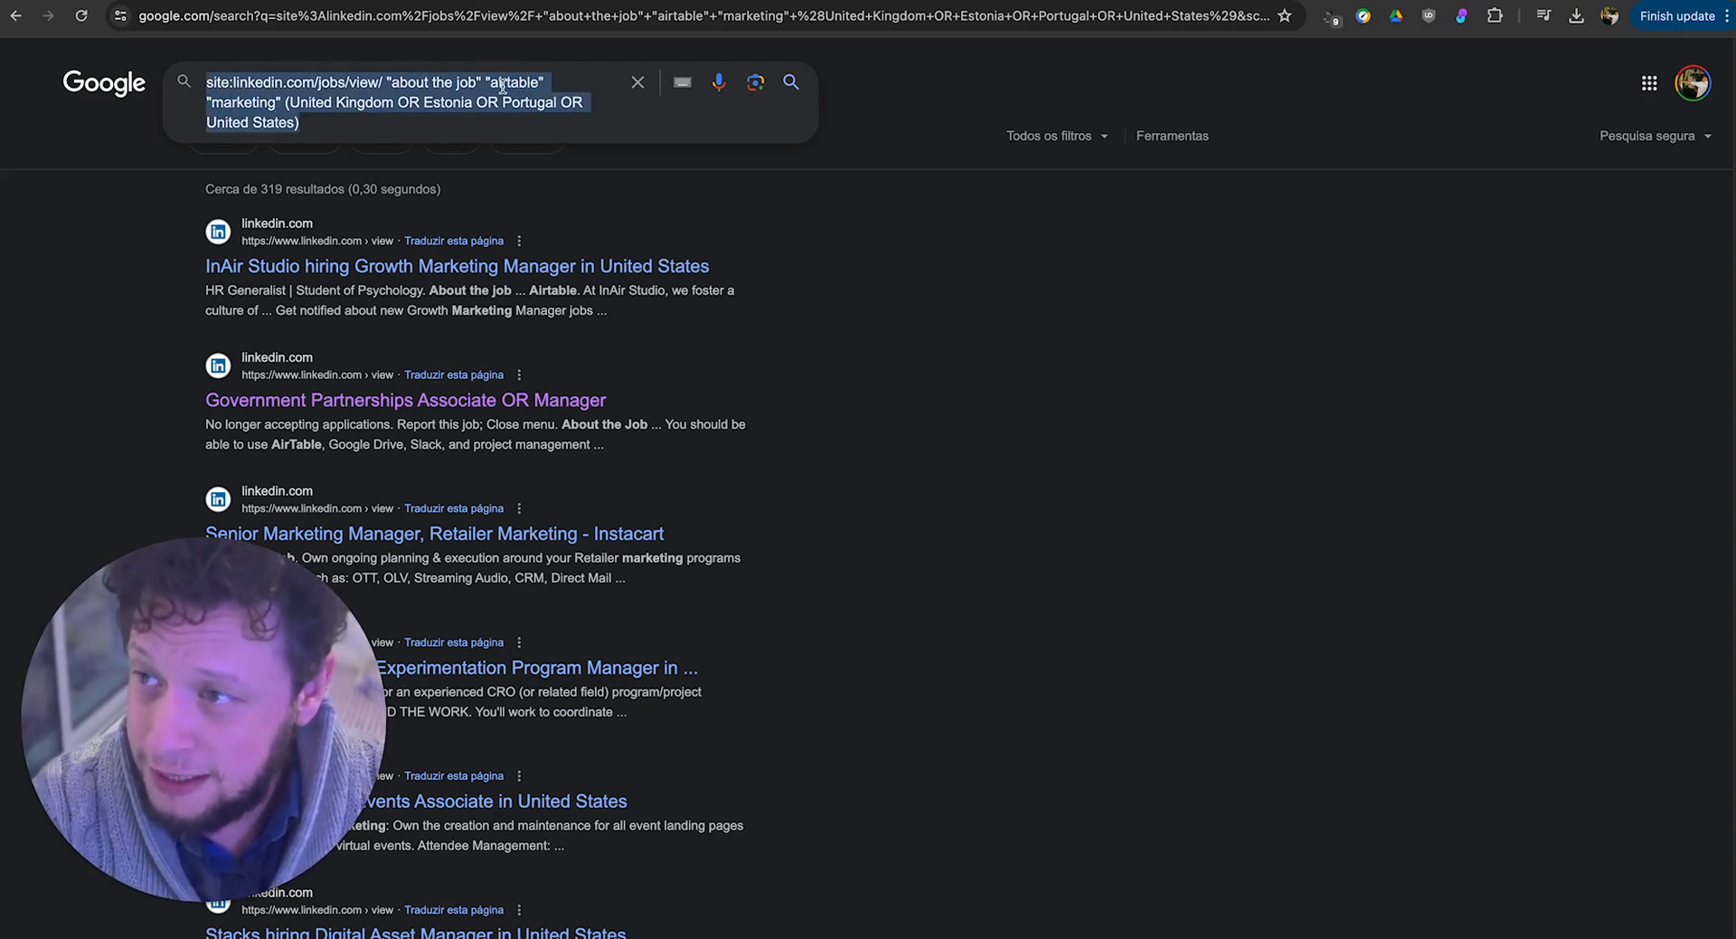
pyautogui.doubleClick(503, 84)
pyautogui.doubleClick(240, 115)
pyautogui.click(338, 109)
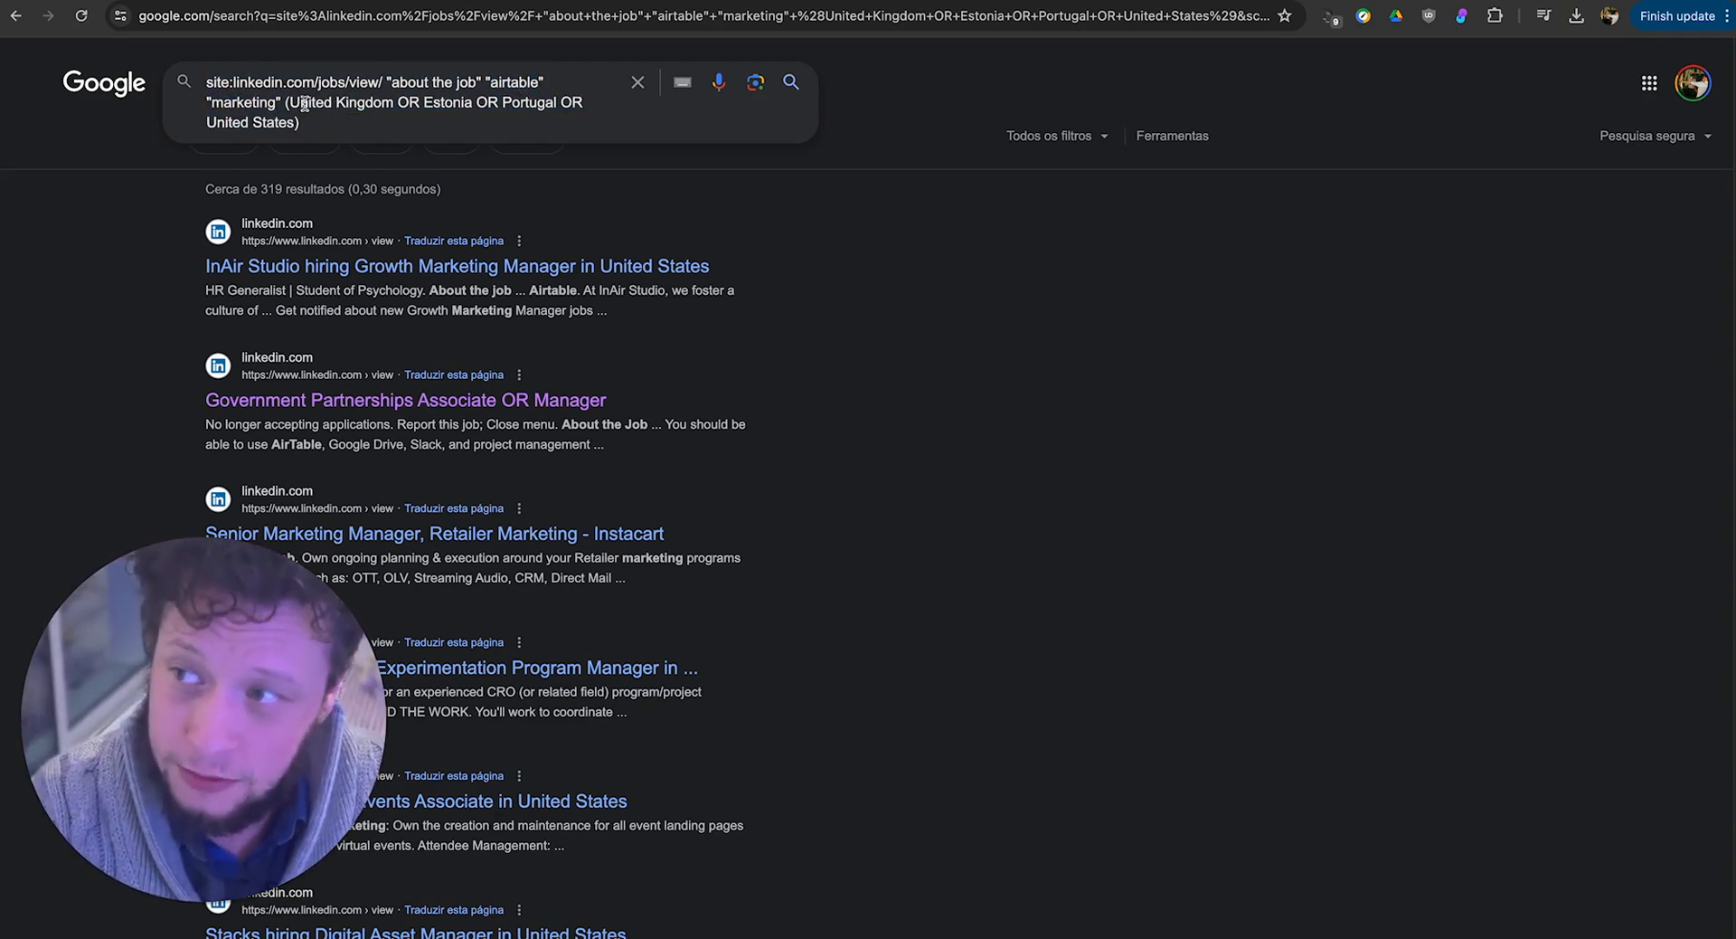
pyautogui.doubleClick(306, 103)
pyautogui.click(450, 101)
pyautogui.click(499, 102)
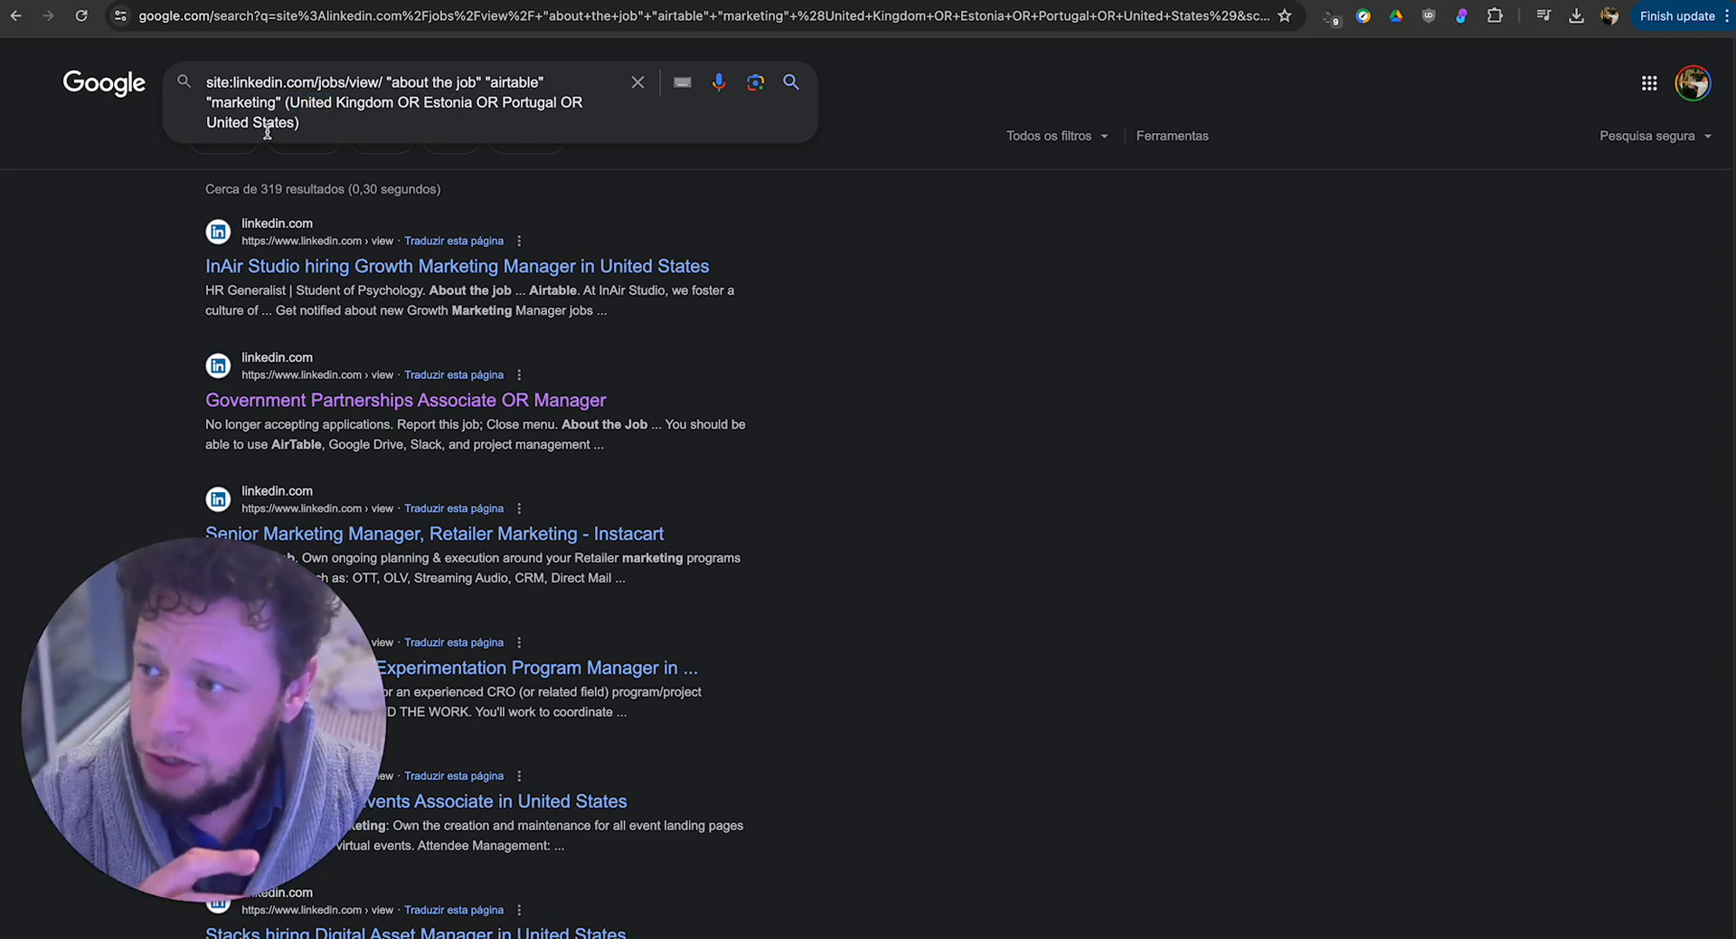
# Skim the LinkedIn job postings in the results for the full query.
pyautogui.click(829, 464)
pyautogui.scroll(-2, 429, 308)
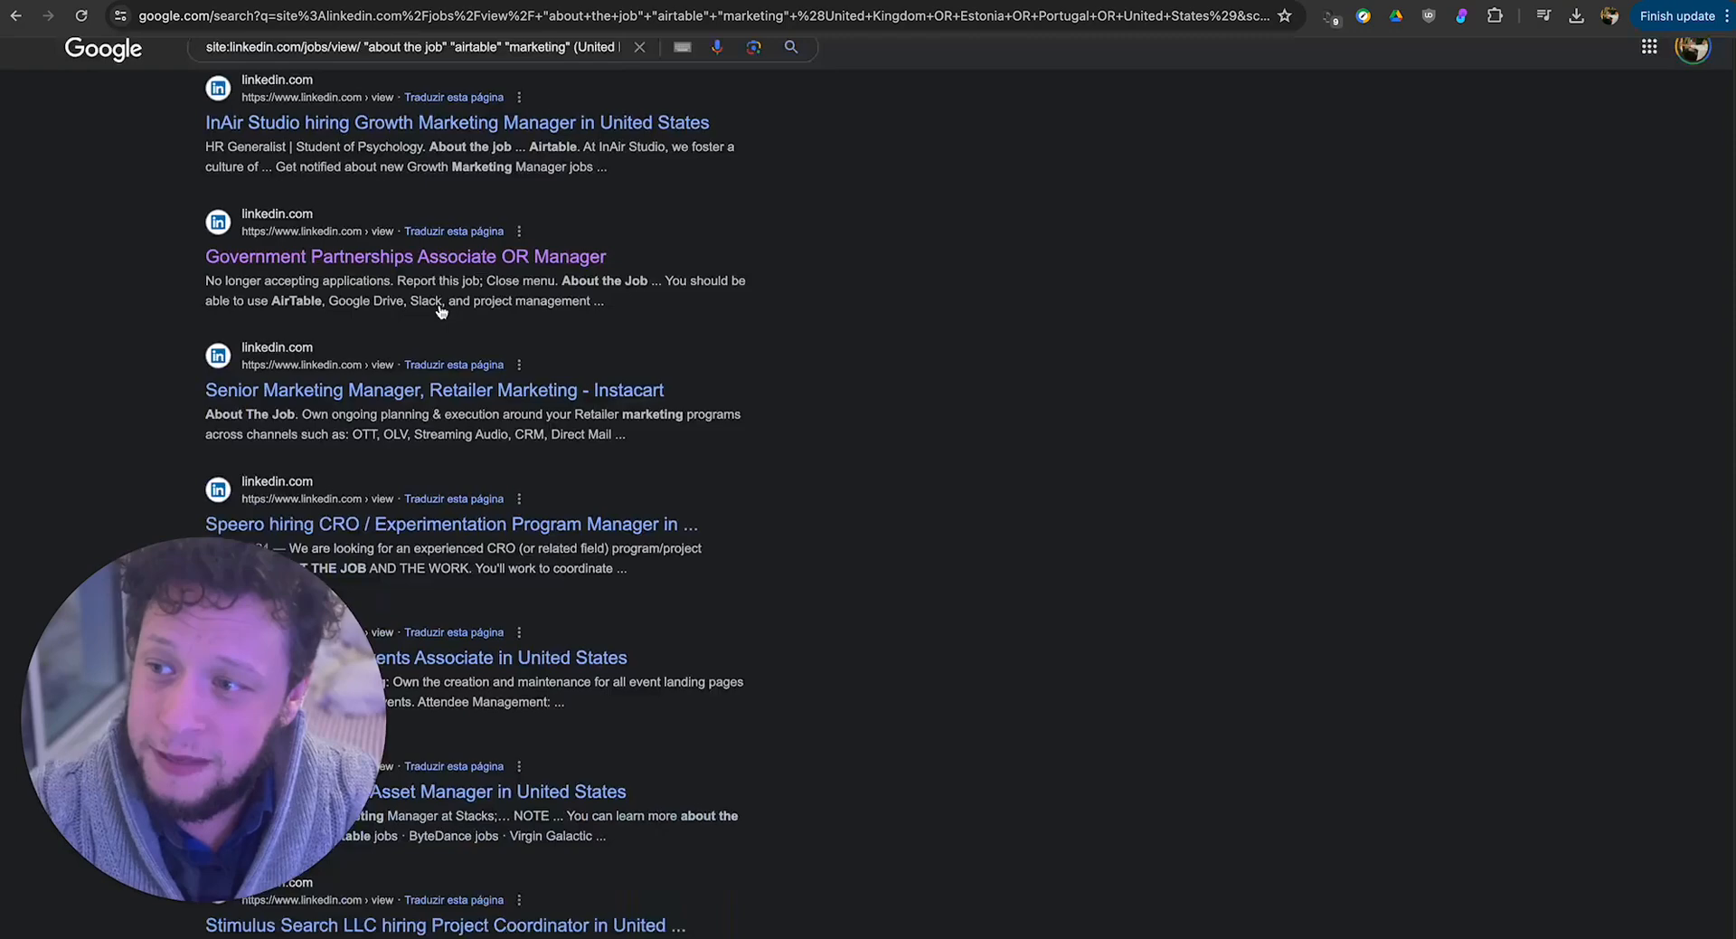
pyautogui.scroll(2, 441, 311)
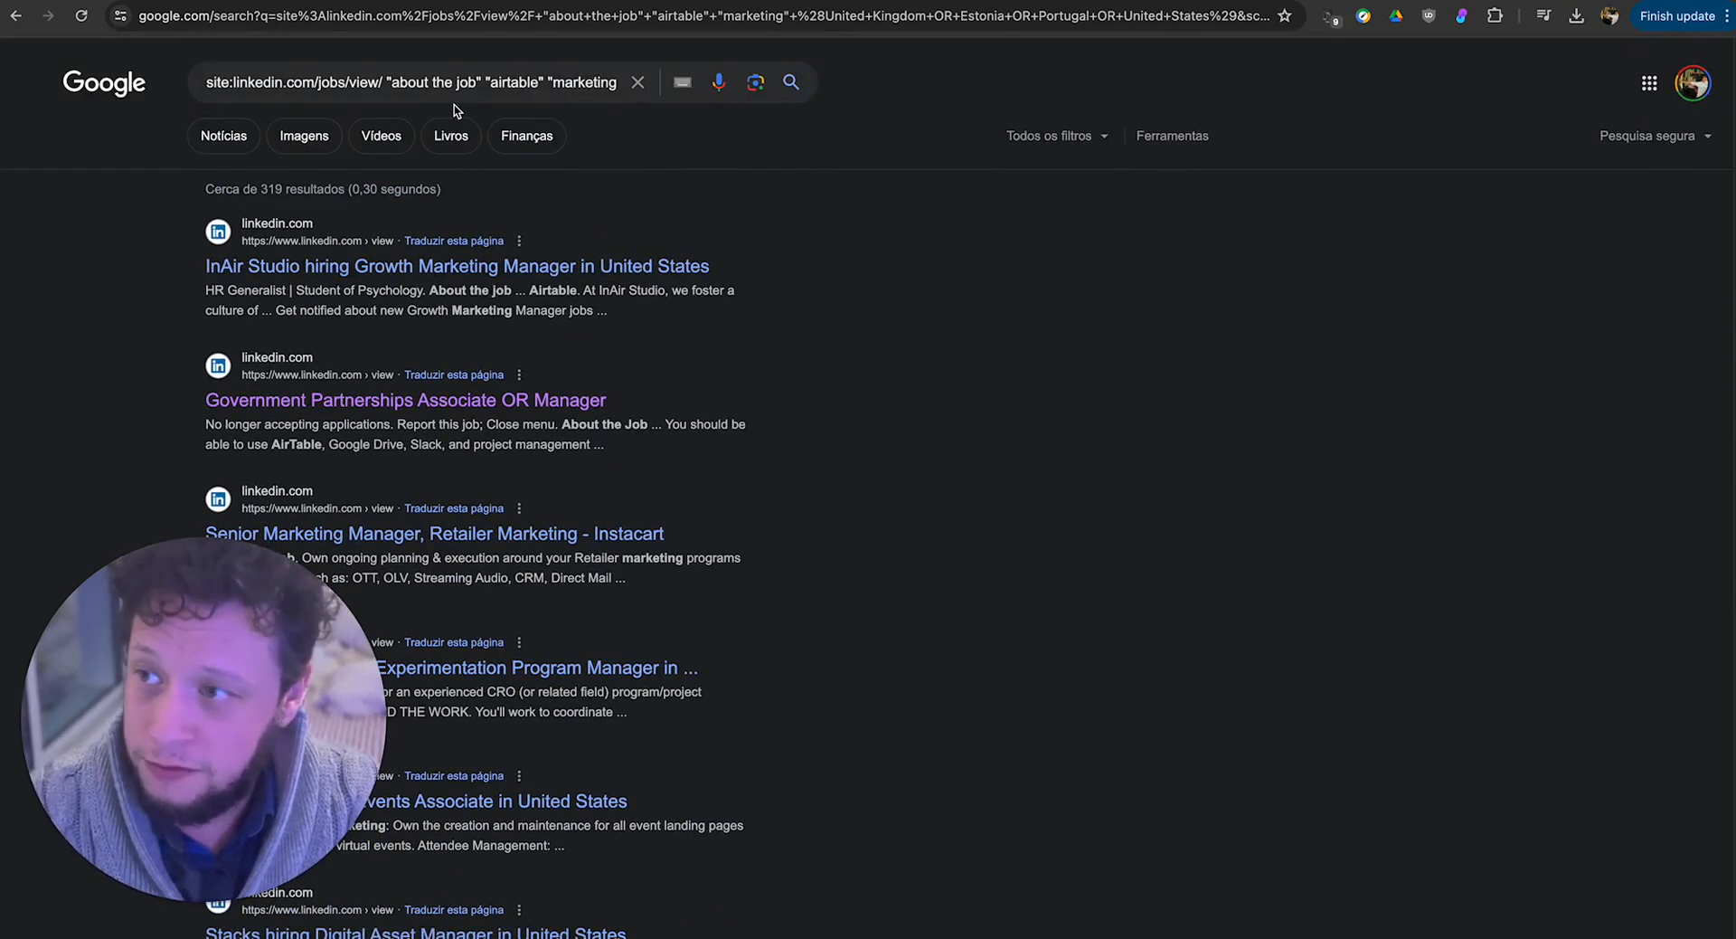
# Remove the phrase "about the job" from the query and rerun the search.
pyautogui.moveTo(384, 82); pyautogui.dragTo(481, 83)
pyautogui.press('BackSpace')
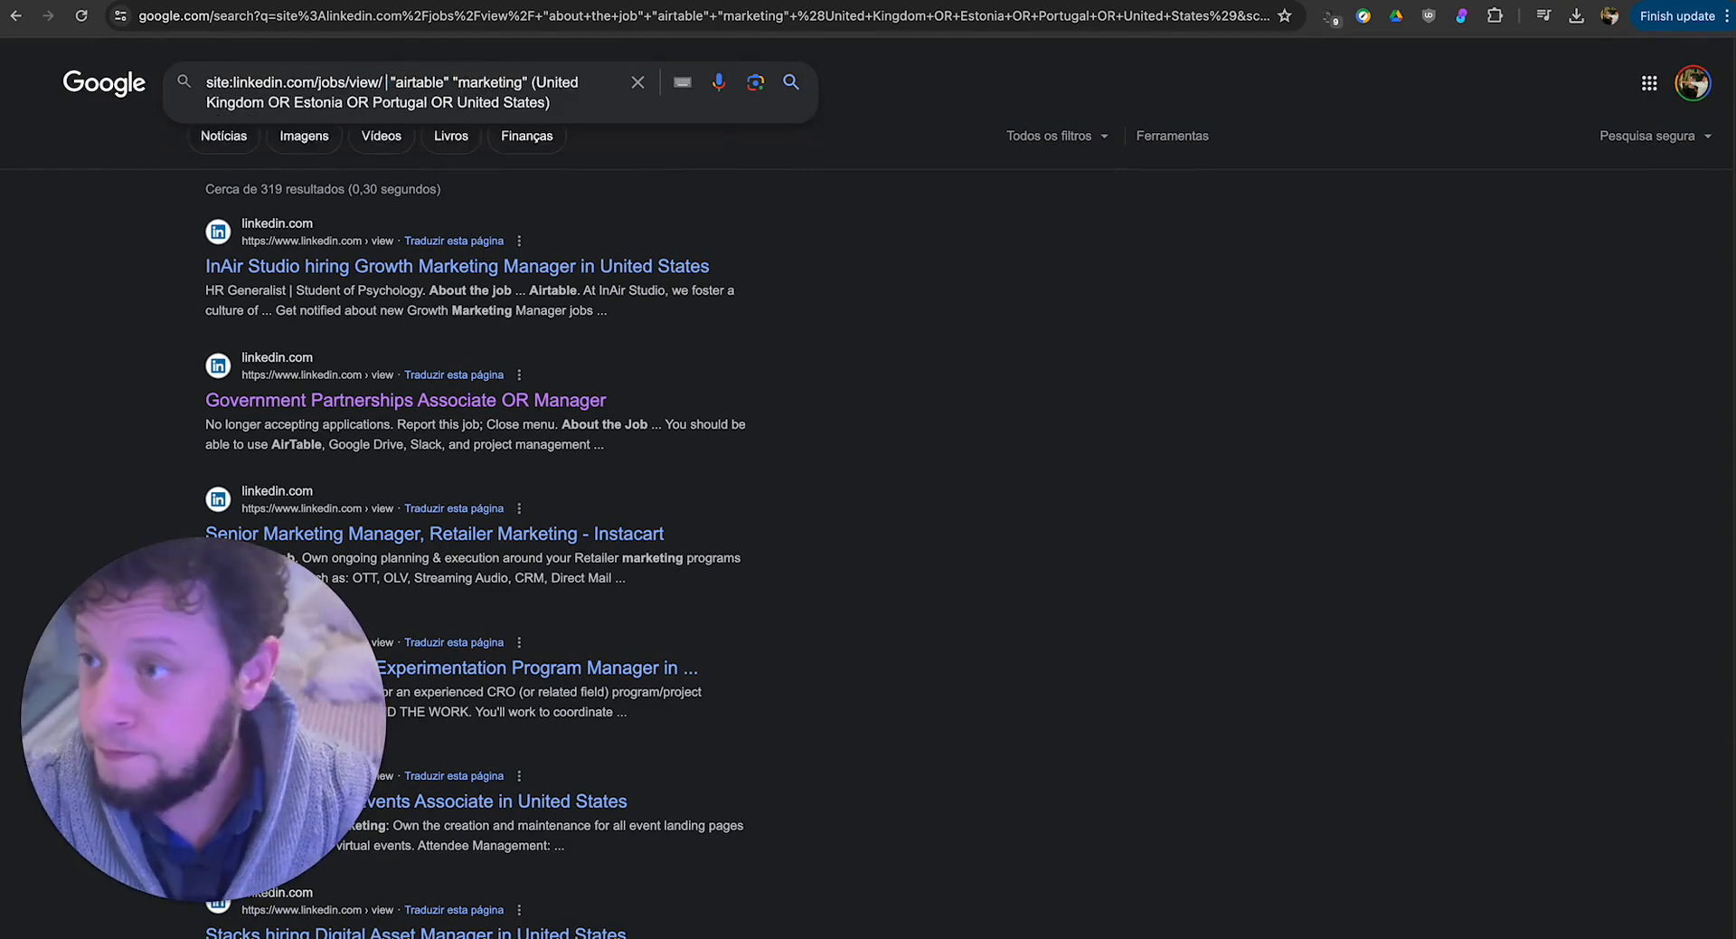
pyautogui.press('Return')
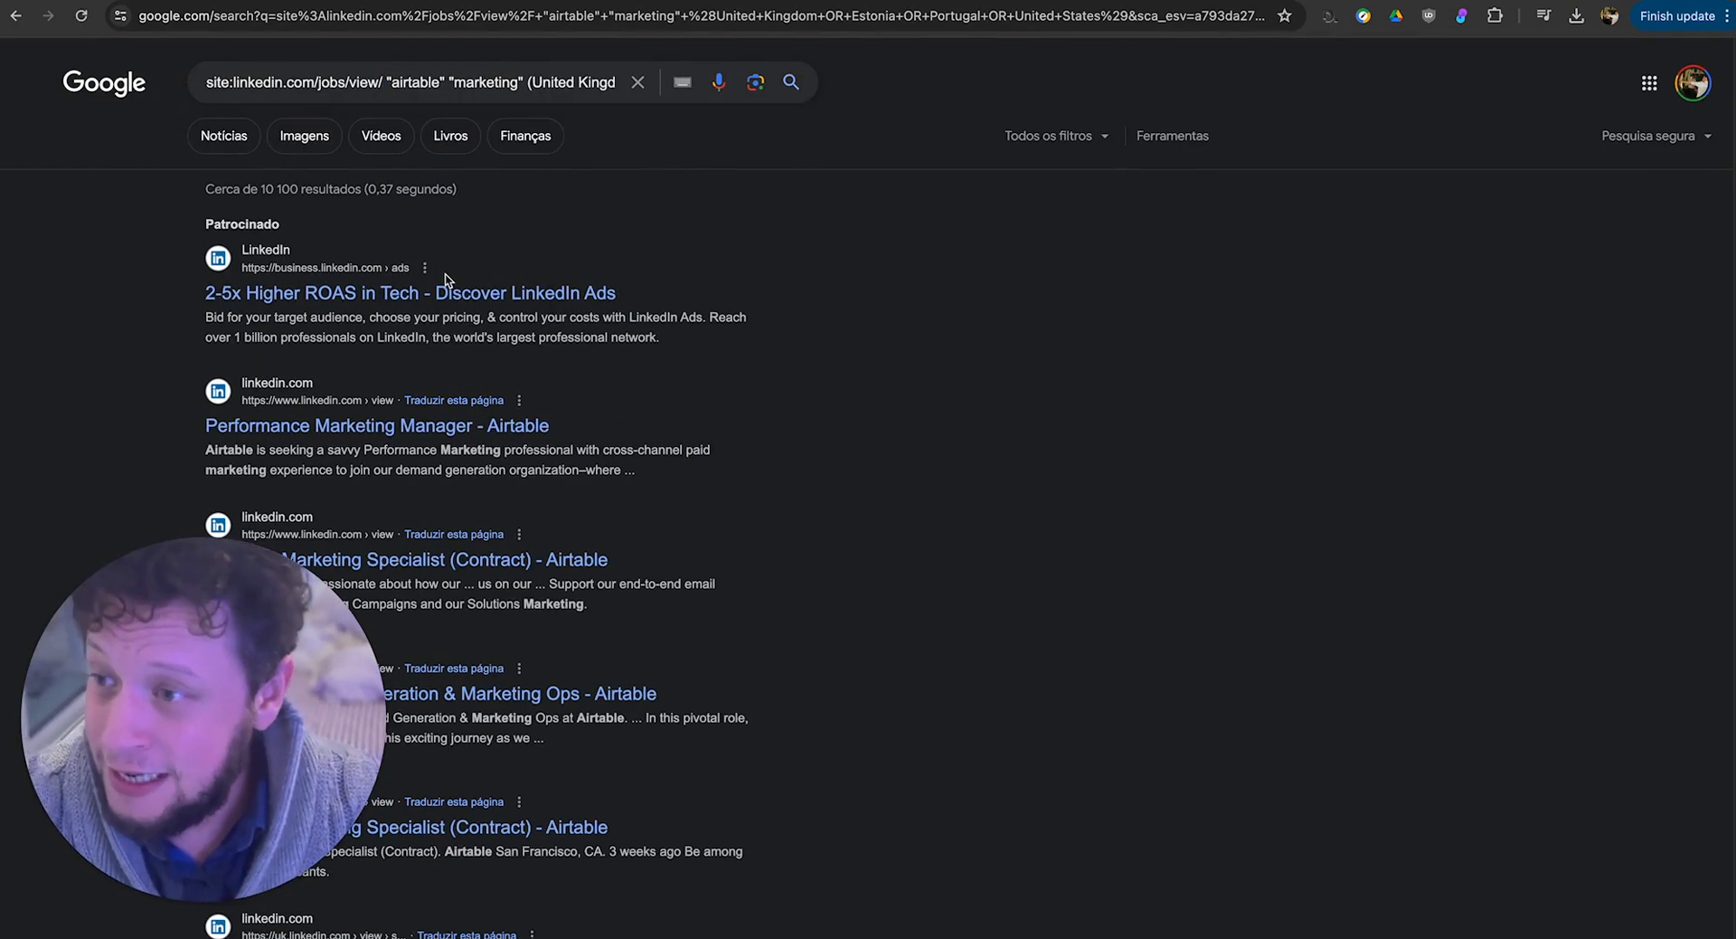
# Review the job results returned without the "about the job" phrase, checking which companies the postings belong to.
pyautogui.scroll(-1, 448, 280)
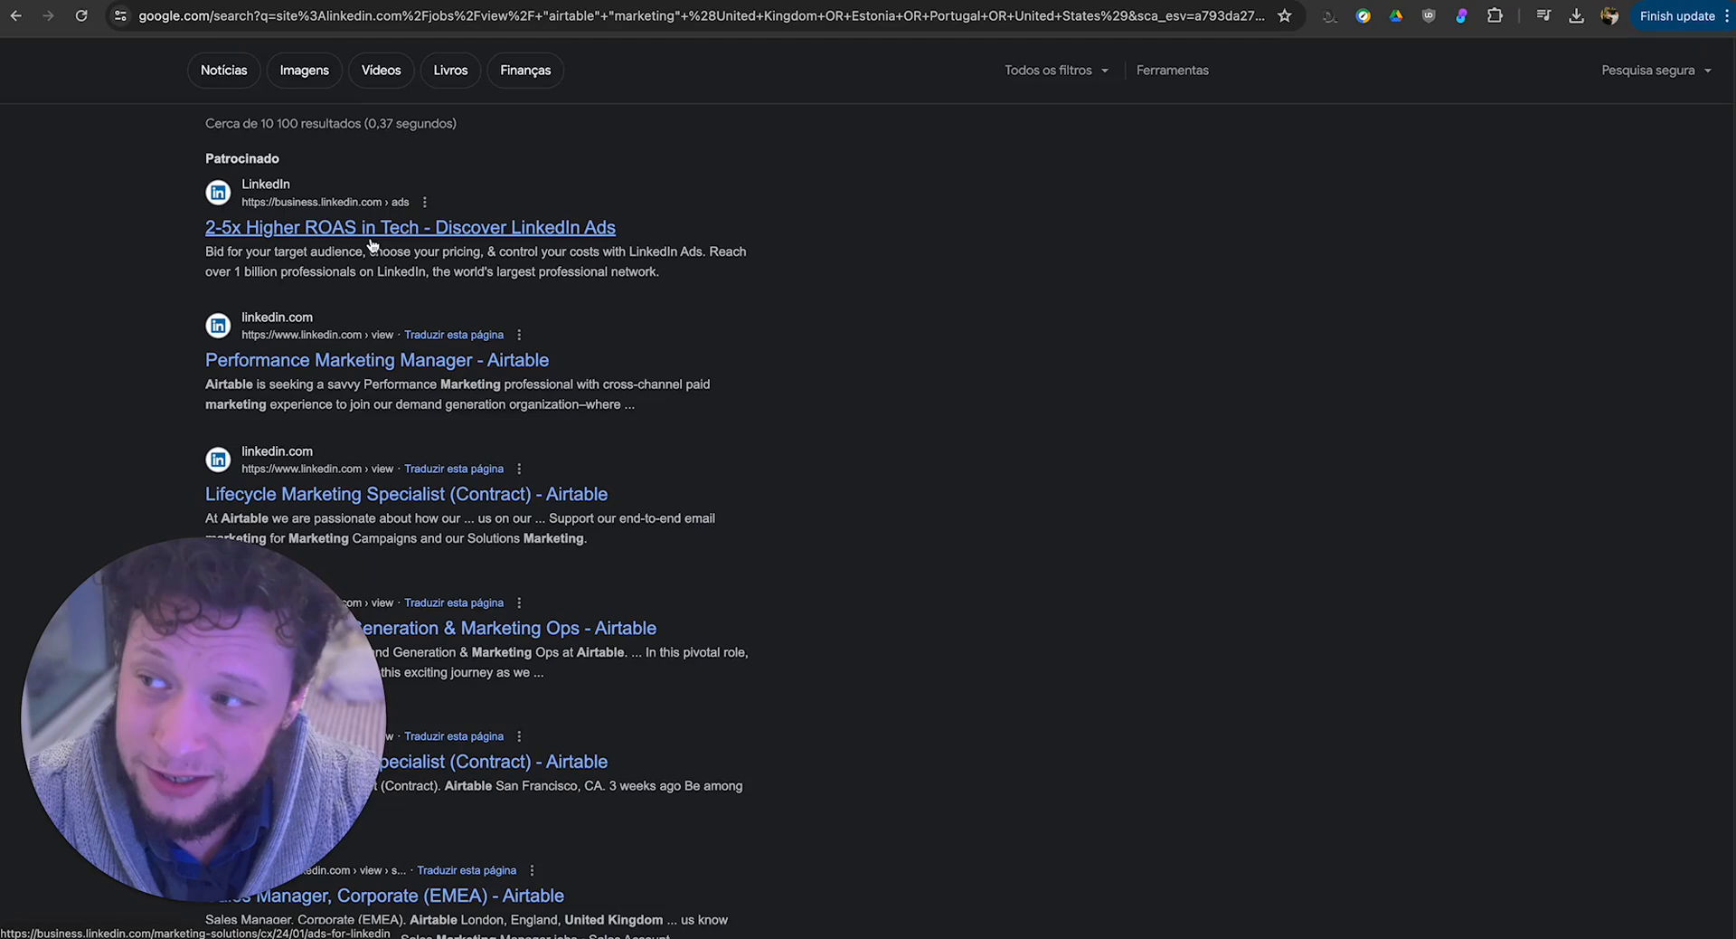
pyautogui.scroll(-2, 272, 271)
pyautogui.scroll(-8, 302, 336)
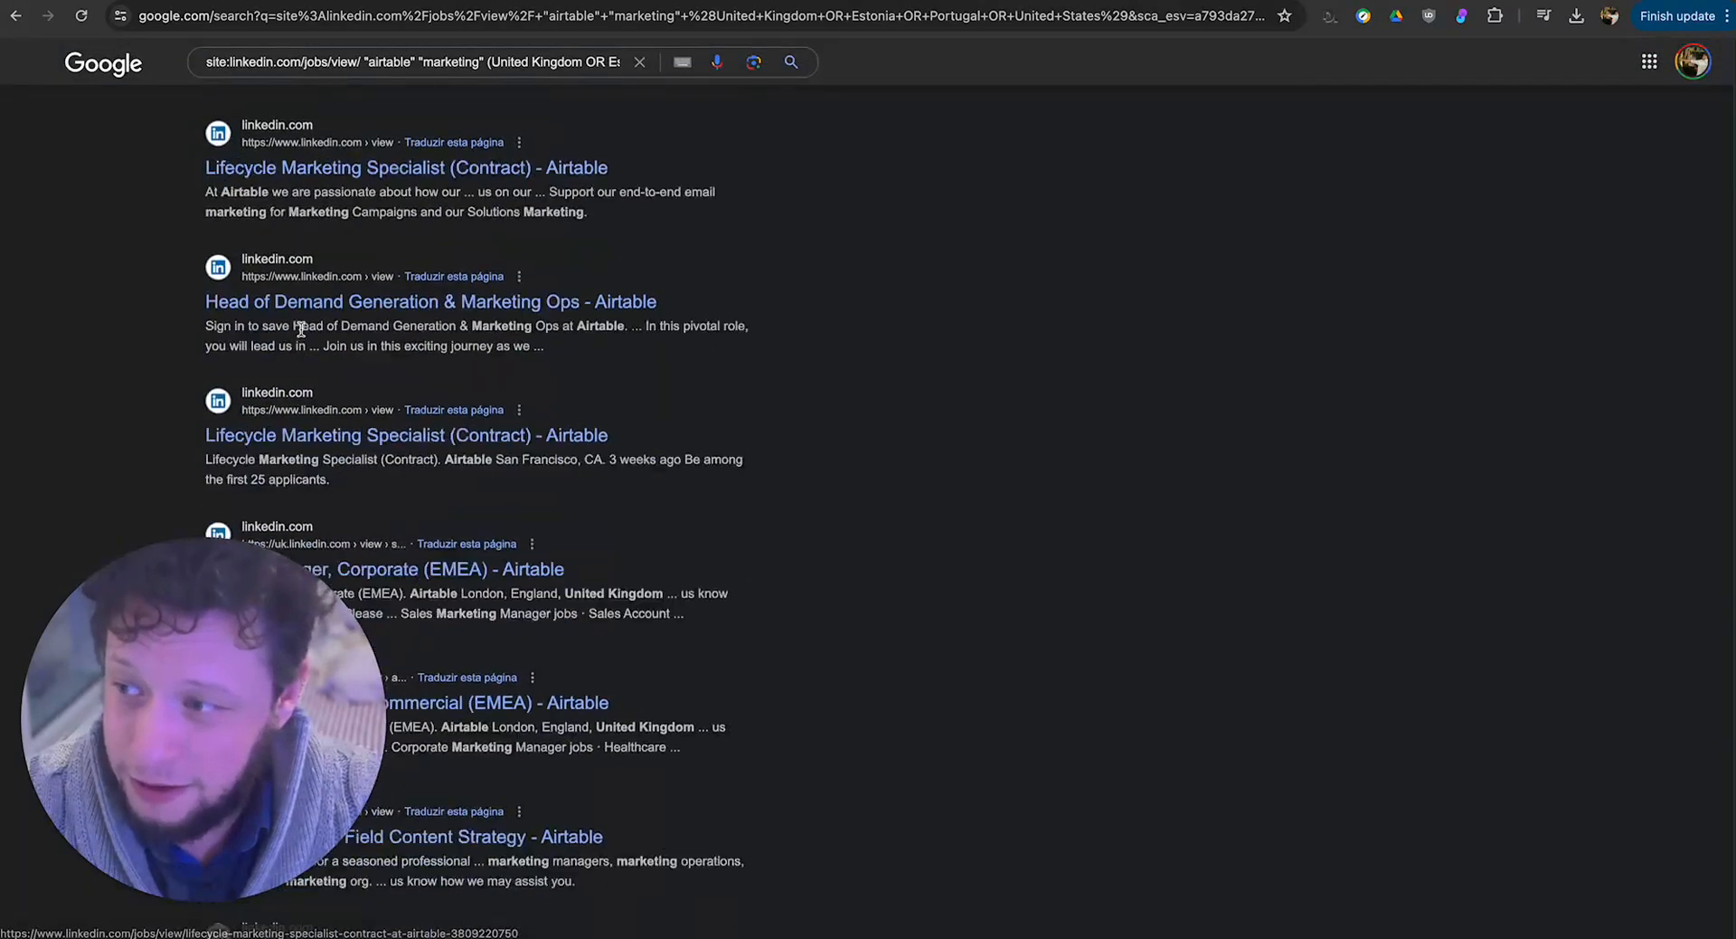
pyautogui.scroll(-7, 302, 336)
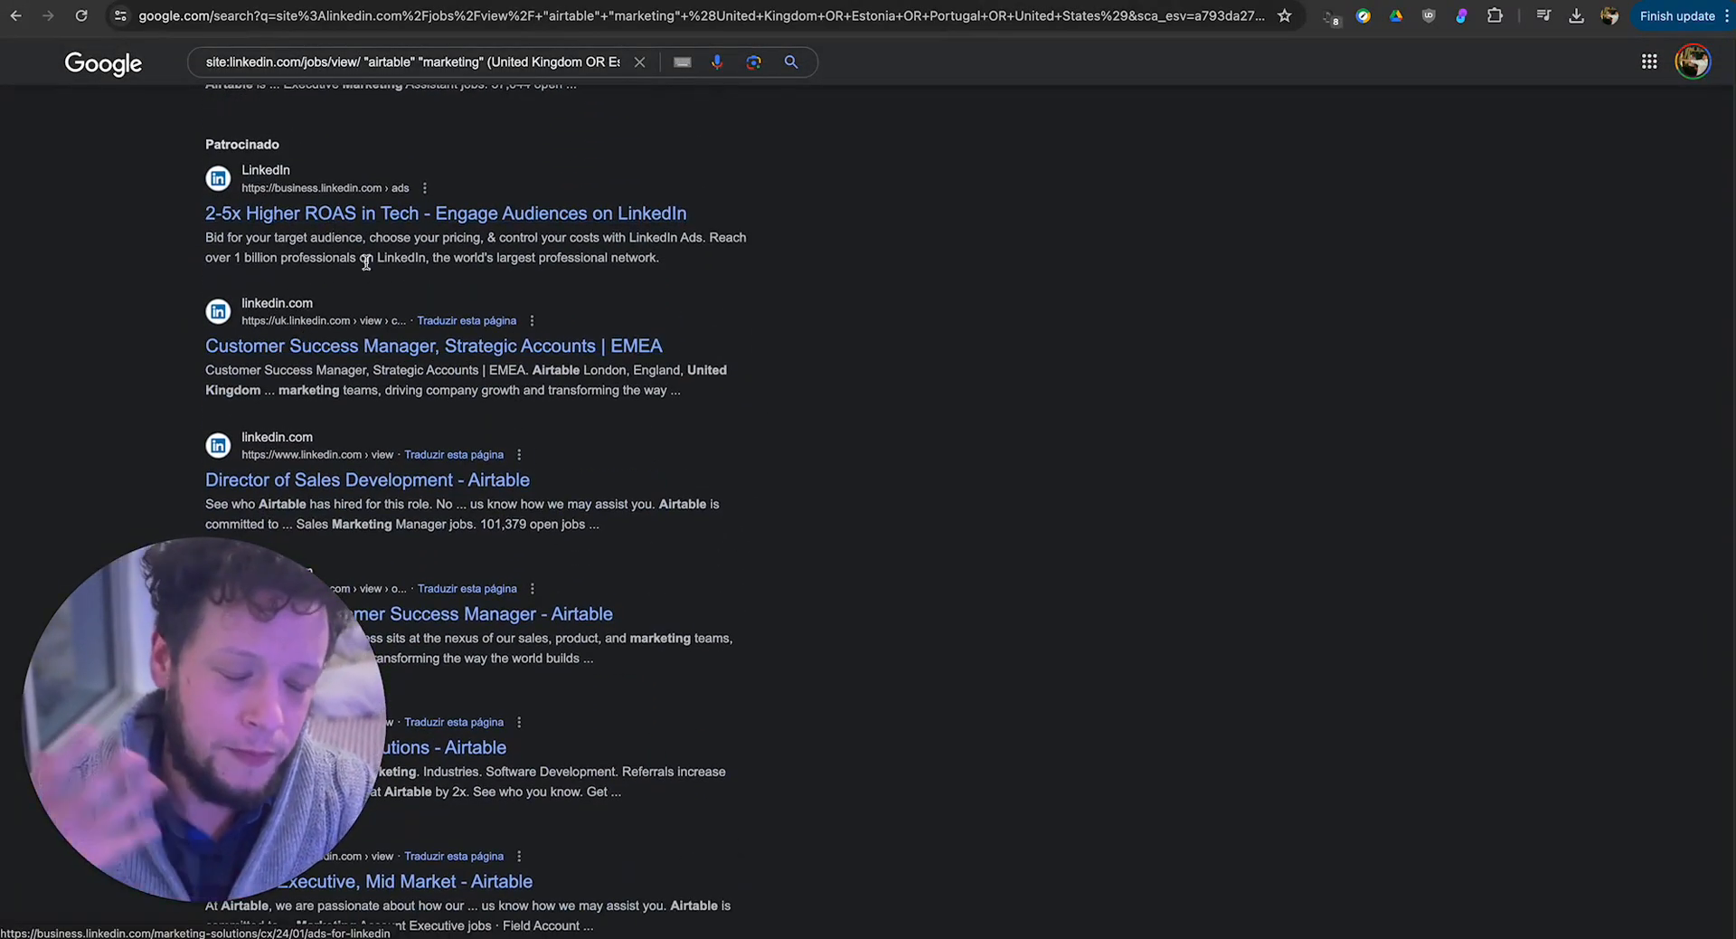
pyautogui.scroll(-6, 379, 270)
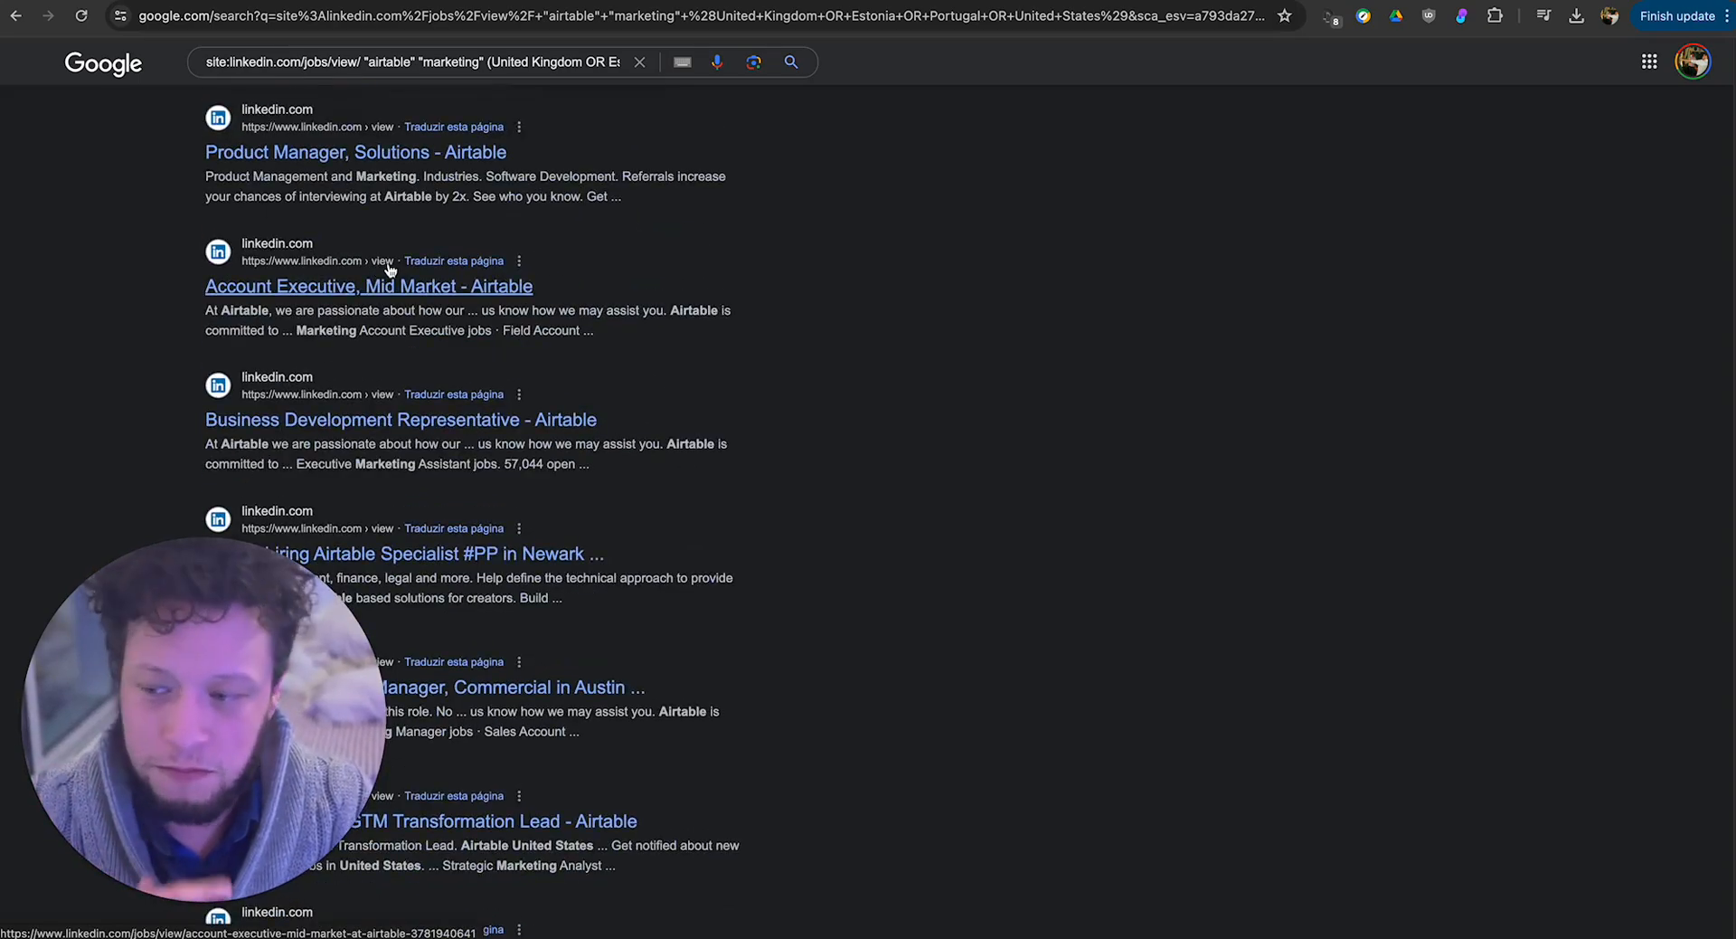
pyautogui.scroll(13, 389, 268)
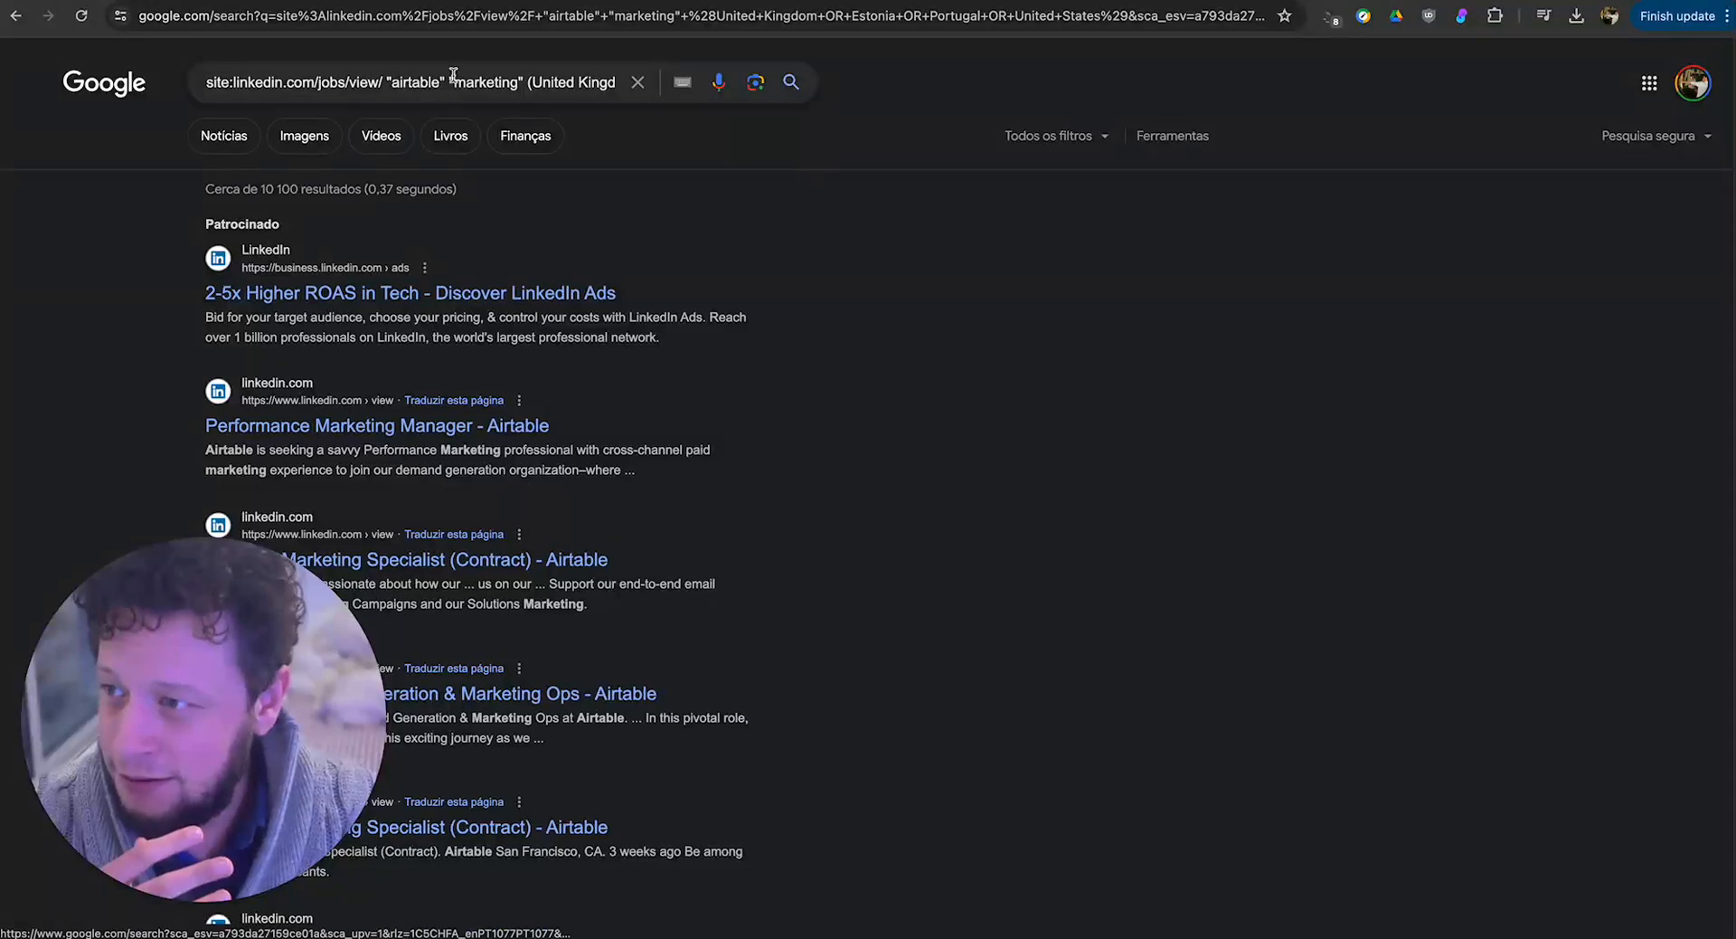
# Add the phrase "about the job" back before "airtable" in the query and rerun the search.
pyautogui.click(384, 83)
pyautogui.write('"about the job"')
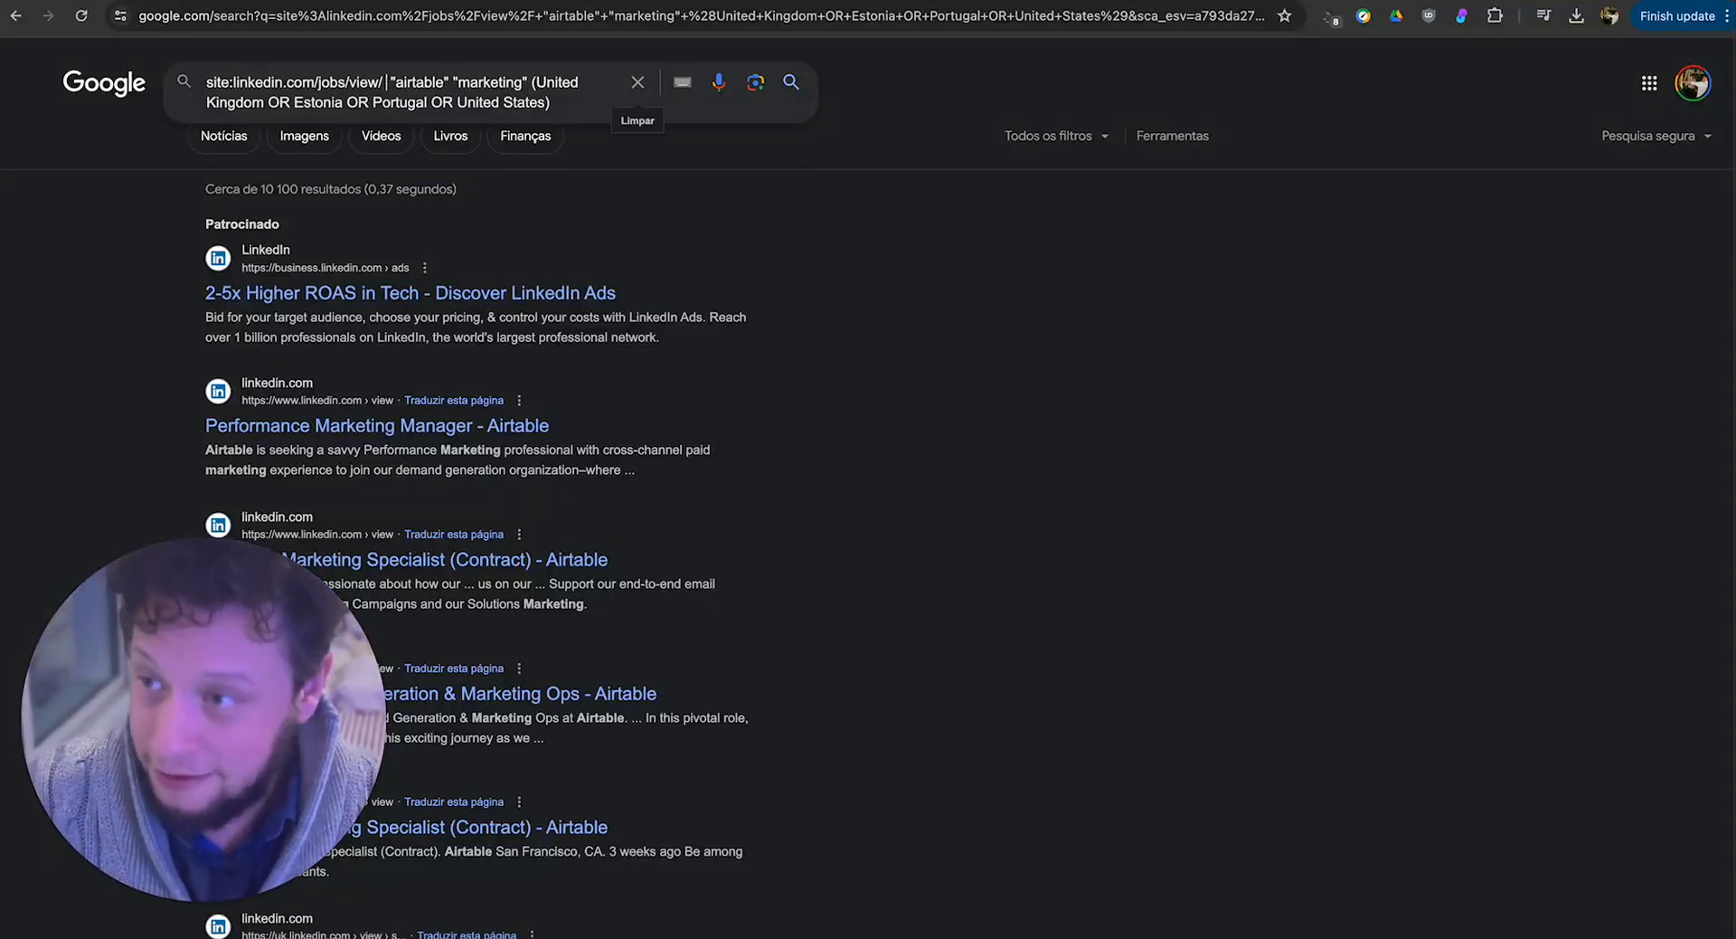
pyautogui.doubleClick(402, 83)
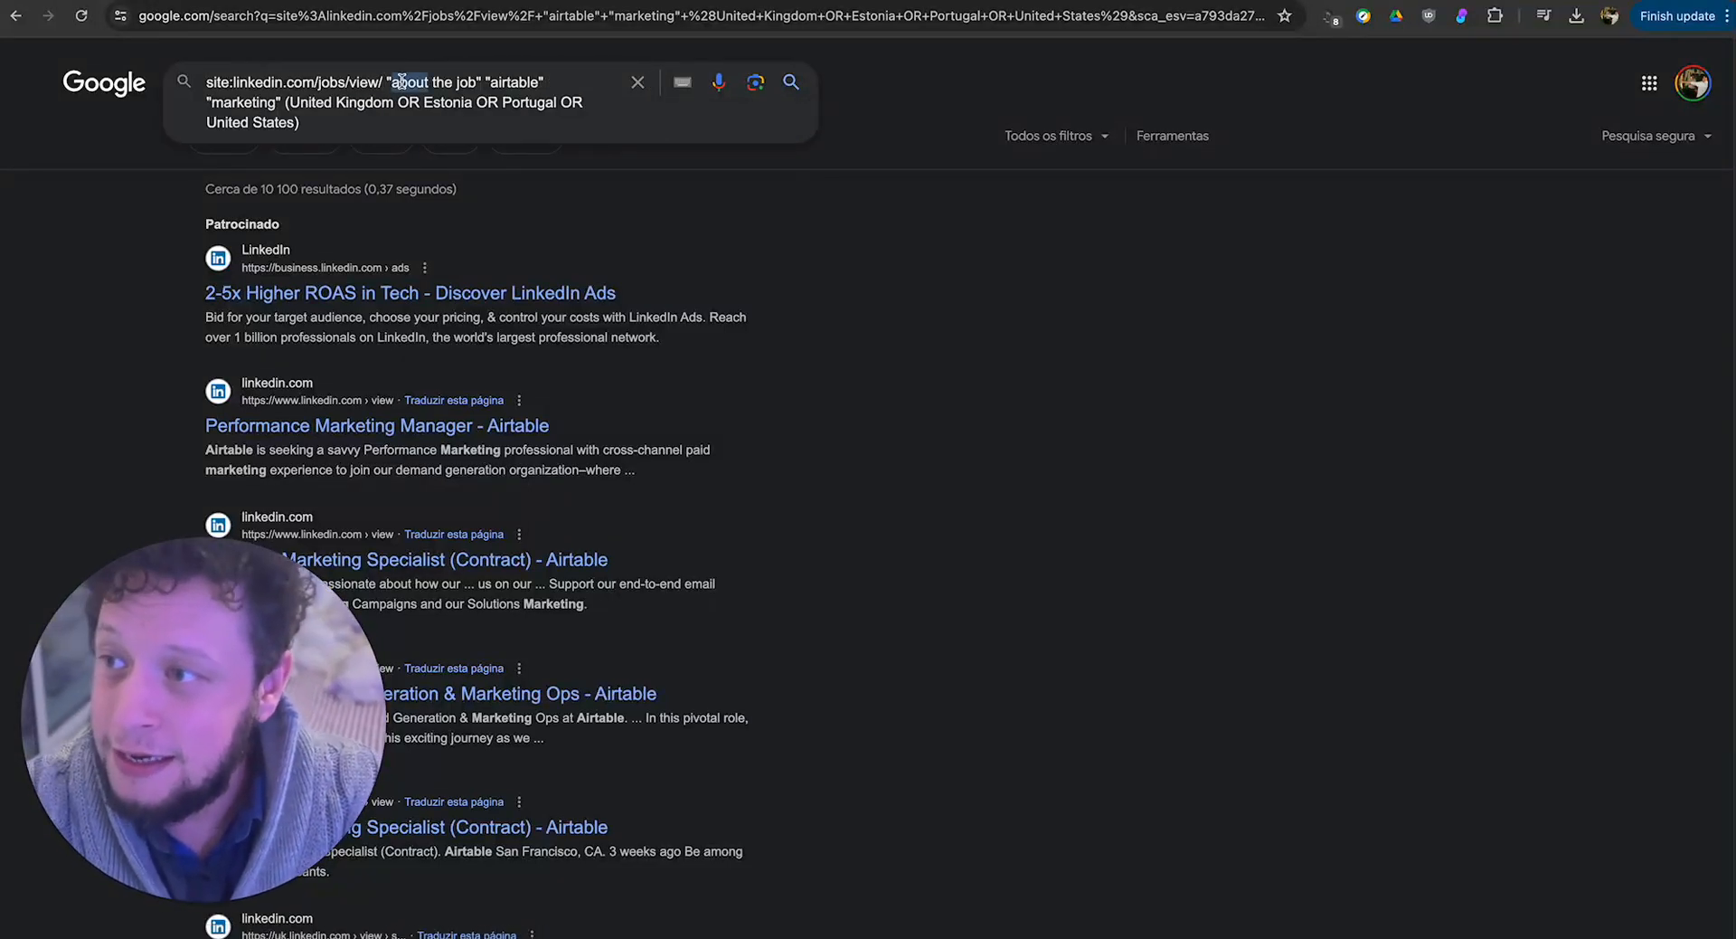
pyautogui.click(521, 82)
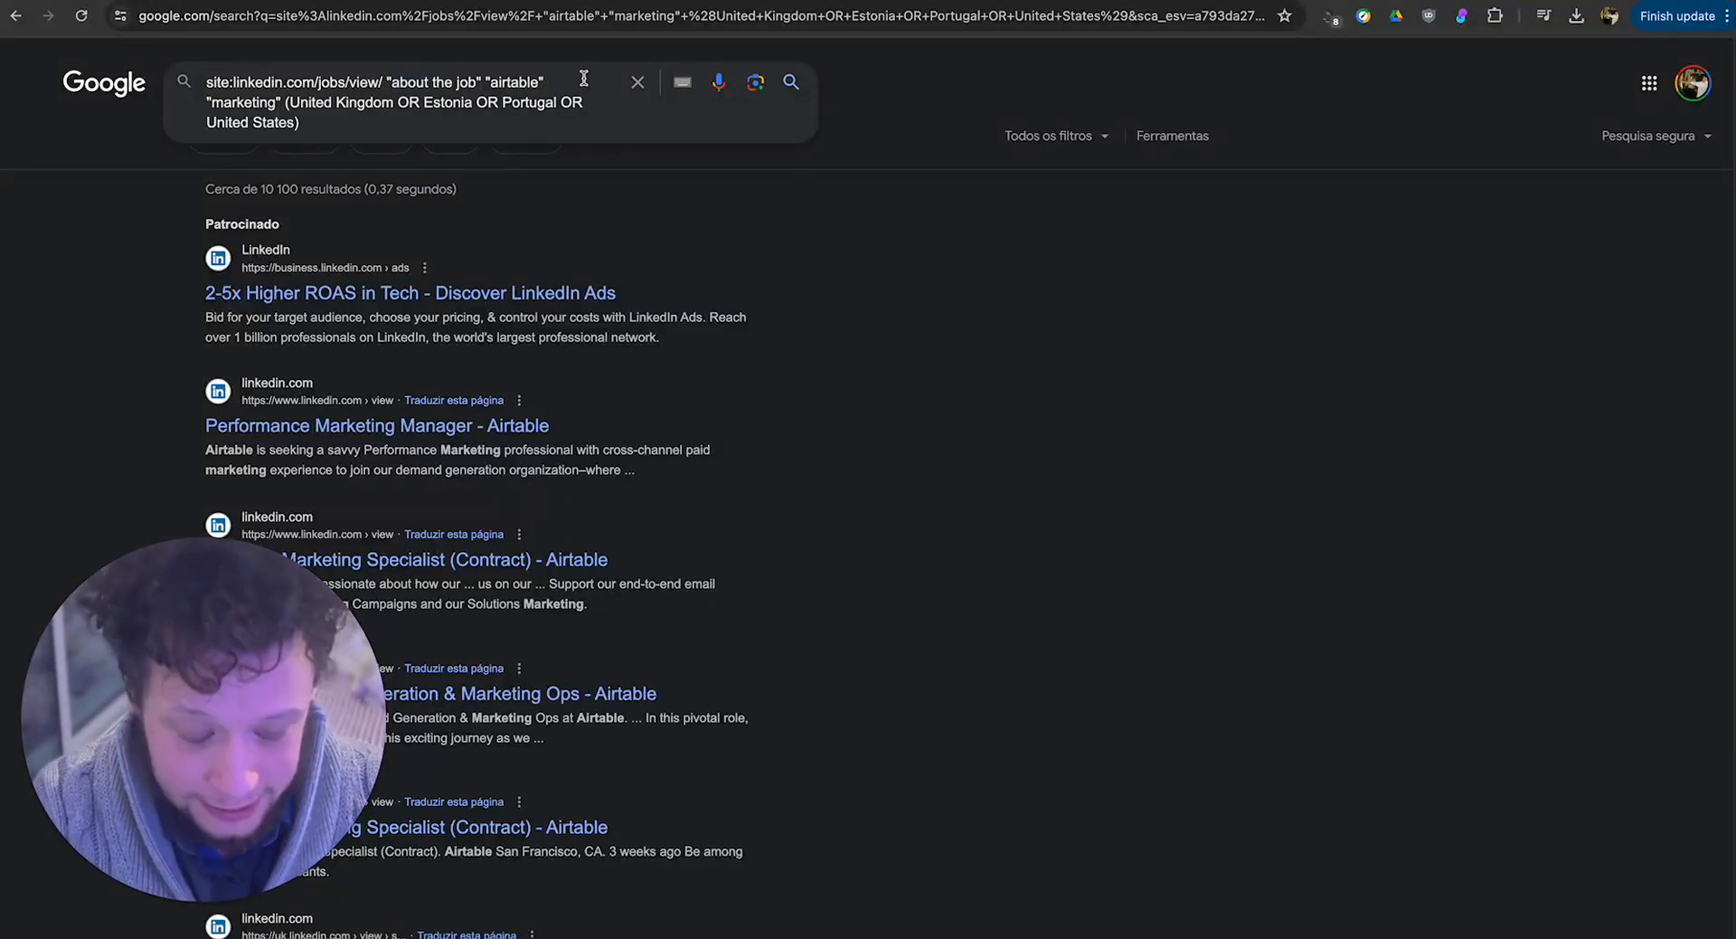
pyautogui.press('Return')
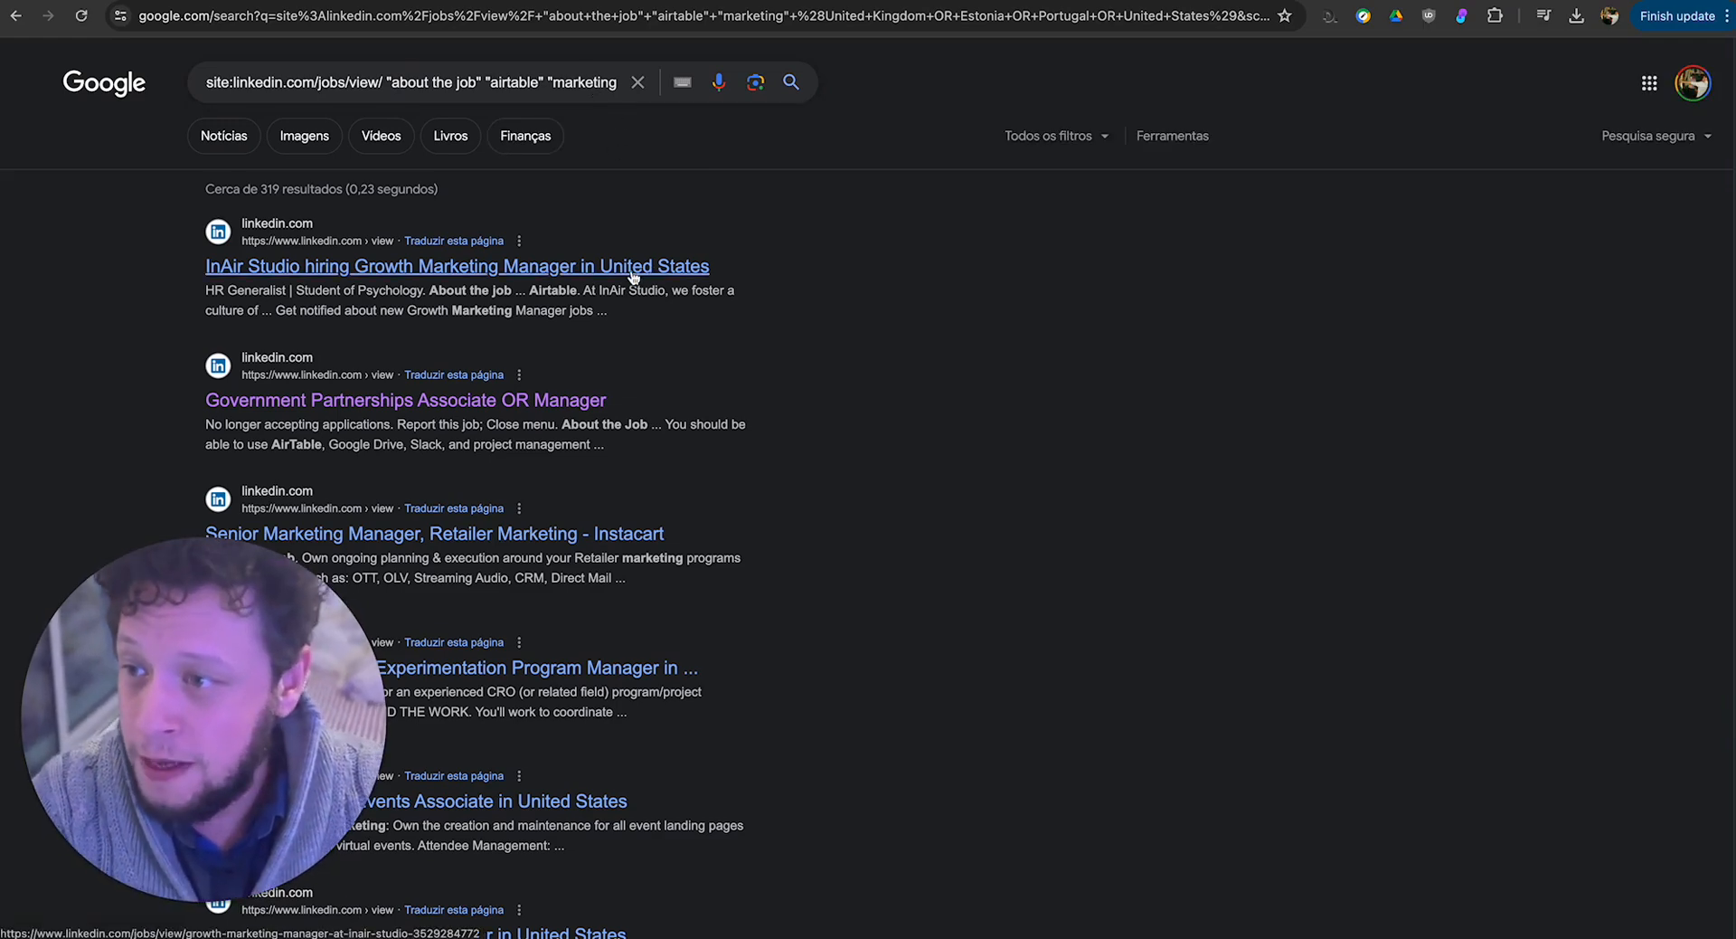
# Open the InAir Studio Growth Marketing Manager posting and examine its "About the job" heading.
pyautogui.click(633, 267)
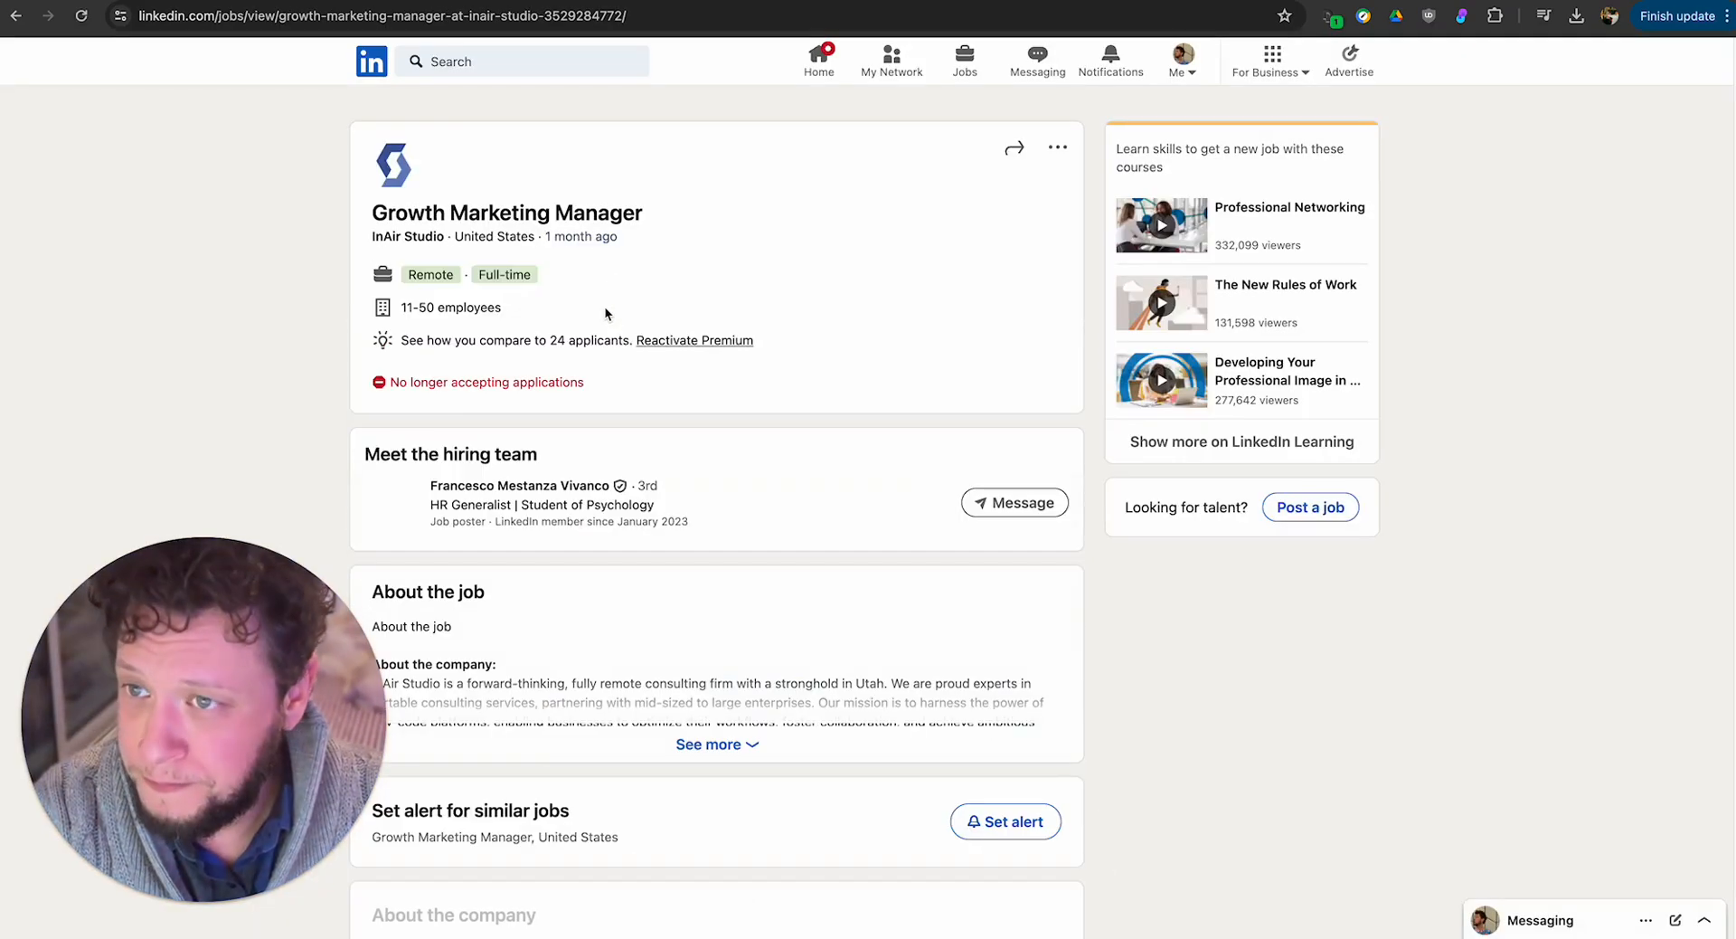
pyautogui.scroll(-4, 468, 353)
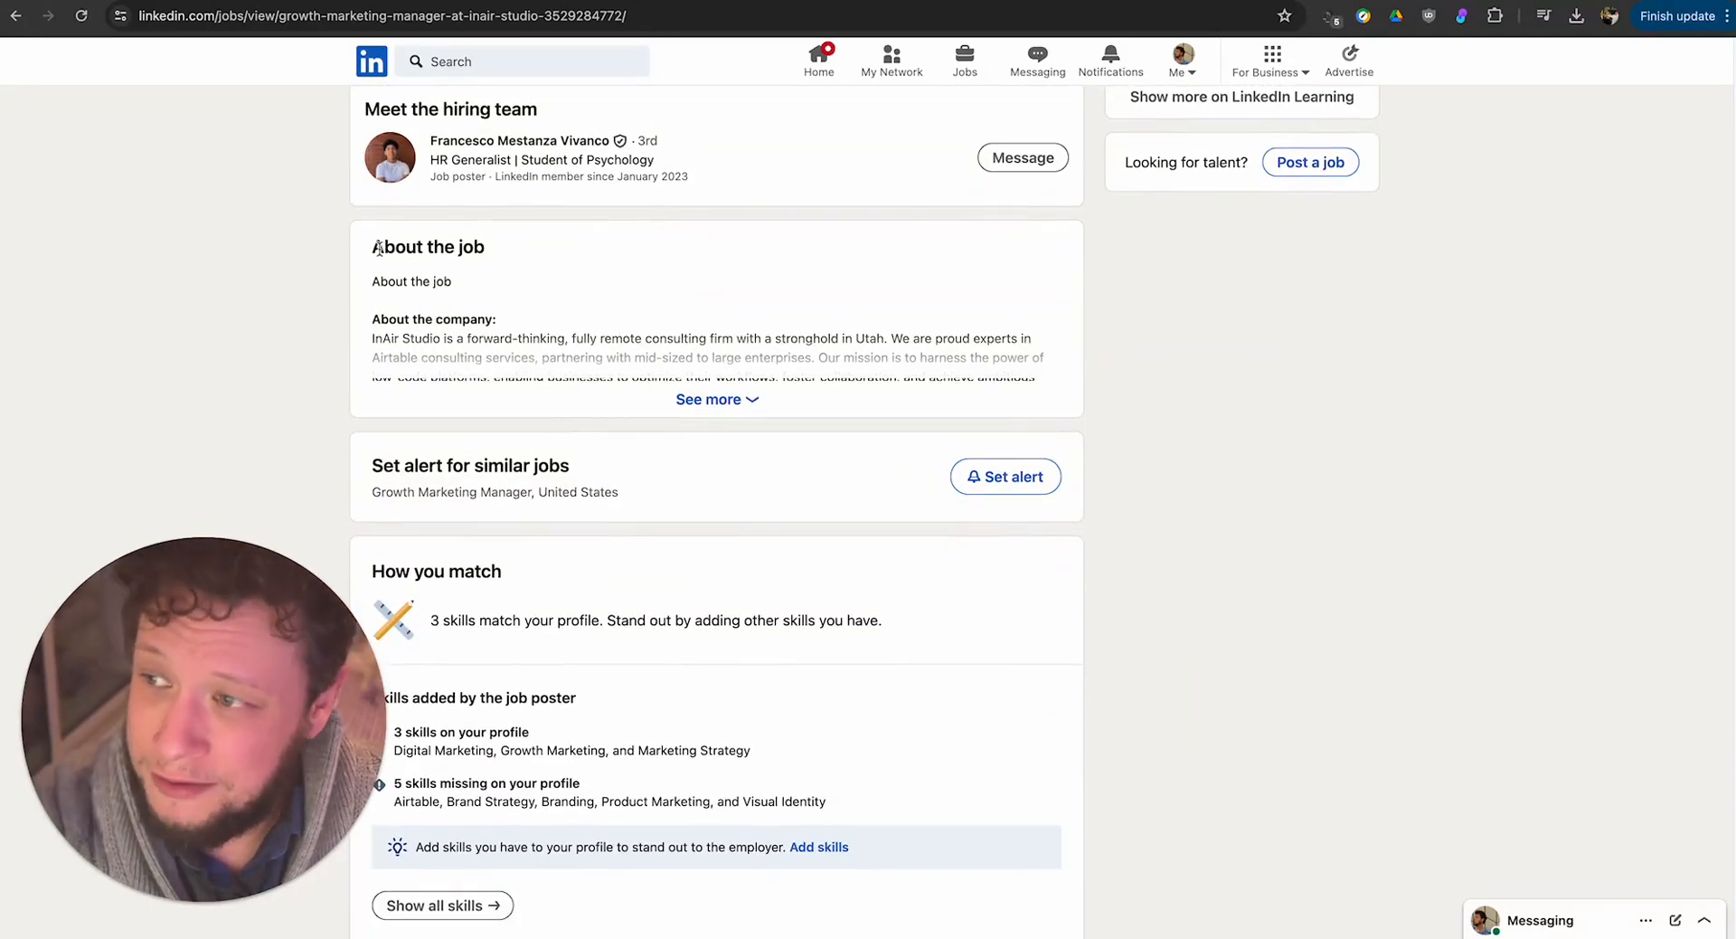
pyautogui.moveTo(384, 246); pyautogui.dragTo(502, 261)
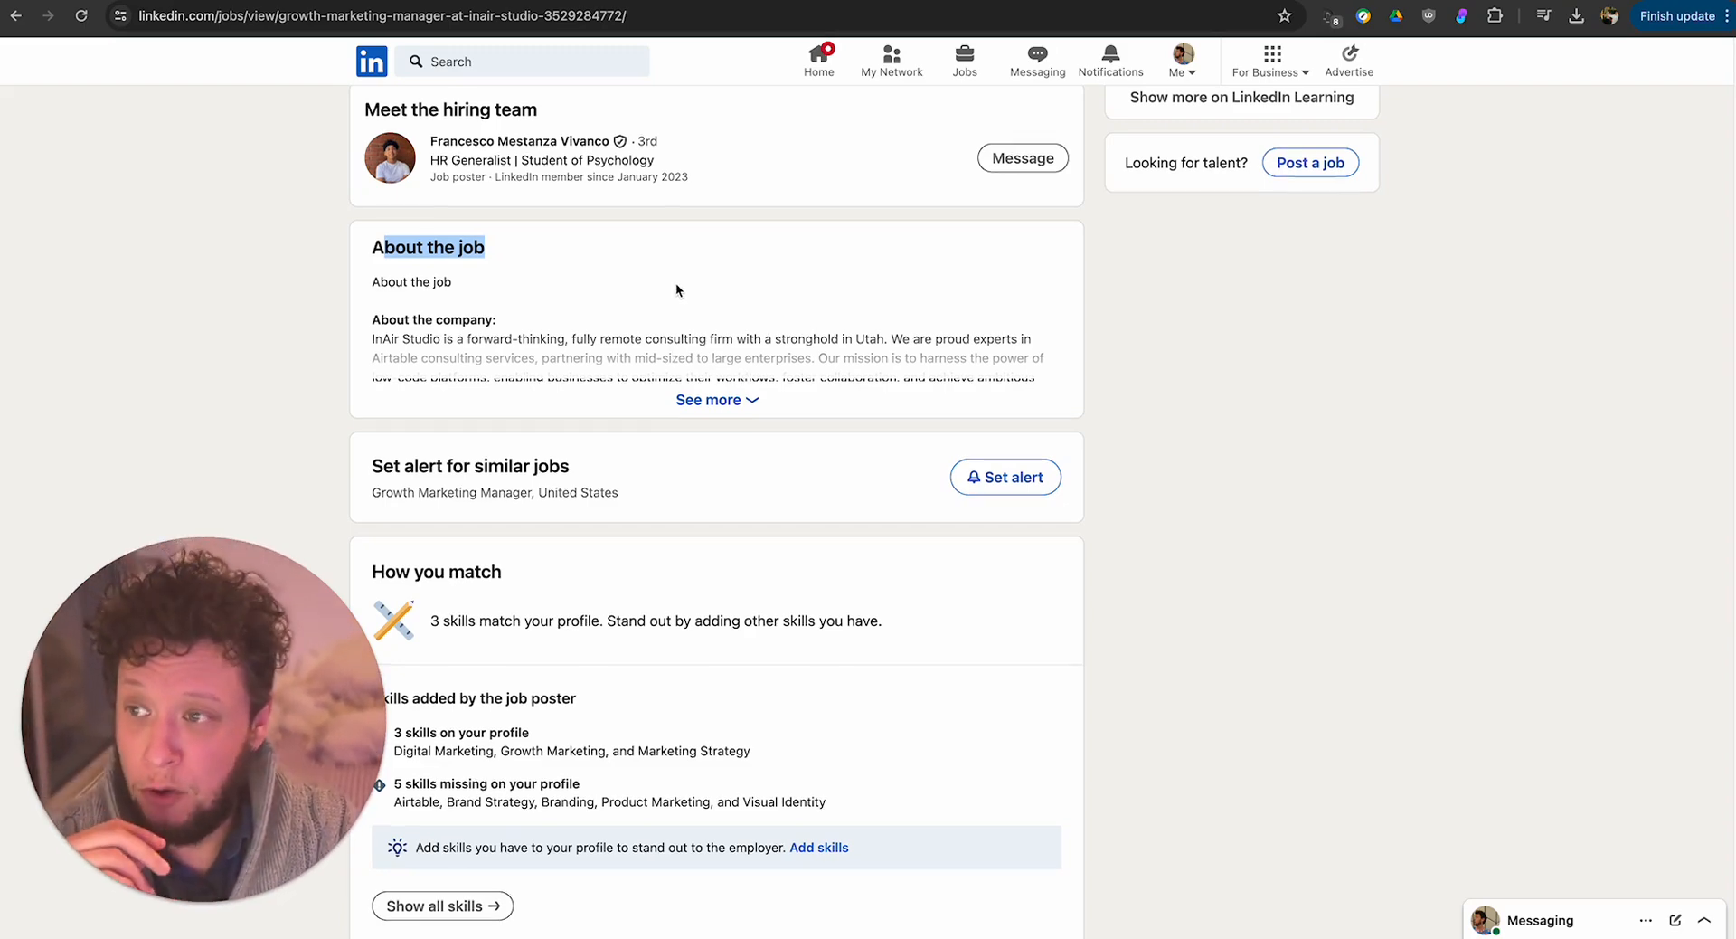
pyautogui.scroll(4, 677, 286)
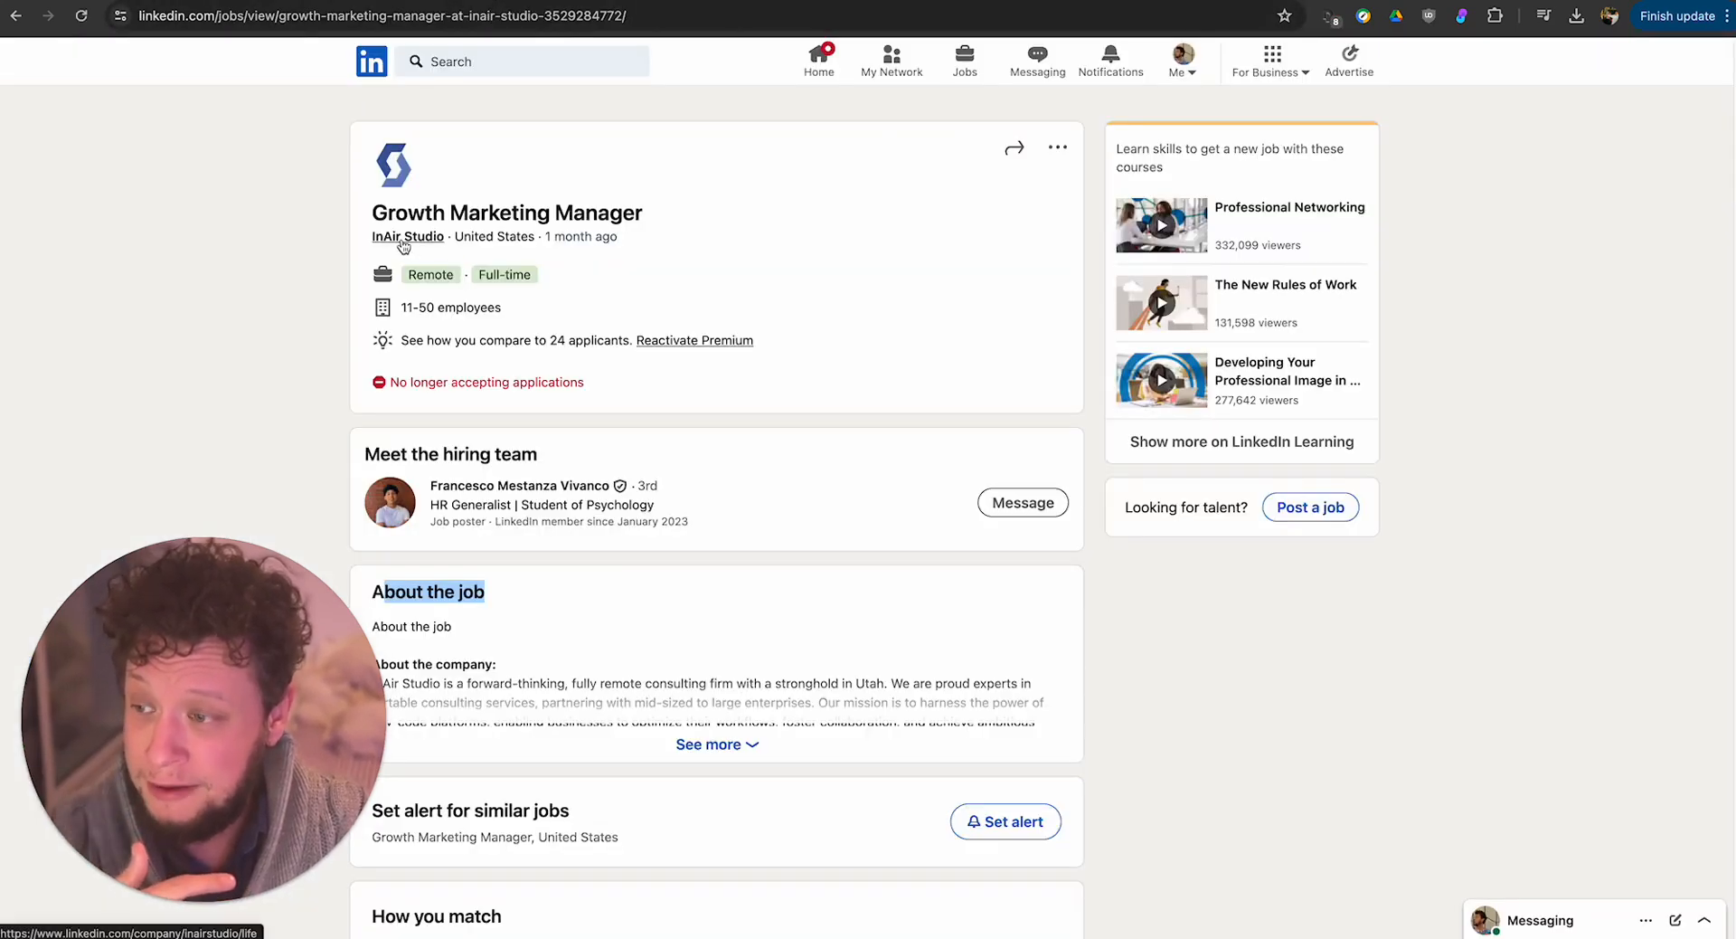
# View the InAir Studio company page and the job poster's profile, returning to the posting after each.
pyautogui.click(407, 237)
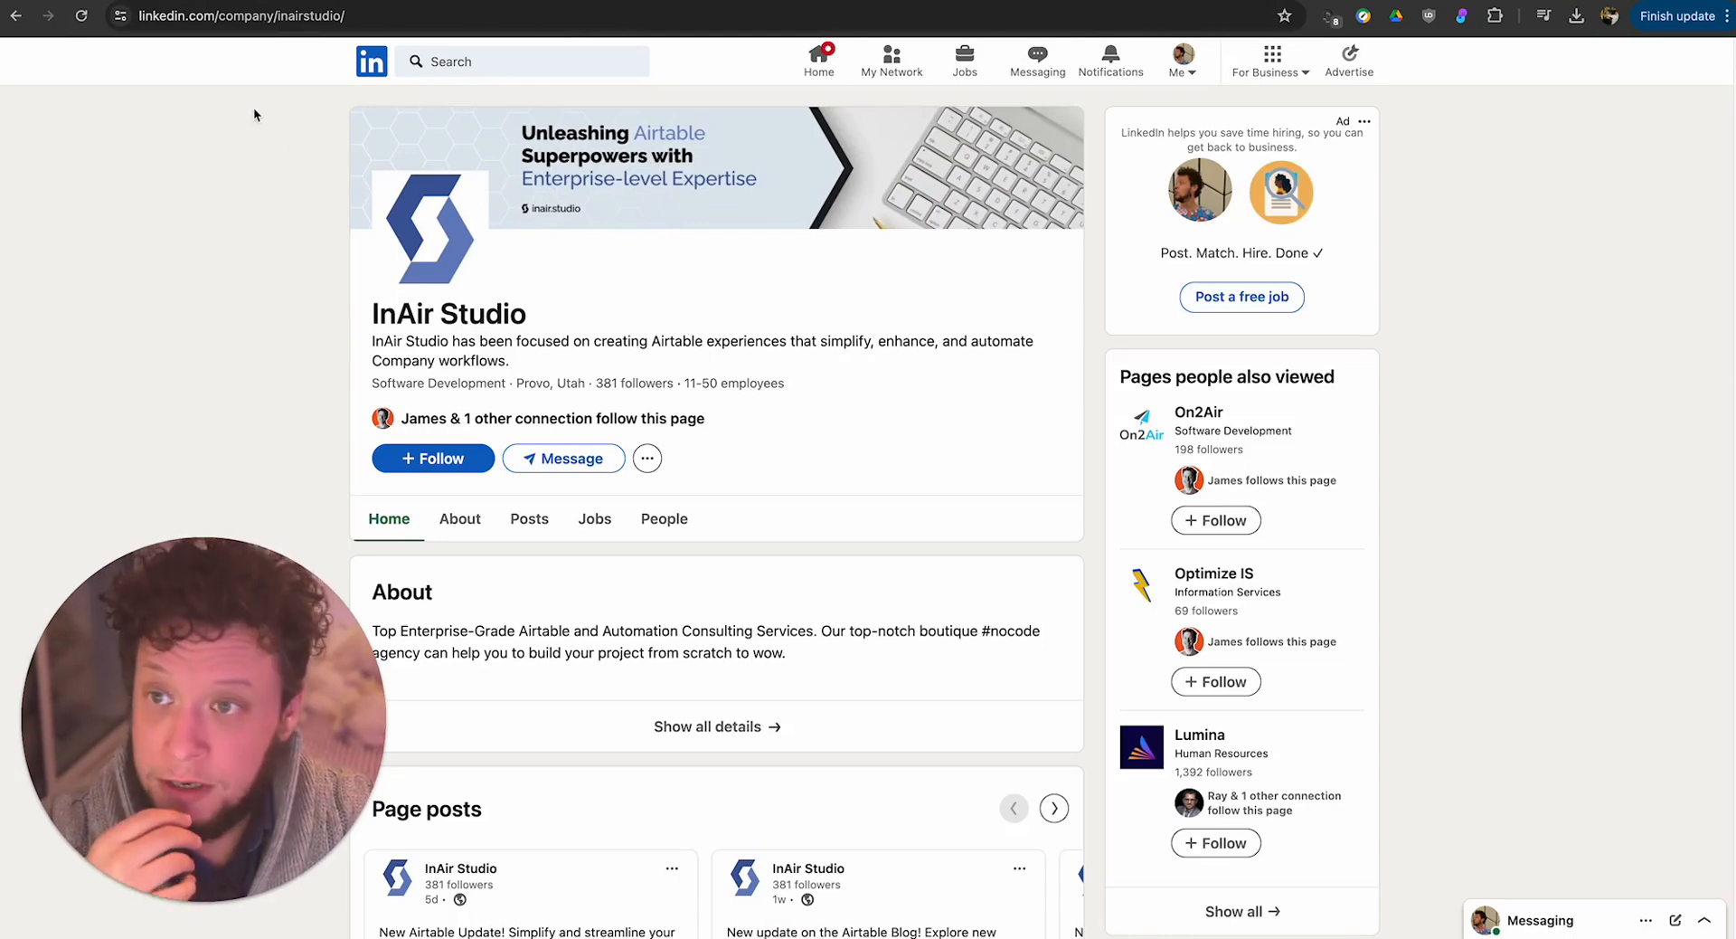
pyautogui.click(17, 18)
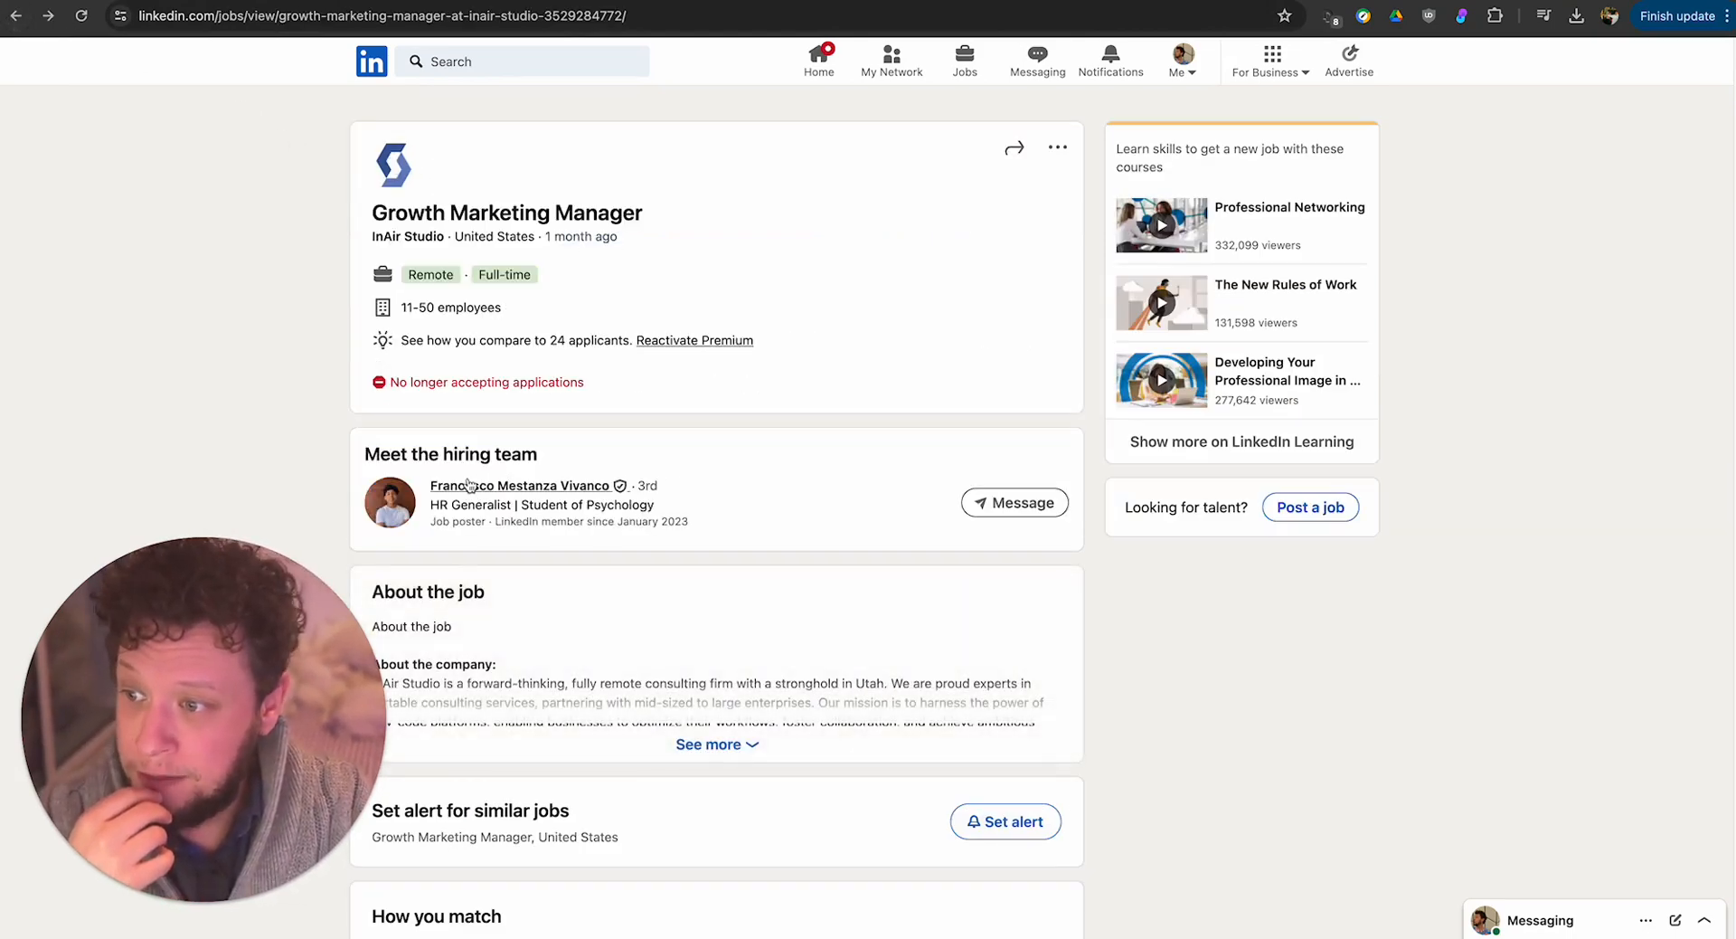
pyautogui.click(562, 491)
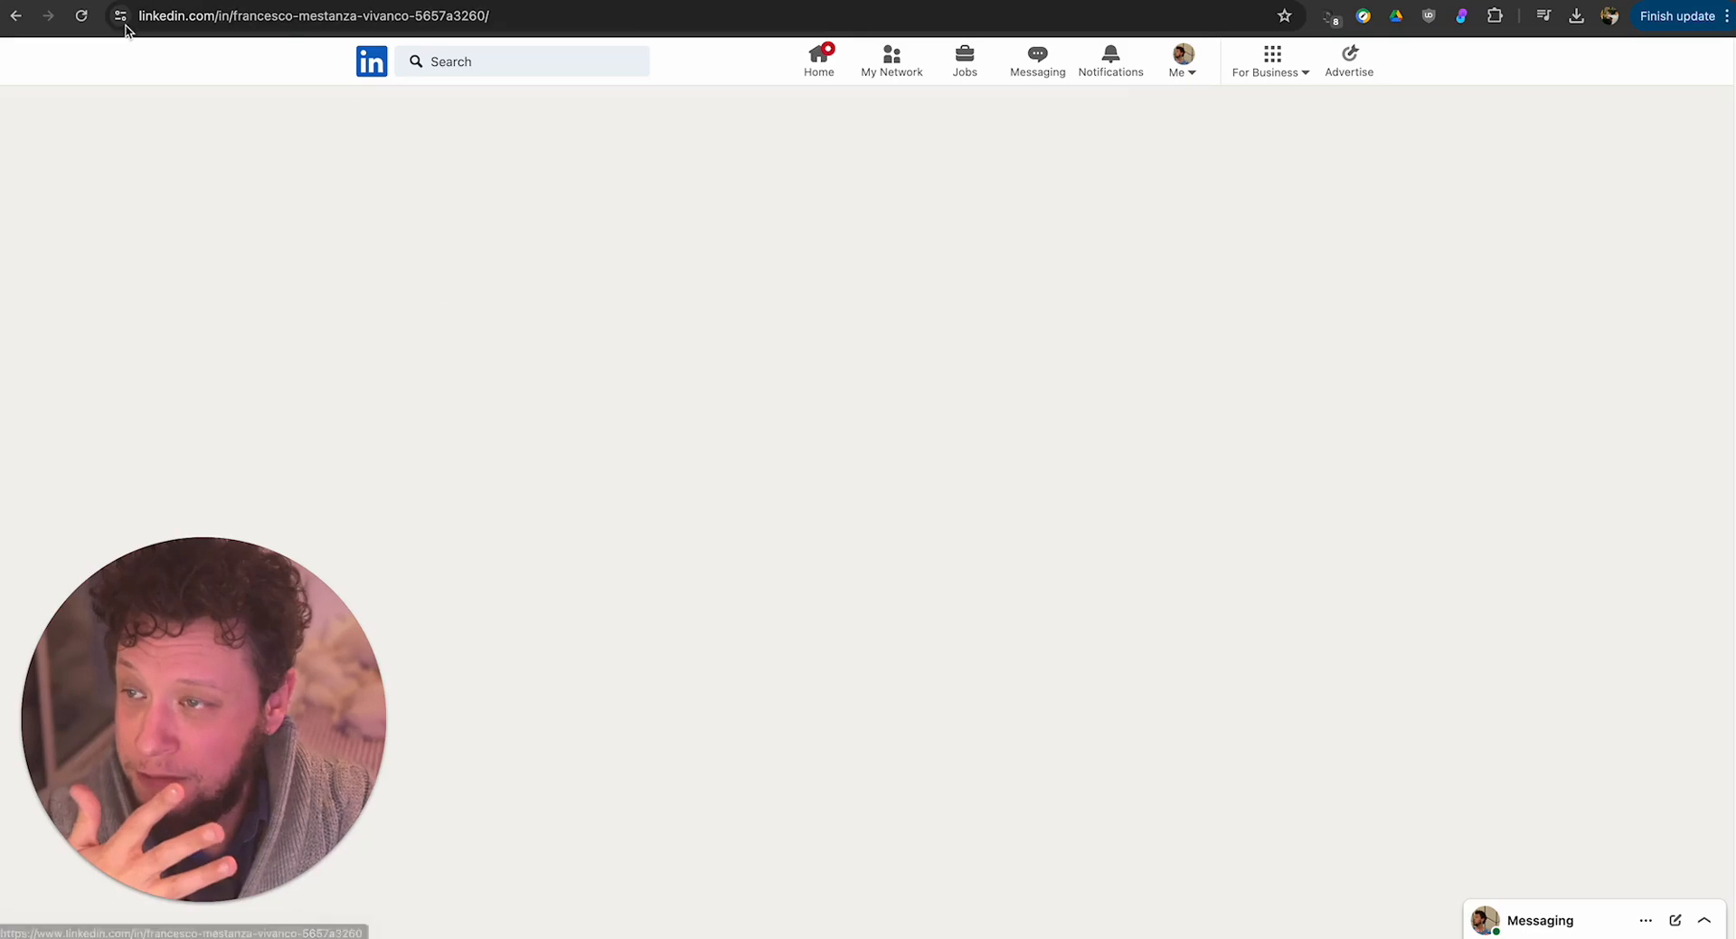
pyautogui.click(16, 15)
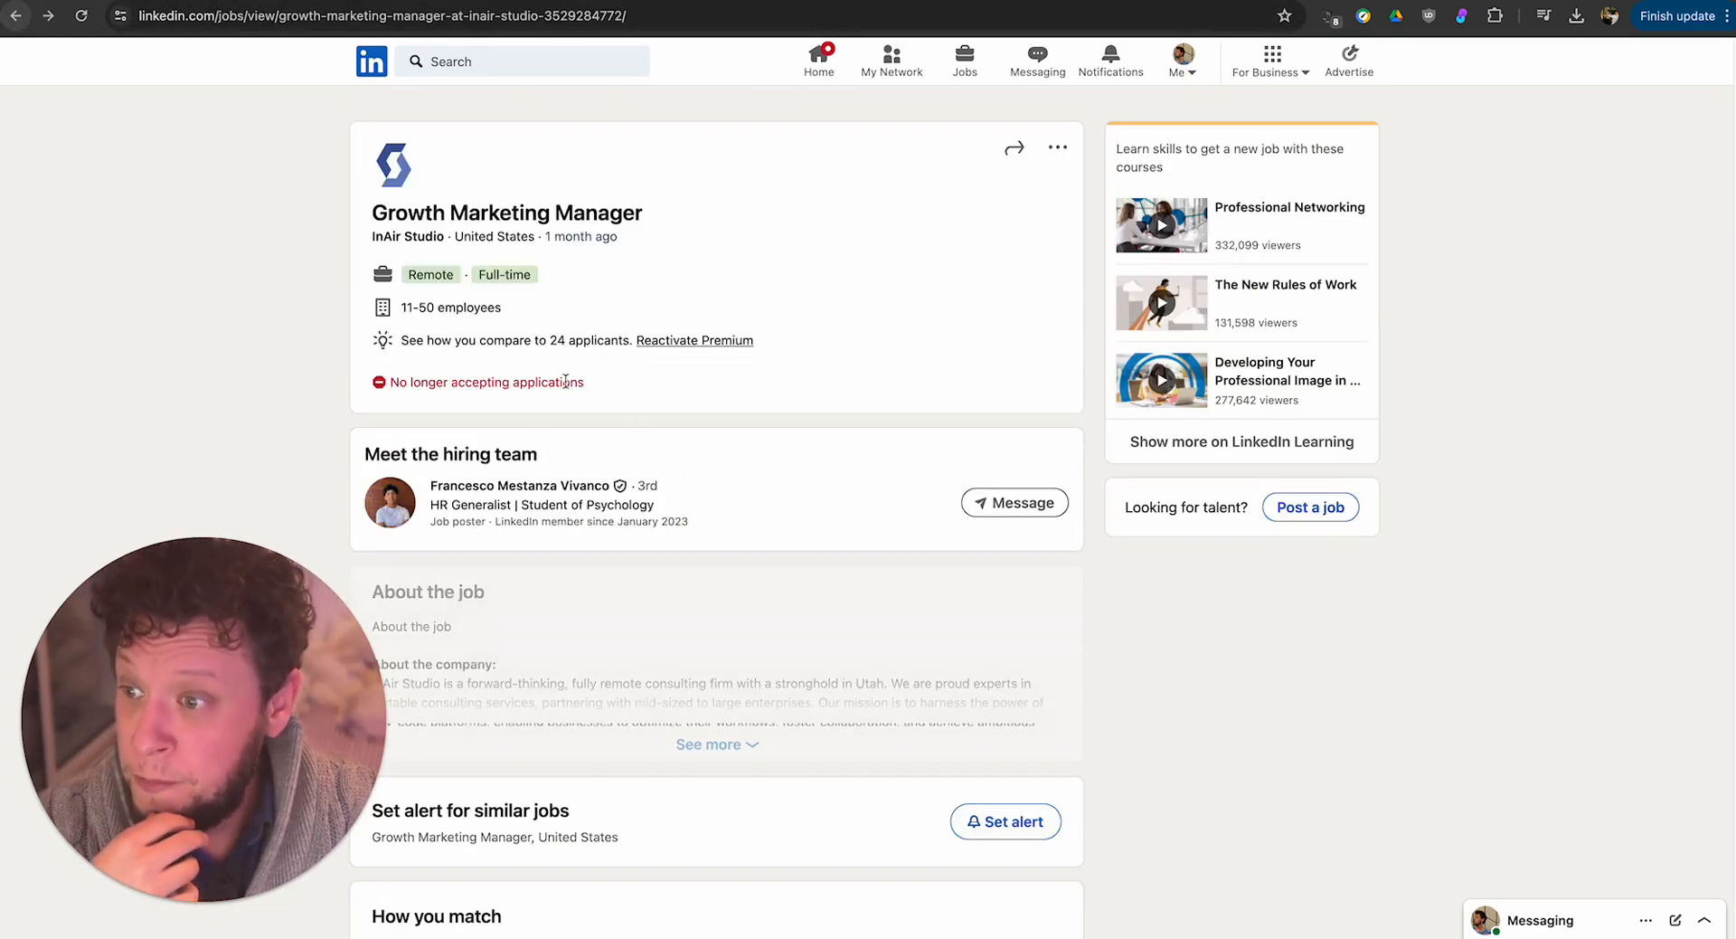
# Expand the full job description and read the company, role and responsibilities sections.
pyautogui.click(743, 744)
pyautogui.scroll(-5, 712, 669)
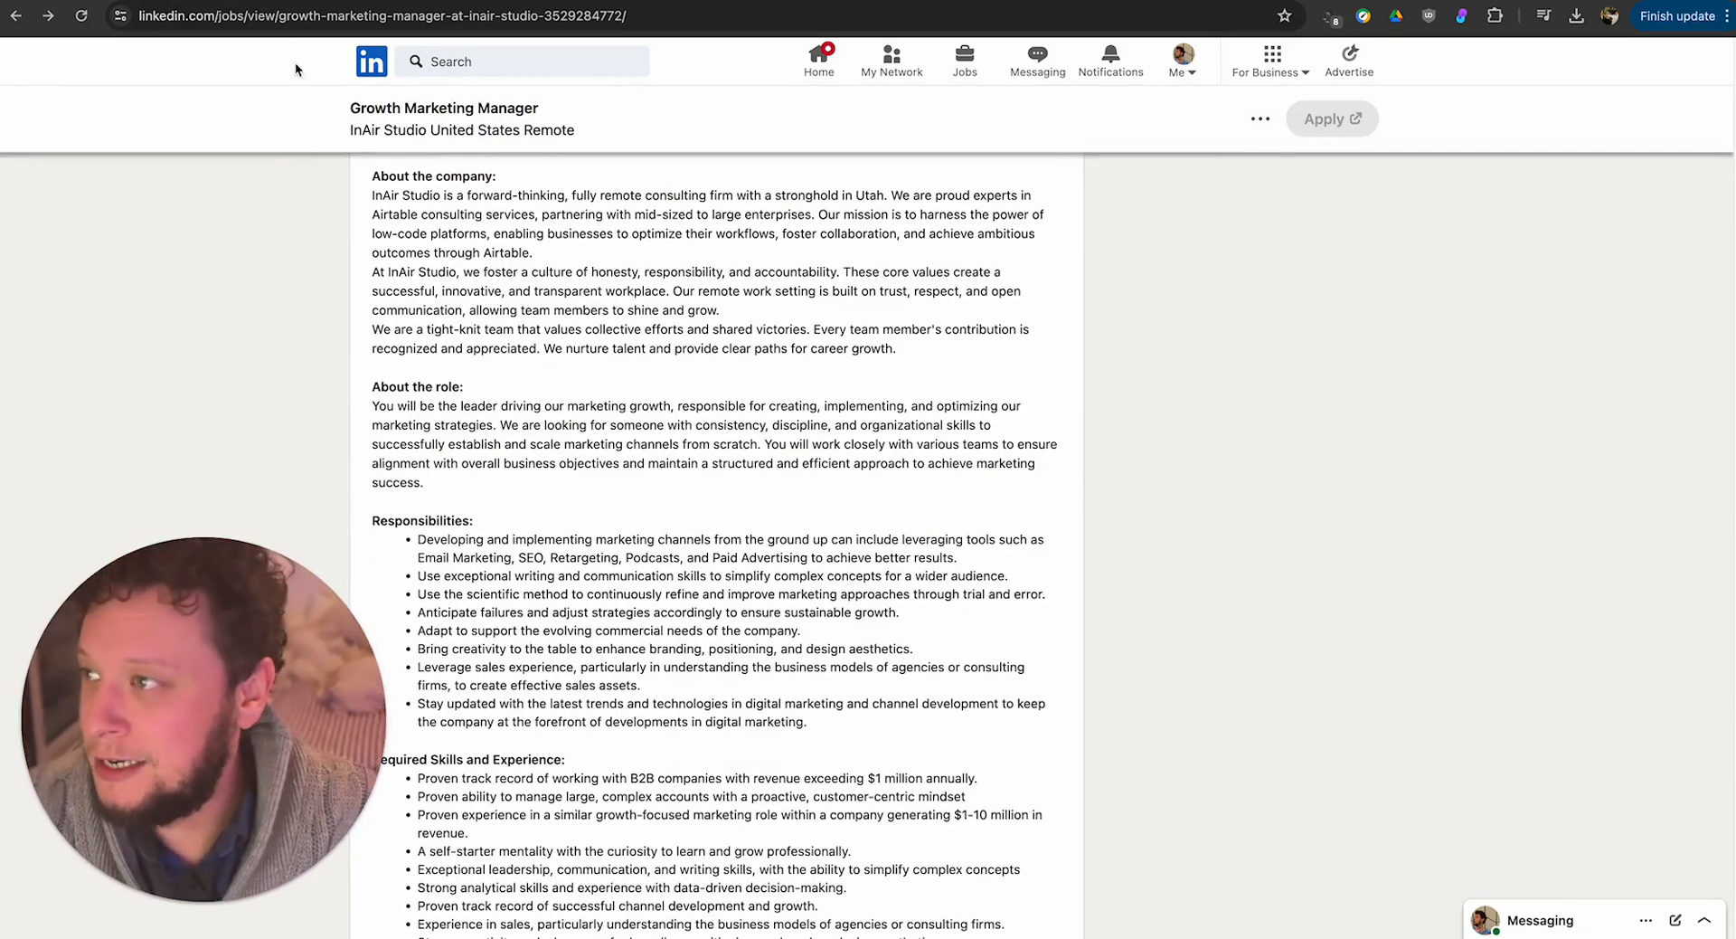
# Switch to the New CRM base in Airtable and inspect the Marketing Portugal campaign in the Active LI Jobs view.
pyautogui.click(352, 1)
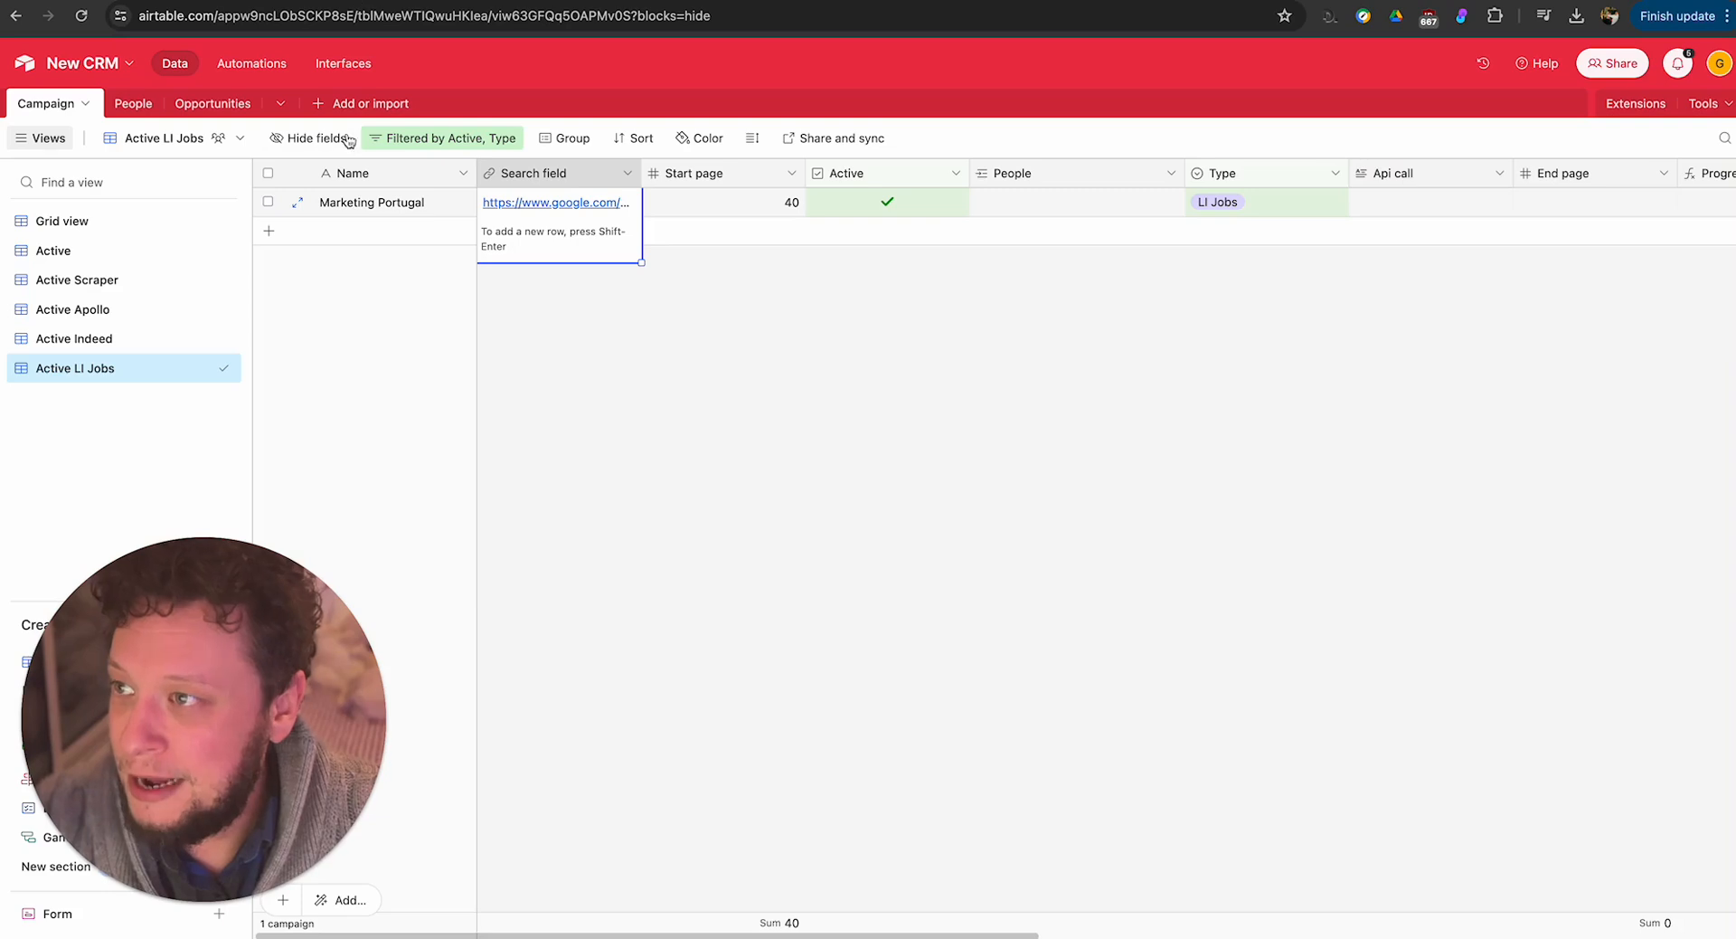
pyautogui.click(496, 338)
pyautogui.click(351, 206)
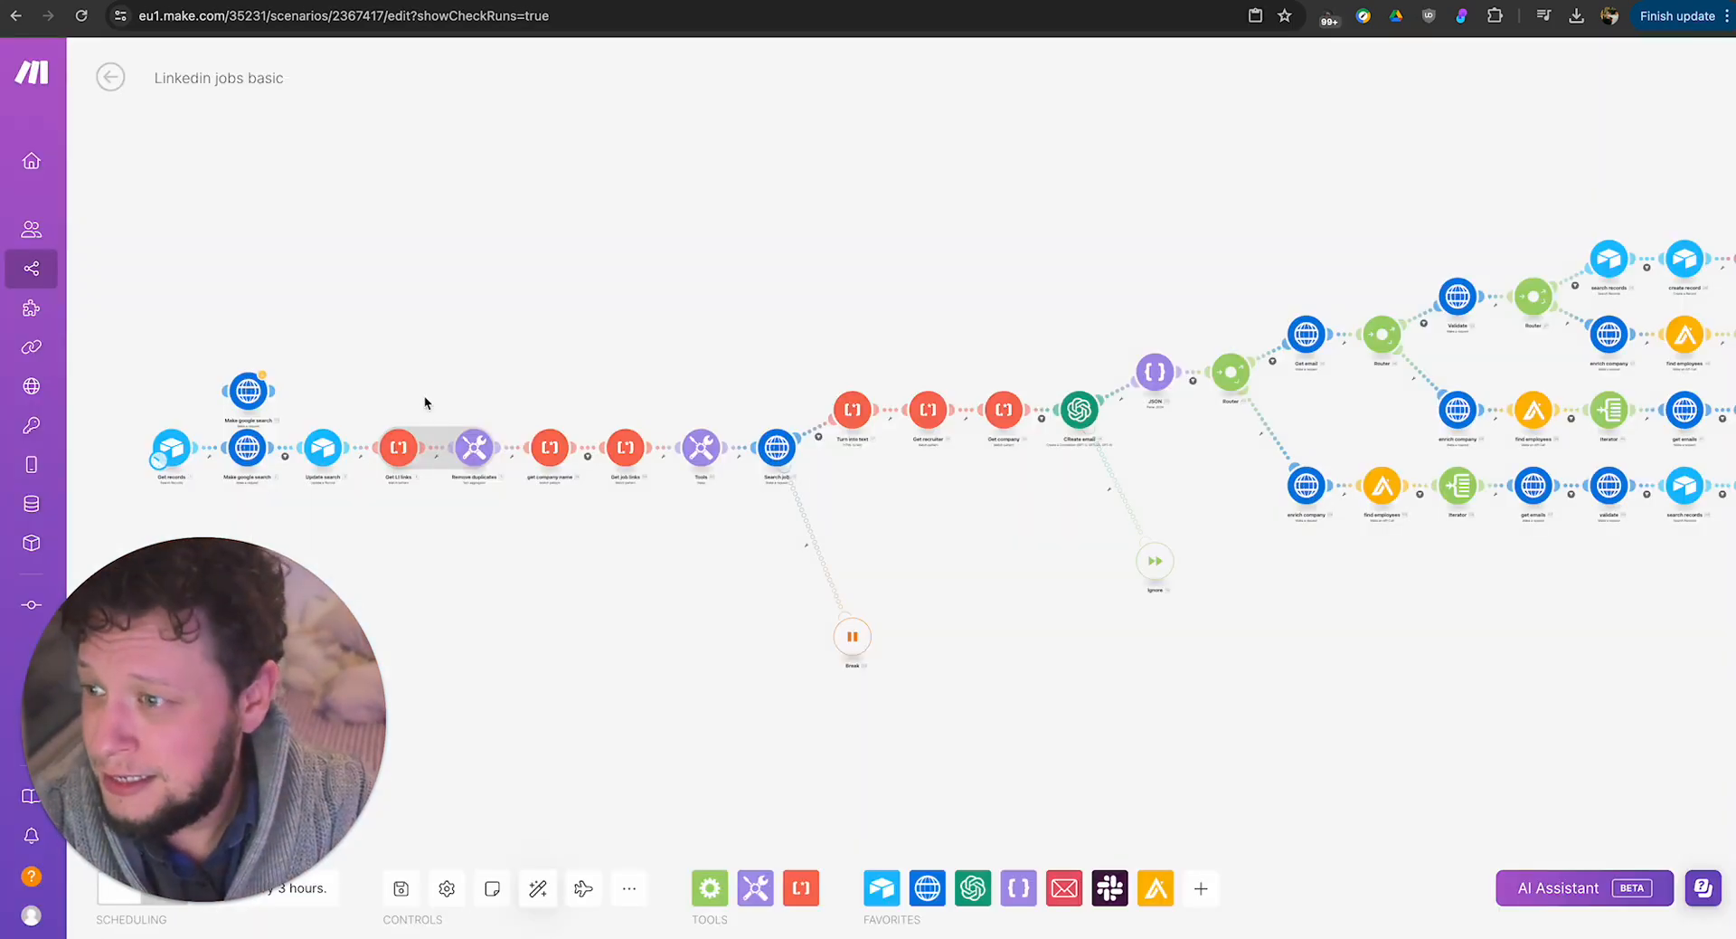
# Review the base, table, view and output field settings of the Get records Airtable module.
pyautogui.click(170, 452)
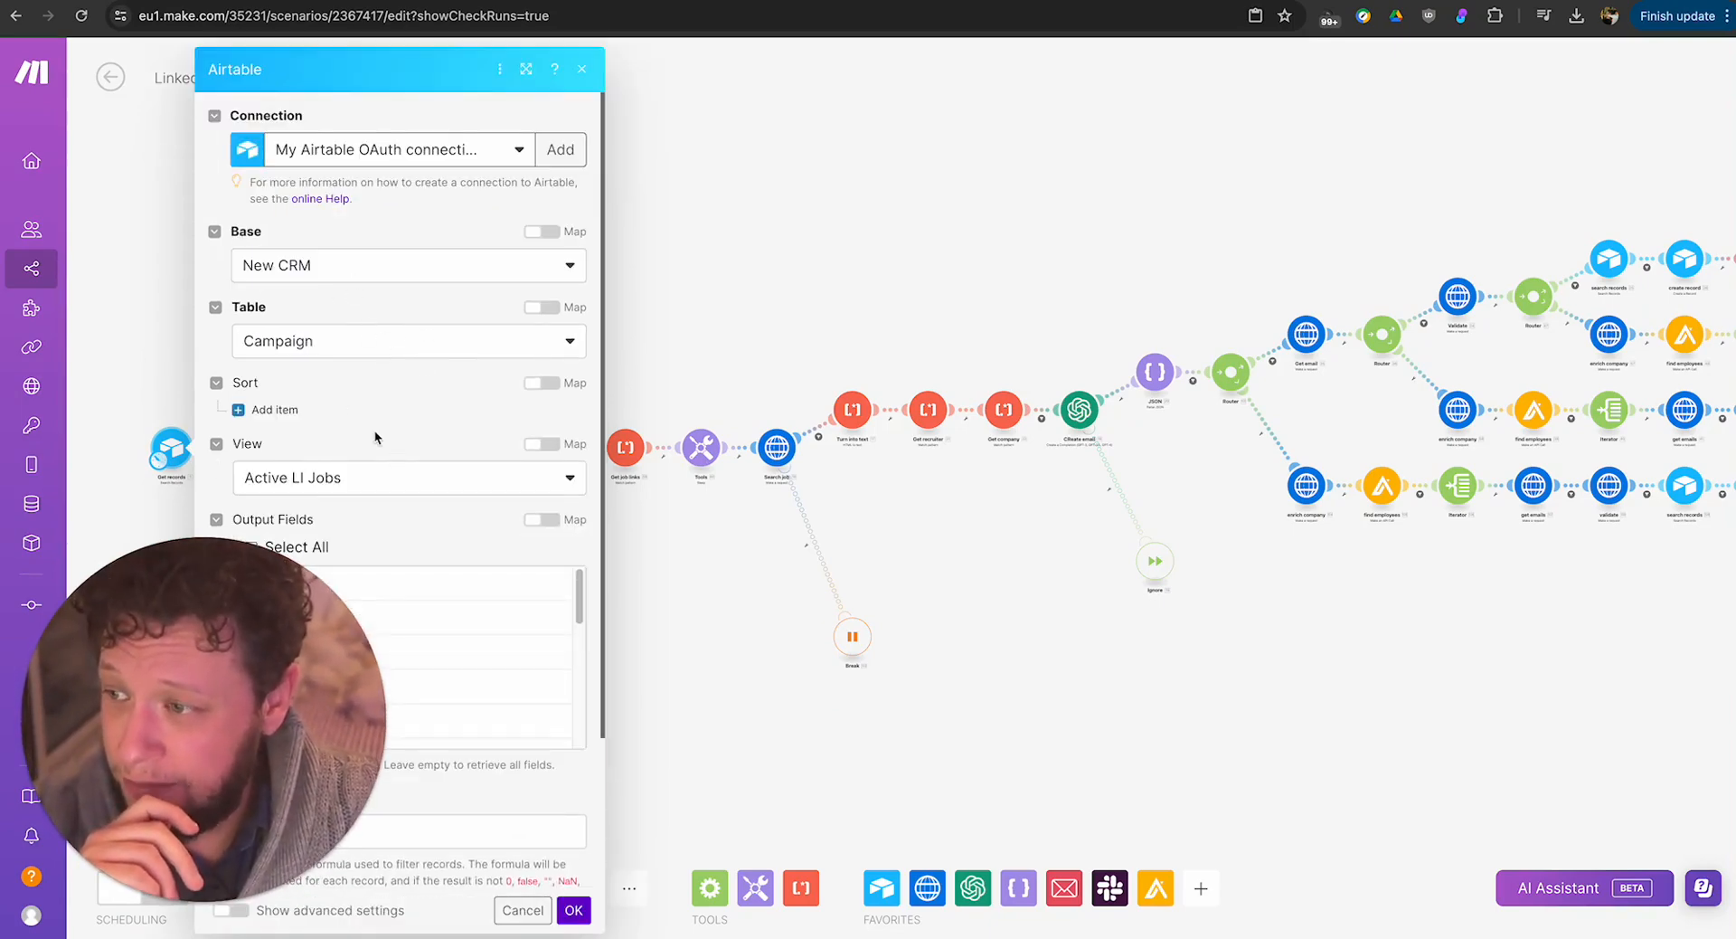
pyautogui.scroll(-3, 375, 430)
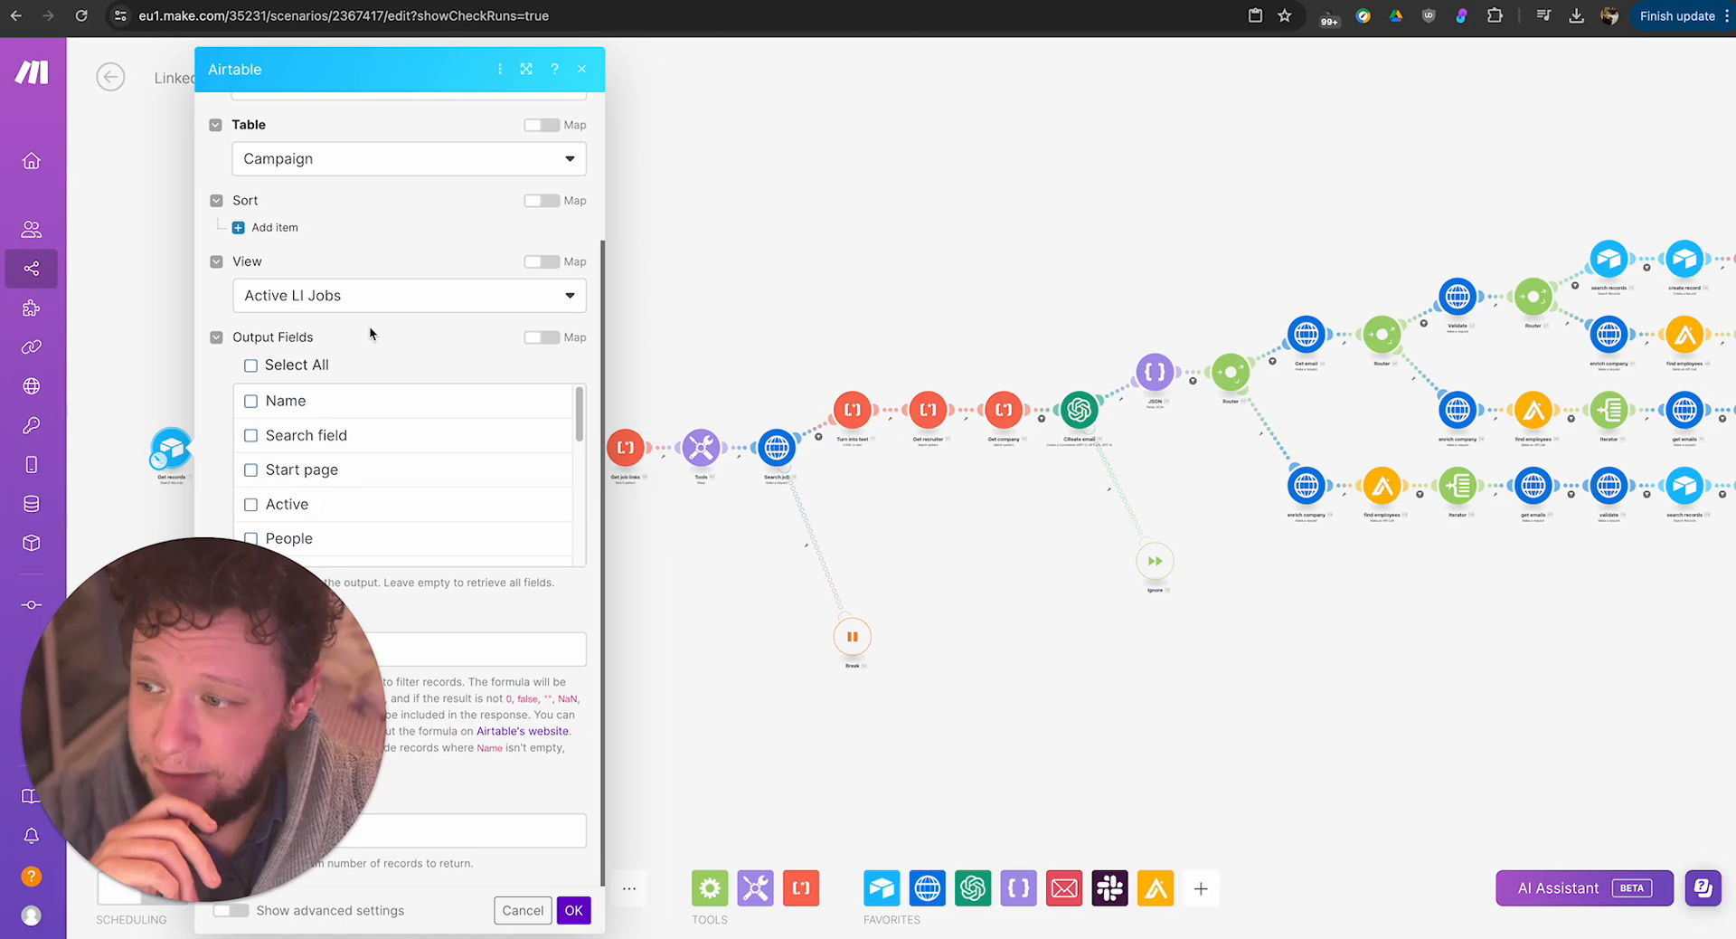
# Switch to the New CRM base in Airtable, check the Active LI Jobs view's filter conditions and widen the Search field column.
pyautogui.click(278, 3)
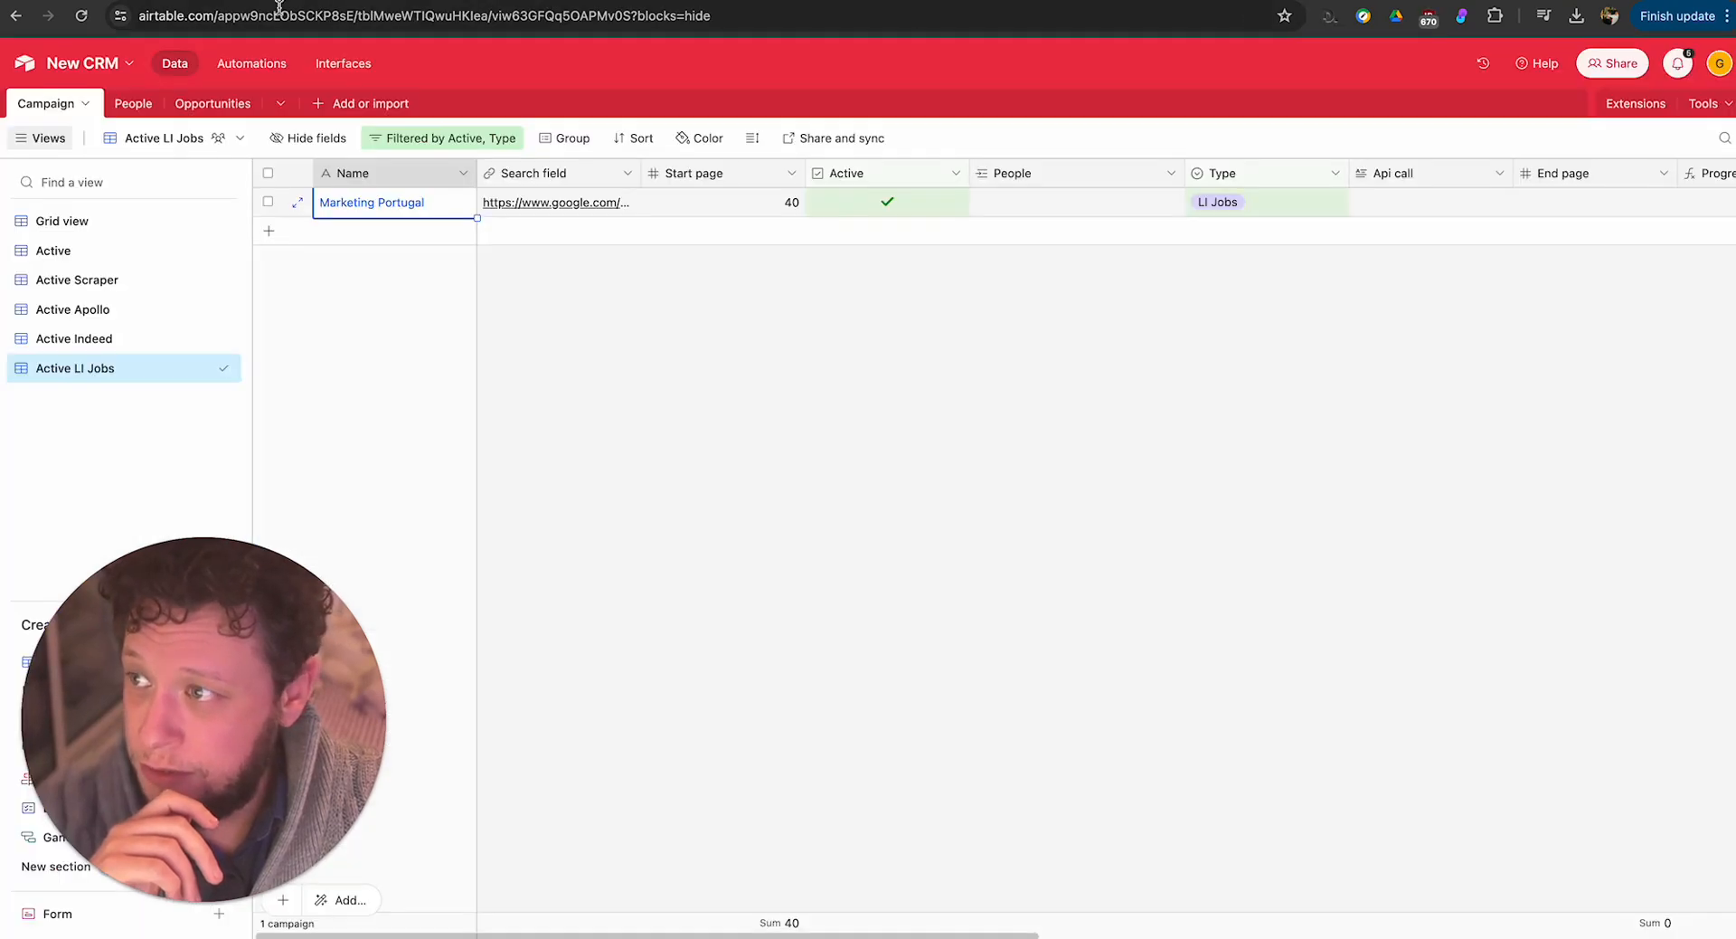
pyautogui.click(472, 144)
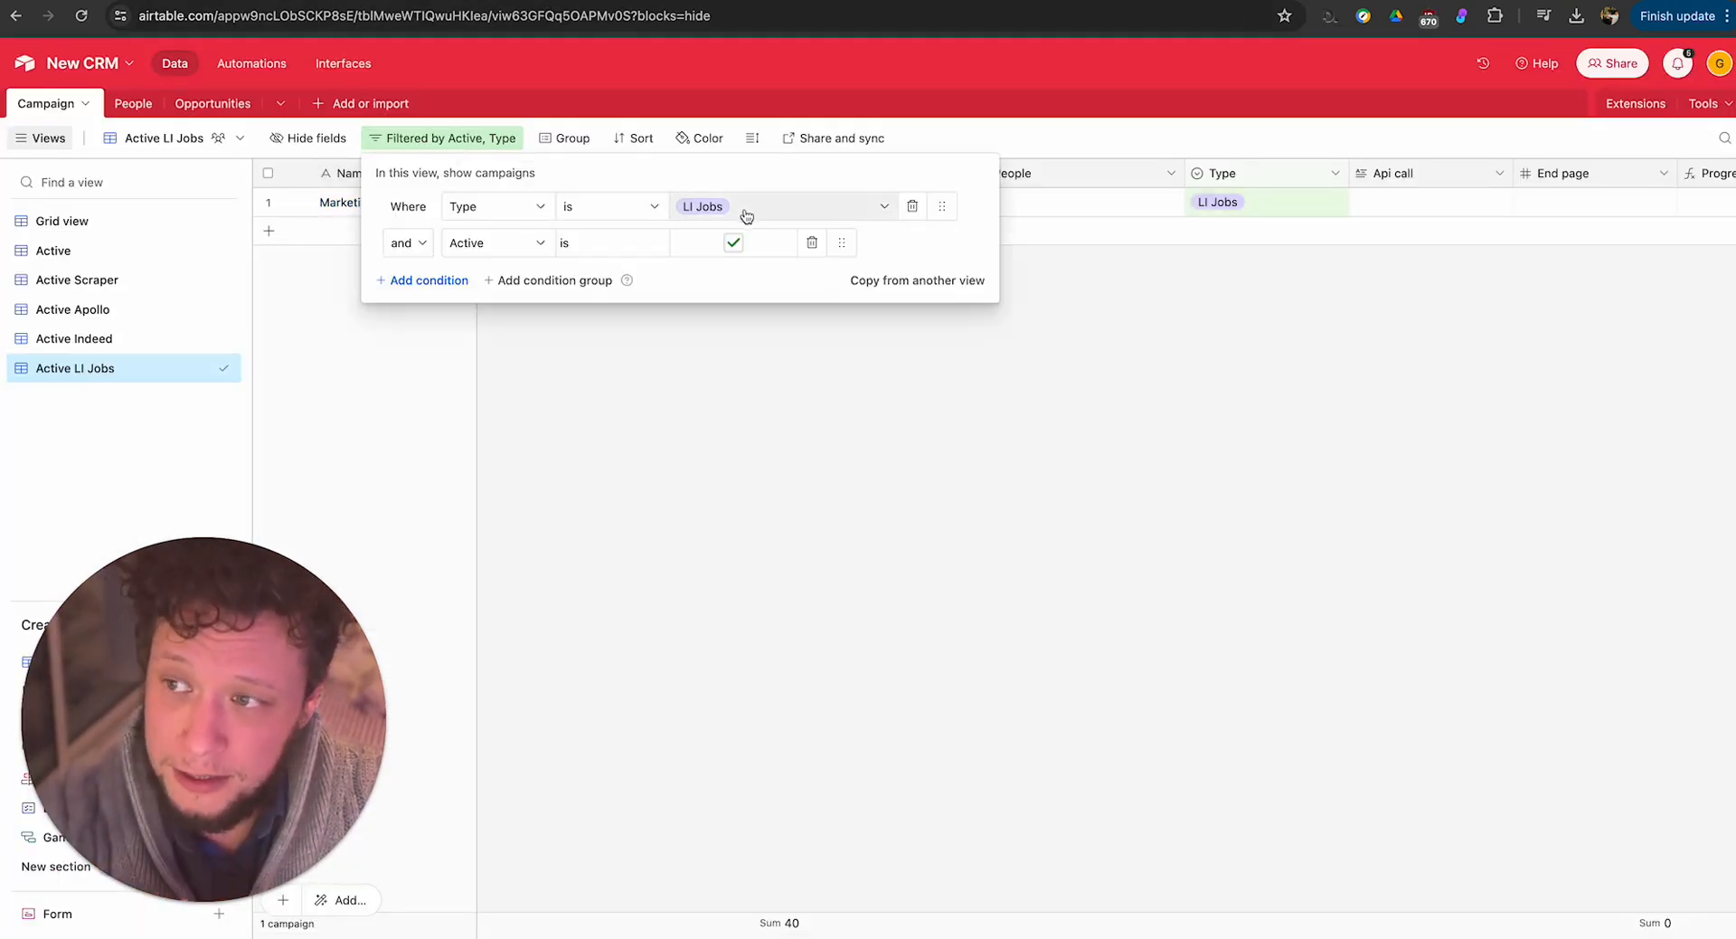
pyautogui.click(518, 332)
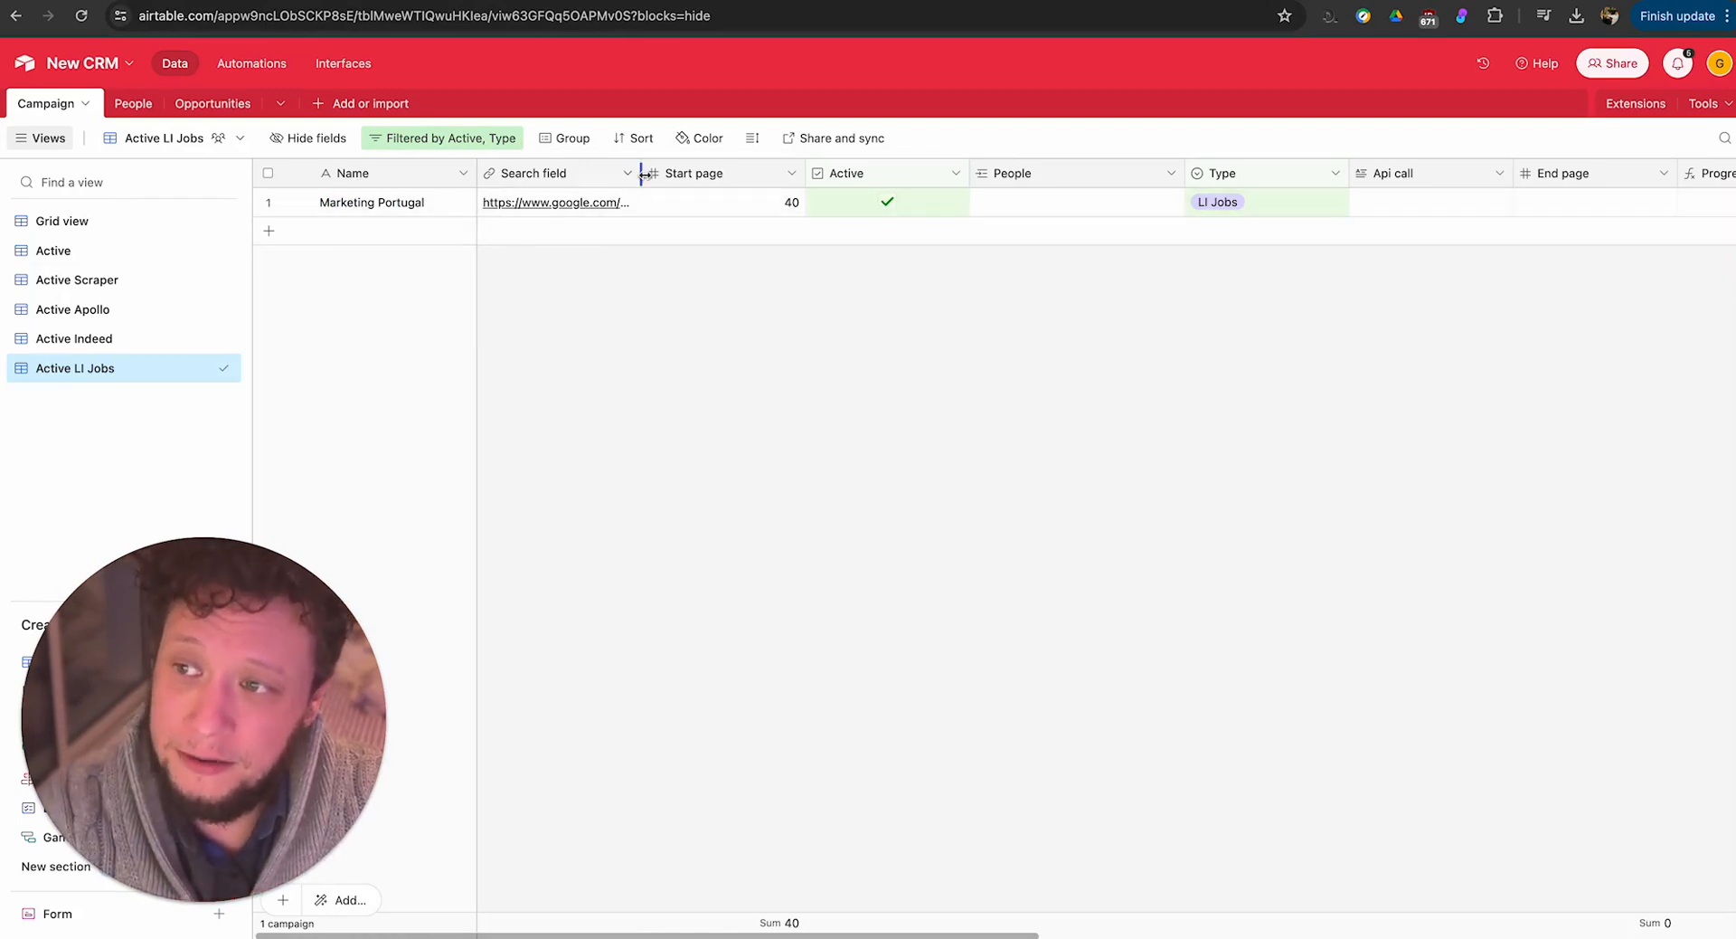
pyautogui.moveTo(644, 173); pyautogui.dragTo(781, 173)
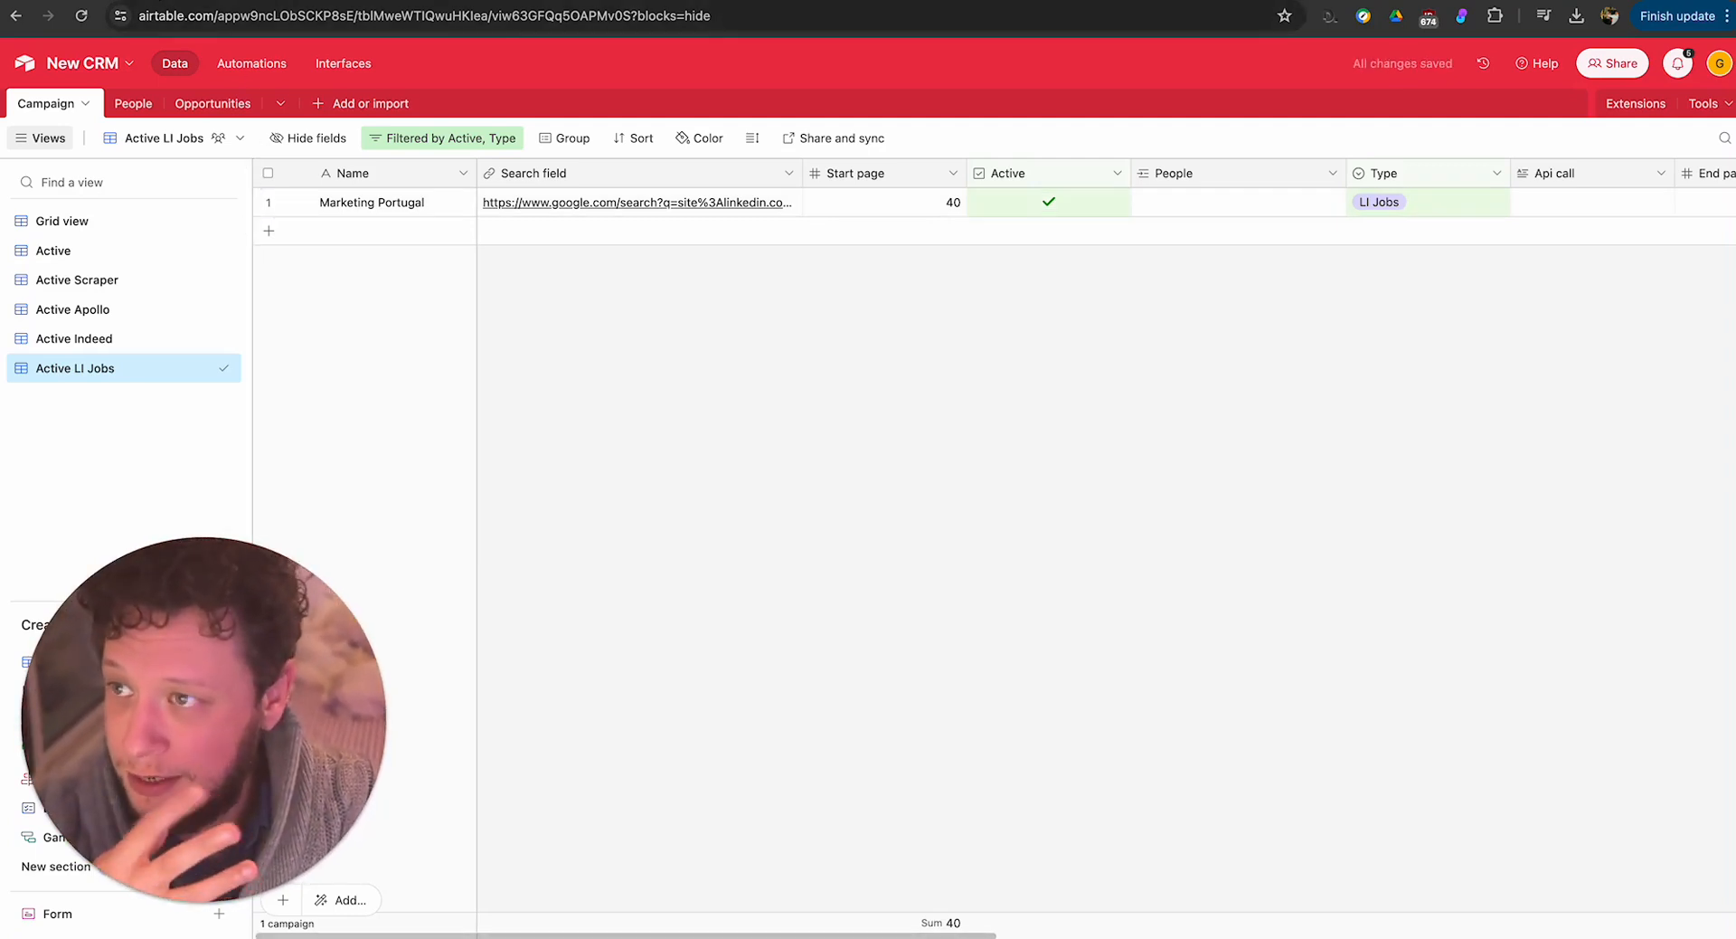
# Switch back to the Make scenario, close the Airtable module settings and run only the Get records module.
pyautogui.hotkey('ctrl', 'Tab')
pyautogui.press('Escape')
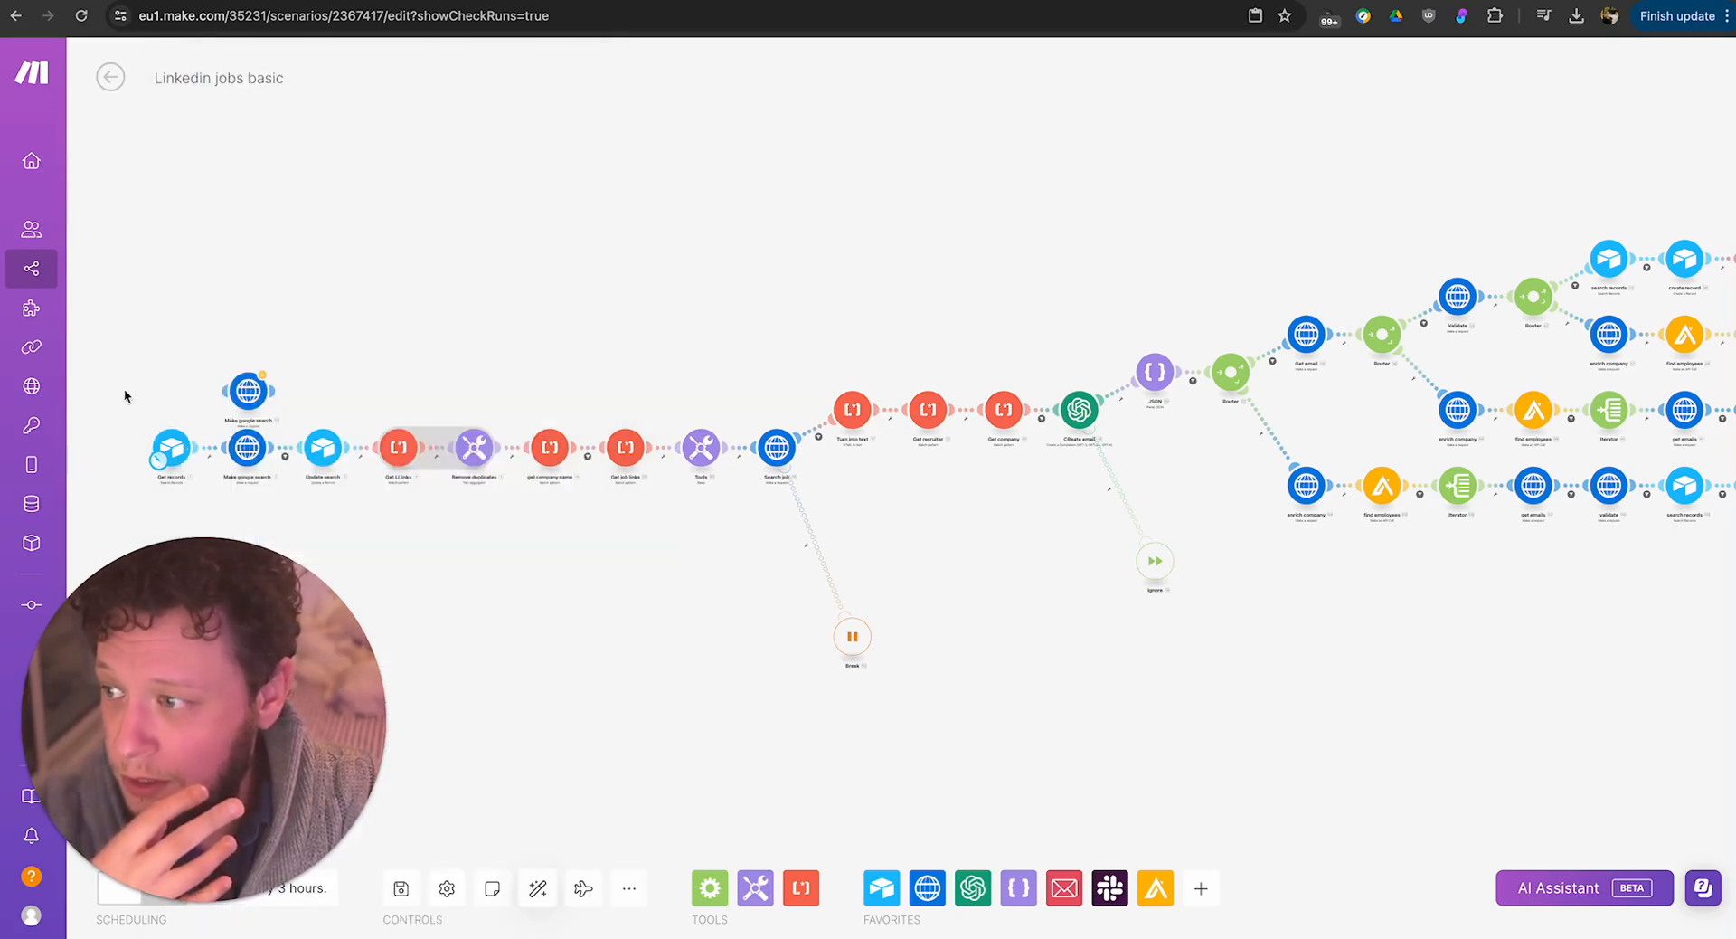
pyautogui.rightClick(171, 450)
pyautogui.click(223, 495)
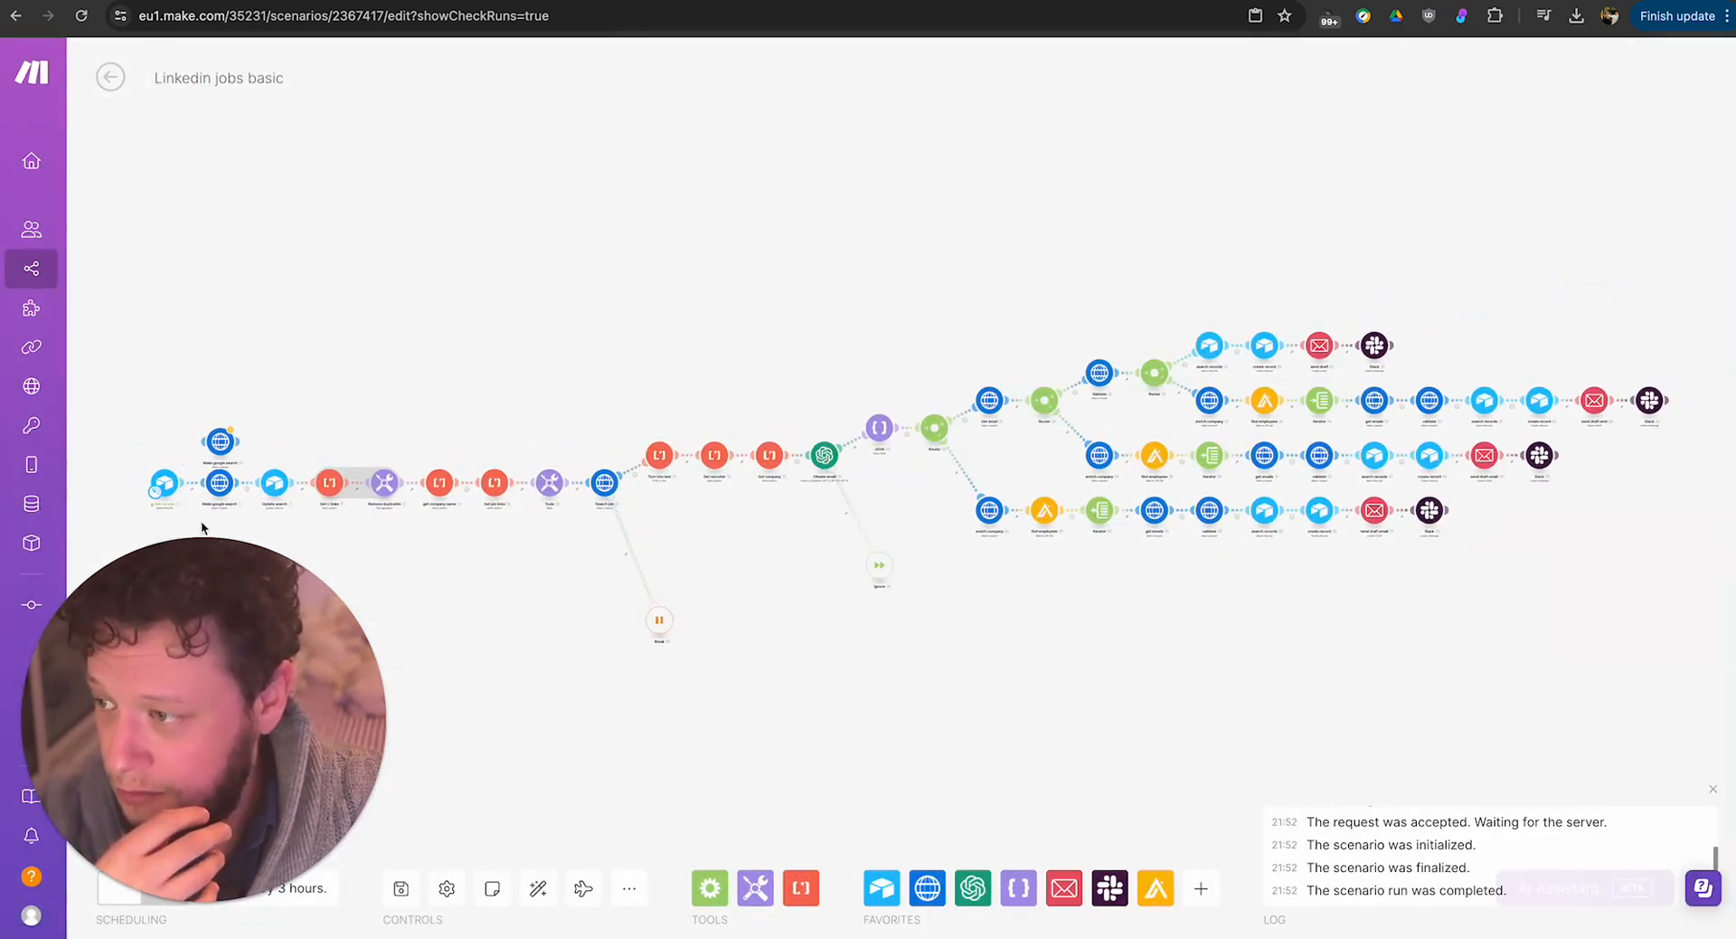
# Open the Get records module's run output and copy the Google search URL from its Search field.
pyautogui.click(185, 468)
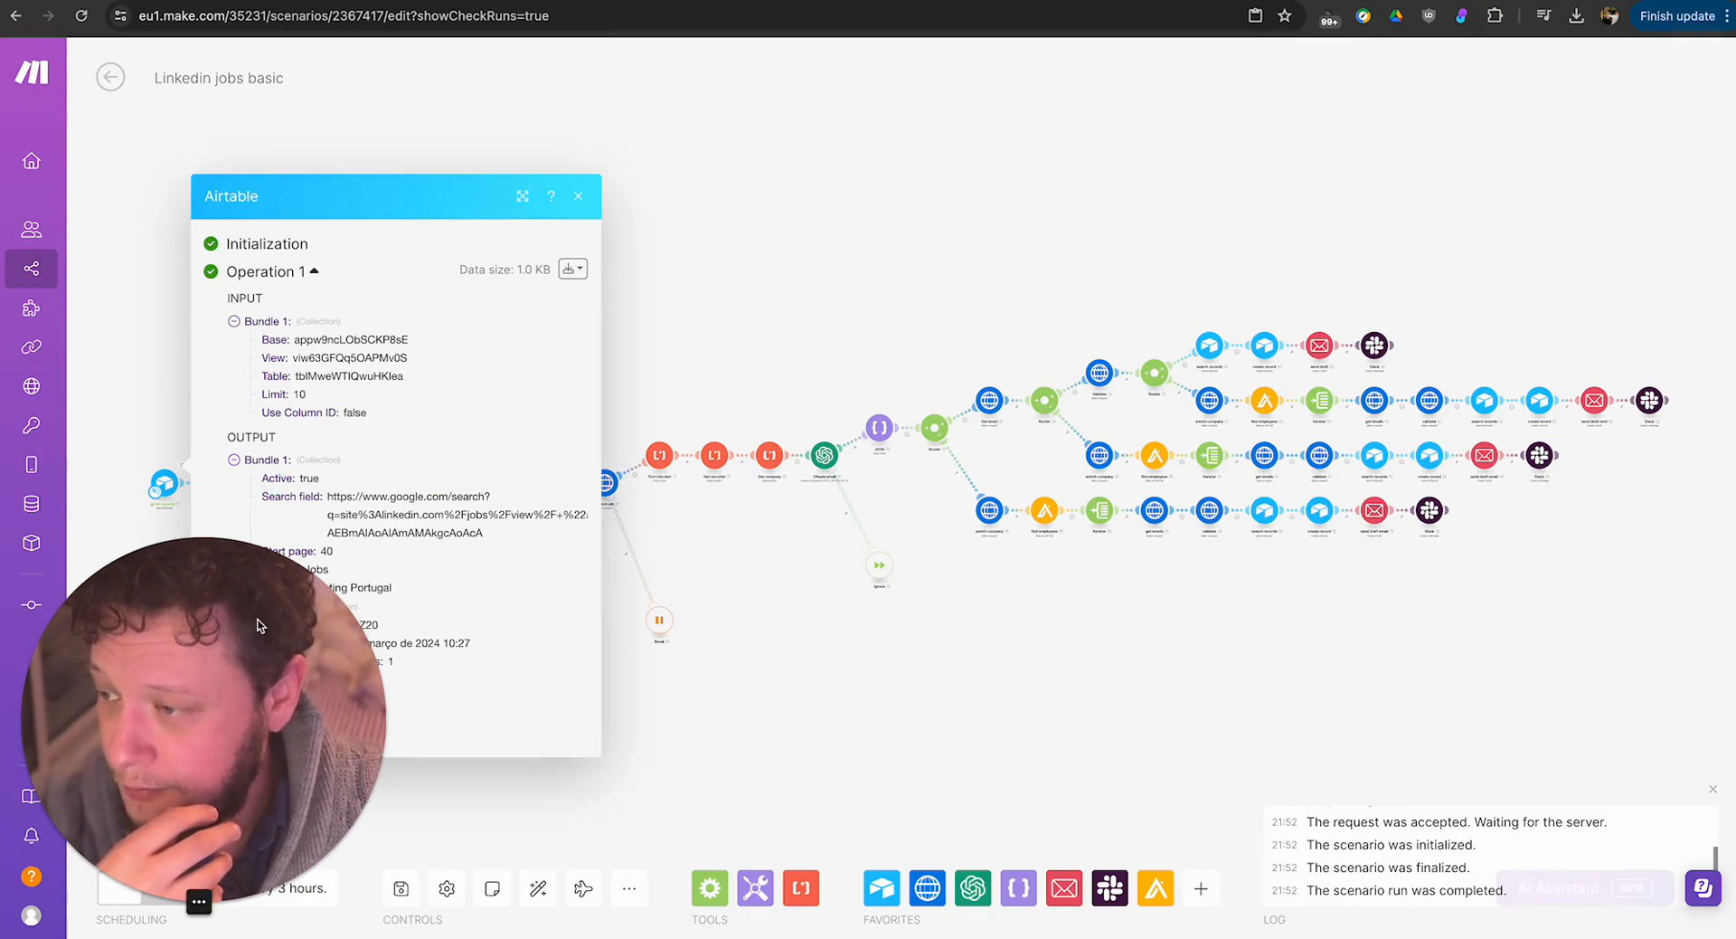
pyautogui.moveTo(234, 660); pyautogui.dragTo(1523, 186)
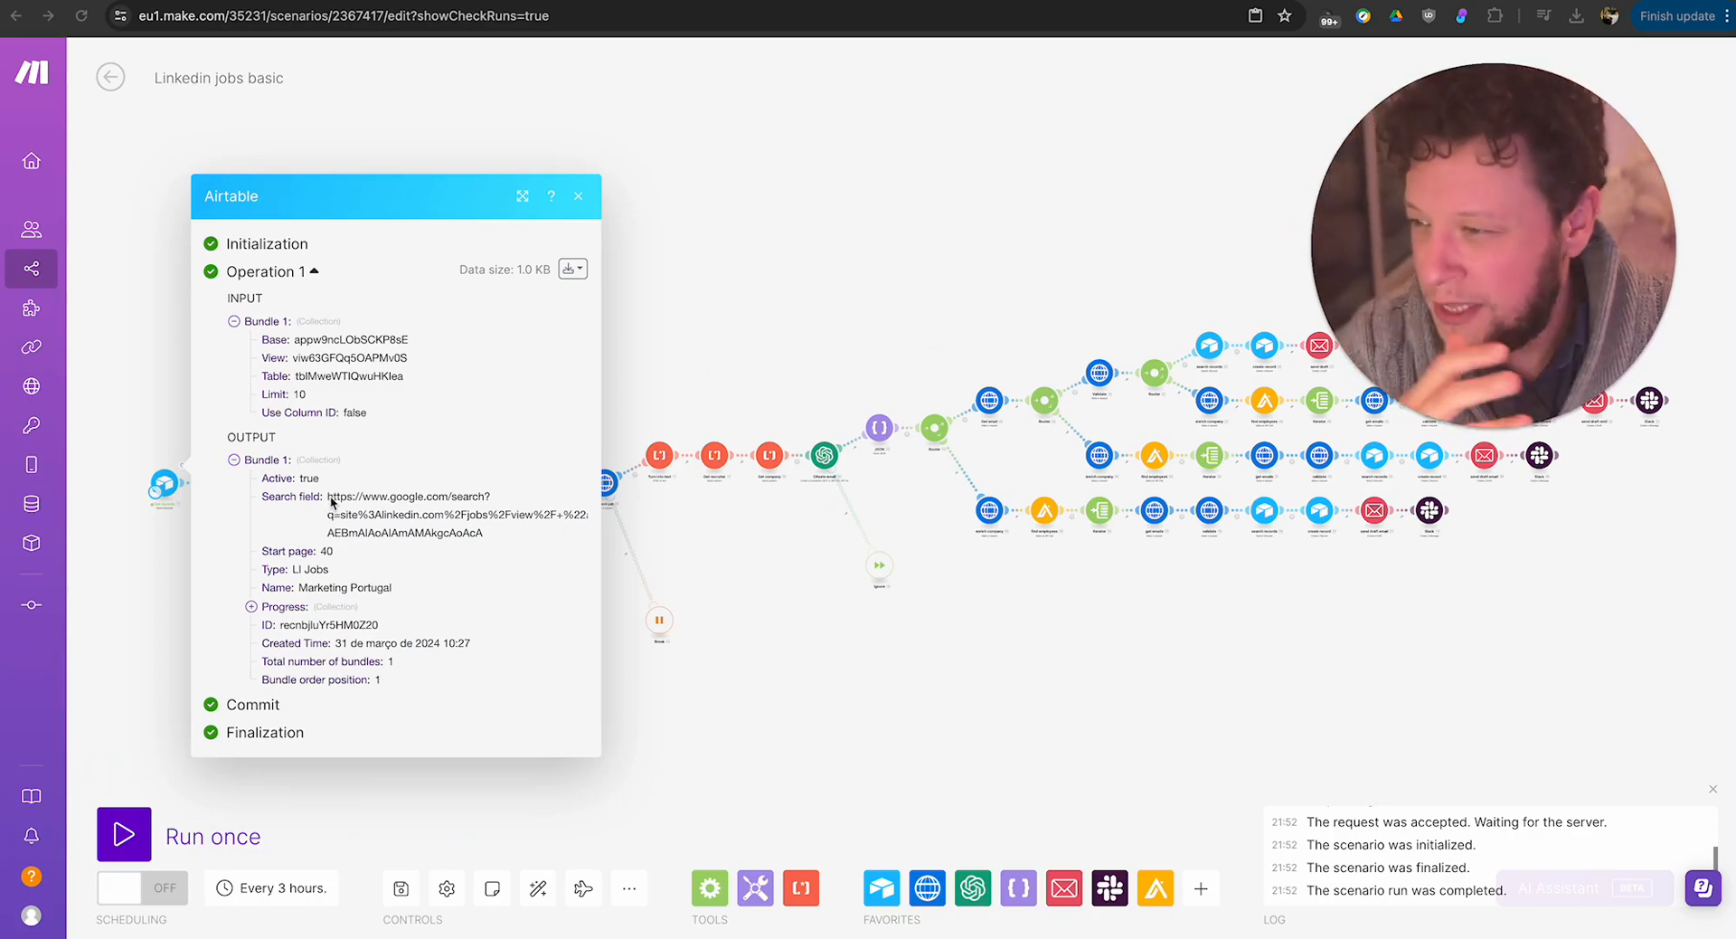
pyautogui.moveTo(332, 496); pyautogui.dragTo(537, 532)
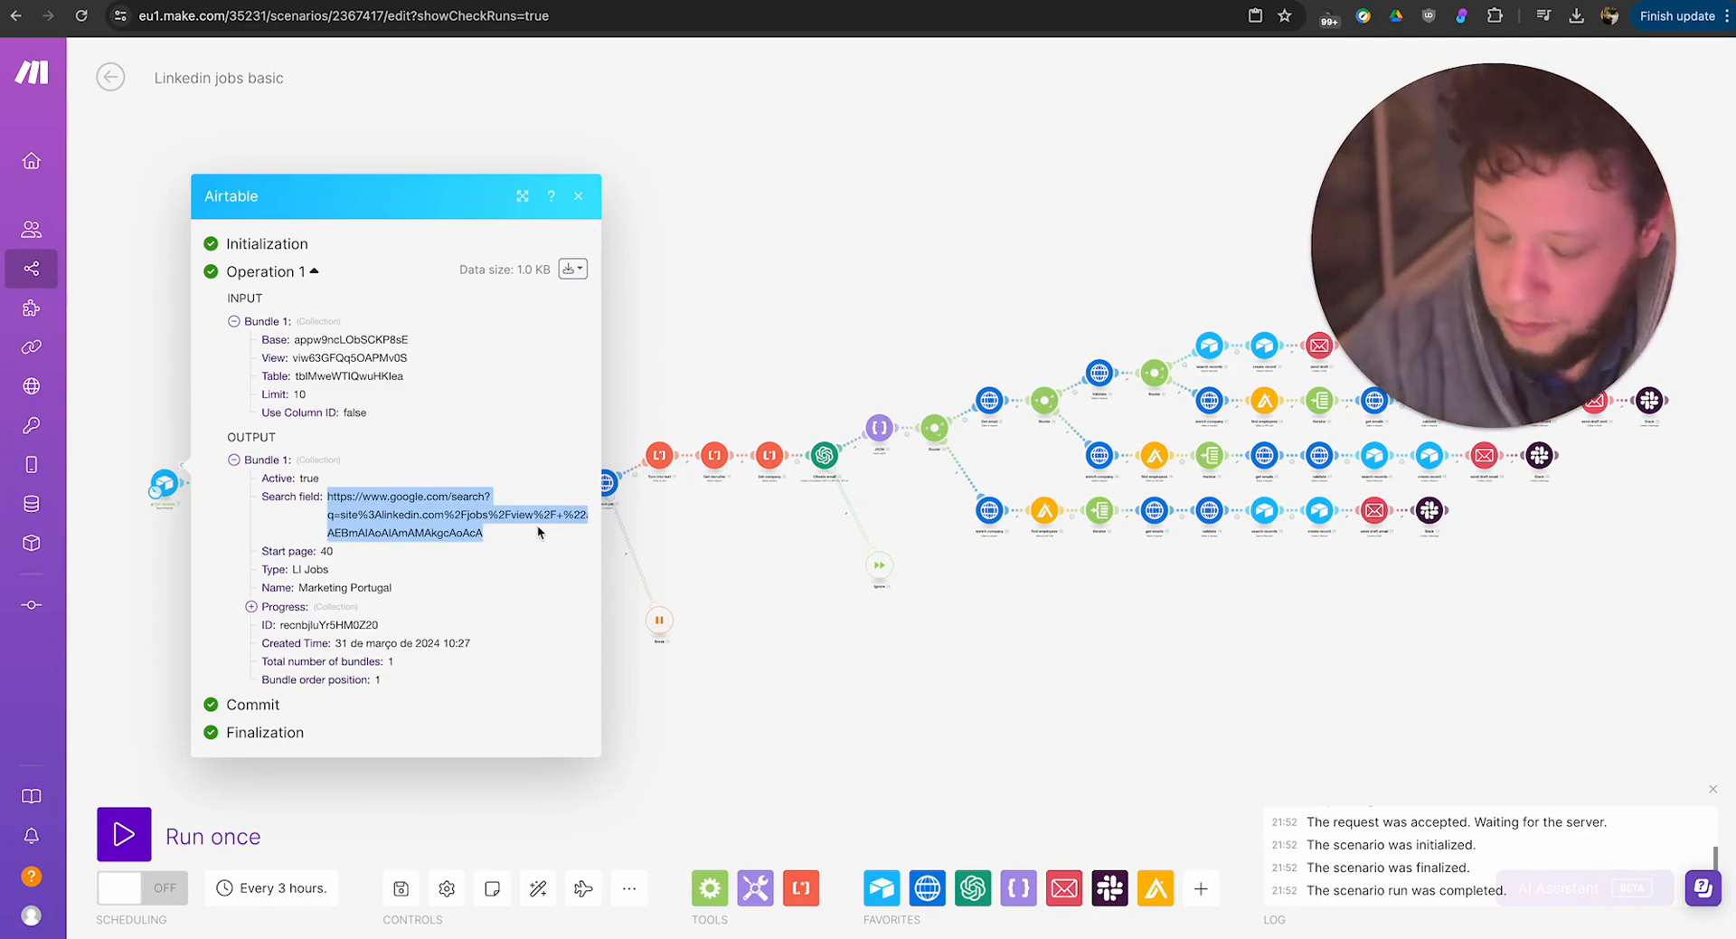
pyautogui.click(871, 608)
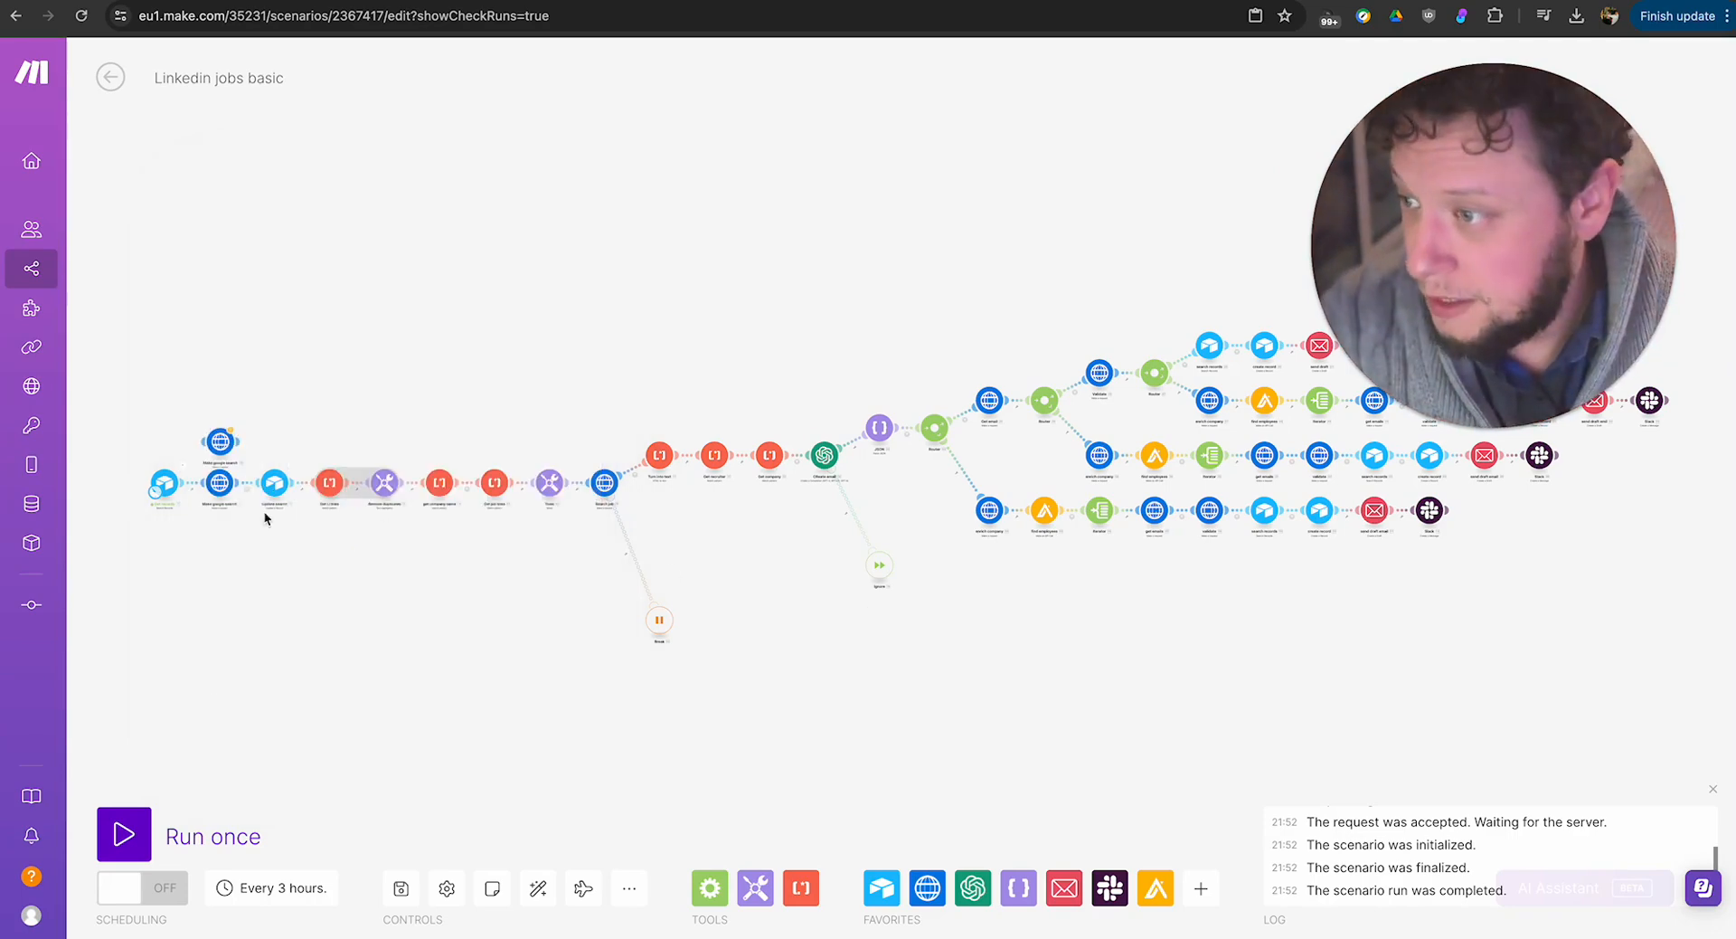
# Check the URL mapping of the connected Make google search module and run only that module with the copied search URL and start page 10.
pyautogui.click(219, 482)
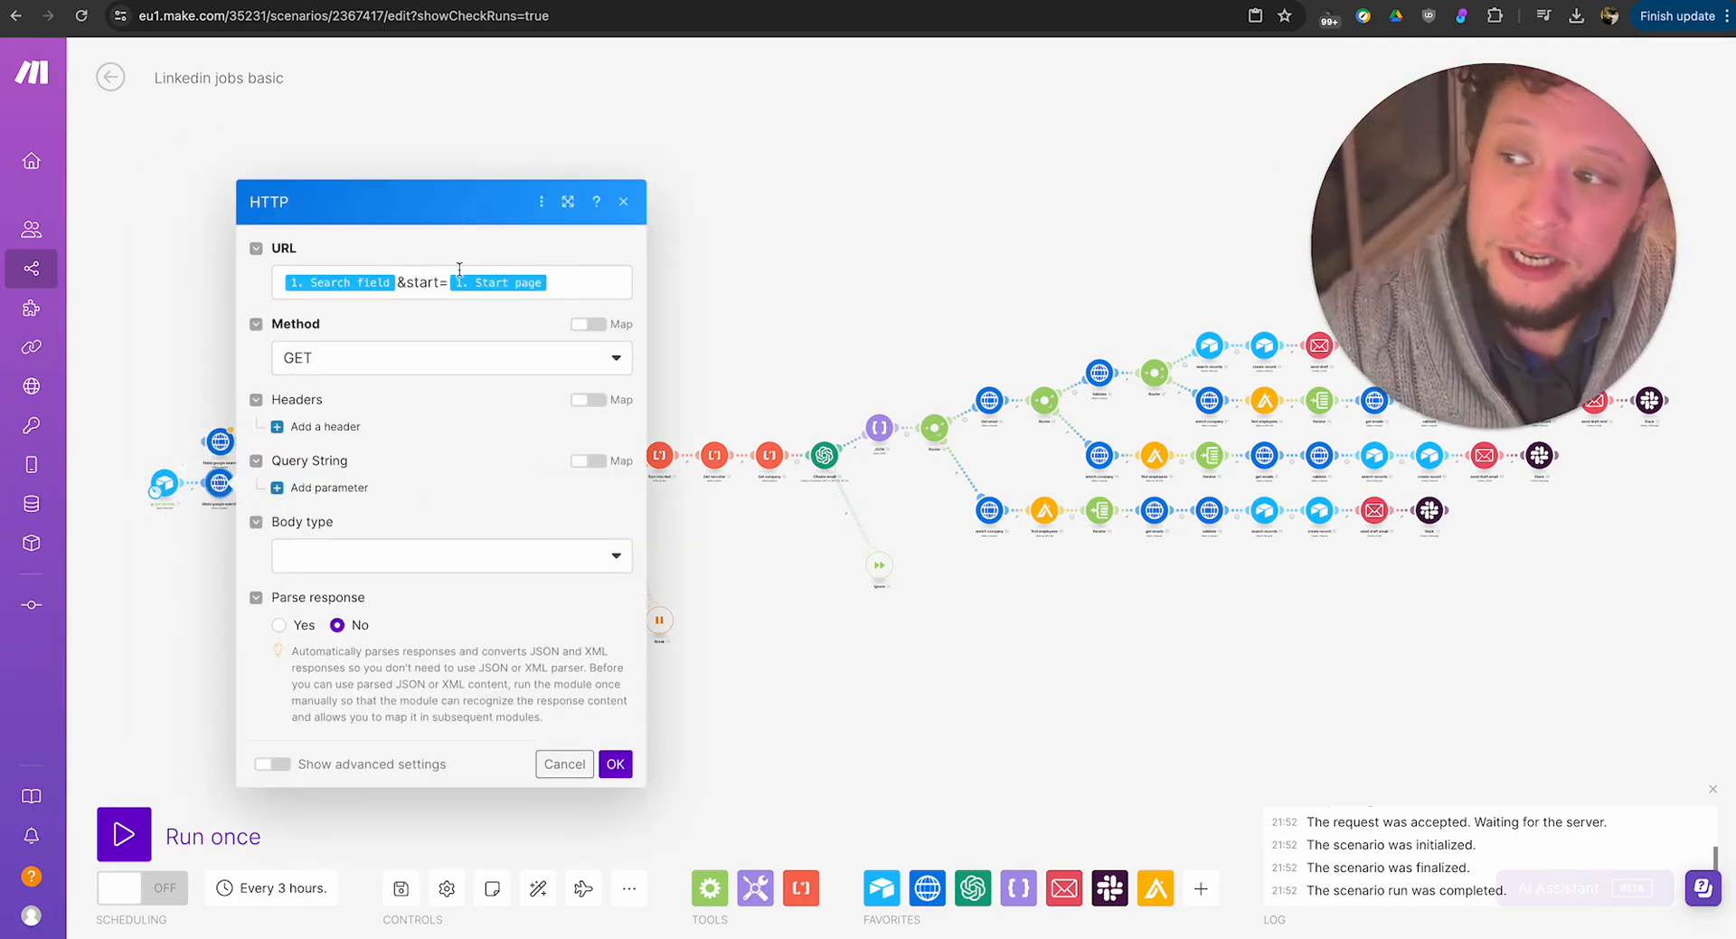
pyautogui.click(193, 602)
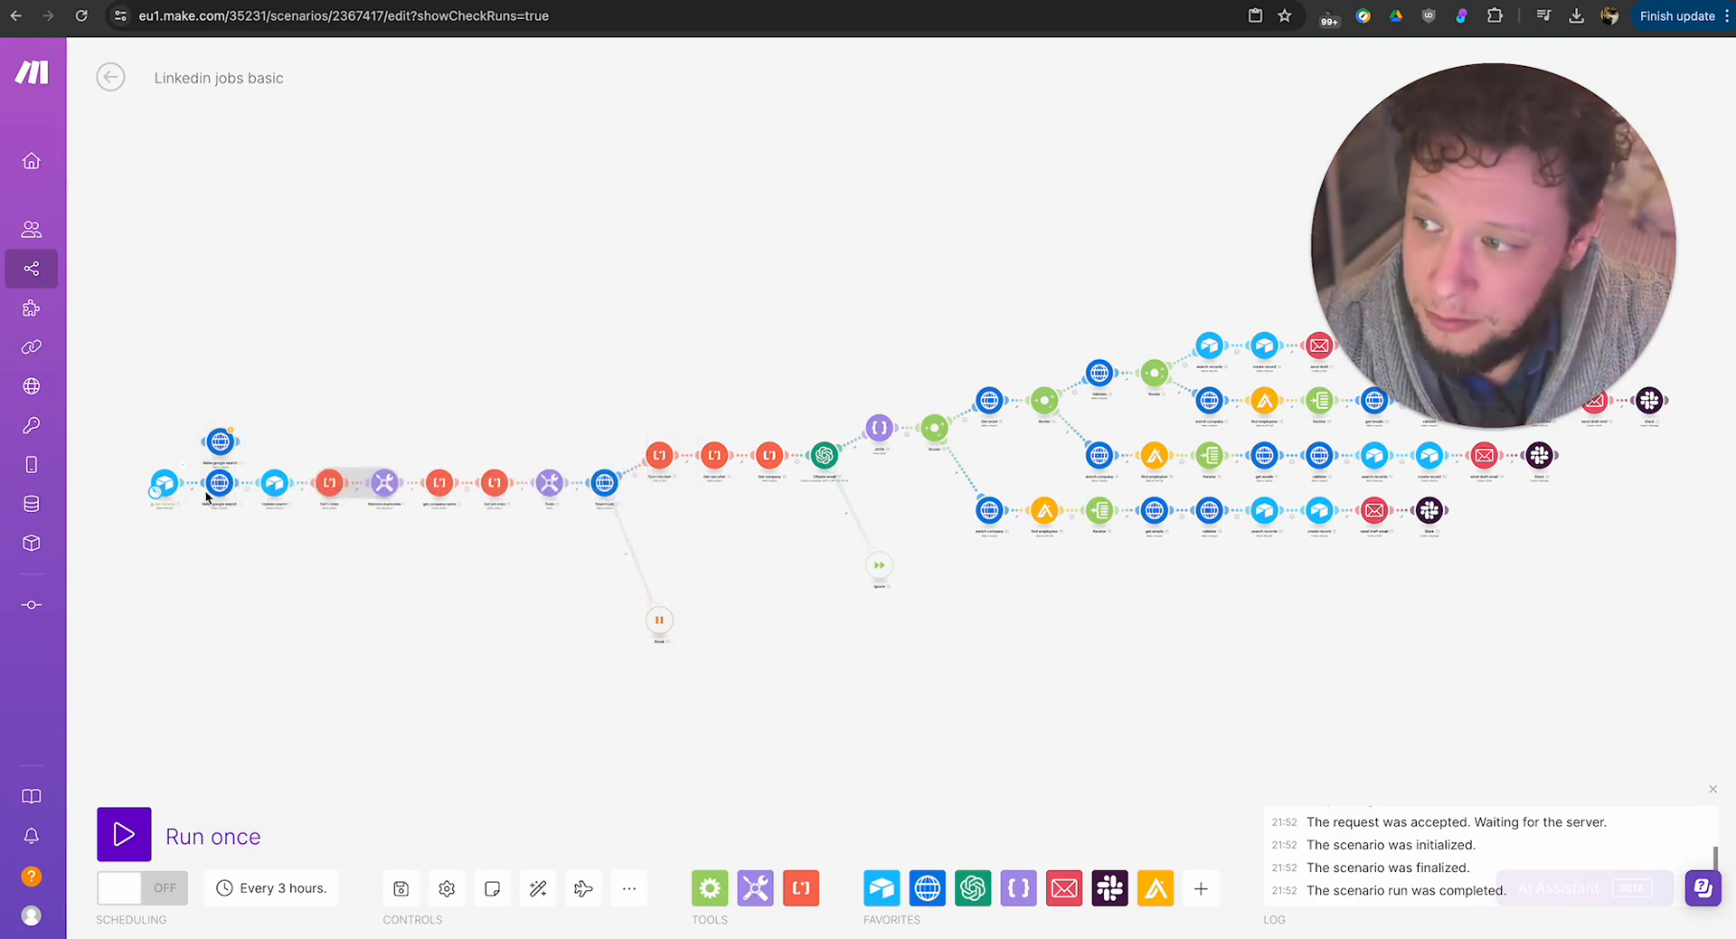
pyautogui.rightClick(219, 486)
pyautogui.click(271, 534)
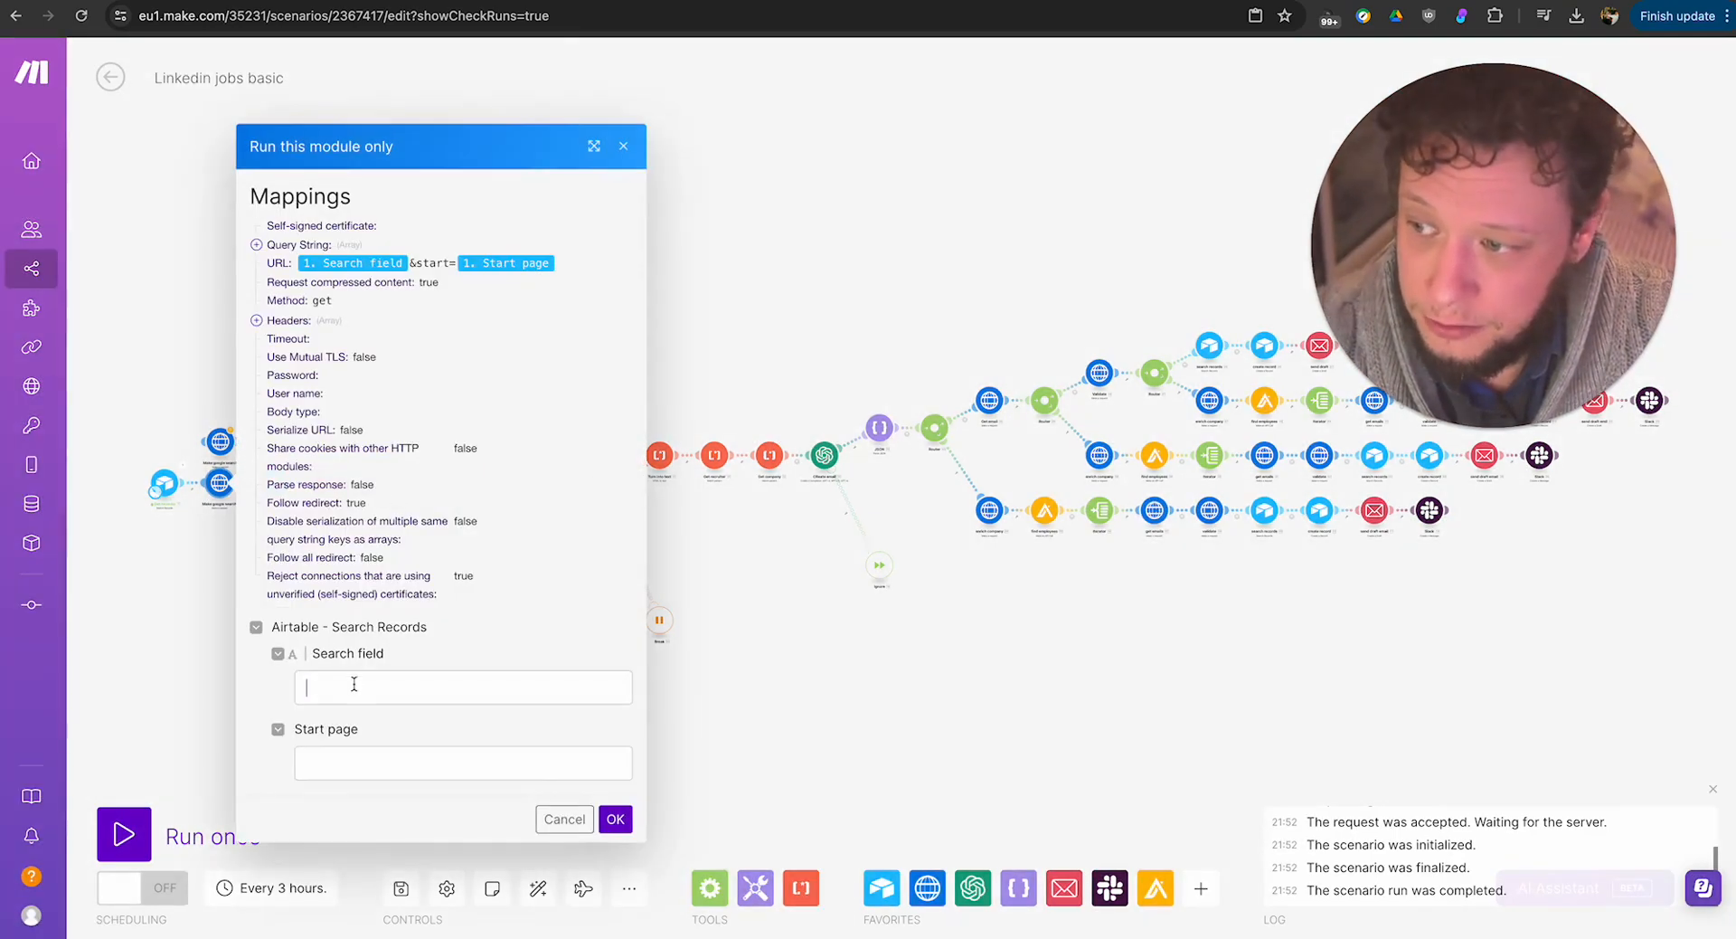
pyautogui.click(416, 685)
pyautogui.hotkey('ctrl', 'v')
pyautogui.click(380, 764)
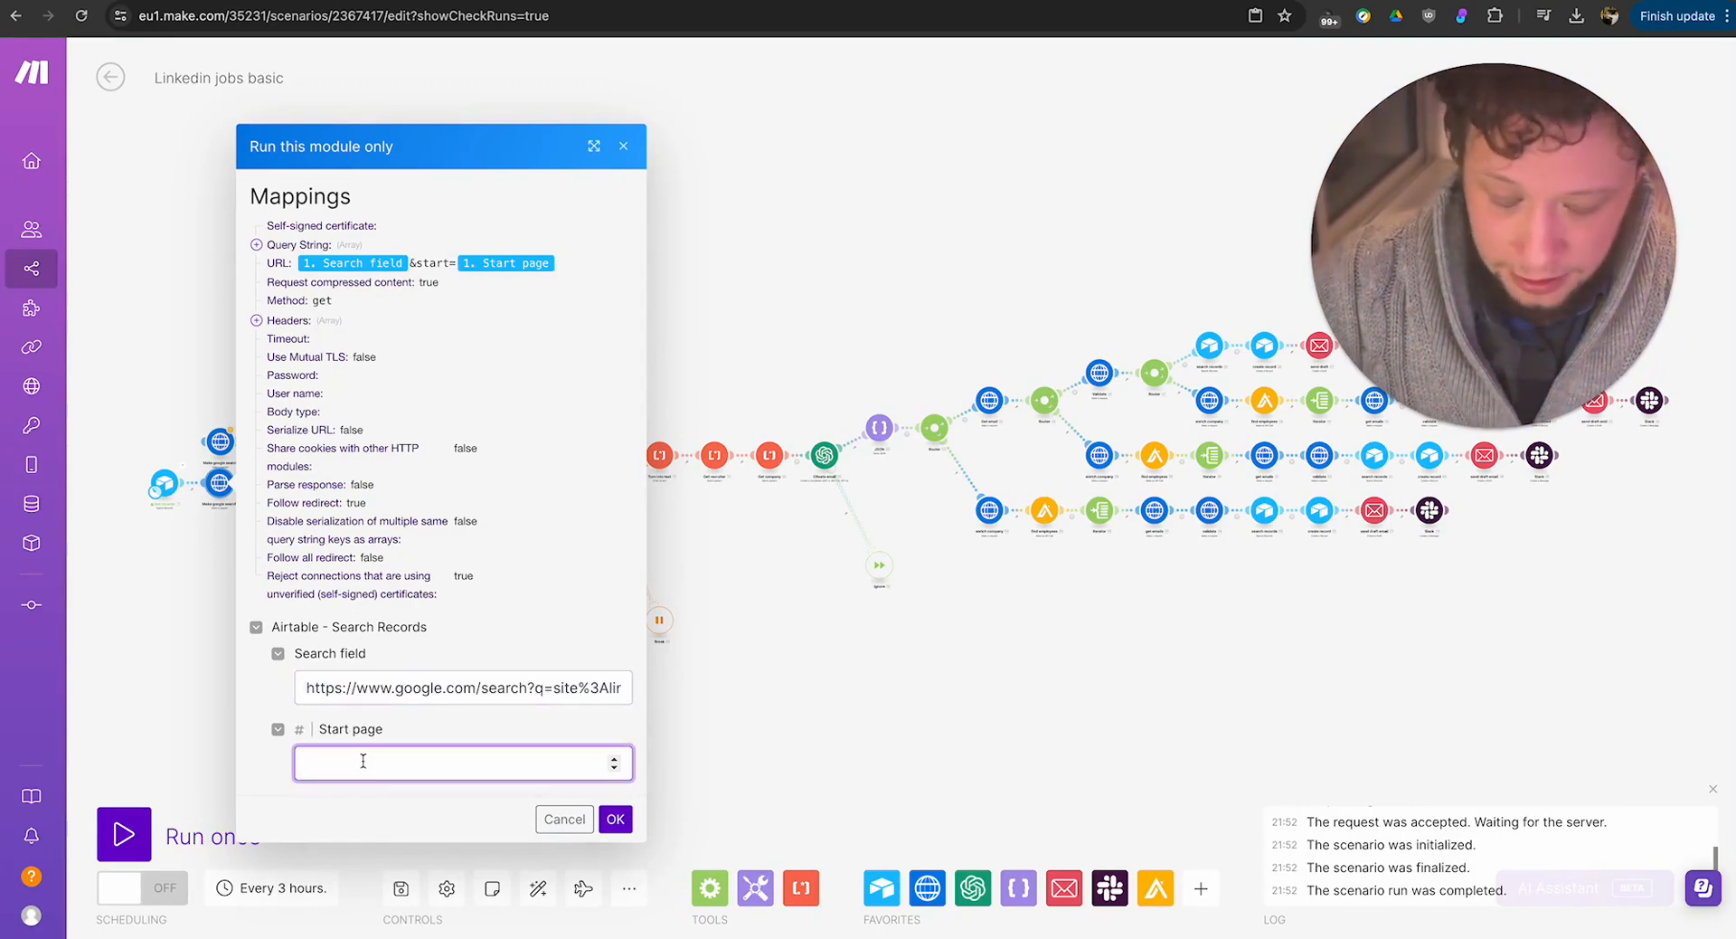
pyautogui.write('10')
pyautogui.click(615, 819)
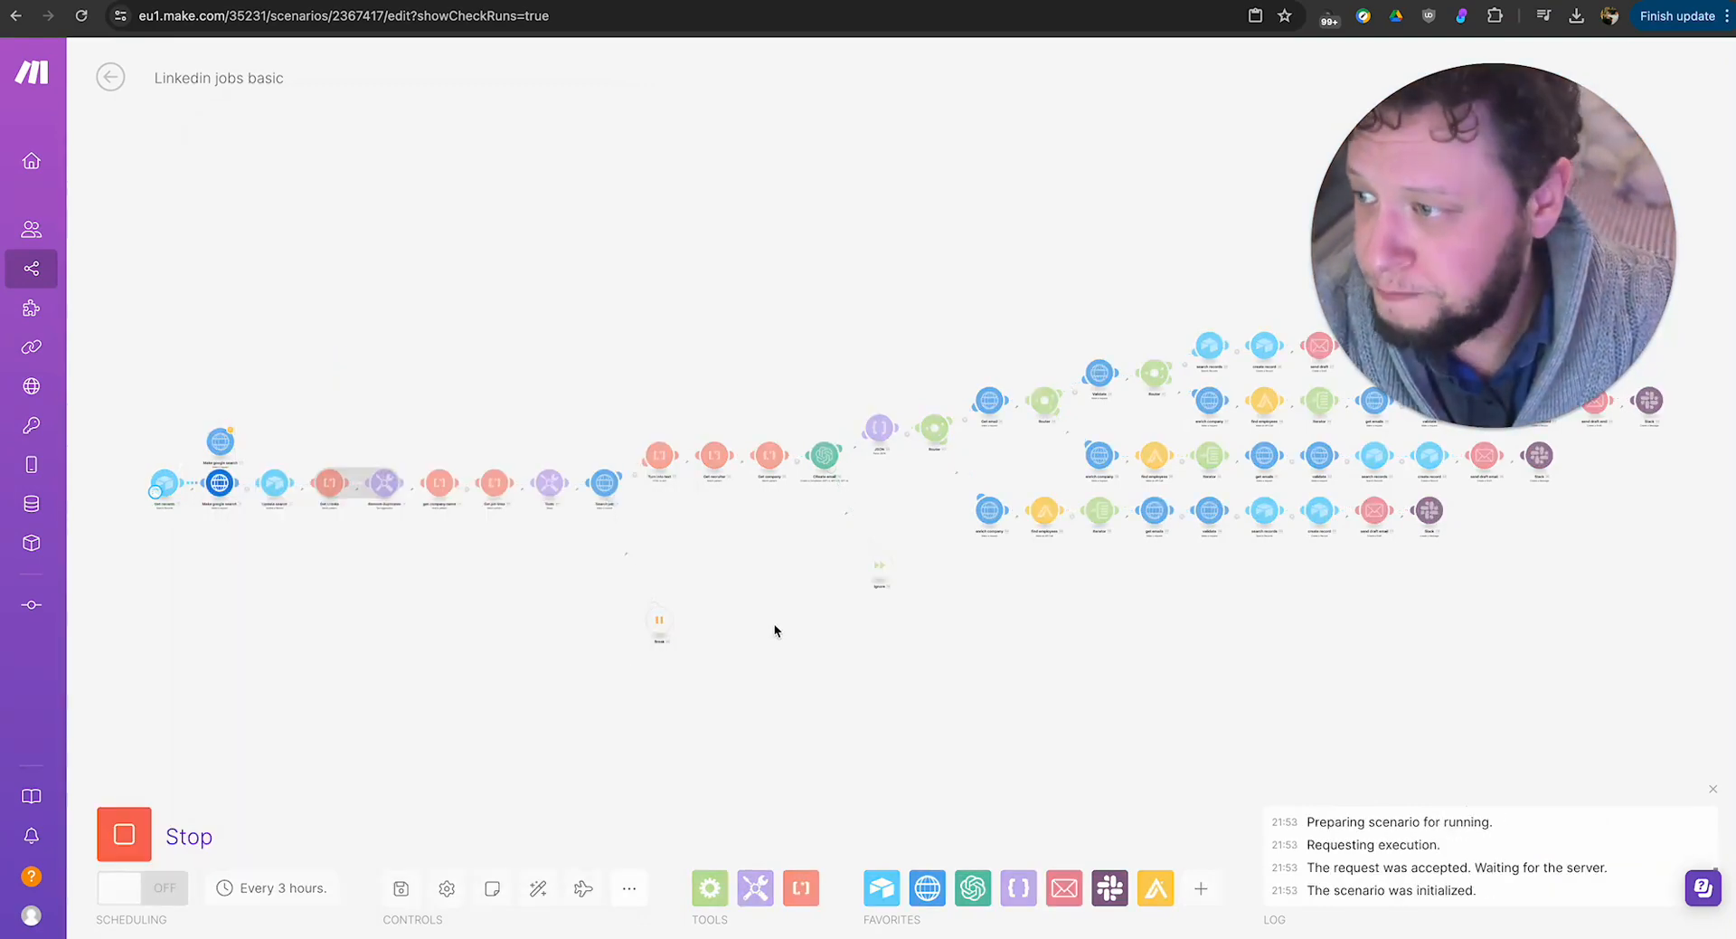
# Open the Google search module's run output, expand its returned data and search the text for "/jobs/".
pyautogui.click(243, 470)
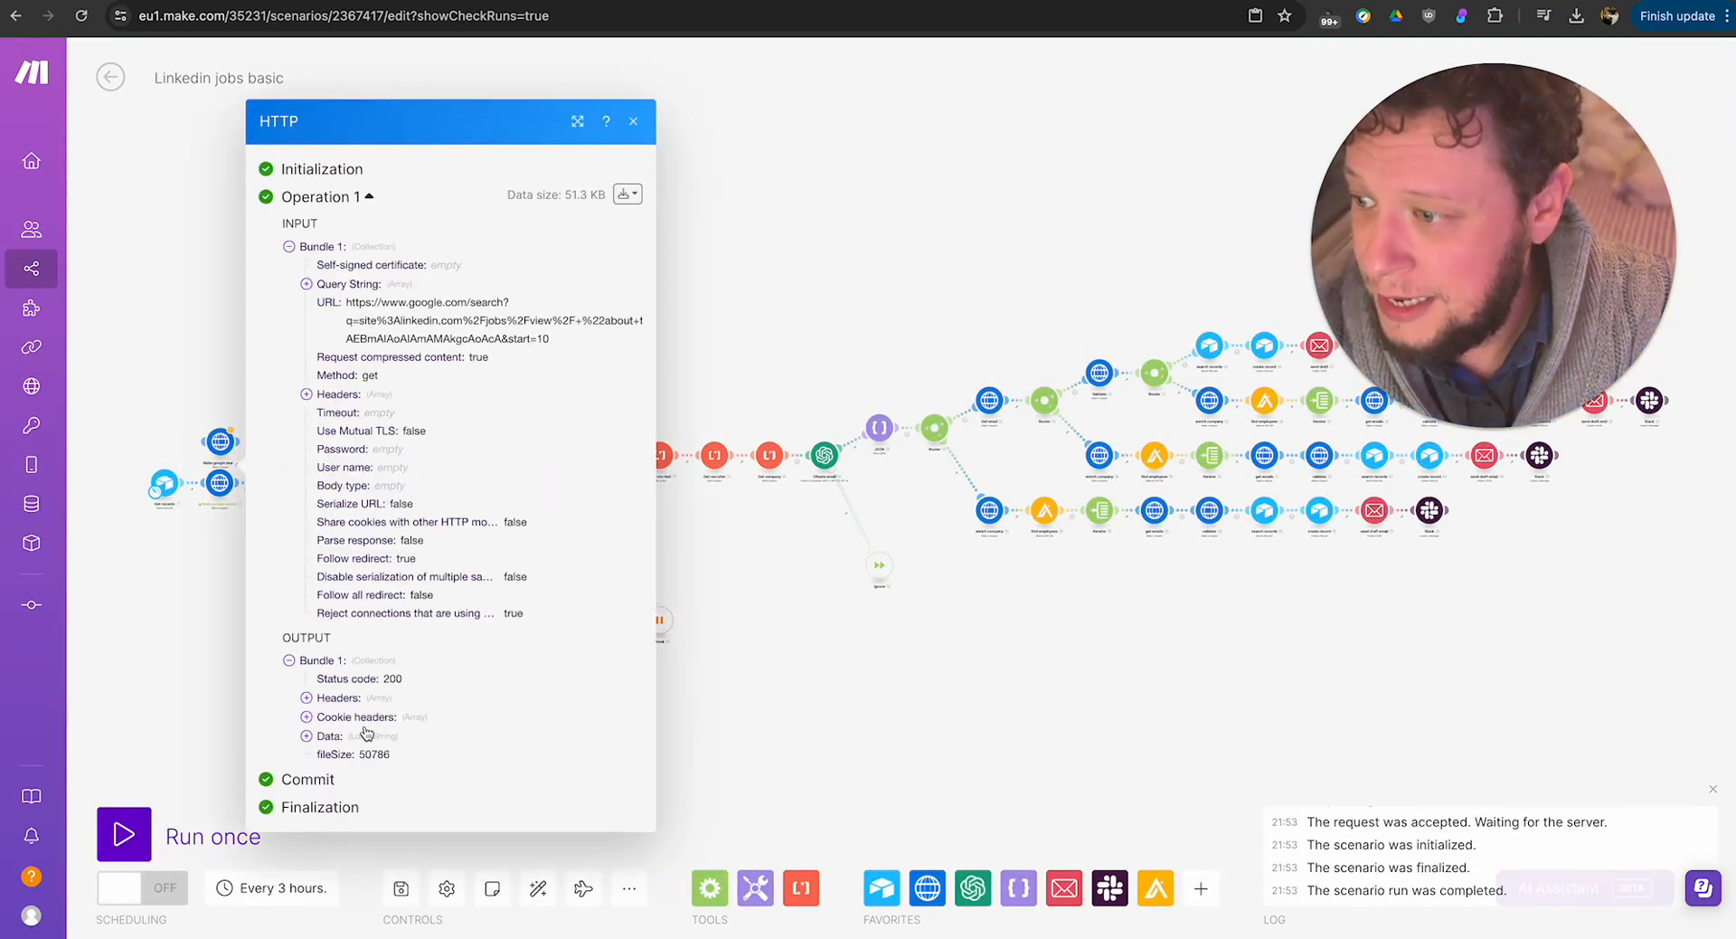
pyautogui.scroll(-5, 366, 732)
pyautogui.scroll(-10, 416, 724)
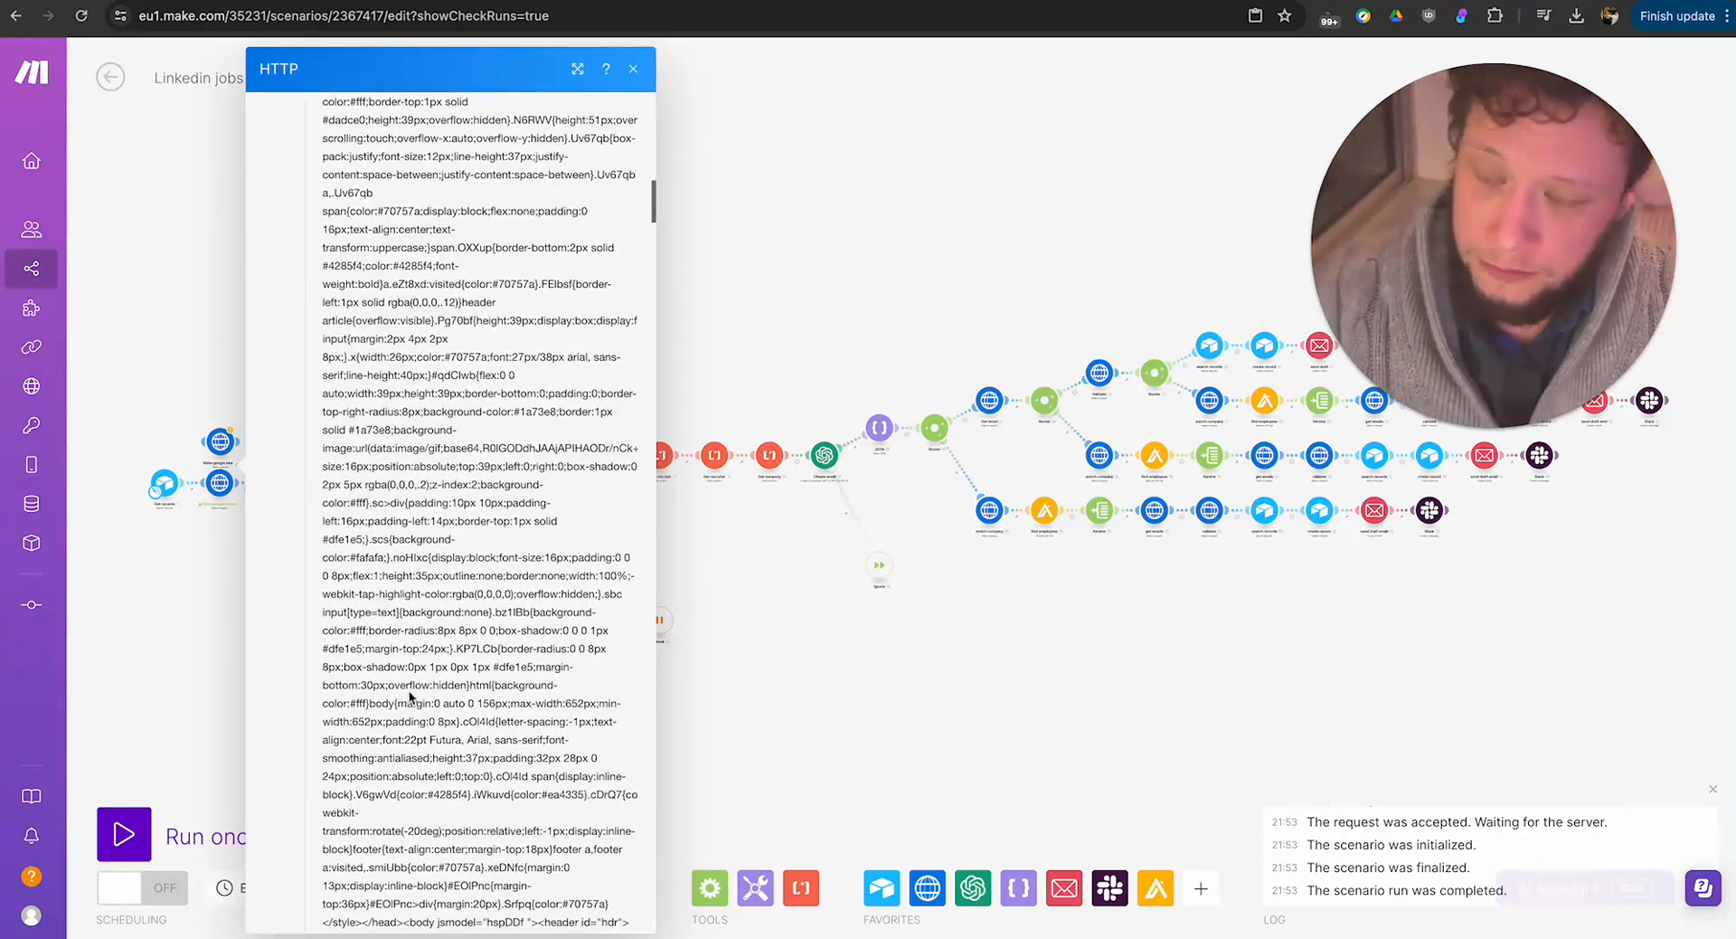
pyautogui.hotkey('ctrl', 'f')
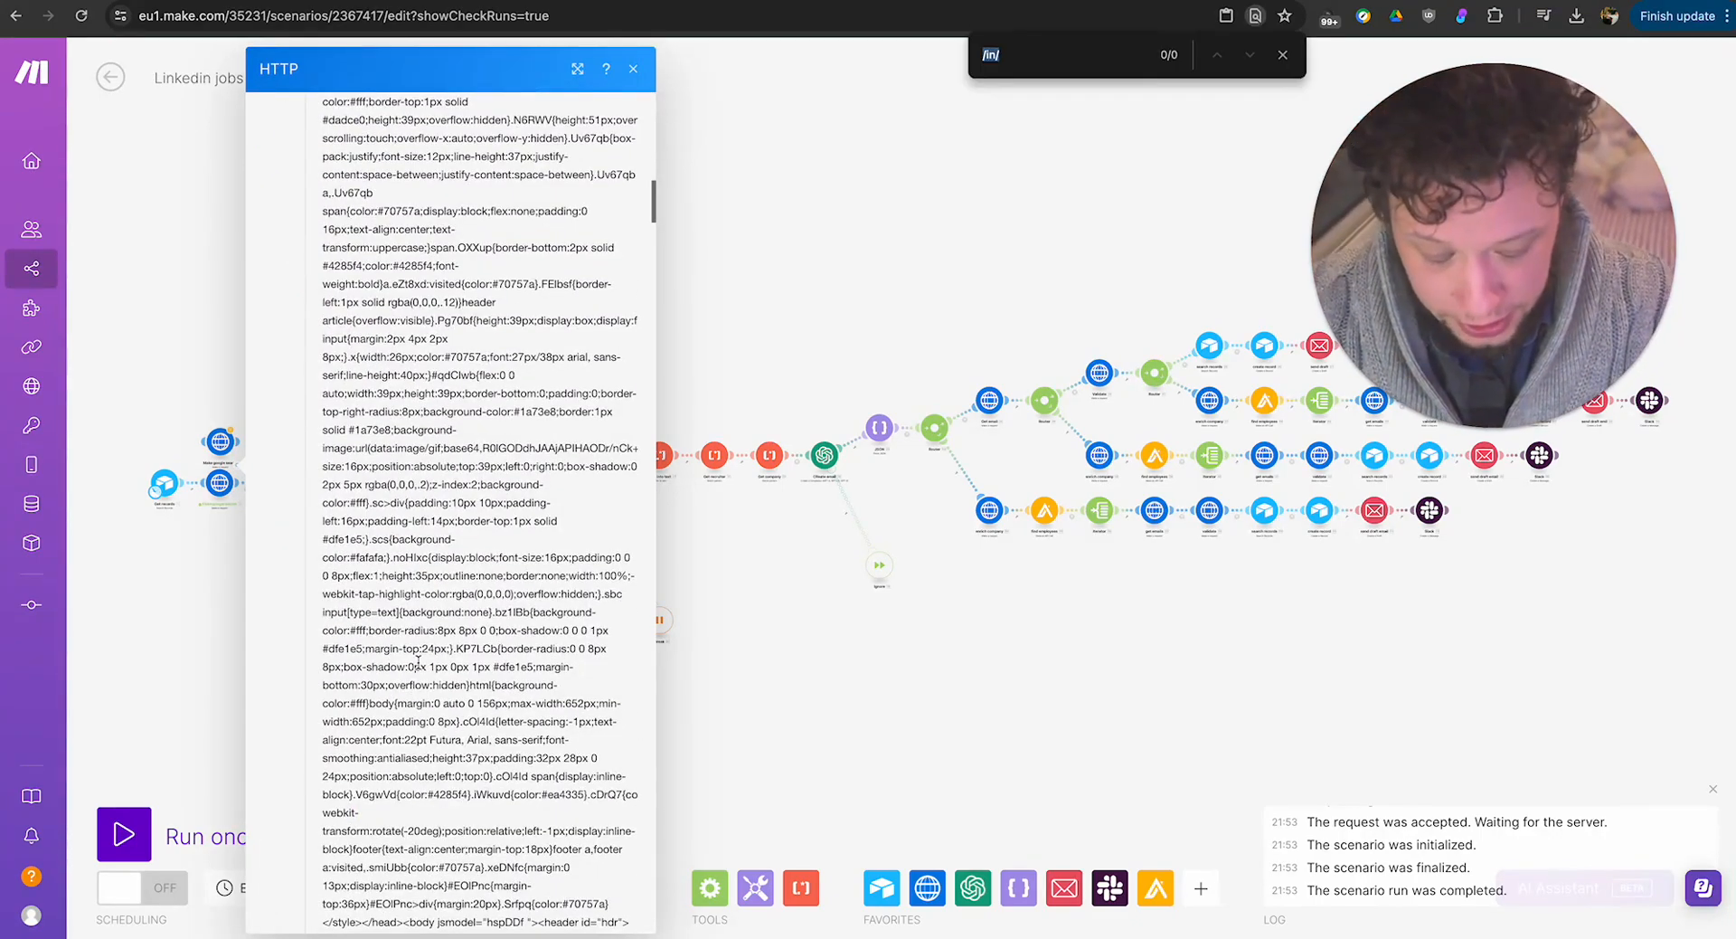
pyautogui.write('/jobs')
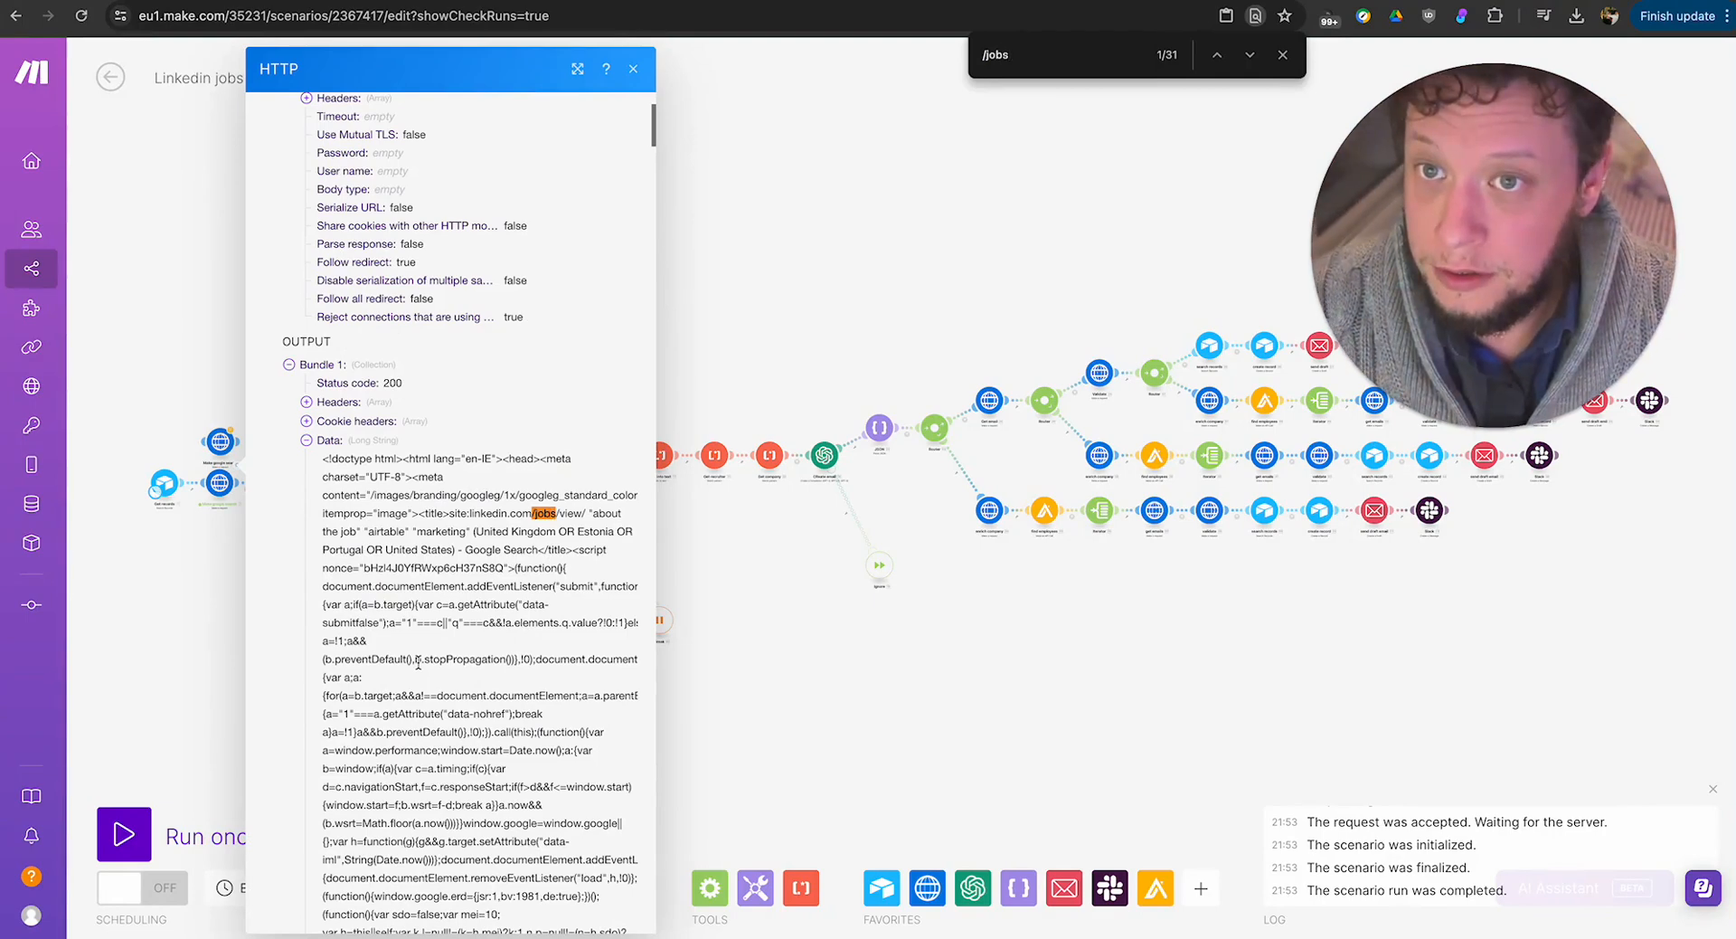
# Step through the "/jobs/" matches in the returned HTML until reaching an actual LinkedIn job posting link.
pyautogui.click(1254, 60)
pyautogui.click(1250, 56)
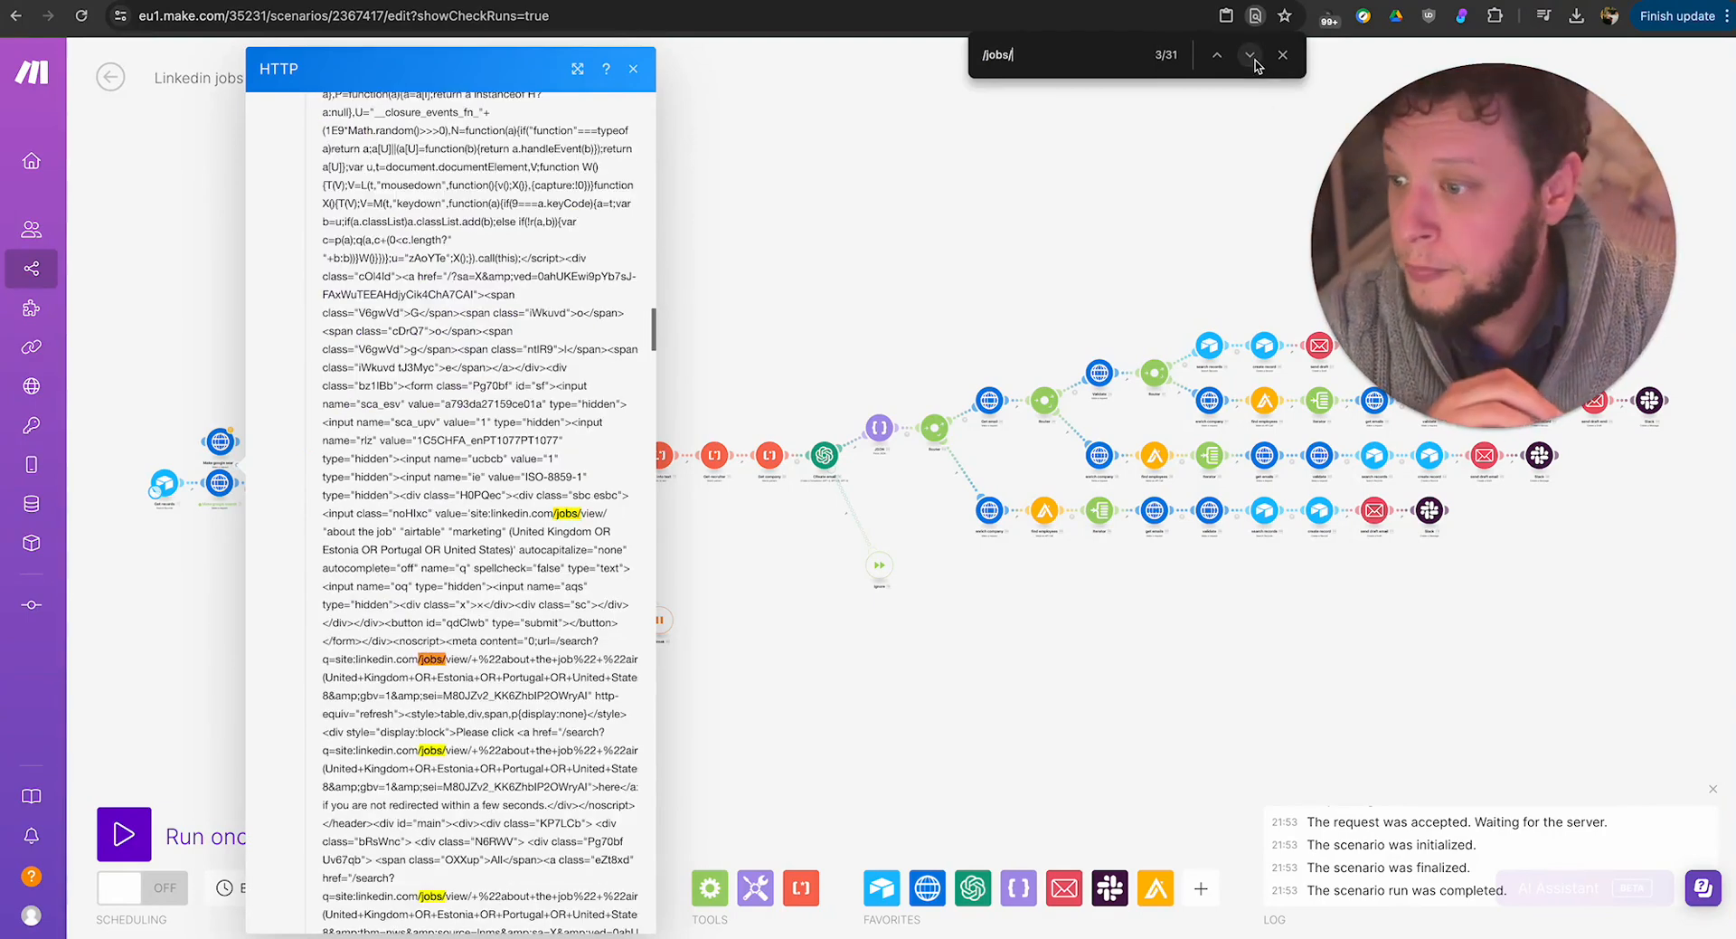
pyautogui.click(1251, 56)
pyautogui.click(1250, 56)
pyautogui.click(1251, 56)
pyautogui.click(1250, 56)
pyautogui.click(1250, 56)
pyautogui.click(1251, 56)
pyautogui.click(1254, 60)
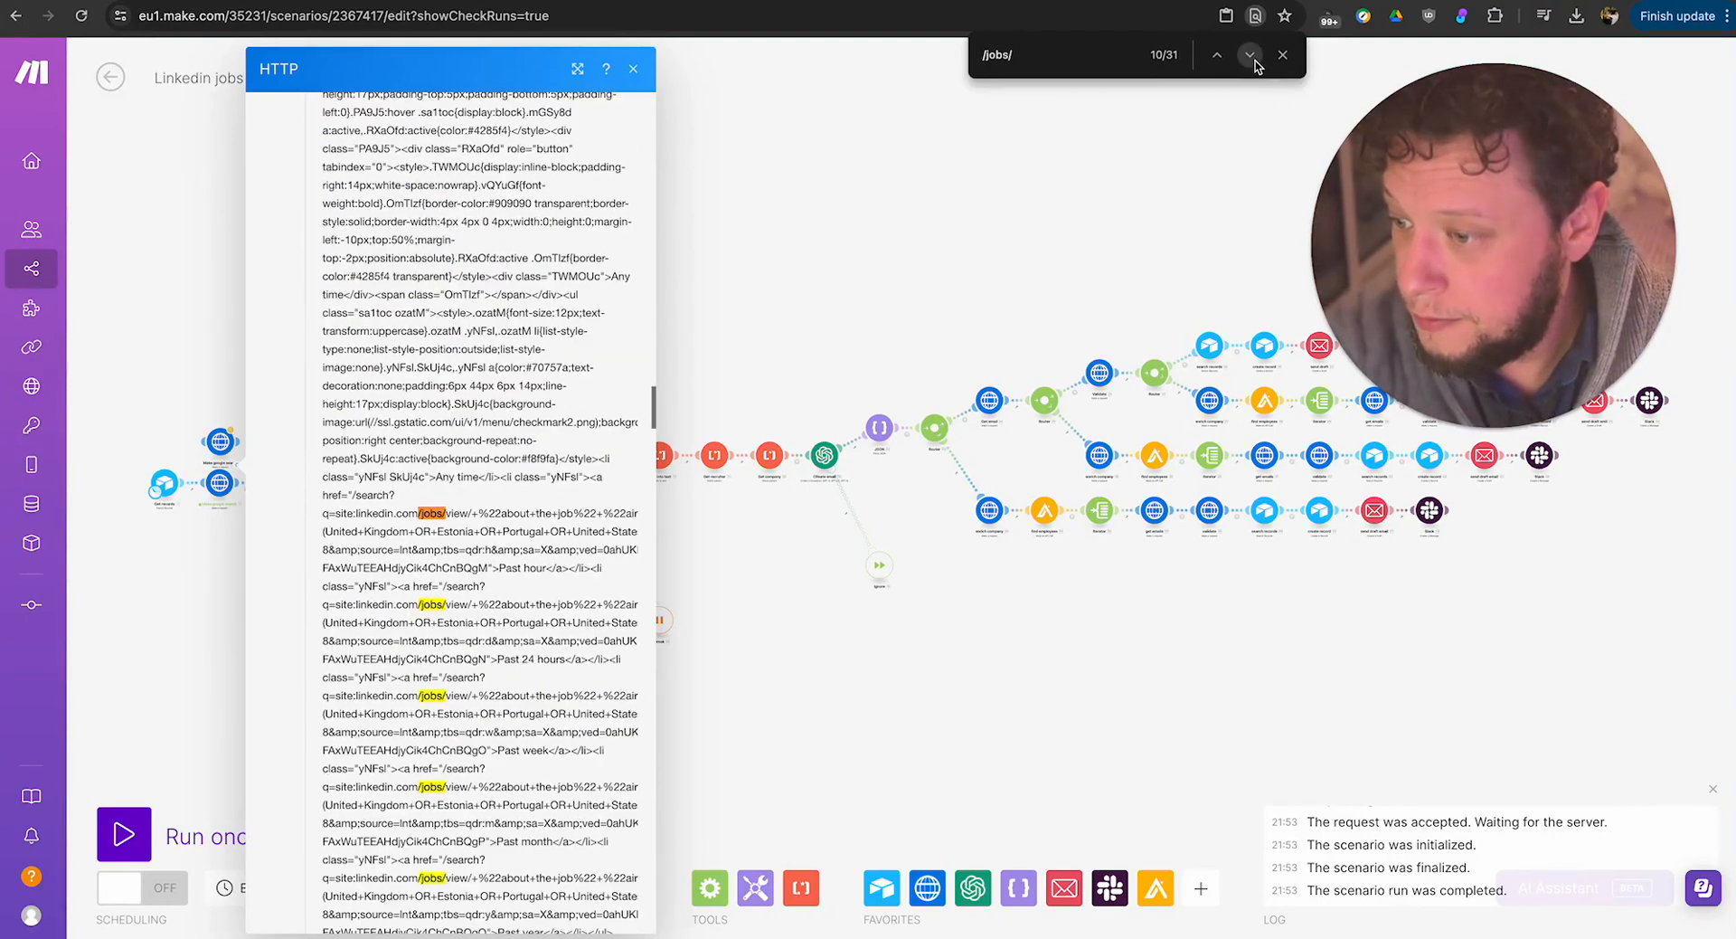
pyautogui.click(1254, 59)
pyautogui.click(1253, 60)
pyautogui.click(1253, 60)
pyautogui.click(1254, 60)
pyautogui.click(1253, 60)
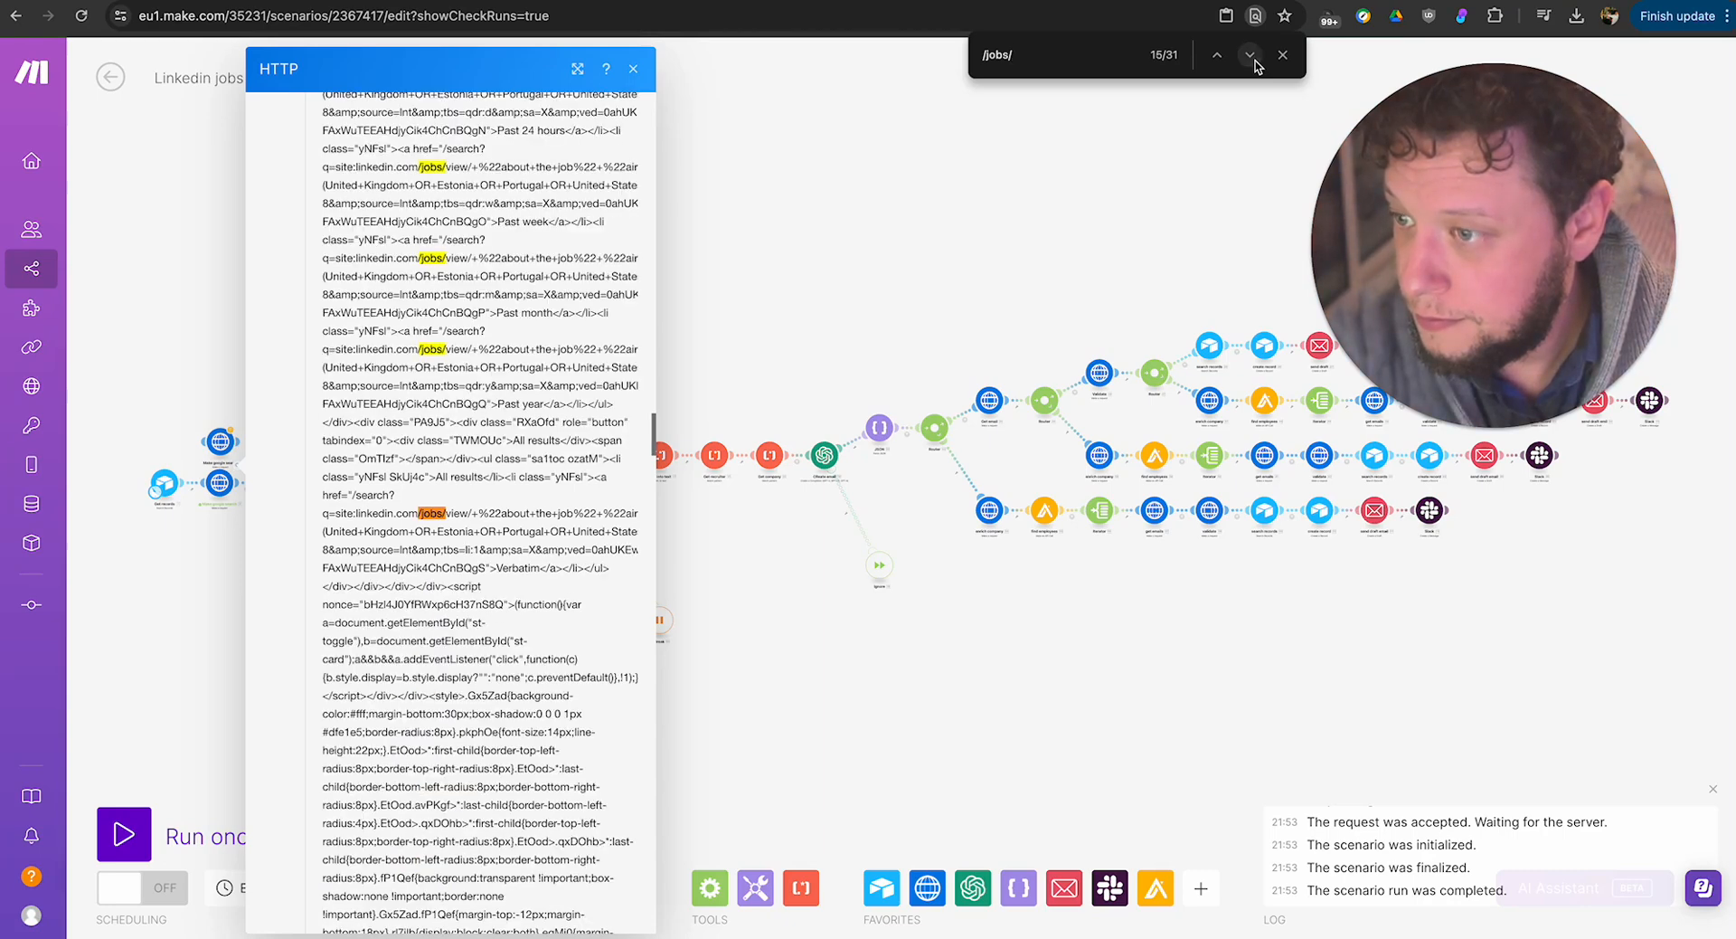
pyautogui.click(1251, 58)
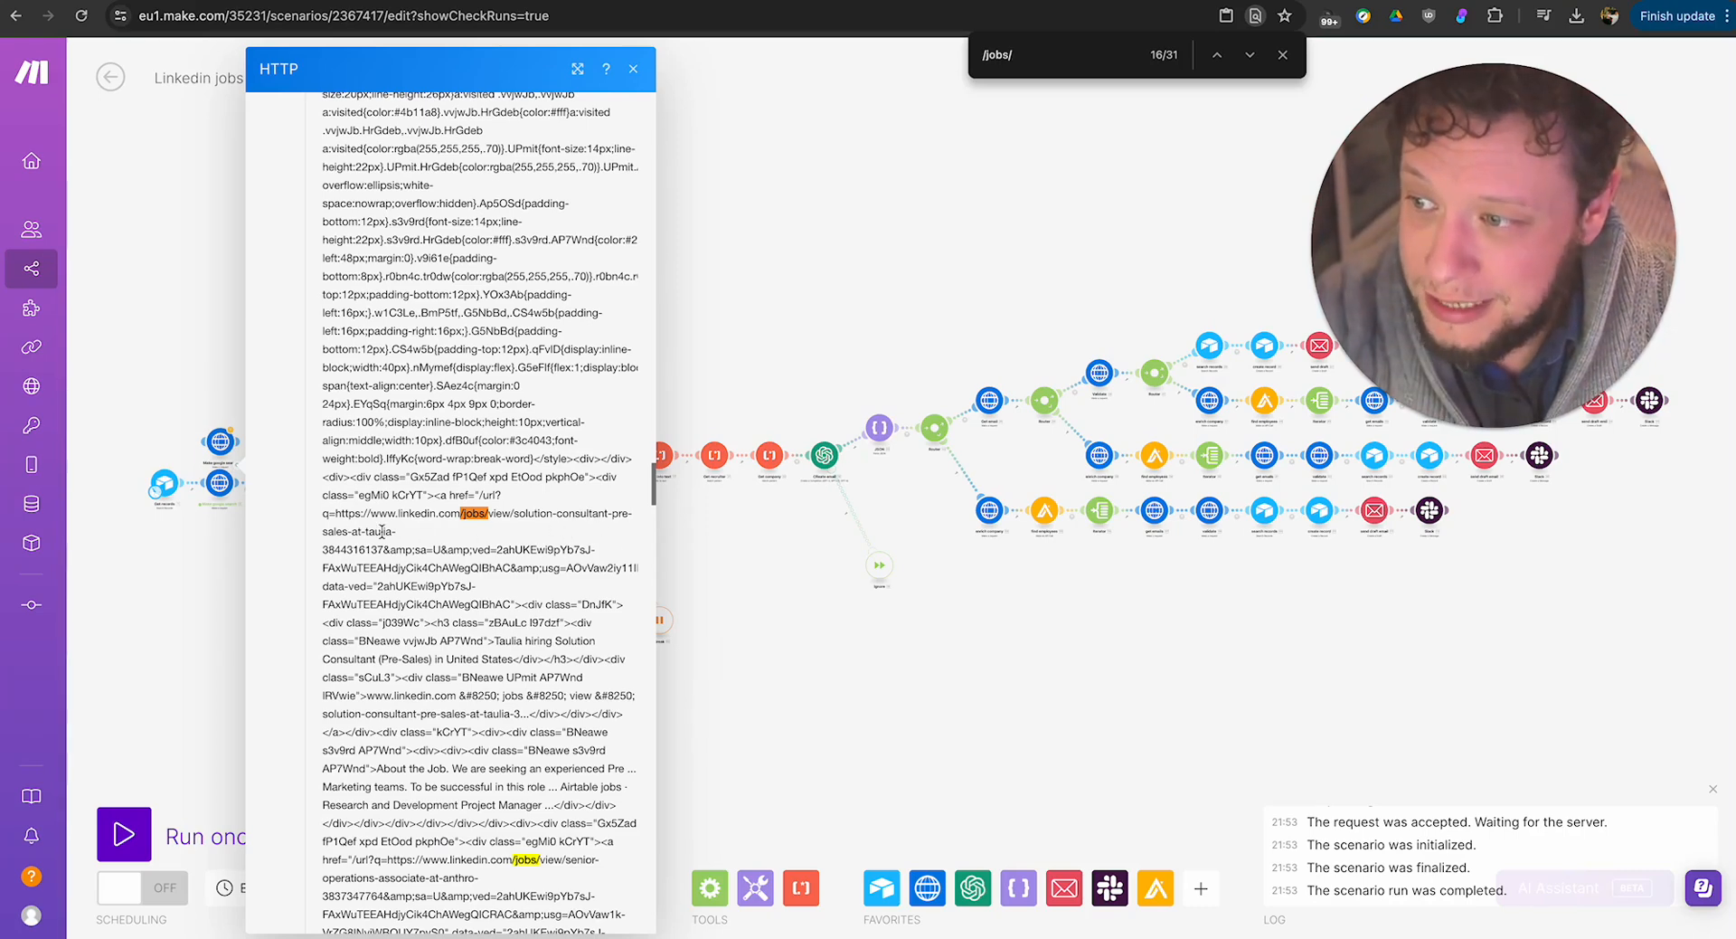
# Examine the job titles and company names embedded in the LinkedIn job links, and close the module output.
pyautogui.scroll(3, 434, 814)
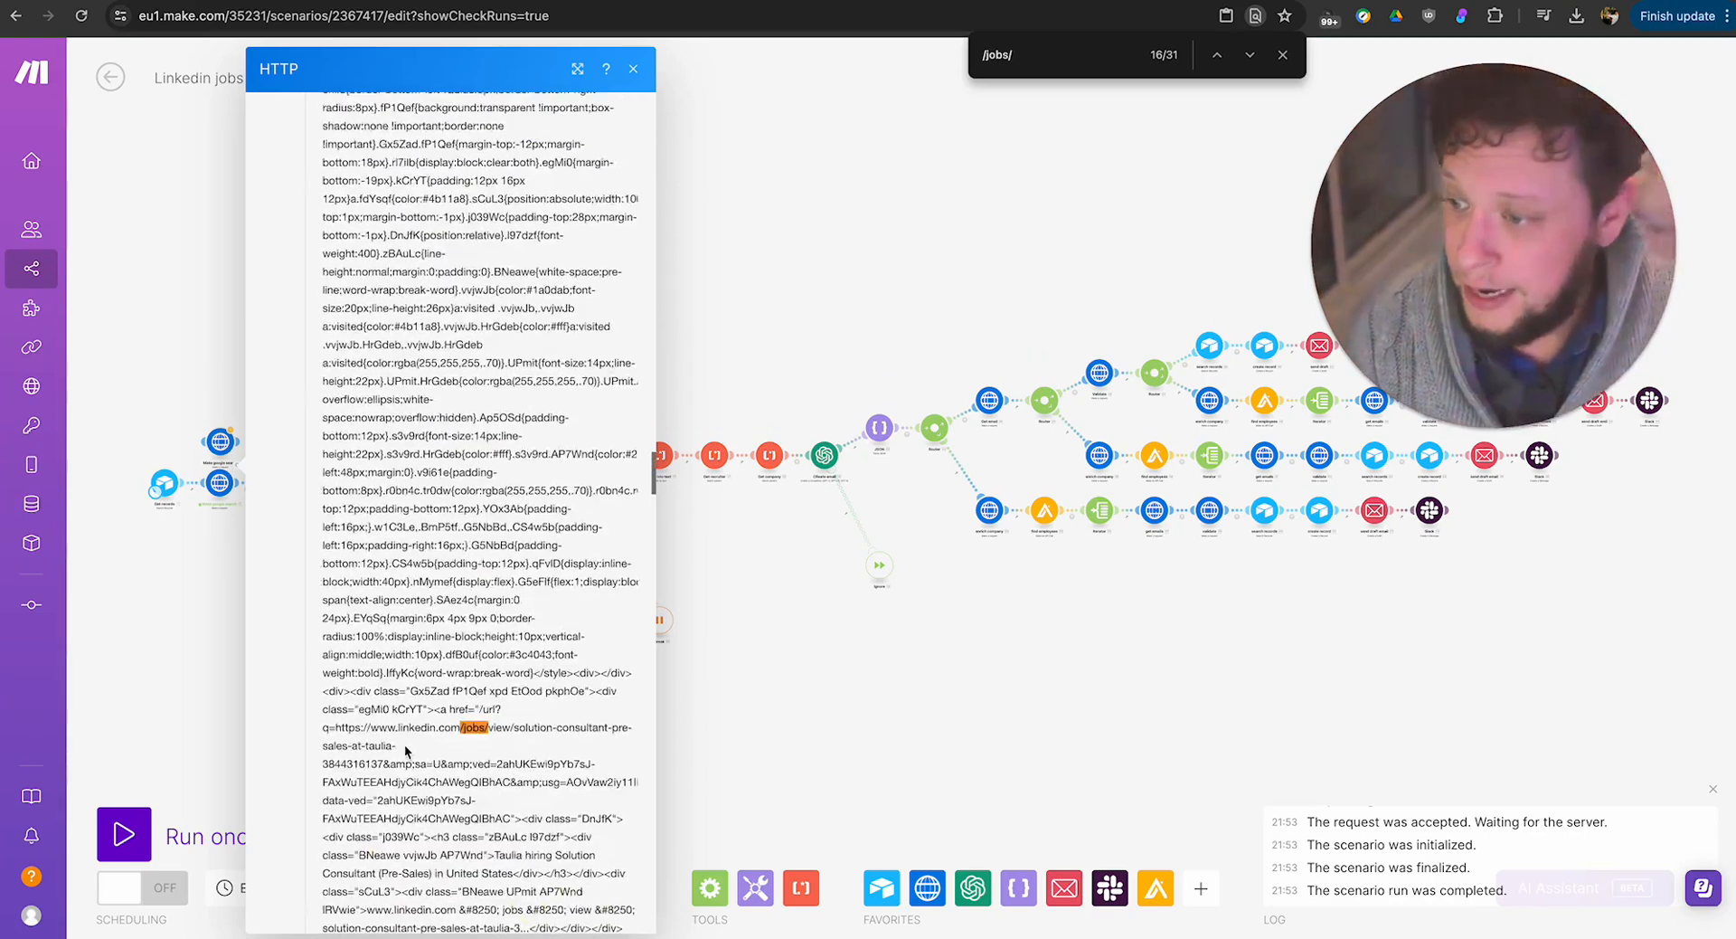
pyautogui.scroll(-10, 502, 365)
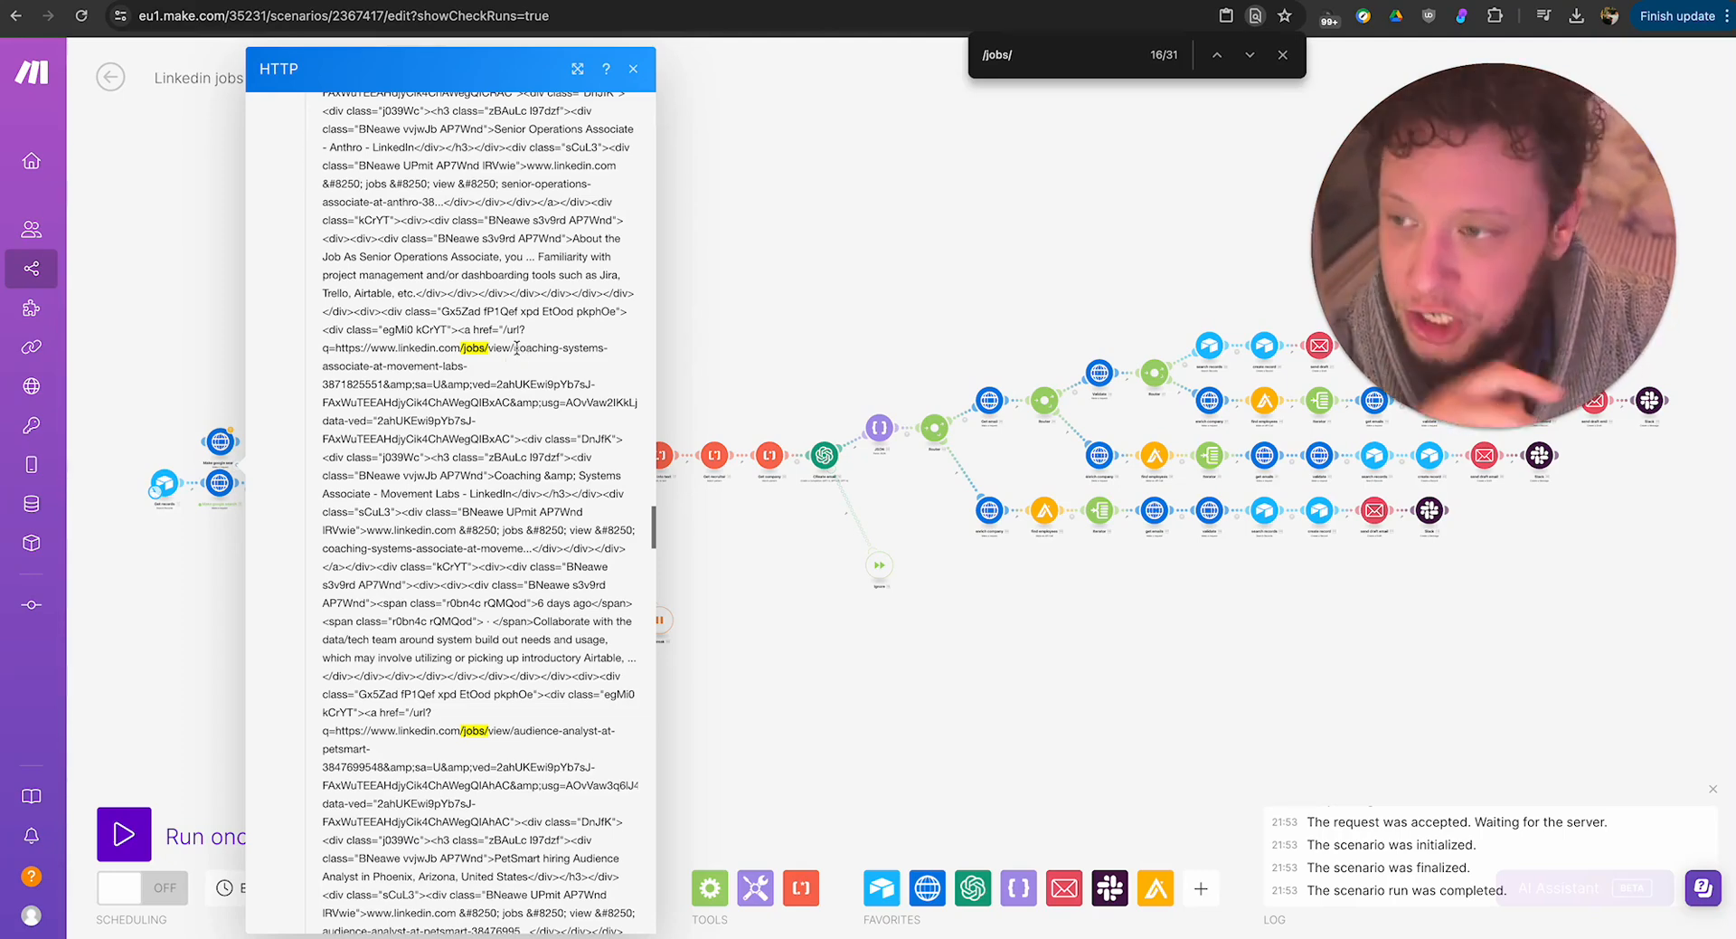
pyautogui.moveTo(515, 347); pyautogui.dragTo(607, 348)
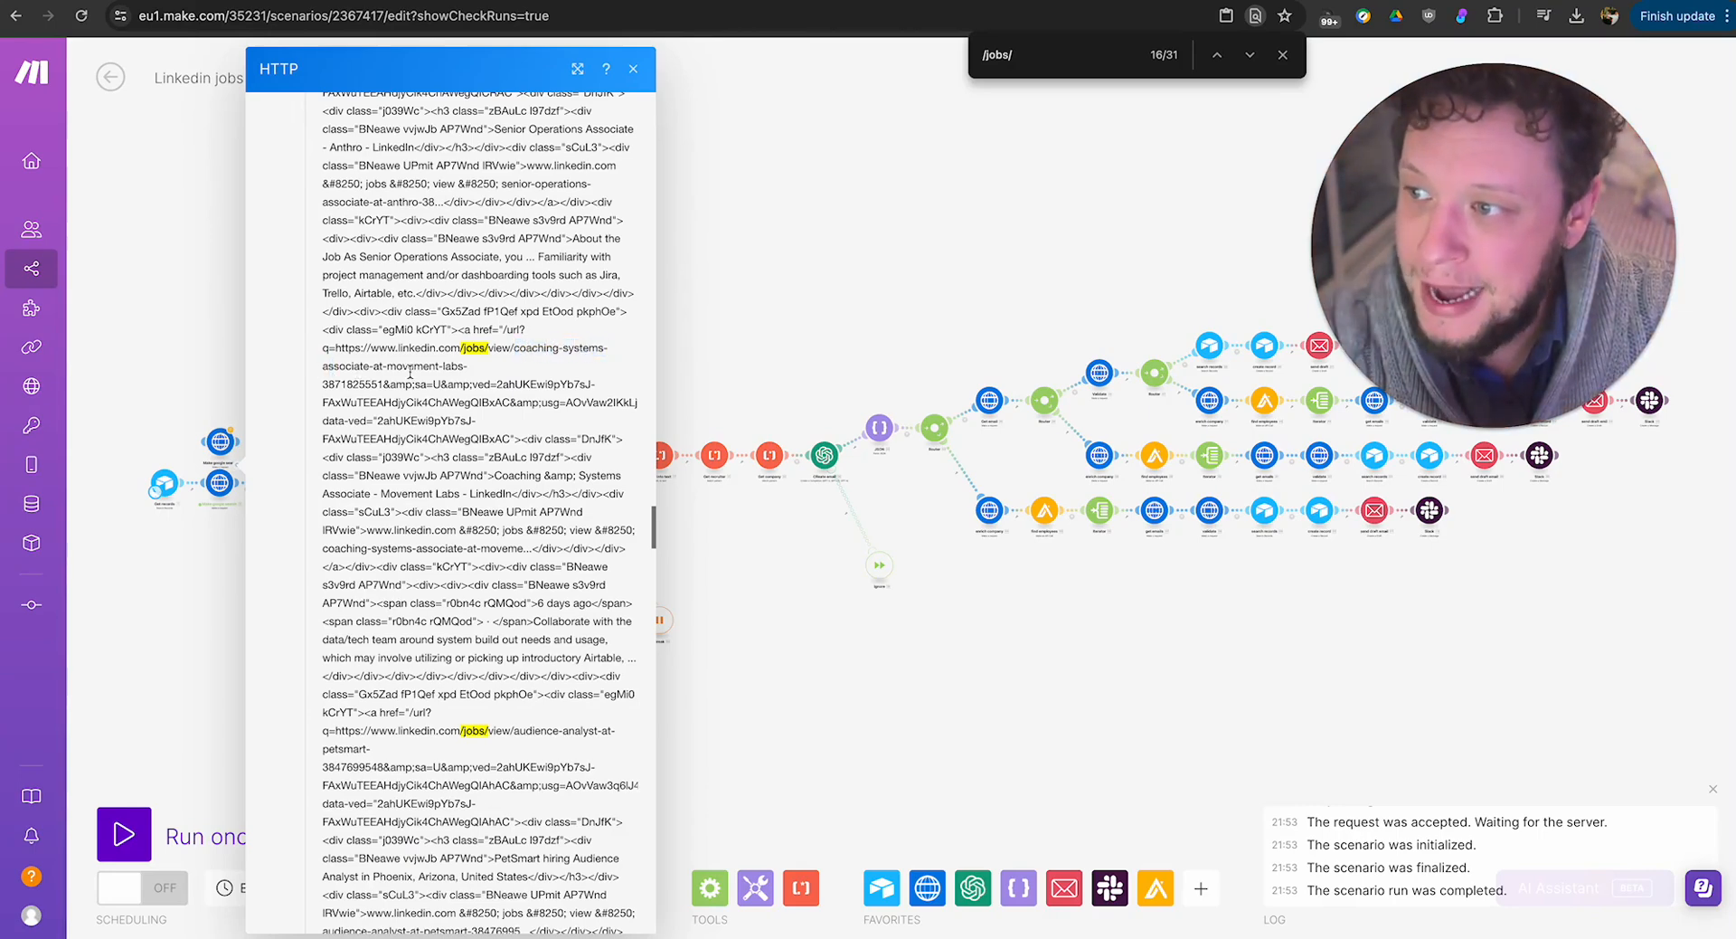
pyautogui.moveTo(408, 365); pyautogui.dragTo(482, 374)
pyautogui.moveTo(515, 729); pyautogui.dragTo(597, 730)
pyautogui.click(819, 631)
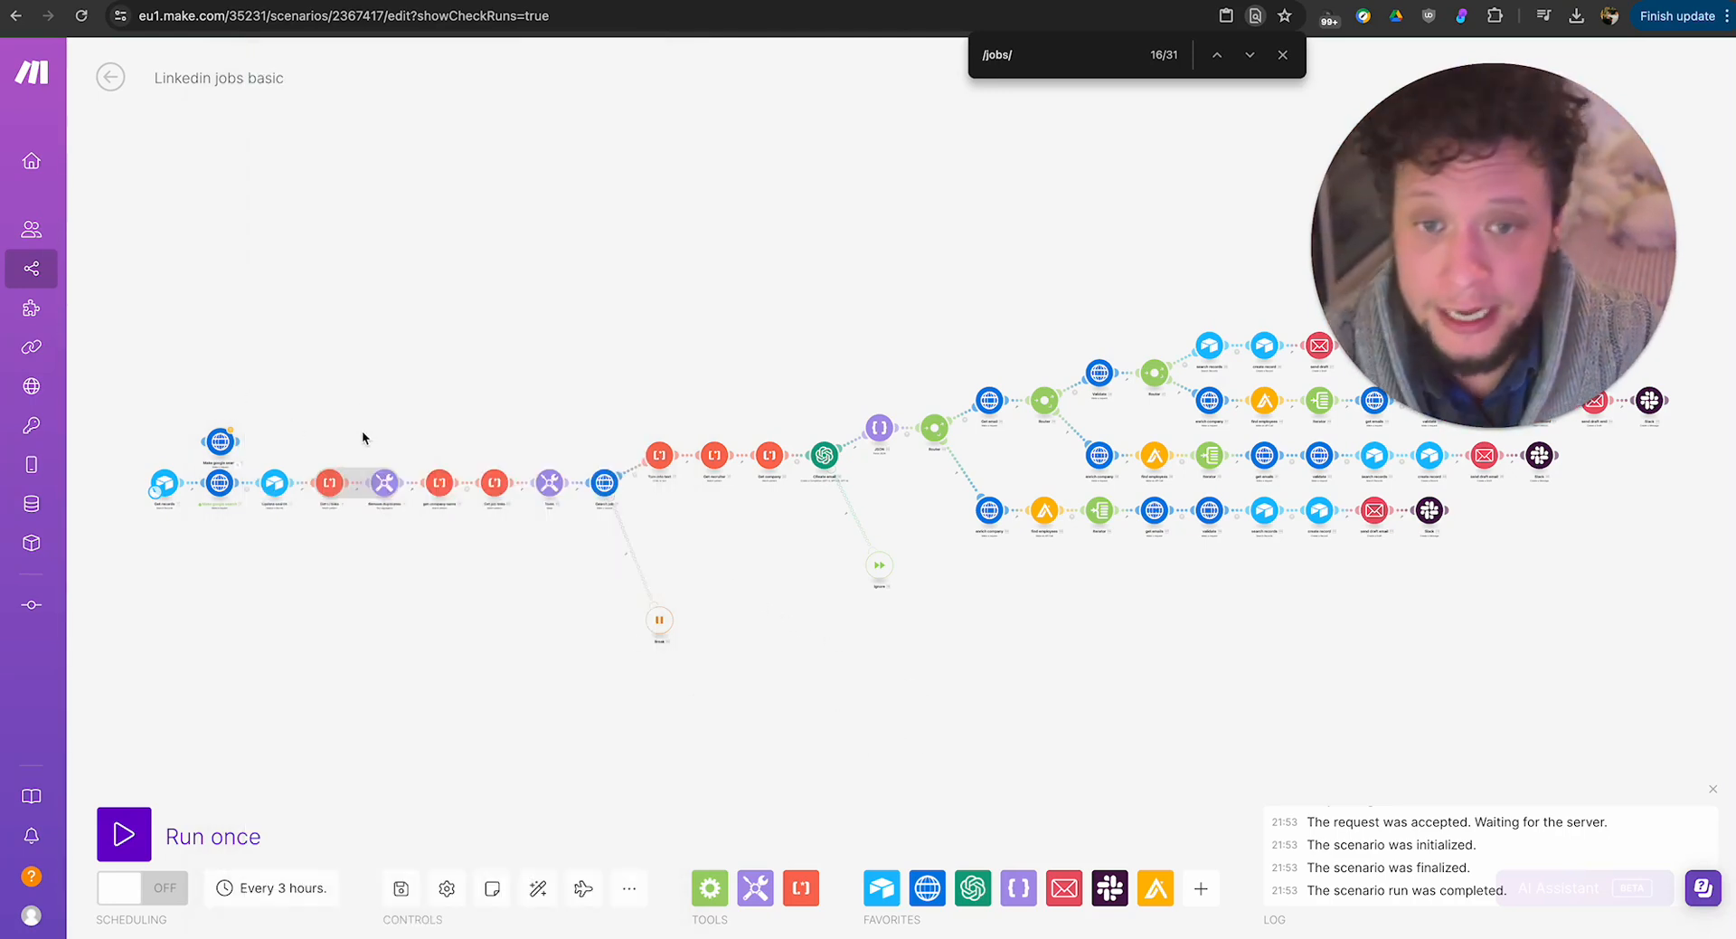
# Connect the detached Make google search module to the scenario flow automatically and examine the before/after date expressions in its URL.
pyautogui.click(223, 444)
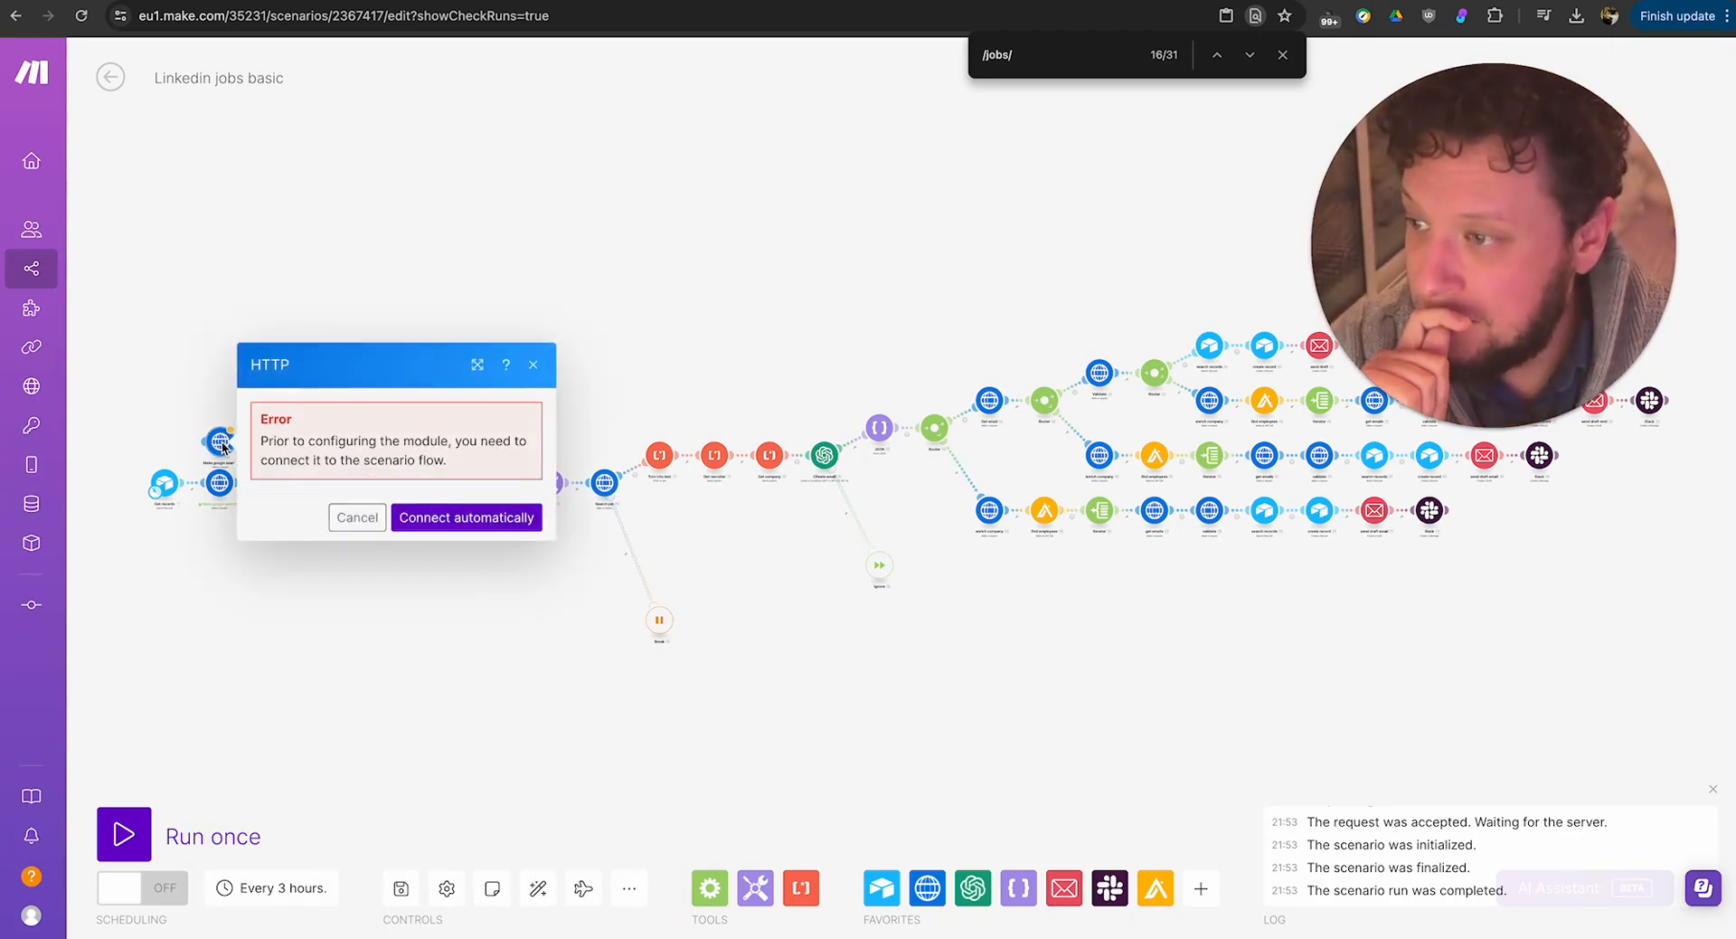
pyautogui.click(405, 523)
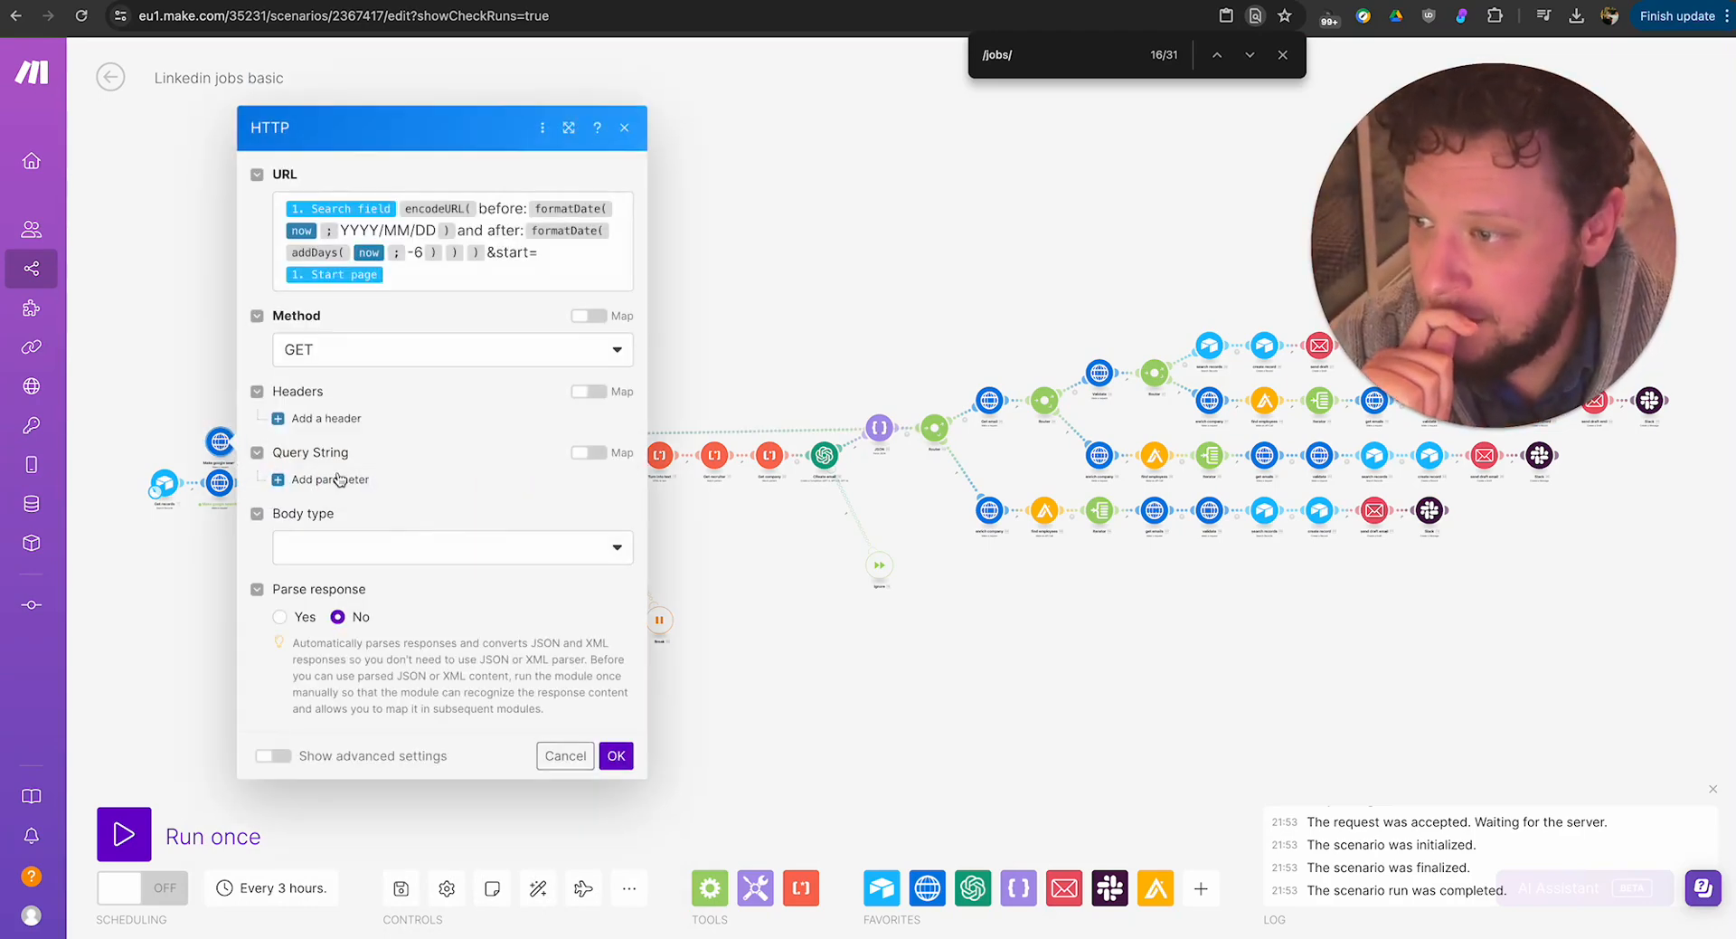
pyautogui.doubleClick(500, 207)
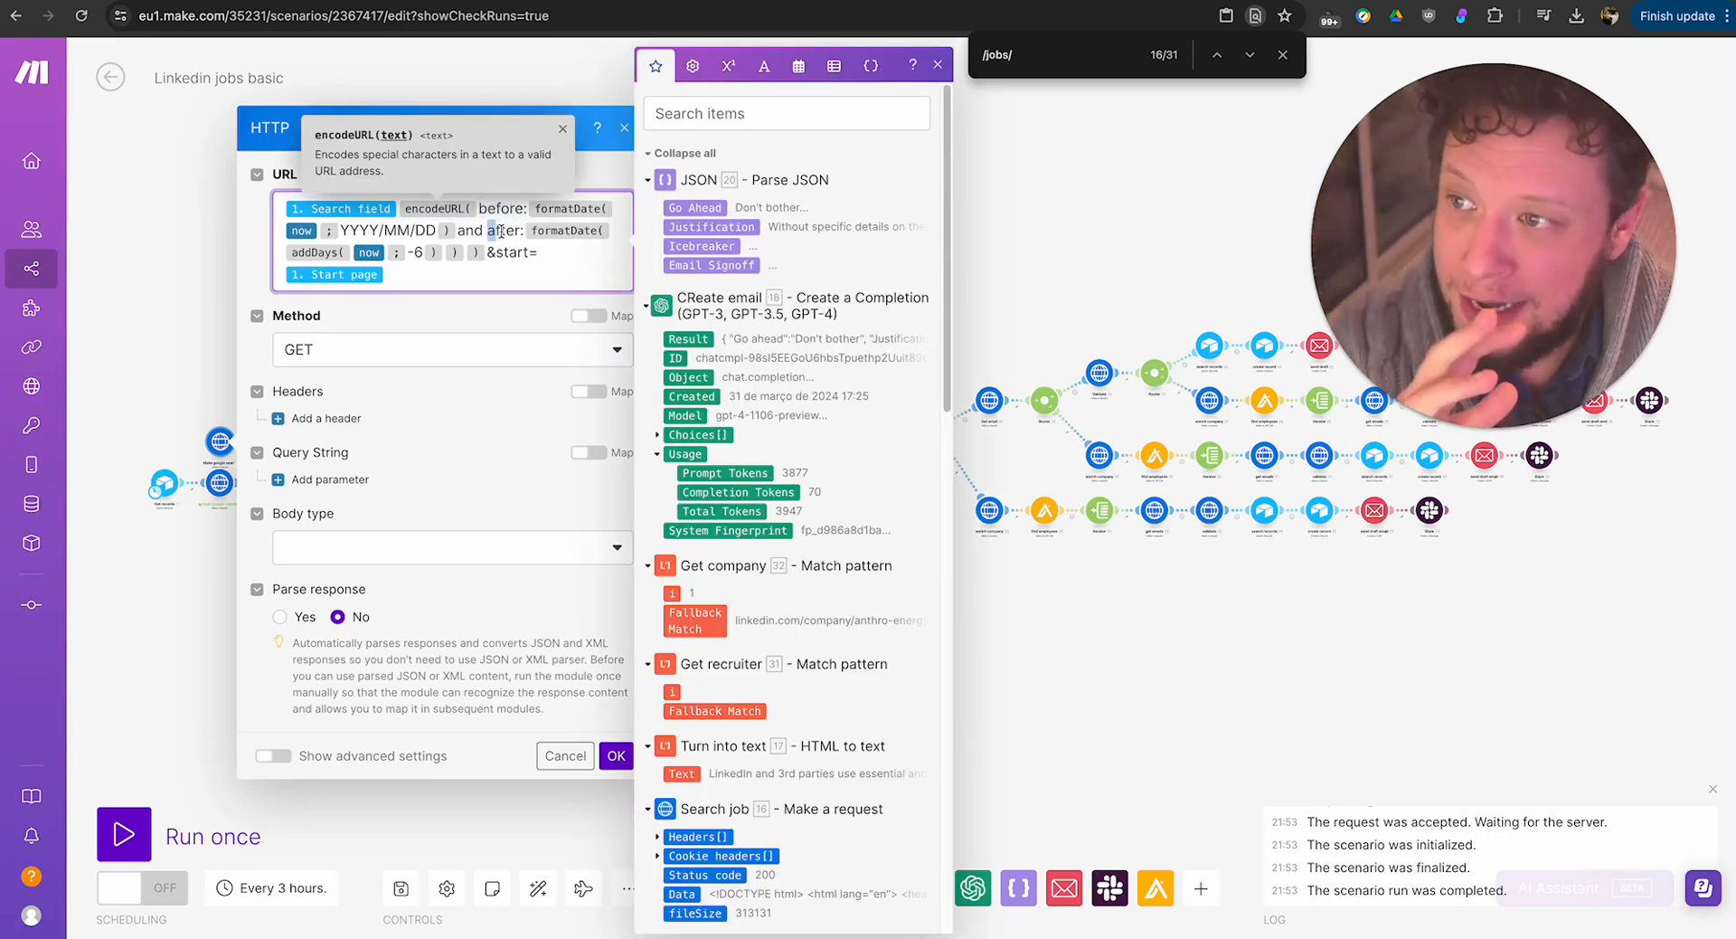
pyautogui.doubleClick(509, 230)
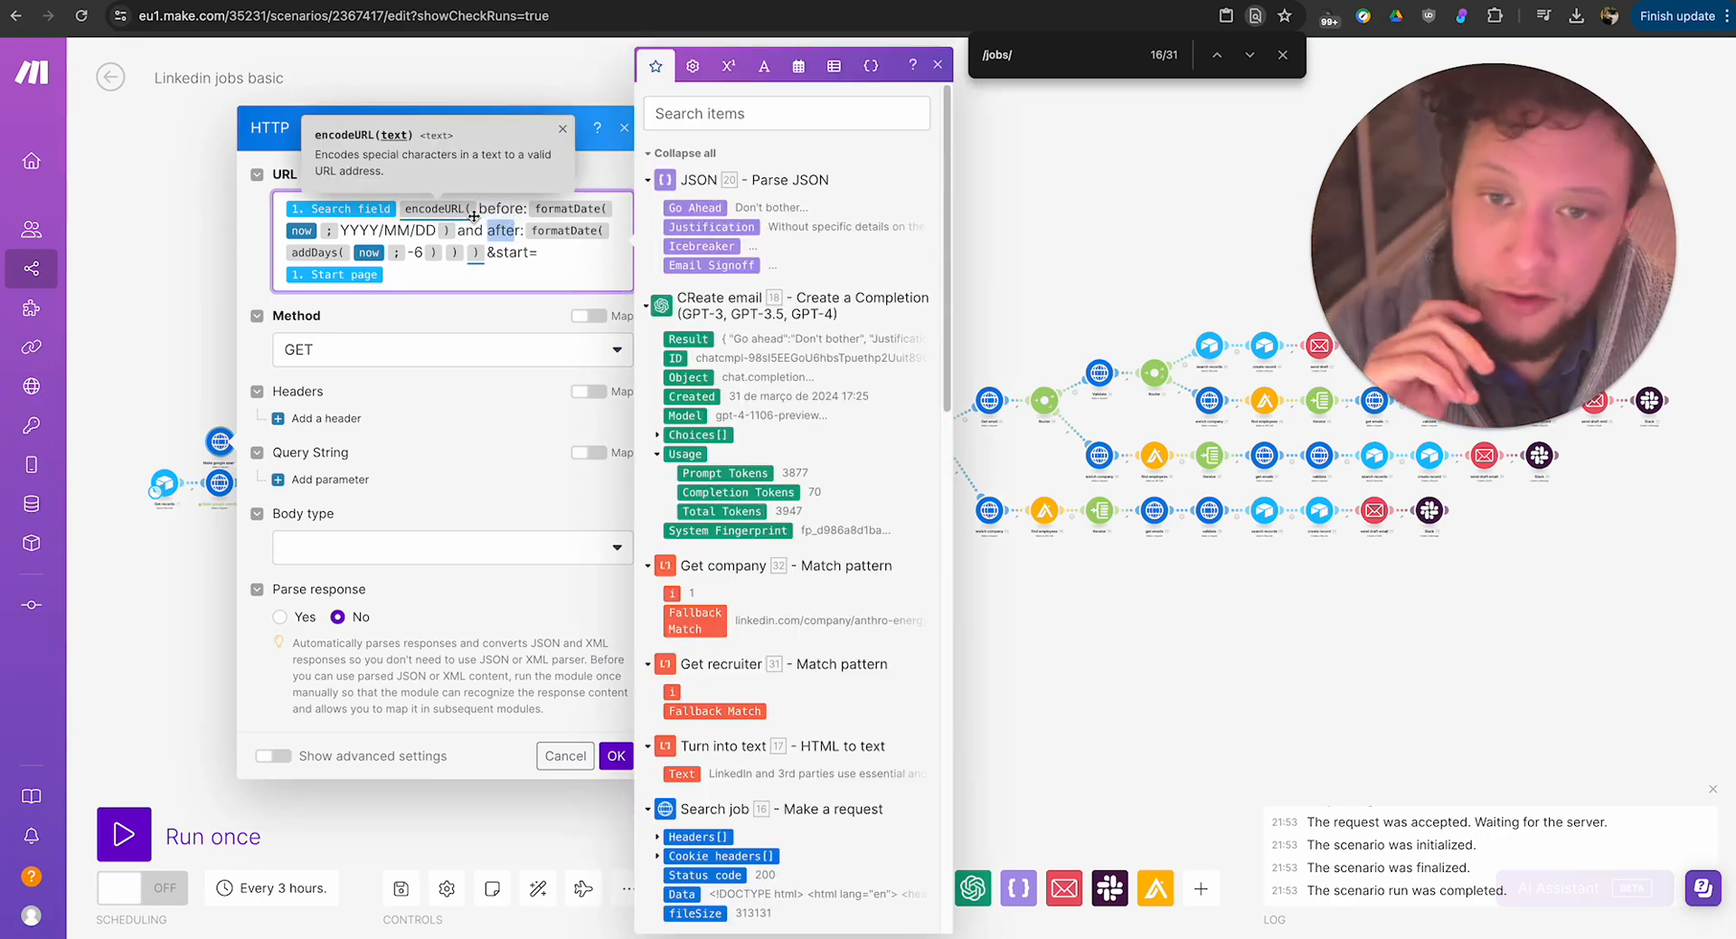
pyautogui.click(494, 207)
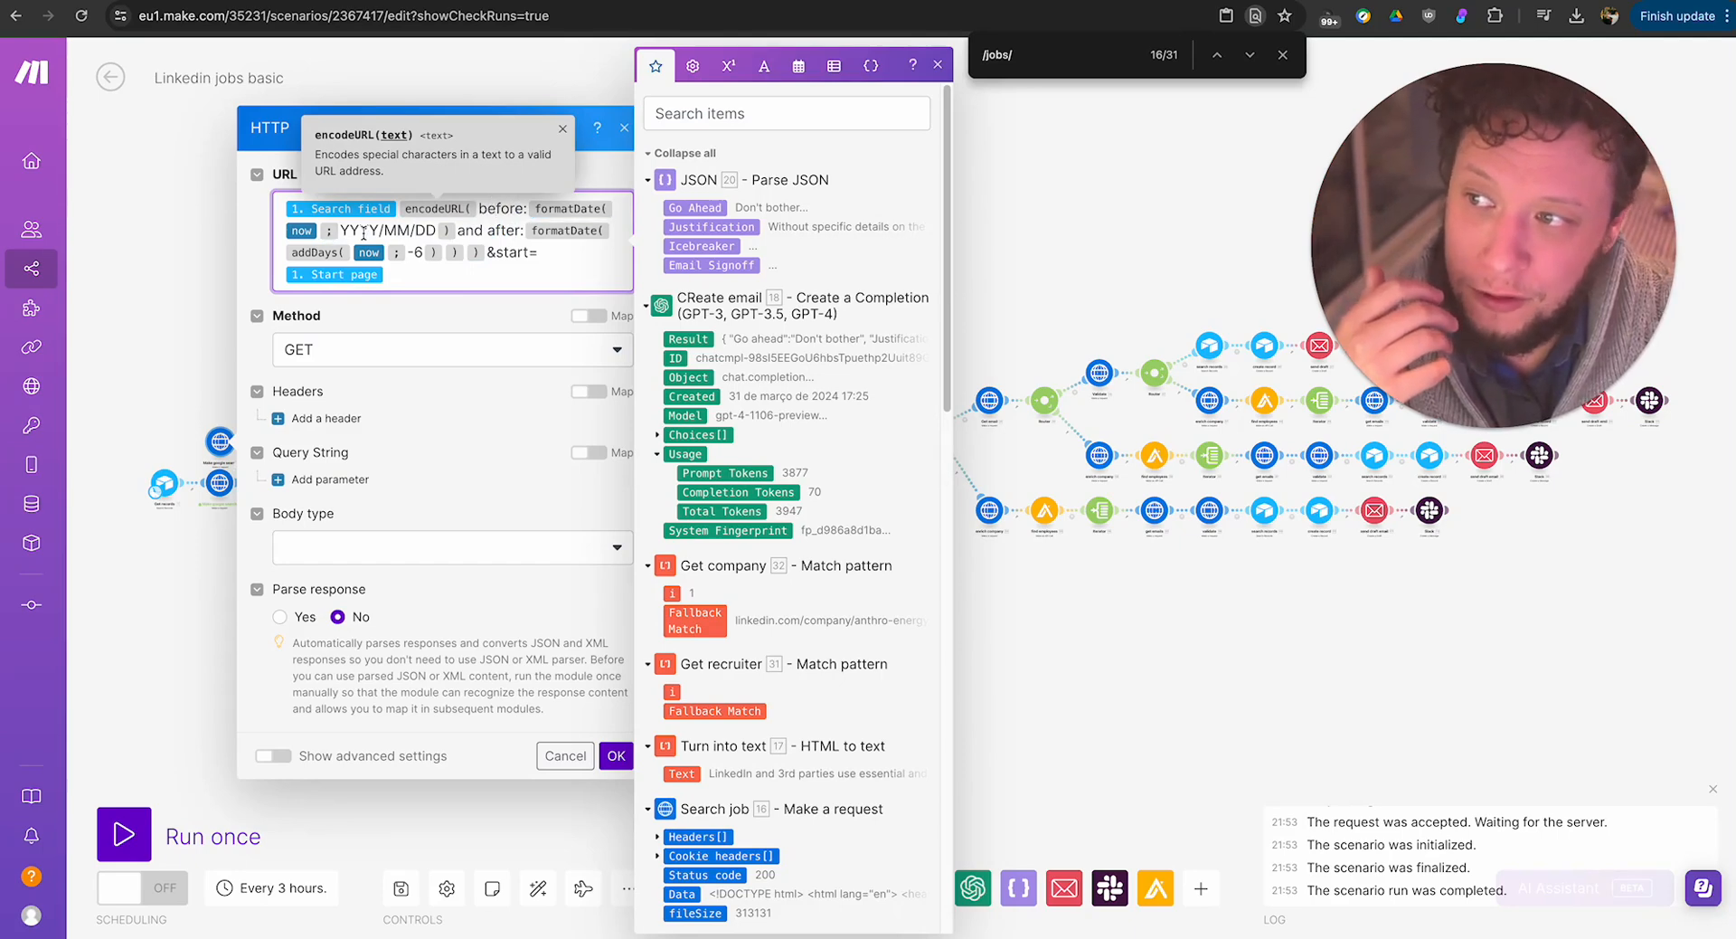
pyautogui.moveTo(359, 231); pyautogui.dragTo(381, 230)
pyautogui.click(392, 230)
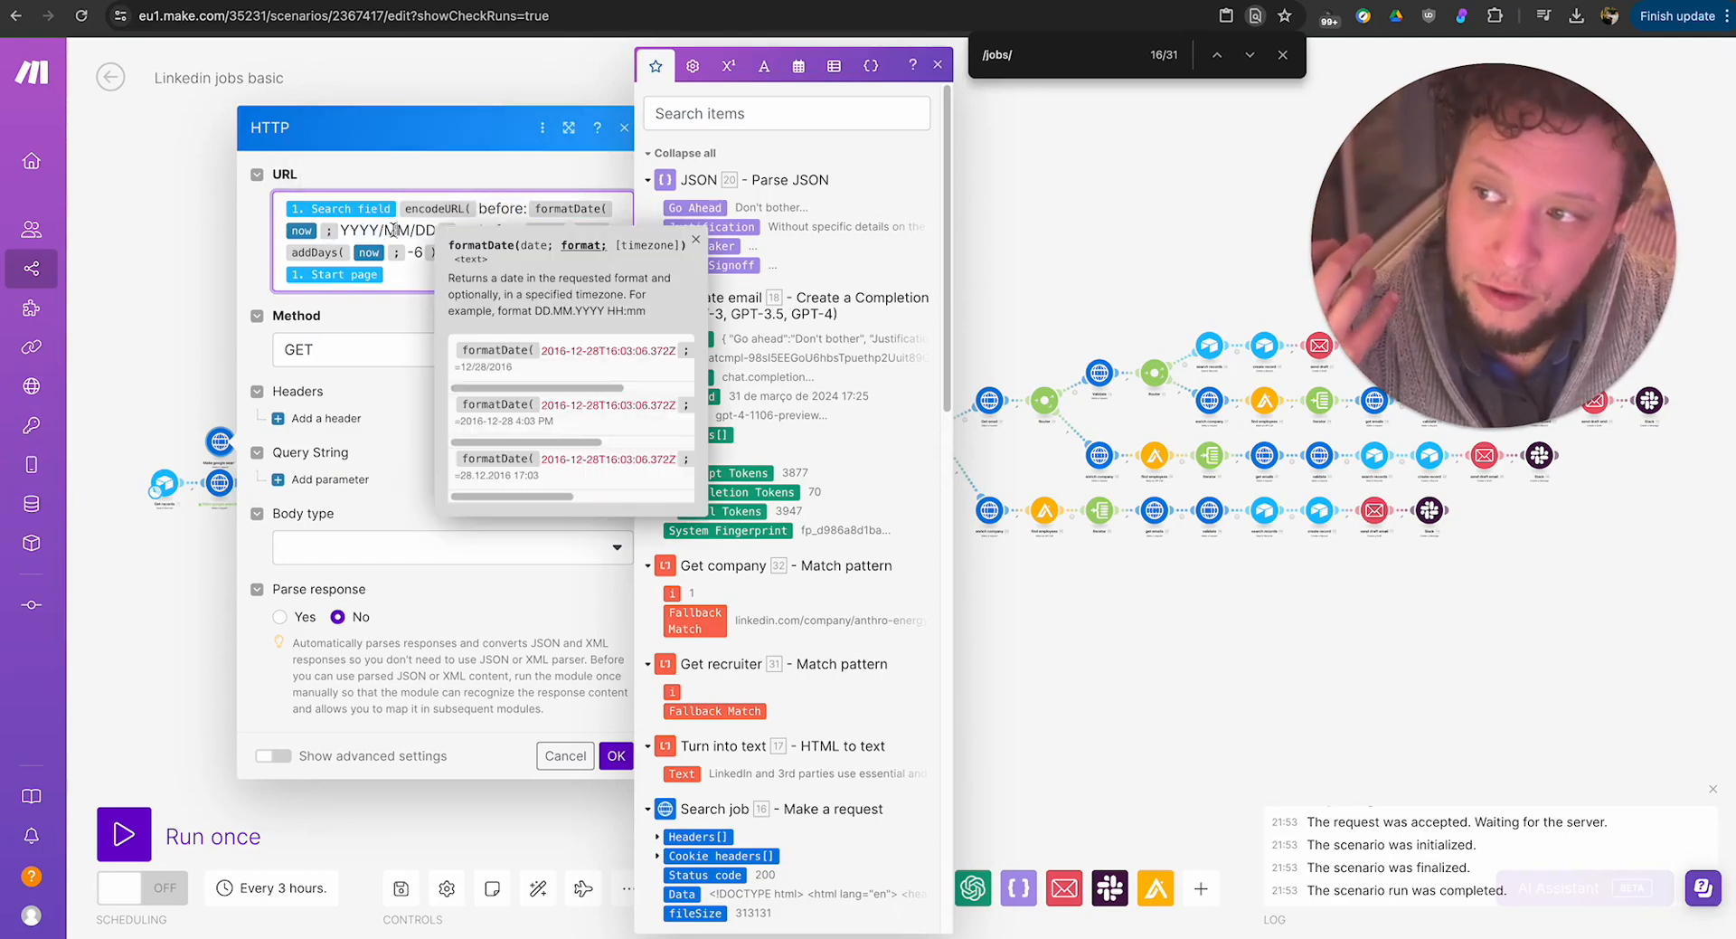
# Examine the before and after date filters in the Google search URL, and close the module settings and the page search.
pyautogui.click(693, 239)
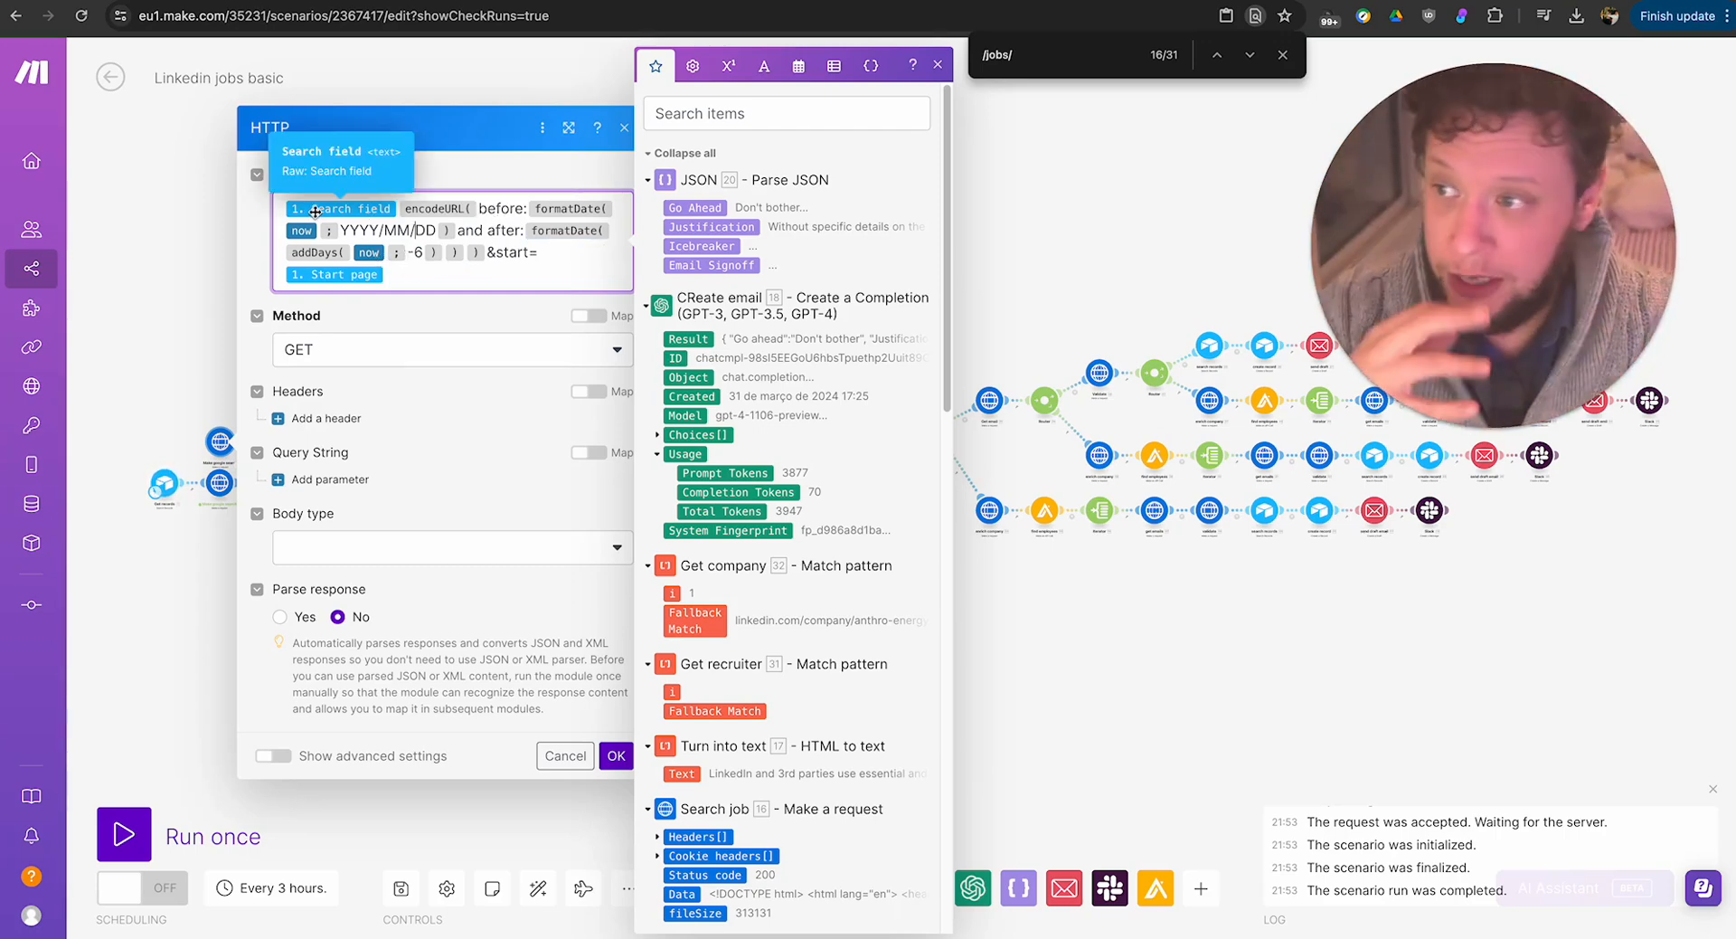
pyautogui.doubleClick(491, 209)
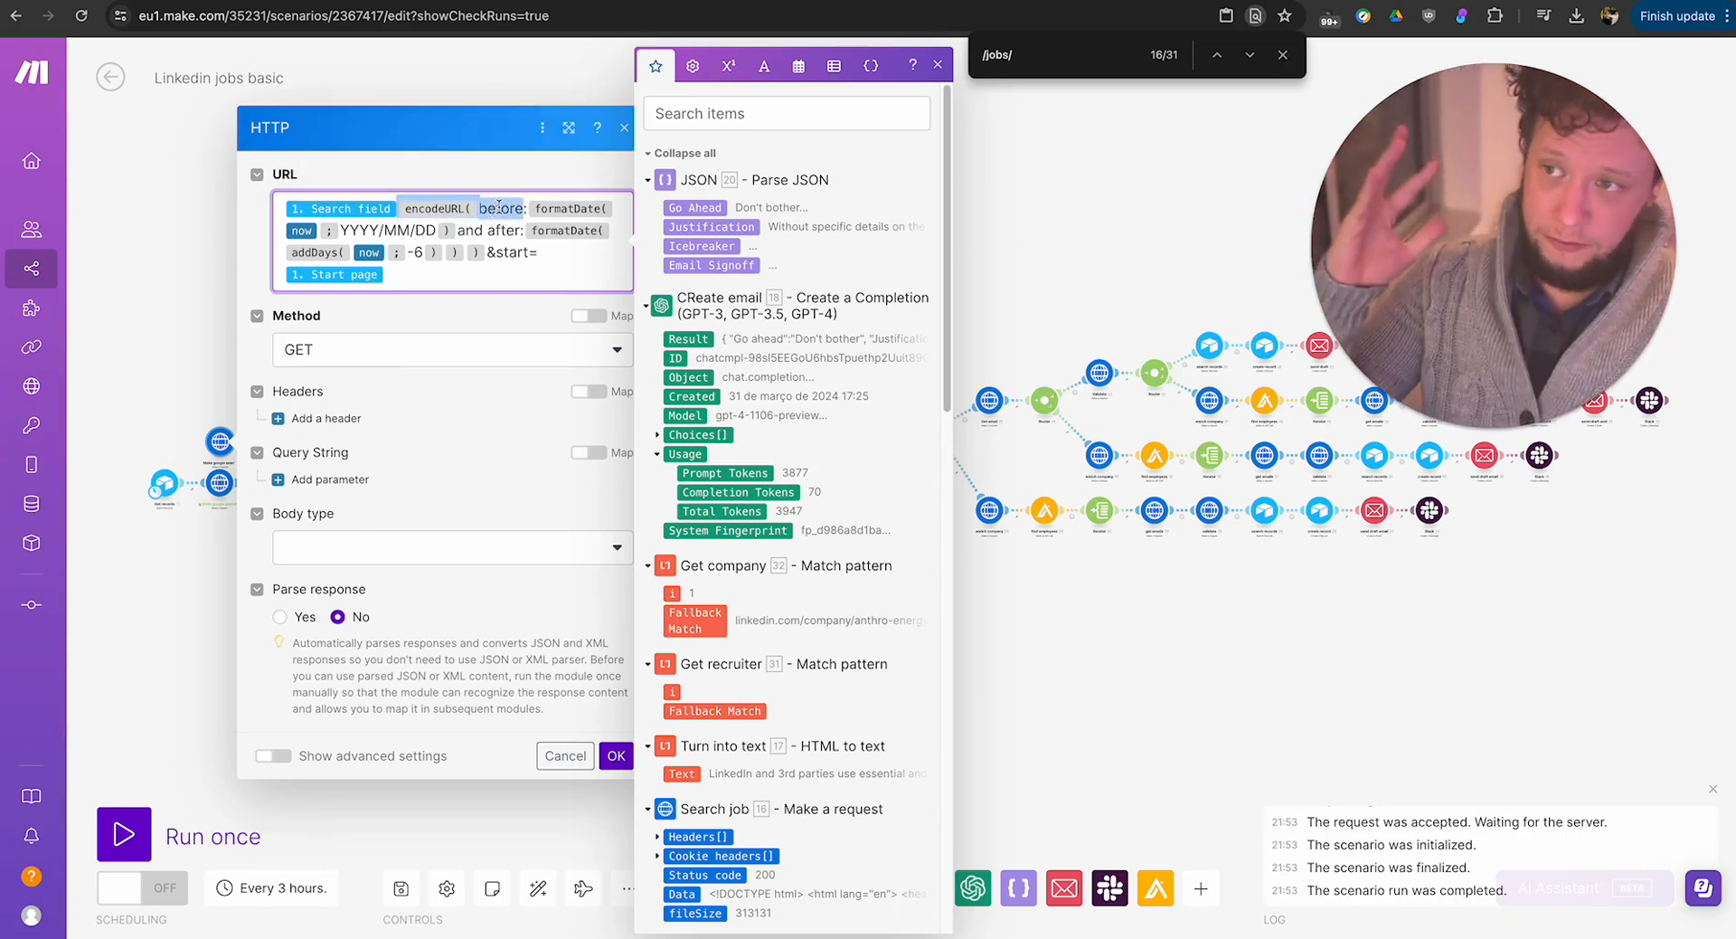
pyautogui.click(498, 208)
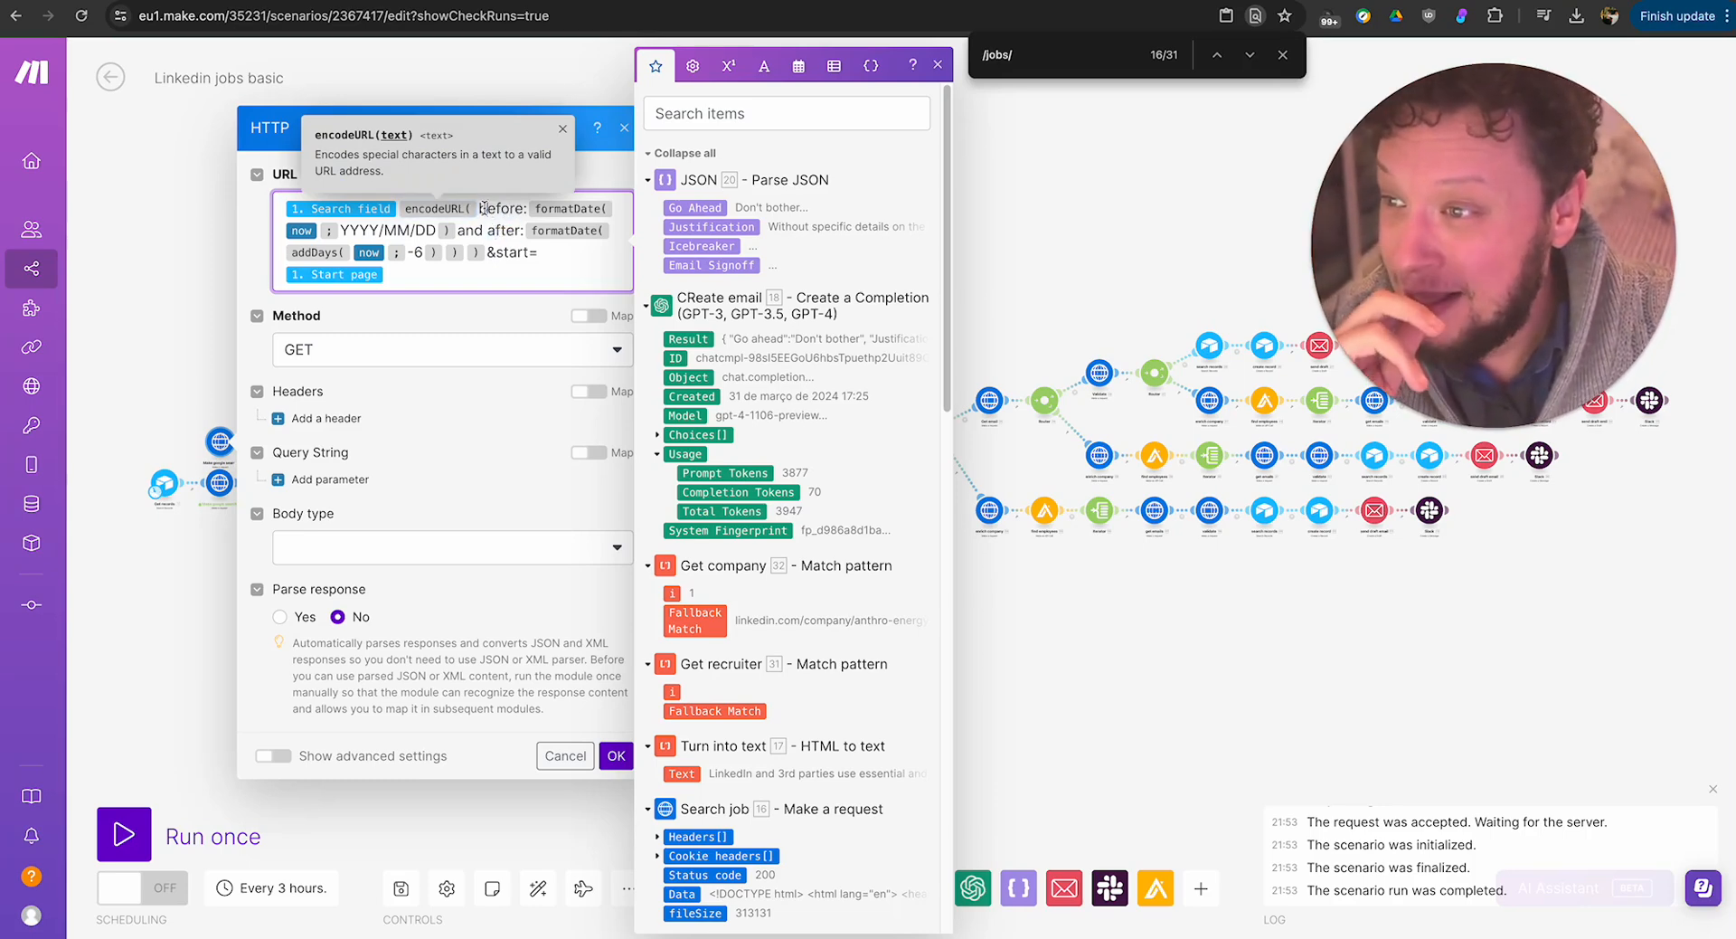
pyautogui.moveTo(481, 208); pyautogui.dragTo(526, 211)
pyautogui.click(504, 208)
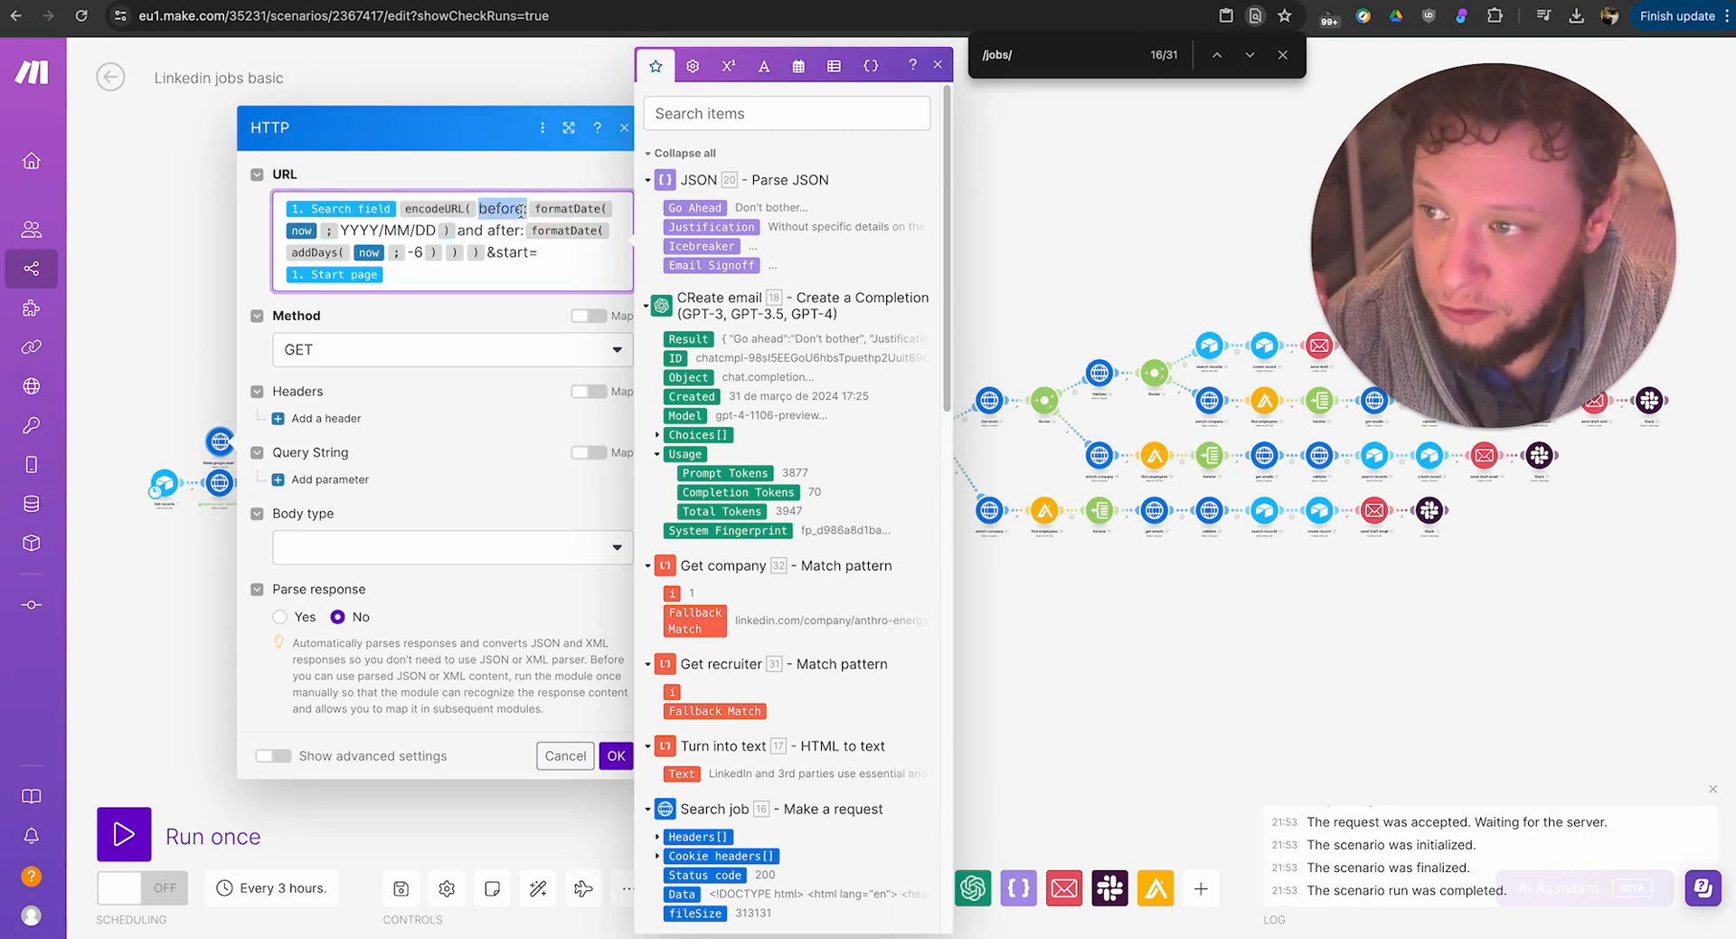
pyautogui.click(521, 209)
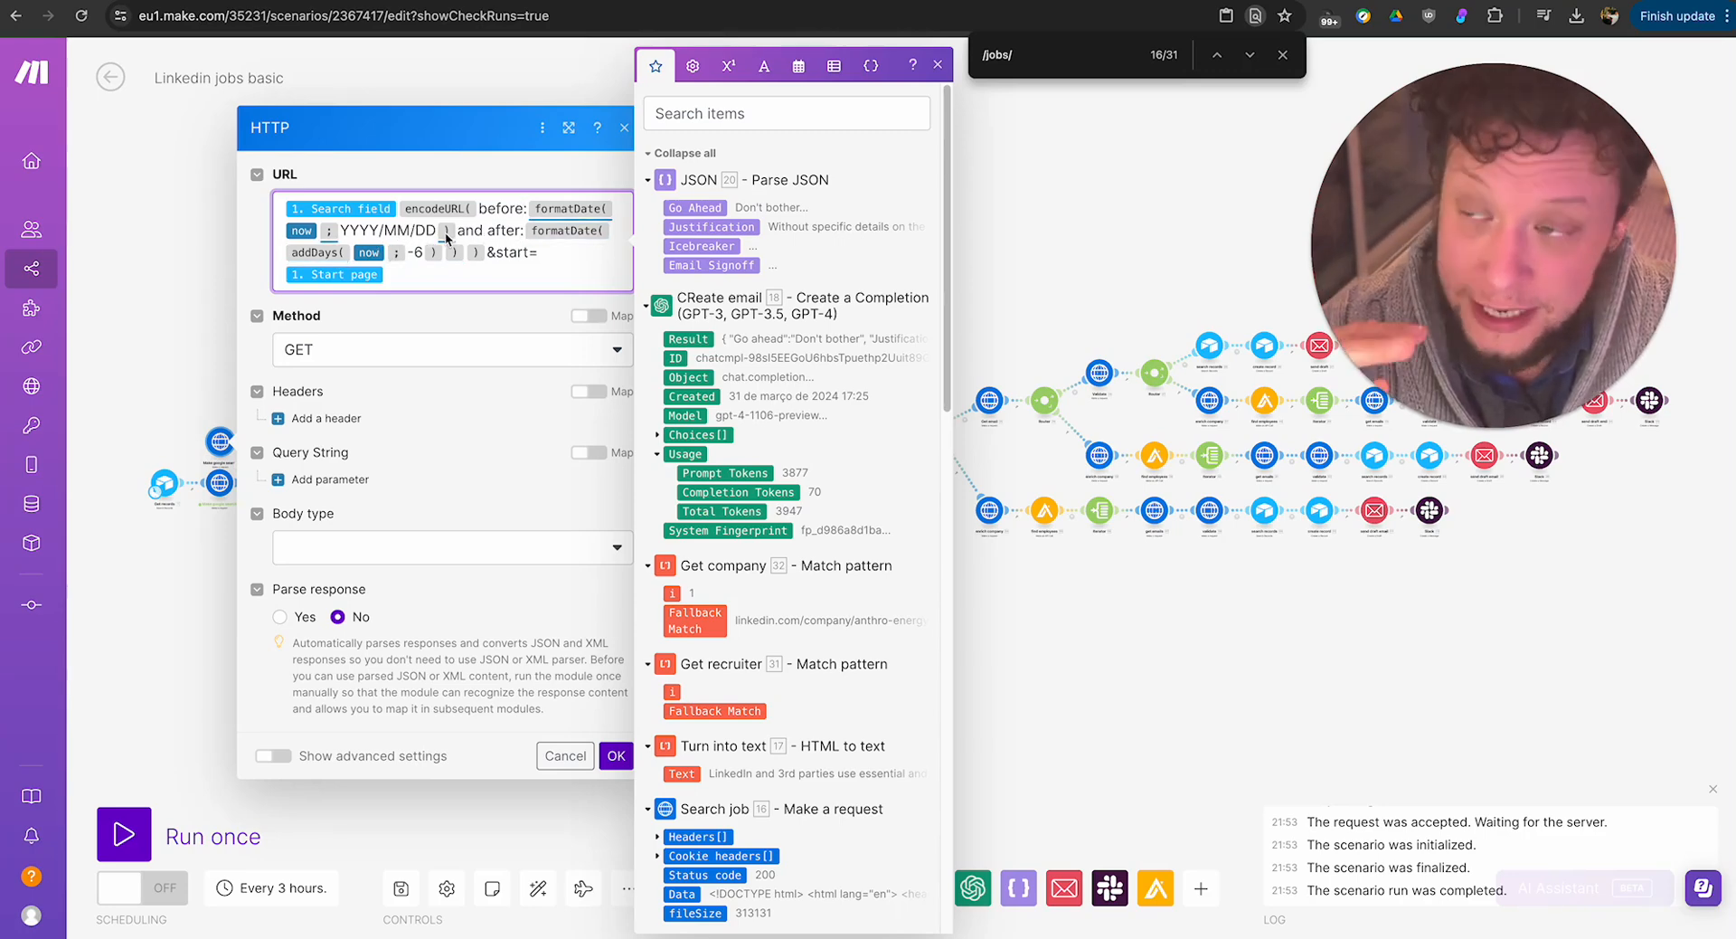
pyautogui.click(491, 229)
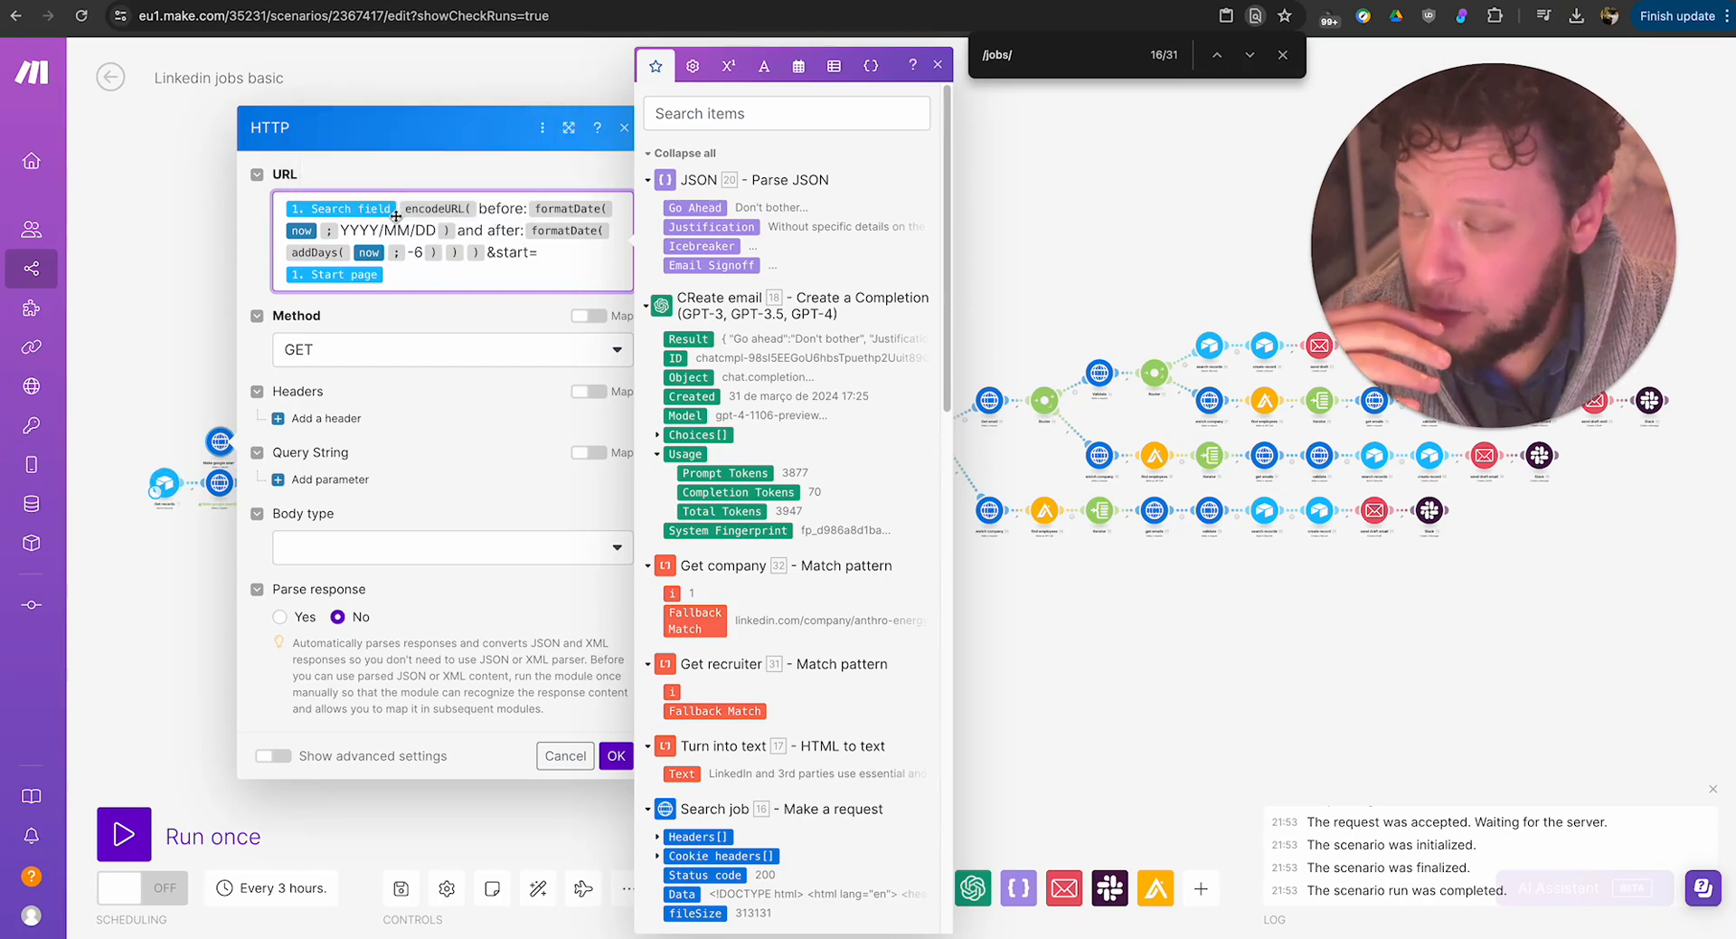
pyautogui.click(625, 129)
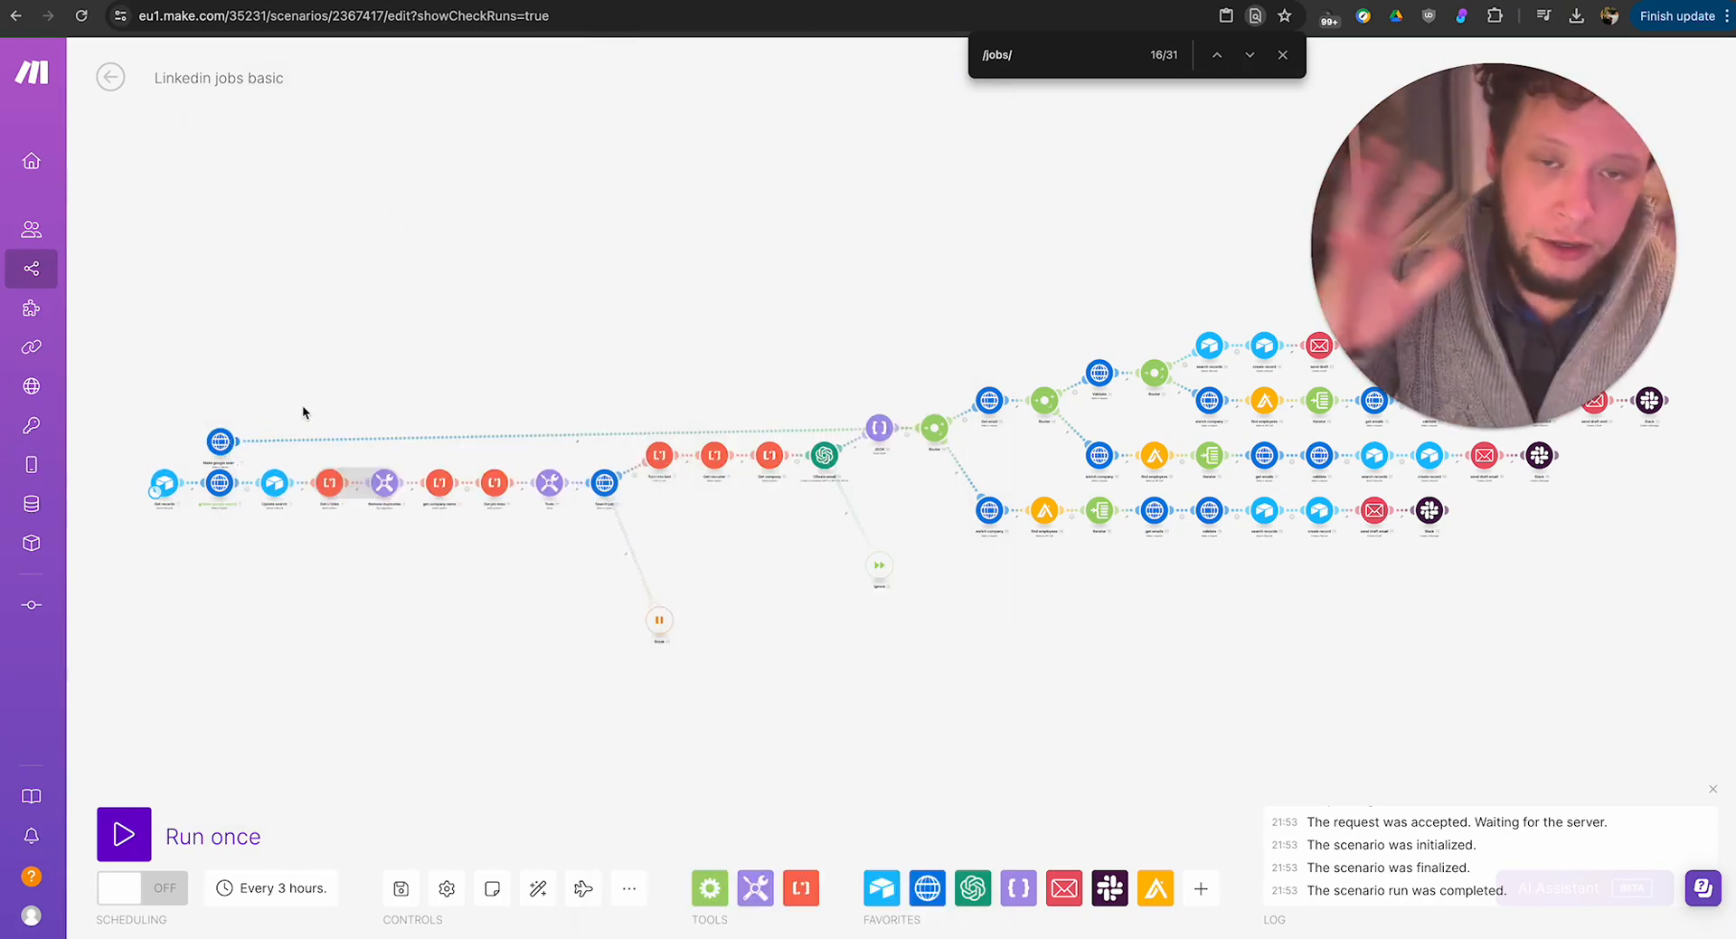
pyautogui.click(1282, 54)
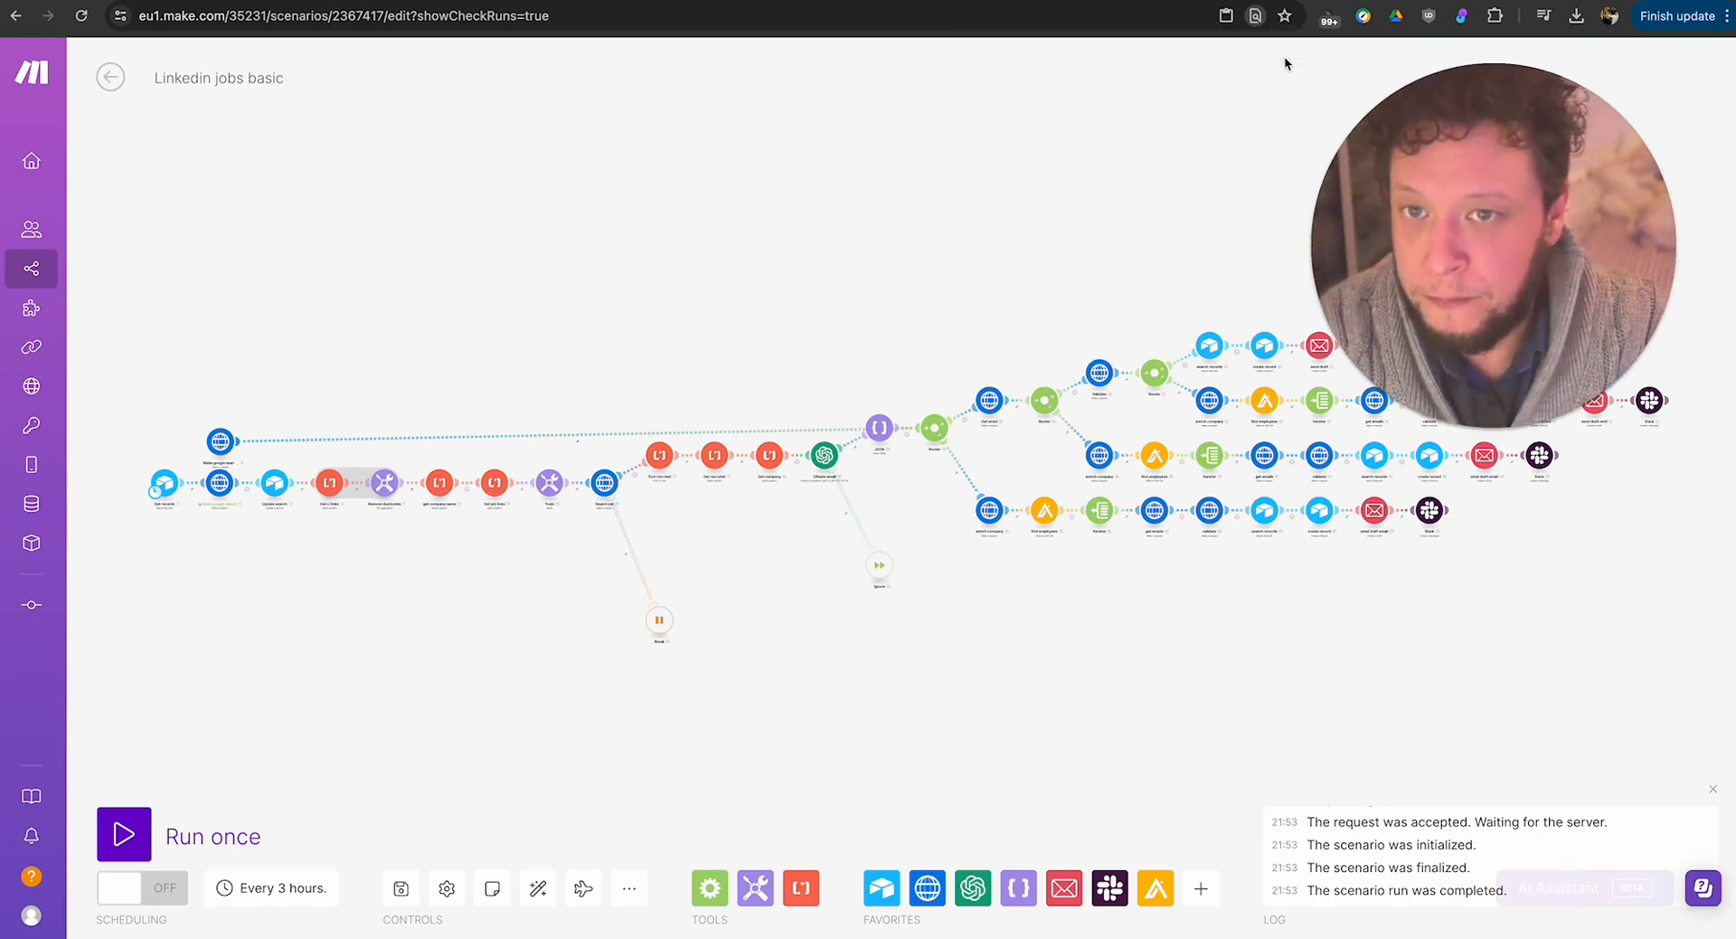
# Check the Active LI Jobs view in Airtable, and examine the Start page formula in Make's Airtable record update module.
pyautogui.click(235, 468)
pyautogui.click(185, 603)
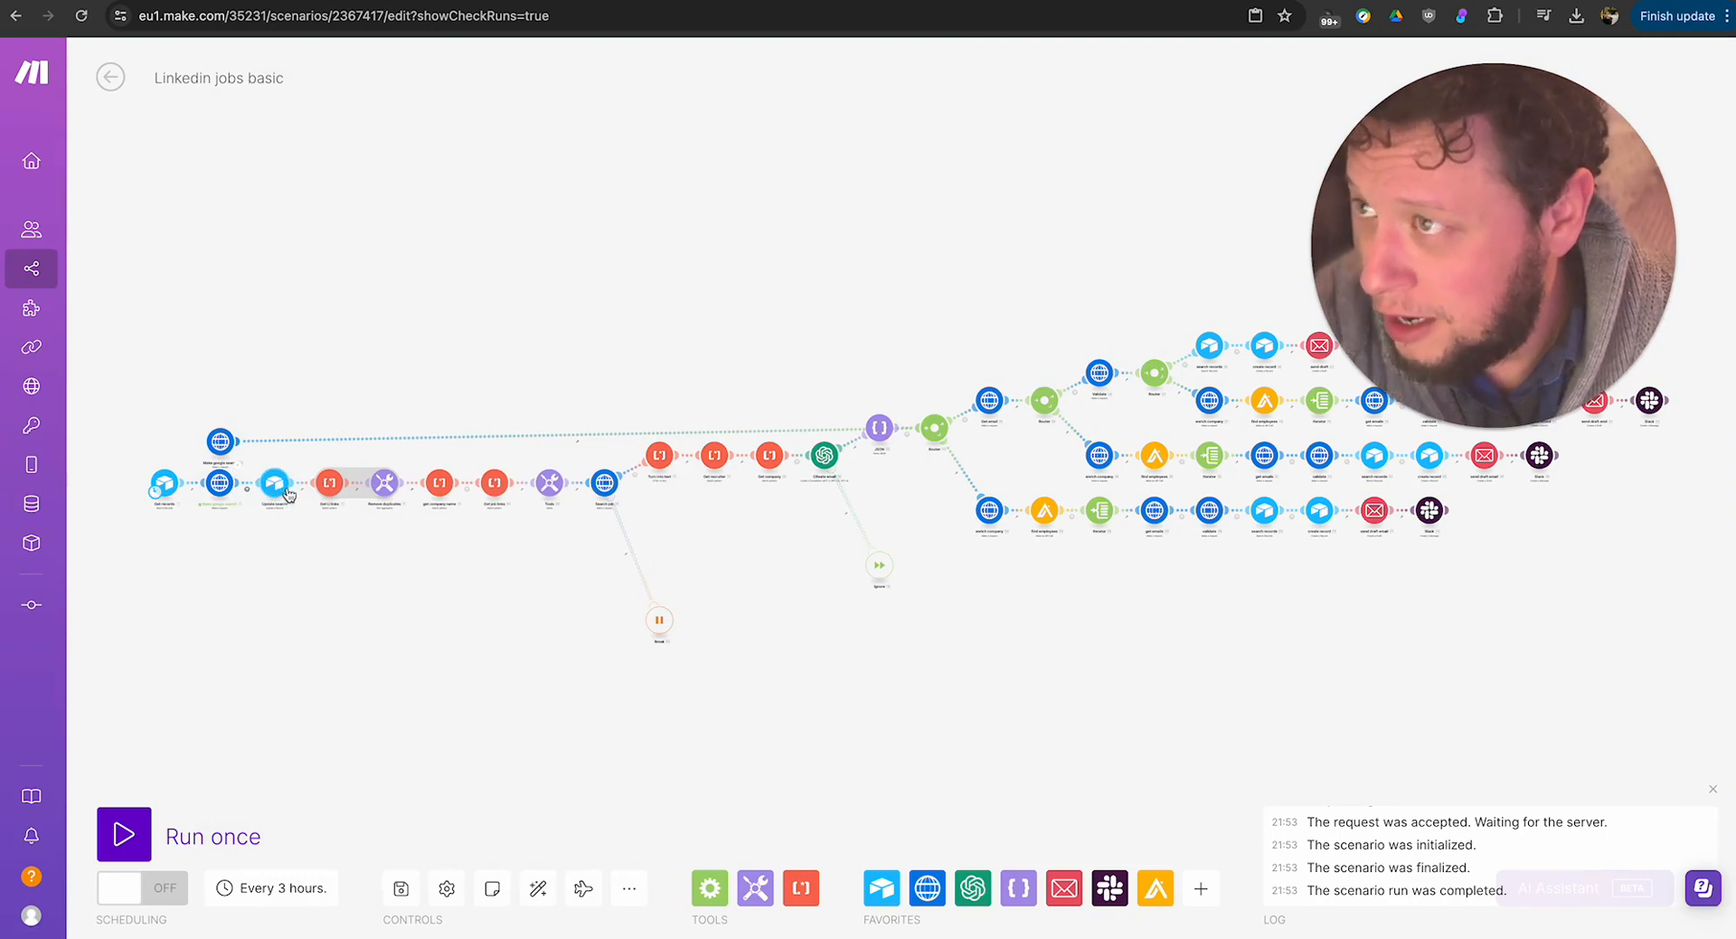
pyautogui.hotkey('ctrl', 'Tab')
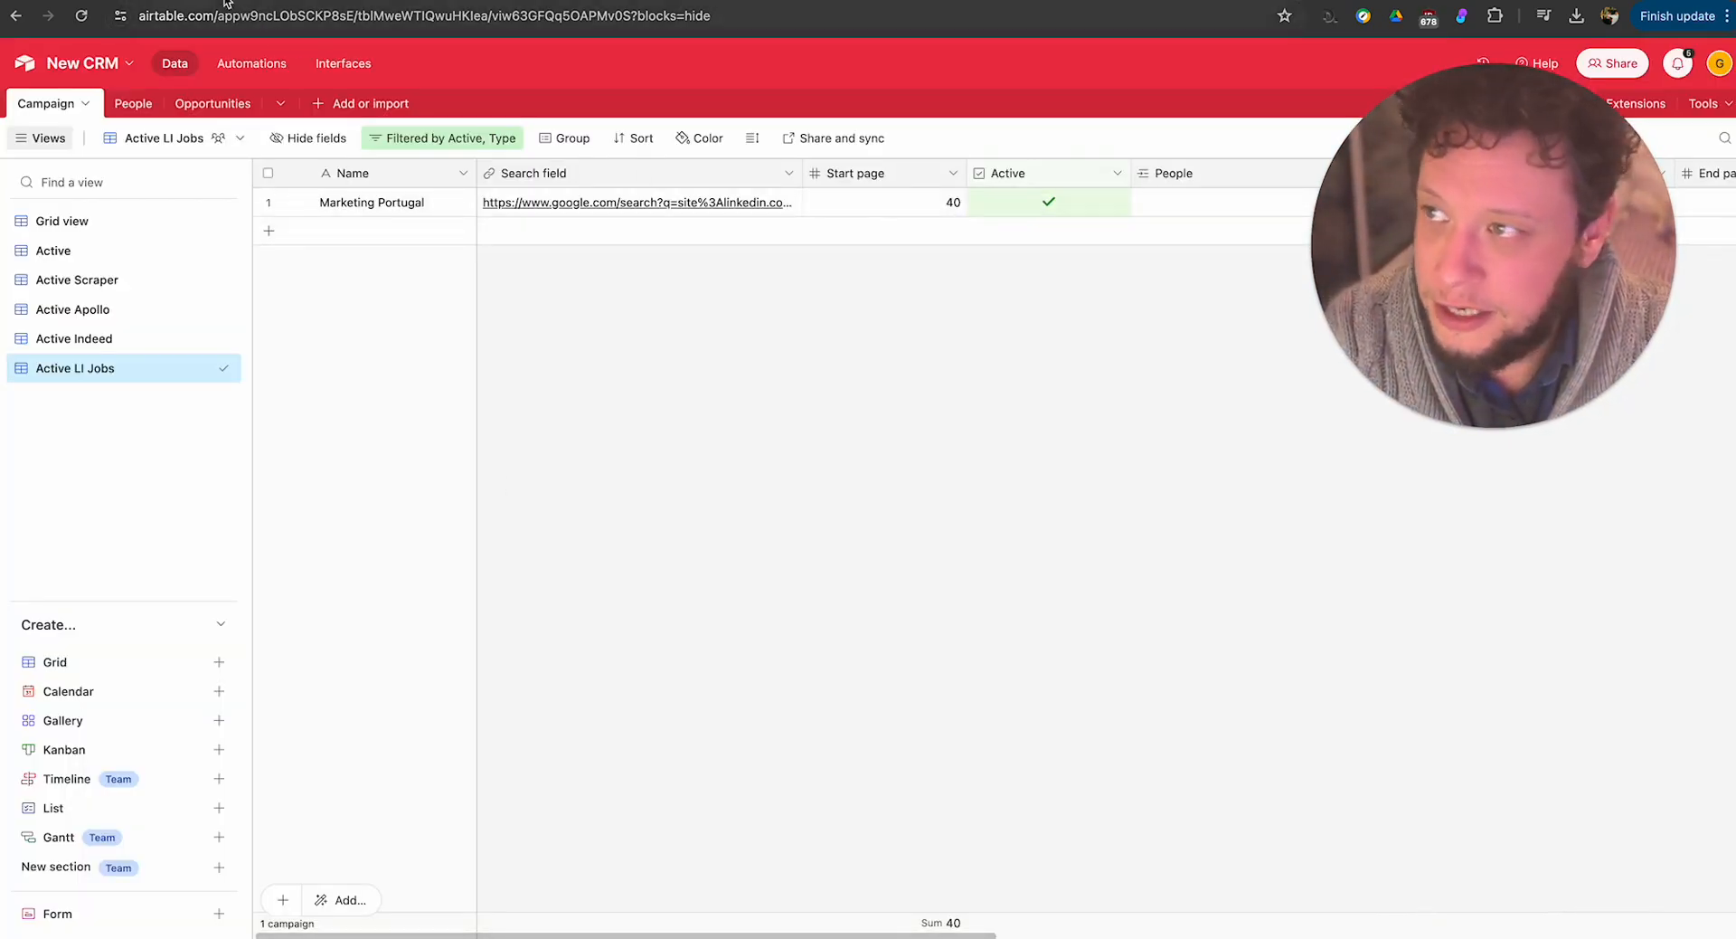
pyautogui.hotkey('ctrl', 'shift', 'Tab')
pyautogui.click(273, 487)
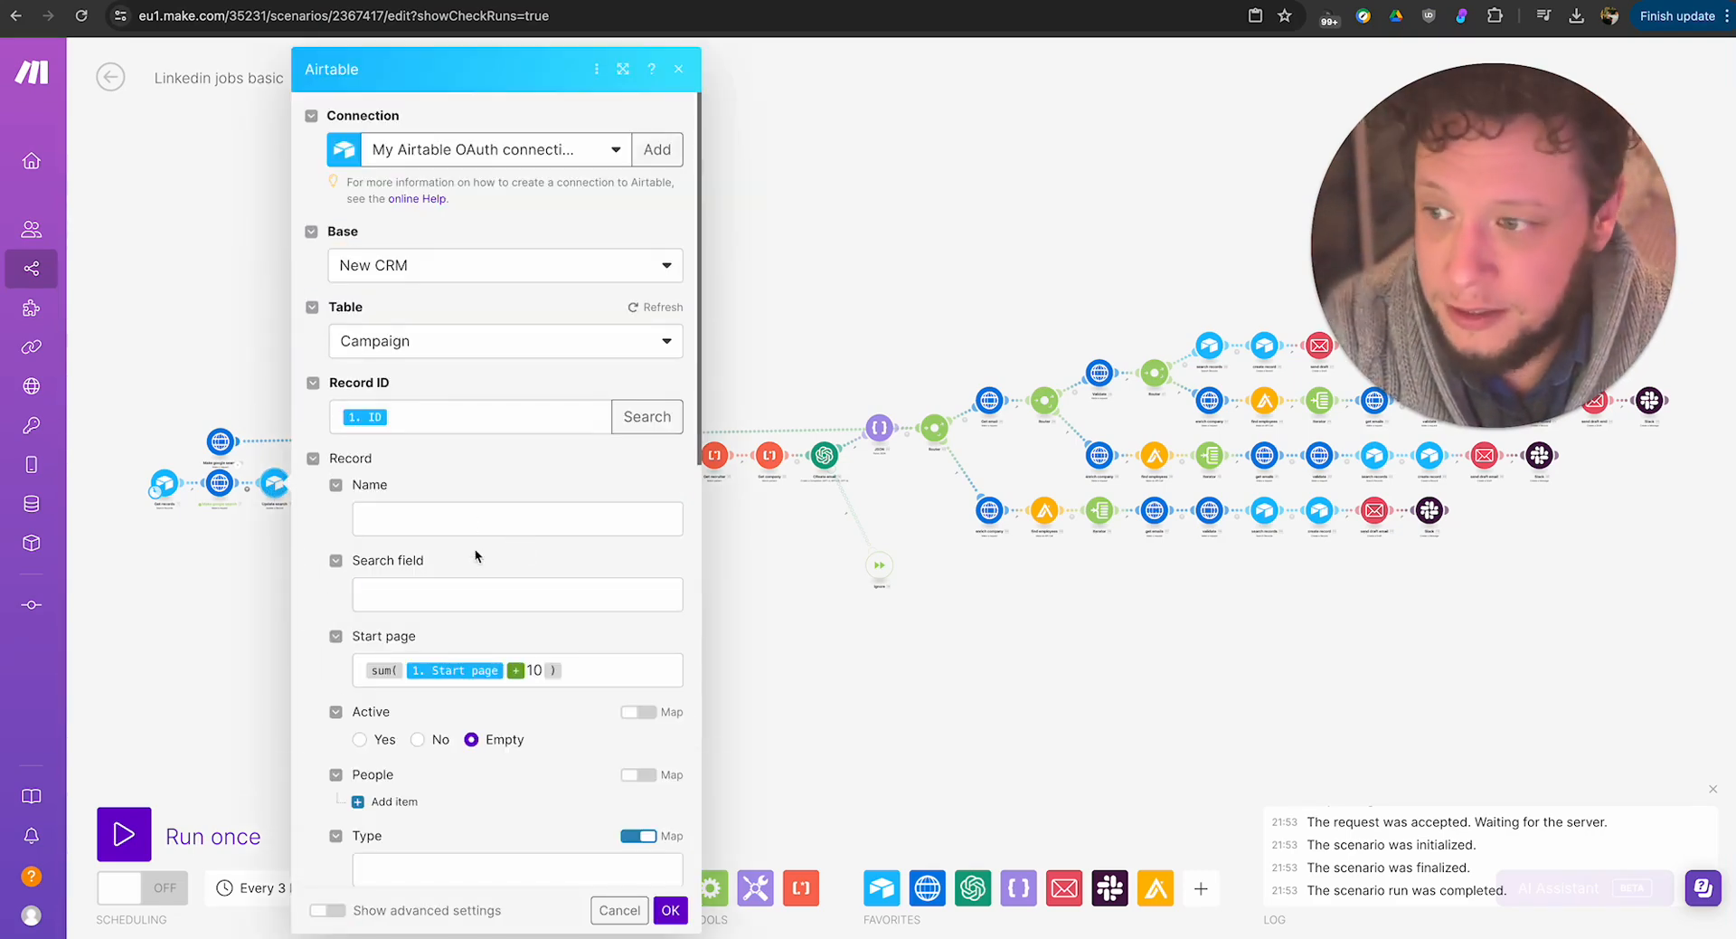
pyautogui.click(715, 619)
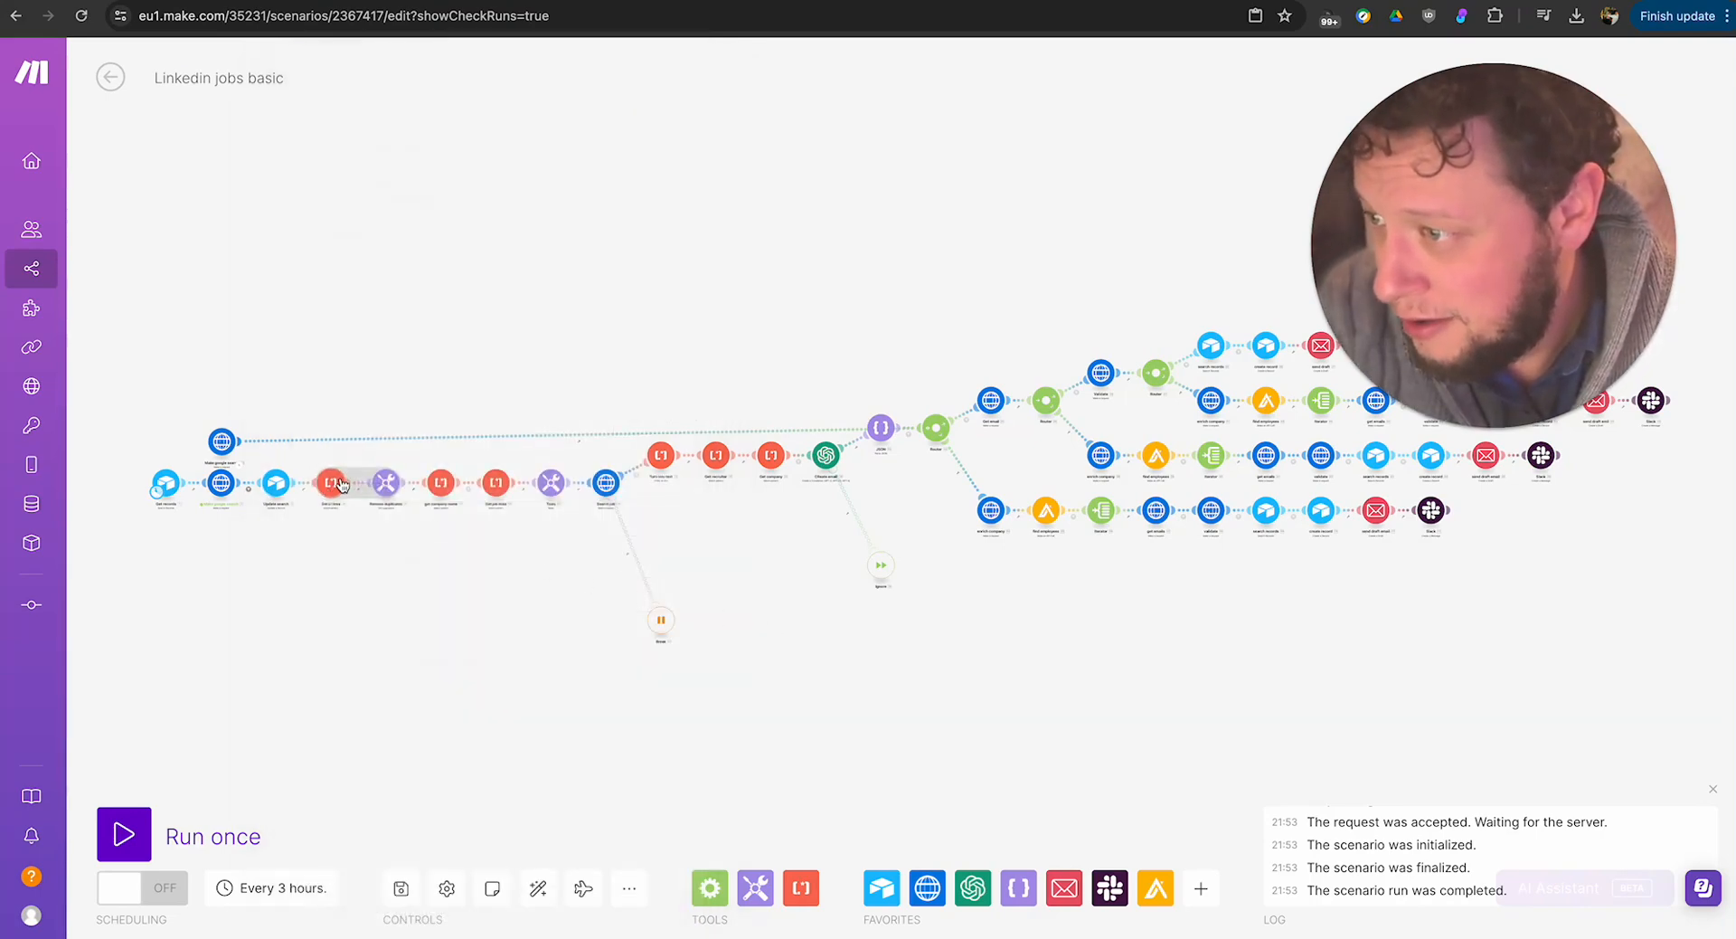
# Examine the full LinkedIn job link regular expression in the Get LI links text parser and close its settings.
pyautogui.click(334, 482)
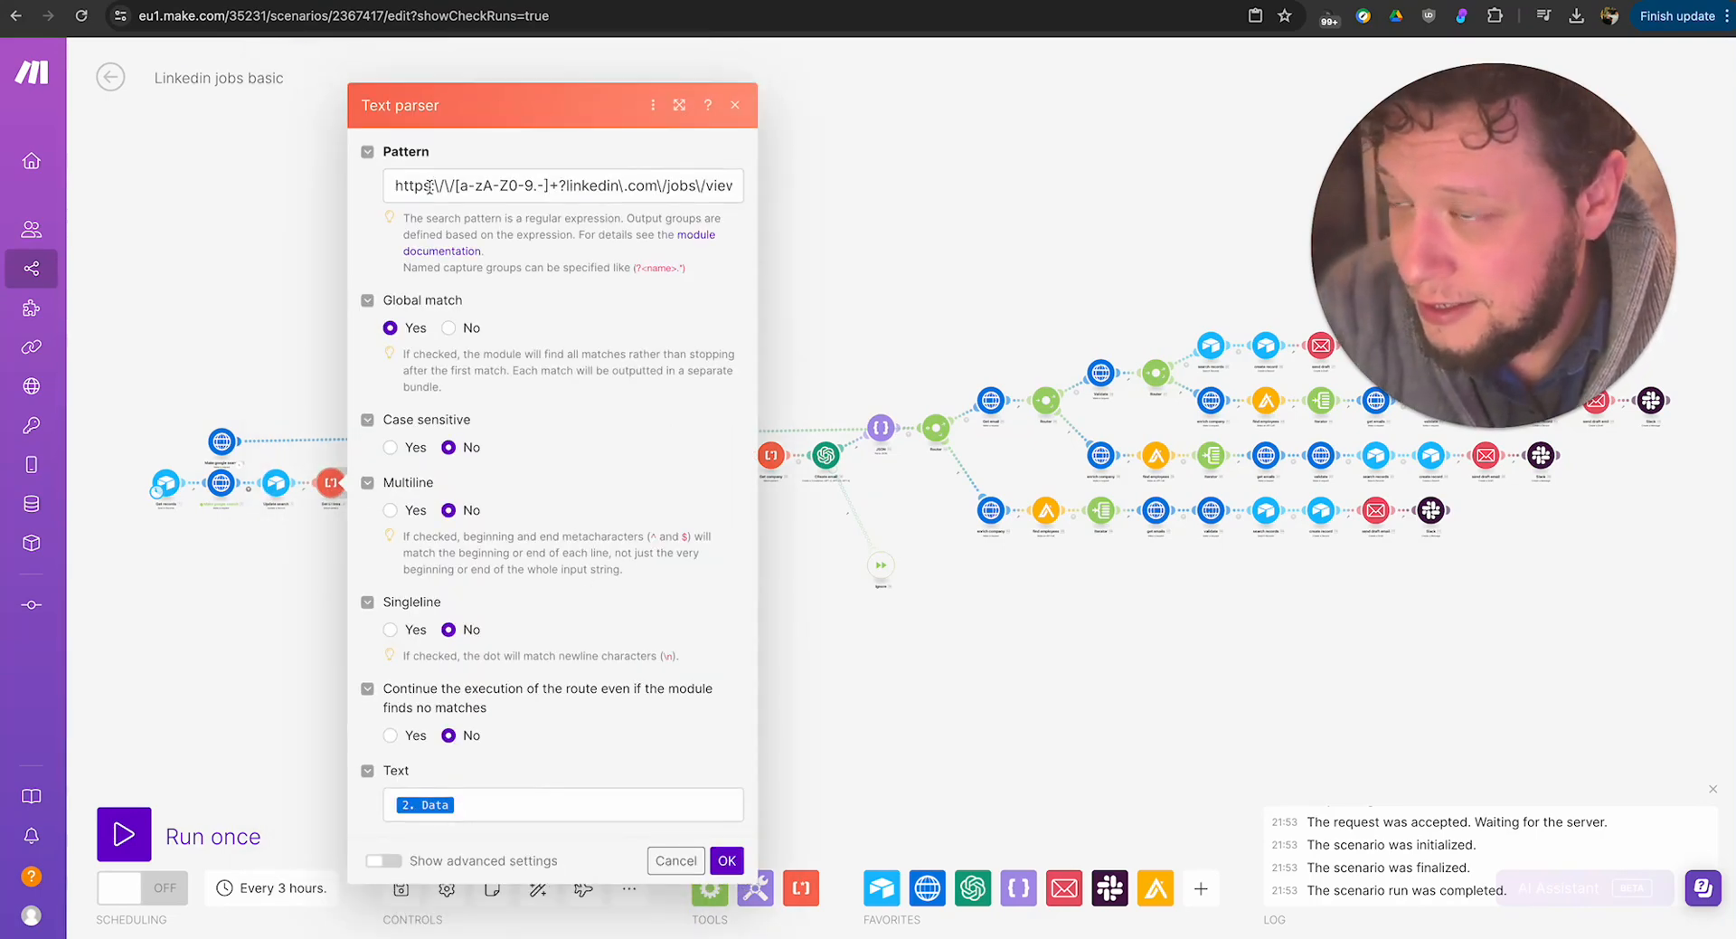
pyautogui.moveTo(430, 185); pyautogui.dragTo(781, 184)
pyautogui.click(516, 188)
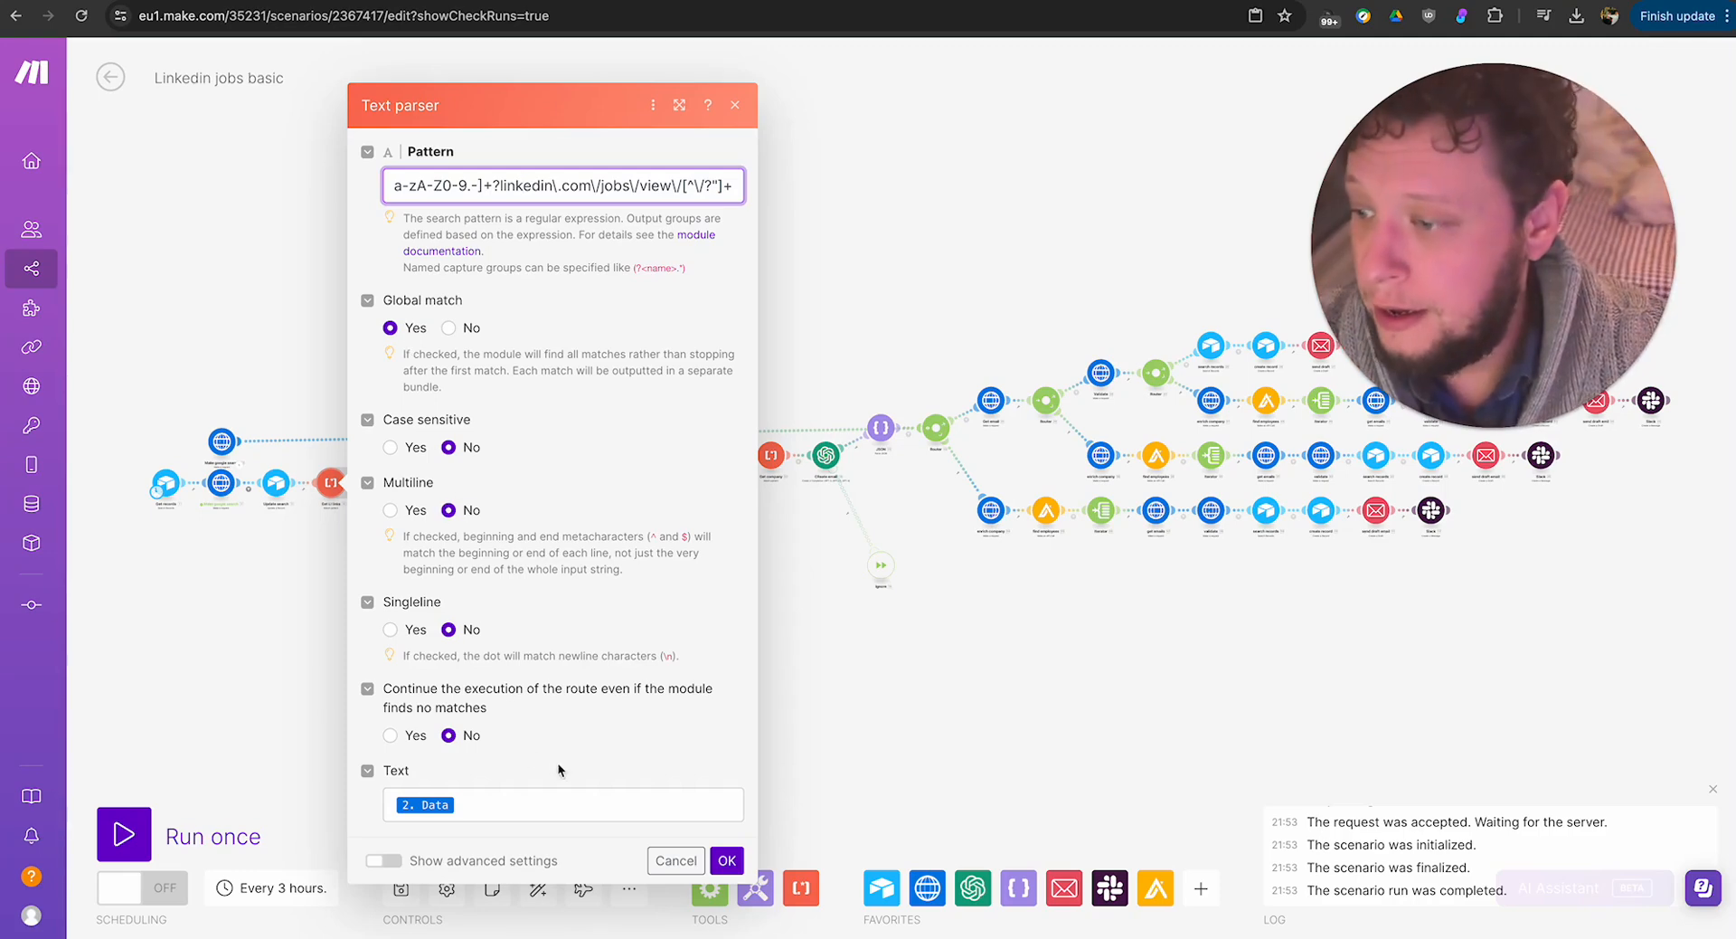
pyautogui.click(726, 860)
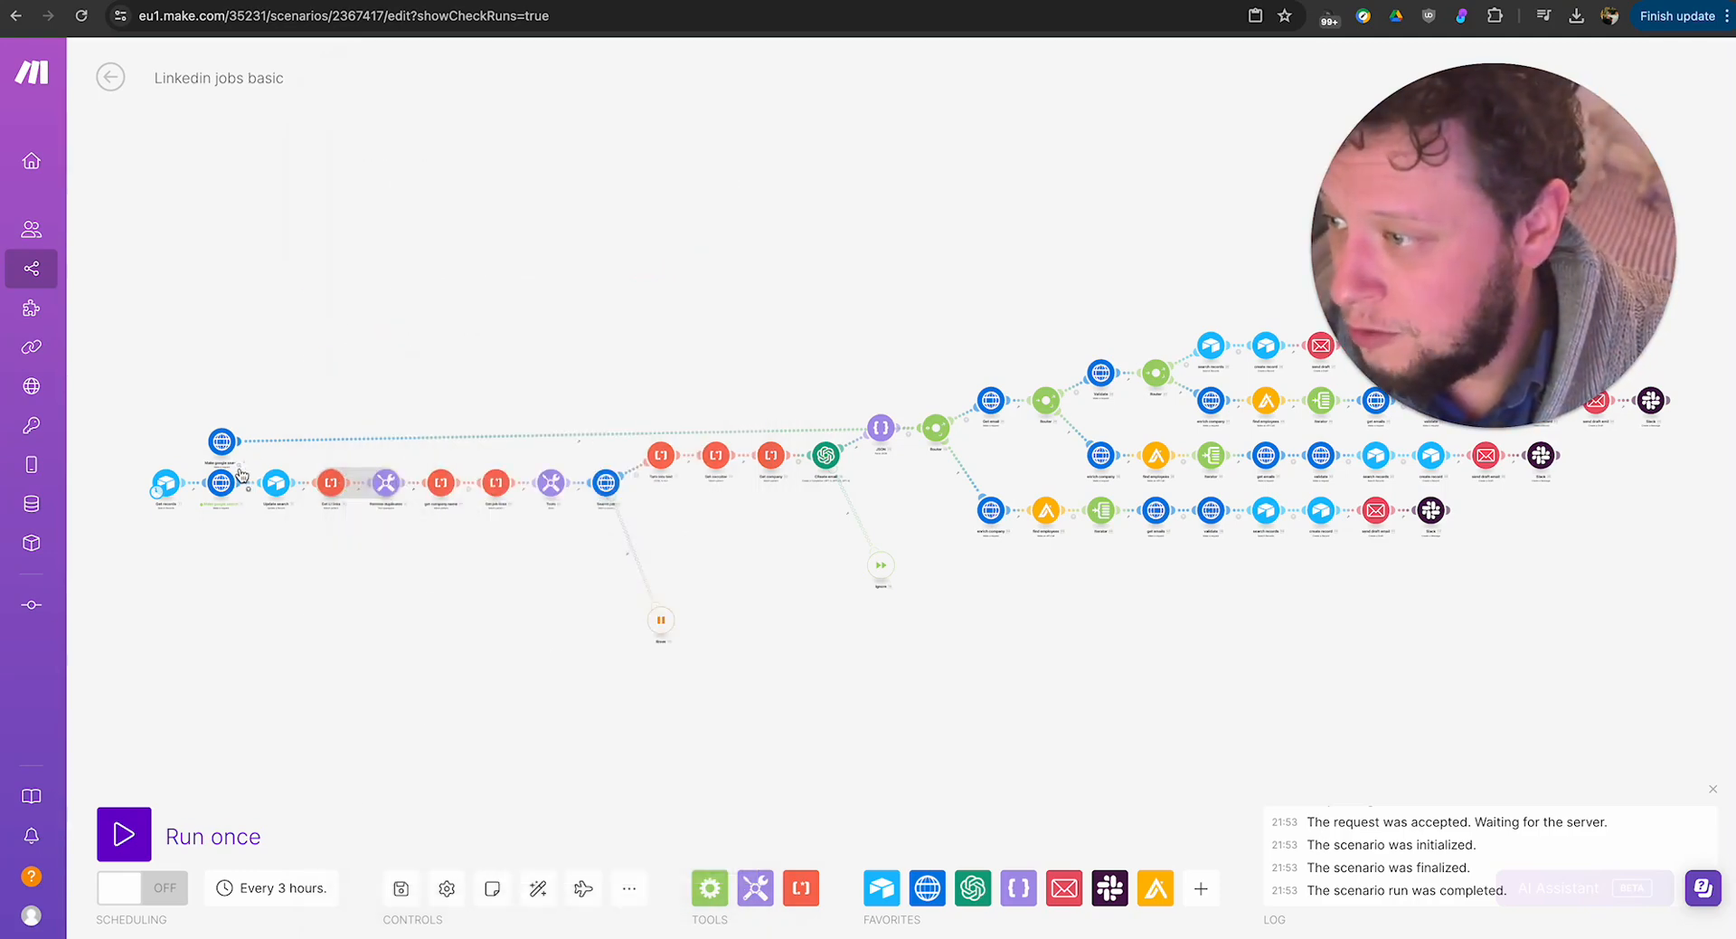
# Copy the complete returned HTML data from the Google search module's run output and close the output.
pyautogui.click(240, 467)
pyautogui.doubleClick(350, 738)
pyautogui.scroll(-18, 349, 738)
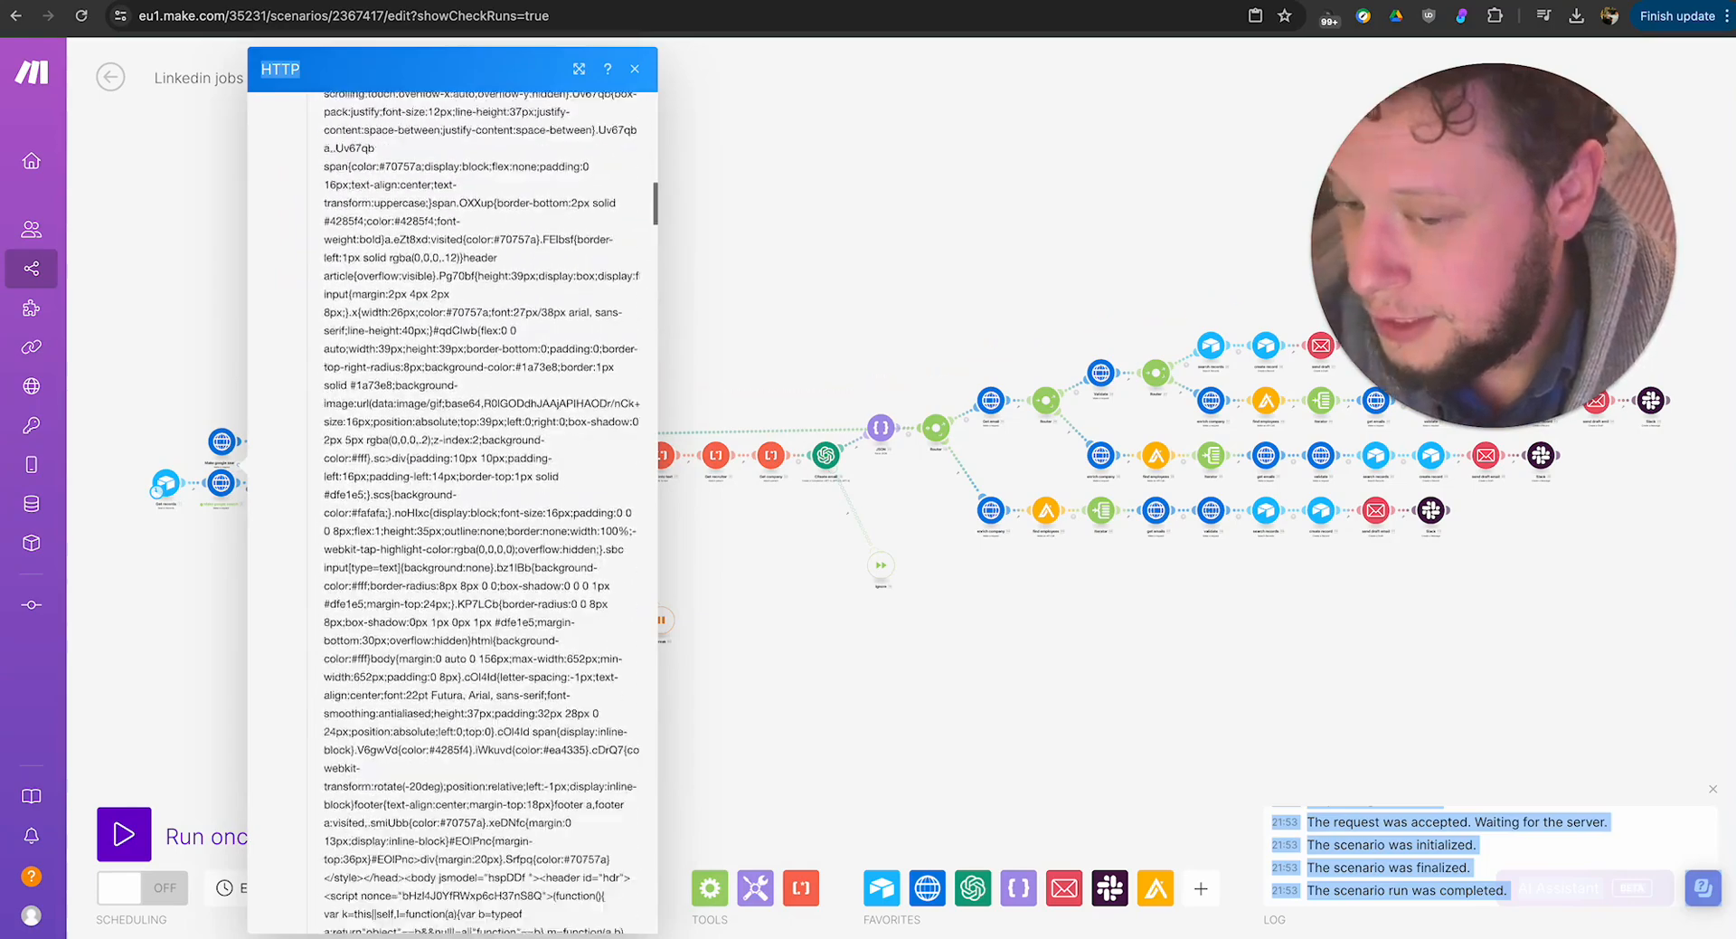
pyautogui.scroll(-15, 481, 513)
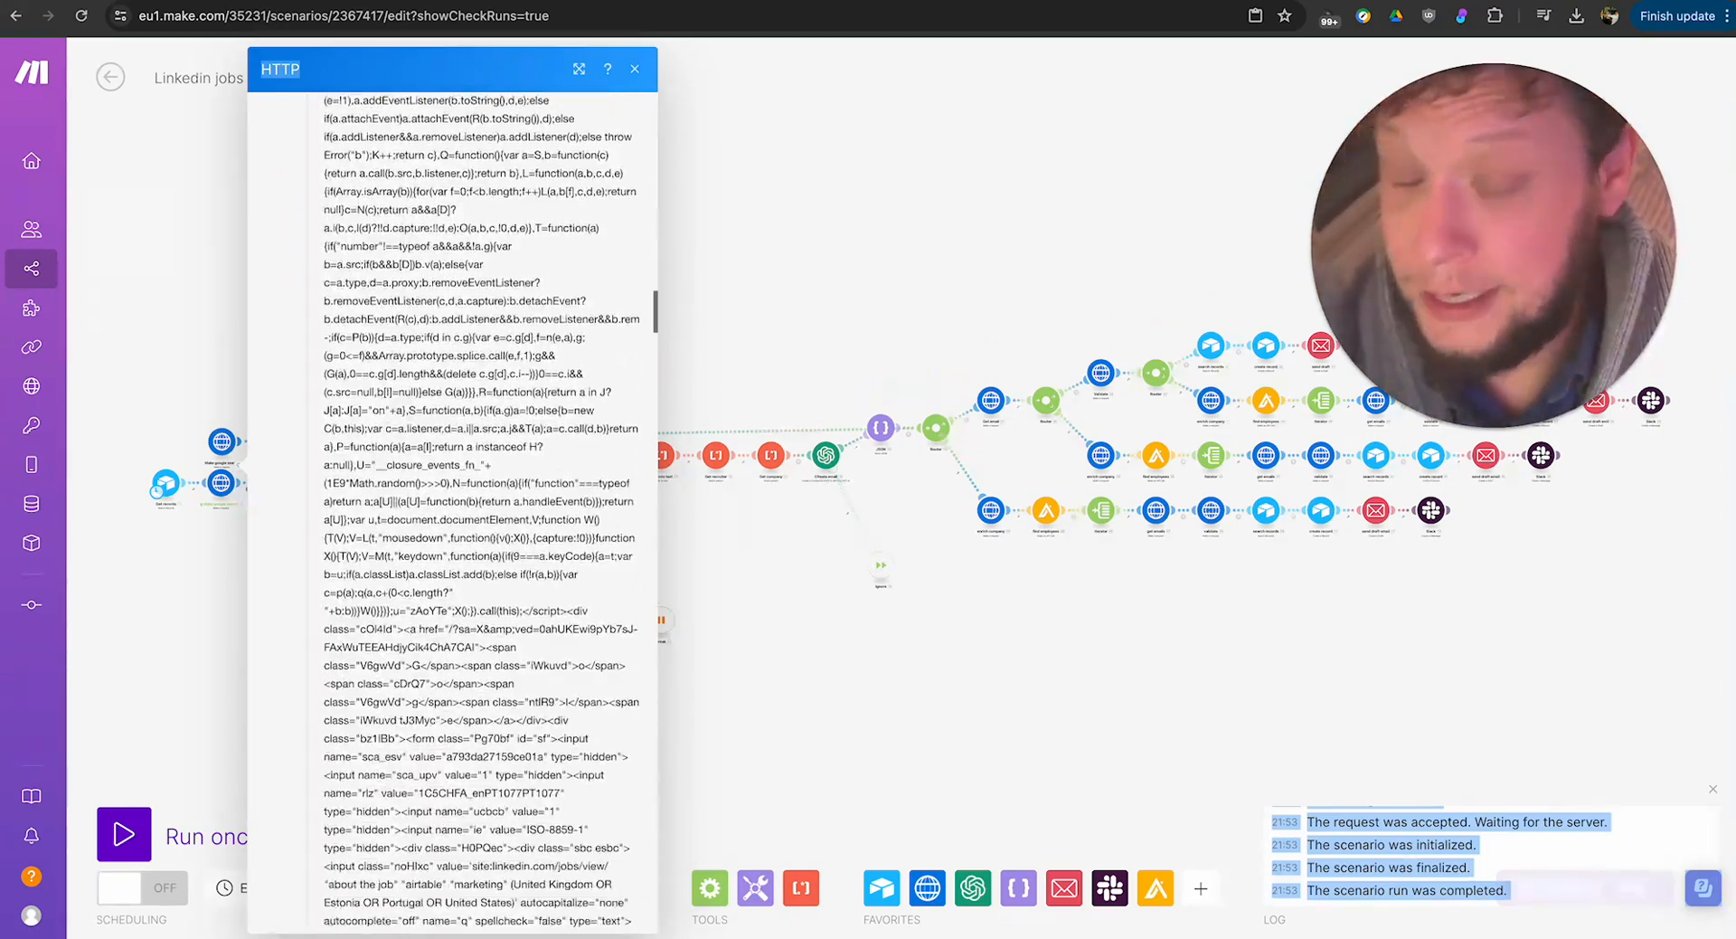
pyautogui.moveTo(336, 936); pyautogui.dragTo(484, 845)
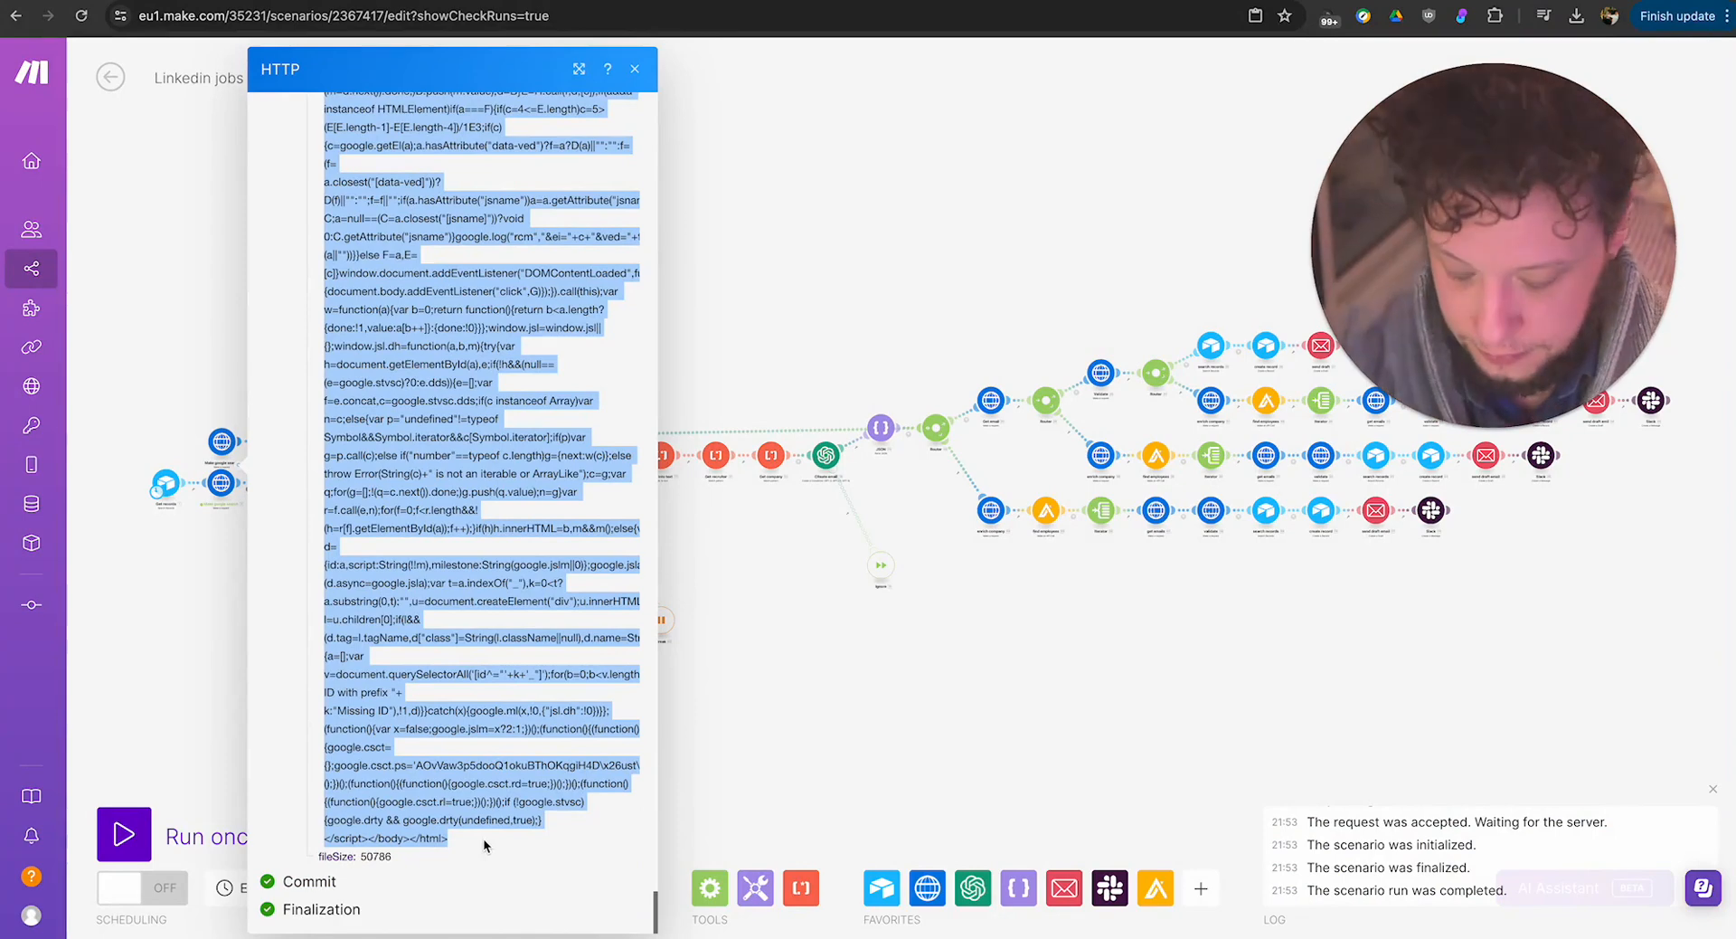
pyautogui.click(881, 751)
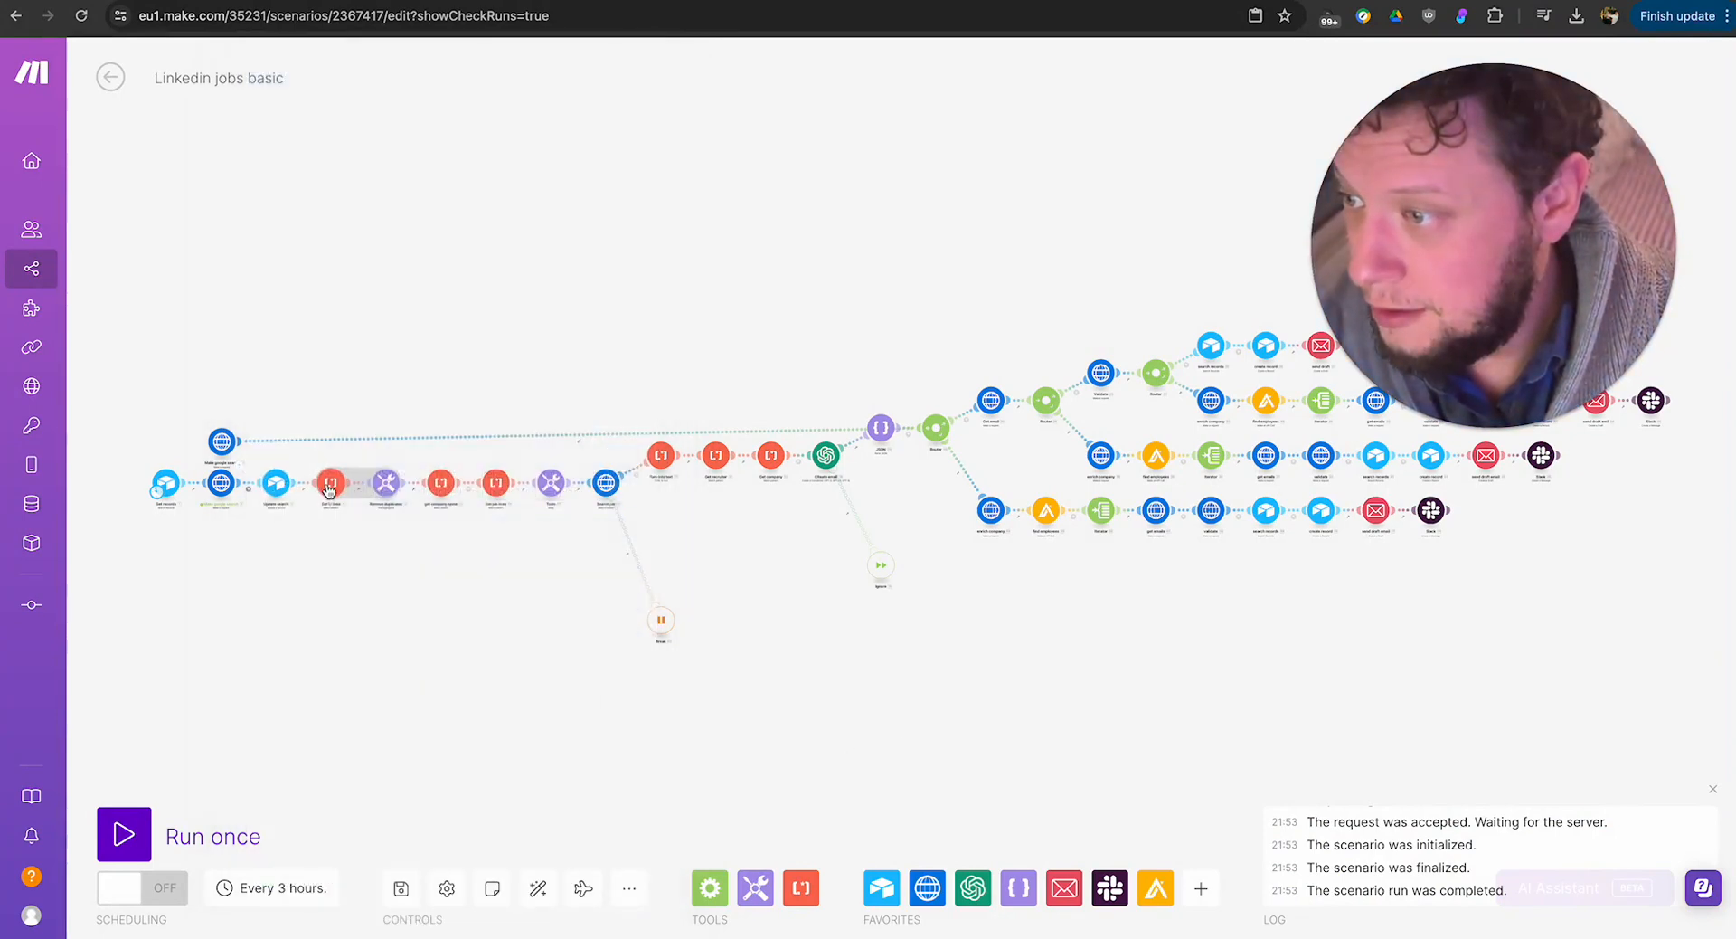
# Run only the Get LI links text parser, using the copied HTML as its Data input.
pyautogui.rightClick(331, 488)
pyautogui.click(399, 532)
pyautogui.click(479, 542)
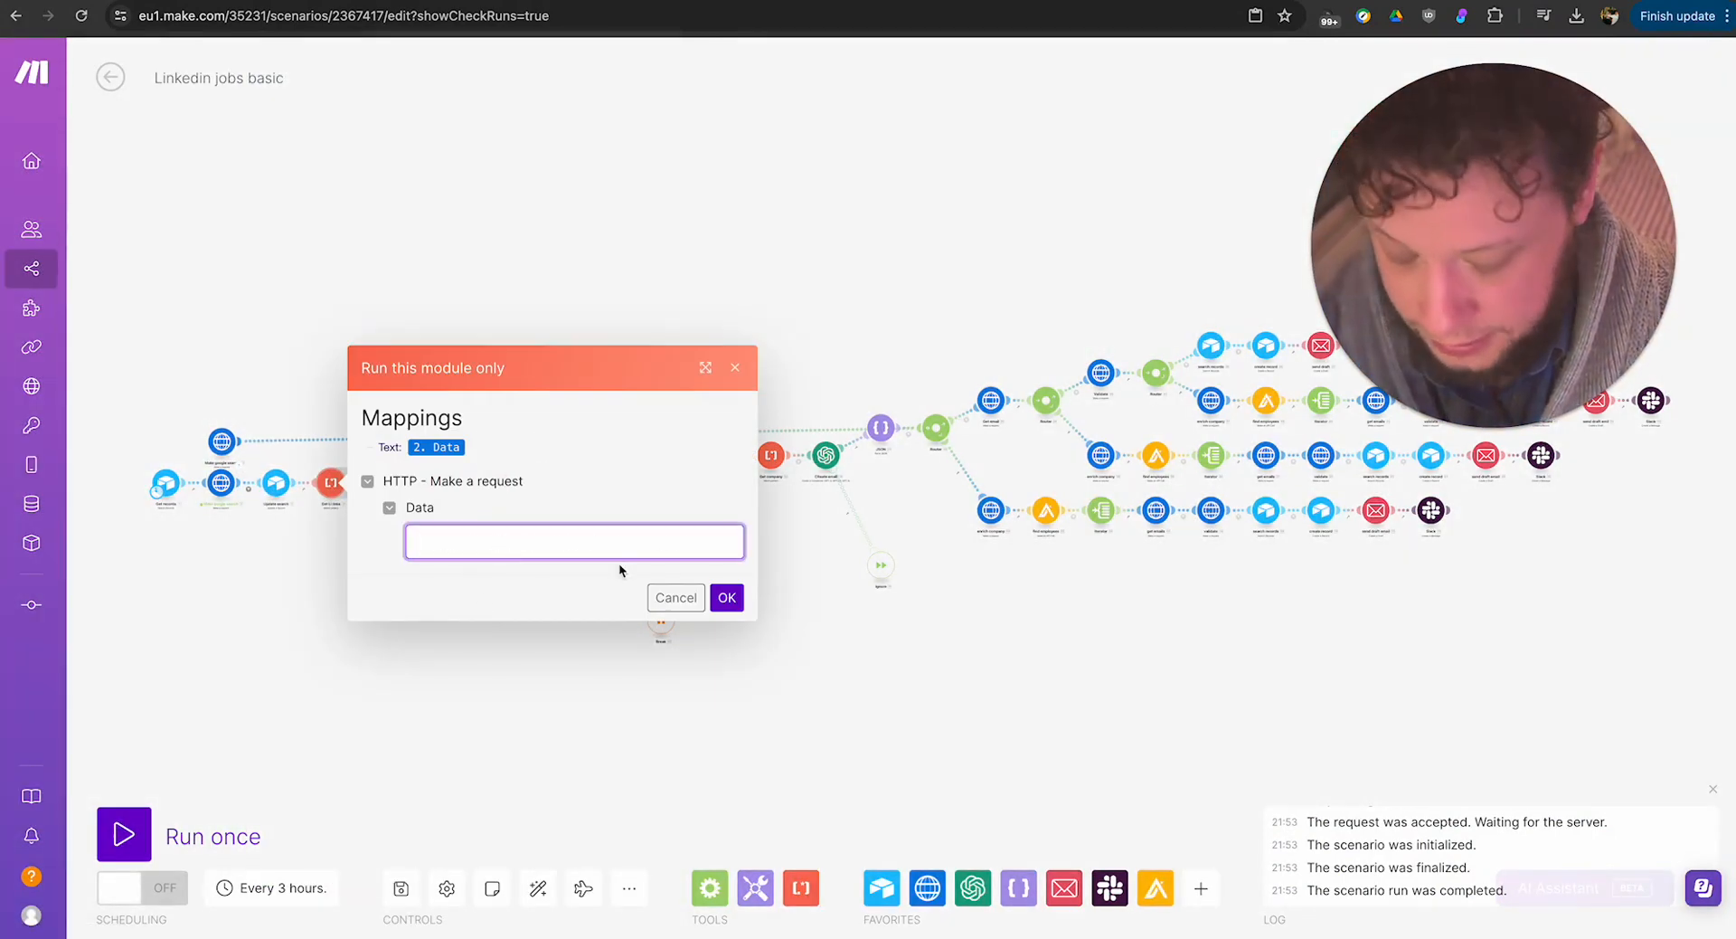
pyautogui.hotkey('ctrl', 'v')
pyautogui.click(726, 597)
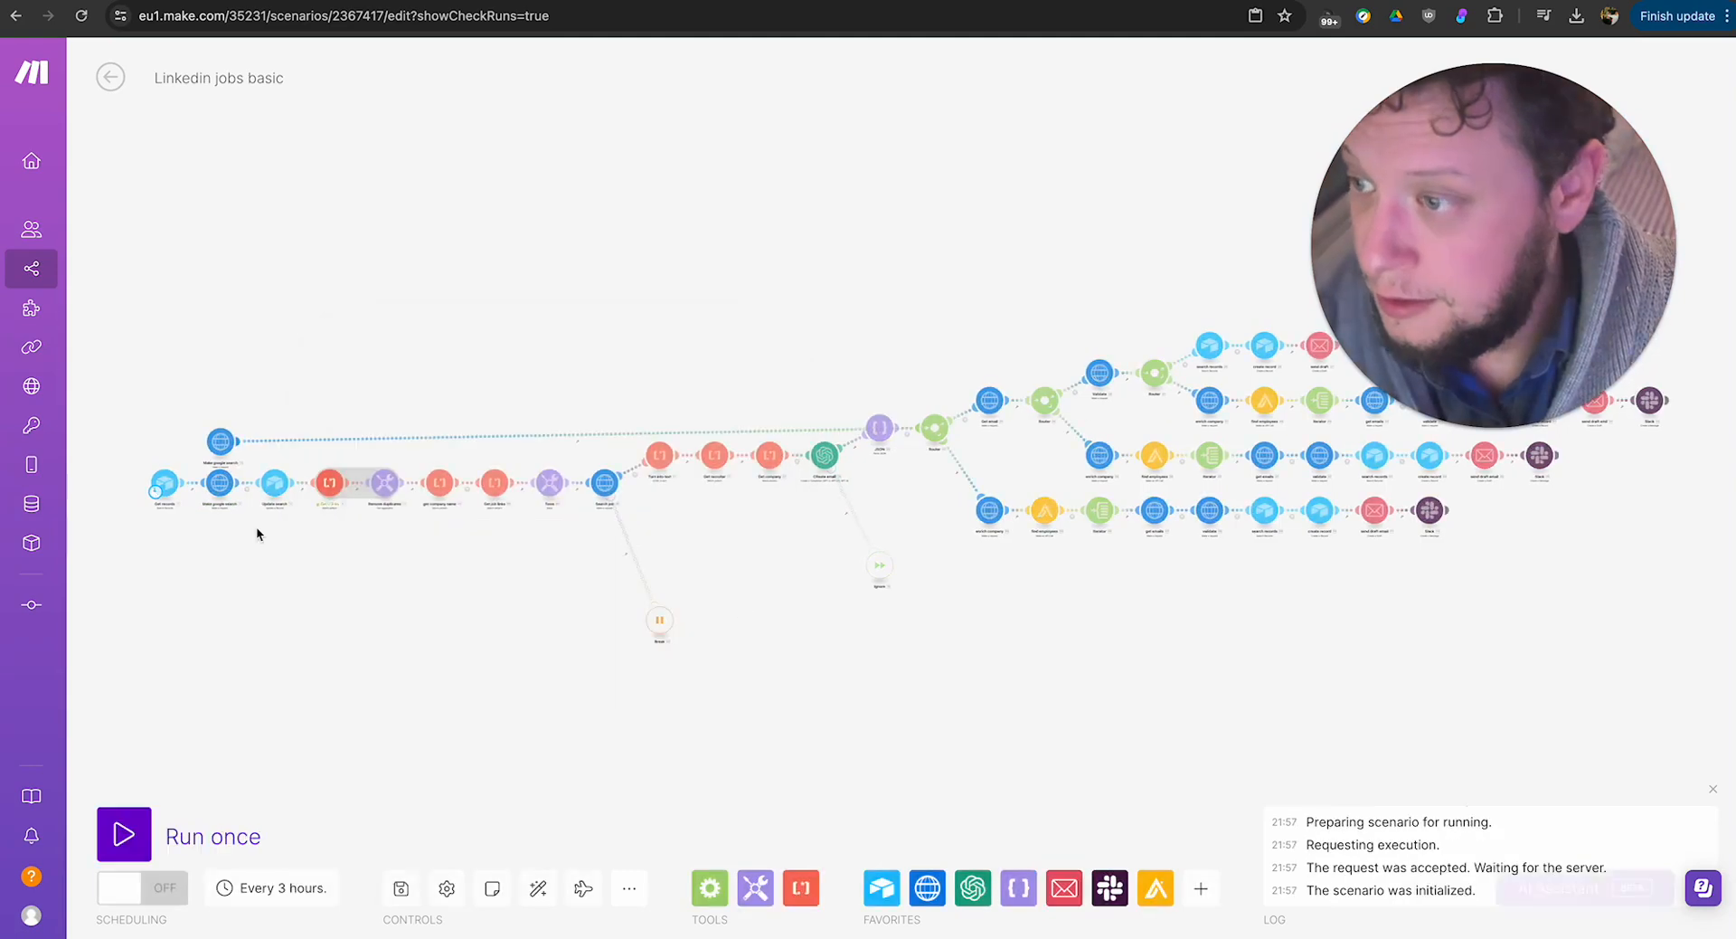
# Examine the extracted LinkedIn job links in the text parser's enlarged output, expanding bundles 6 and 7, and close it.
pyautogui.click(352, 469)
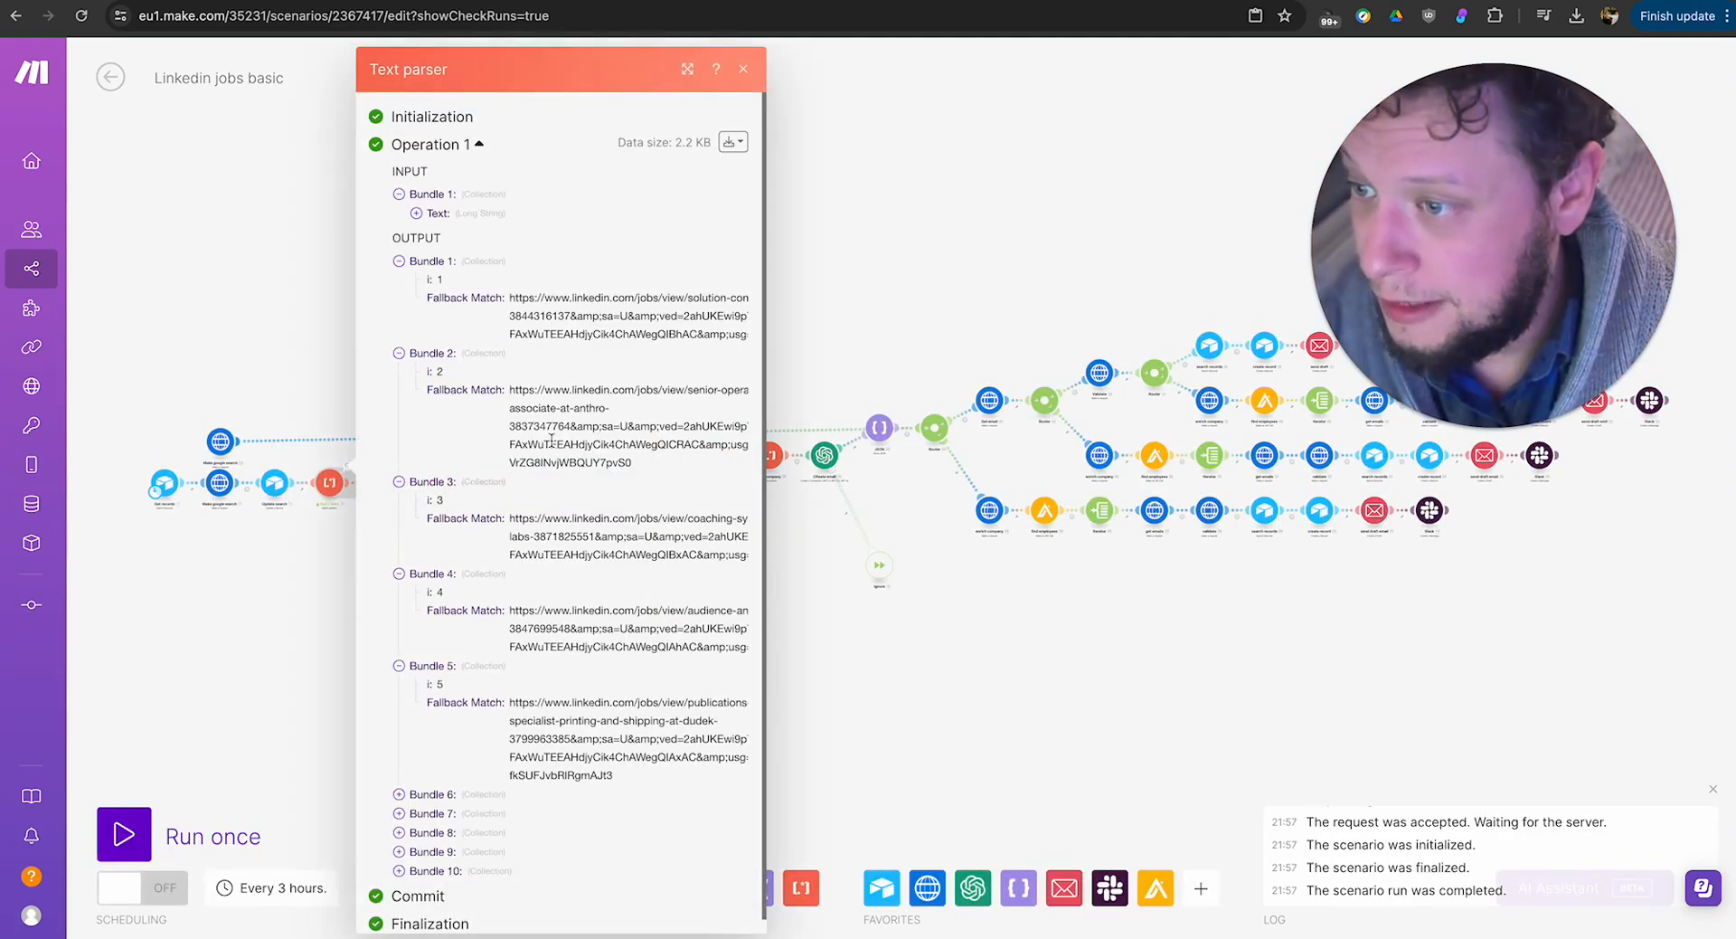
pyautogui.tripleClick(550, 312)
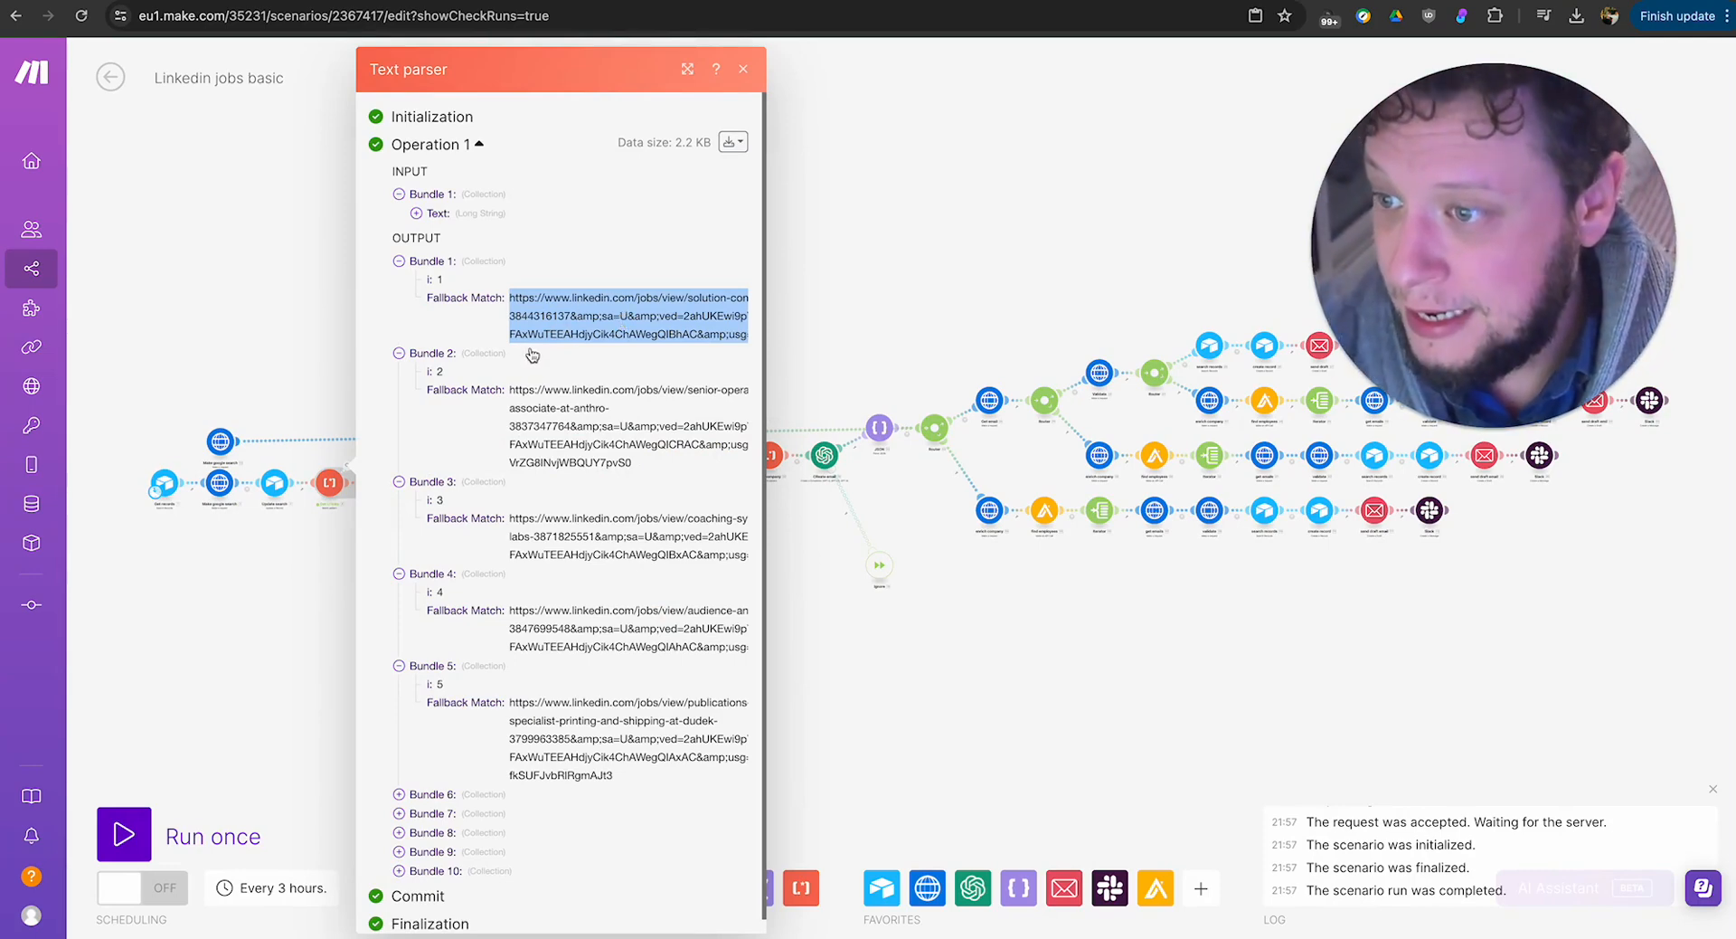
pyautogui.scroll(-1, 558, 511)
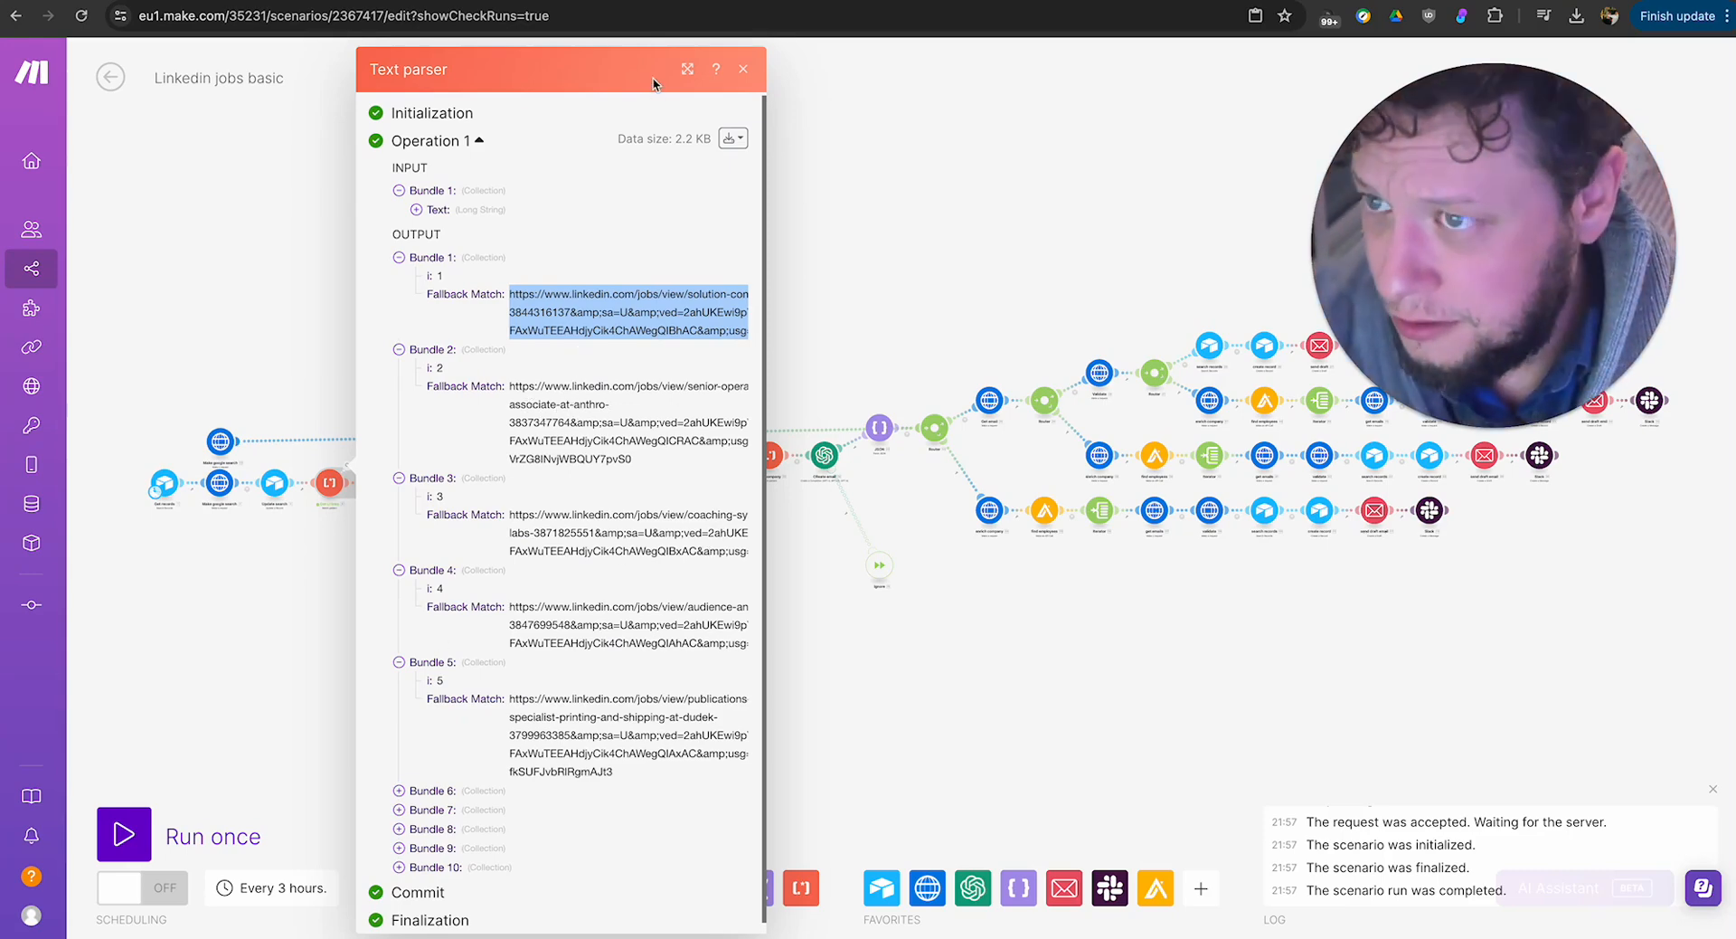
pyautogui.click(688, 69)
pyautogui.moveTo(718, 476); pyautogui.dragTo(877, 479)
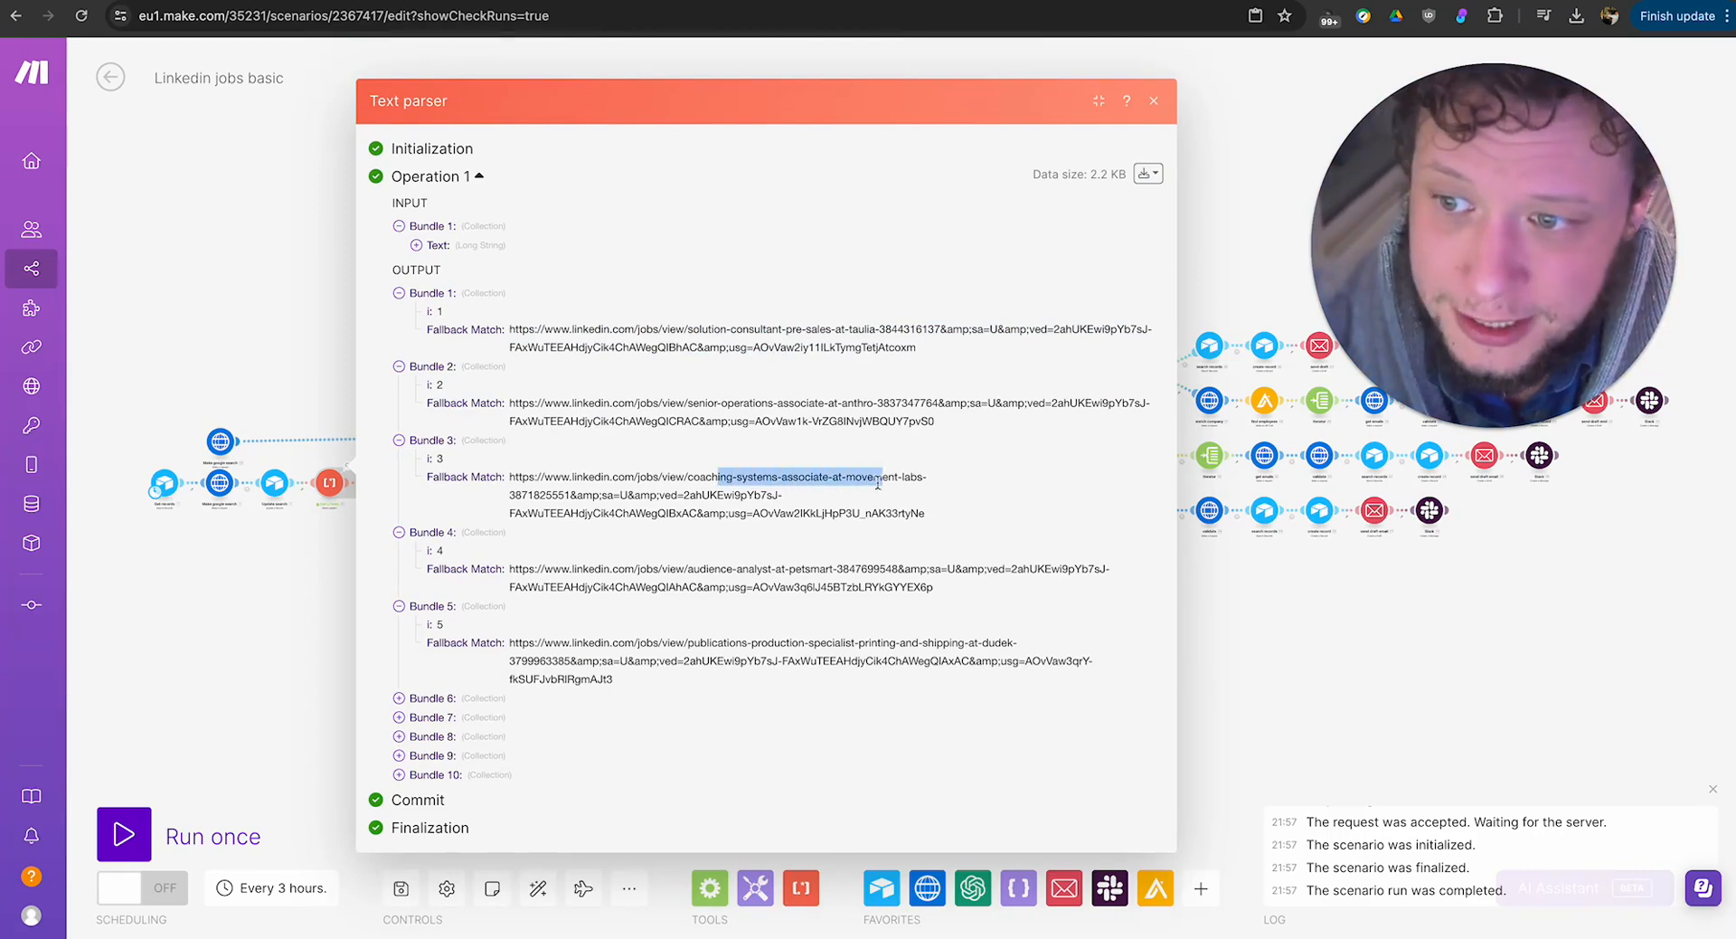
pyautogui.click(486, 698)
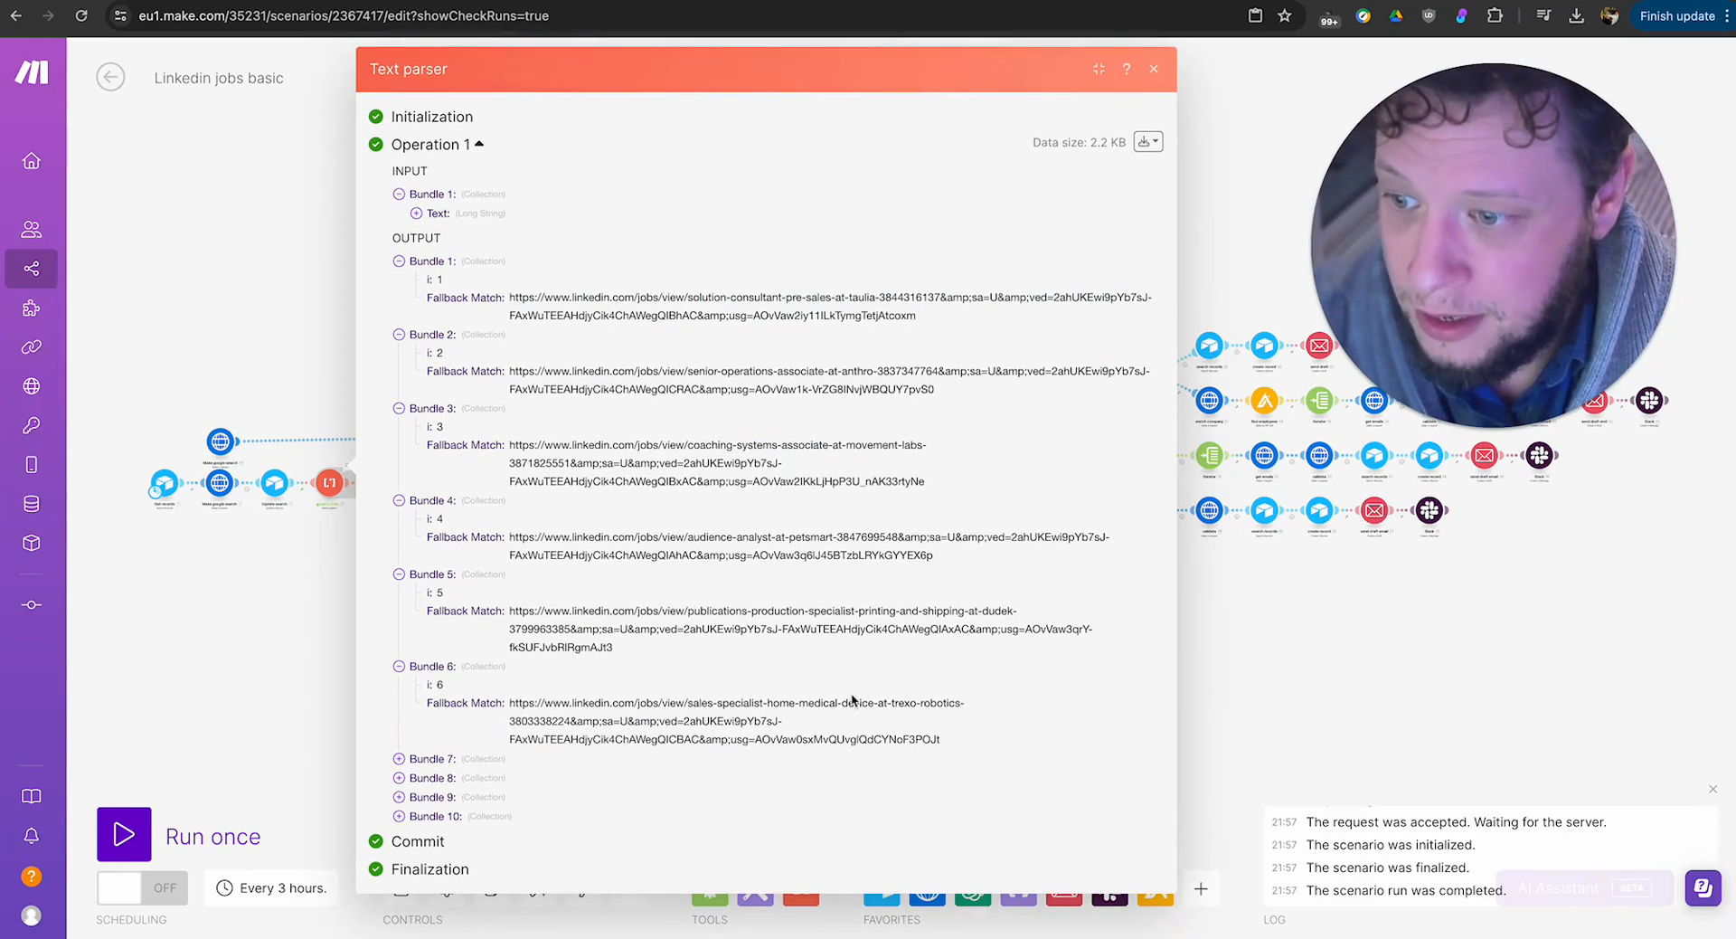
pyautogui.click(465, 759)
pyautogui.moveTo(592, 802); pyautogui.dragTo(875, 789)
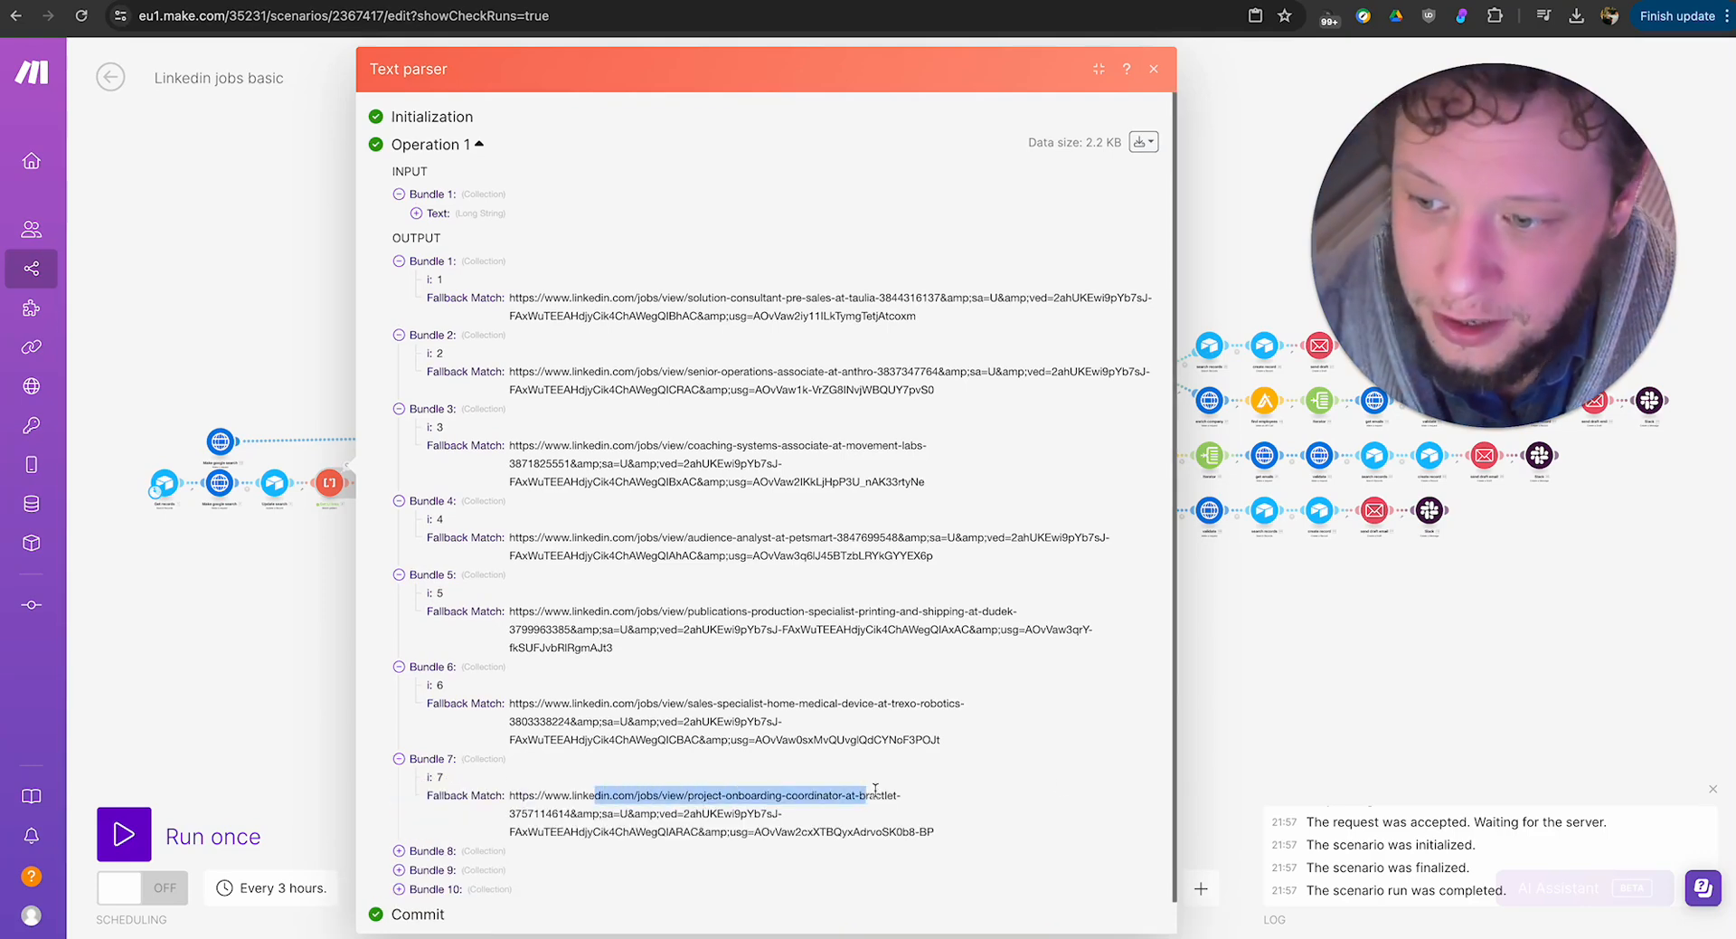
pyautogui.click(1321, 709)
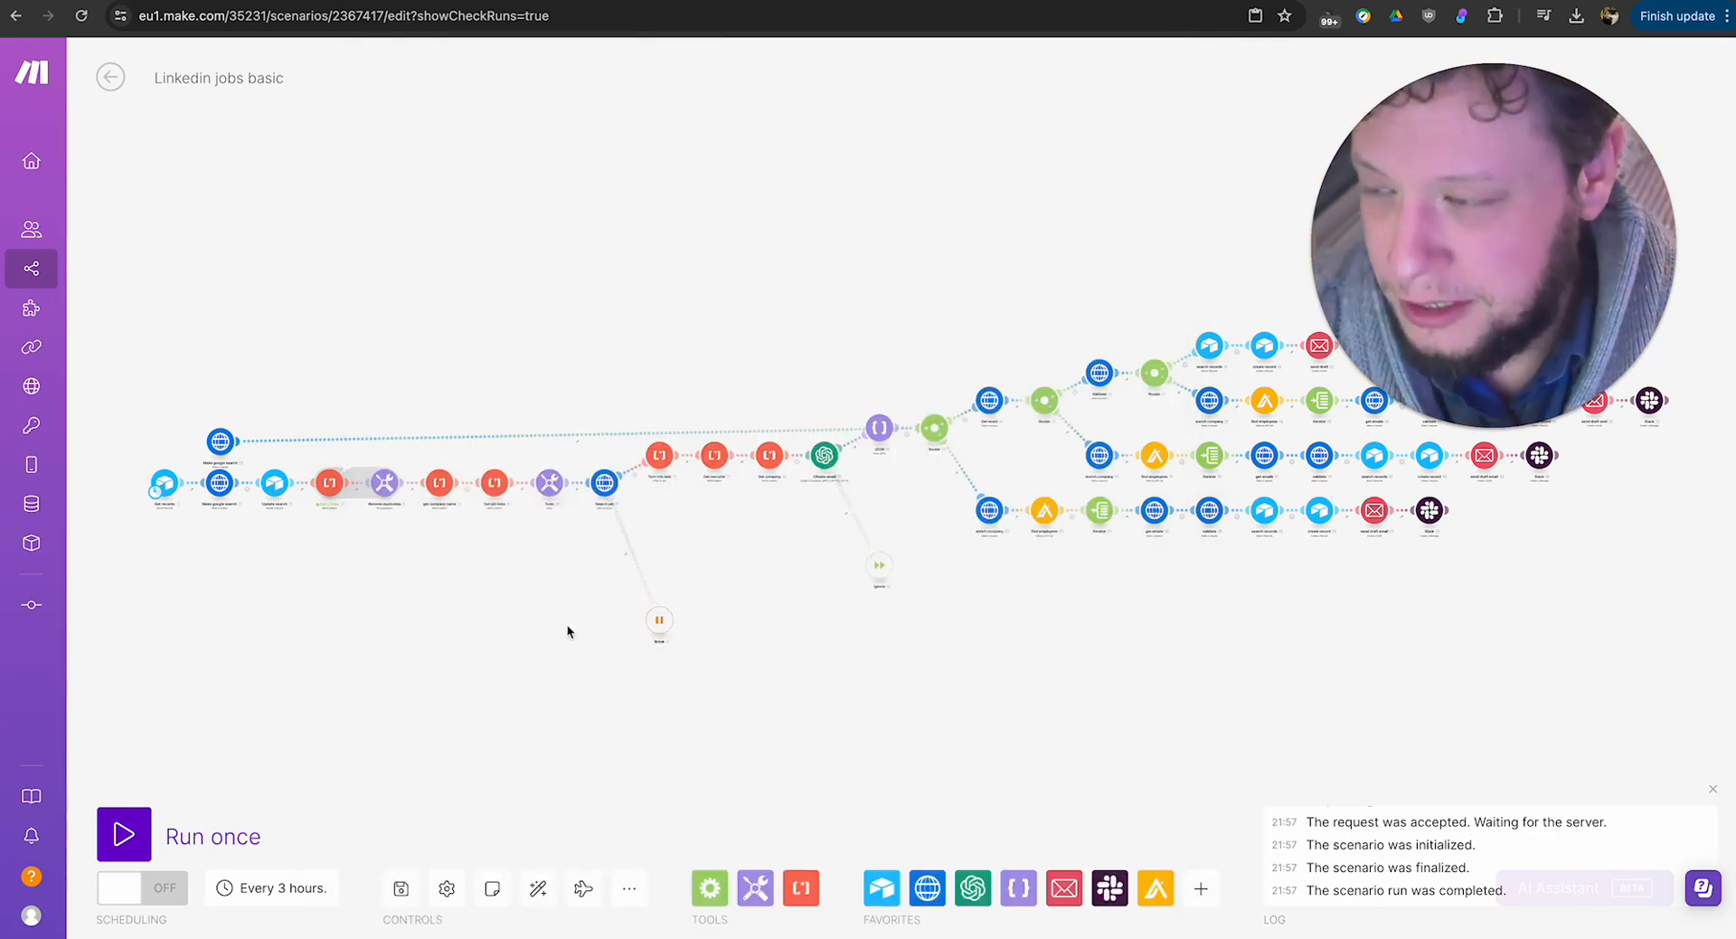
# Look at the text aggregator after Get LI links, and check the last link bundle in the parser's output.
pyautogui.click(384, 482)
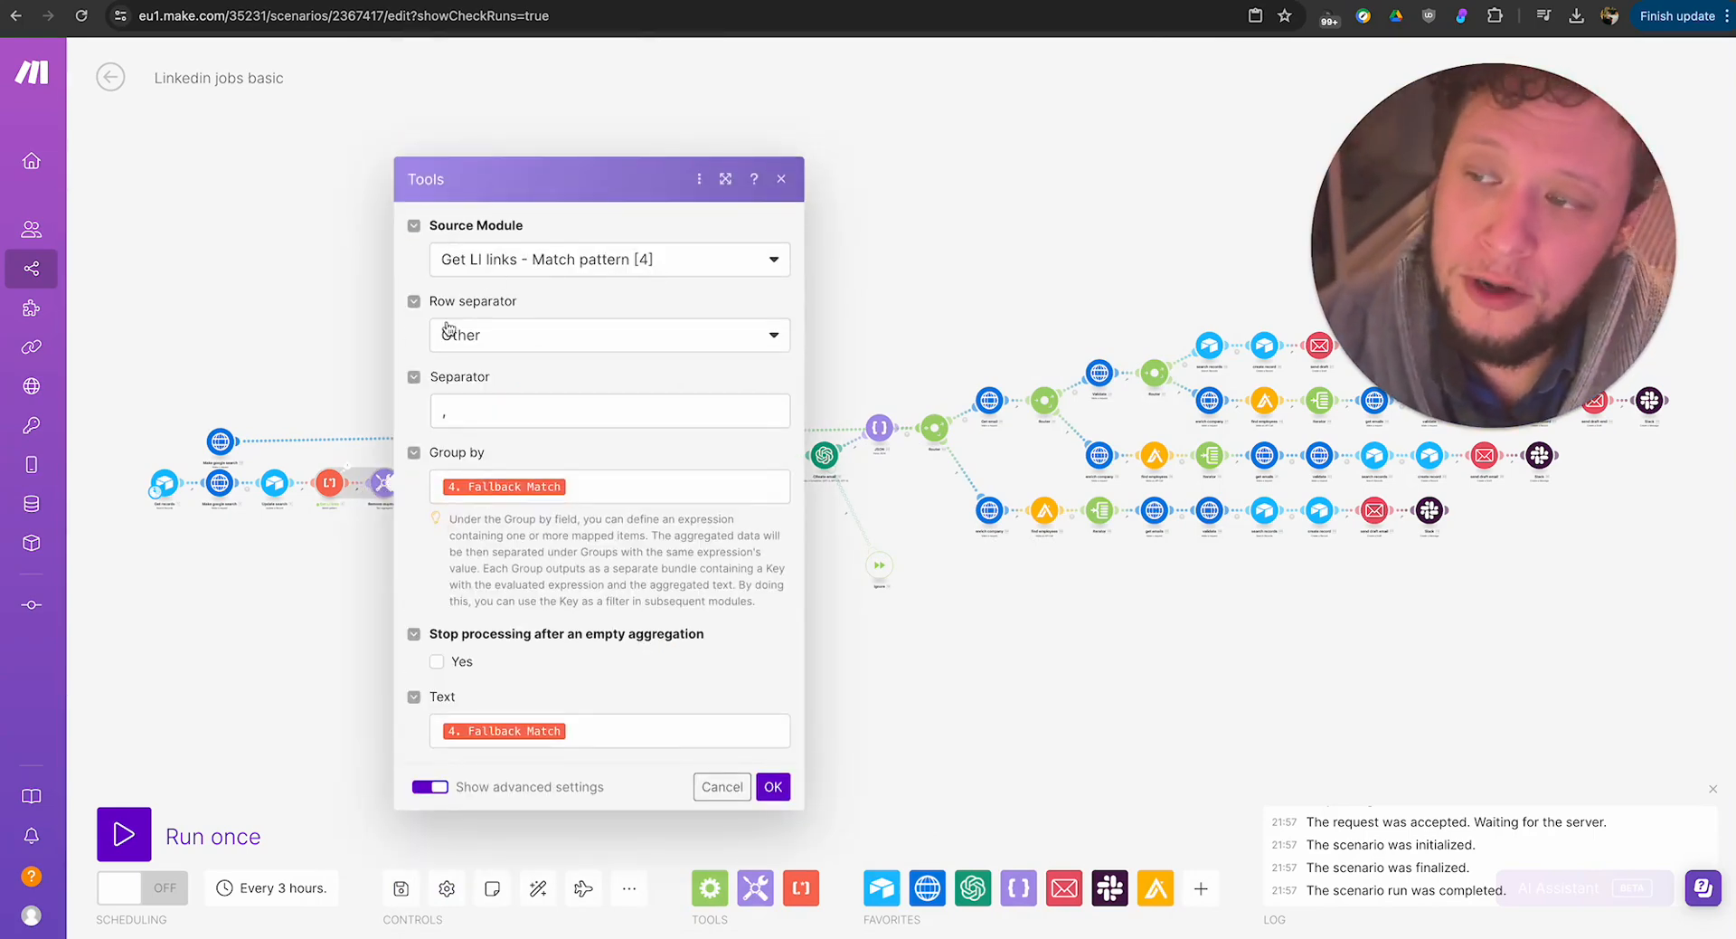
pyautogui.click(355, 474)
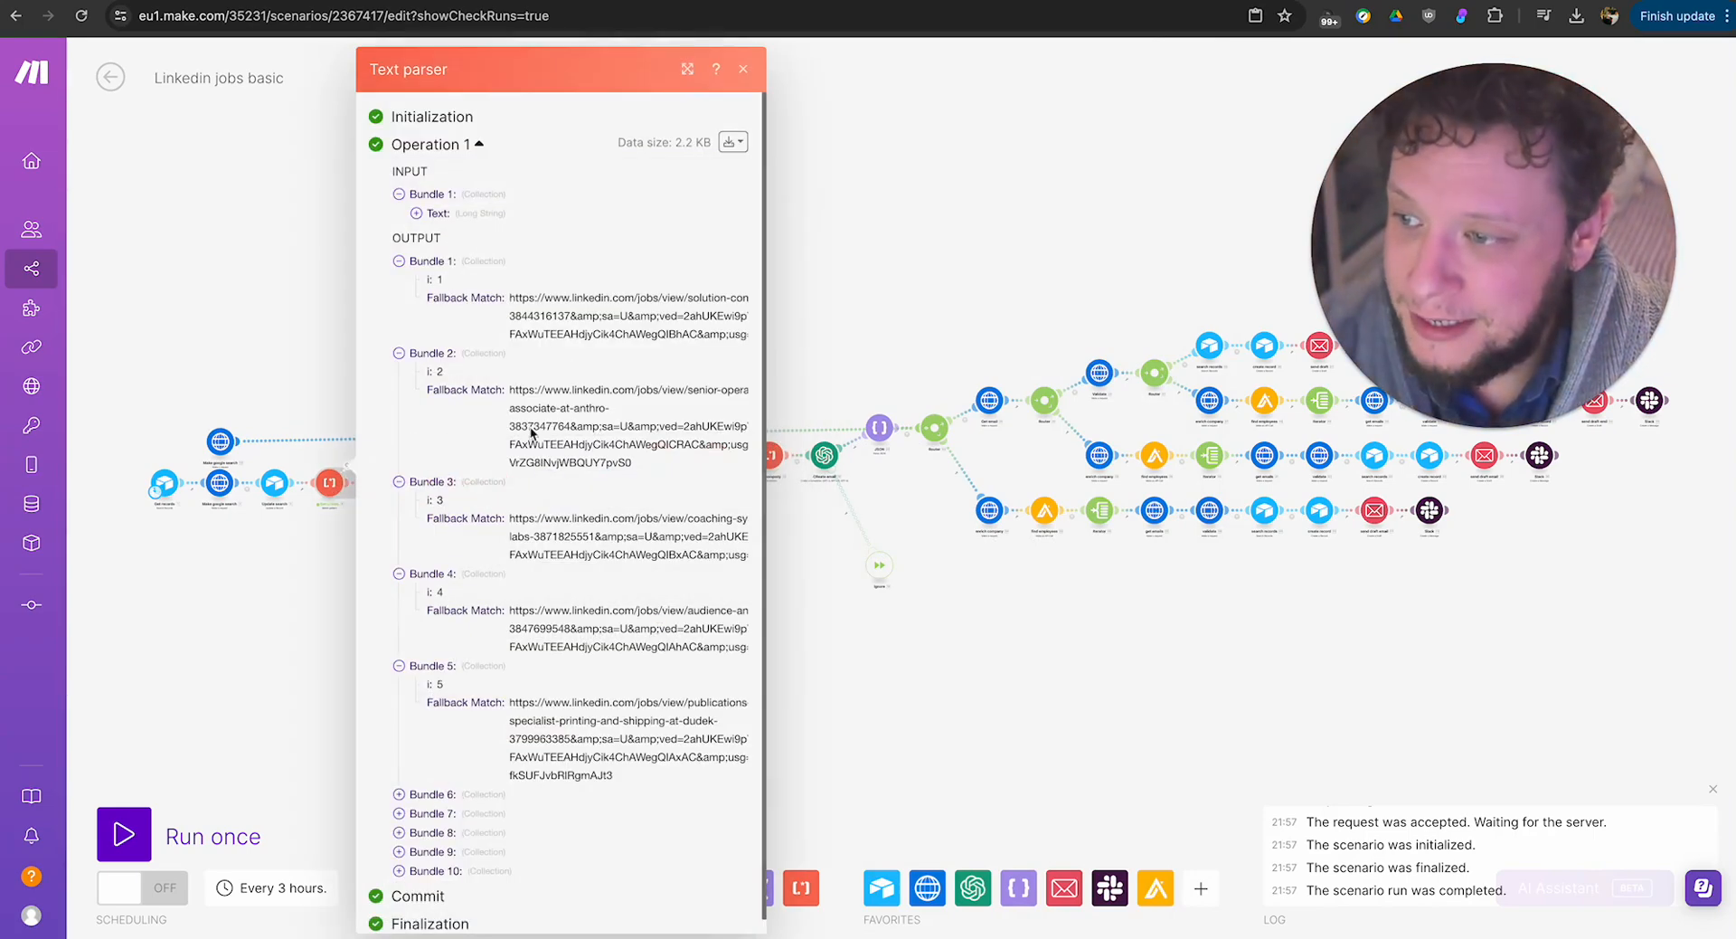
pyautogui.scroll(-1, 425, 859)
pyautogui.click(440, 857)
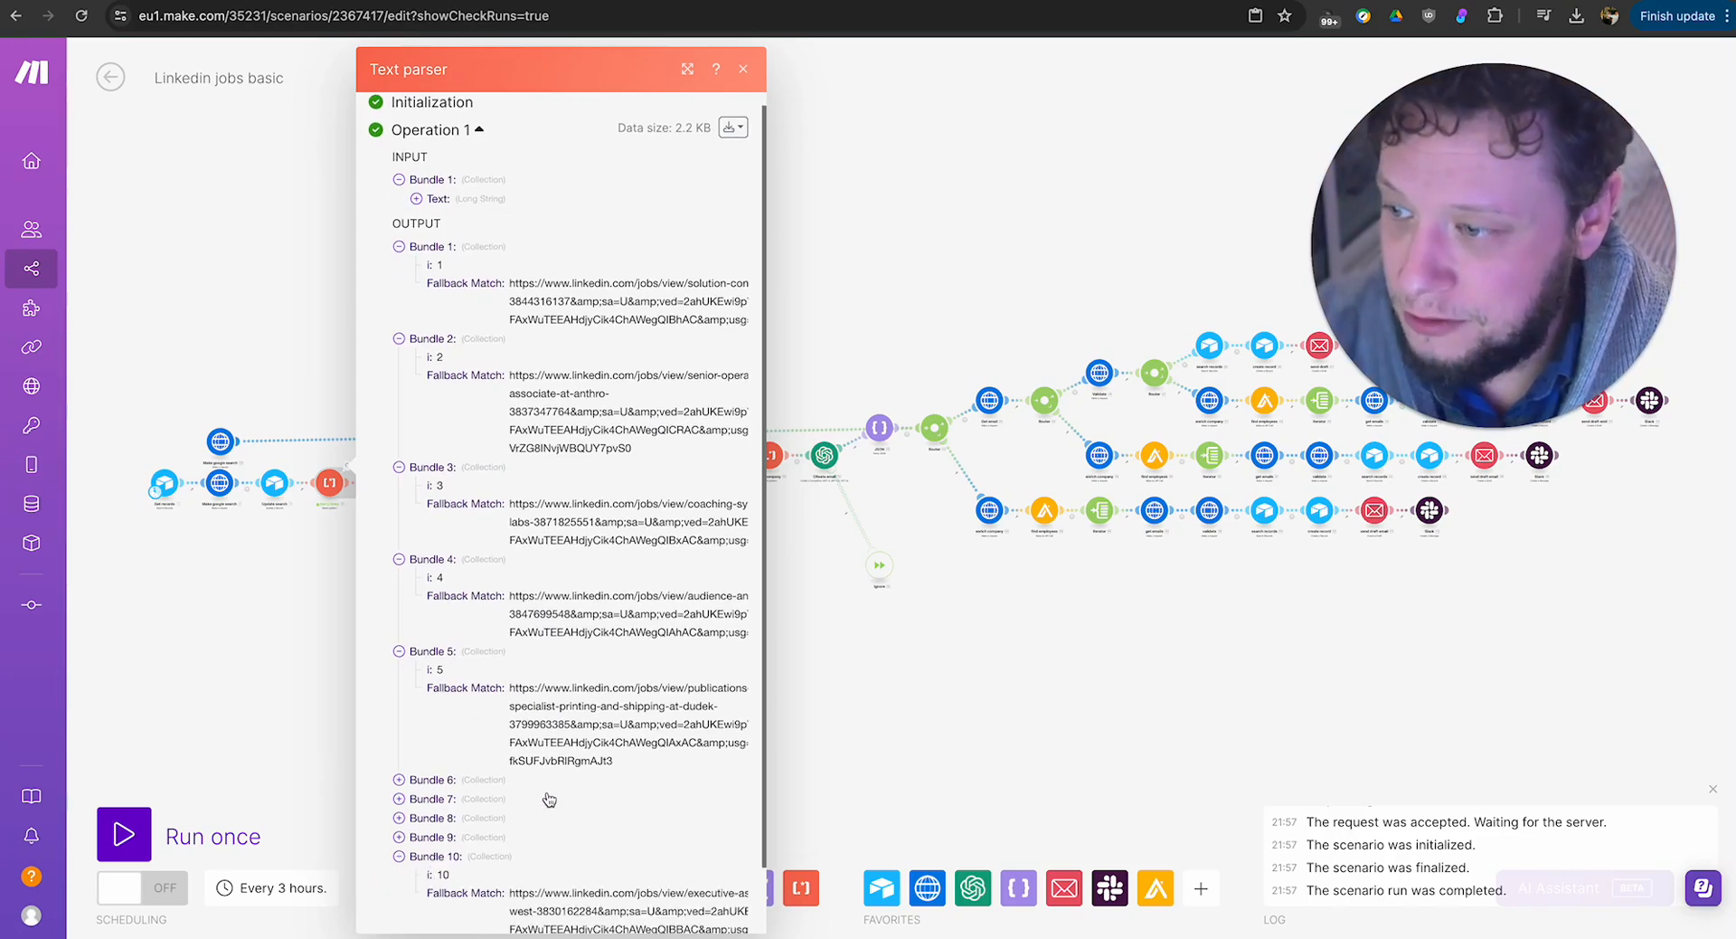
pyautogui.scroll(-1, 548, 799)
pyautogui.click(893, 735)
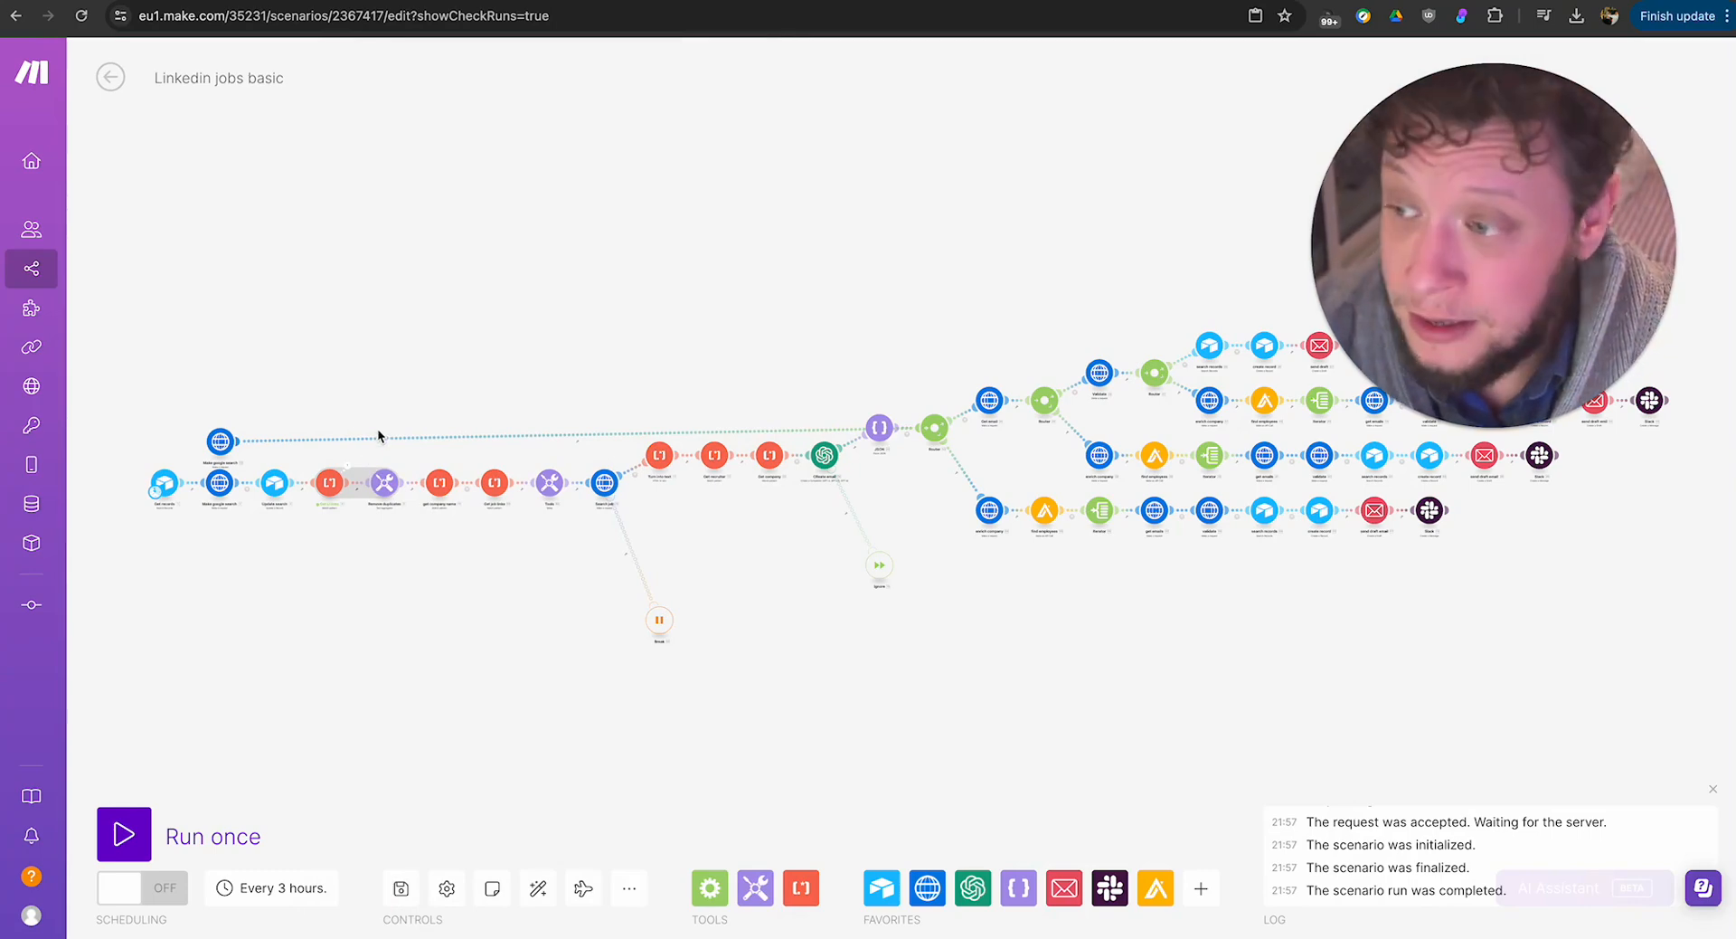
# Review how the text aggregator groups links by Fallback Match, and open the settings of the text parser that follows it.
pyautogui.click(385, 488)
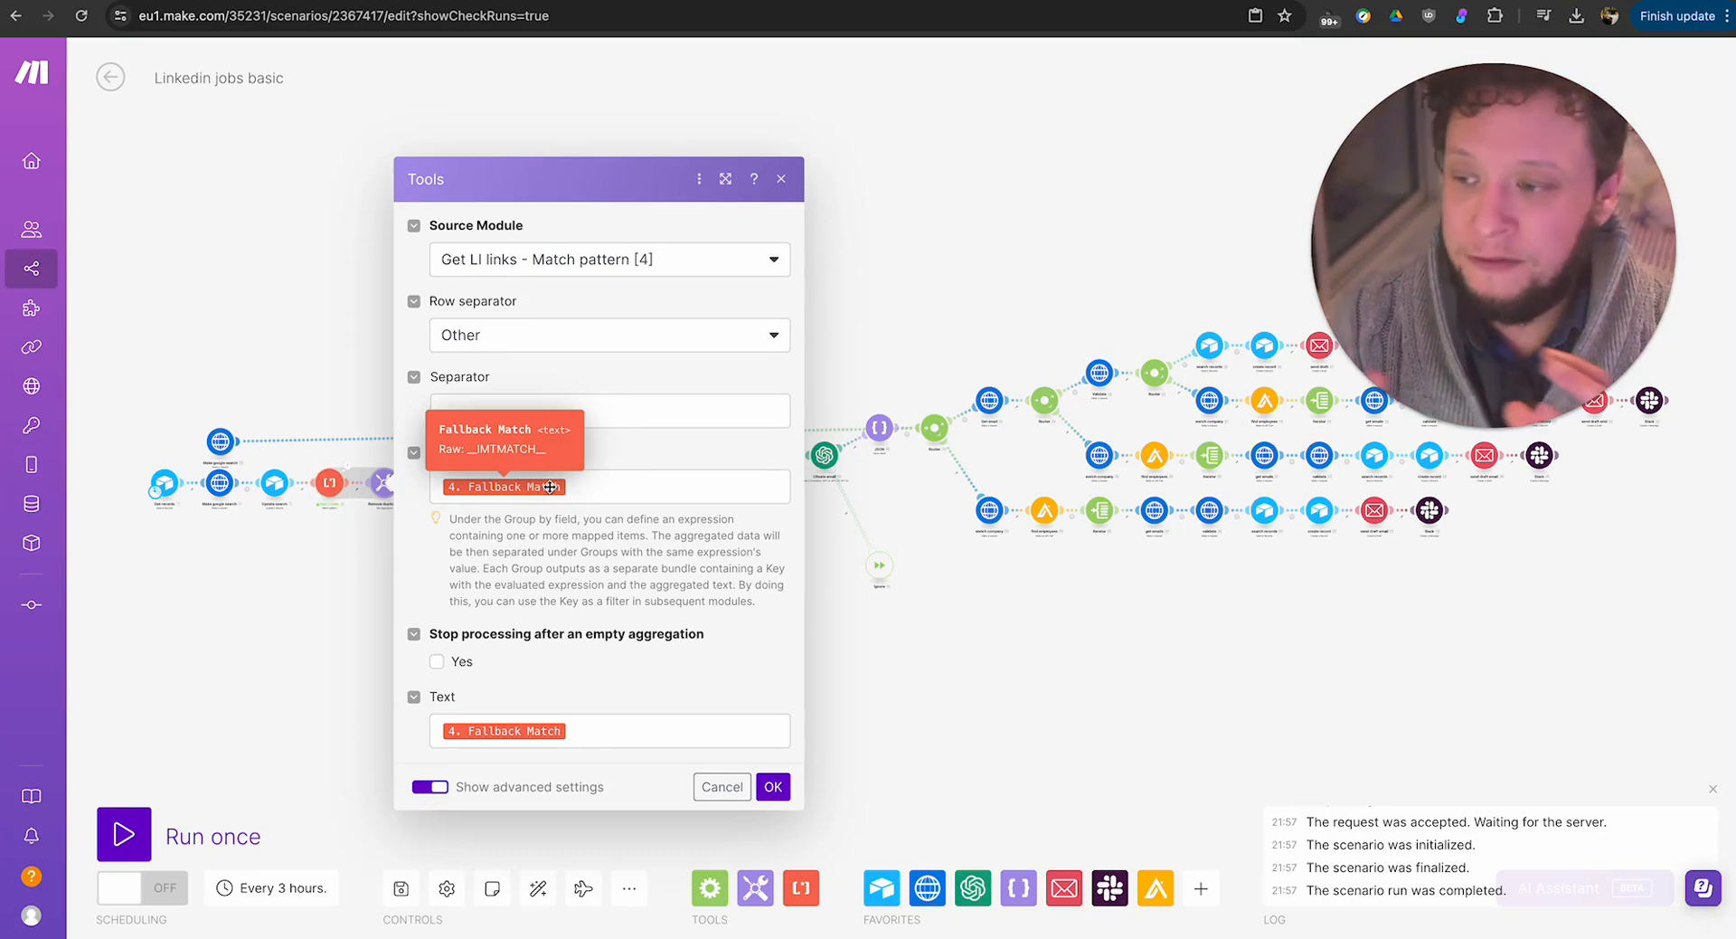
pyautogui.click(782, 180)
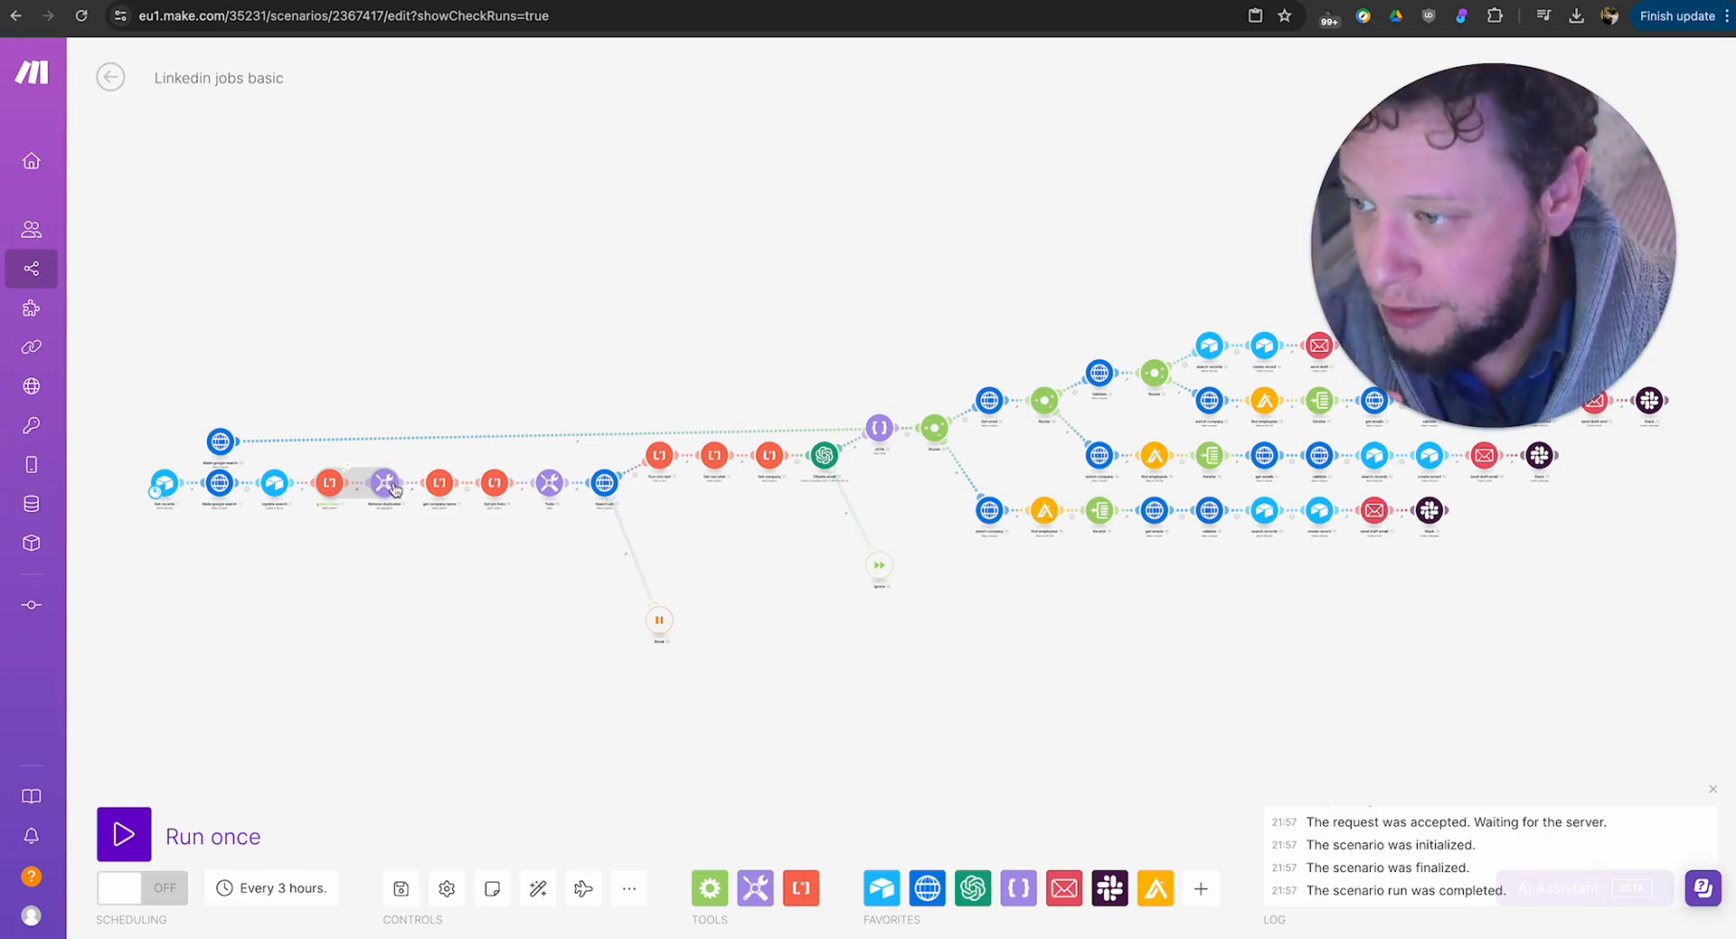
pyautogui.click(441, 485)
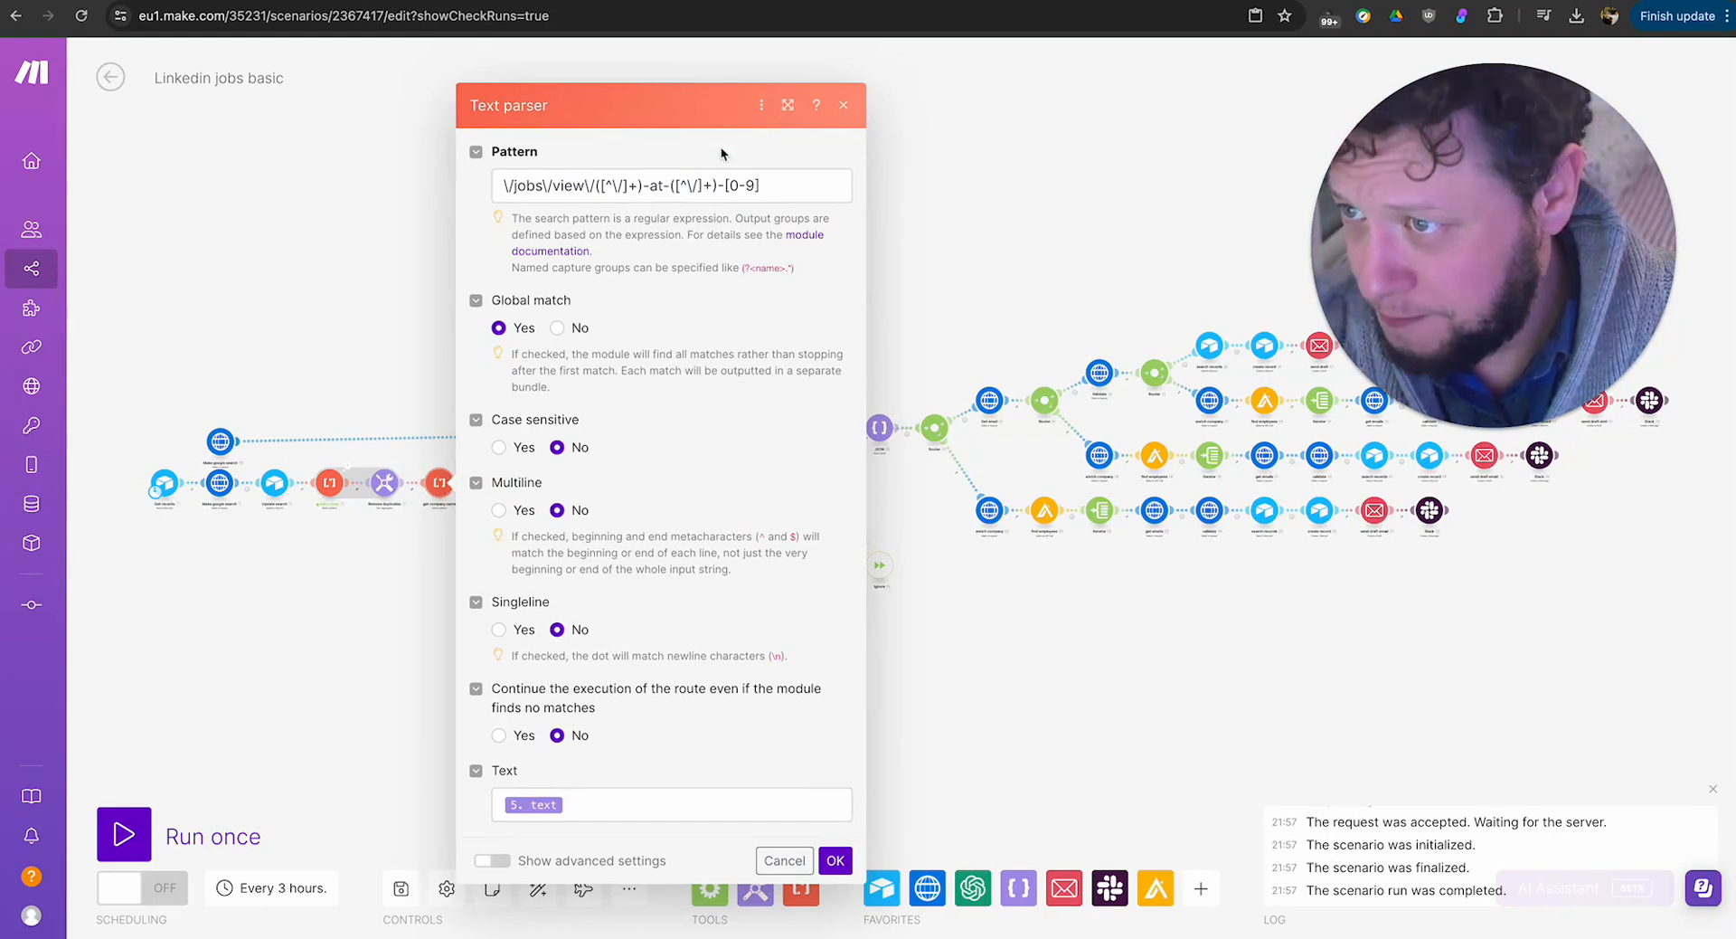
# Examine the Pattern of the get company name text parser, focusing on the "-at-" part between its two capture groups.
pyautogui.tripleClick(642, 184)
pyautogui.click(411, 547)
pyautogui.scroll(10, 416, 535)
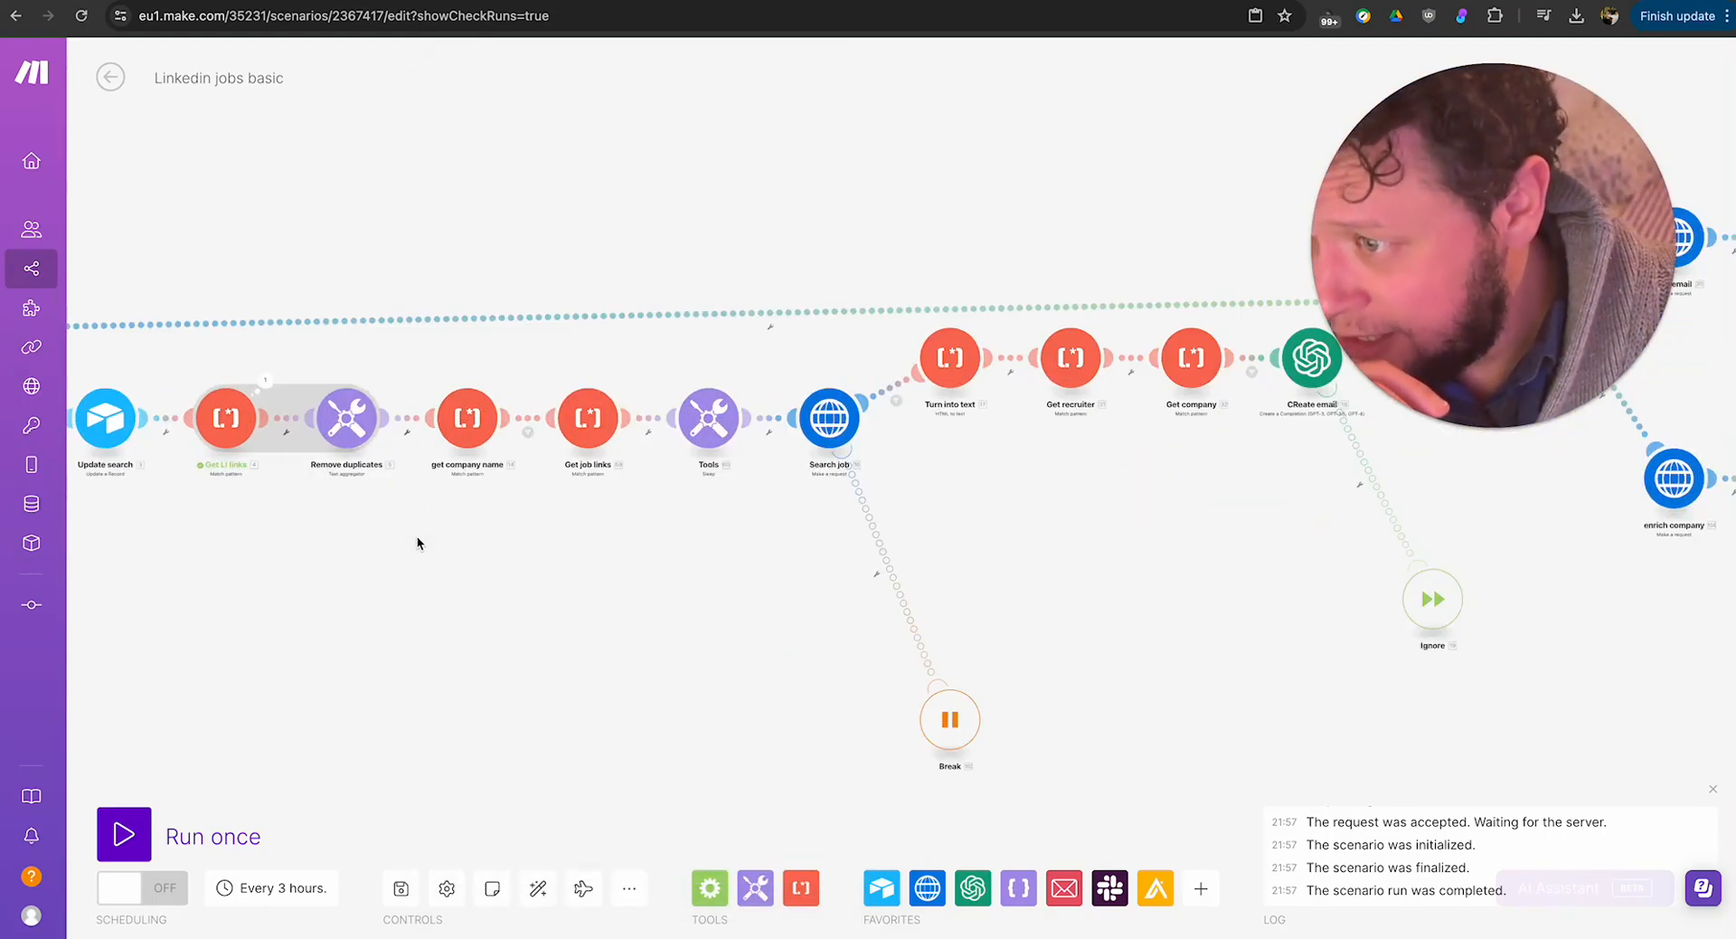
pyautogui.click(485, 352)
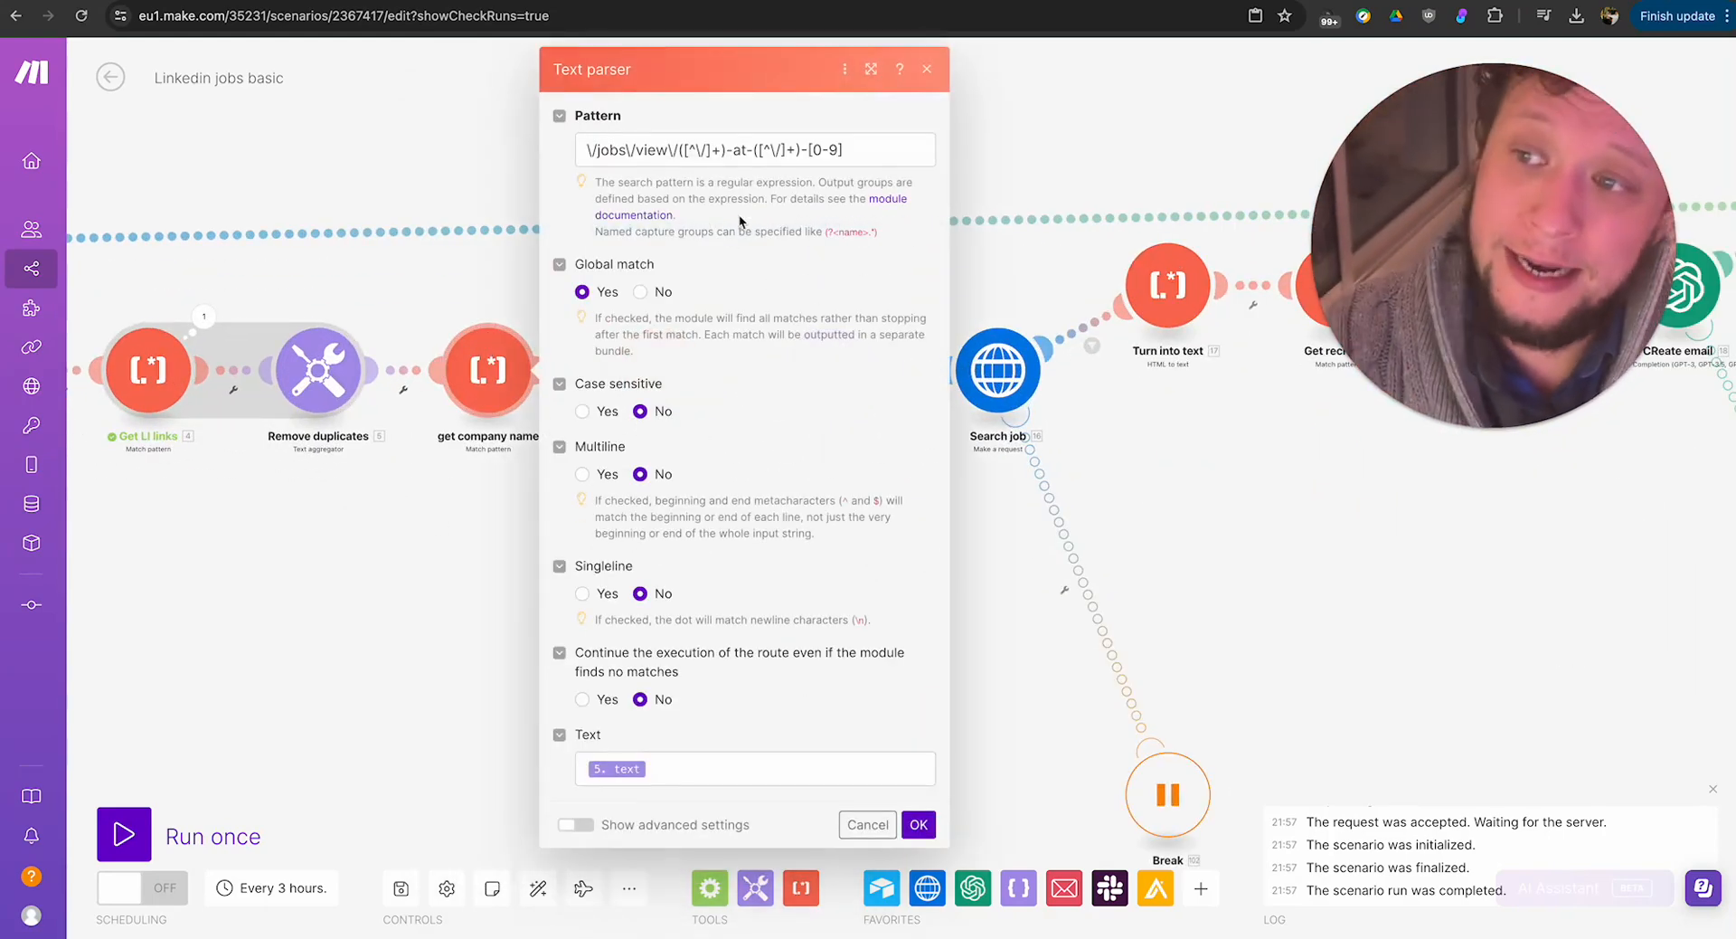
pyautogui.moveTo(727, 150); pyautogui.dragTo(745, 149)
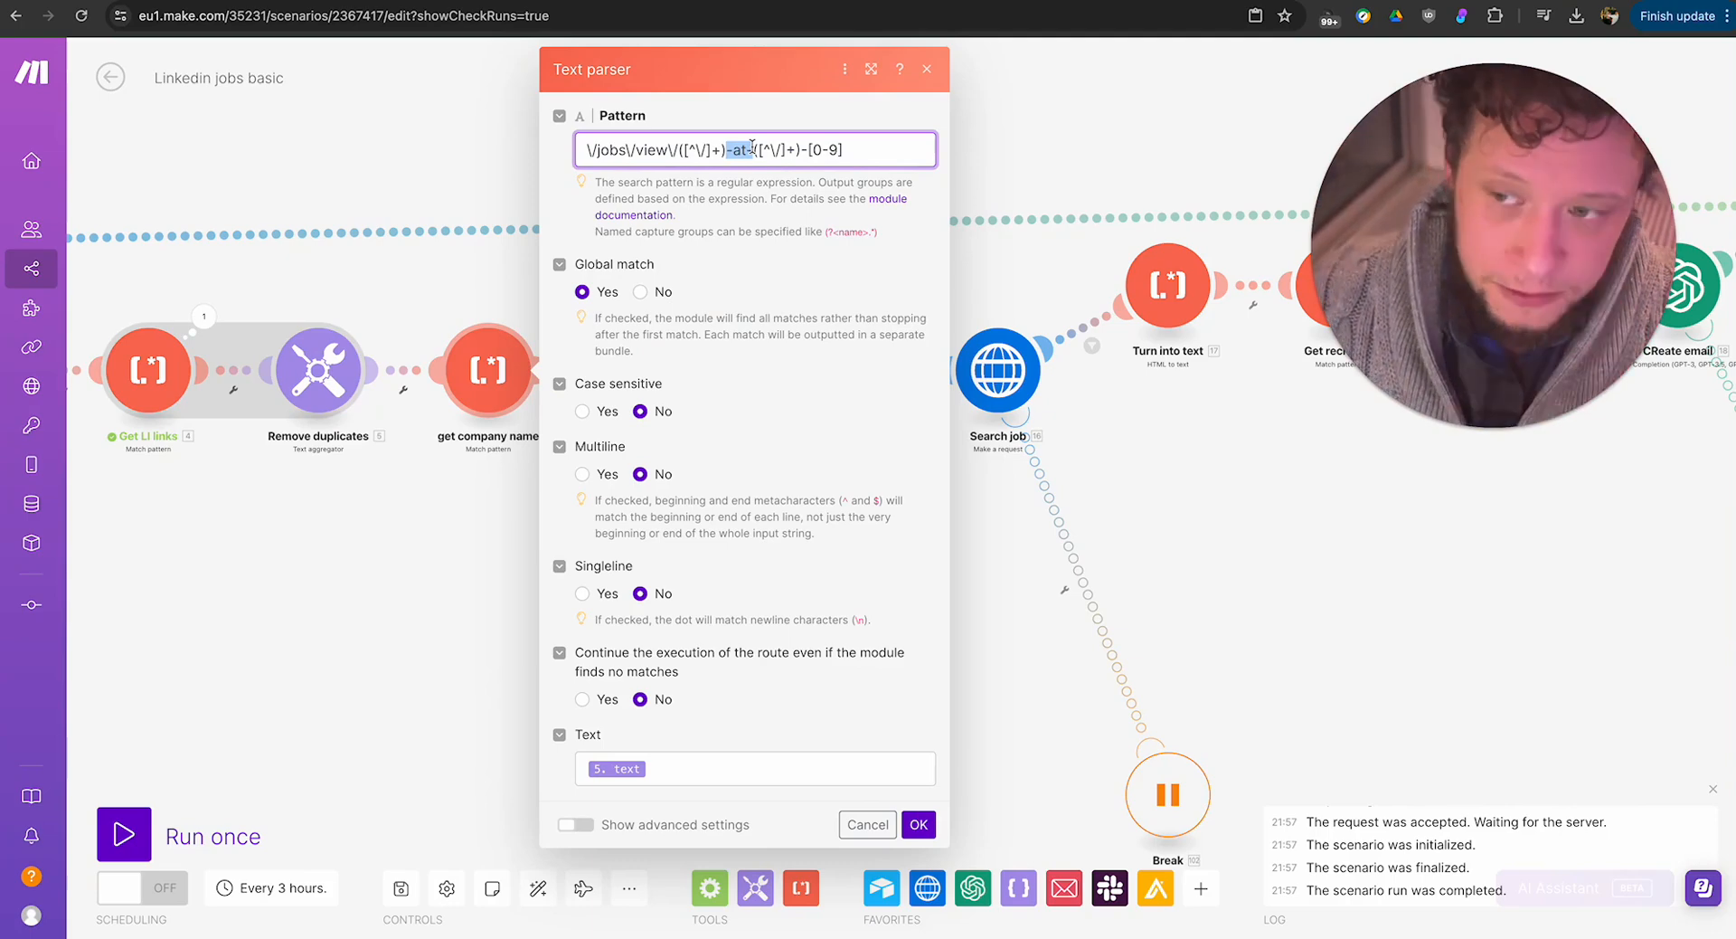
# Run only the get company name text parser, using the first LinkedIn job link from Get LI links' output as its text.
pyautogui.click(203, 316)
pyautogui.tripleClick(422, 316)
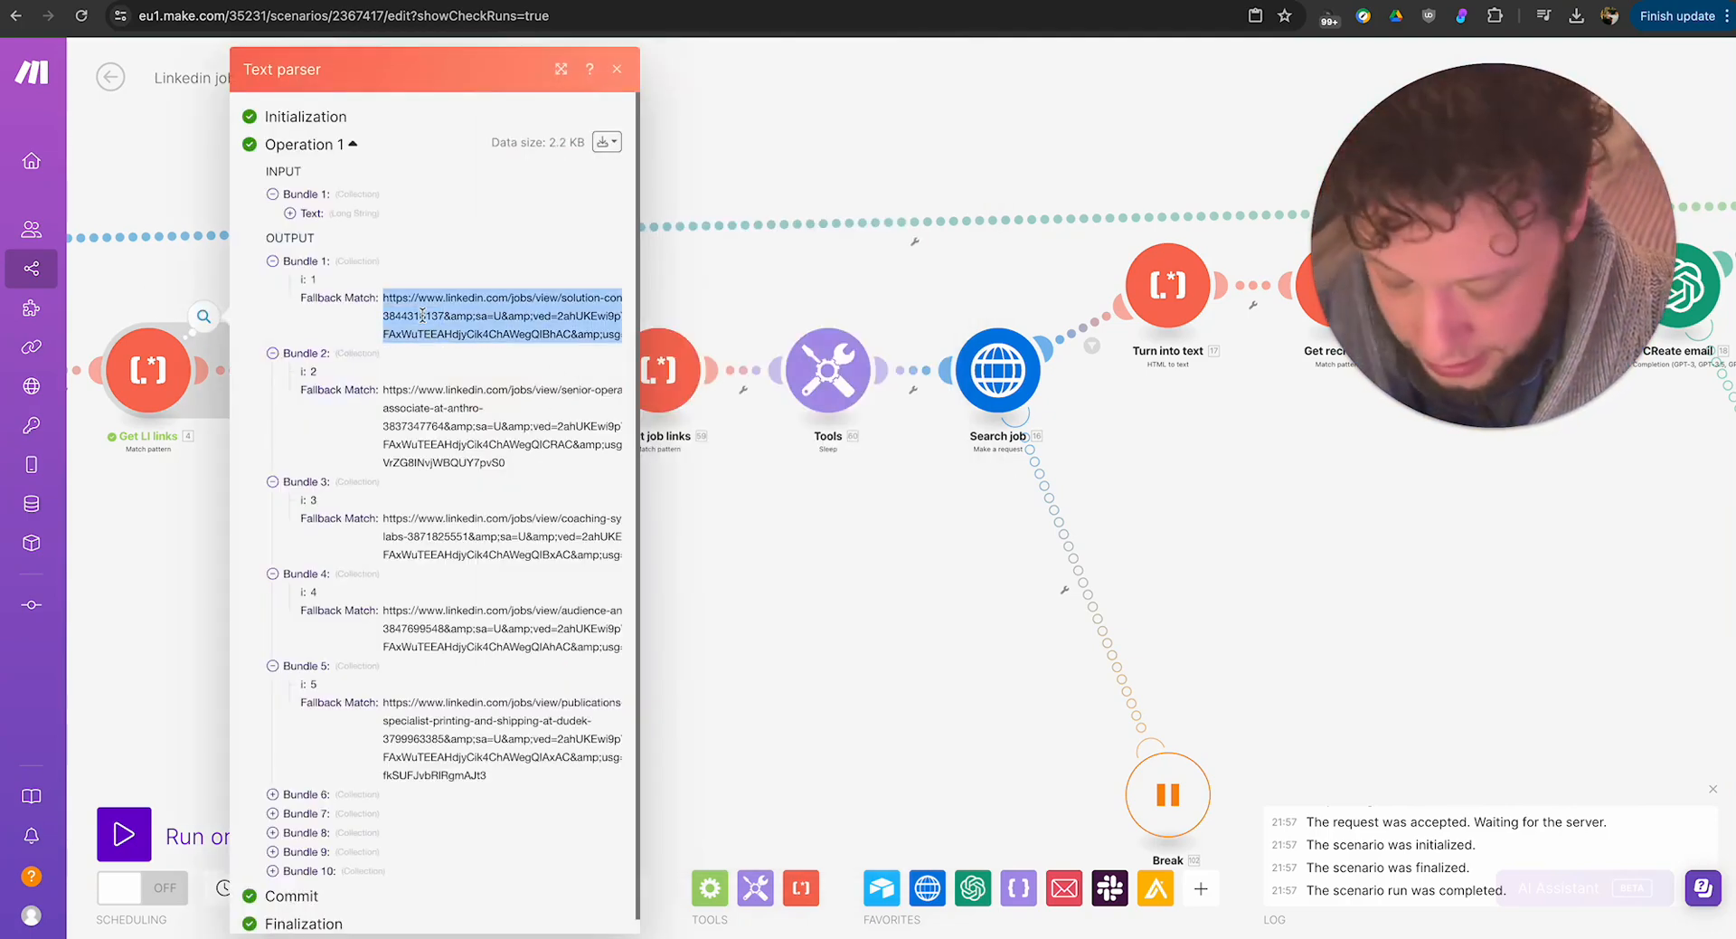
pyautogui.click(777, 500)
pyautogui.rightClick(496, 382)
pyautogui.click(551, 431)
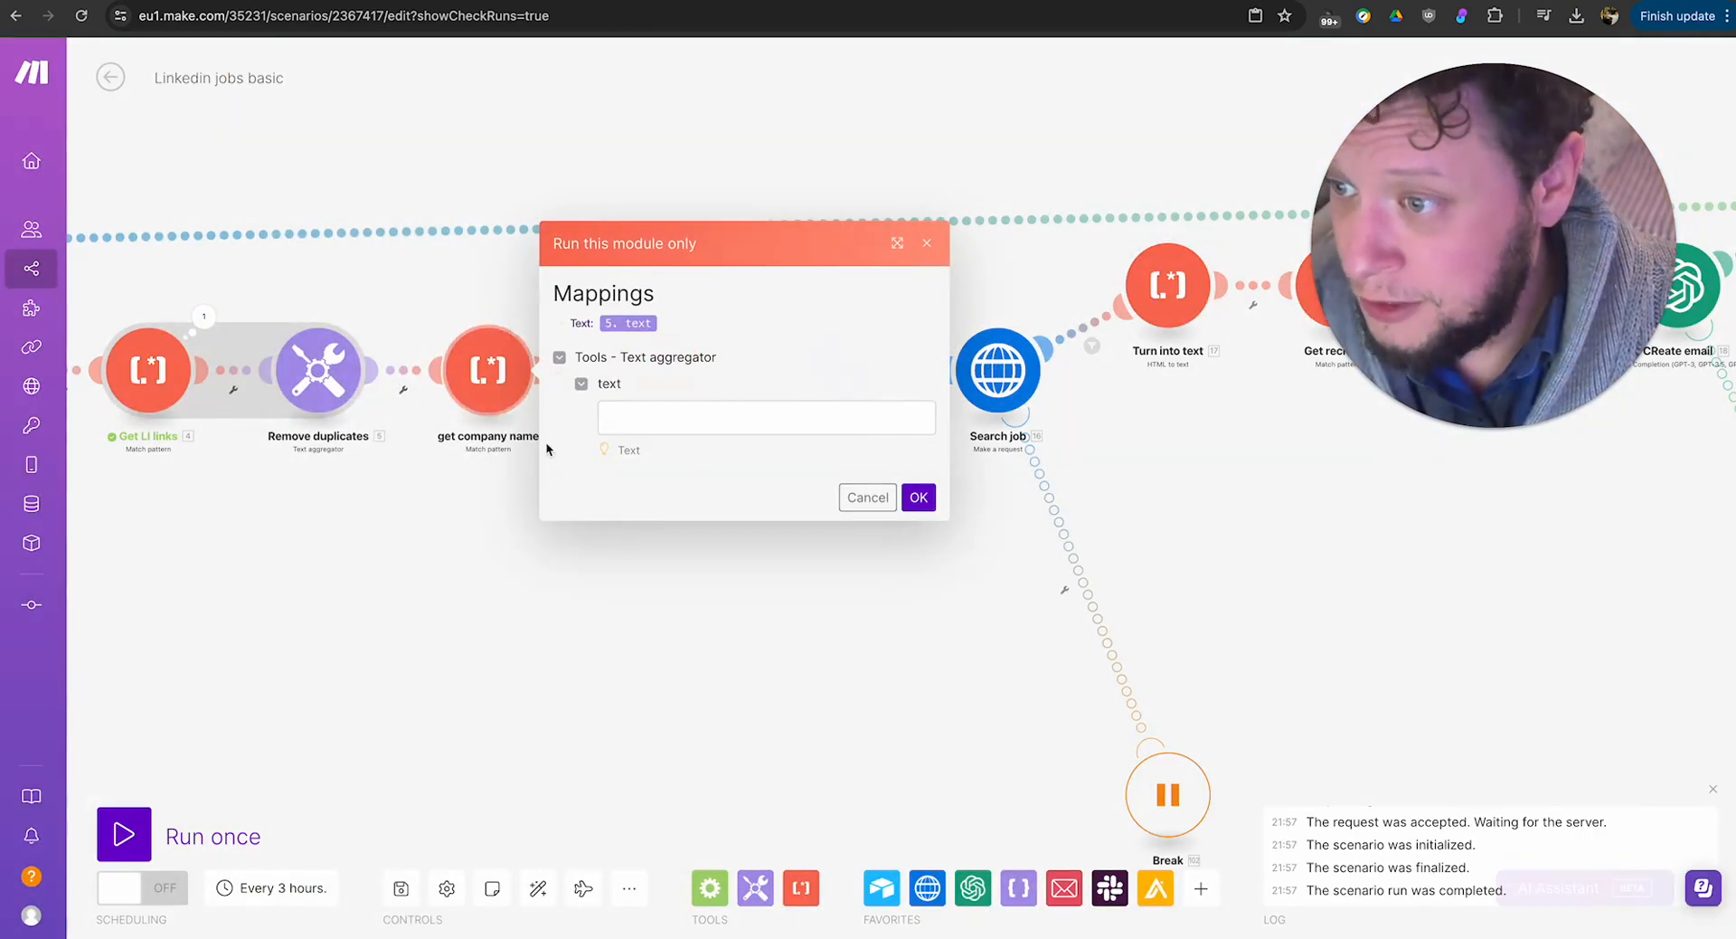
pyautogui.click(667, 425)
pyautogui.hotkey('ctrl', 'v')
pyautogui.click(918, 496)
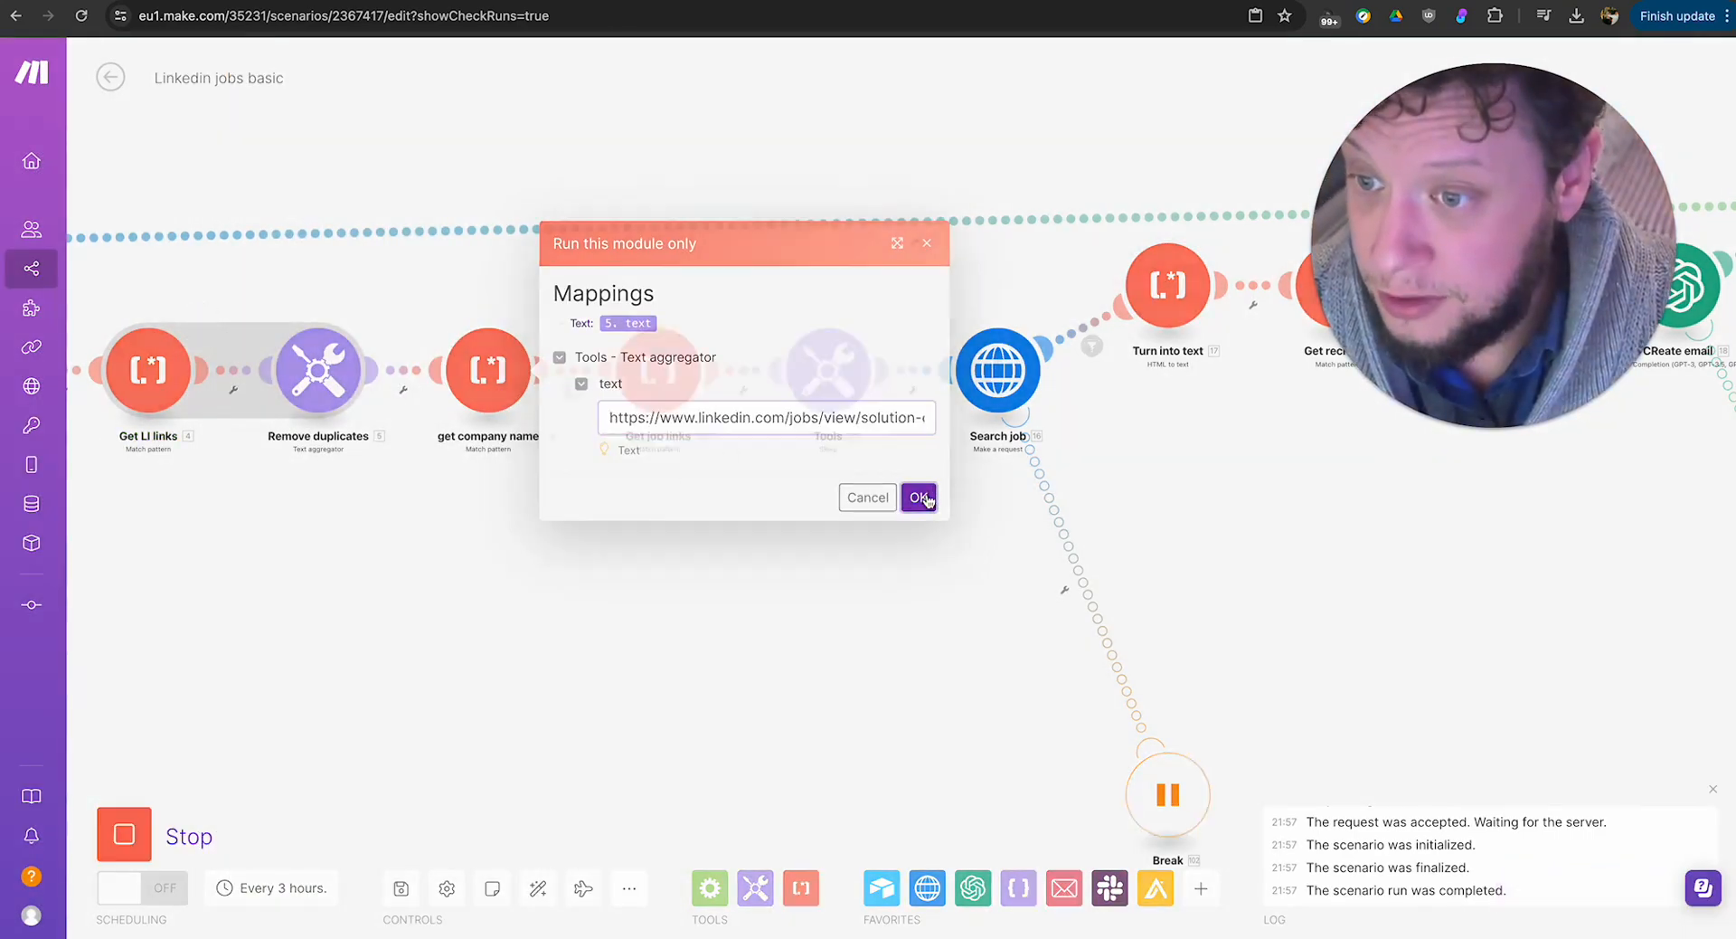
# Check the job title in $1 and the company name in $2 of the get company name parser's output, and close it.
pyautogui.scroll(-5, 495, 447)
pyautogui.scroll(3, 504, 522)
pyautogui.click(431, 432)
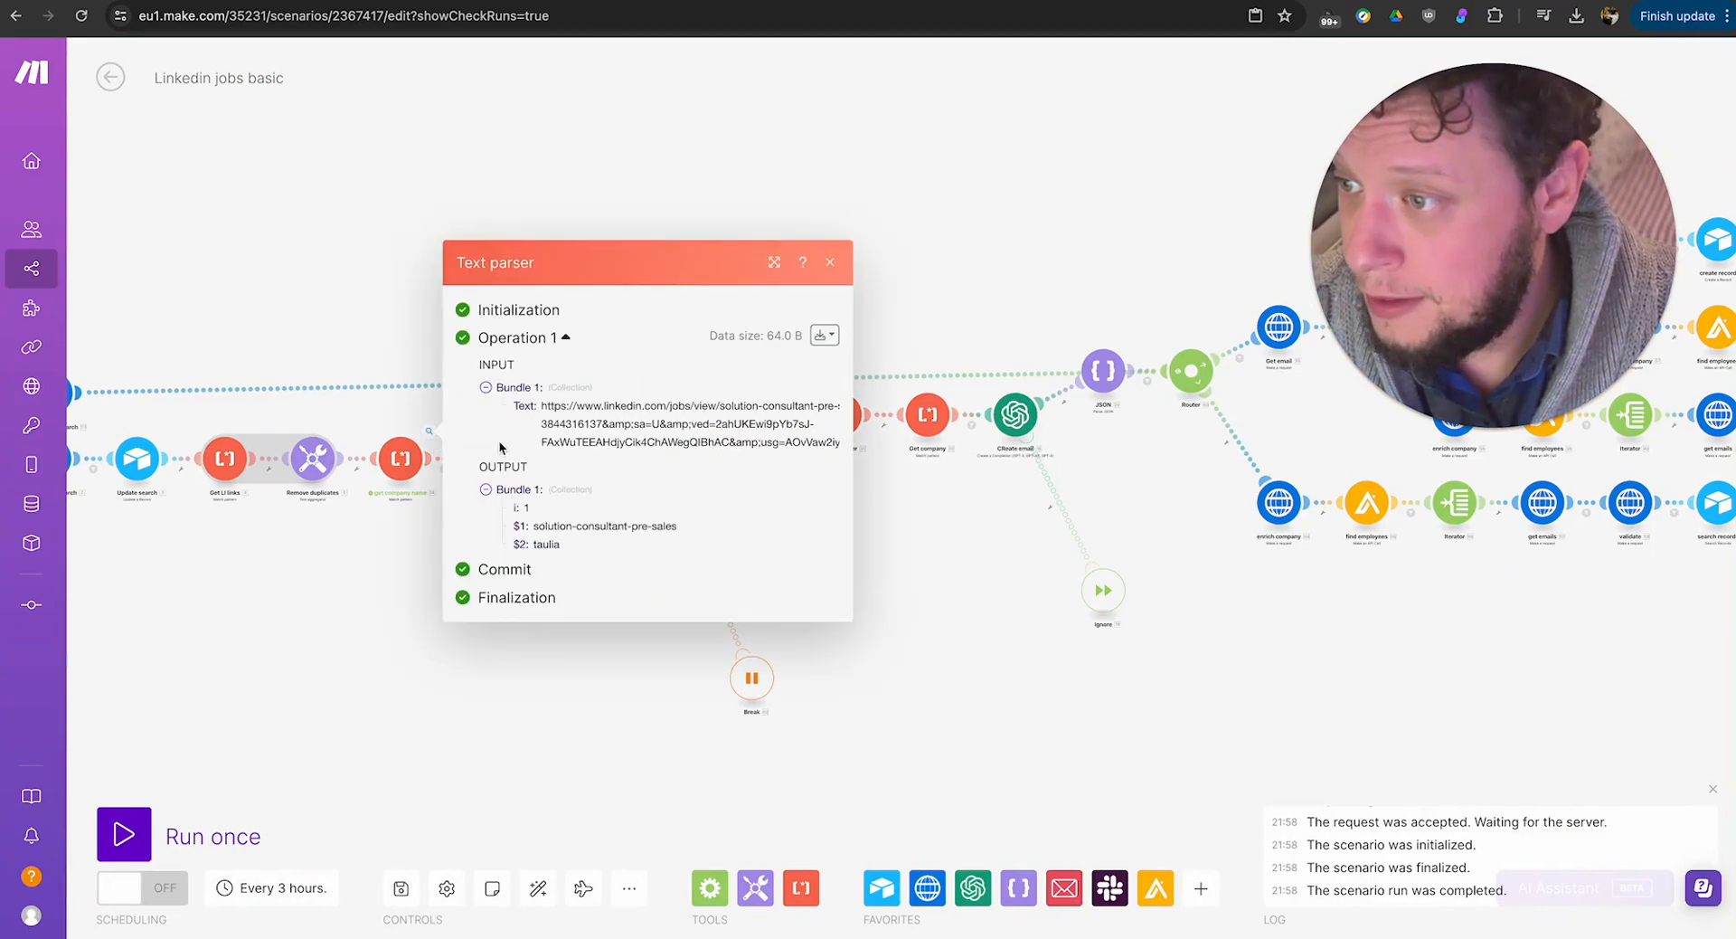
pyautogui.moveTo(533, 526); pyautogui.dragTo(694, 536)
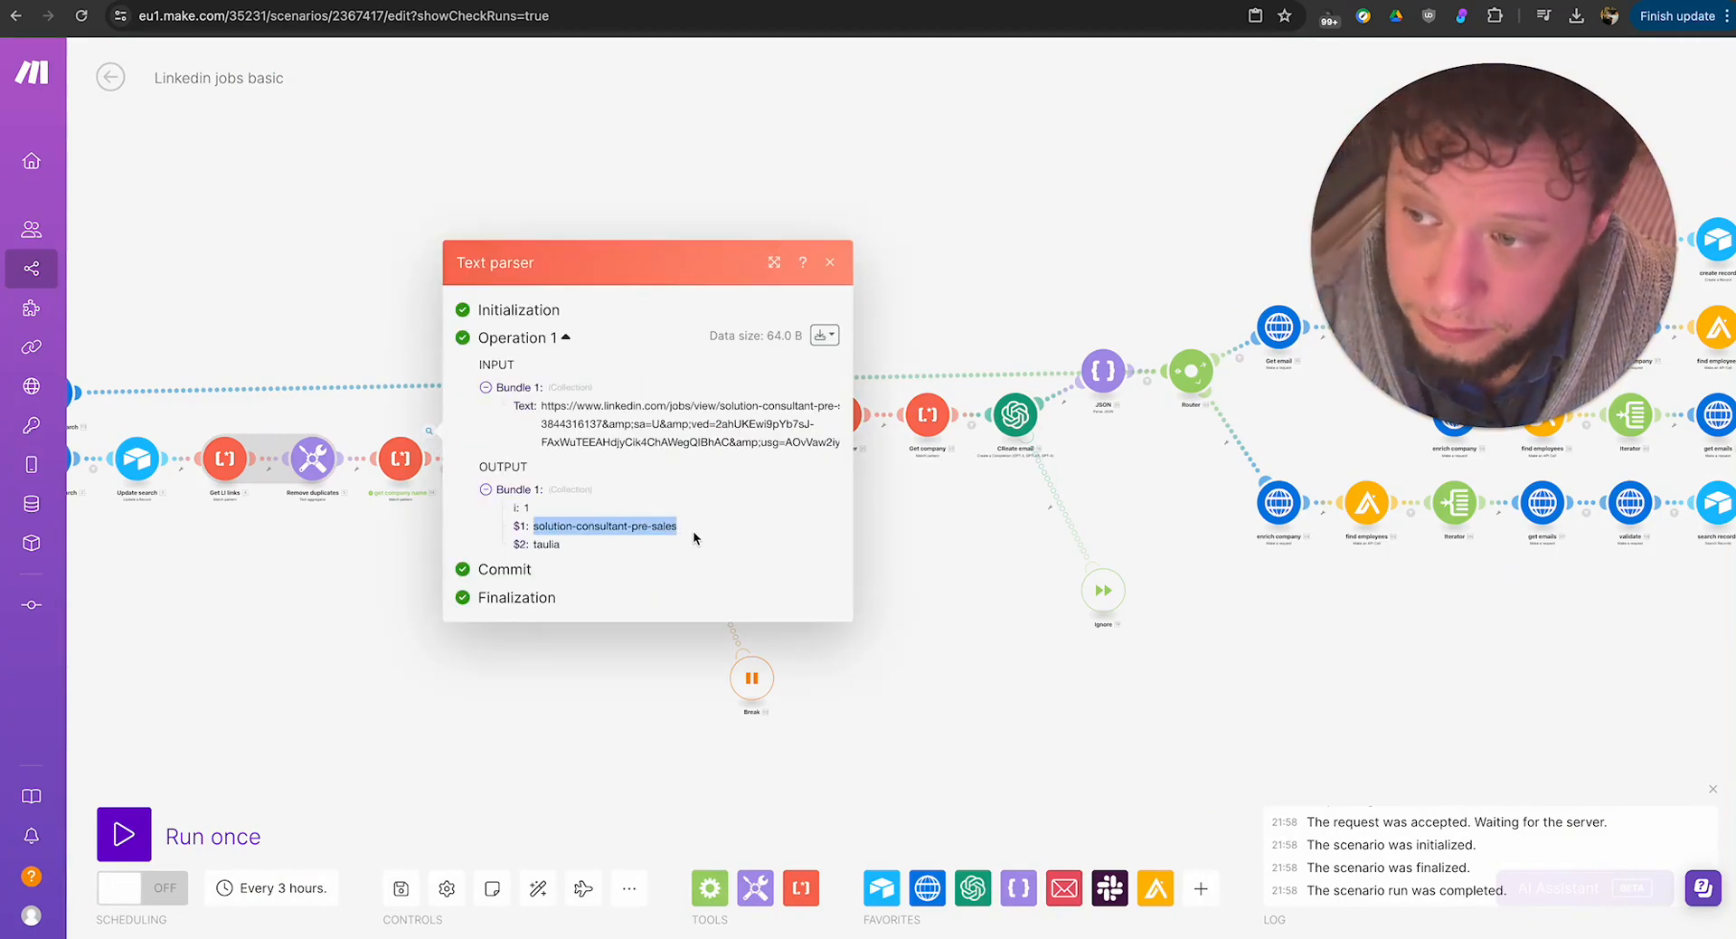
pyautogui.moveTo(533, 545); pyautogui.dragTo(590, 549)
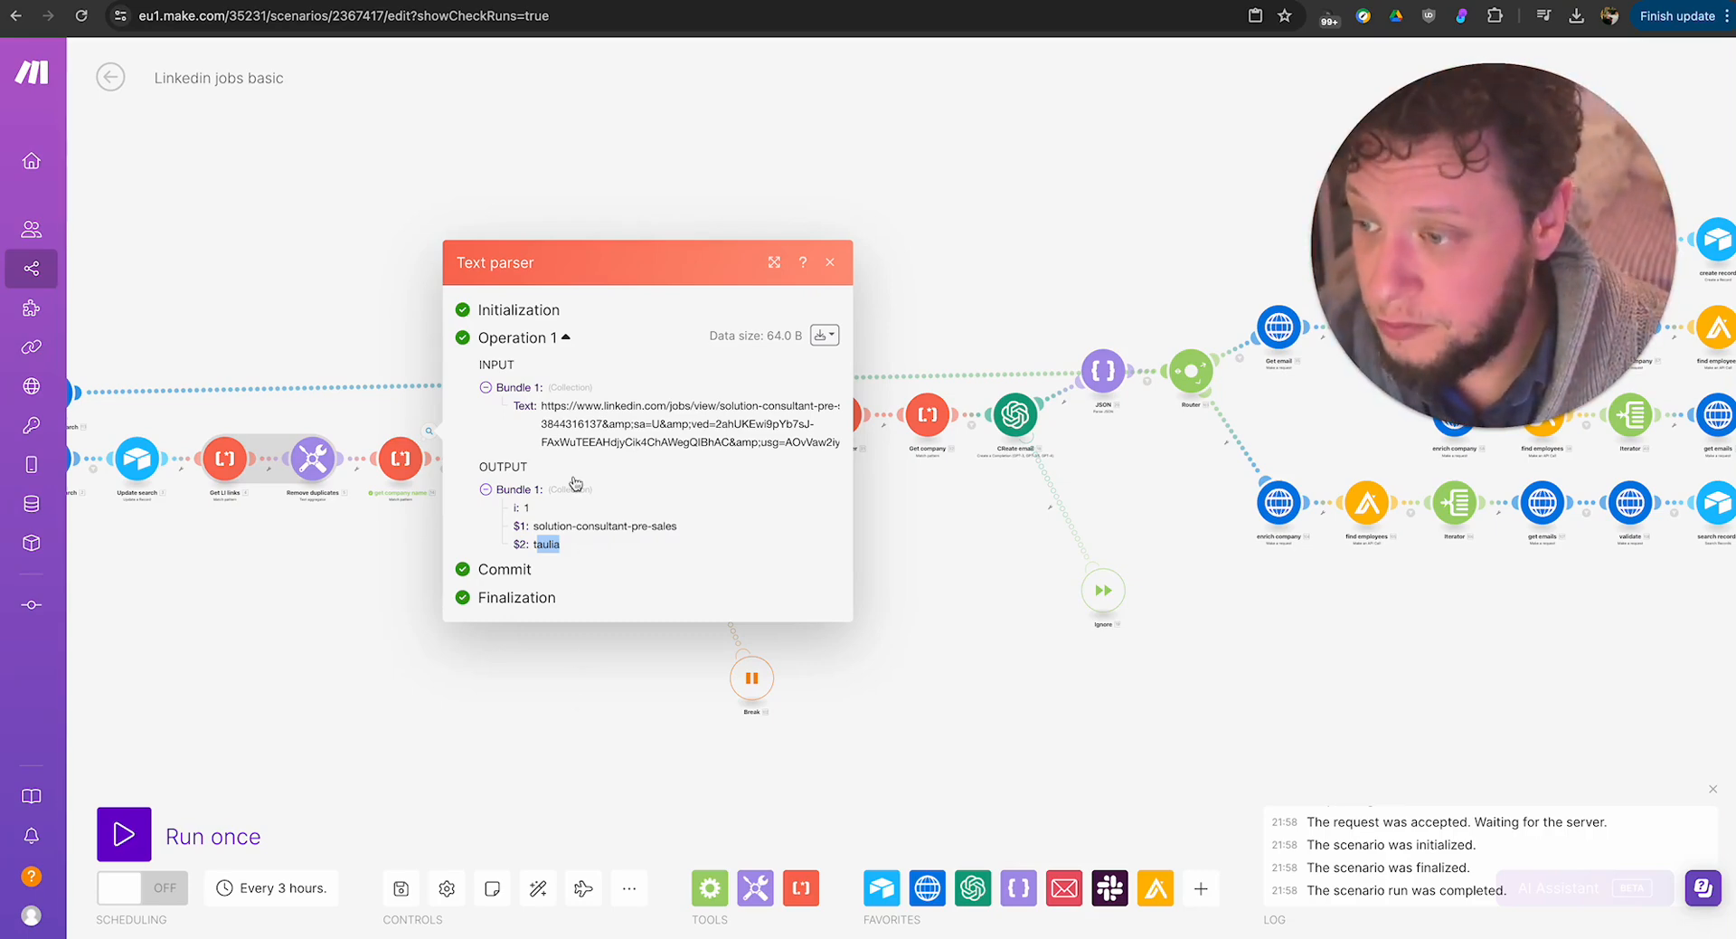
pyautogui.moveTo(533, 525); pyautogui.dragTo(613, 528)
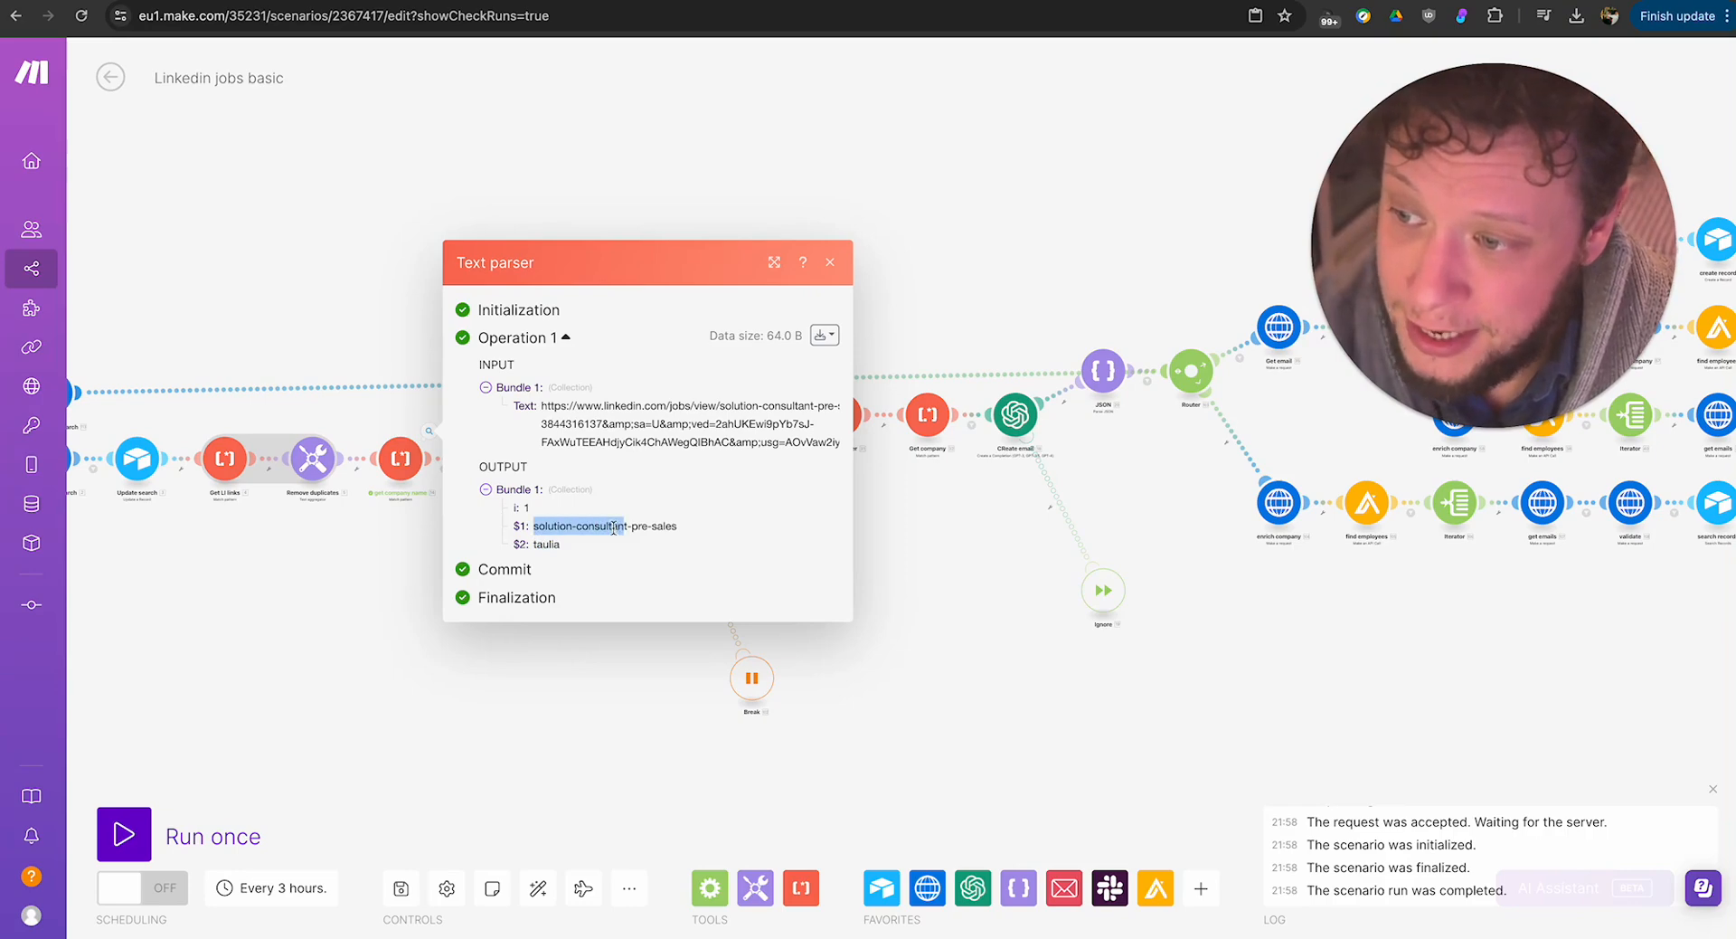
pyautogui.click(576, 526)
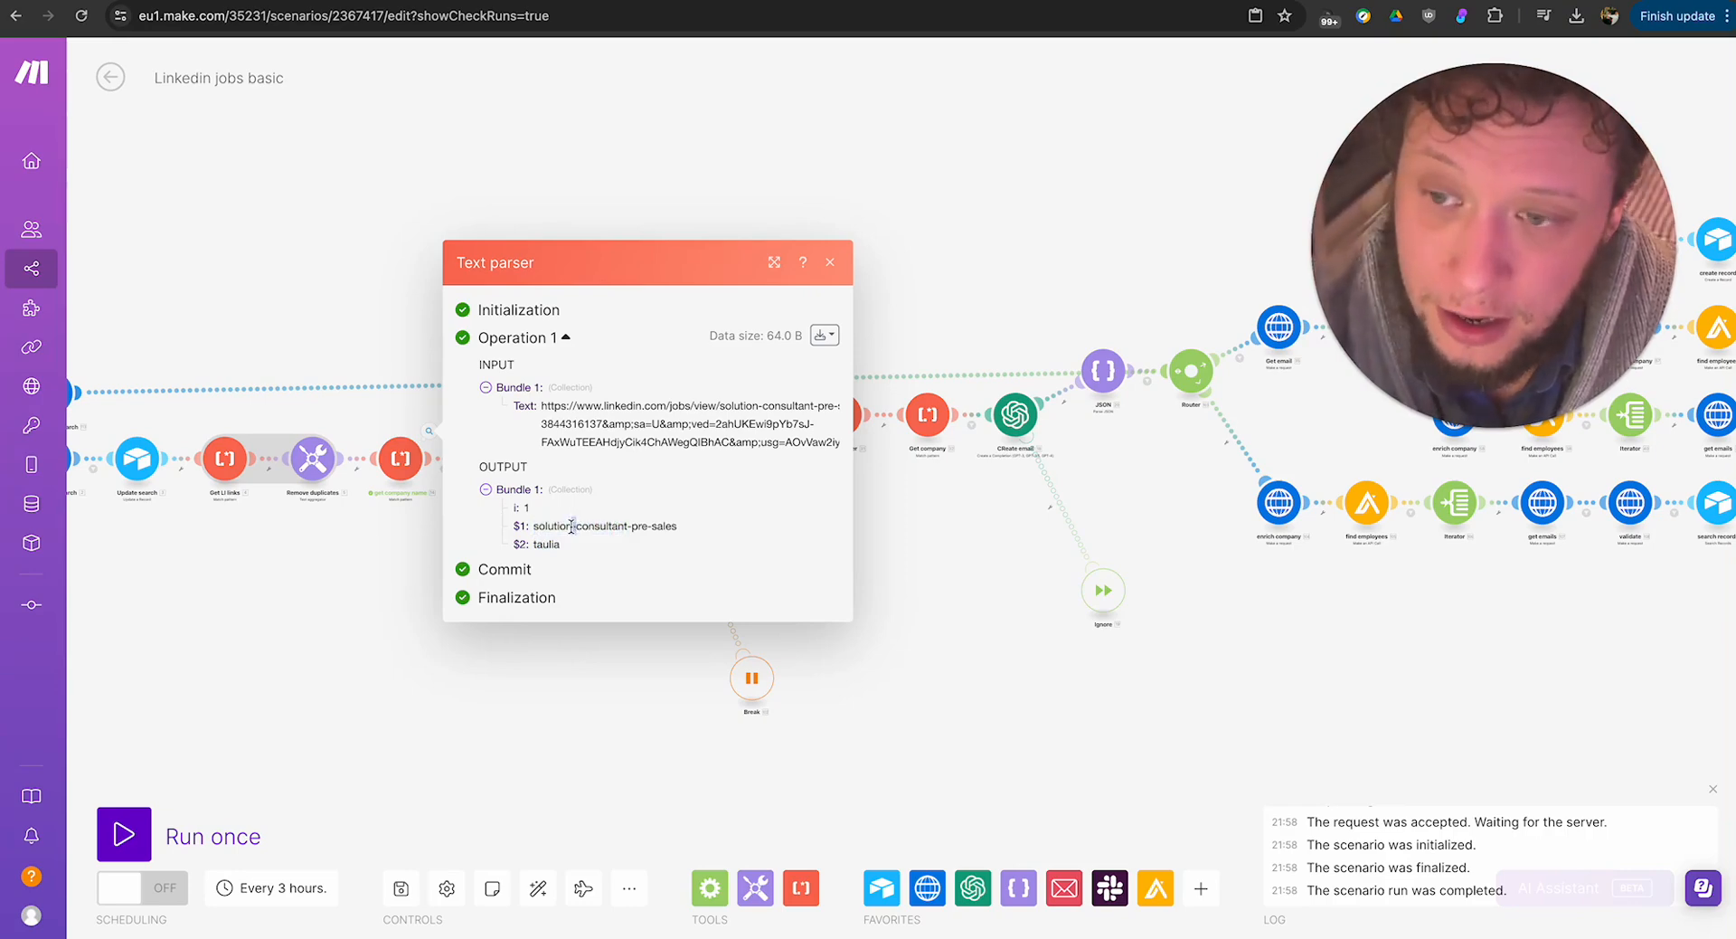
pyautogui.click(642, 734)
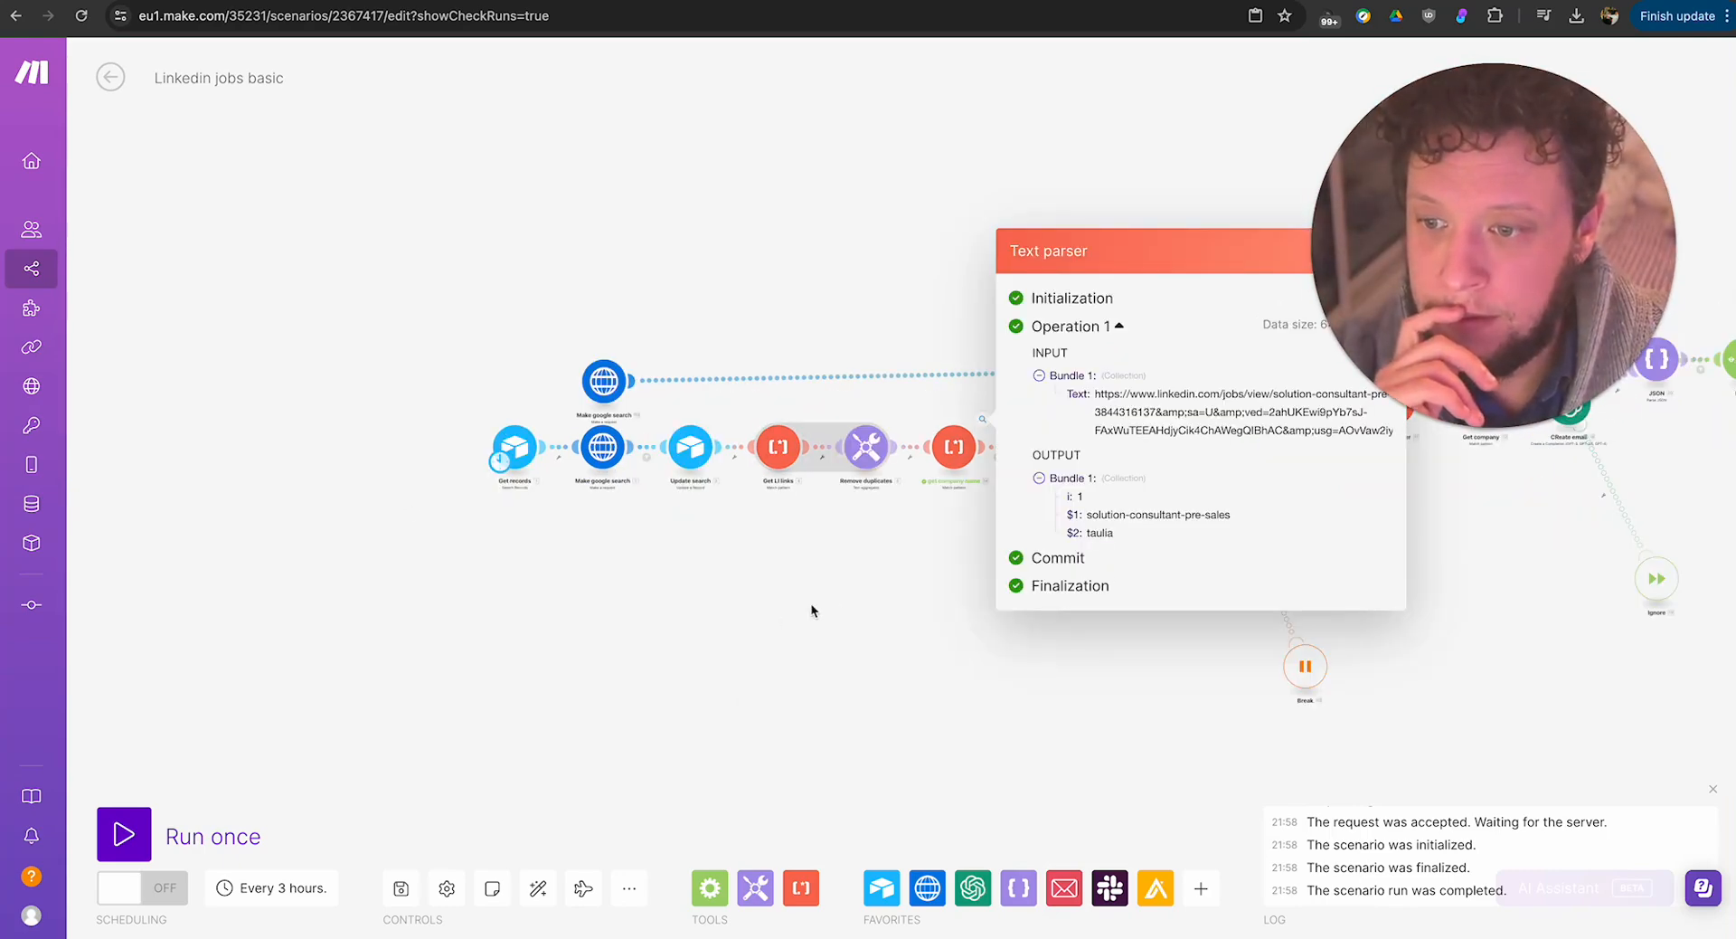
# Reopen the get company name parser's result in the enlarged view and copy the full LinkedIn job link from its input.
pyautogui.click(811, 602)
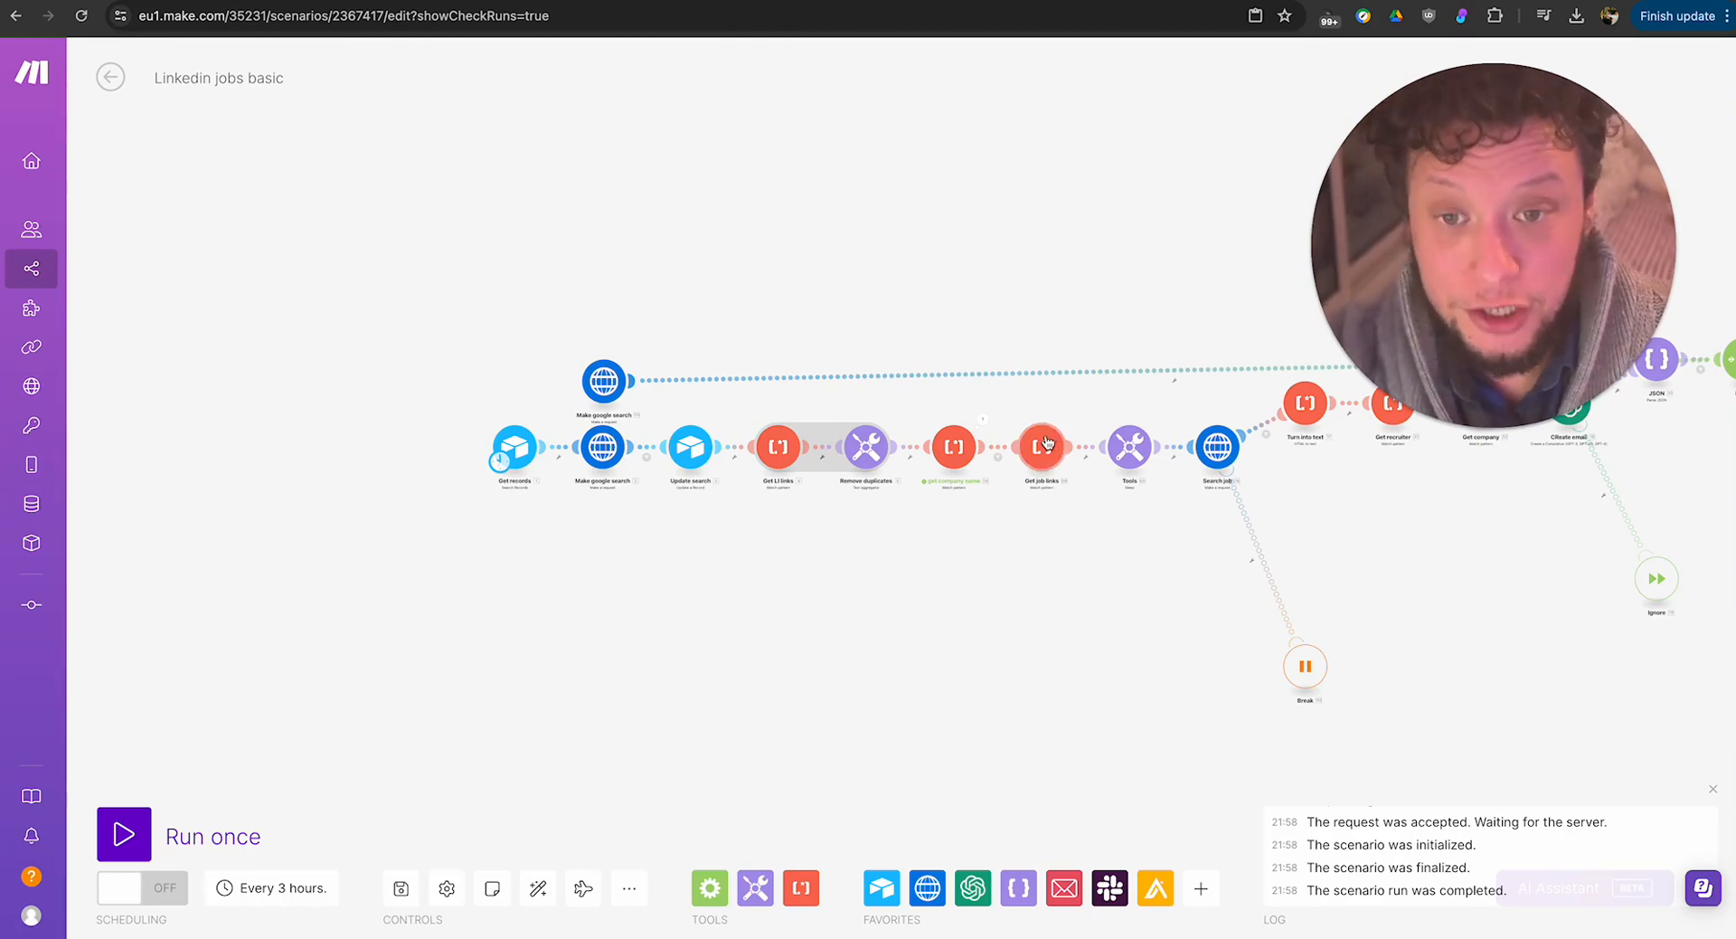
pyautogui.moveTo(1117, 293); pyautogui.dragTo(940, 378)
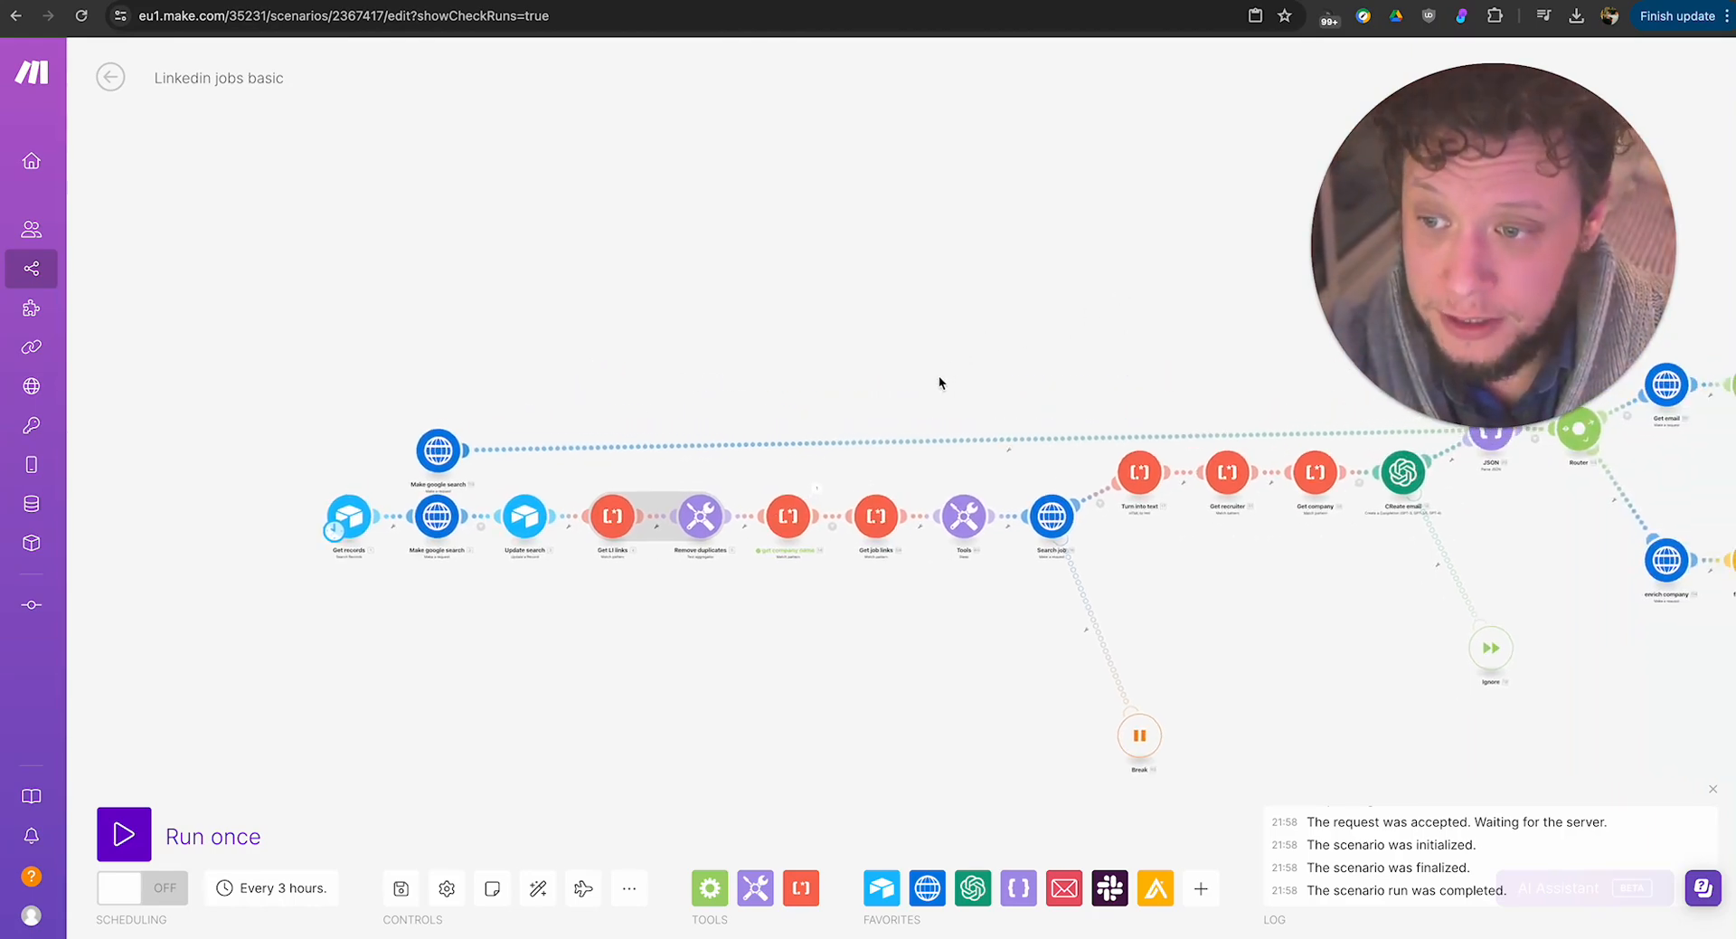
pyautogui.click(816, 489)
pyautogui.tripleClick(973, 483)
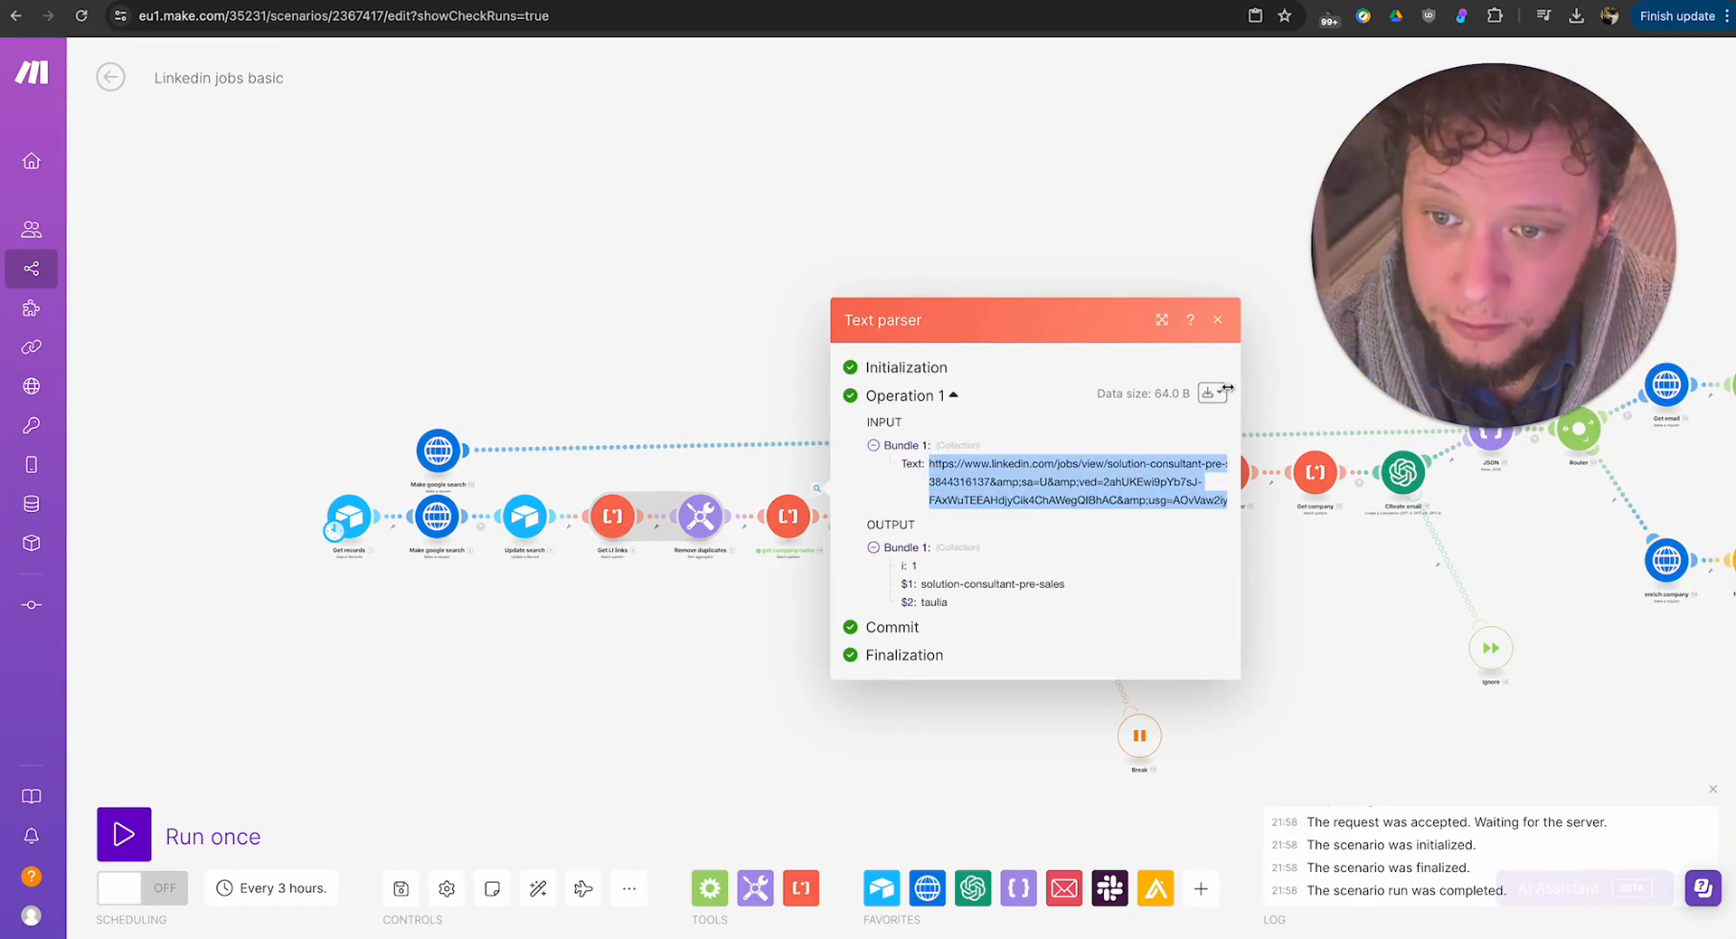
pyautogui.click(1162, 320)
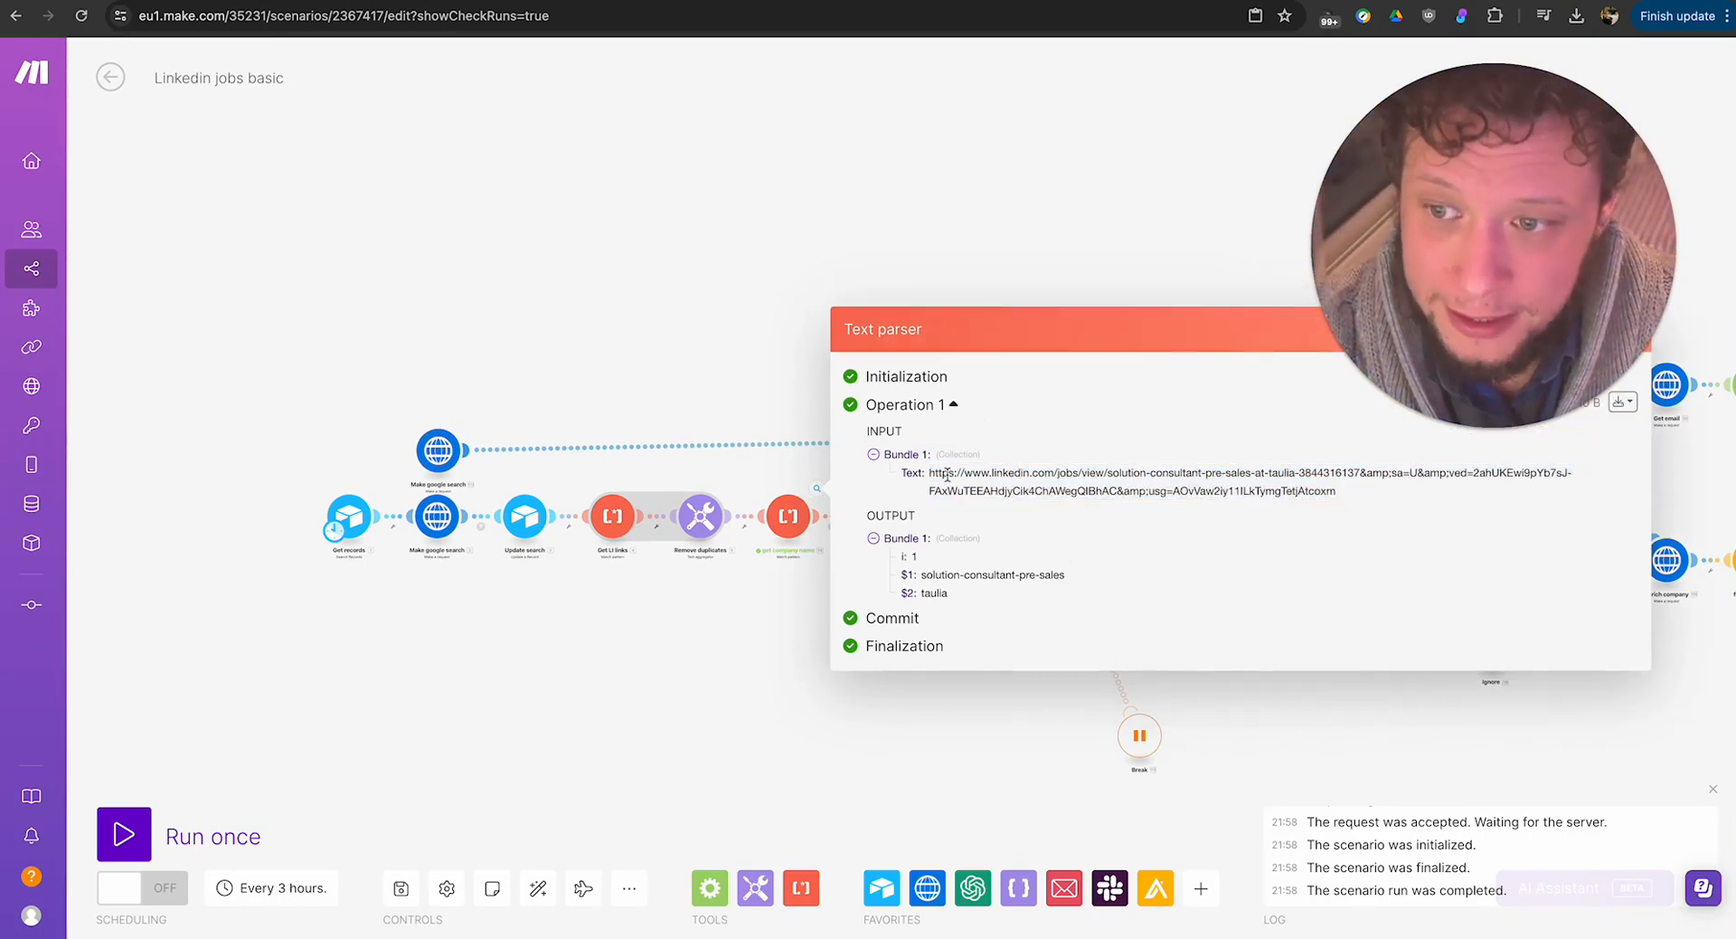
pyautogui.moveTo(928, 472)
pyautogui.mouseDown()
pyautogui.moveTo(1549, 486)
pyautogui.moveTo(1338, 496)
pyautogui.moveTo(928, 472)
pyautogui.mouseUp()
pyautogui.press('super+c')
pyautogui.click(1359, 473)
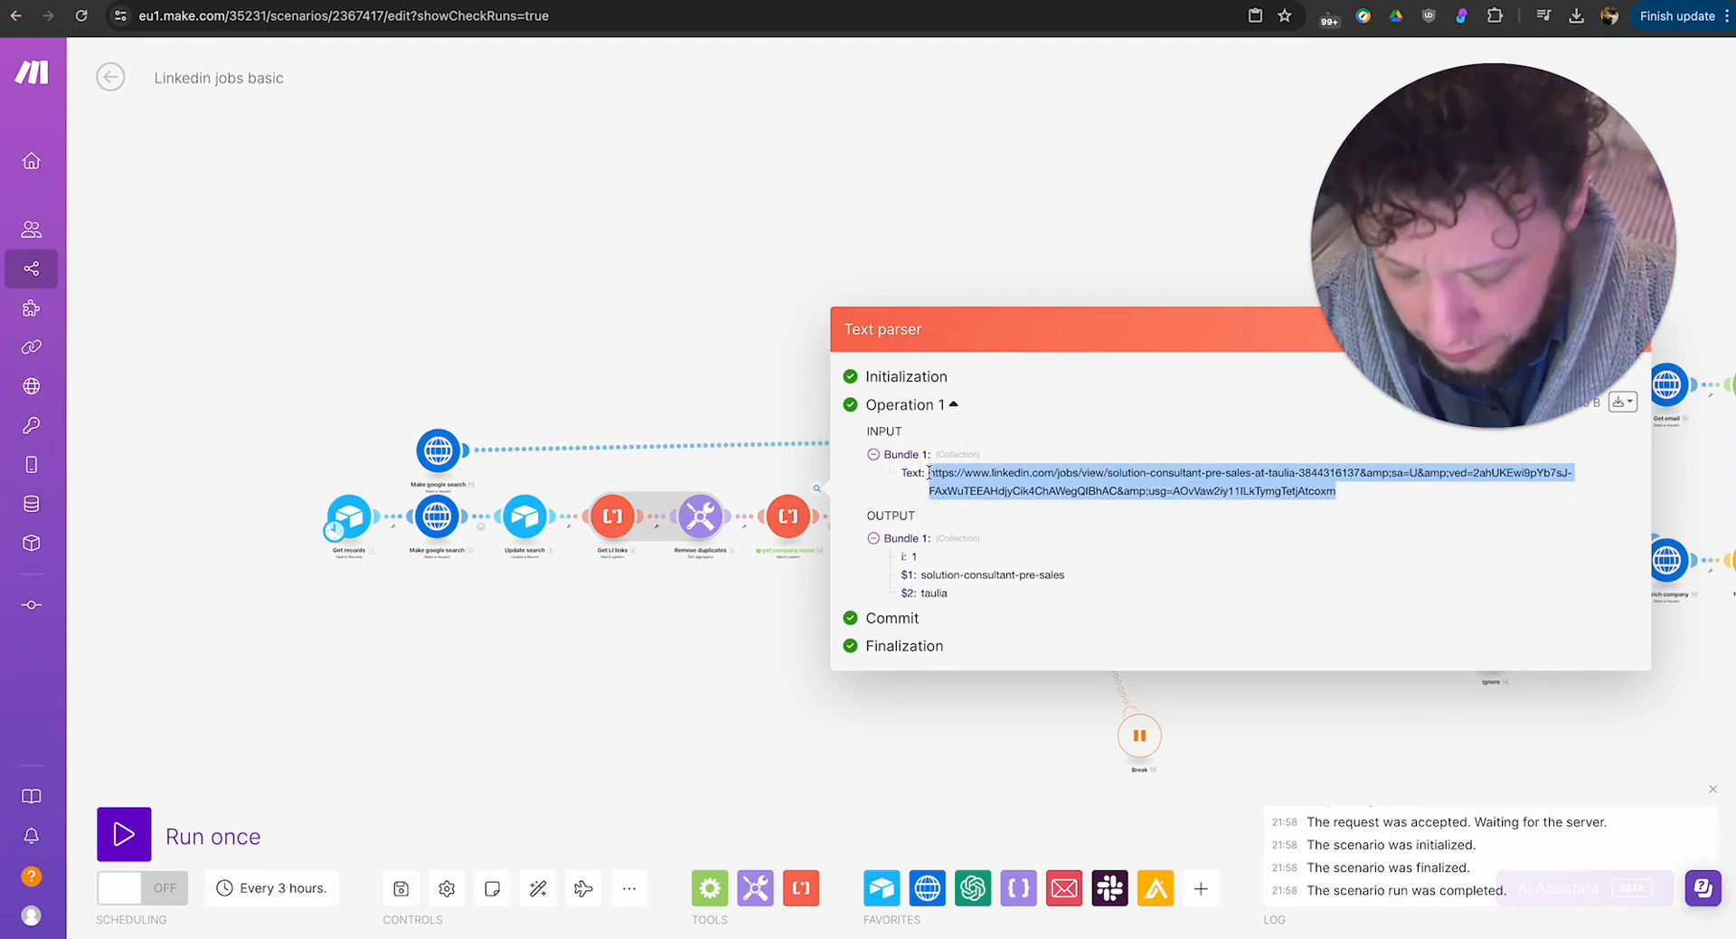
# Open the copied LinkedIn job link in an incognito browser window.
pyautogui.click(1727, 15)
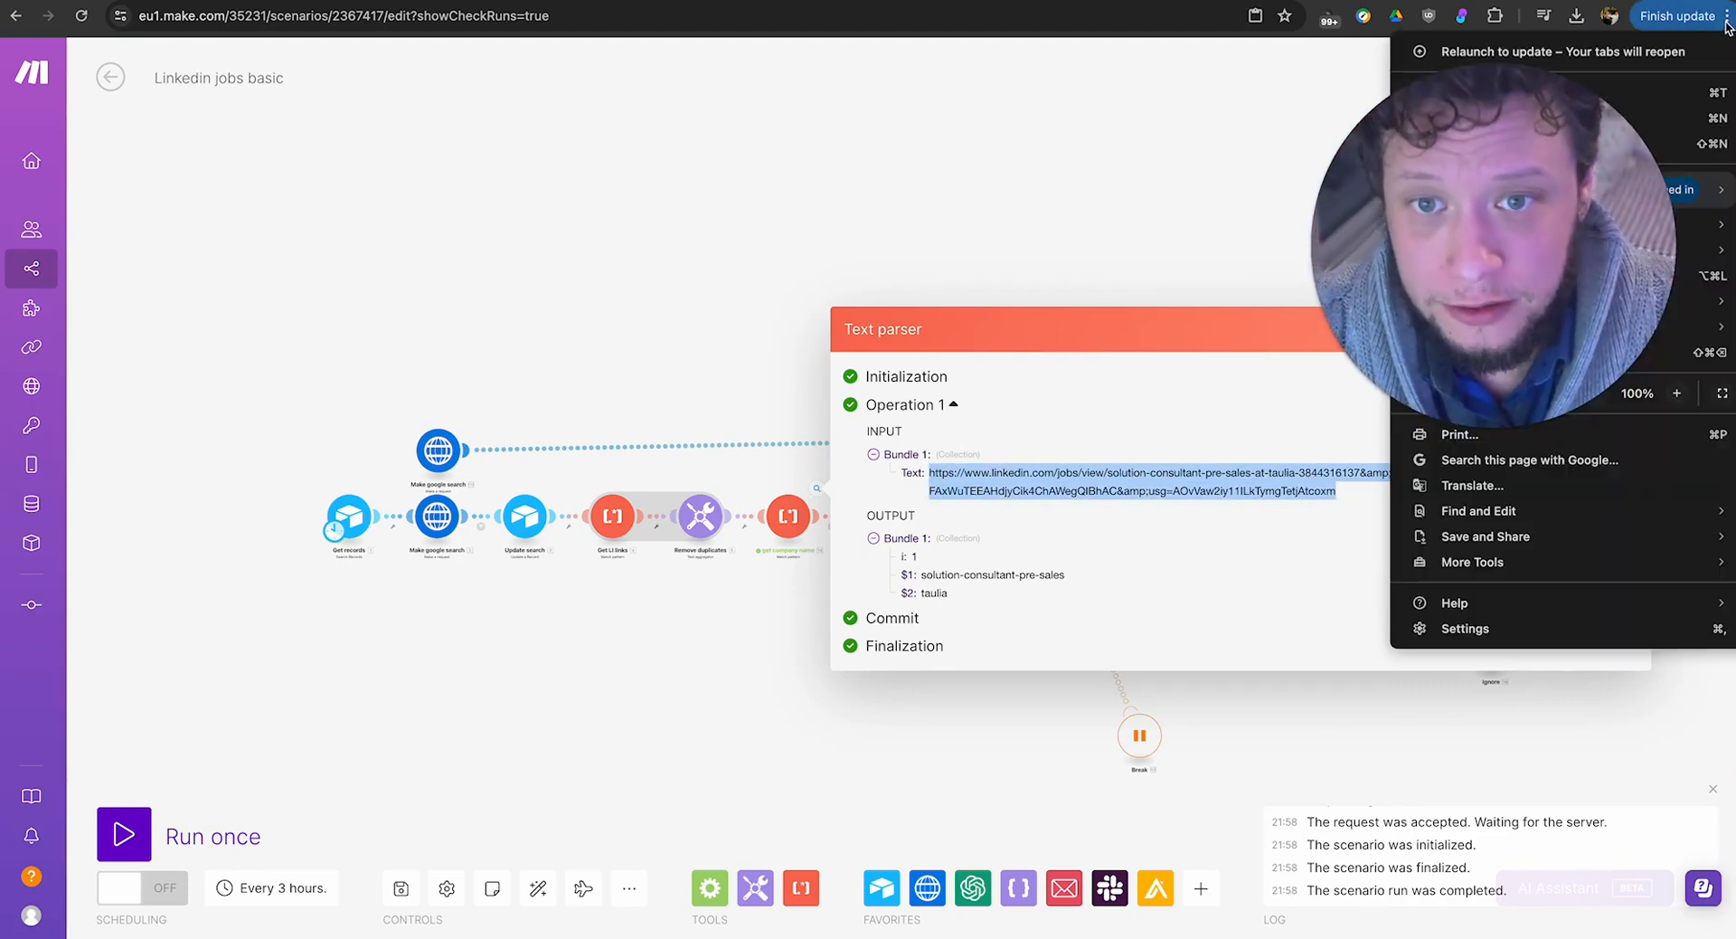
pyautogui.moveTo(1508, 177); pyautogui.dragTo(220, 645)
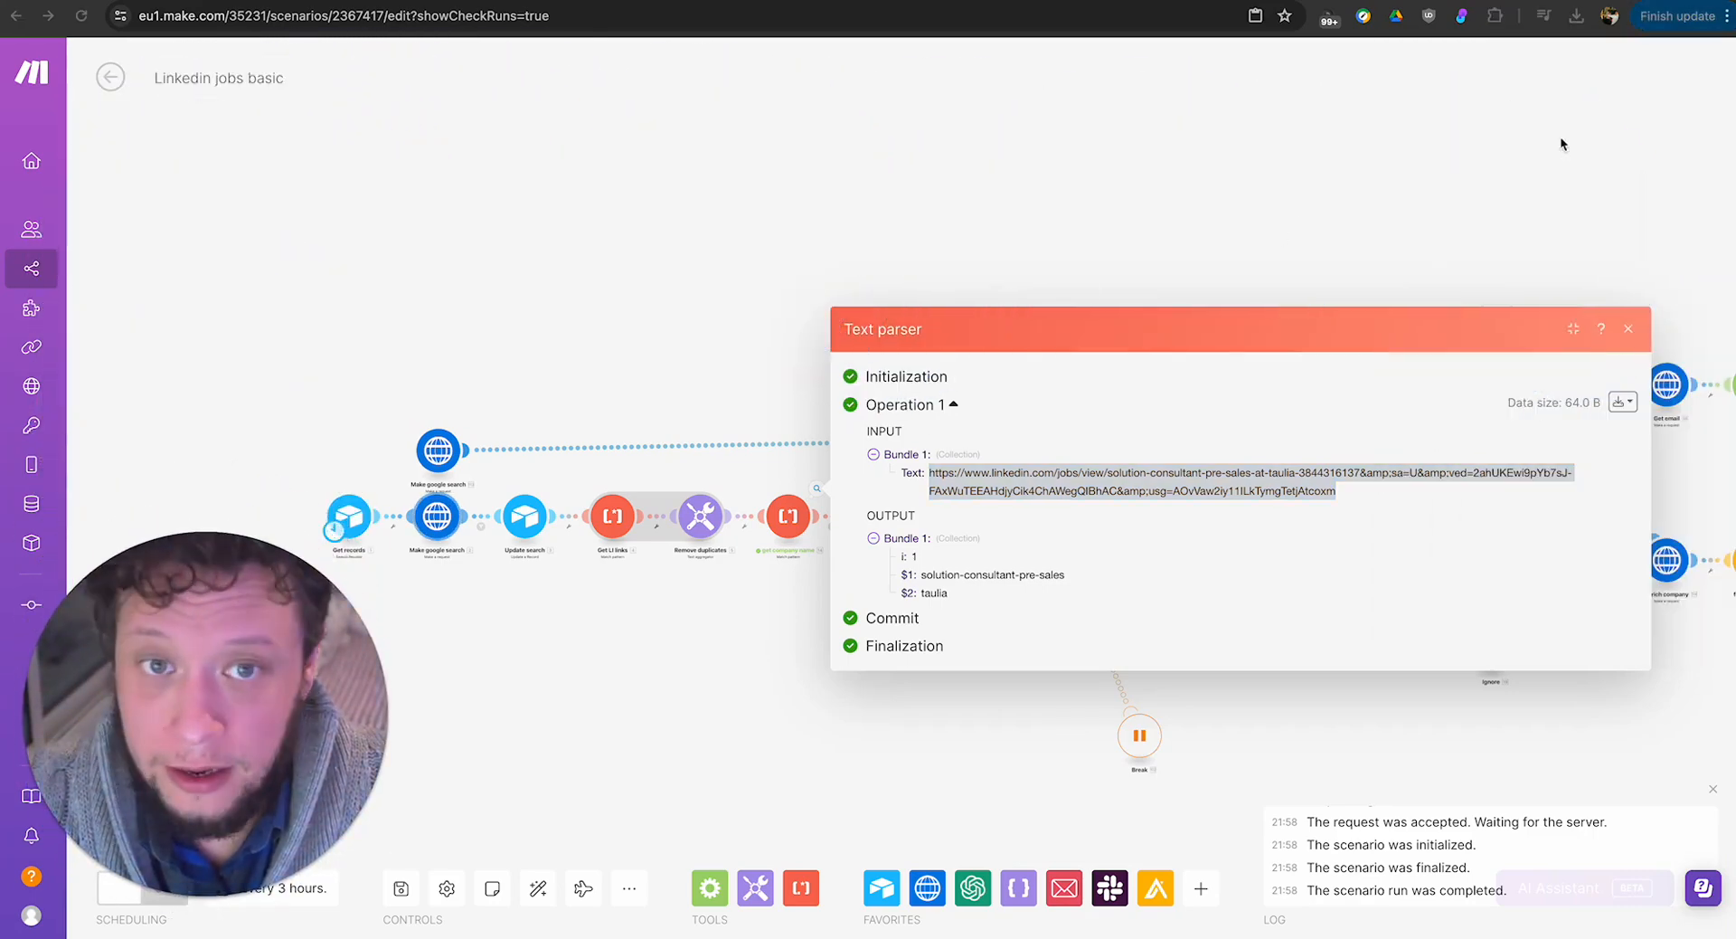
pyautogui.click(1727, 15)
pyautogui.click(1606, 142)
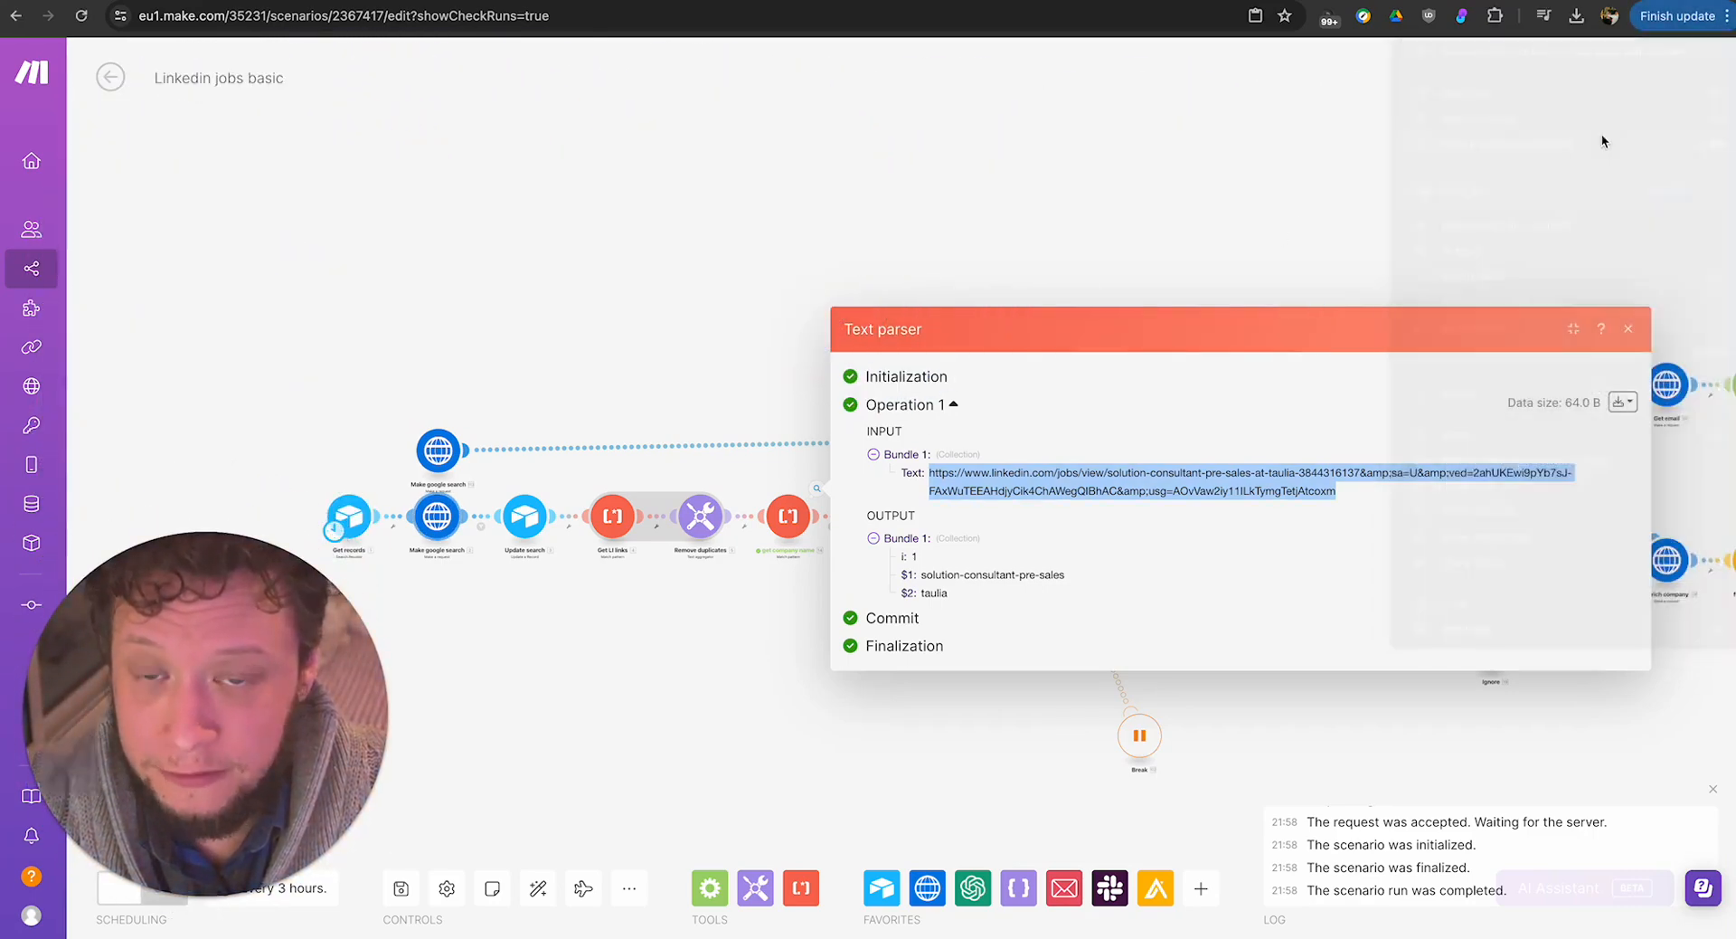
pyautogui.press('super+v')
pyautogui.press('Return')
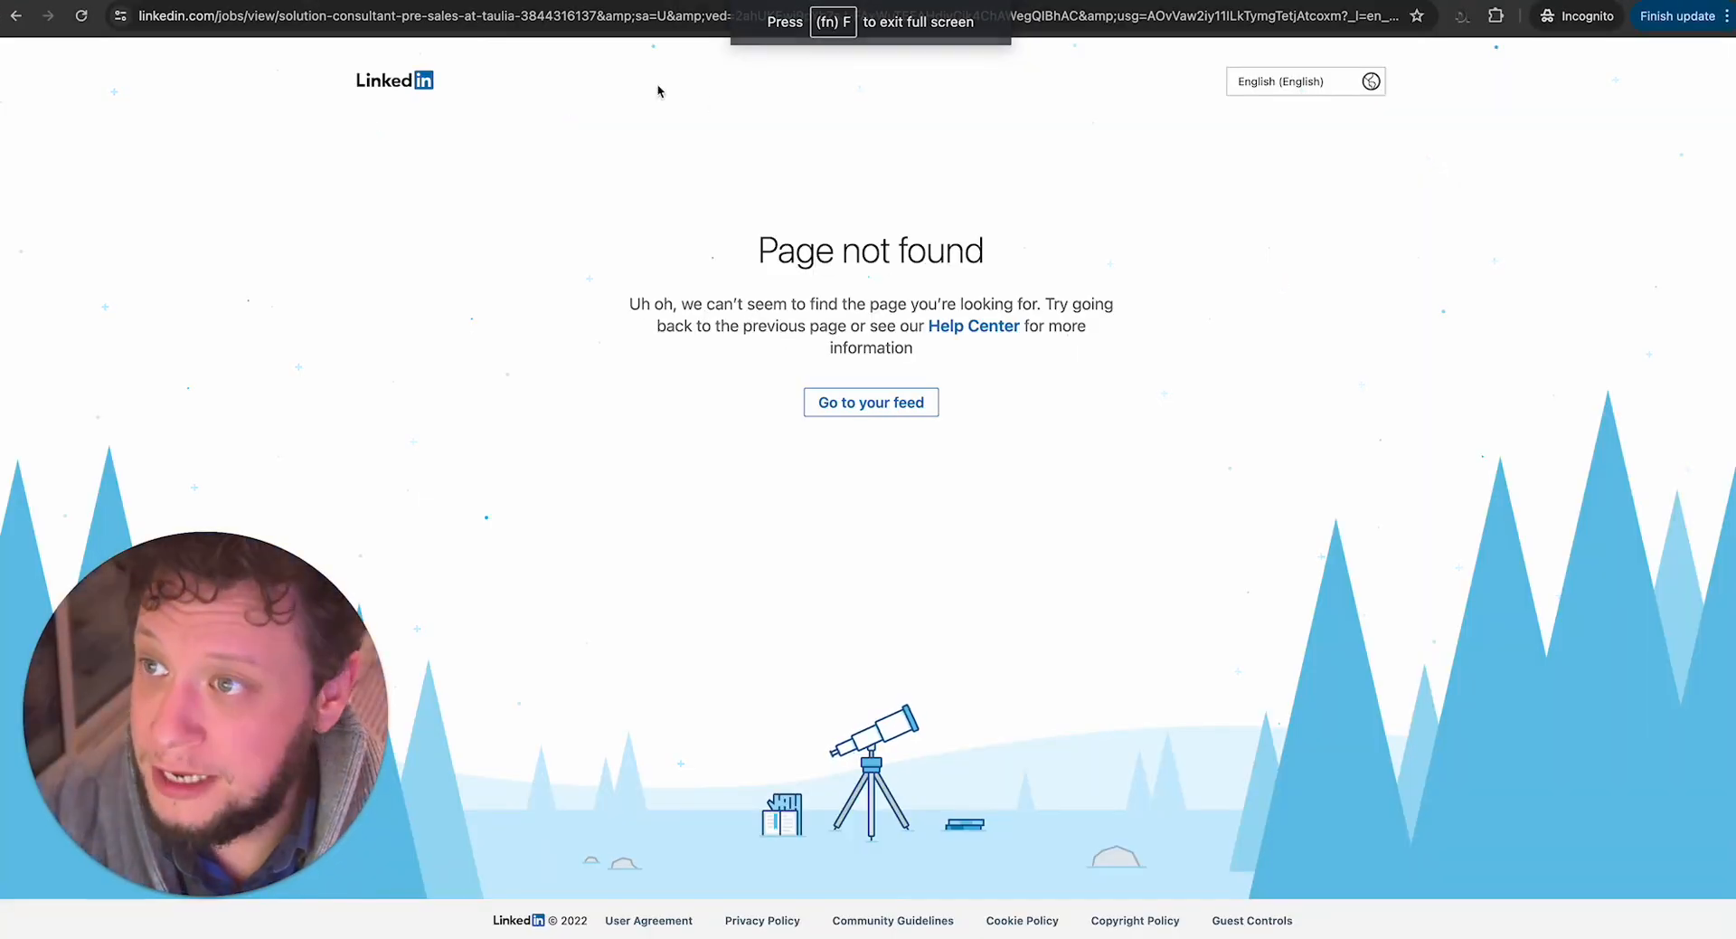
# Remove everything from "&amp;sa=U" onward from the LinkedIn job URL and load the shortened address.
pyautogui.moveTo(597, 15); pyautogui.dragTo(706, 16)
pyautogui.moveTo(823, 16); pyautogui.dragTo(1374, 15)
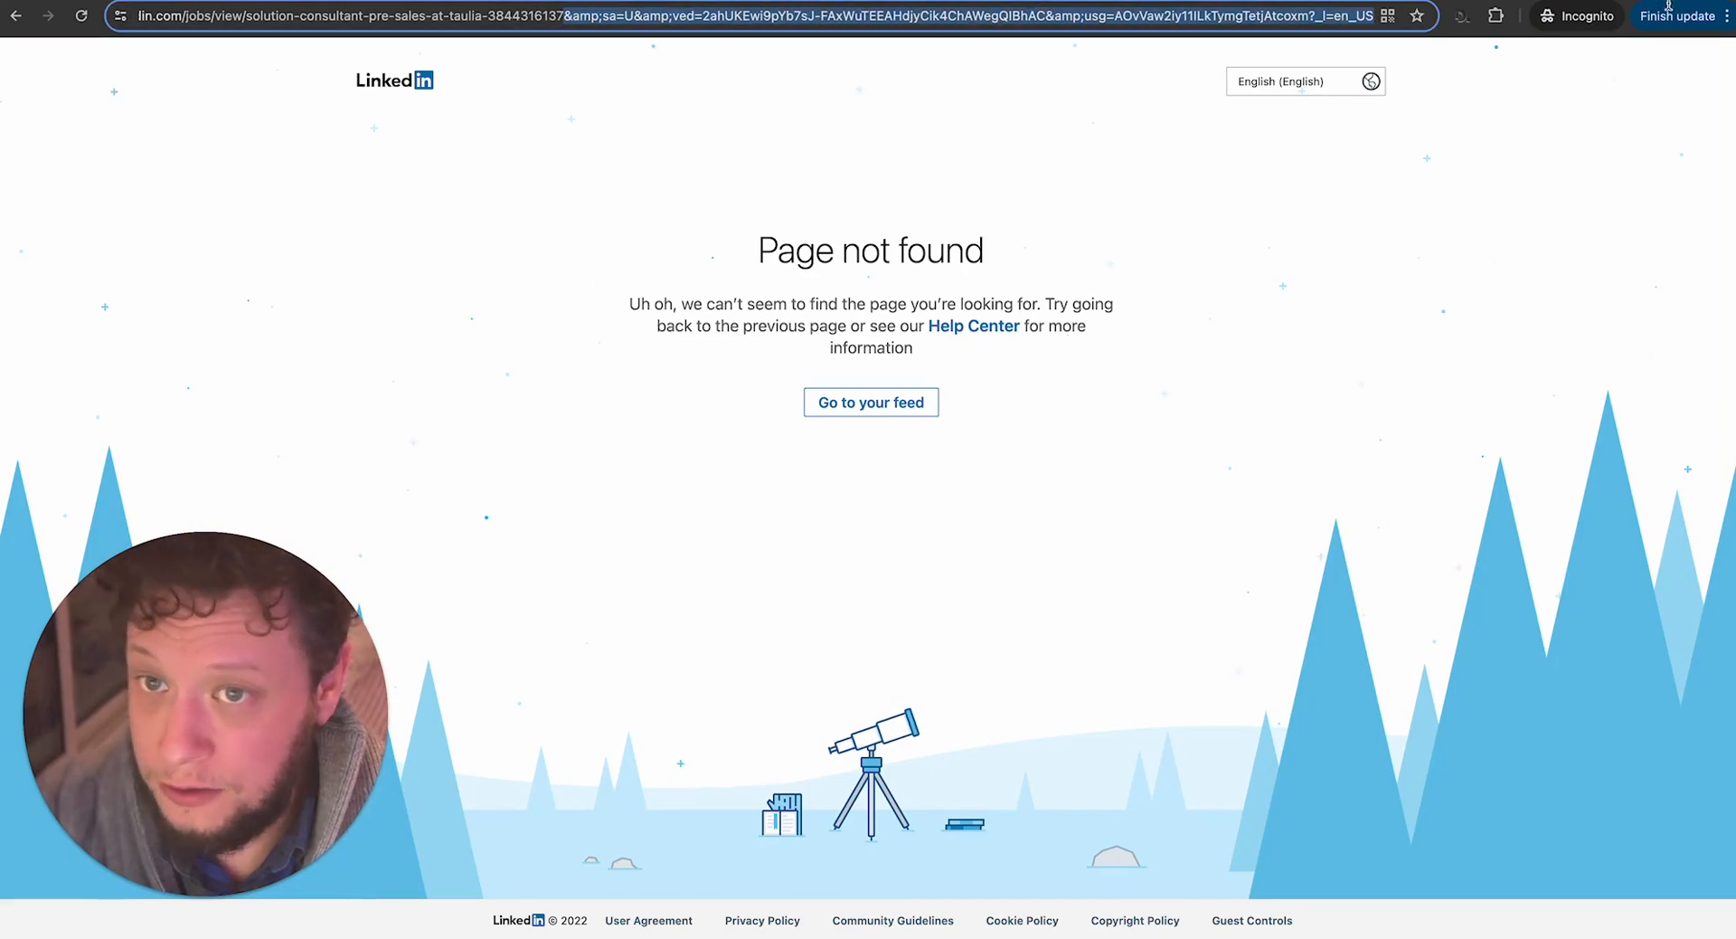
pyautogui.press('BackSpace')
pyautogui.press('Return')
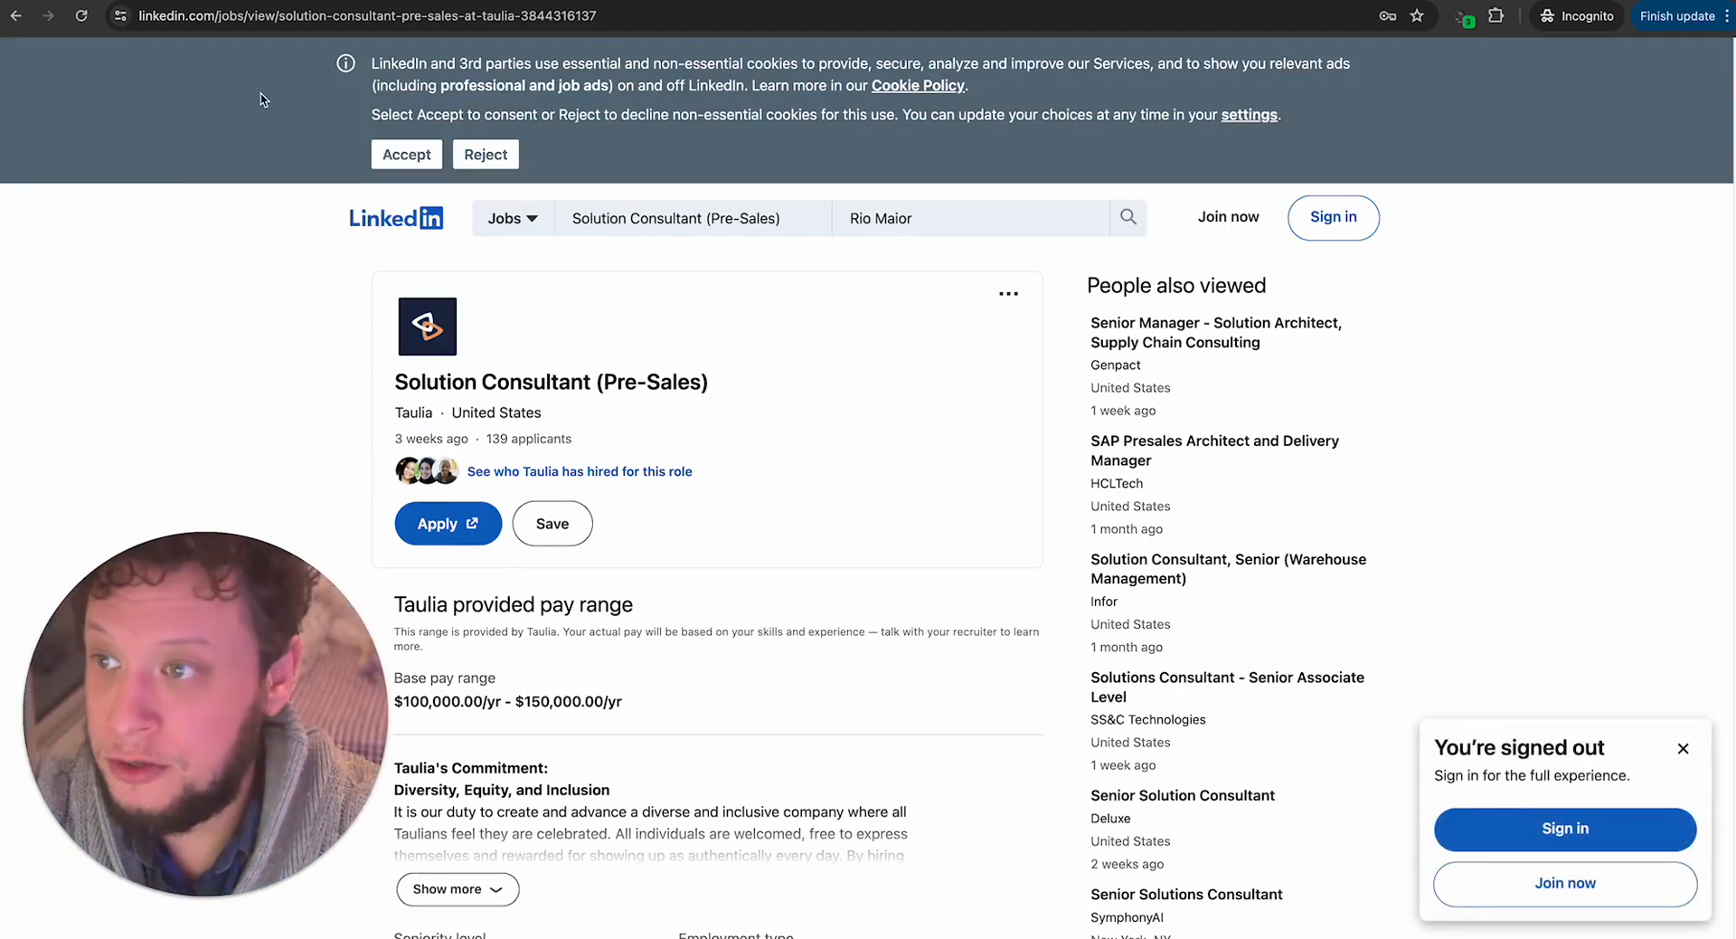
# Switch back to the Make scenario and copy the full job link again from the get company name parser's input.
pyautogui.hotkey('ctrl', 'Up')
pyautogui.click(785, 25)
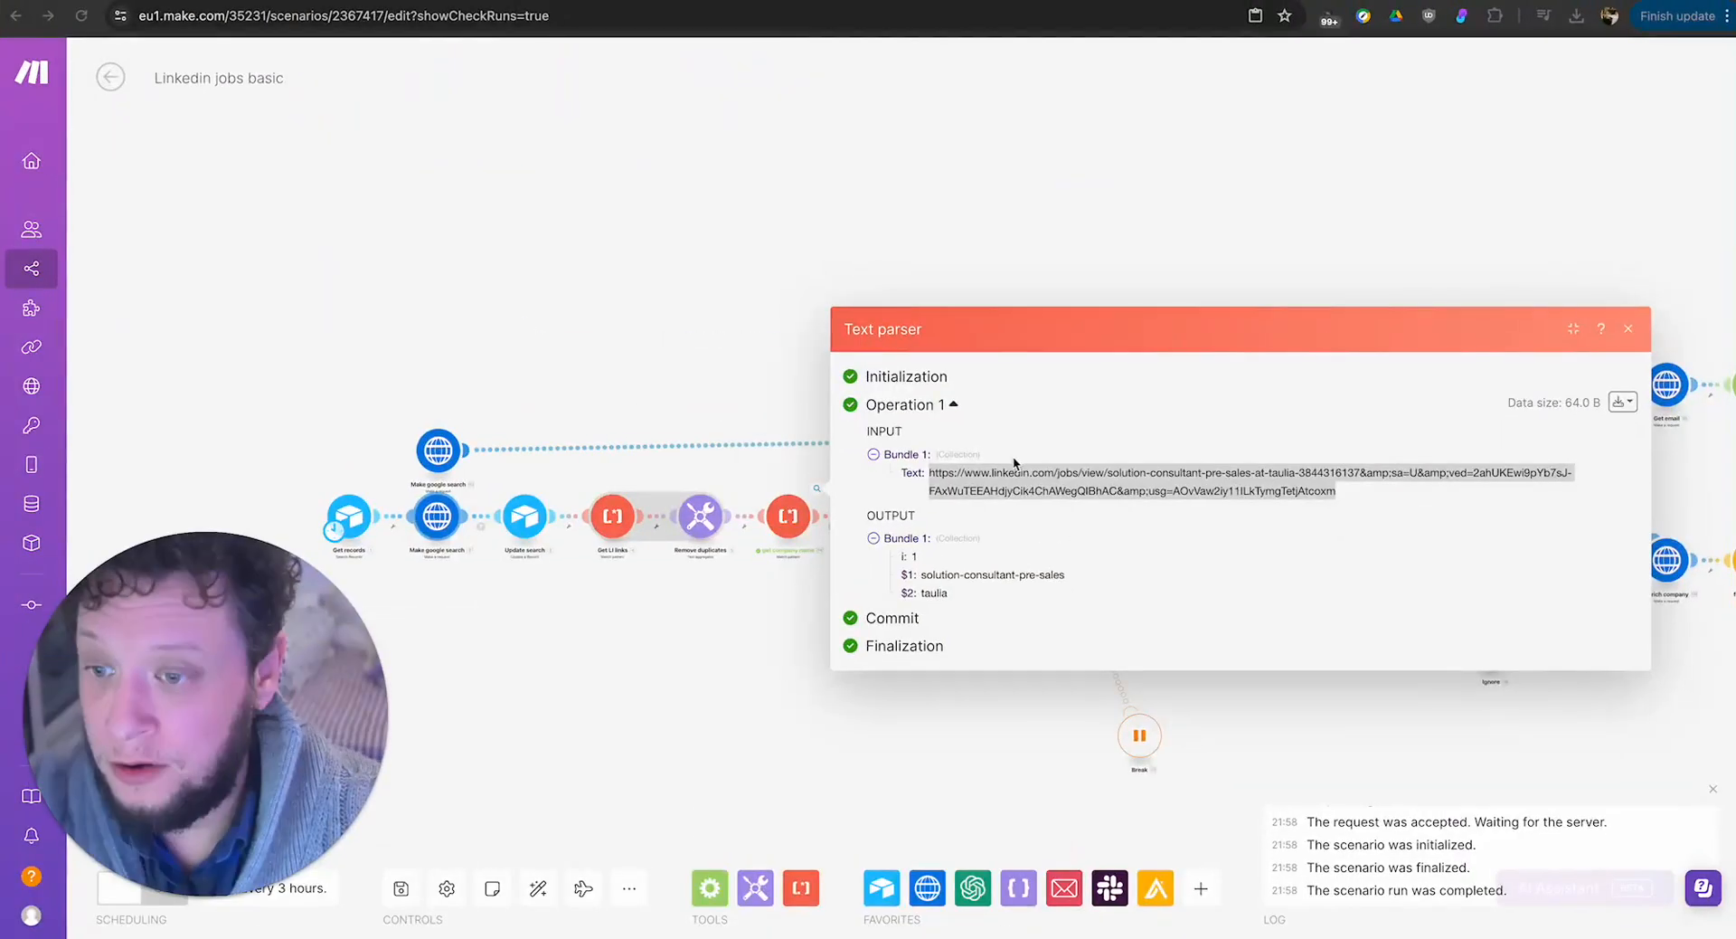
pyautogui.click(971, 678)
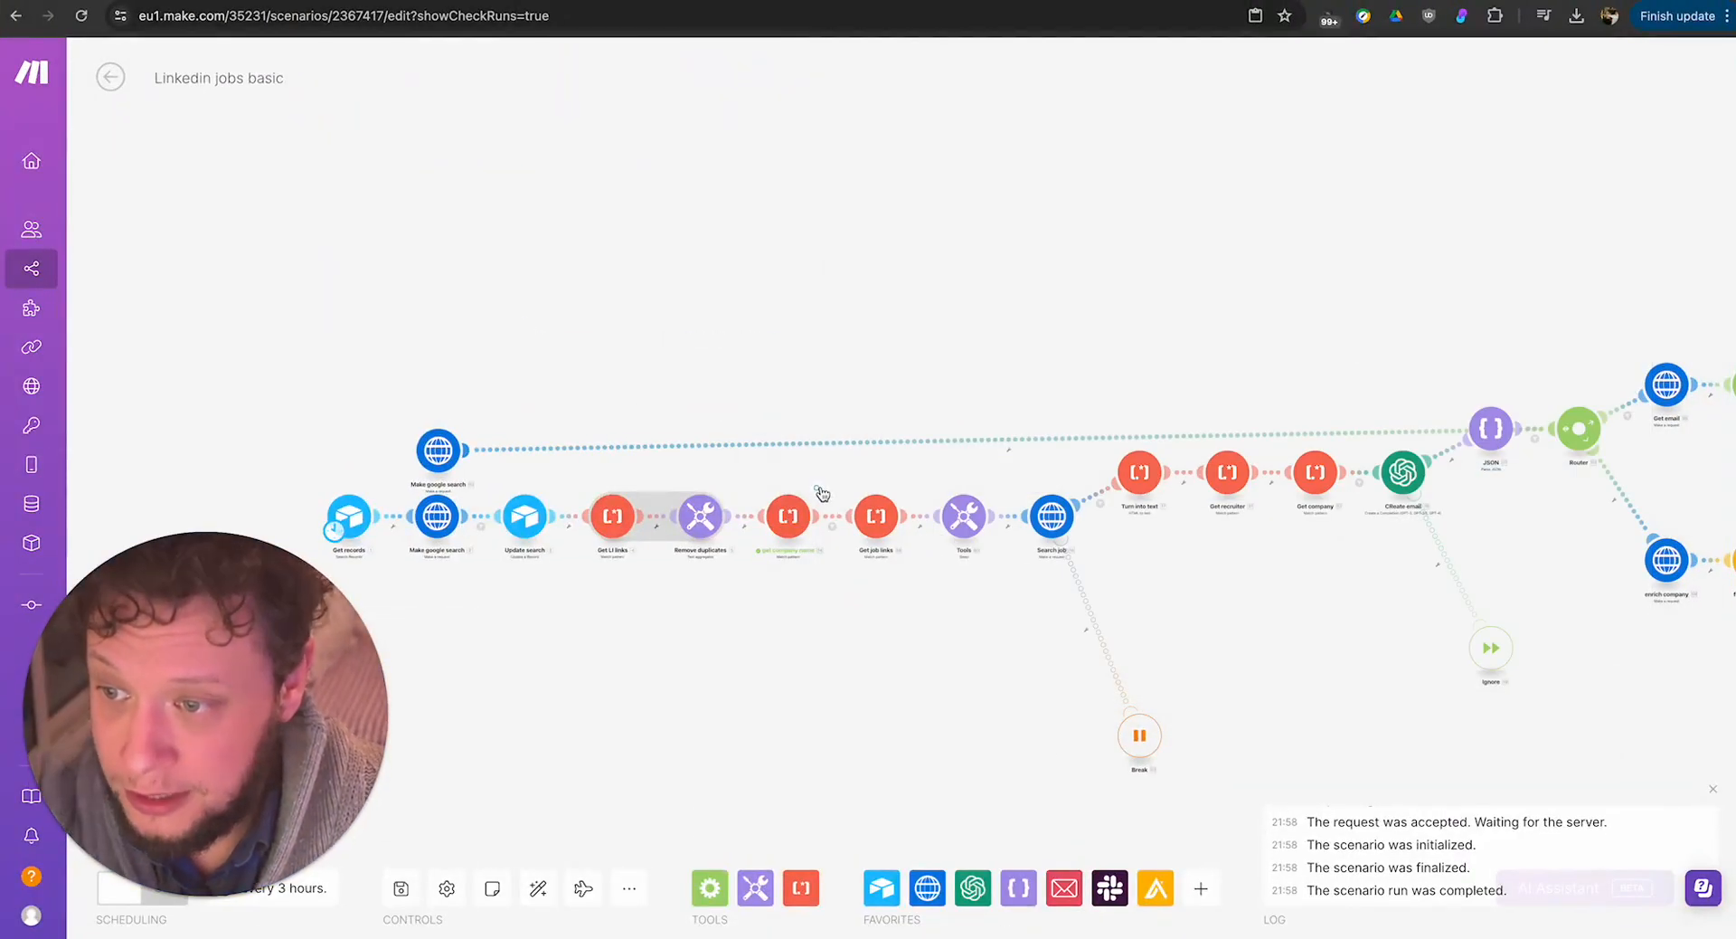
pyautogui.click(818, 488)
pyautogui.tripleClick(1024, 493)
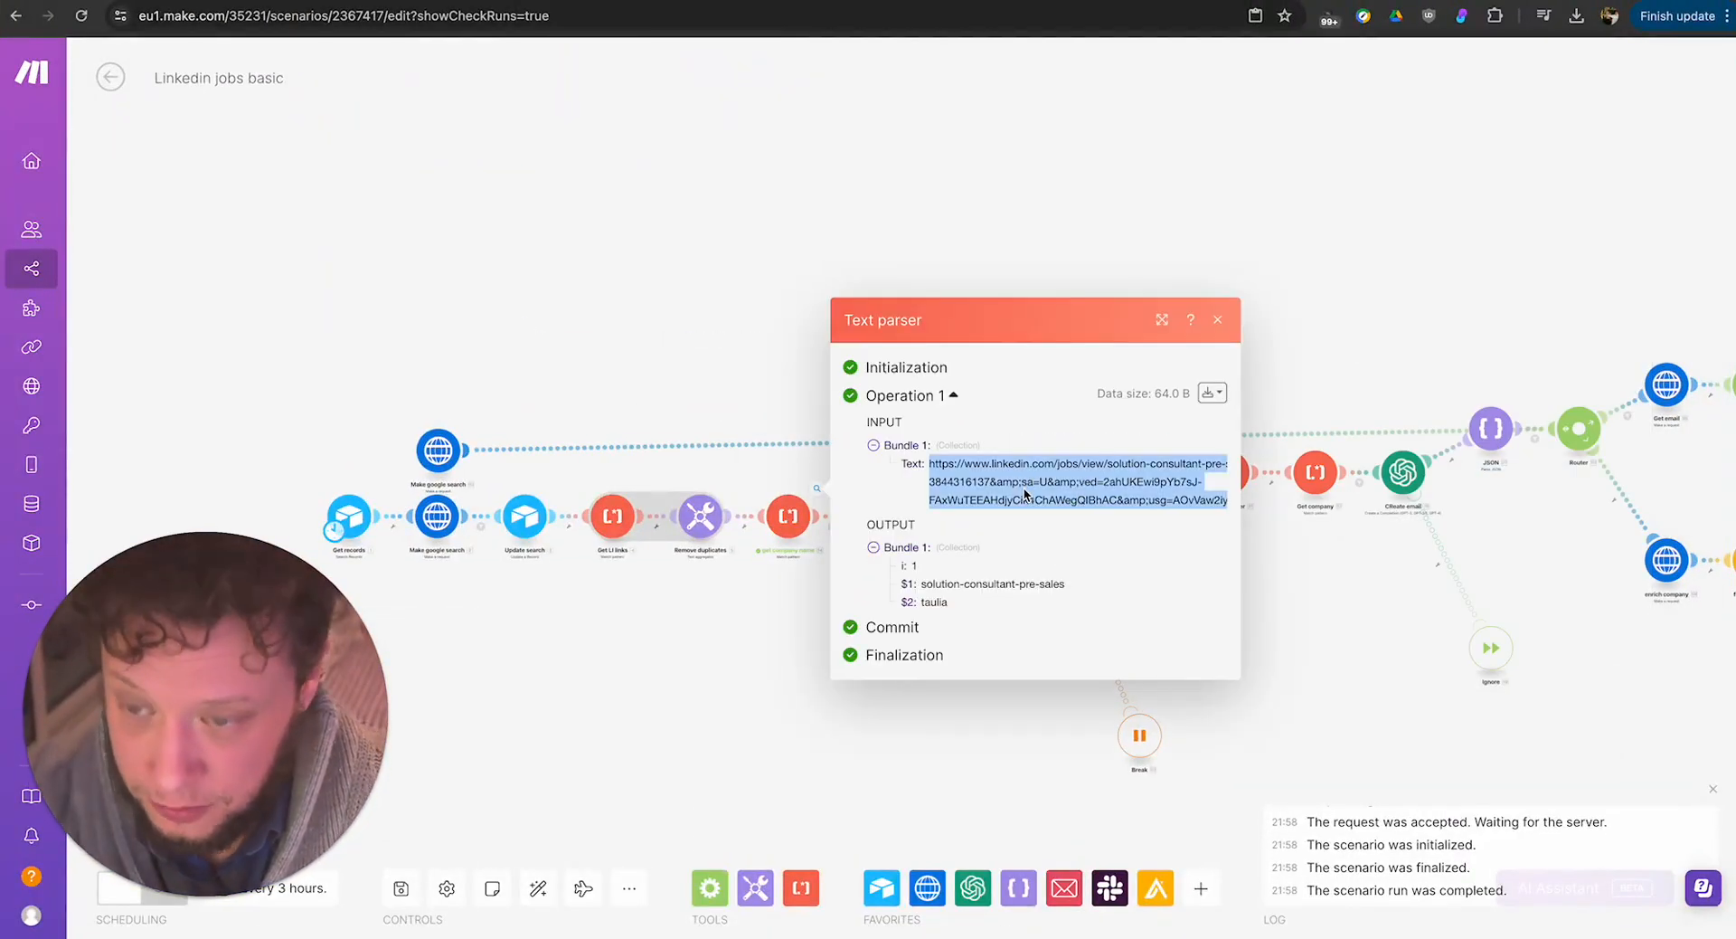
pyautogui.click(689, 709)
# Review the Get job links parser's pattern, and run only that module with the copied LinkedIn link as the Key.
pyautogui.click(877, 515)
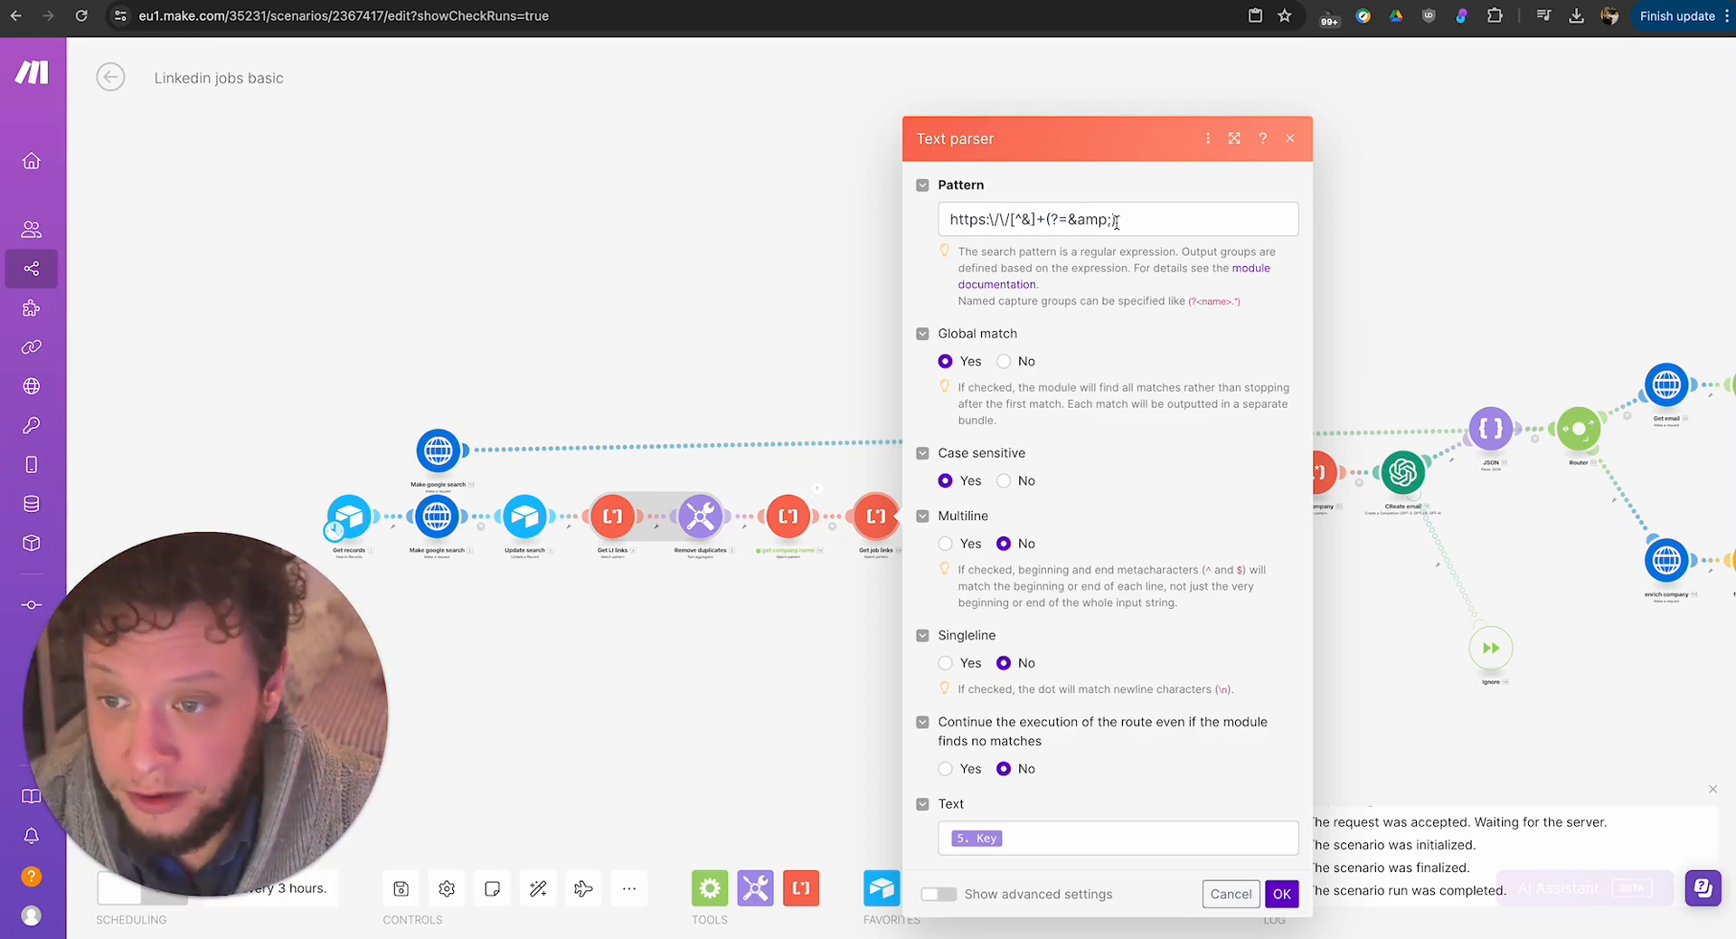
pyautogui.click(1282, 893)
pyautogui.rightClick(879, 519)
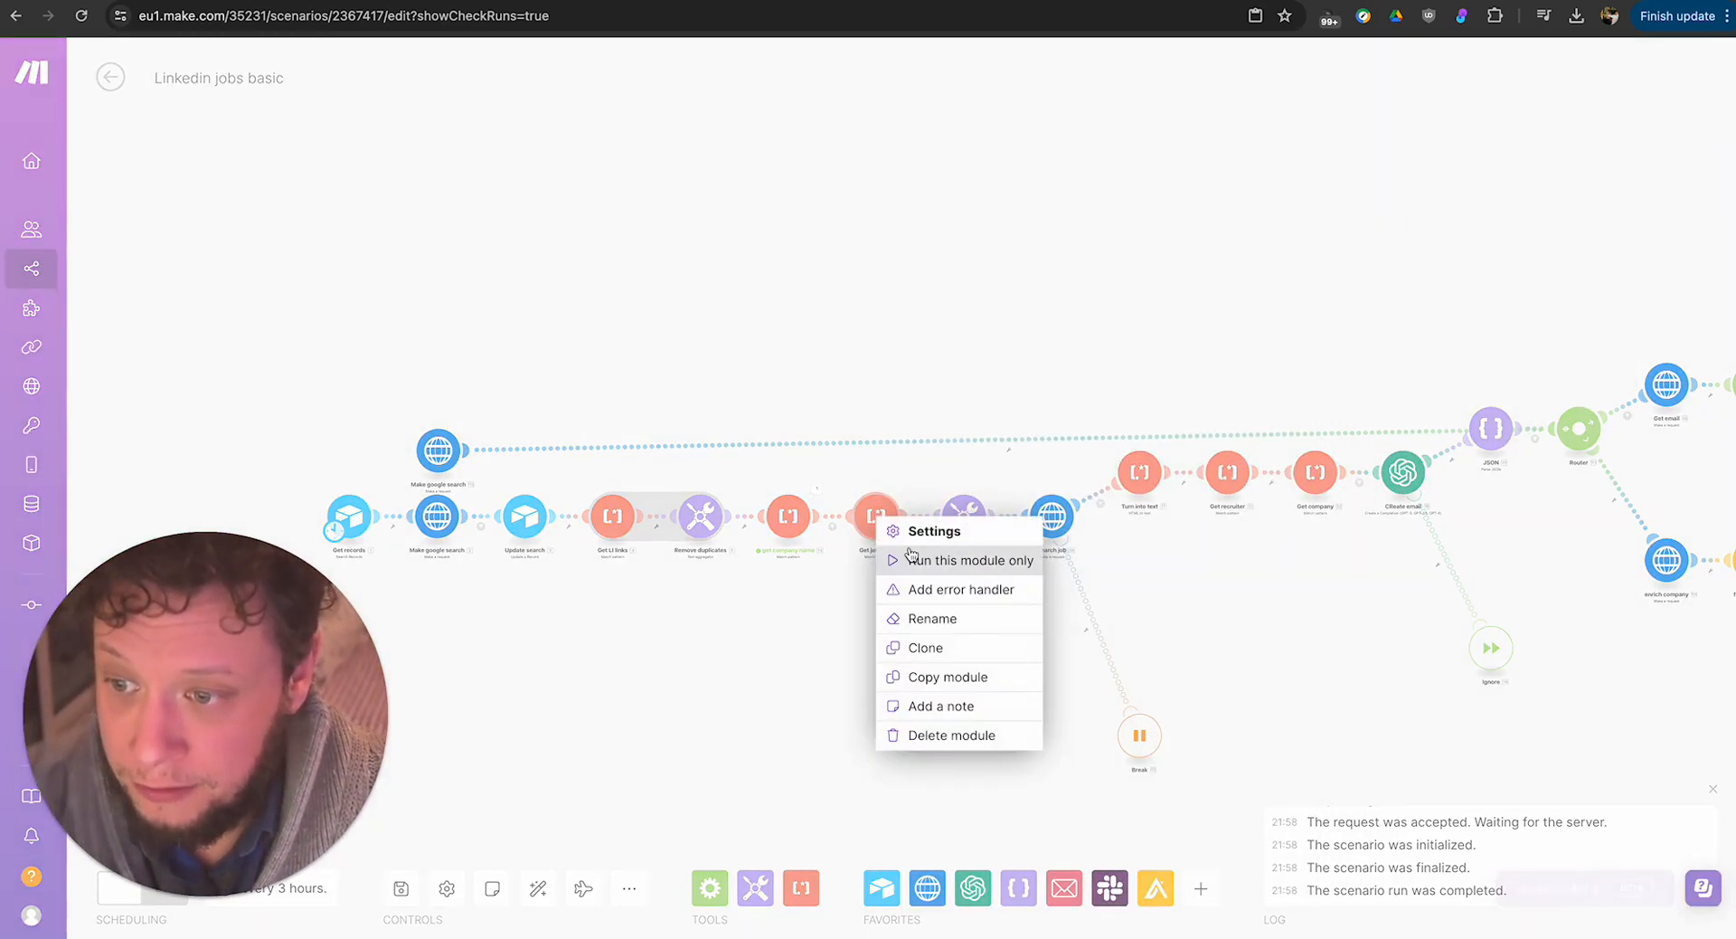
pyautogui.click(912, 557)
pyautogui.click(966, 578)
pyautogui.hotkey('ctrl', 'v')
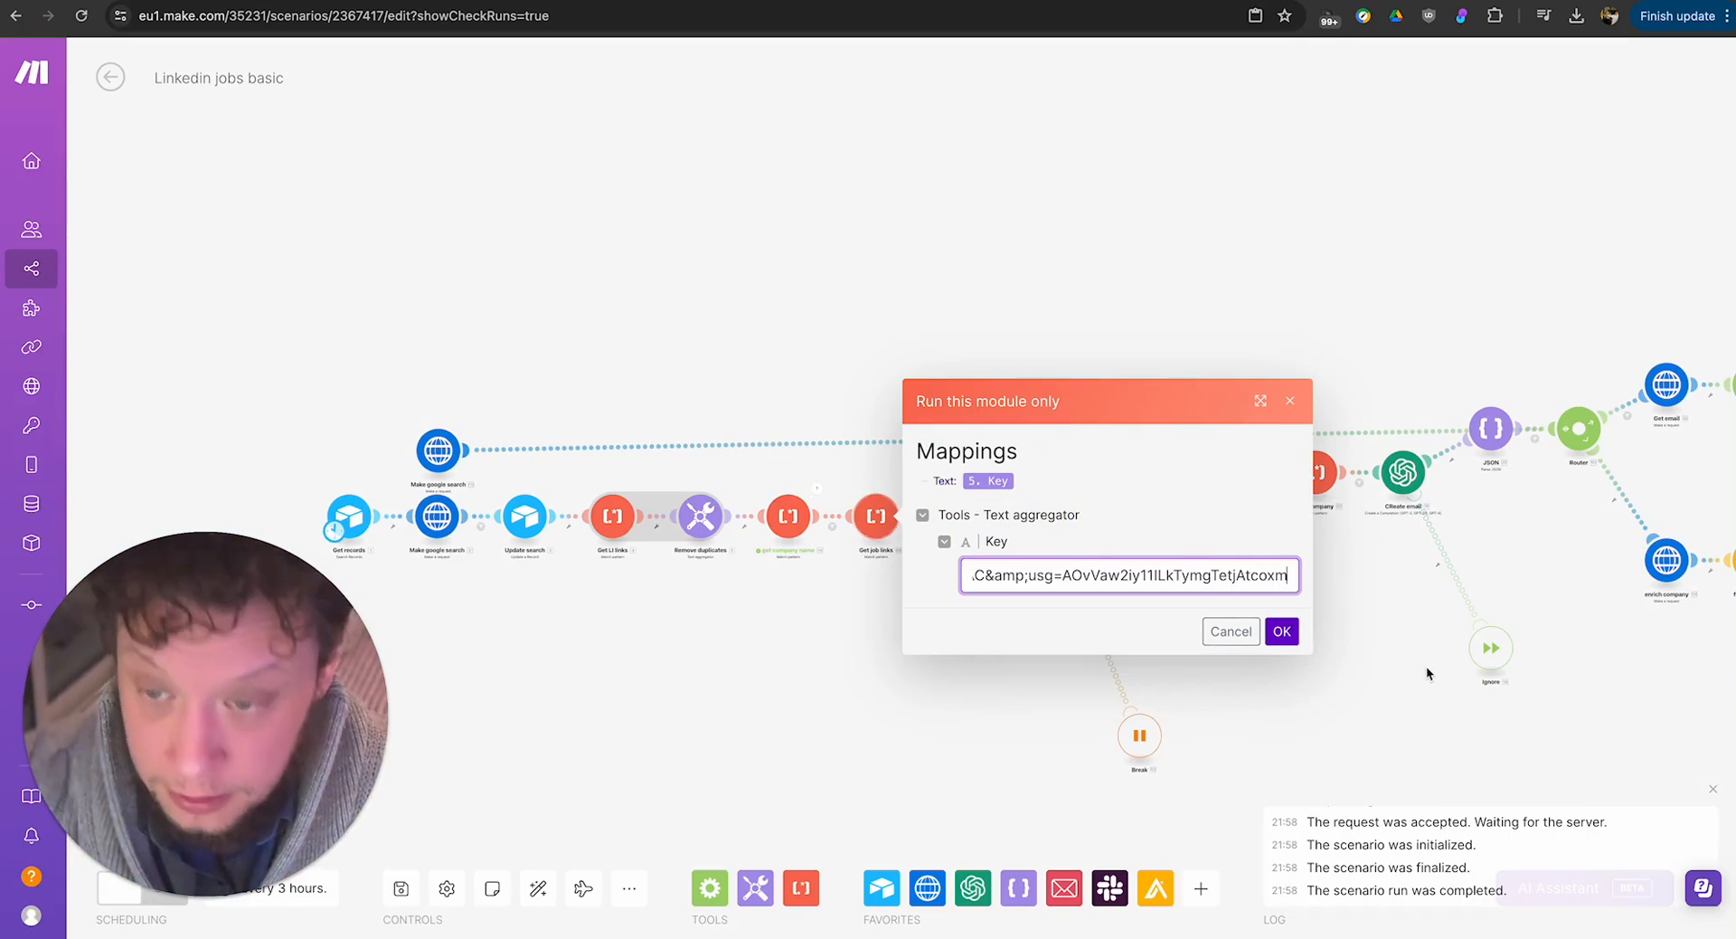
pyautogui.click(1281, 631)
# Check the Fallback Match link in the Get job links parser's output, and close the result.
pyautogui.click(504, 455)
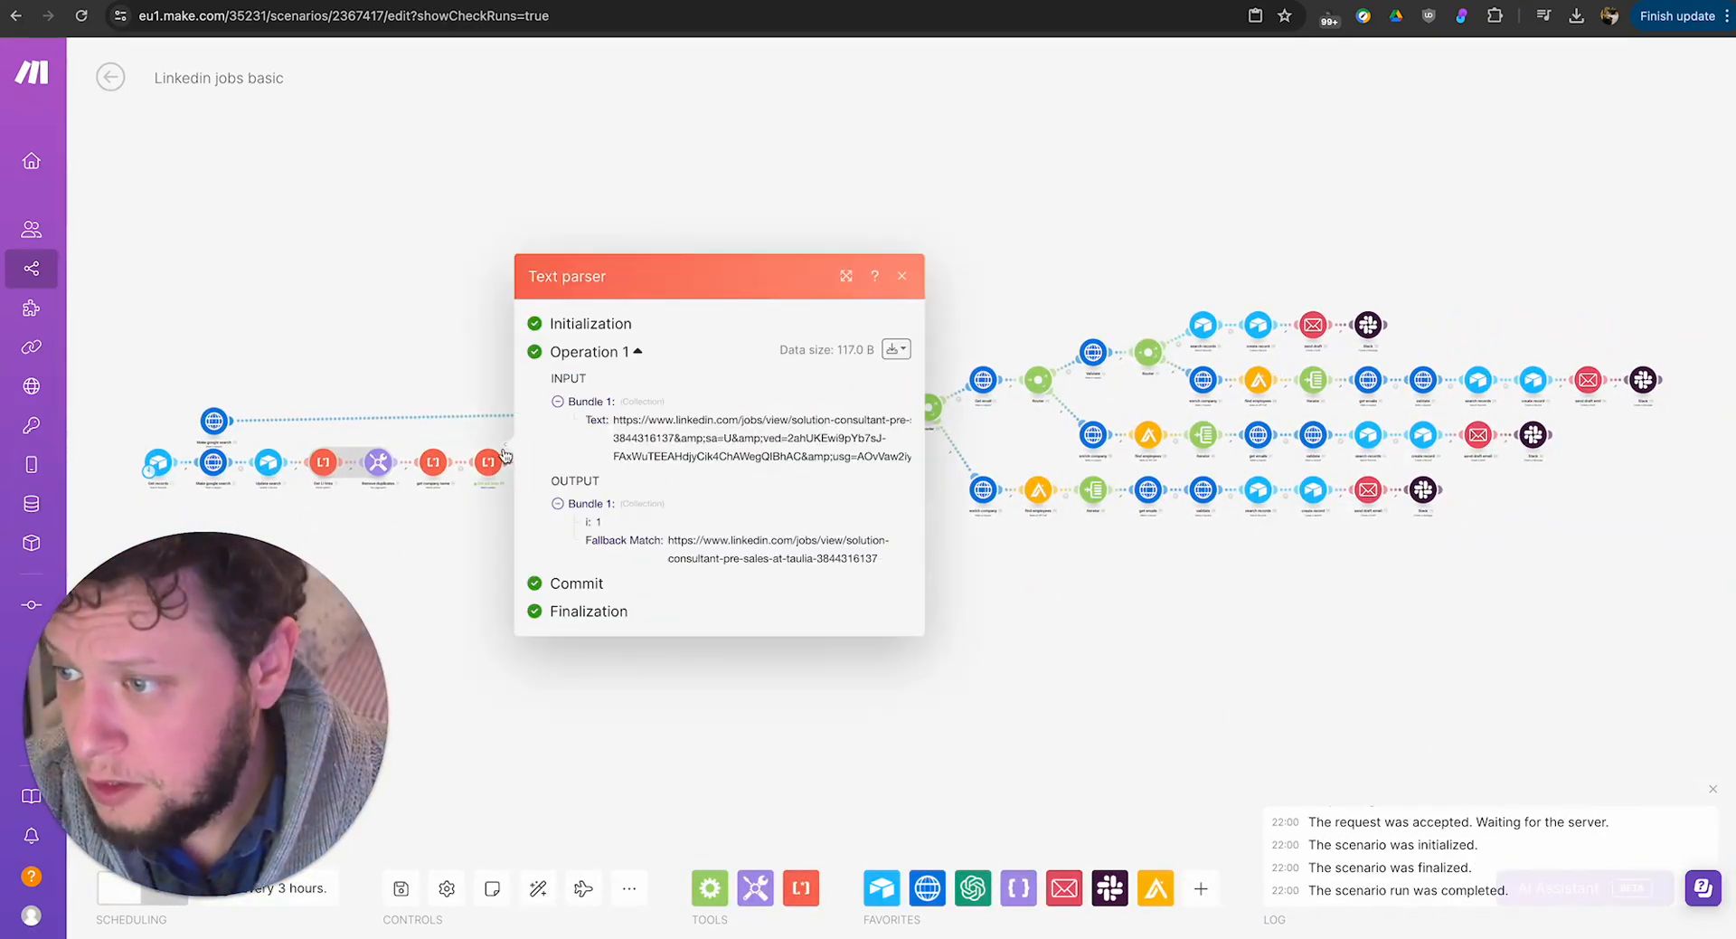
pyautogui.tripleClick(705, 553)
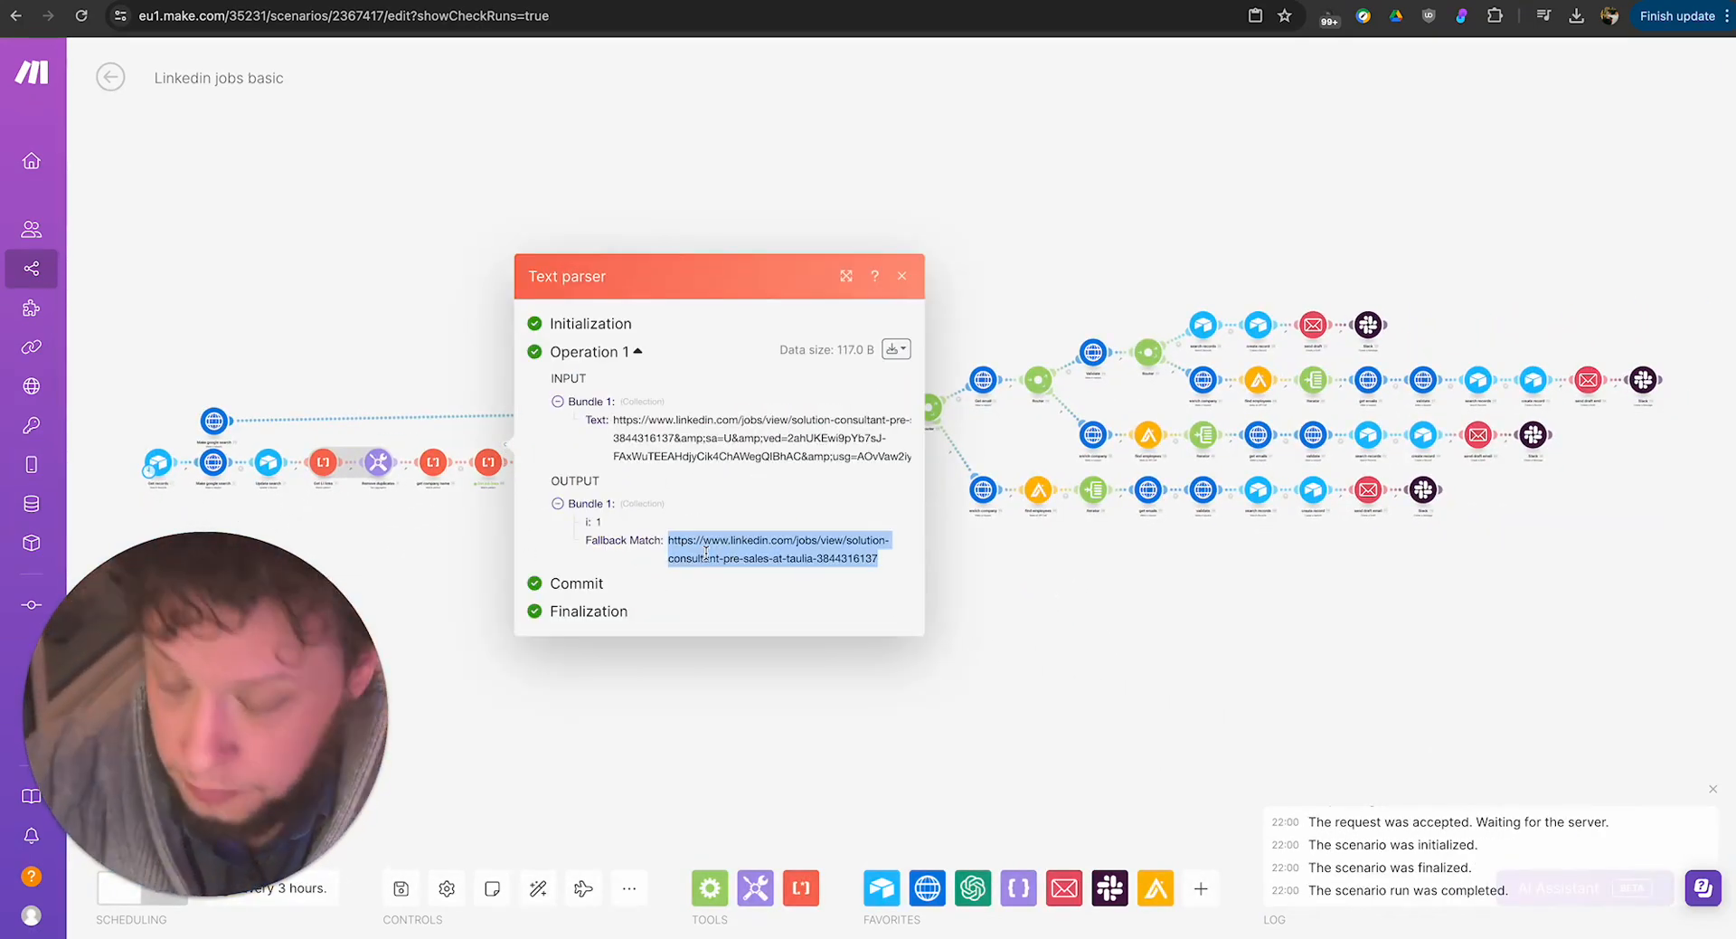
pyautogui.click(886, 725)
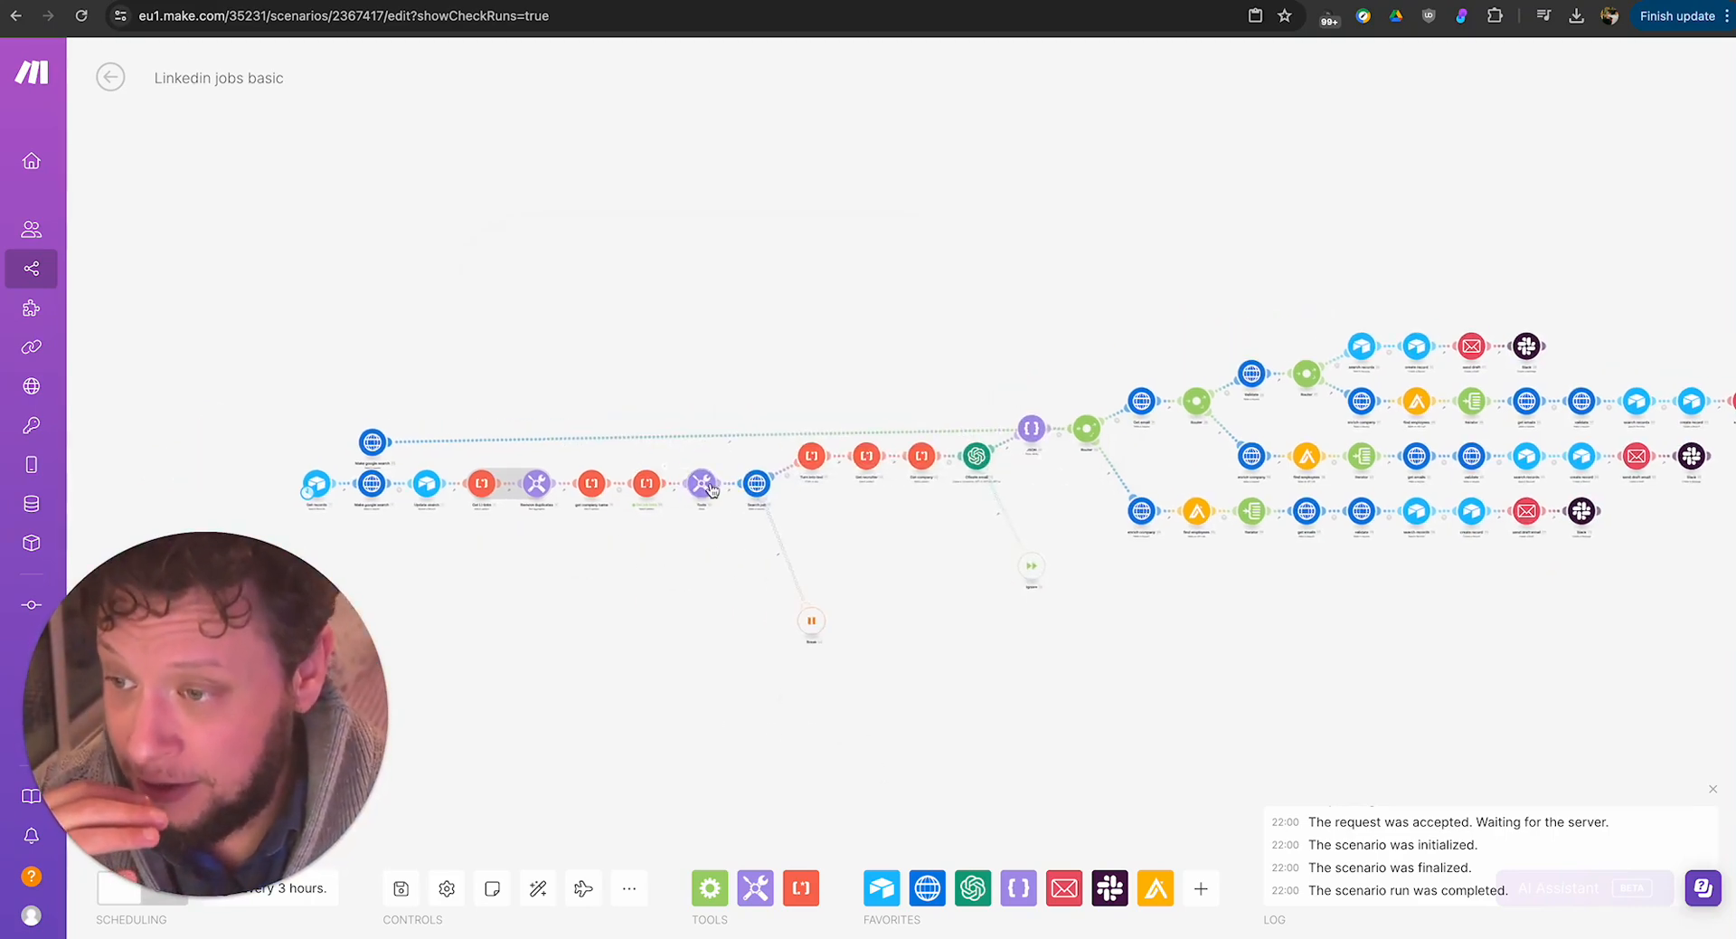
# Open the settings of the Tools sleep module before Search job and look at its Delay value.
pyautogui.scroll(3, 686, 586)
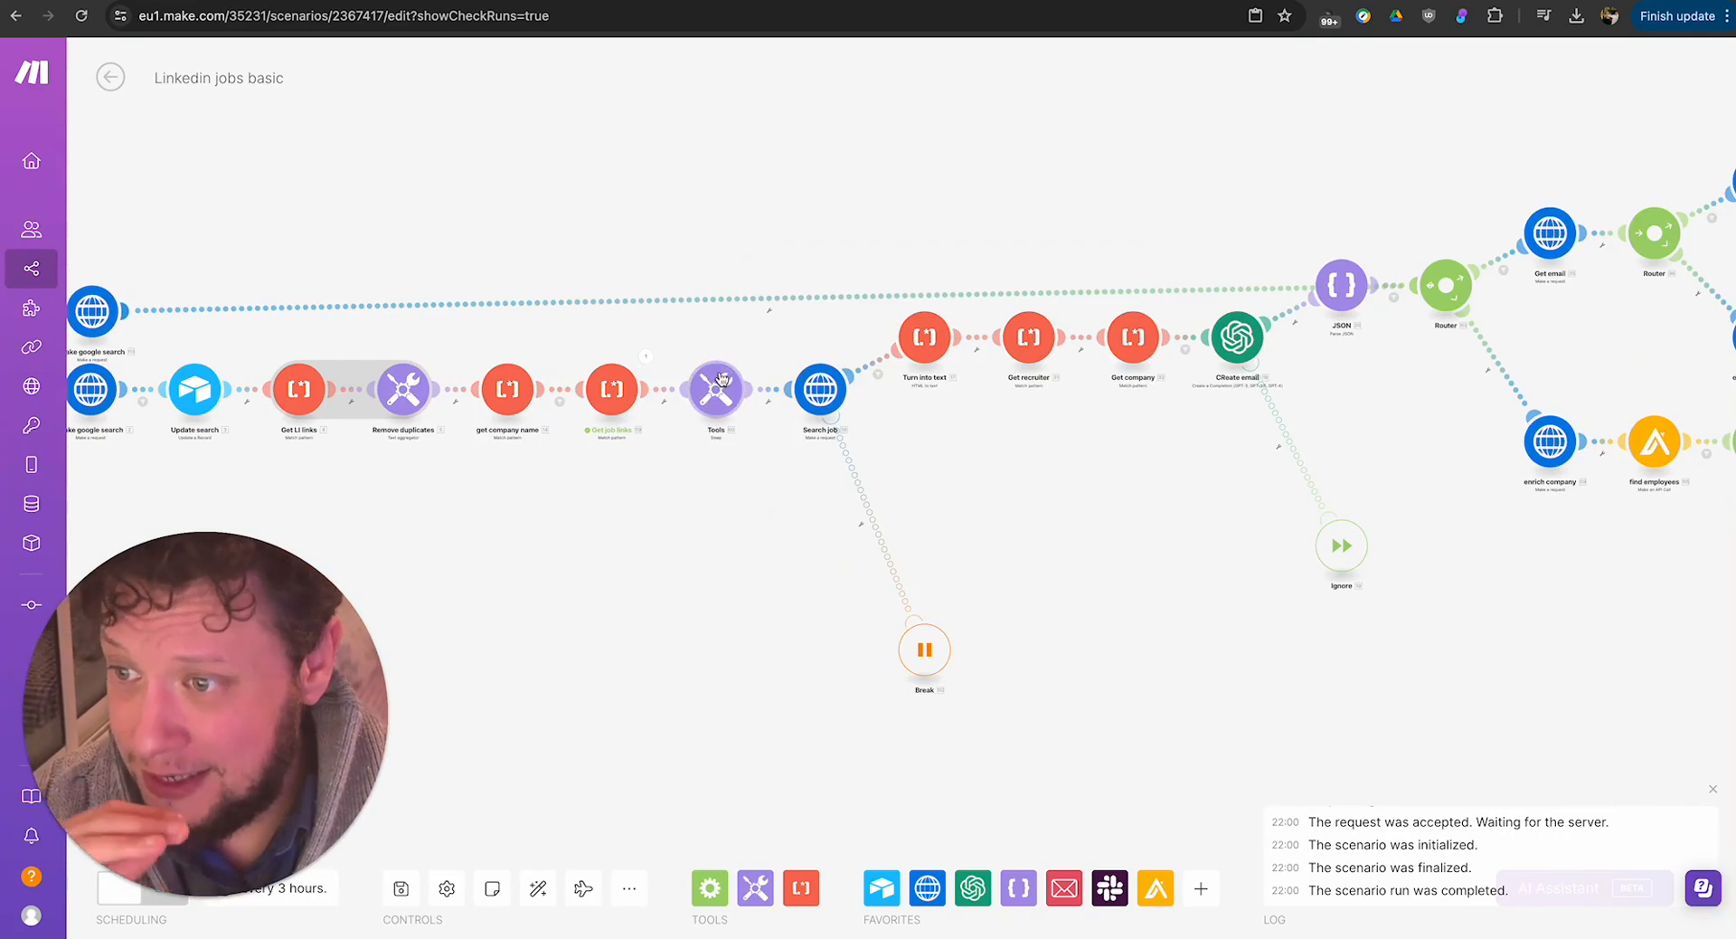
pyautogui.click(715, 389)
pyautogui.click(825, 379)
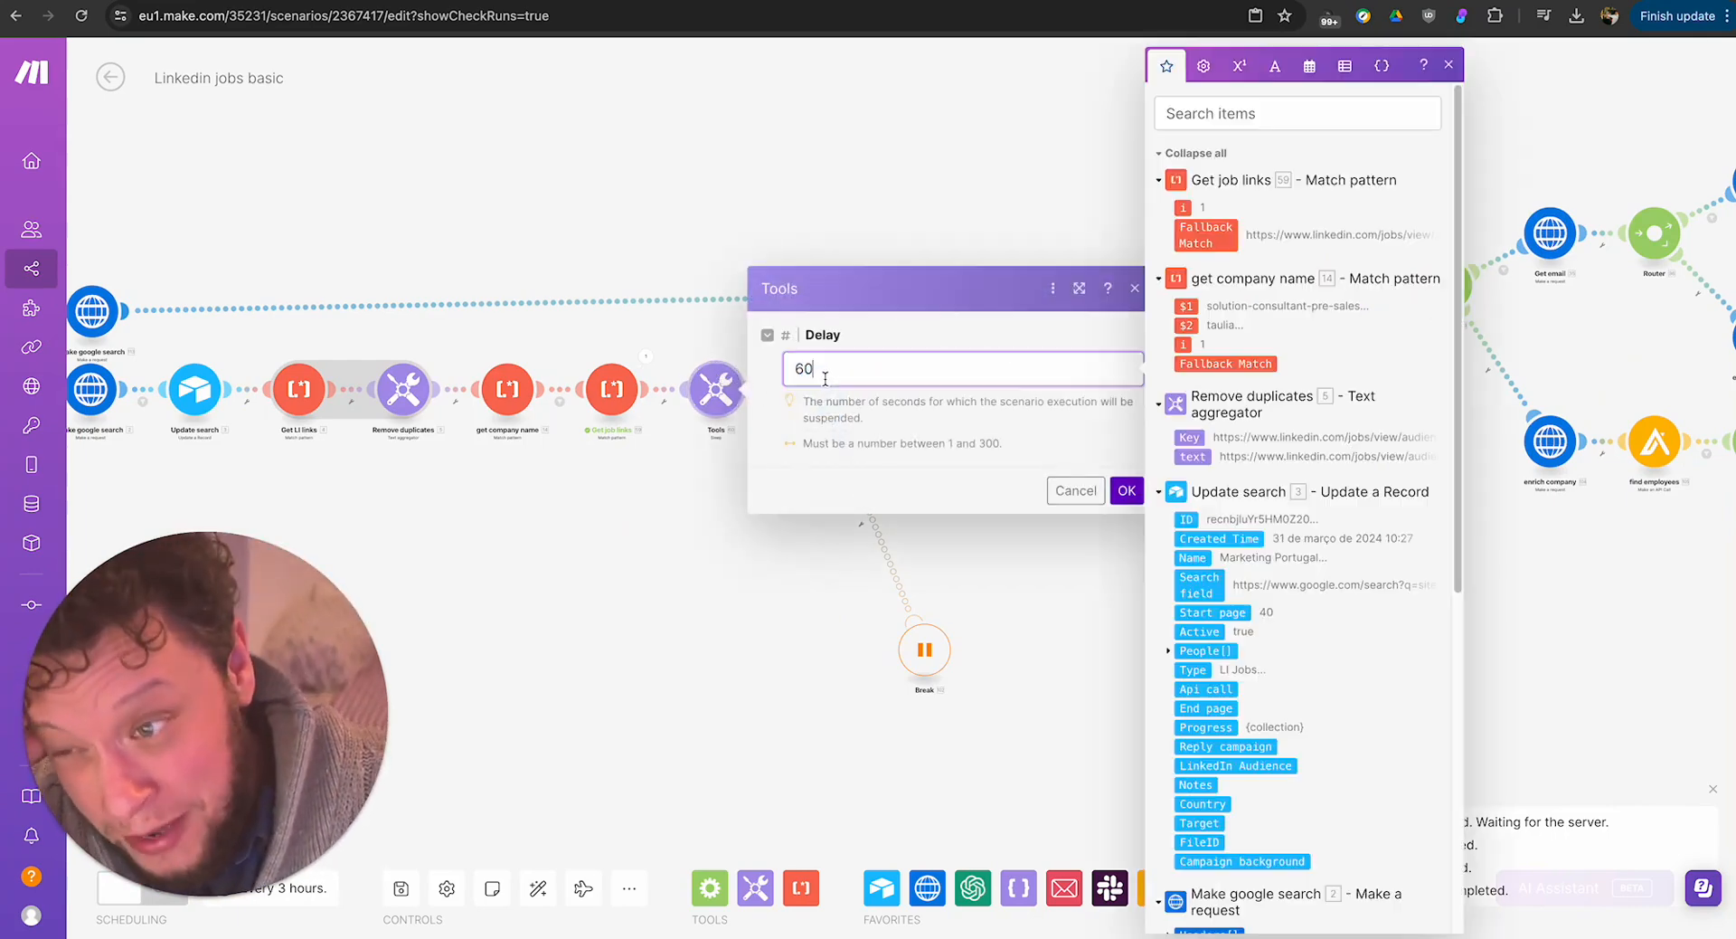
pyautogui.doubleClick(826, 377)
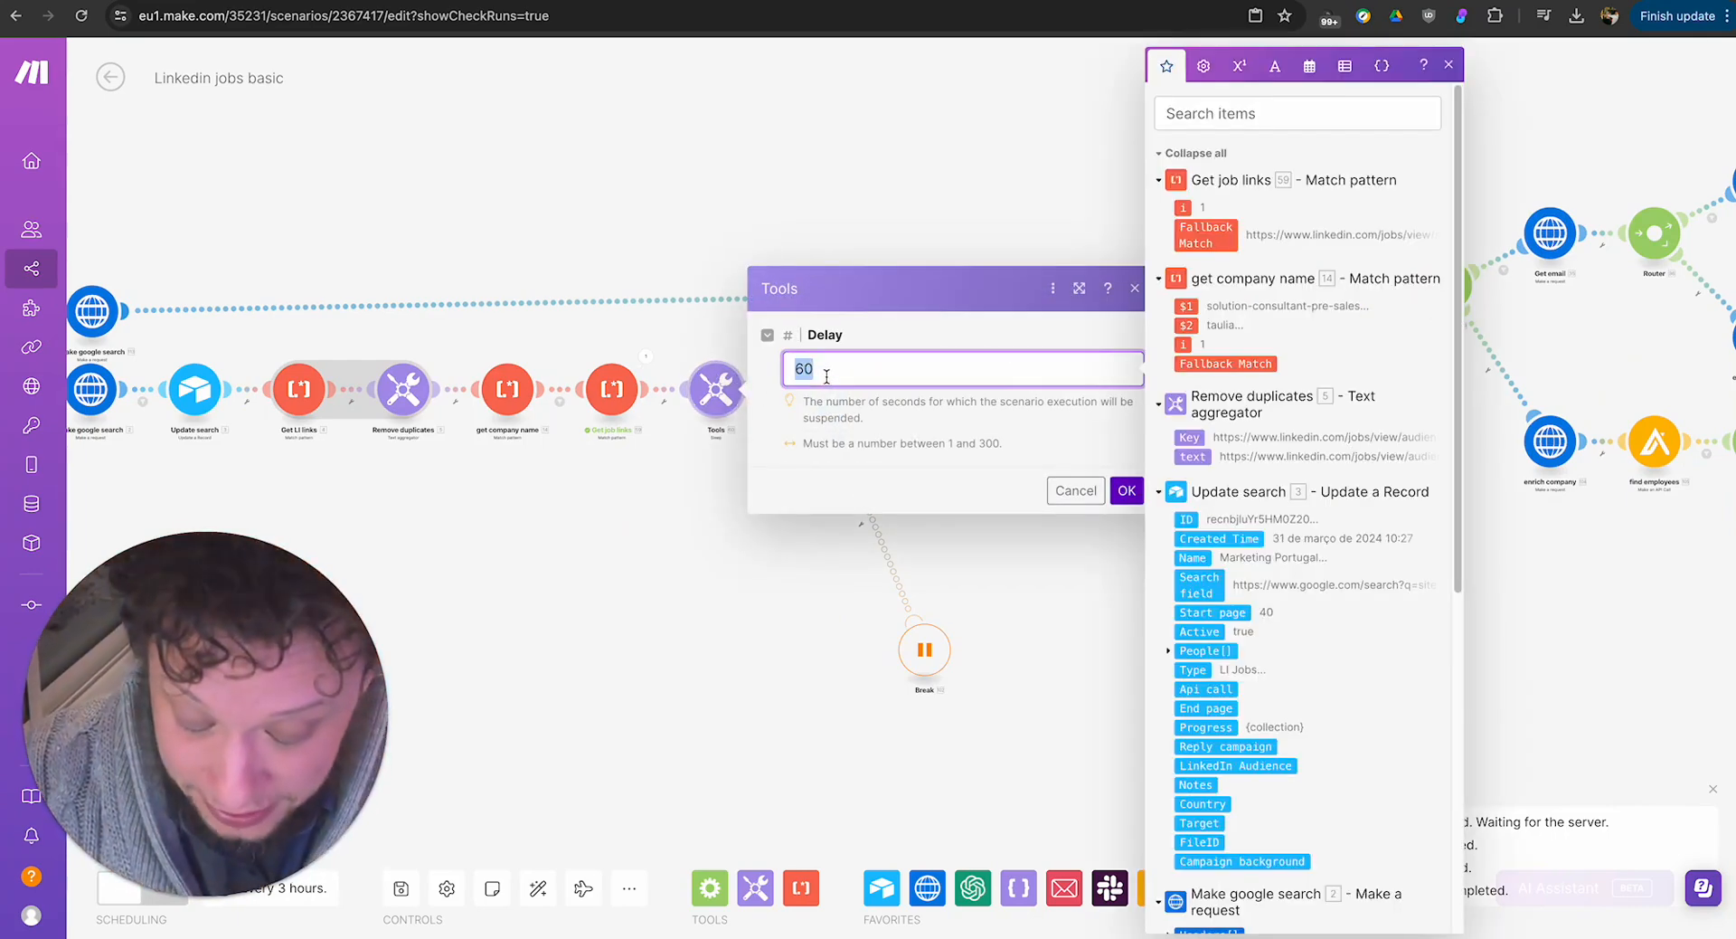
# Try a Delay of 240 seconds in the Tools sleep module, and set it back to 60 seconds.
pyautogui.write('240')
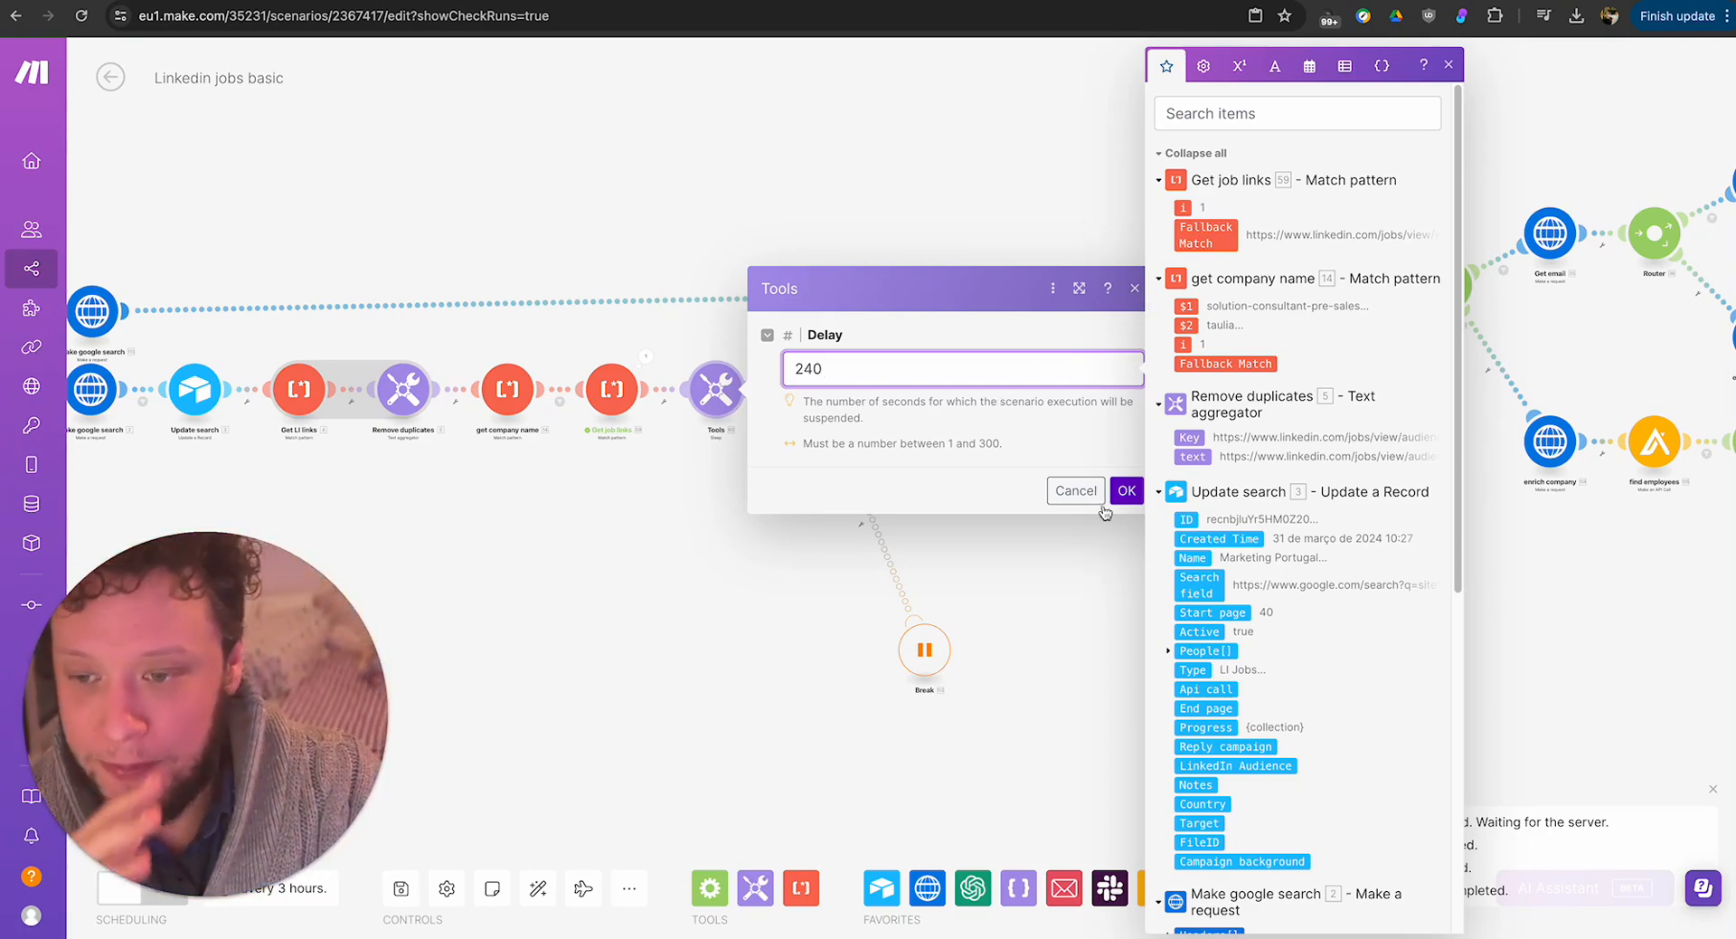
pyautogui.doubleClick(884, 375)
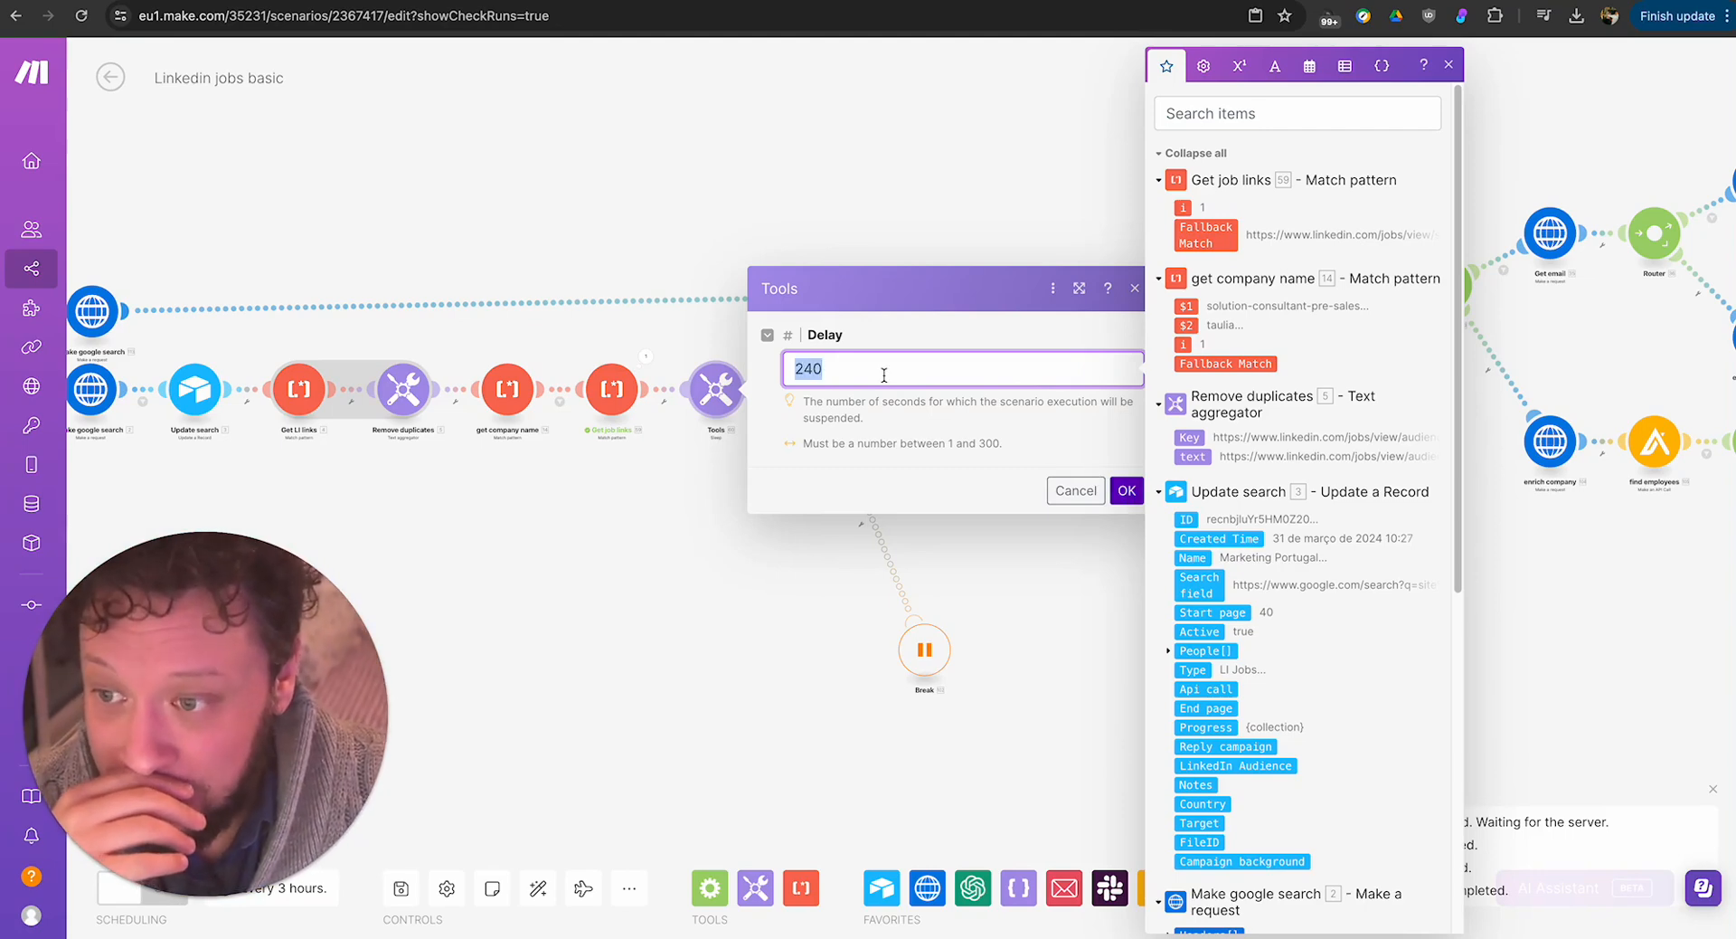
pyautogui.write('6')
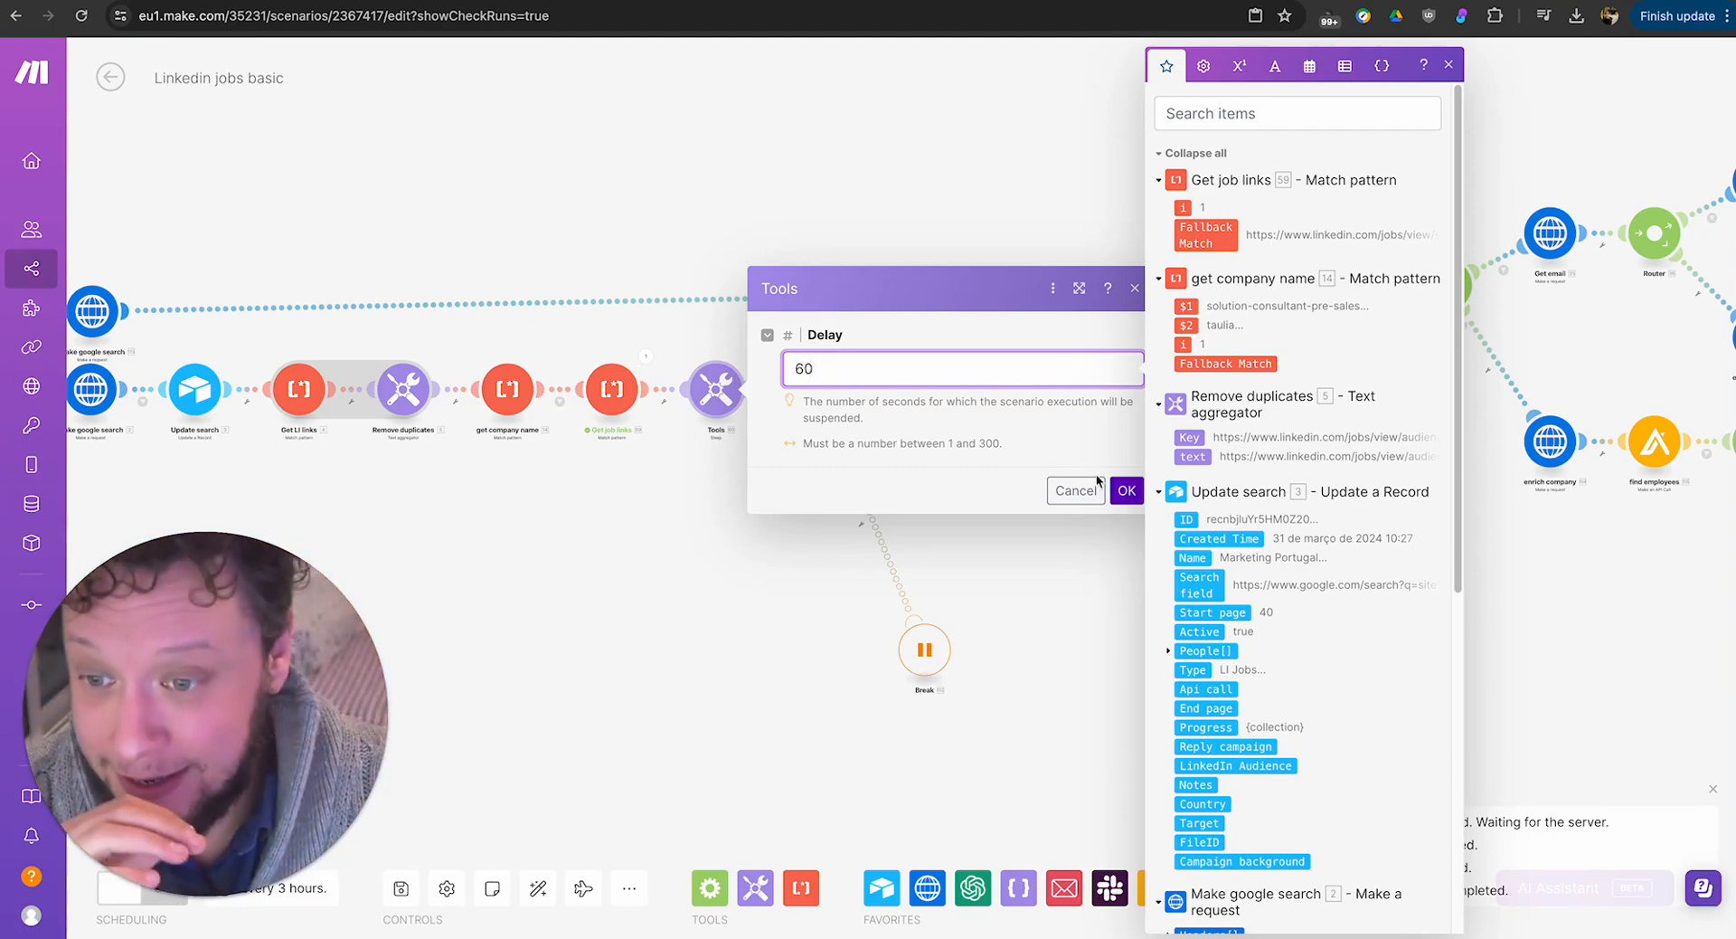
pyautogui.write('0')
pyautogui.click(1126, 490)
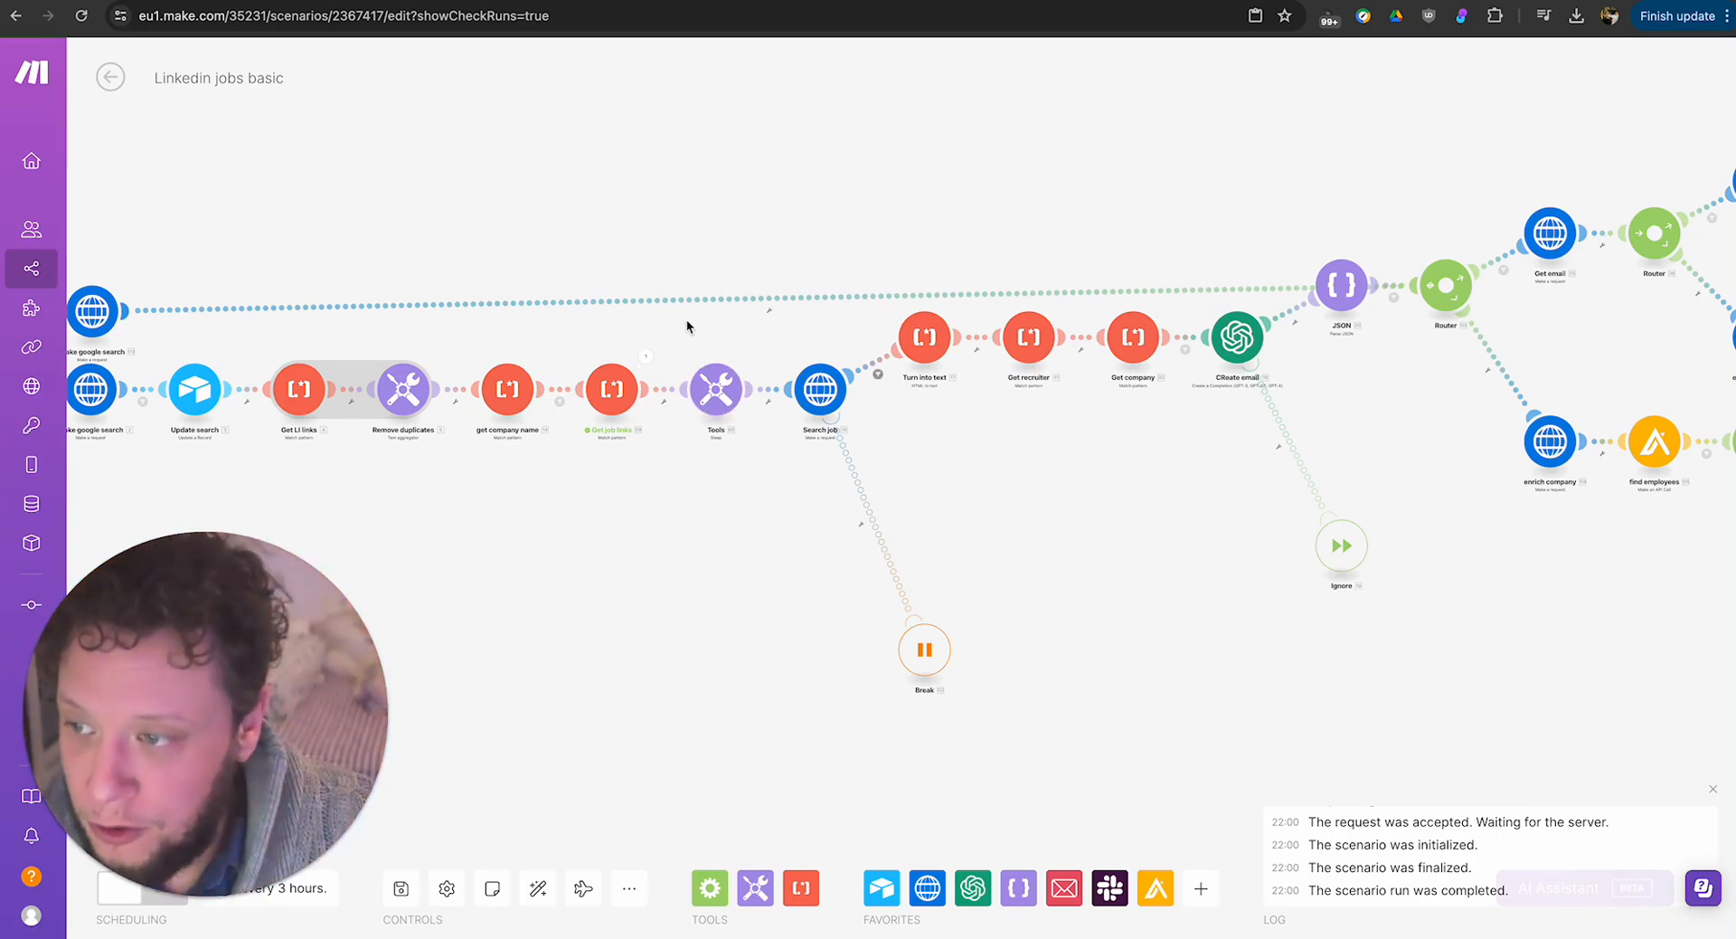
# Copy the Fallback Match link from the Get job links output, and run only the Search job module with it.
pyautogui.click(643, 358)
pyautogui.tripleClick(844, 459)
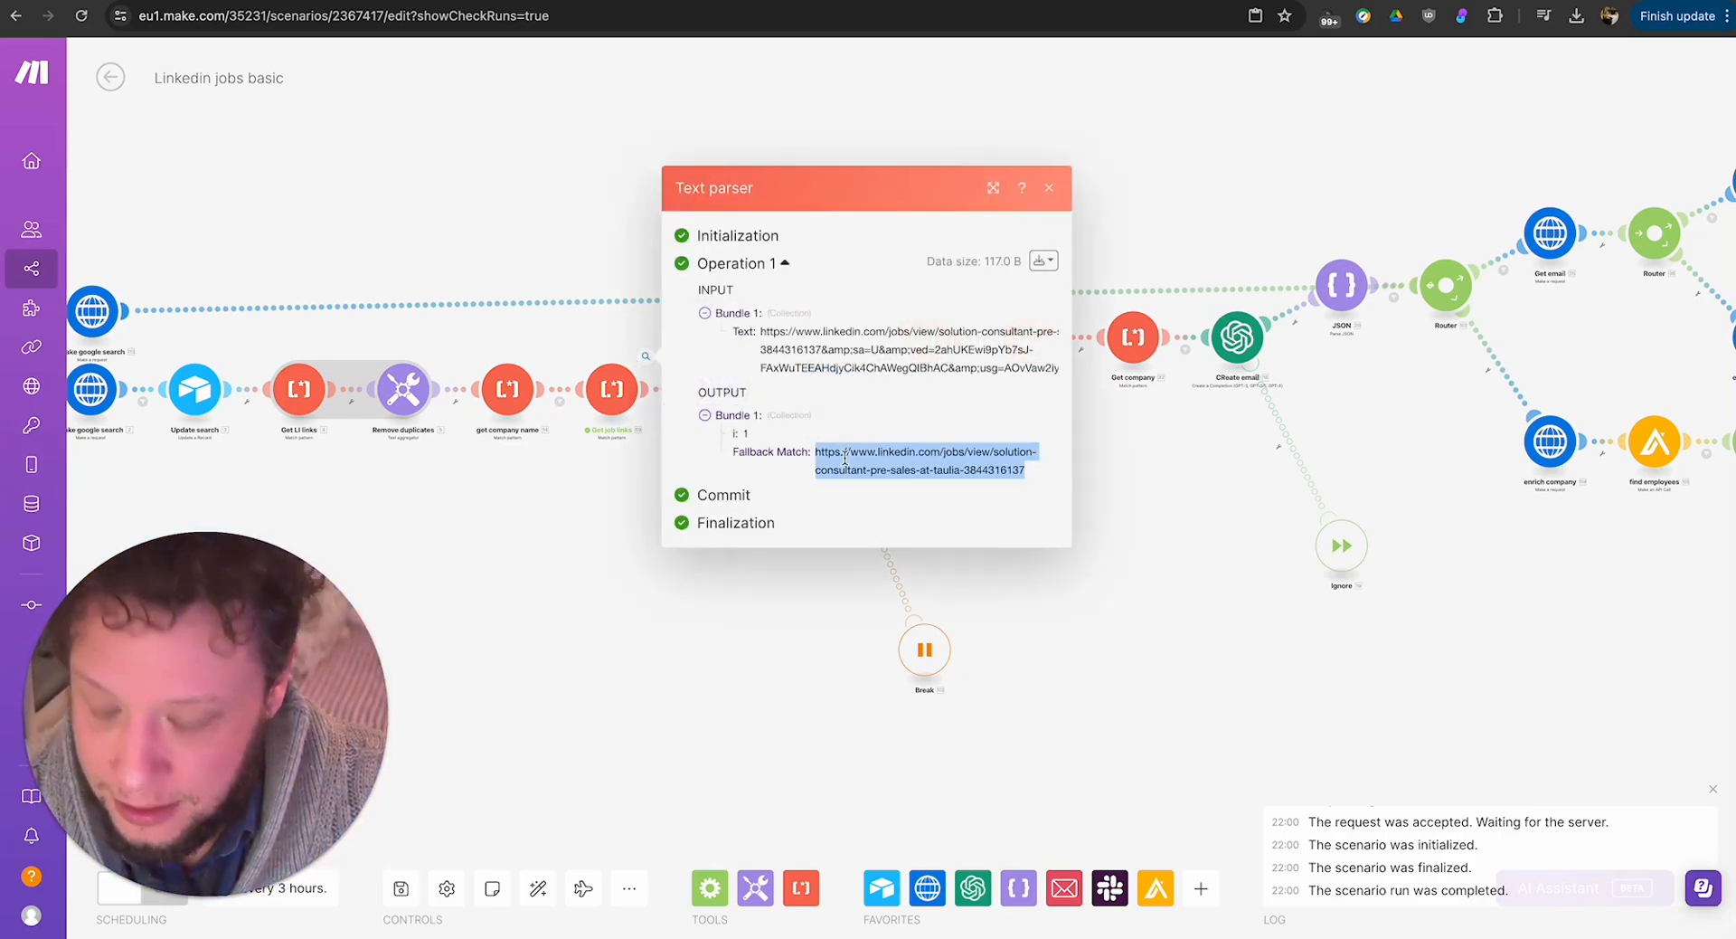
pyautogui.click(747, 581)
pyautogui.rightClick(814, 404)
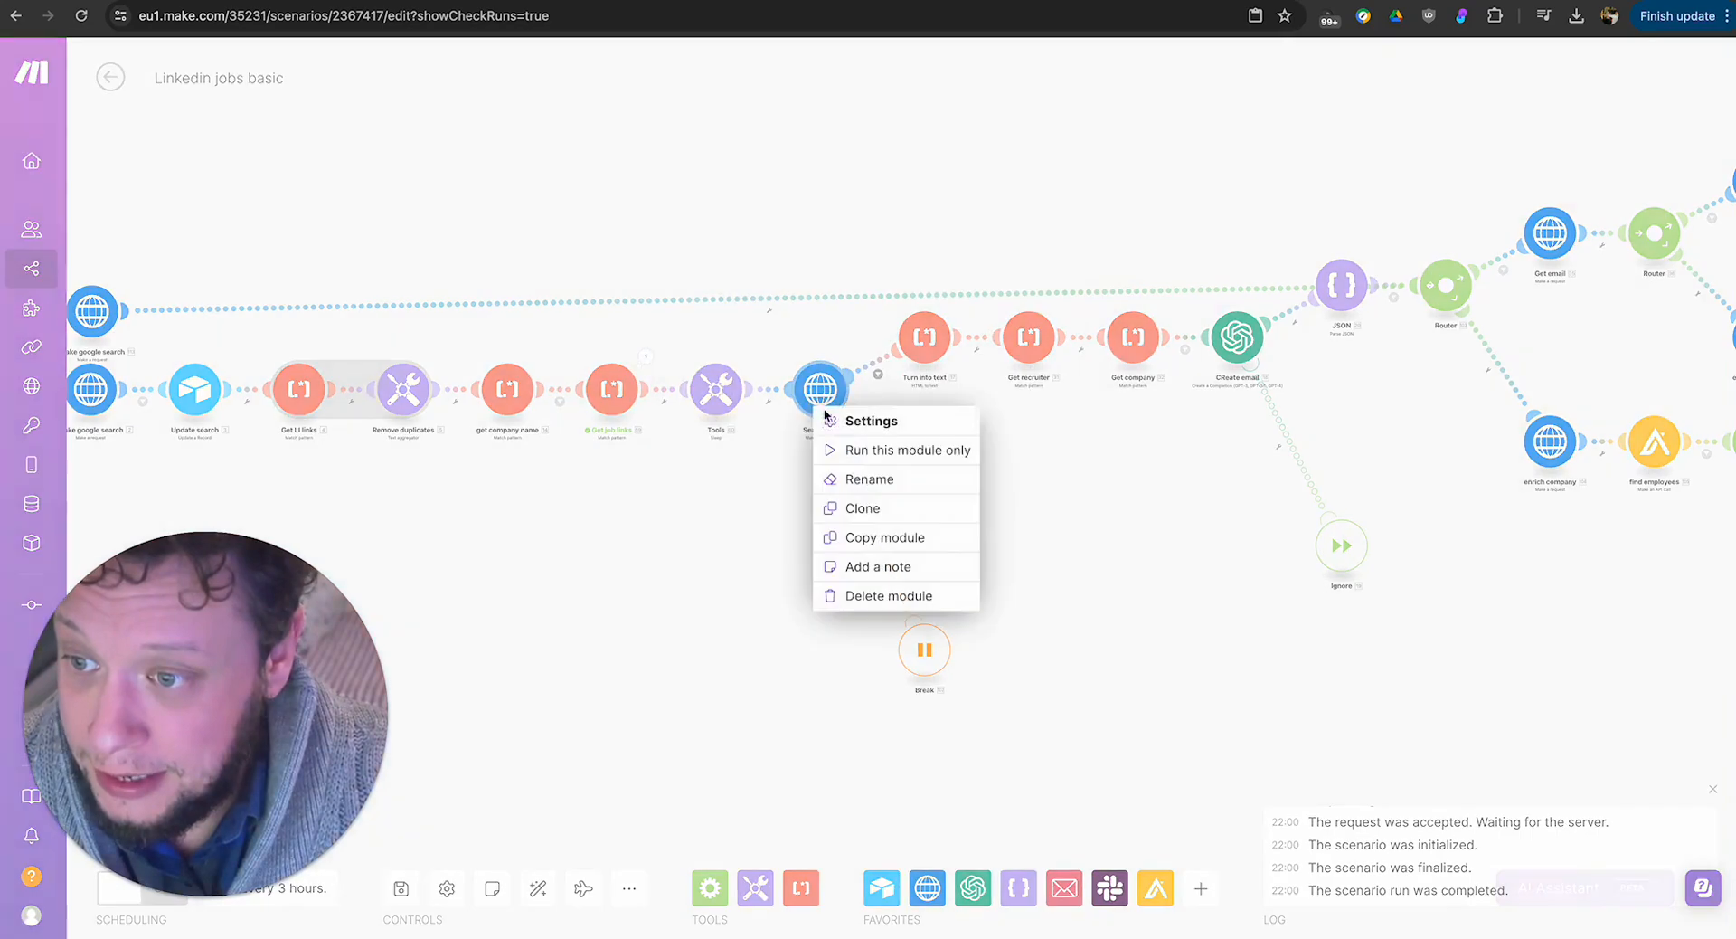
pyautogui.click(859, 449)
pyautogui.click(981, 643)
pyautogui.hotkey('ctrl', 'v')
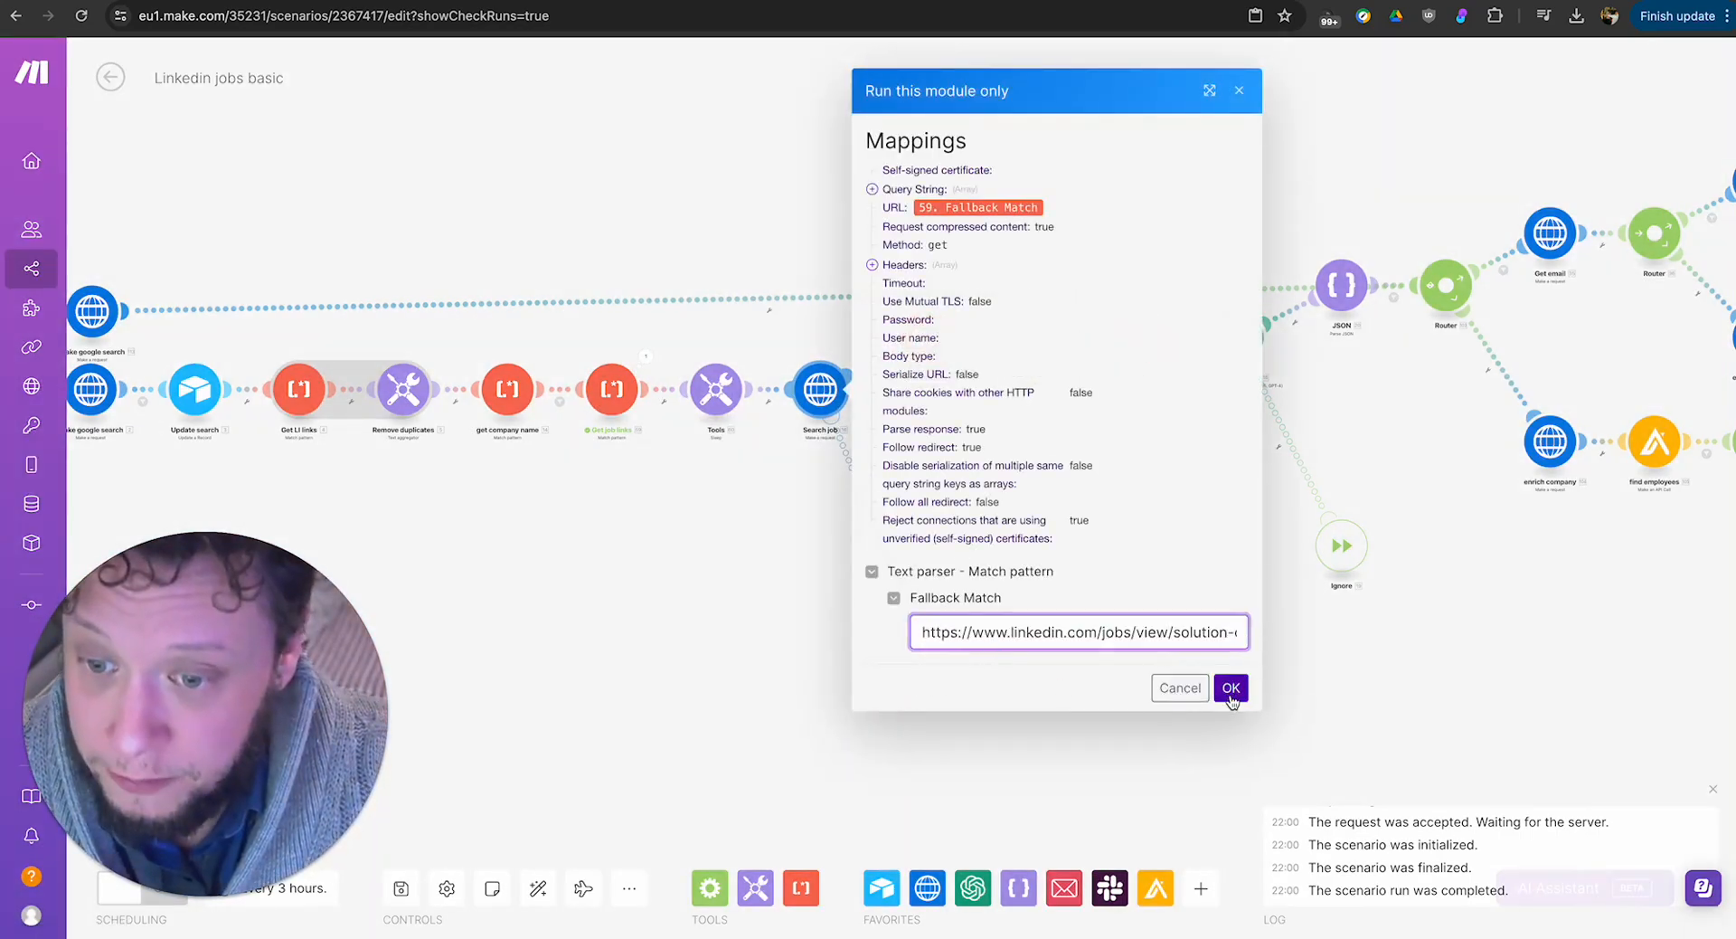
pyautogui.click(1230, 687)
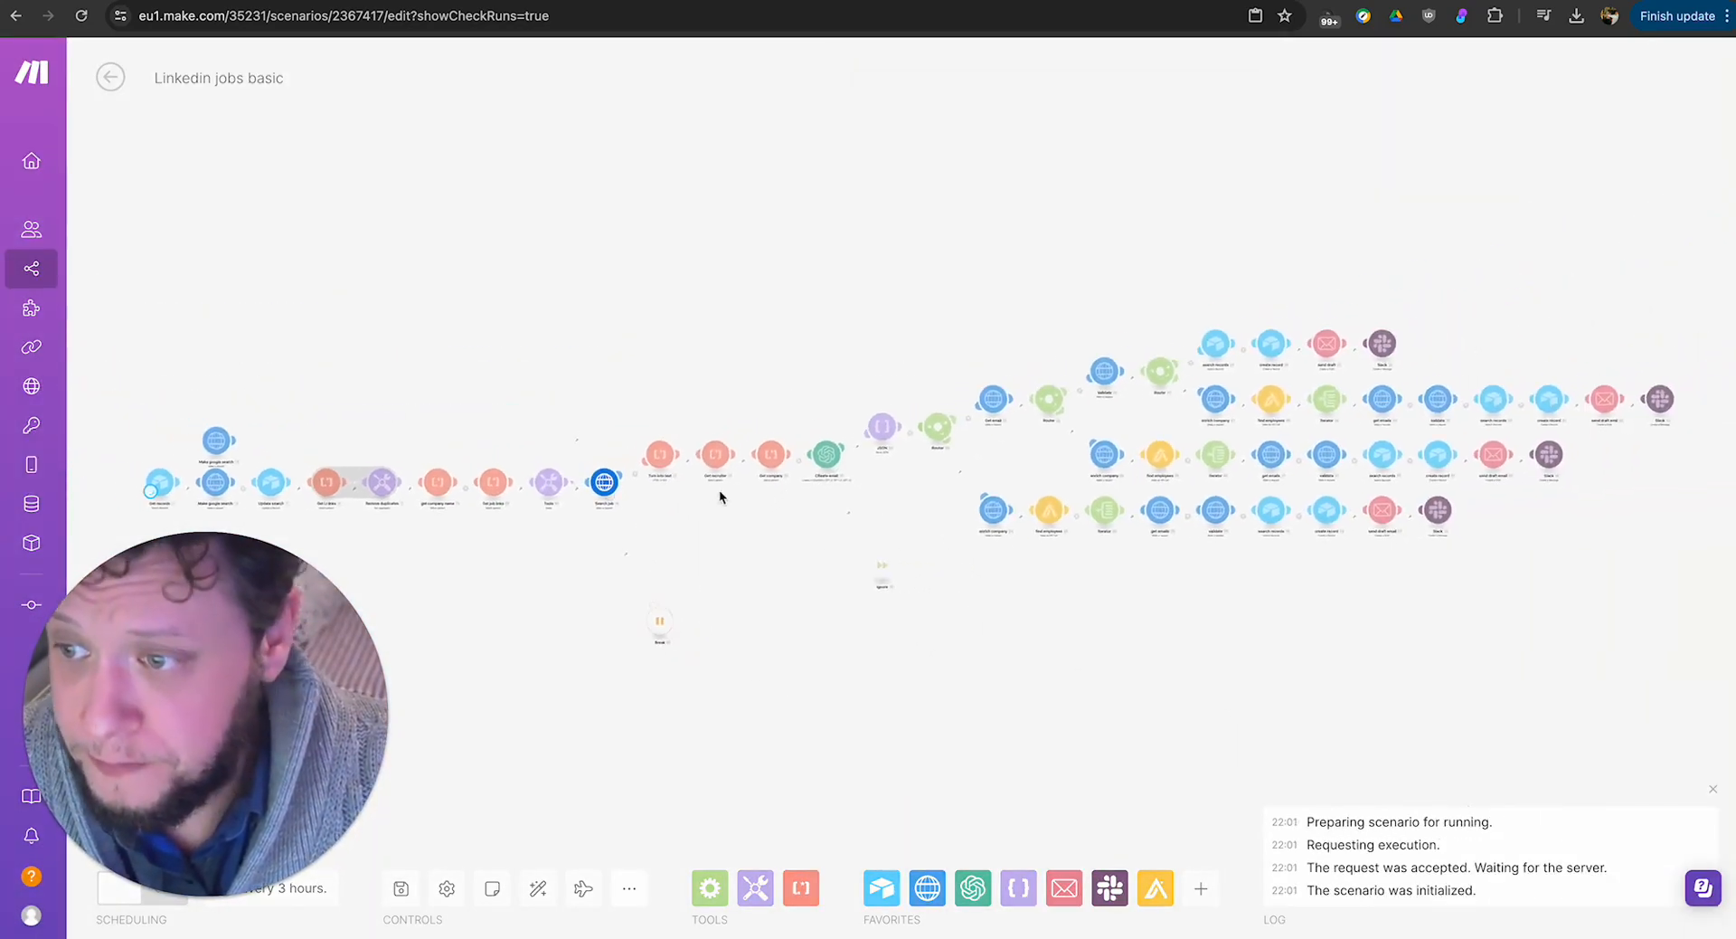
# Examine the error details and input of the Search job run, and close the result.
pyautogui.click(622, 474)
pyautogui.moveTo(713, 274); pyautogui.dragTo(894, 275)
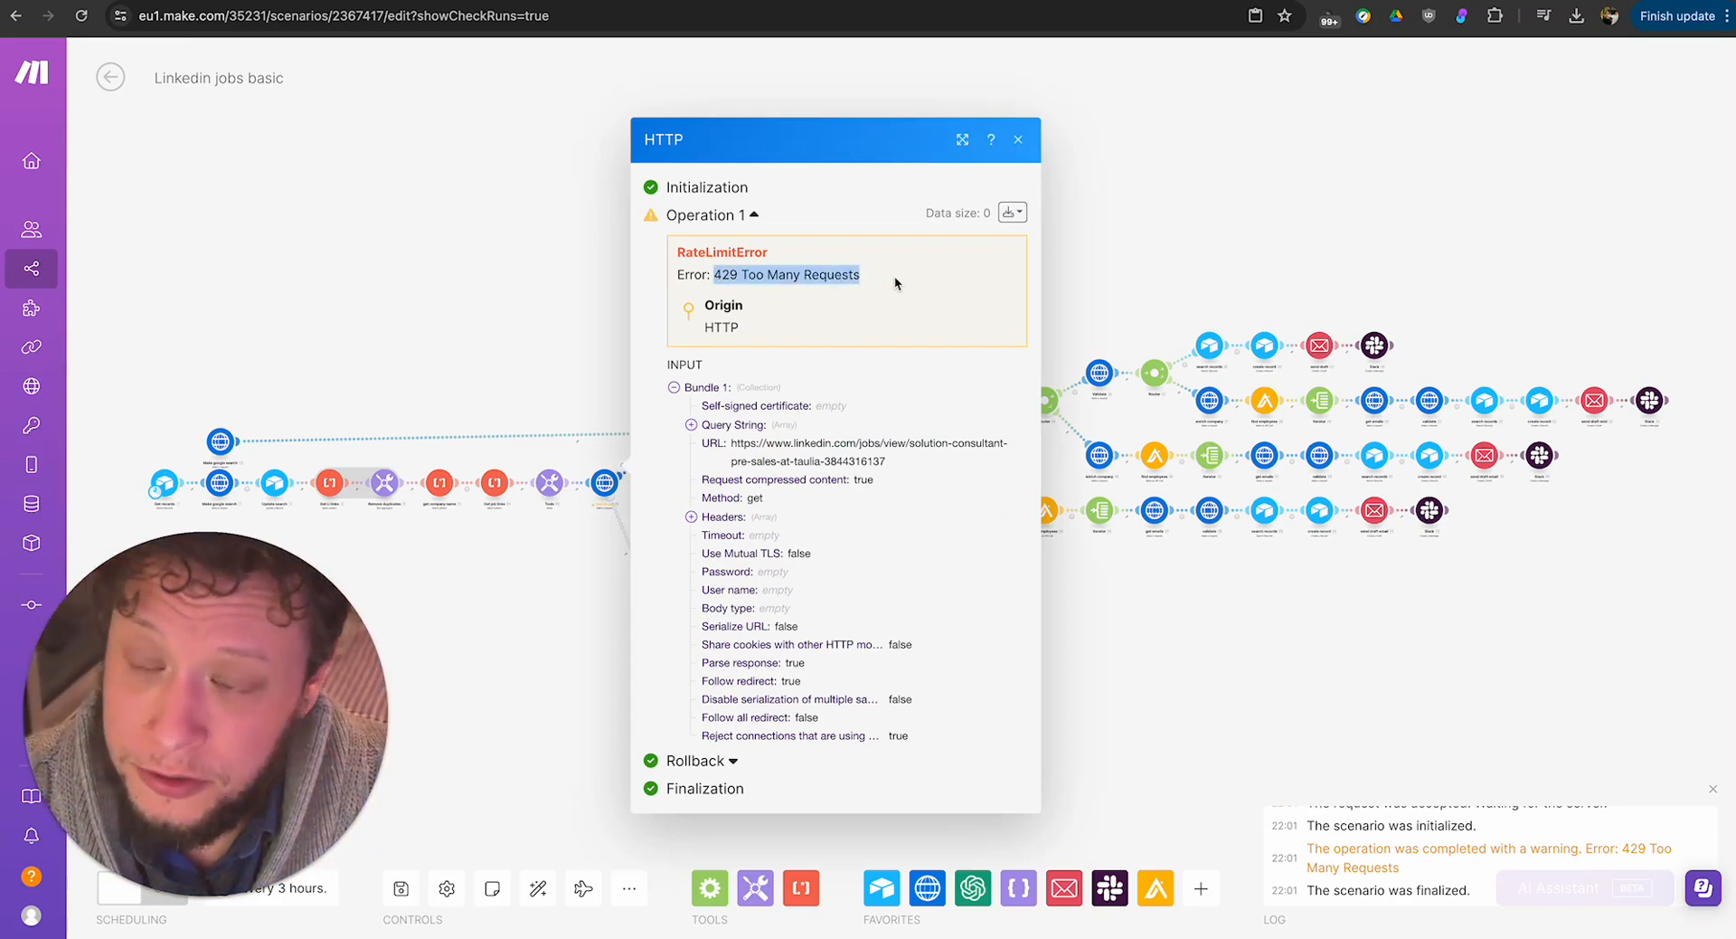
pyautogui.click(893, 275)
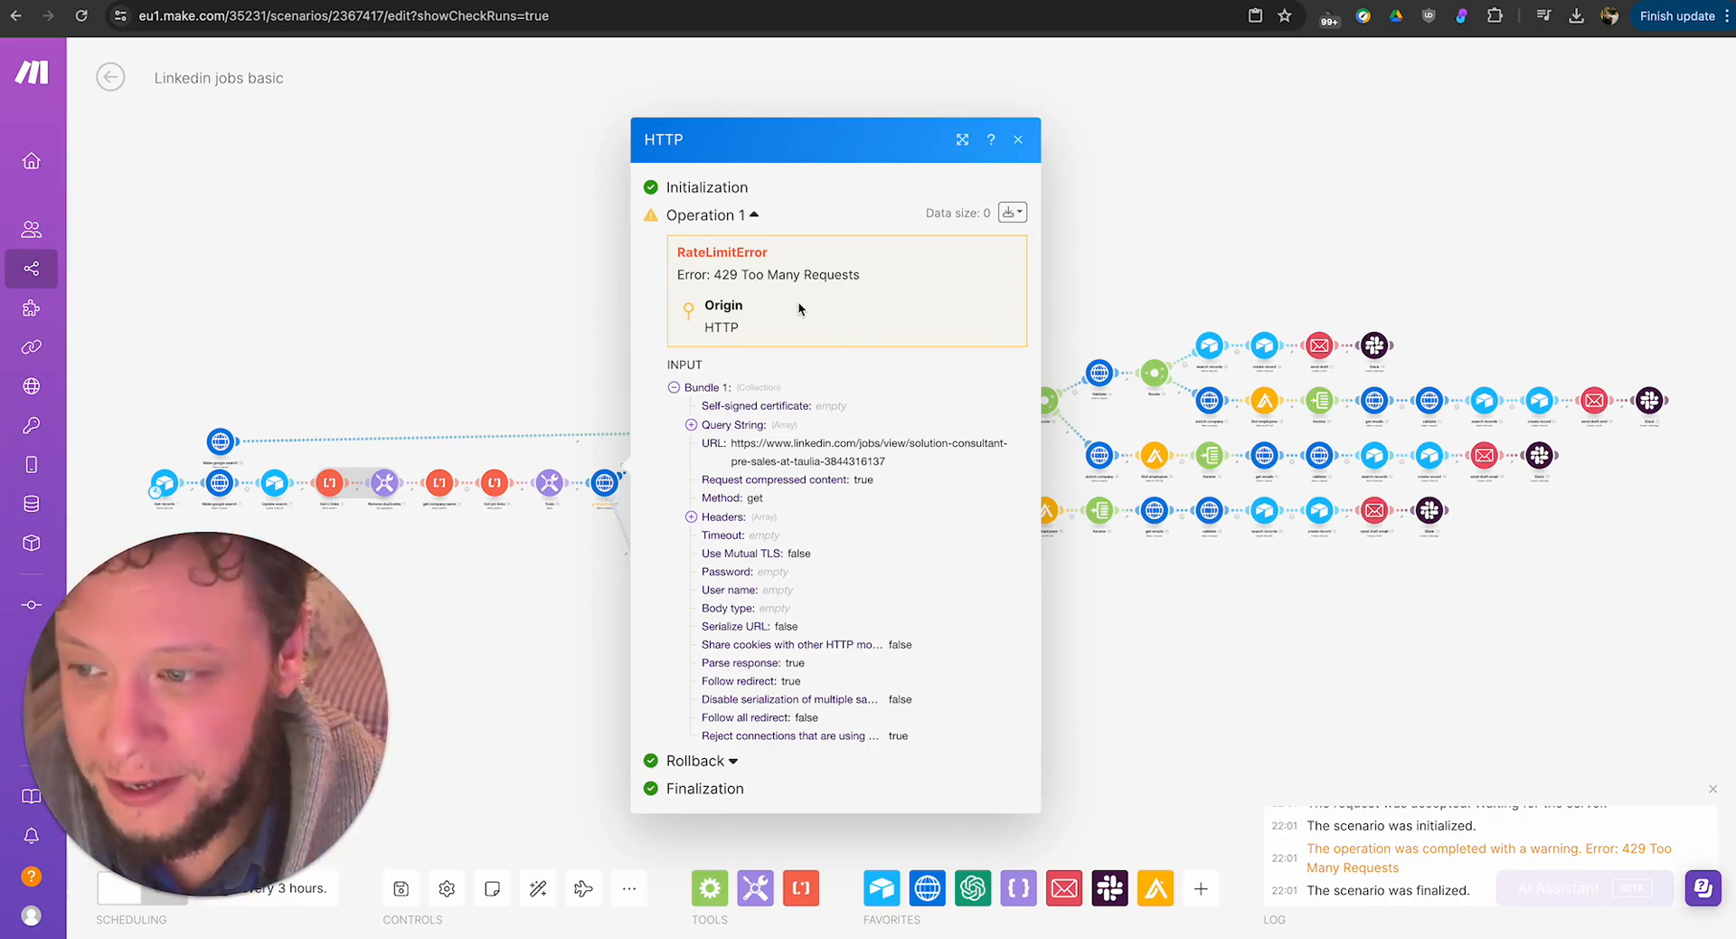
pyautogui.moveTo(727, 272); pyautogui.dragTo(930, 273)
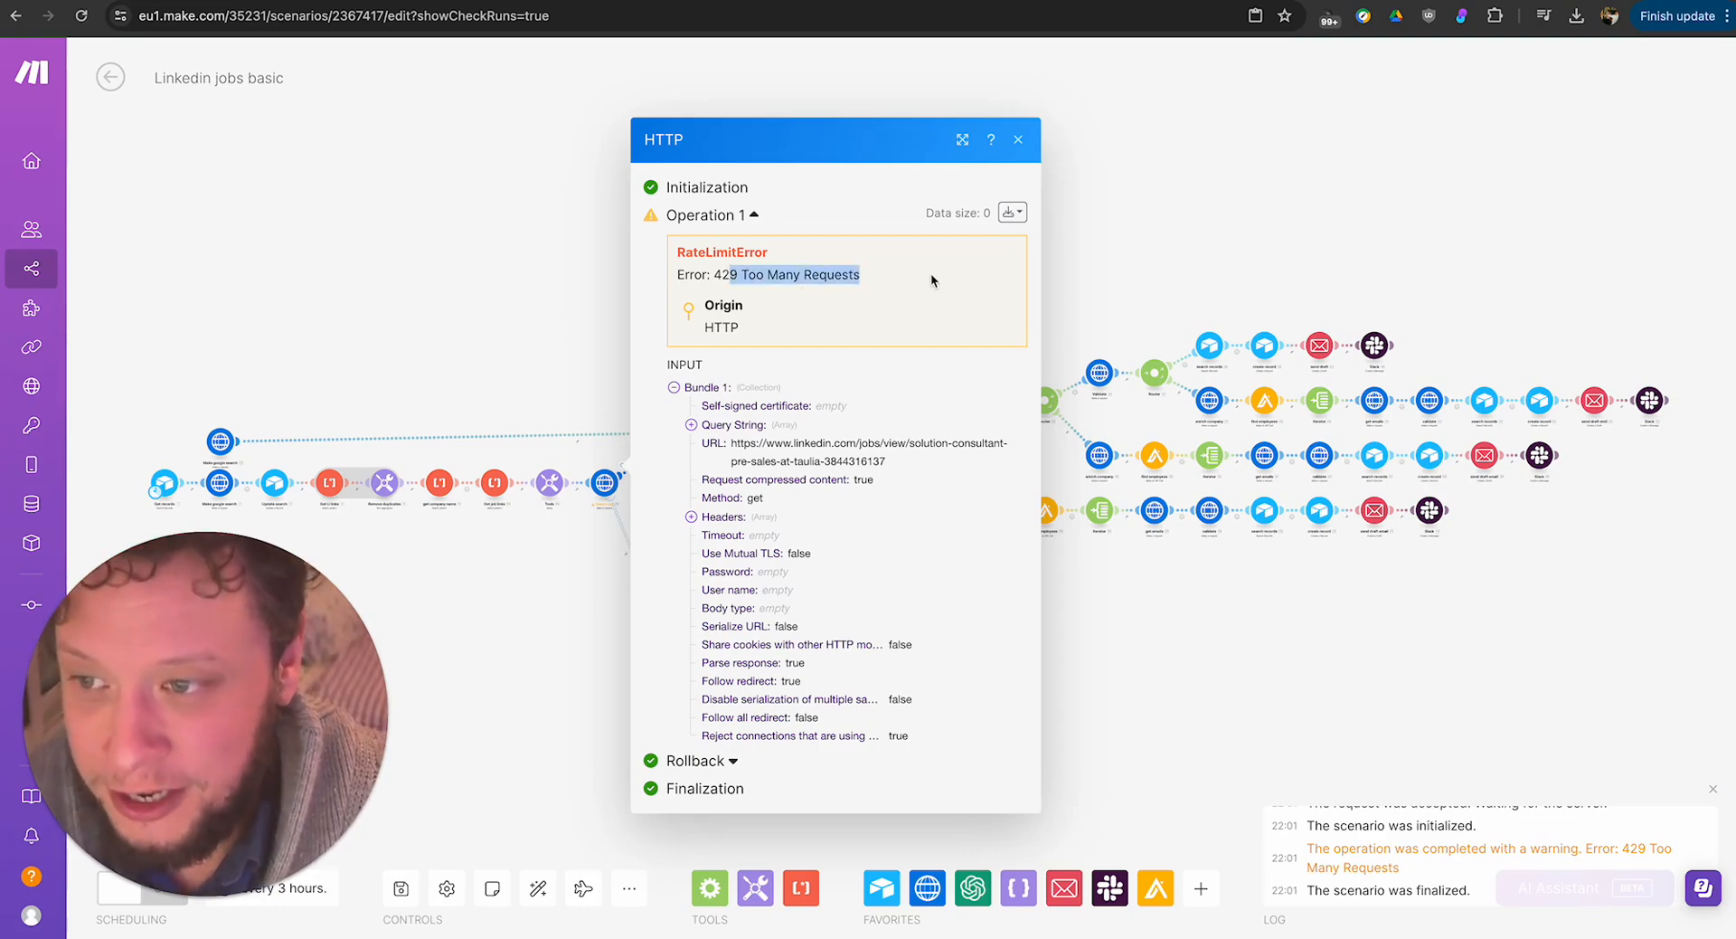
pyautogui.click(930, 273)
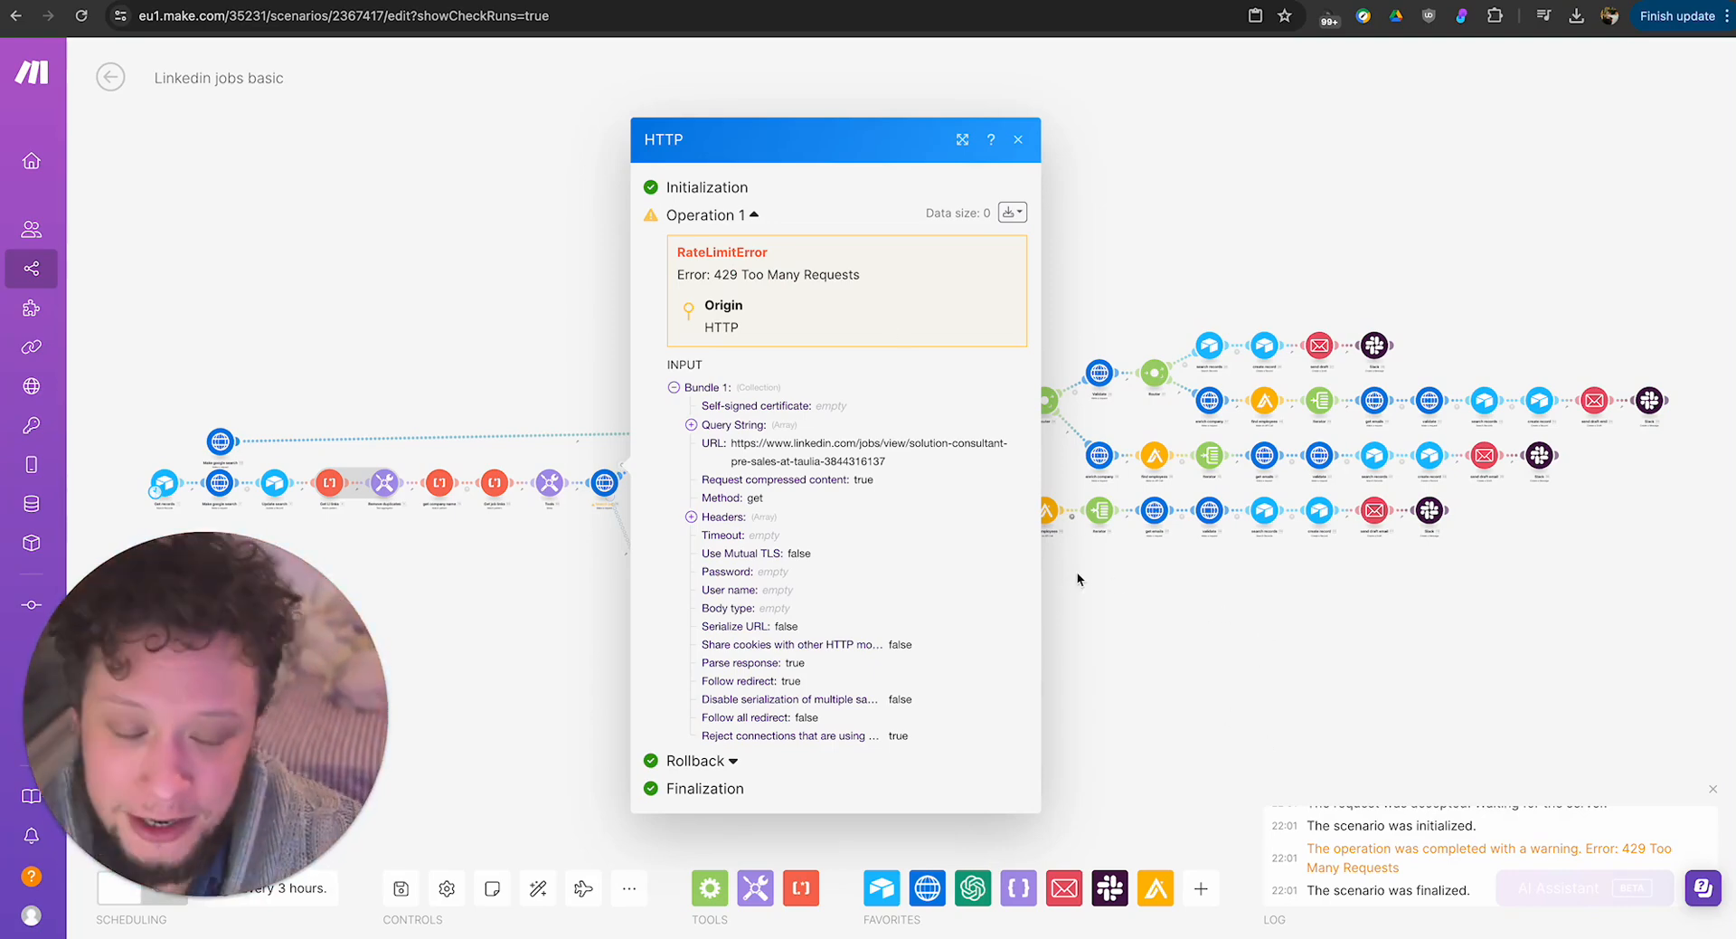
pyautogui.click(1094, 588)
# Recheck the Delay value in the Tools sleep module before Search job, and close its settings unchanged.
pyautogui.moveTo(484, 619); pyautogui.dragTo(566, 611)
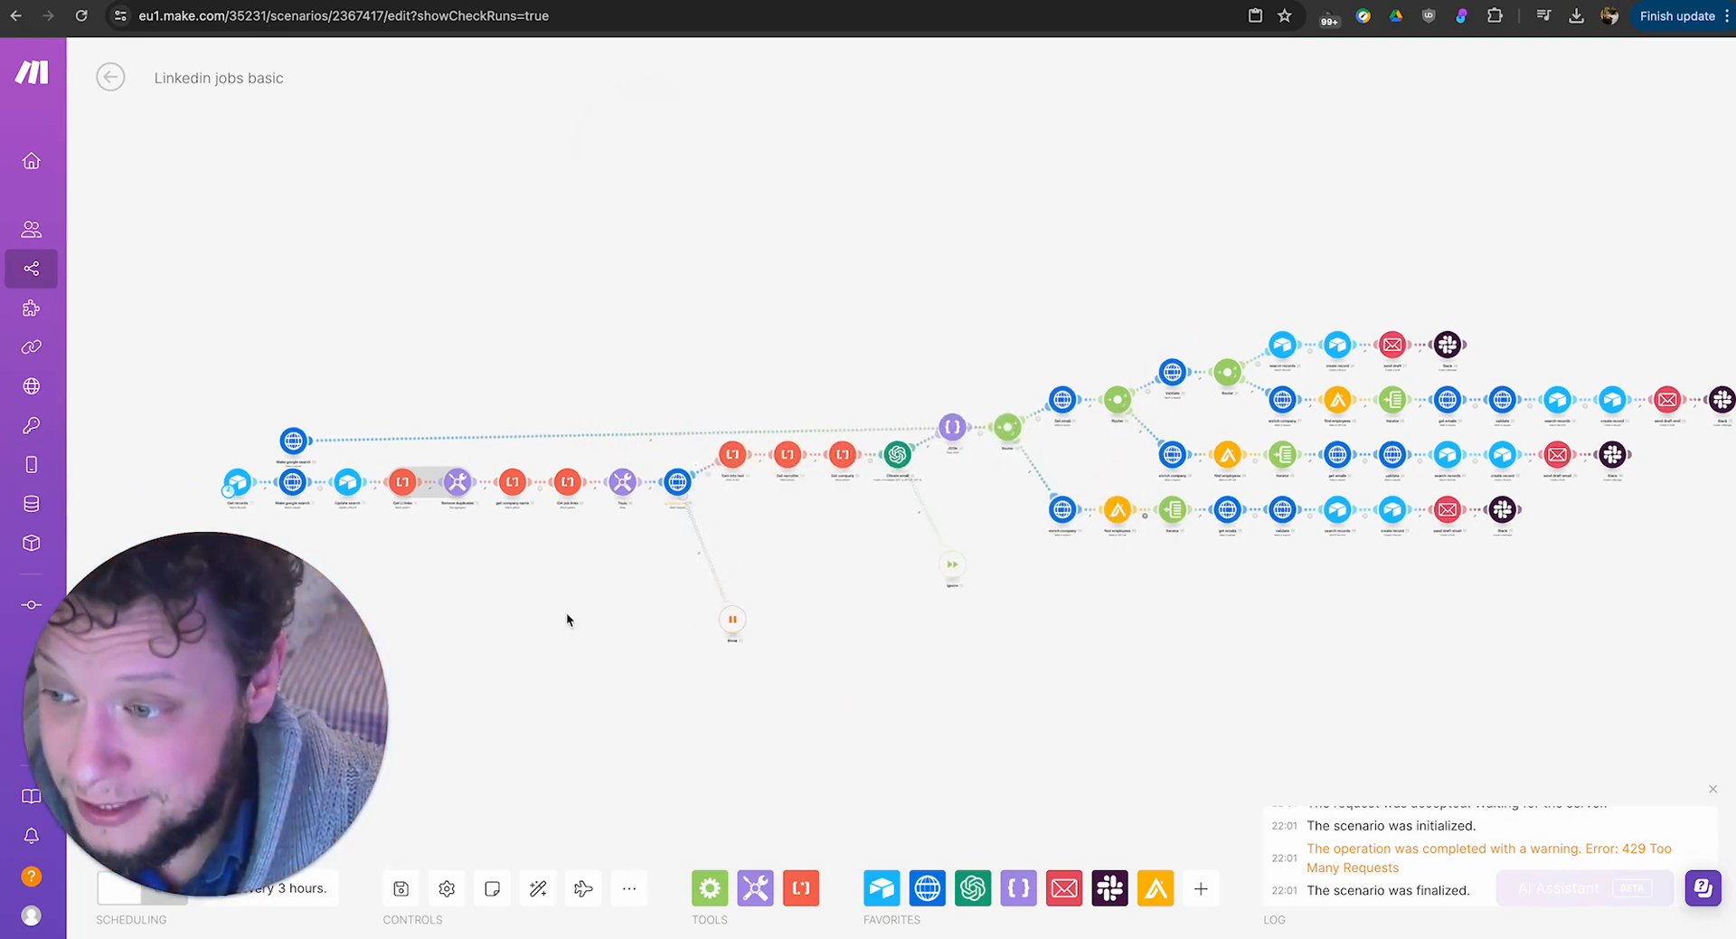
pyautogui.scroll(5, 669, 546)
pyautogui.click(587, 429)
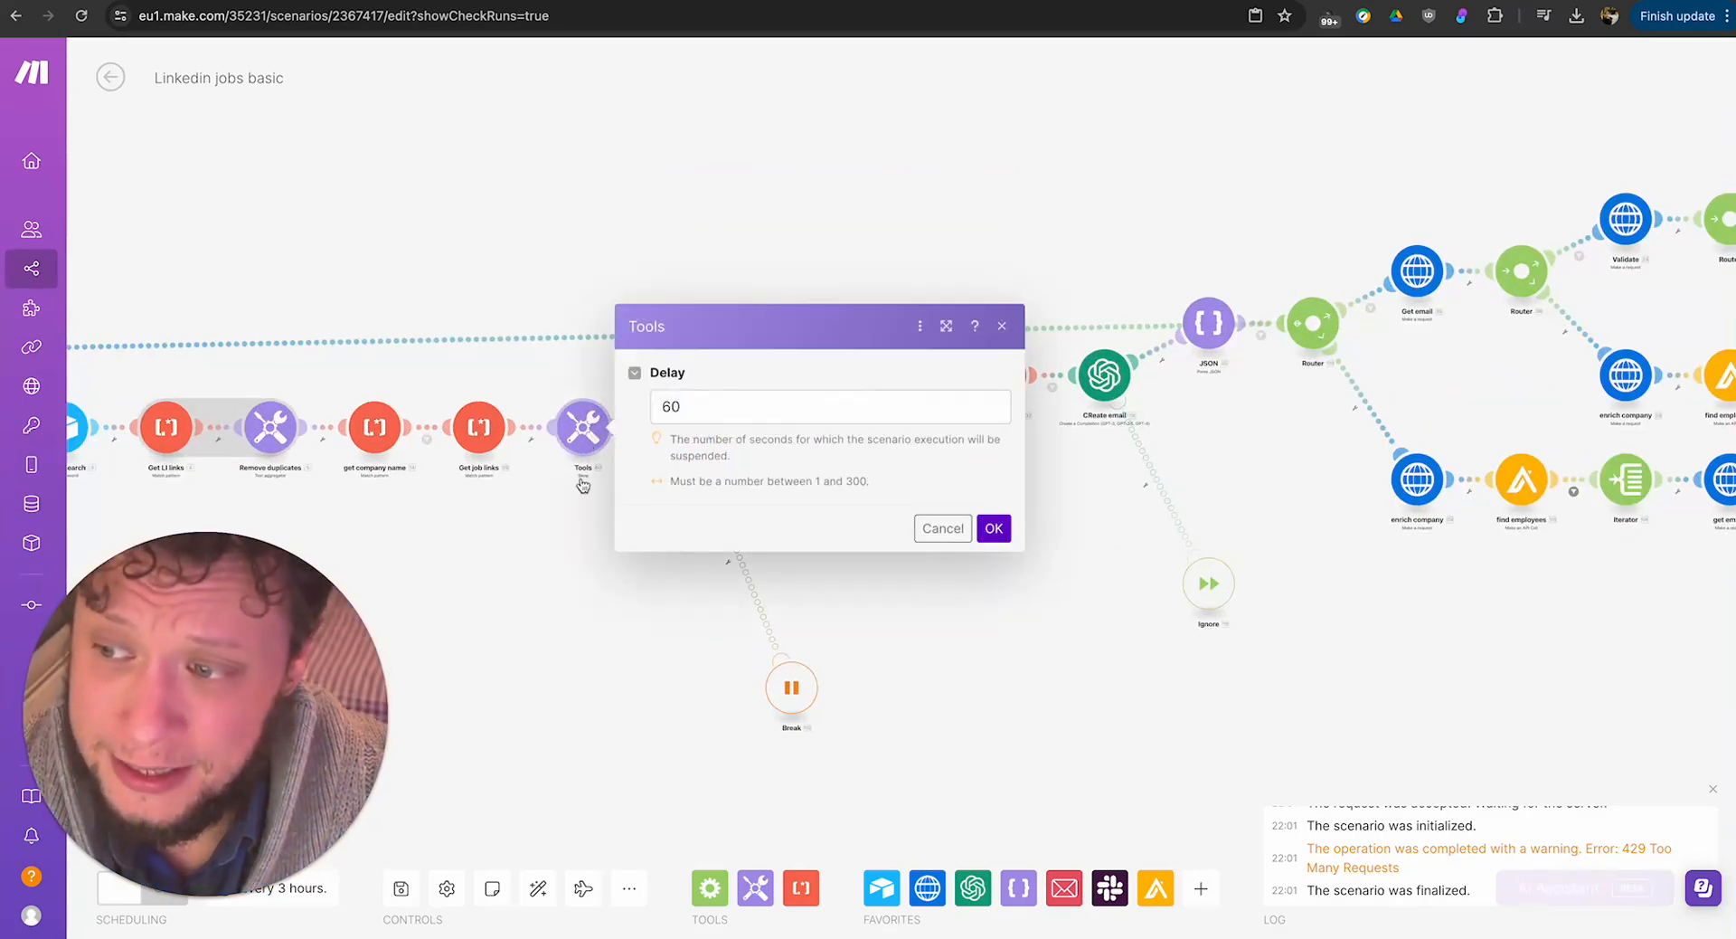
pyautogui.doubleClick(671, 407)
pyautogui.click(597, 631)
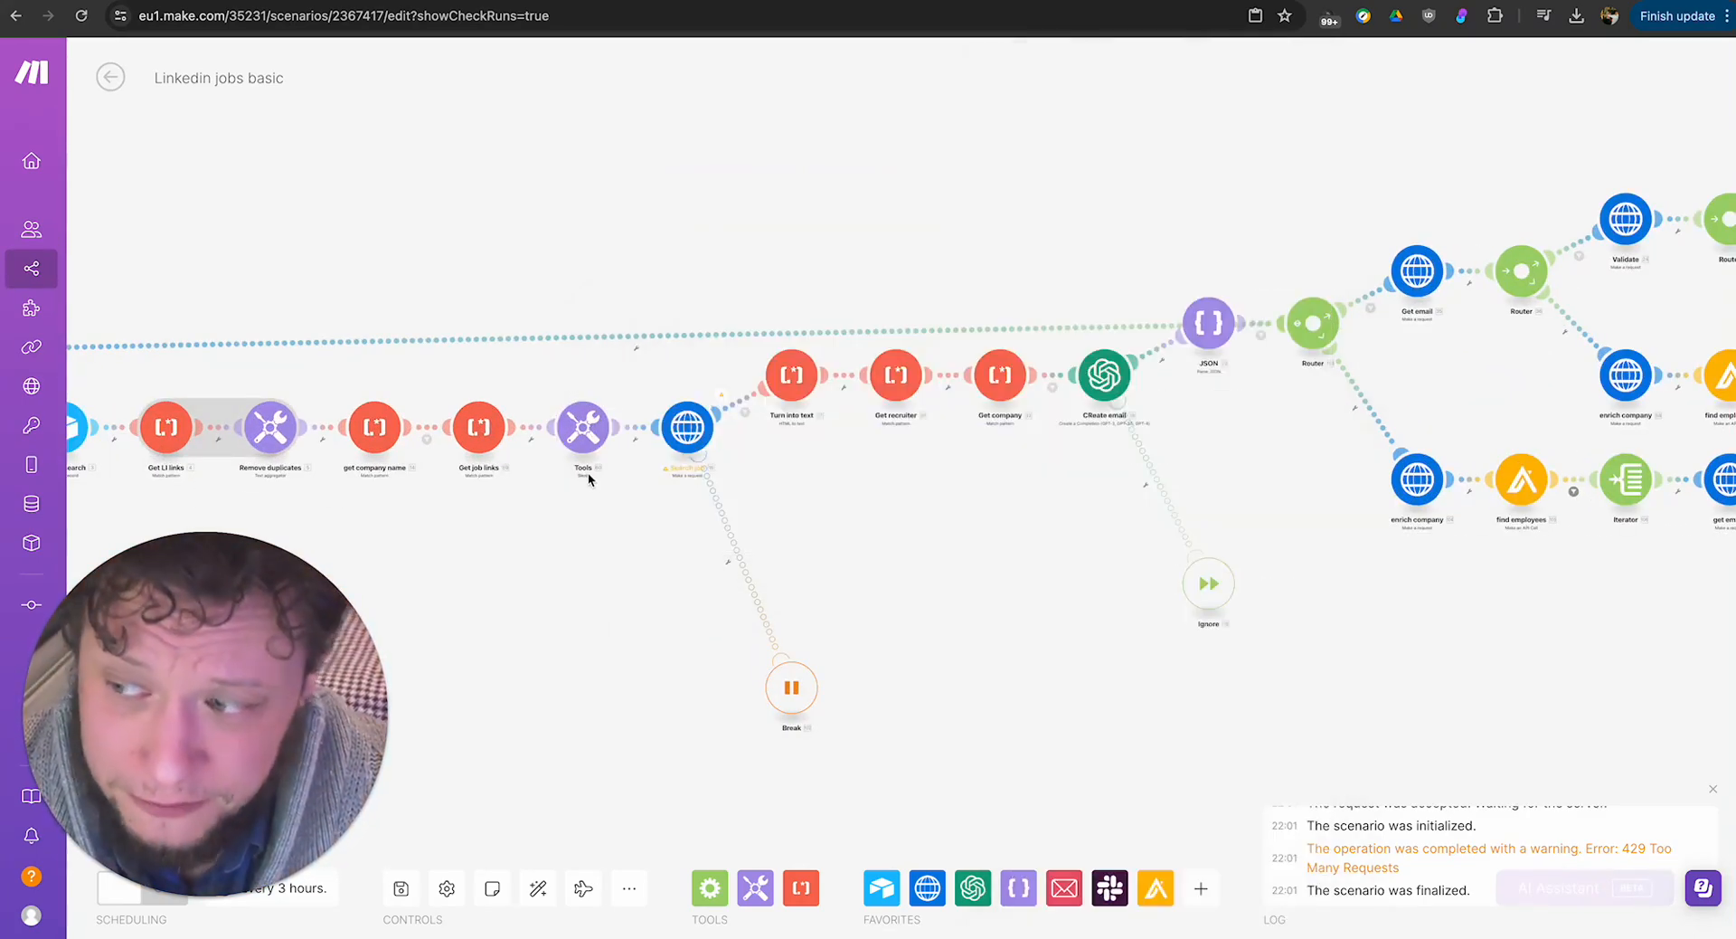
# Review the Search job module's HTTP request options, including the advanced settings, and close them.
pyautogui.click(684, 438)
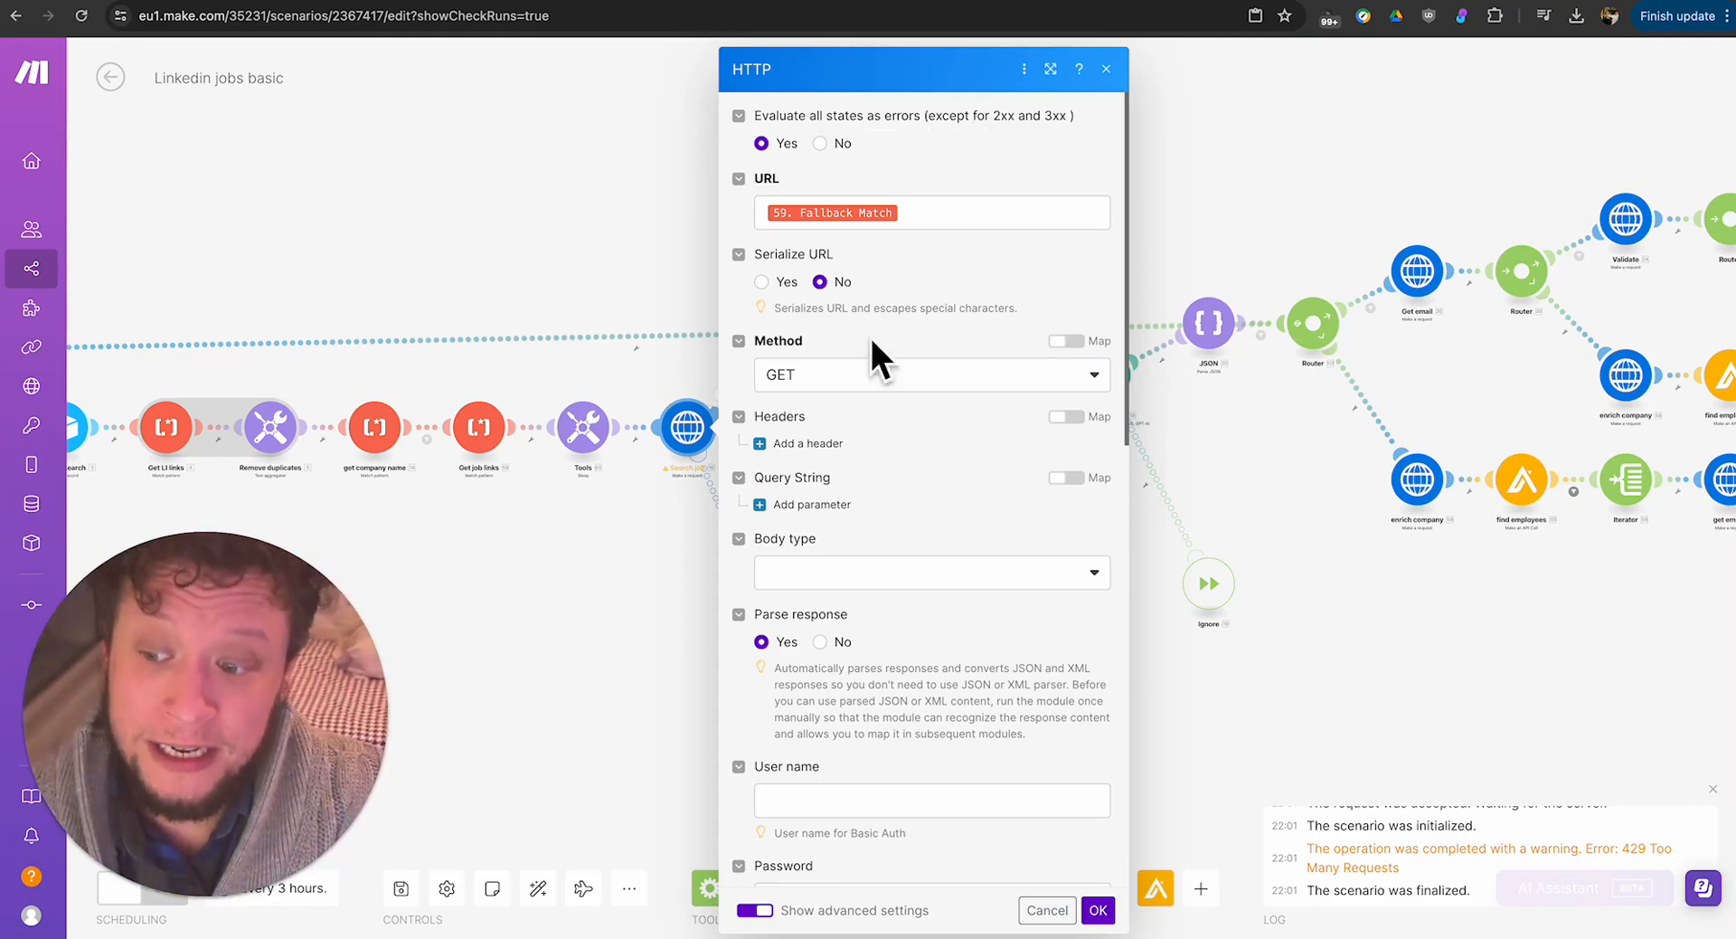
pyautogui.scroll(-10, 892, 421)
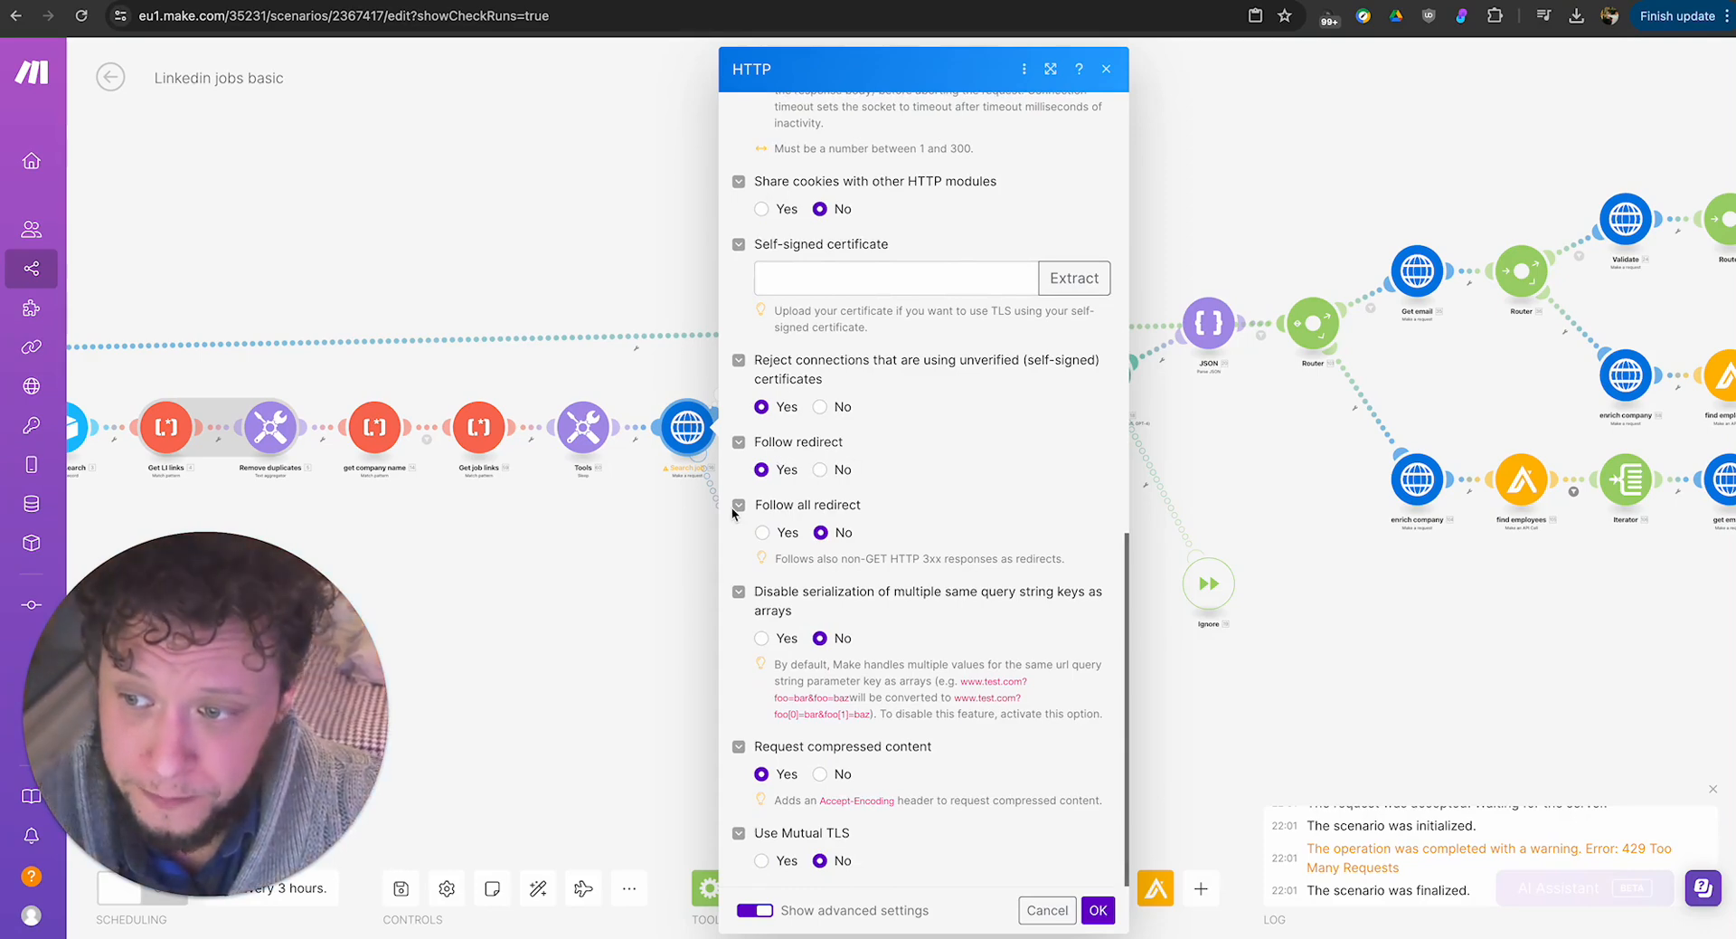
pyautogui.click(610, 616)
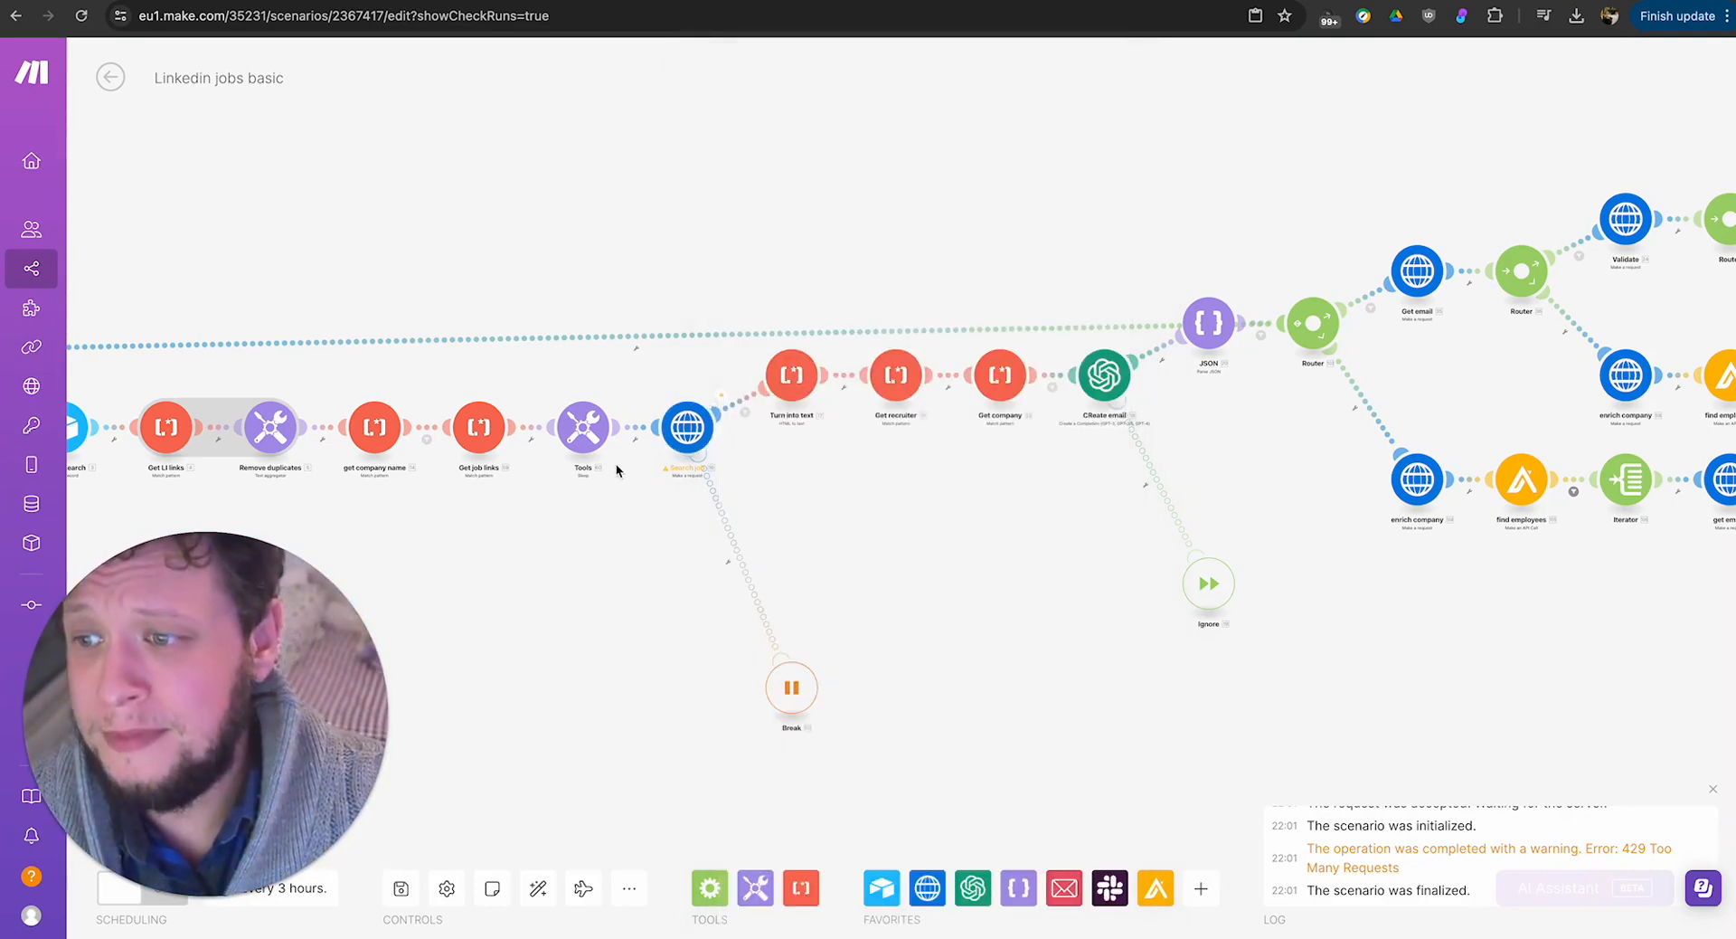
# Check the interval between attempts in the Break error handler, and set its Number of attempts to 1.
pyautogui.click(792, 689)
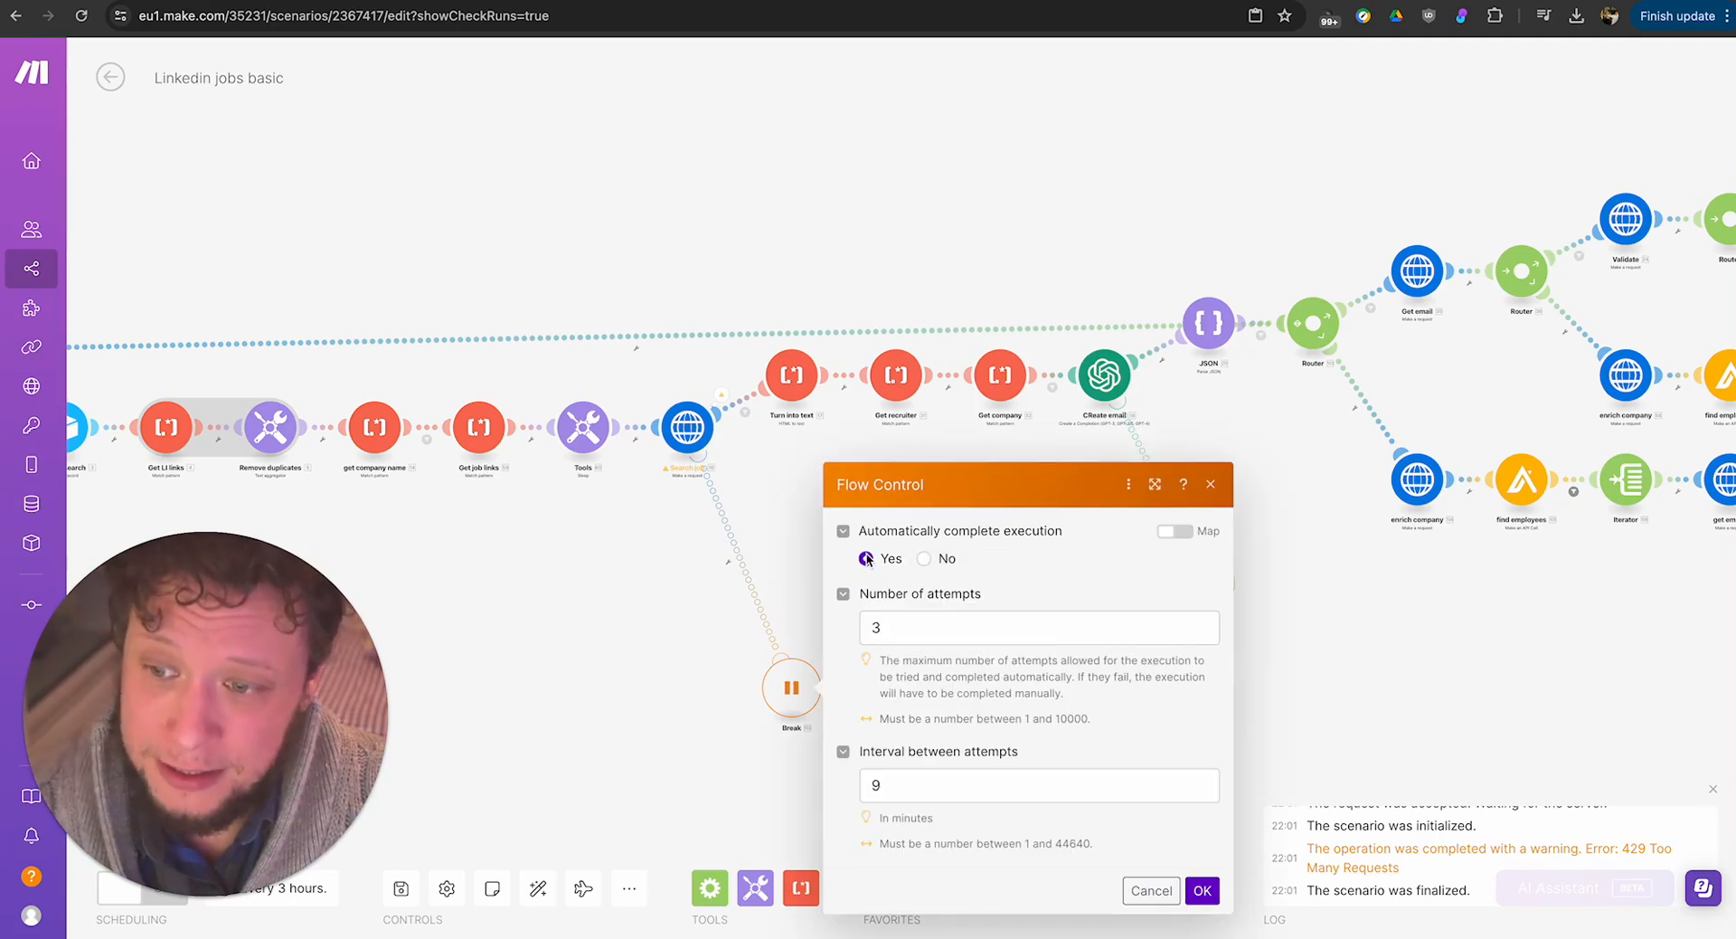
pyautogui.doubleClick(893, 791)
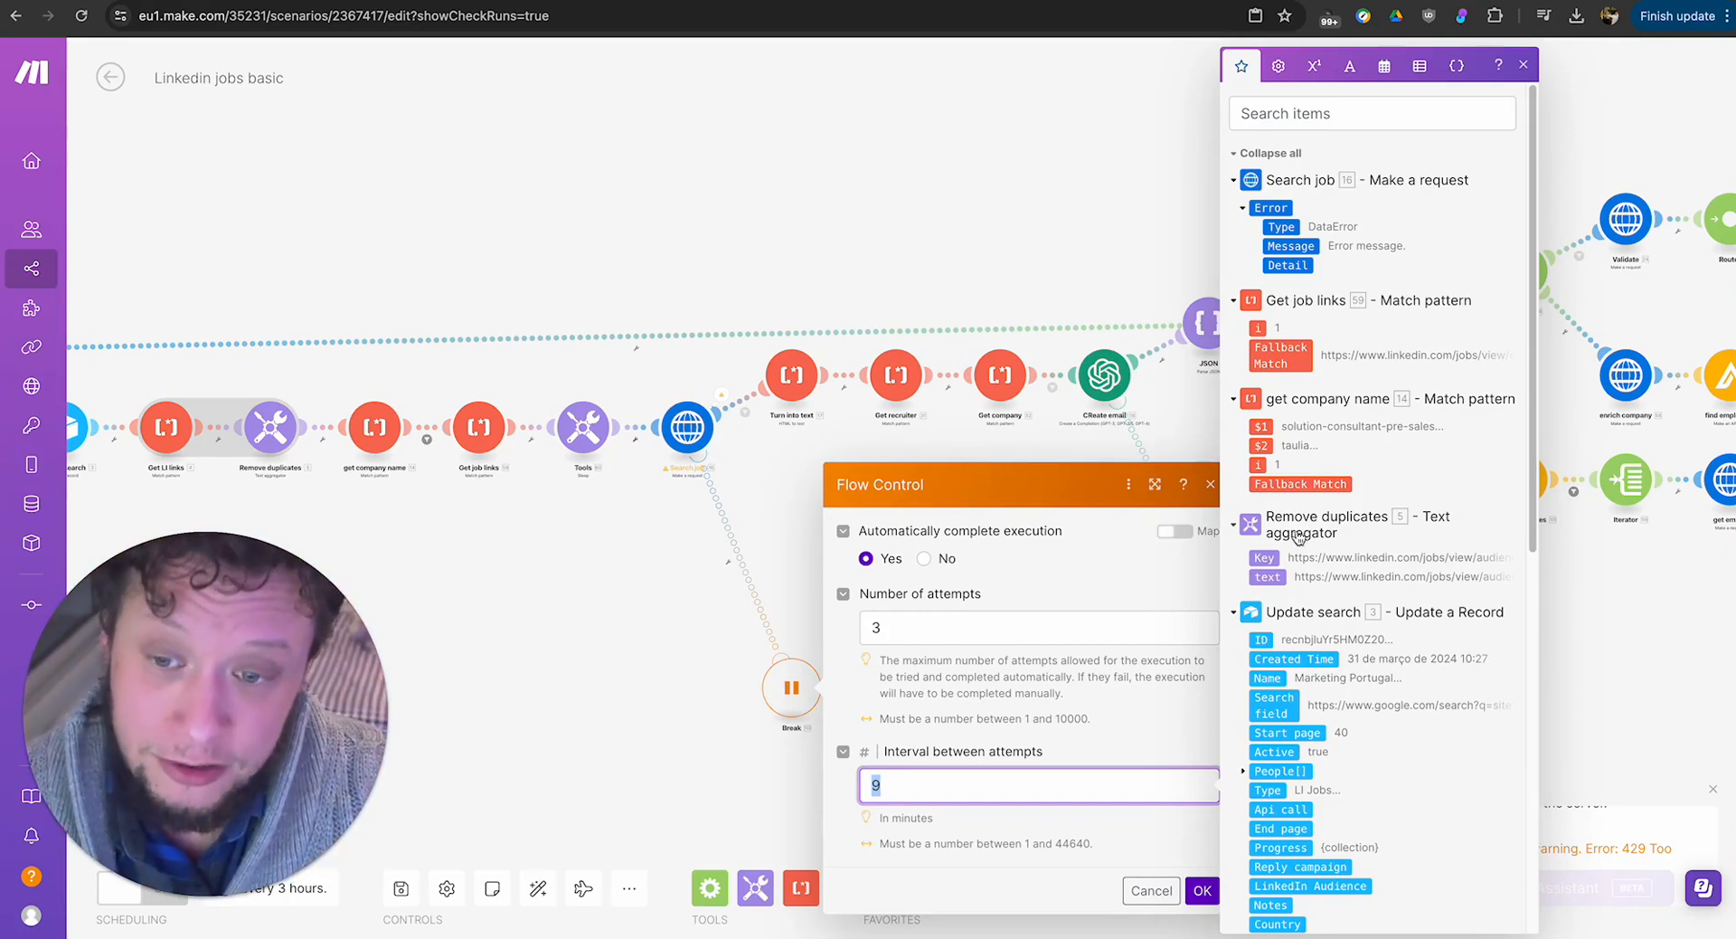
pyautogui.click(1210, 483)
pyautogui.click(802, 687)
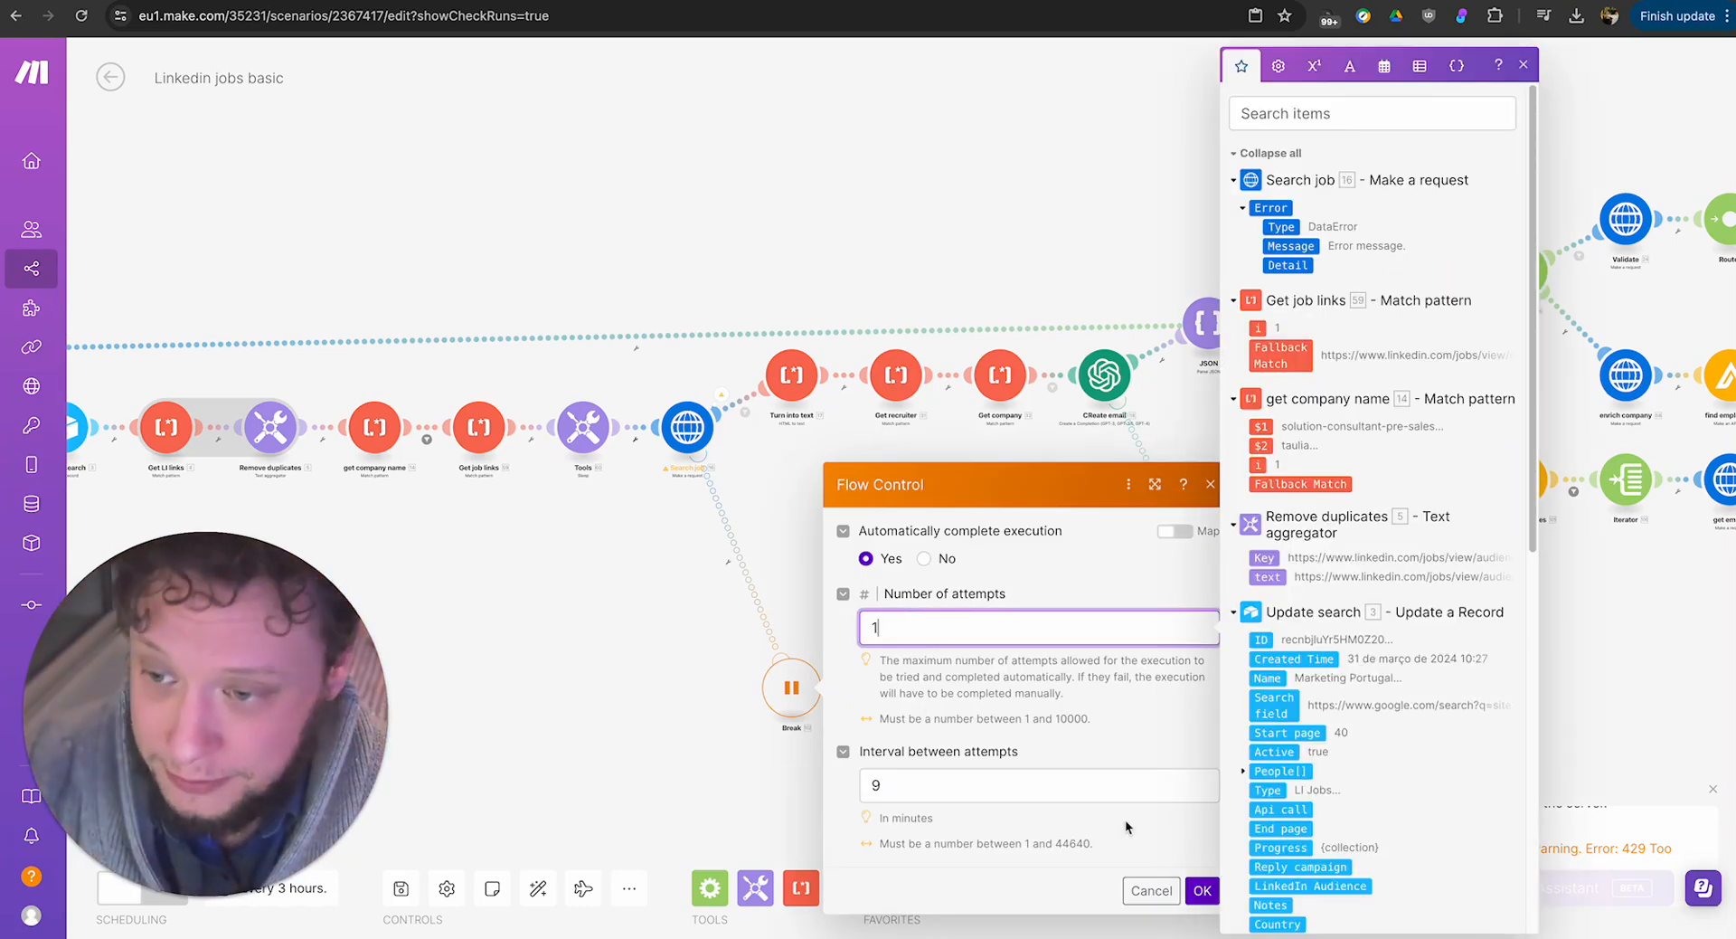
pyautogui.click(1203, 894)
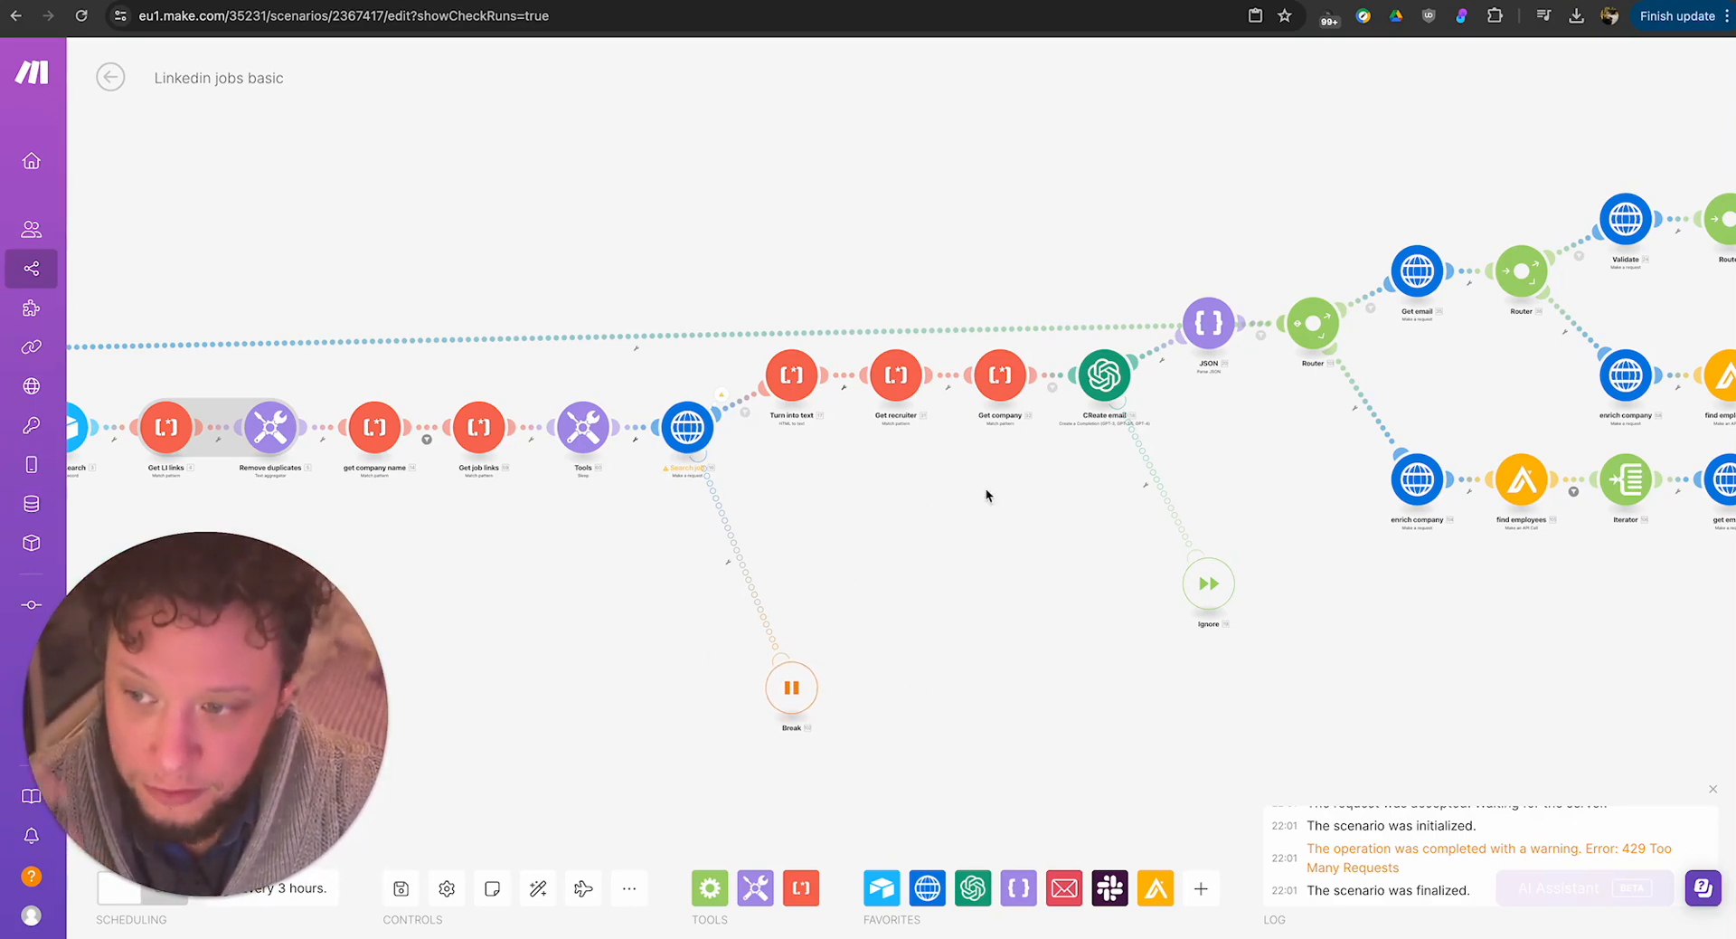
# Revisit the Search job module's URL mapping and its latest run result, and close both.
pyautogui.scroll(1, 968, 525)
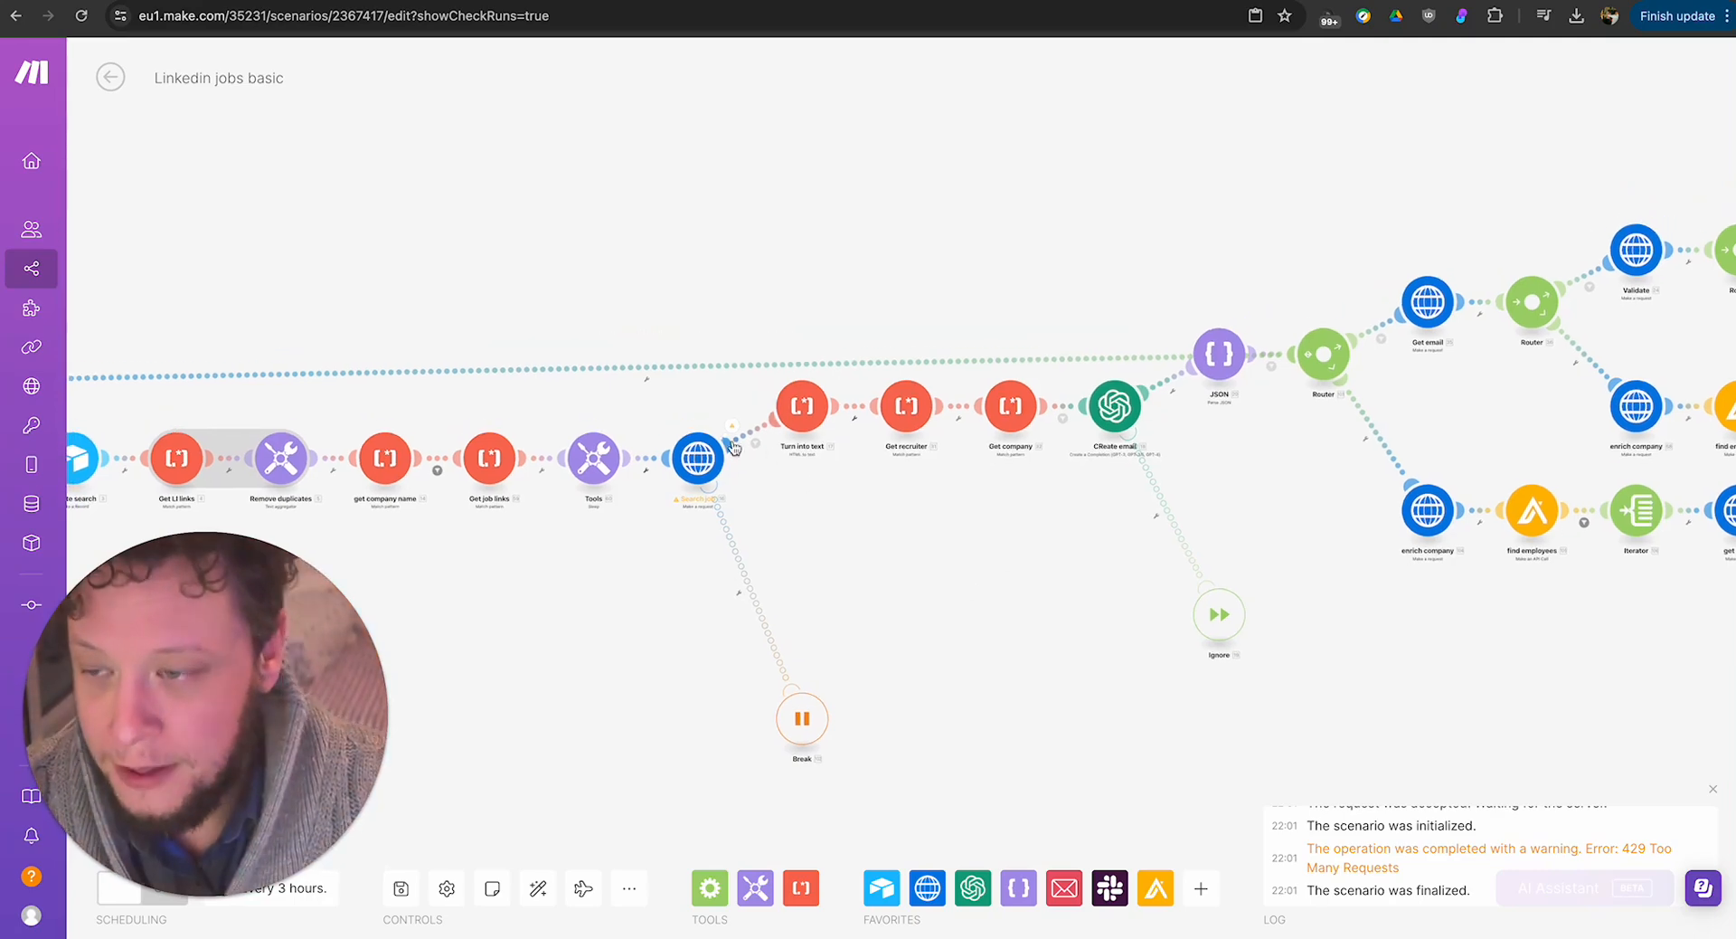
pyautogui.click(702, 456)
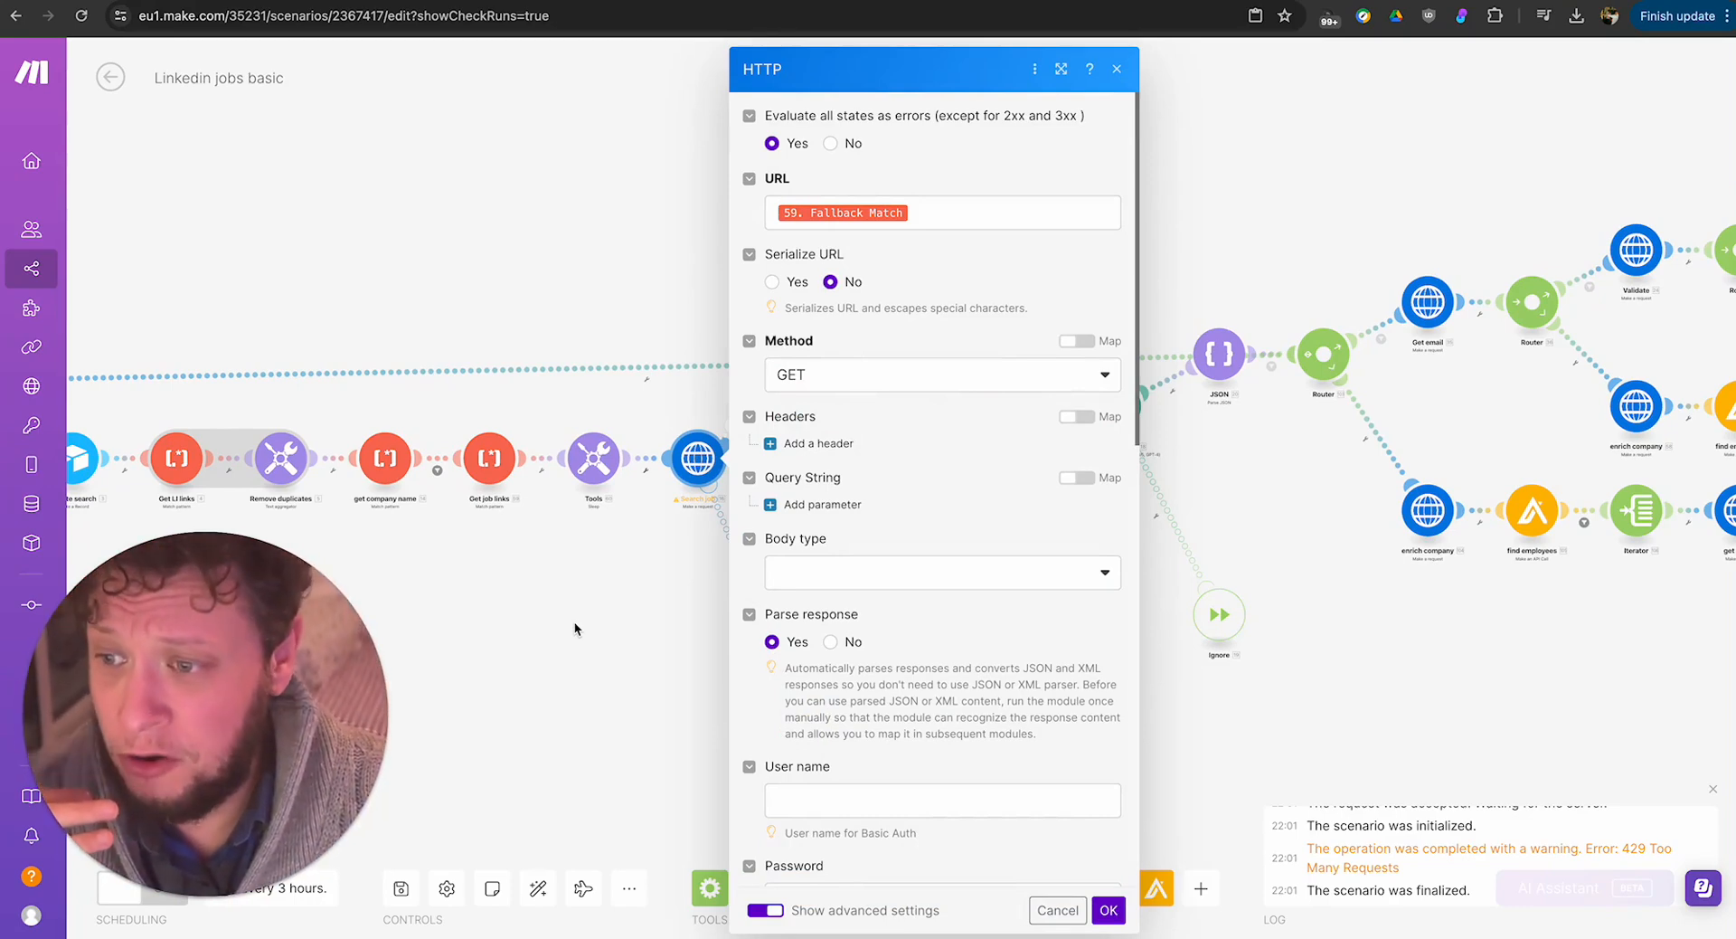
pyautogui.click(573, 621)
pyautogui.click(732, 427)
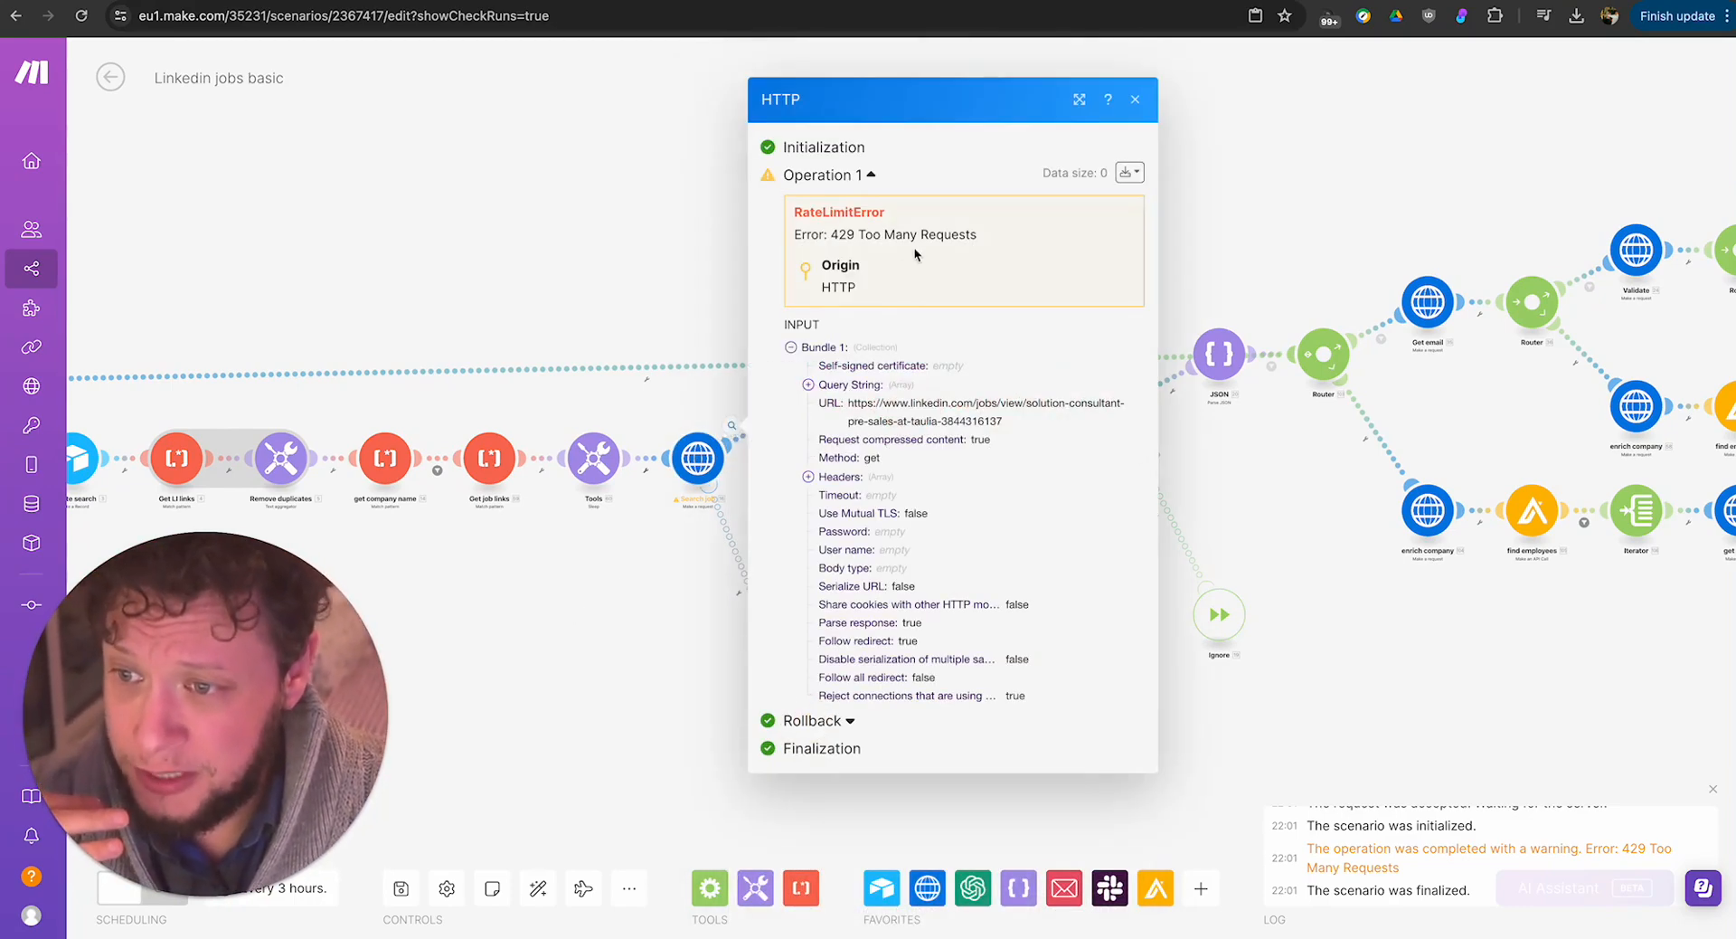
pyautogui.click(616, 220)
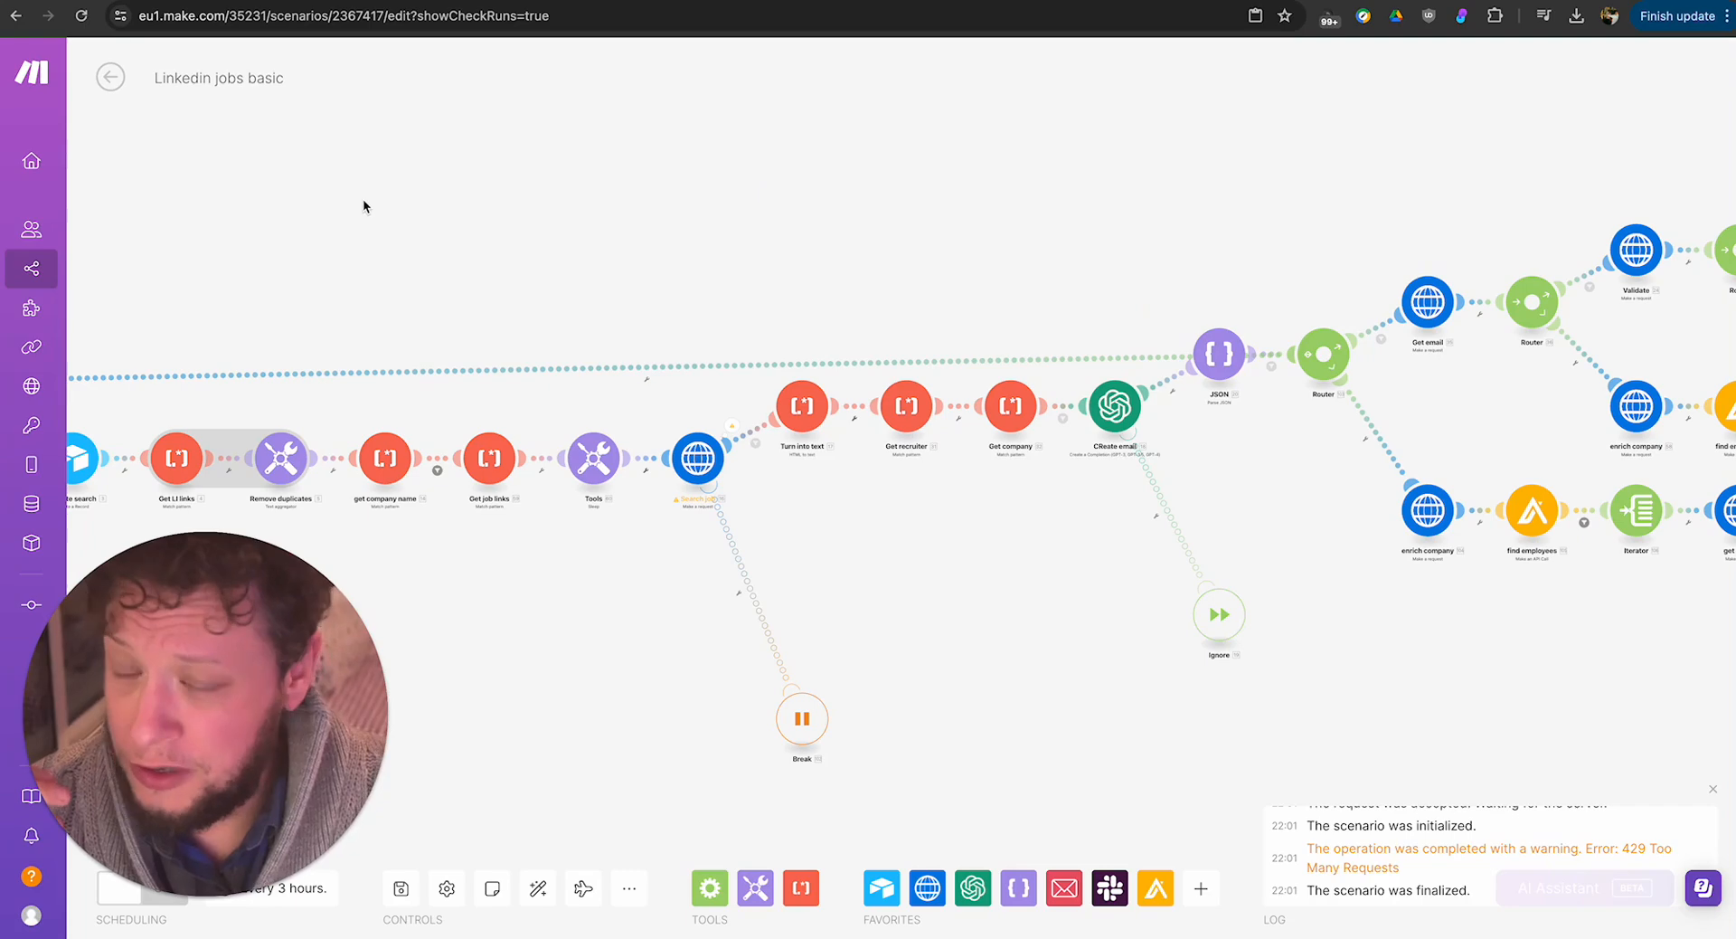
# Save the scenario, and open the 31 March 2024 21:15 attempt from its incomplete execution record.
pyautogui.click(404, 889)
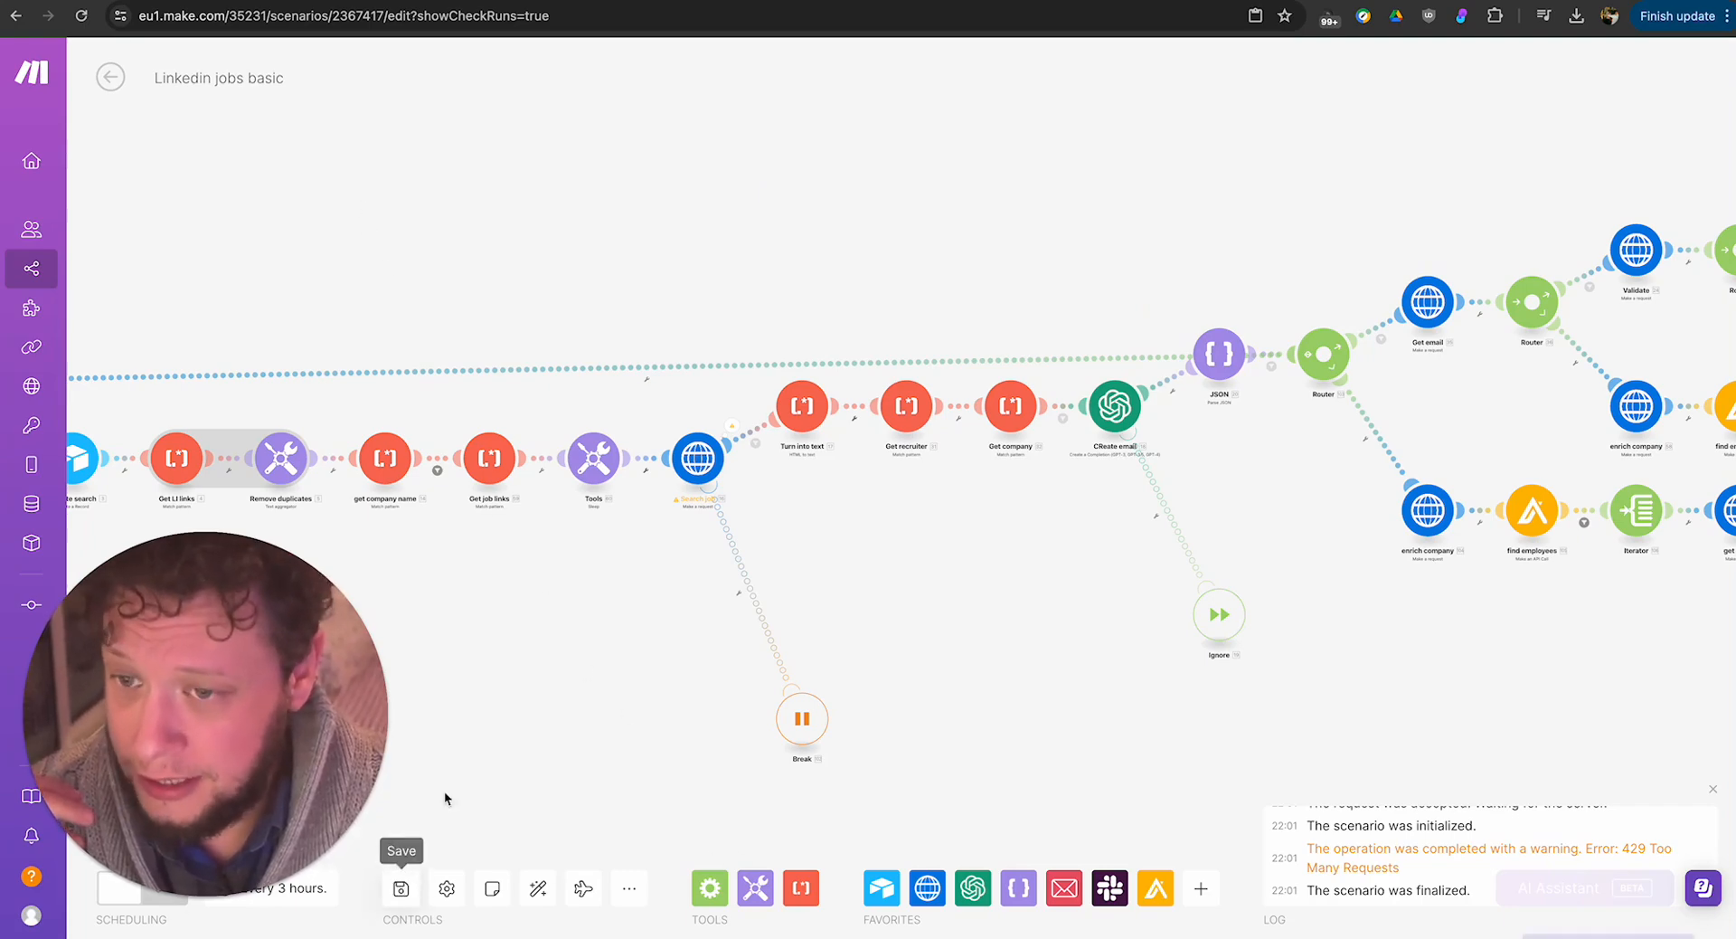
pyautogui.click(113, 83)
pyautogui.click(1562, 542)
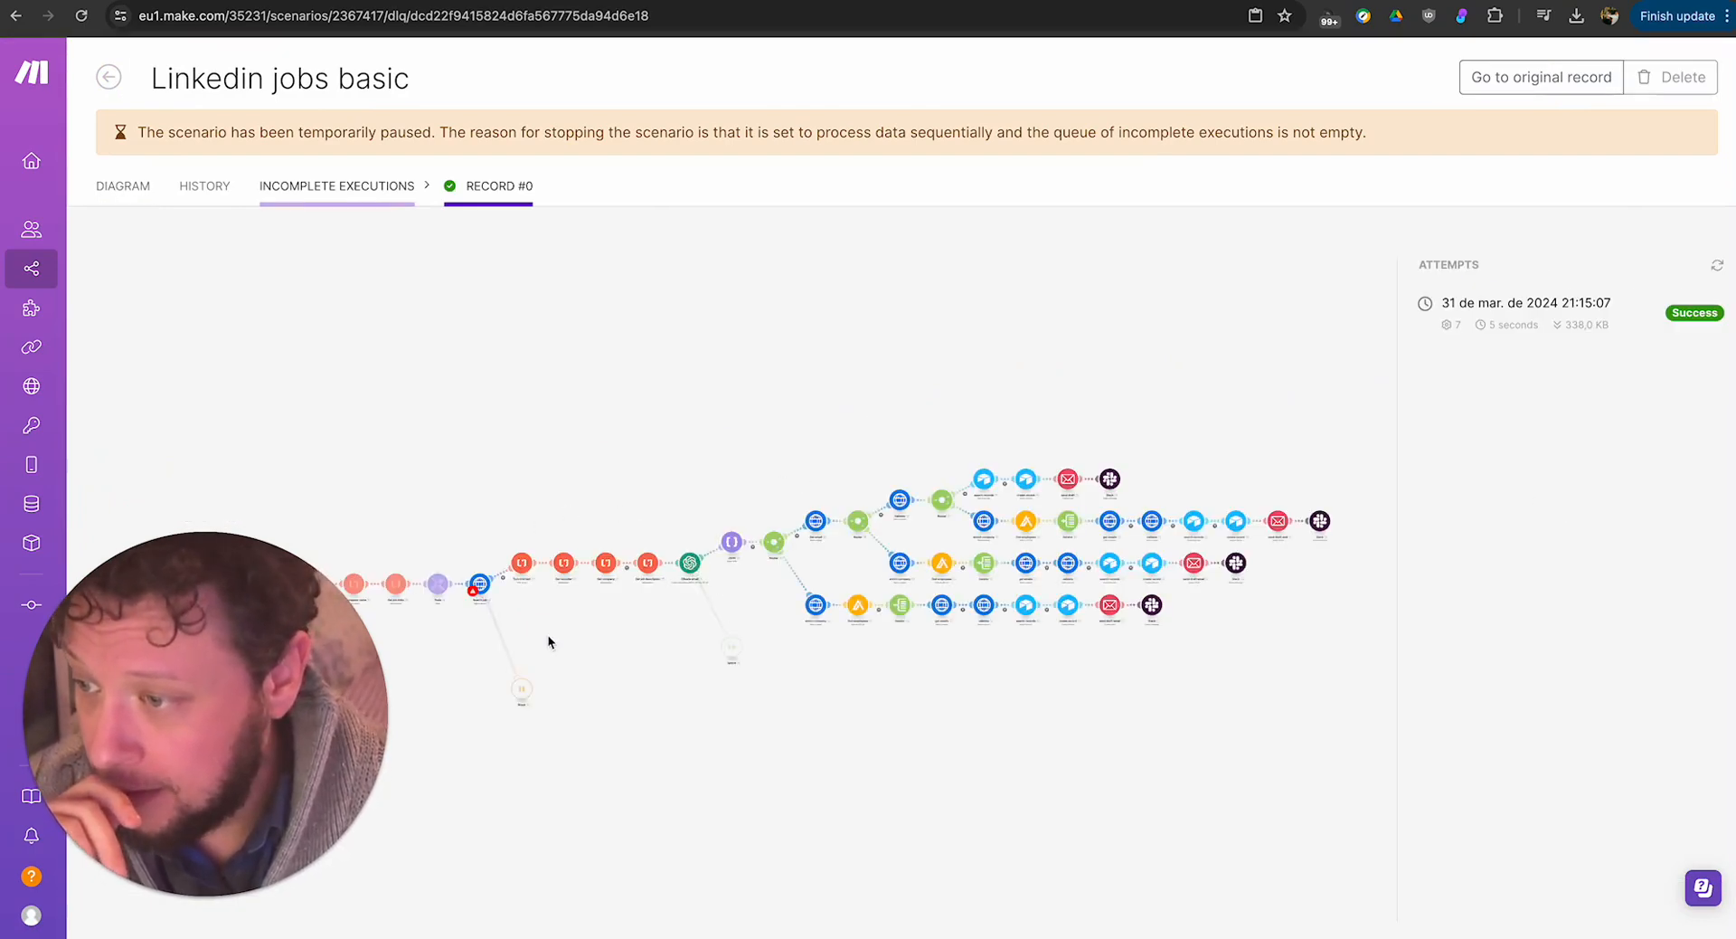
pyautogui.click(1538, 307)
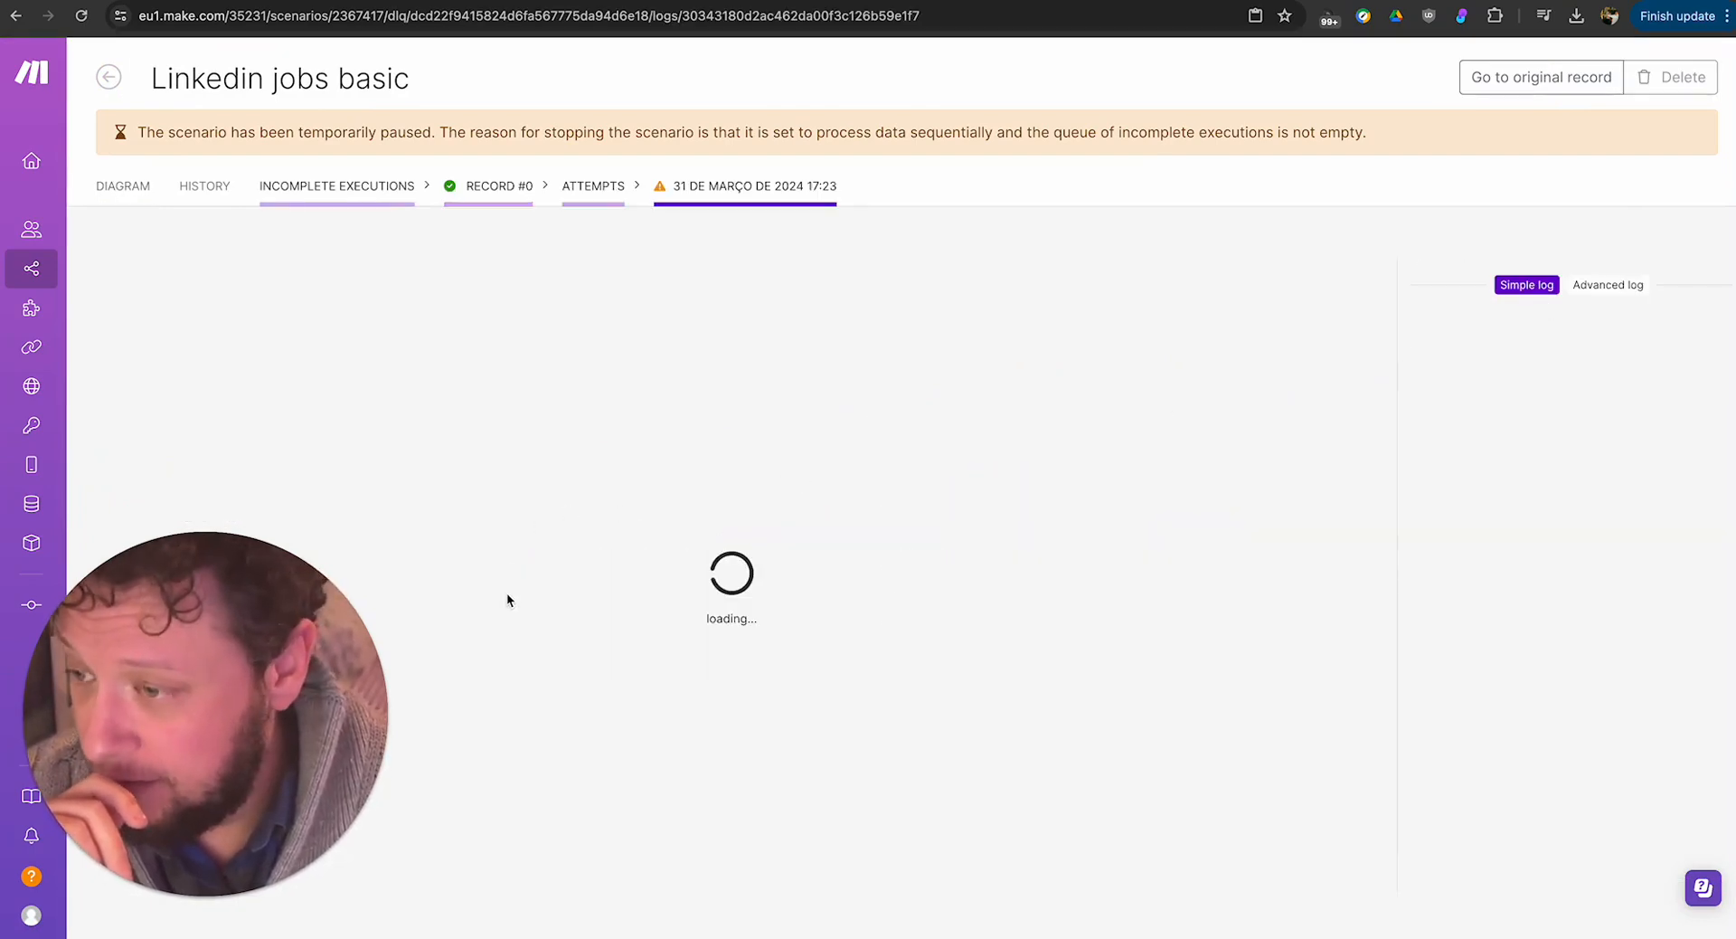
pyautogui.moveTo(540, 606); pyautogui.dragTo(918, 578)
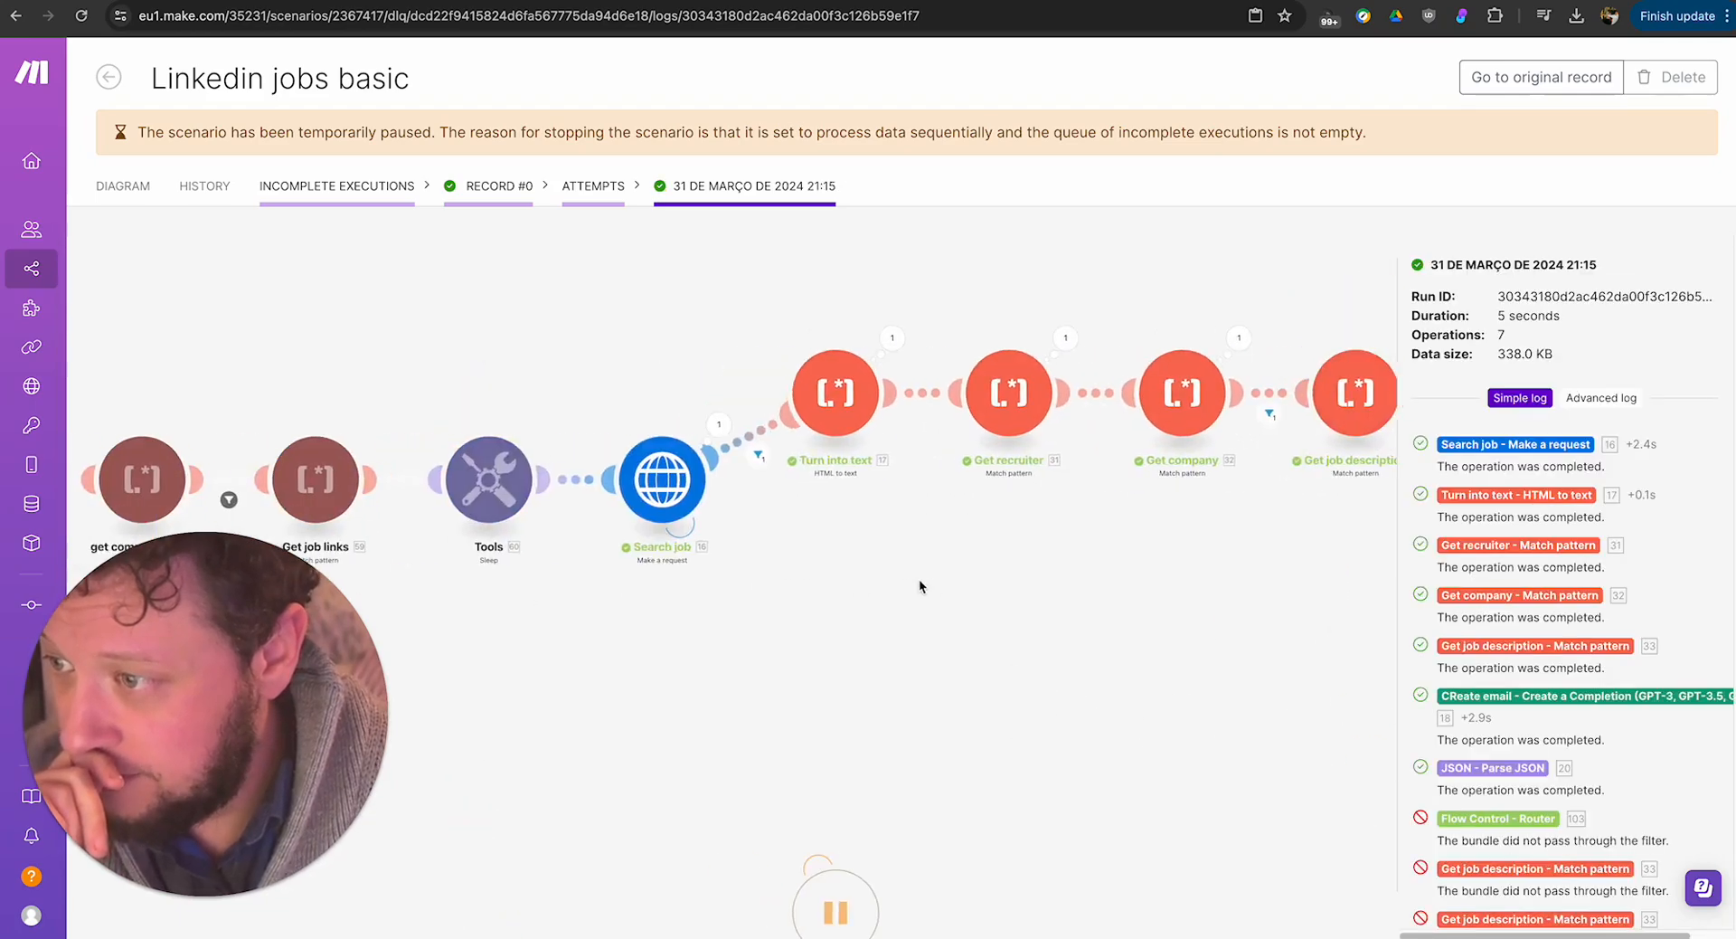
# Inspect the requested job URL and the returned HTML data in the Search job result of this attempt.
pyautogui.click(733, 425)
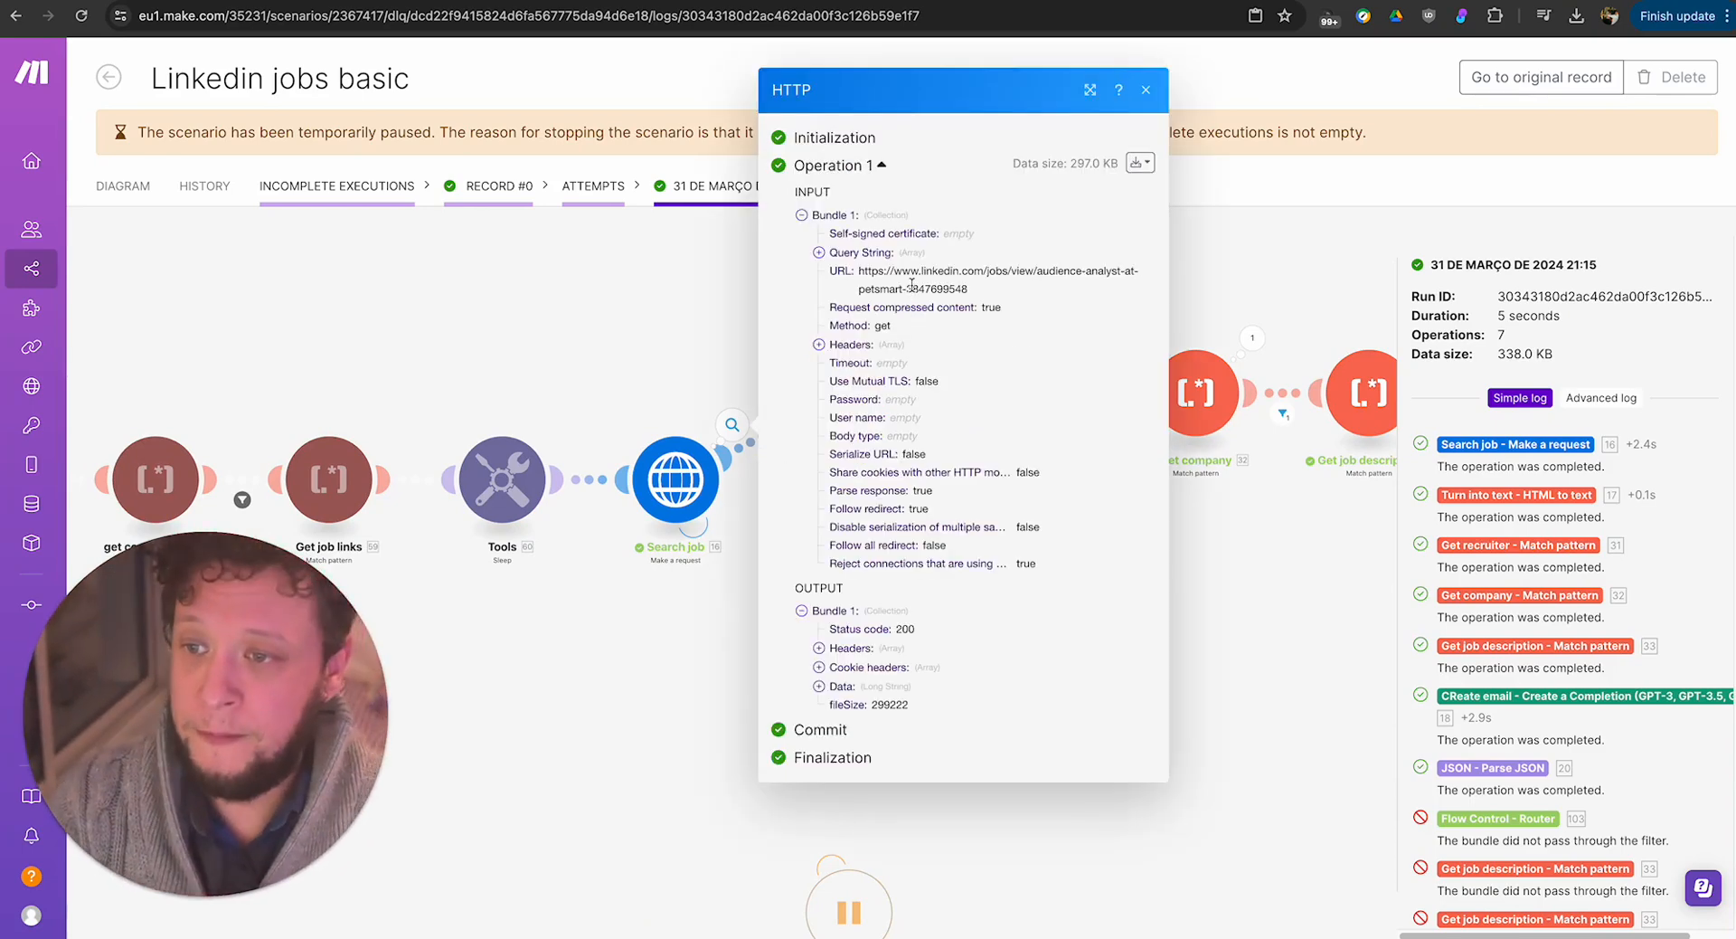
pyautogui.tripleClick(913, 285)
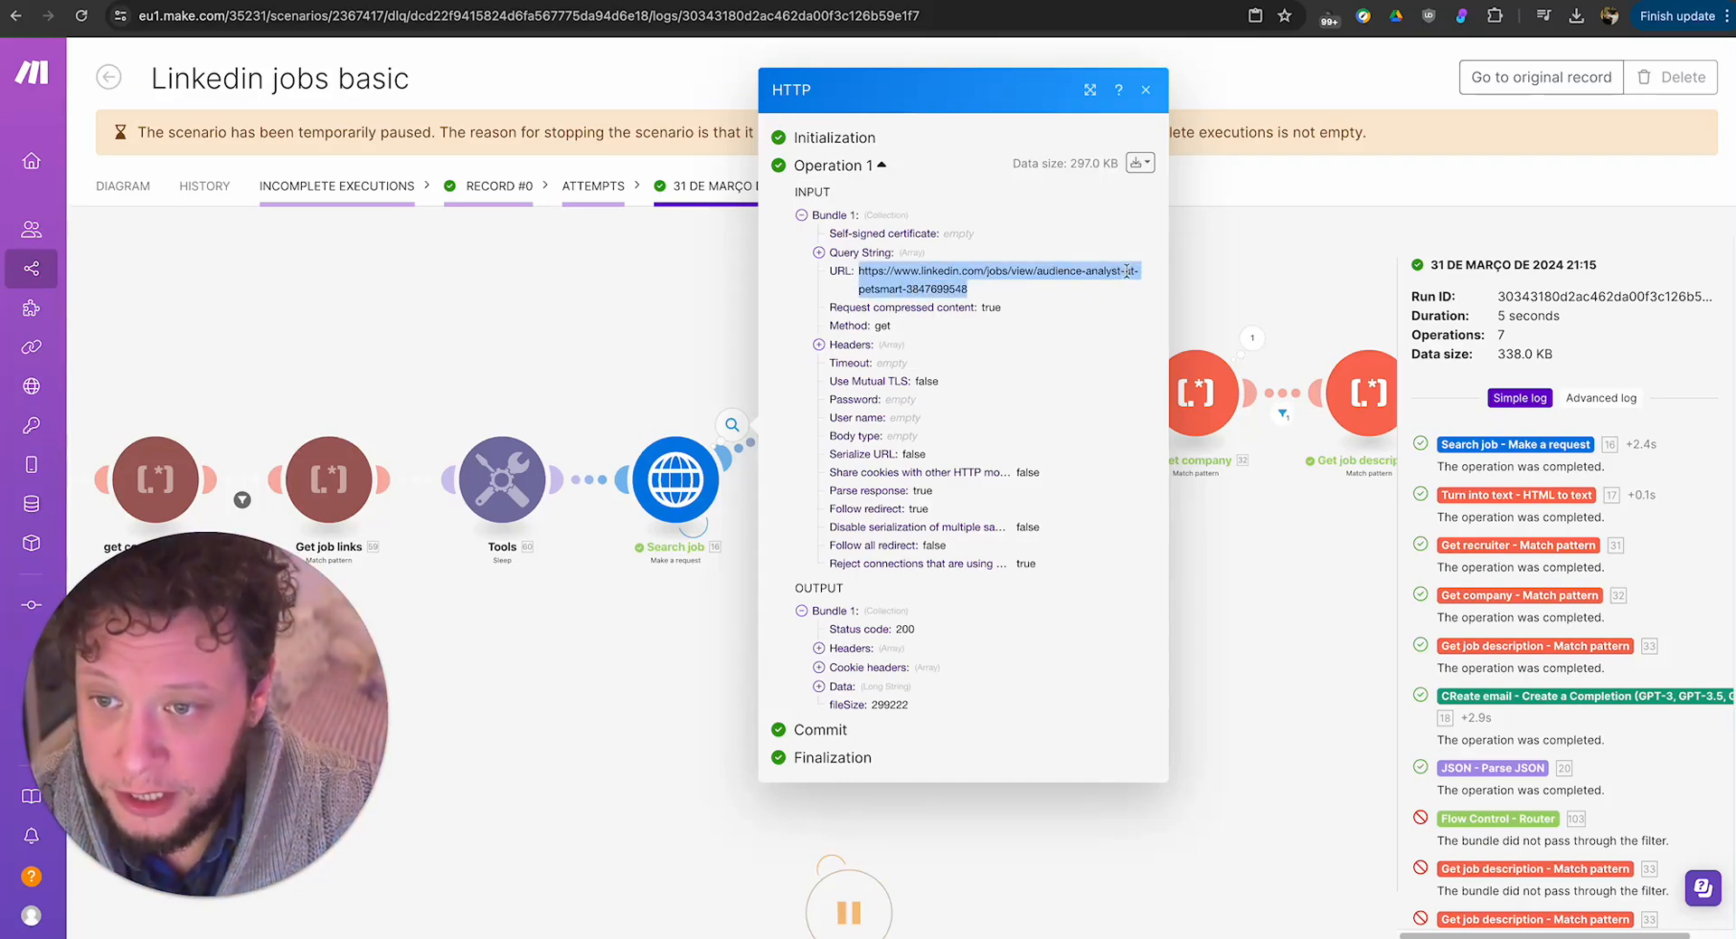
pyautogui.click(850, 687)
pyautogui.scroll(-10, 887, 670)
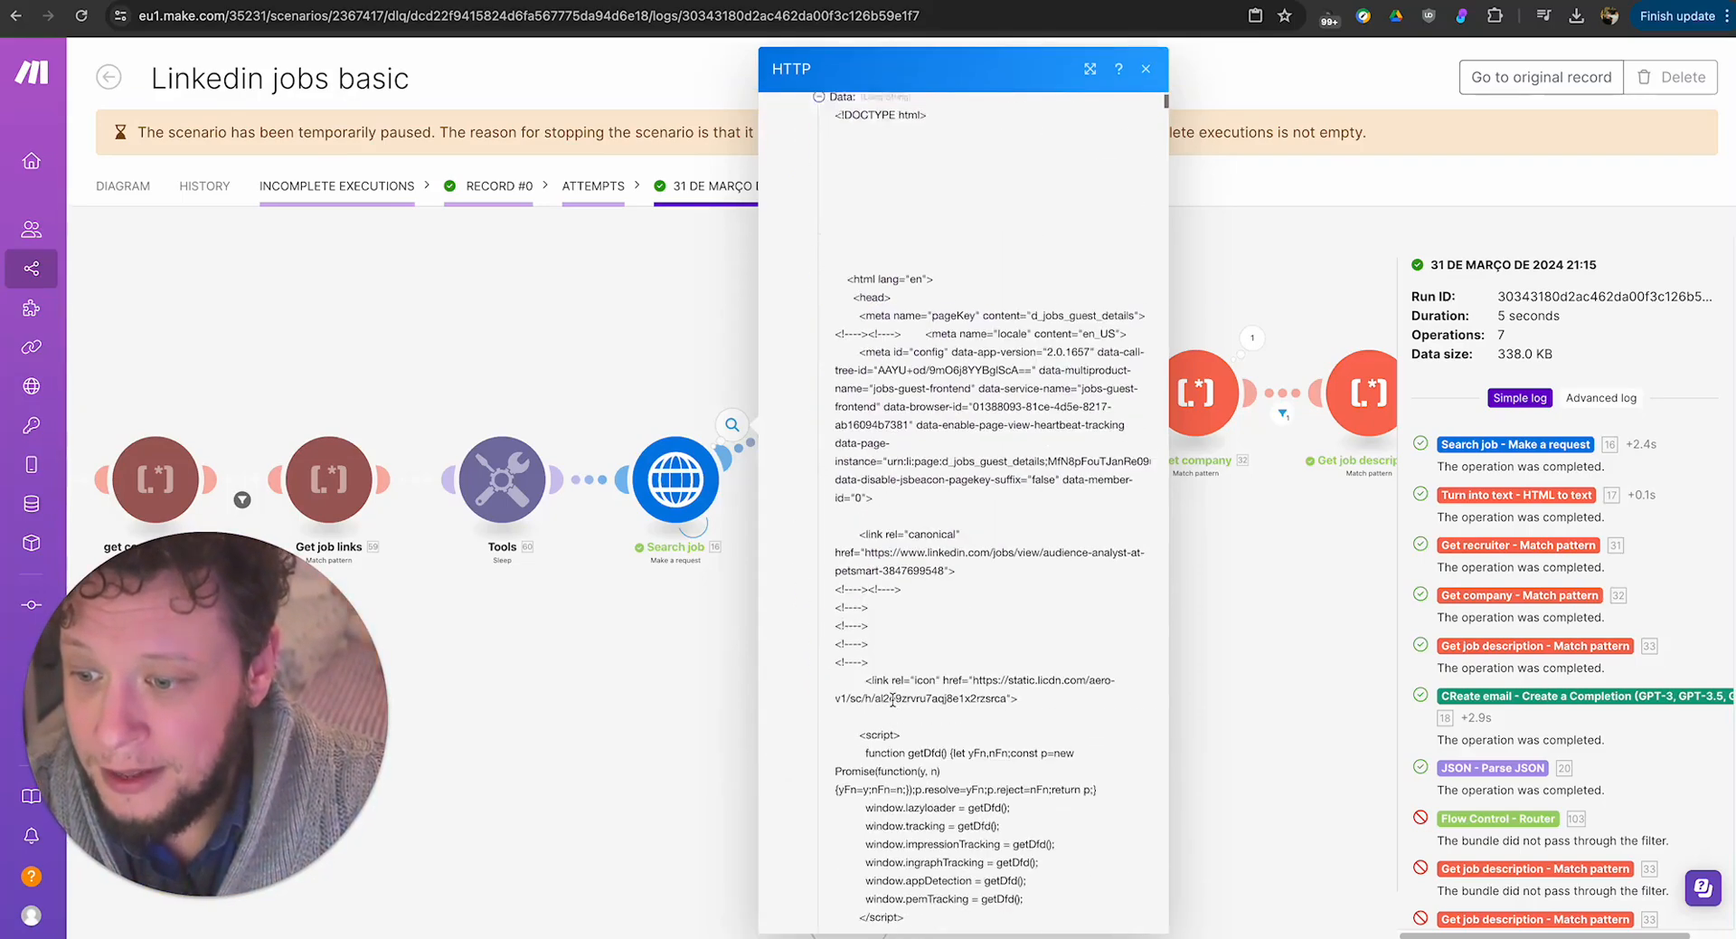
pyautogui.scroll(-15, 891, 661)
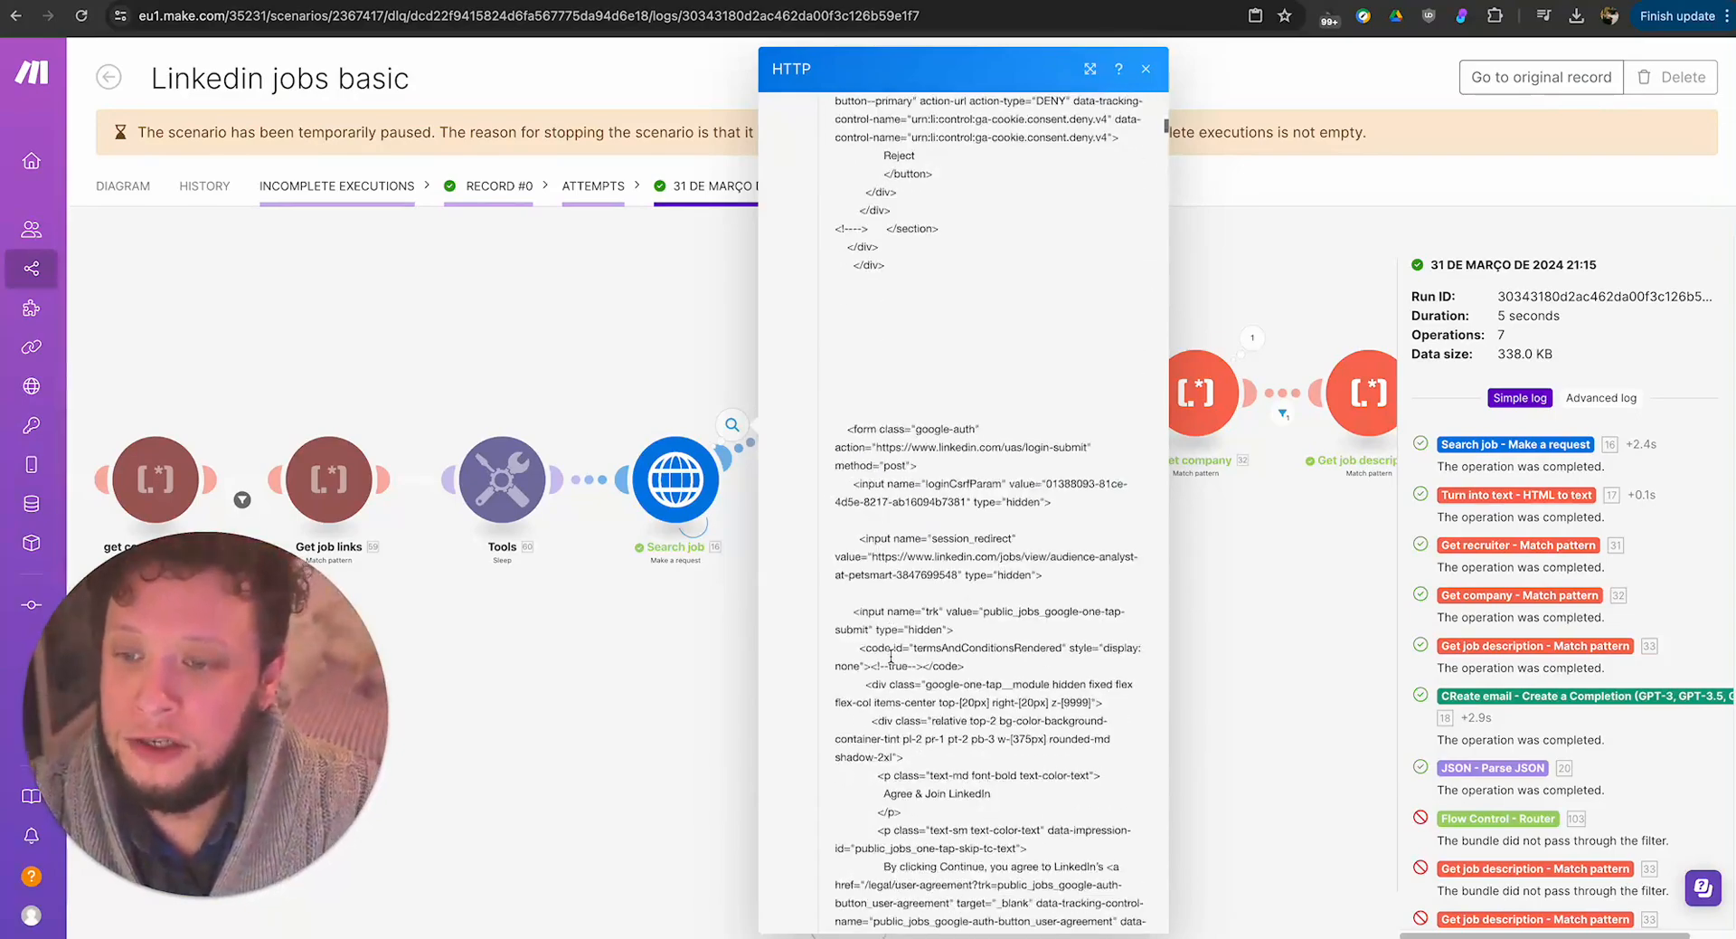
pyautogui.scroll(-10, 891, 654)
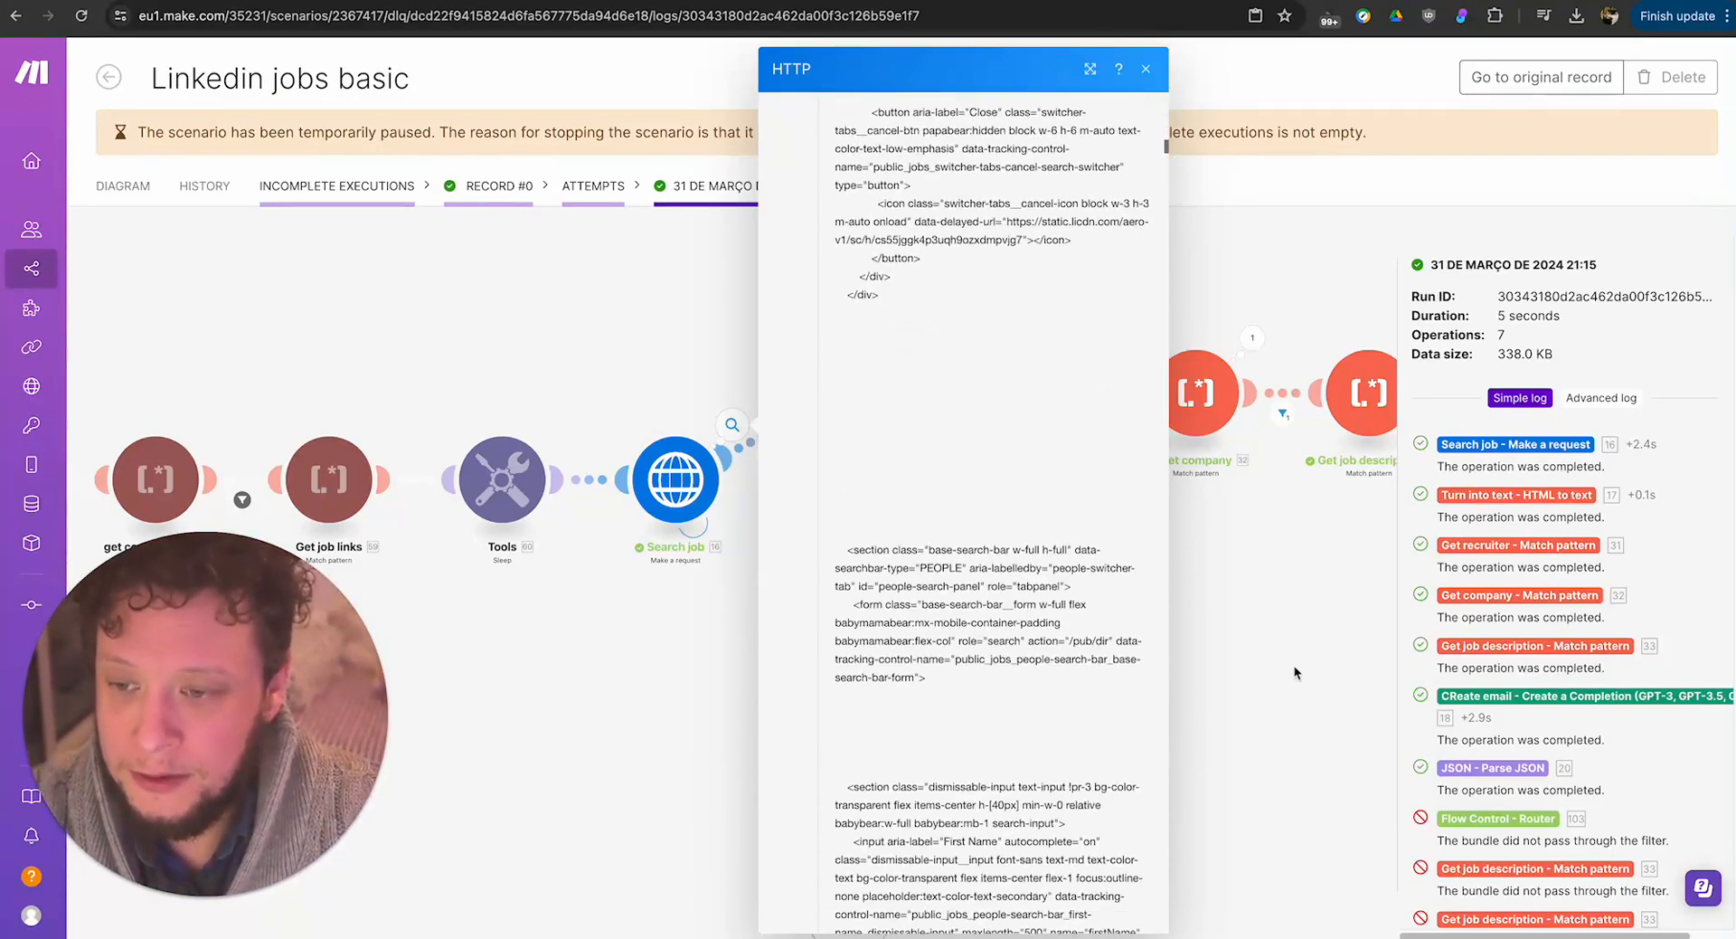
# Close the Search job result and examine the plain-text output of the Turn into text module in this attempt.
pyautogui.press('Escape')
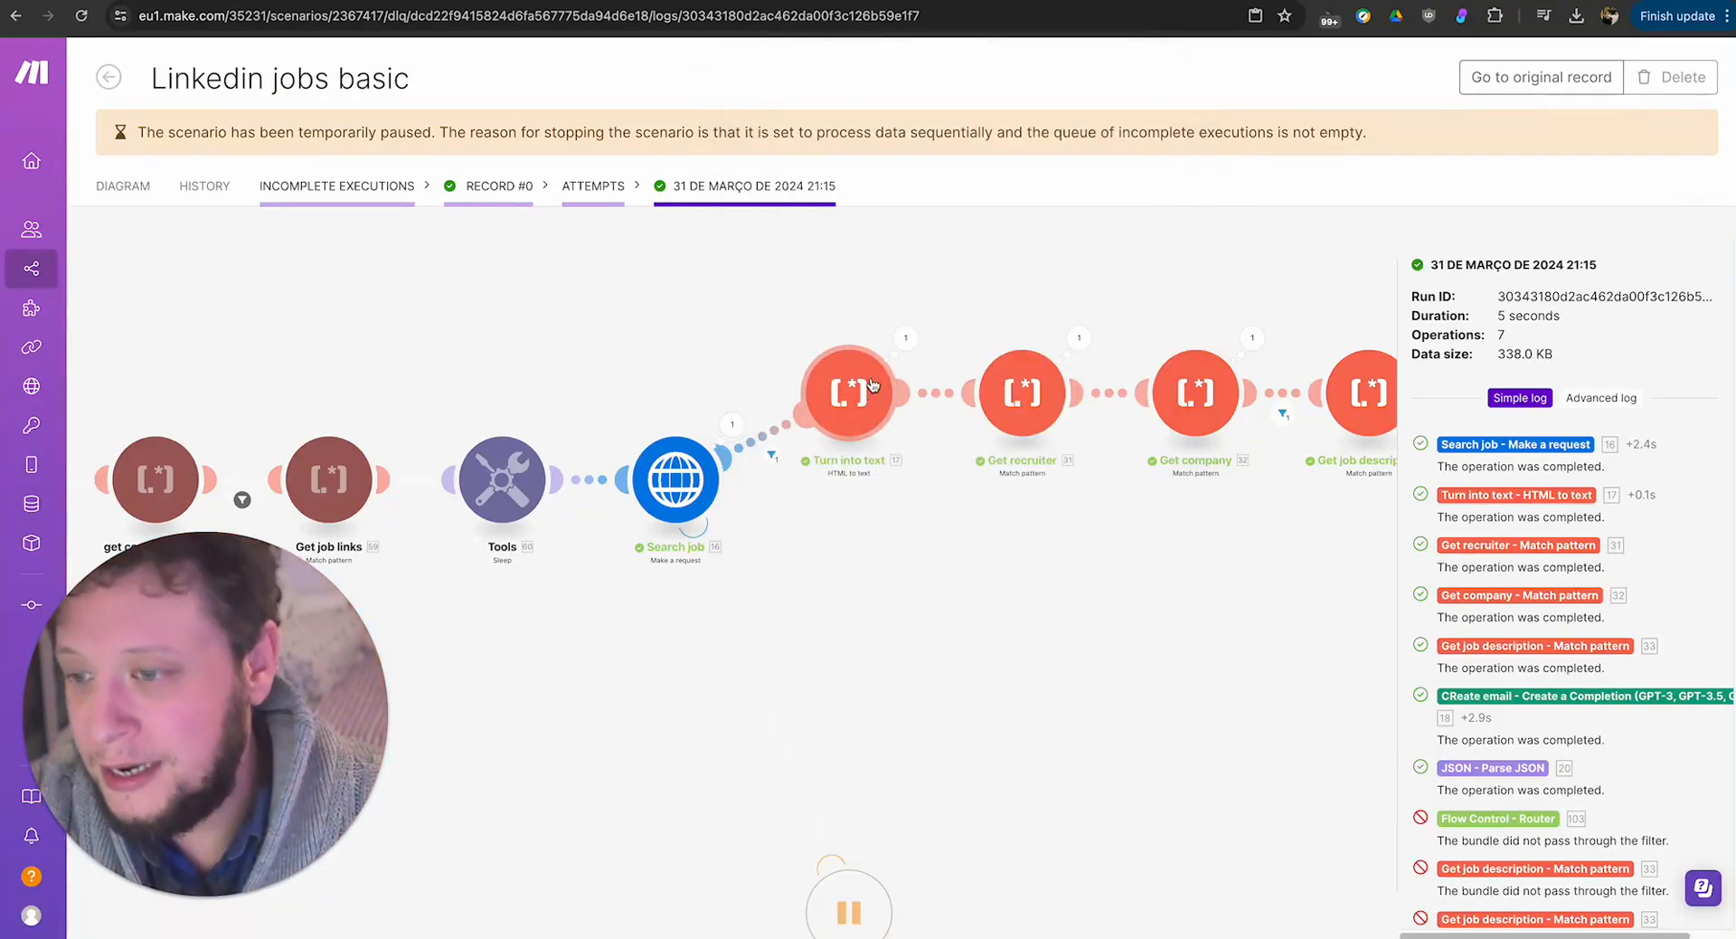
pyautogui.click(921, 353)
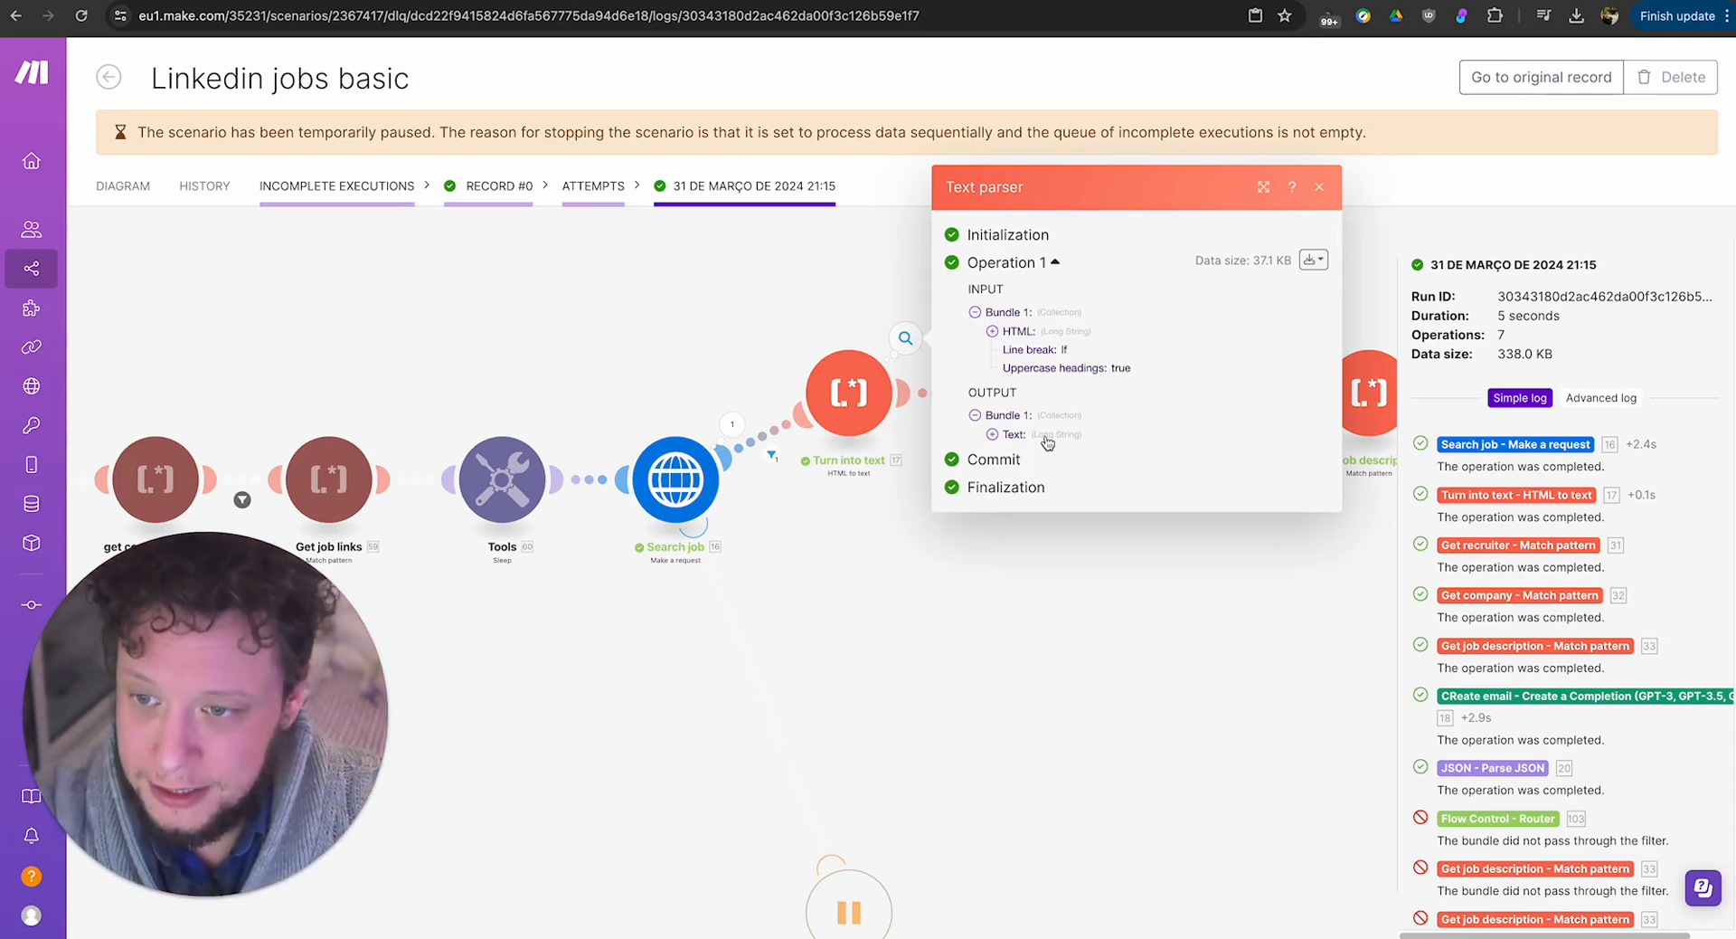
pyautogui.click(1047, 438)
pyautogui.moveTo(1036, 344); pyautogui.dragTo(1168, 758)
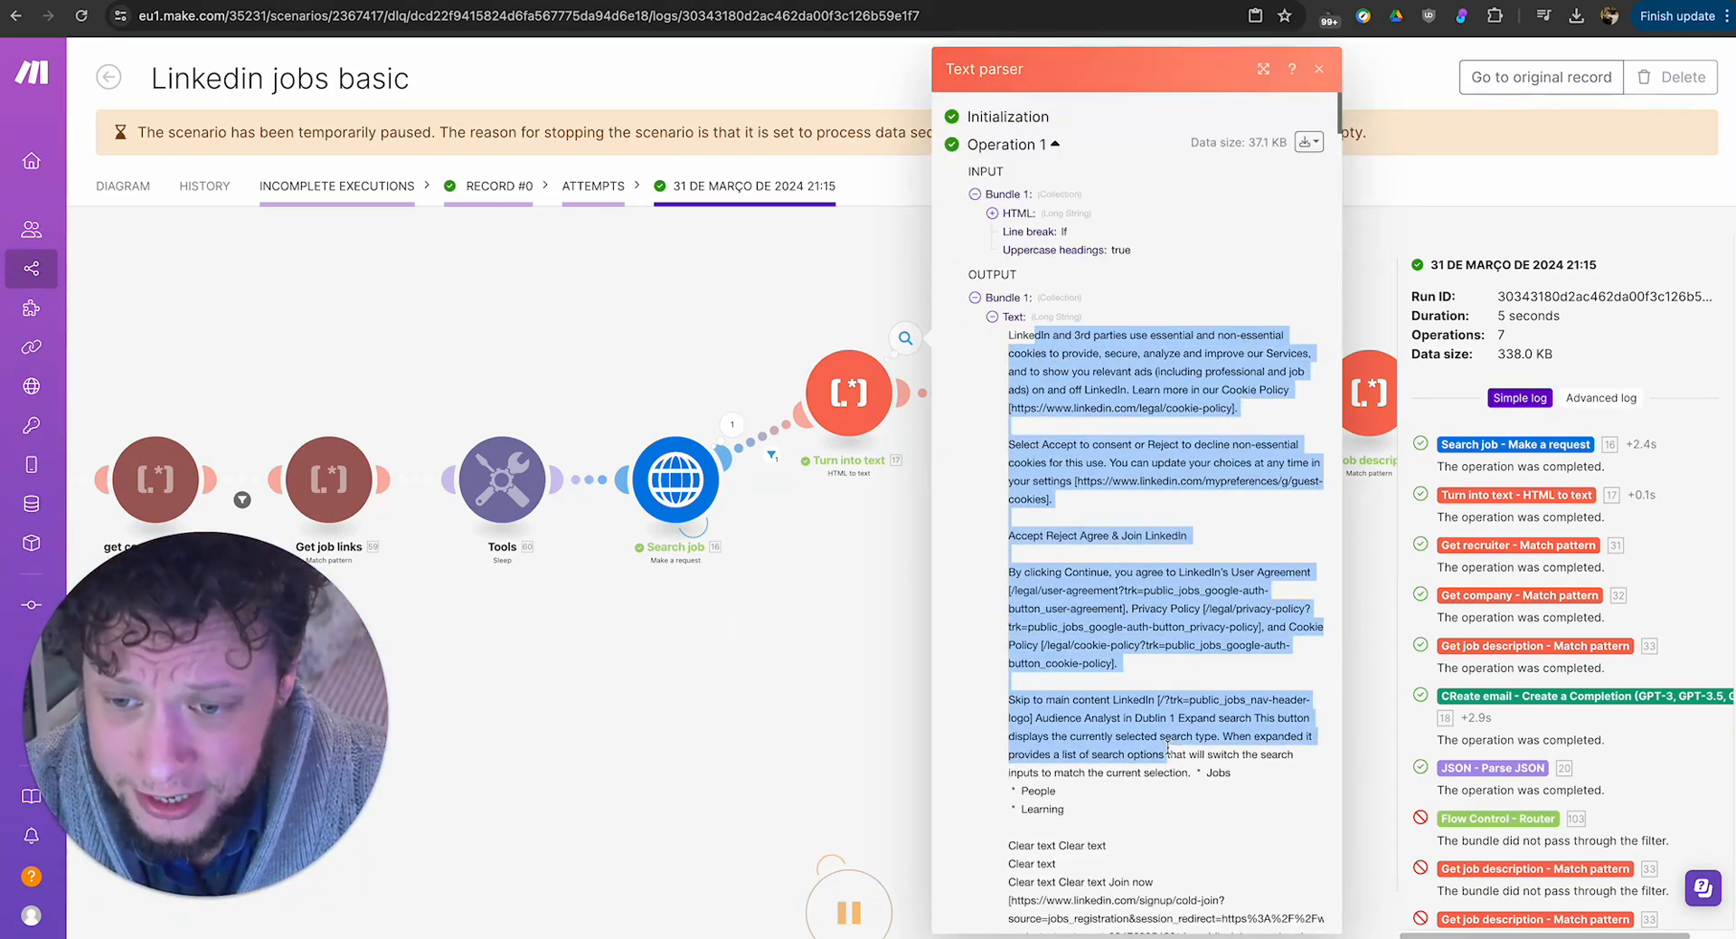
pyautogui.scroll(-5, 1095, 676)
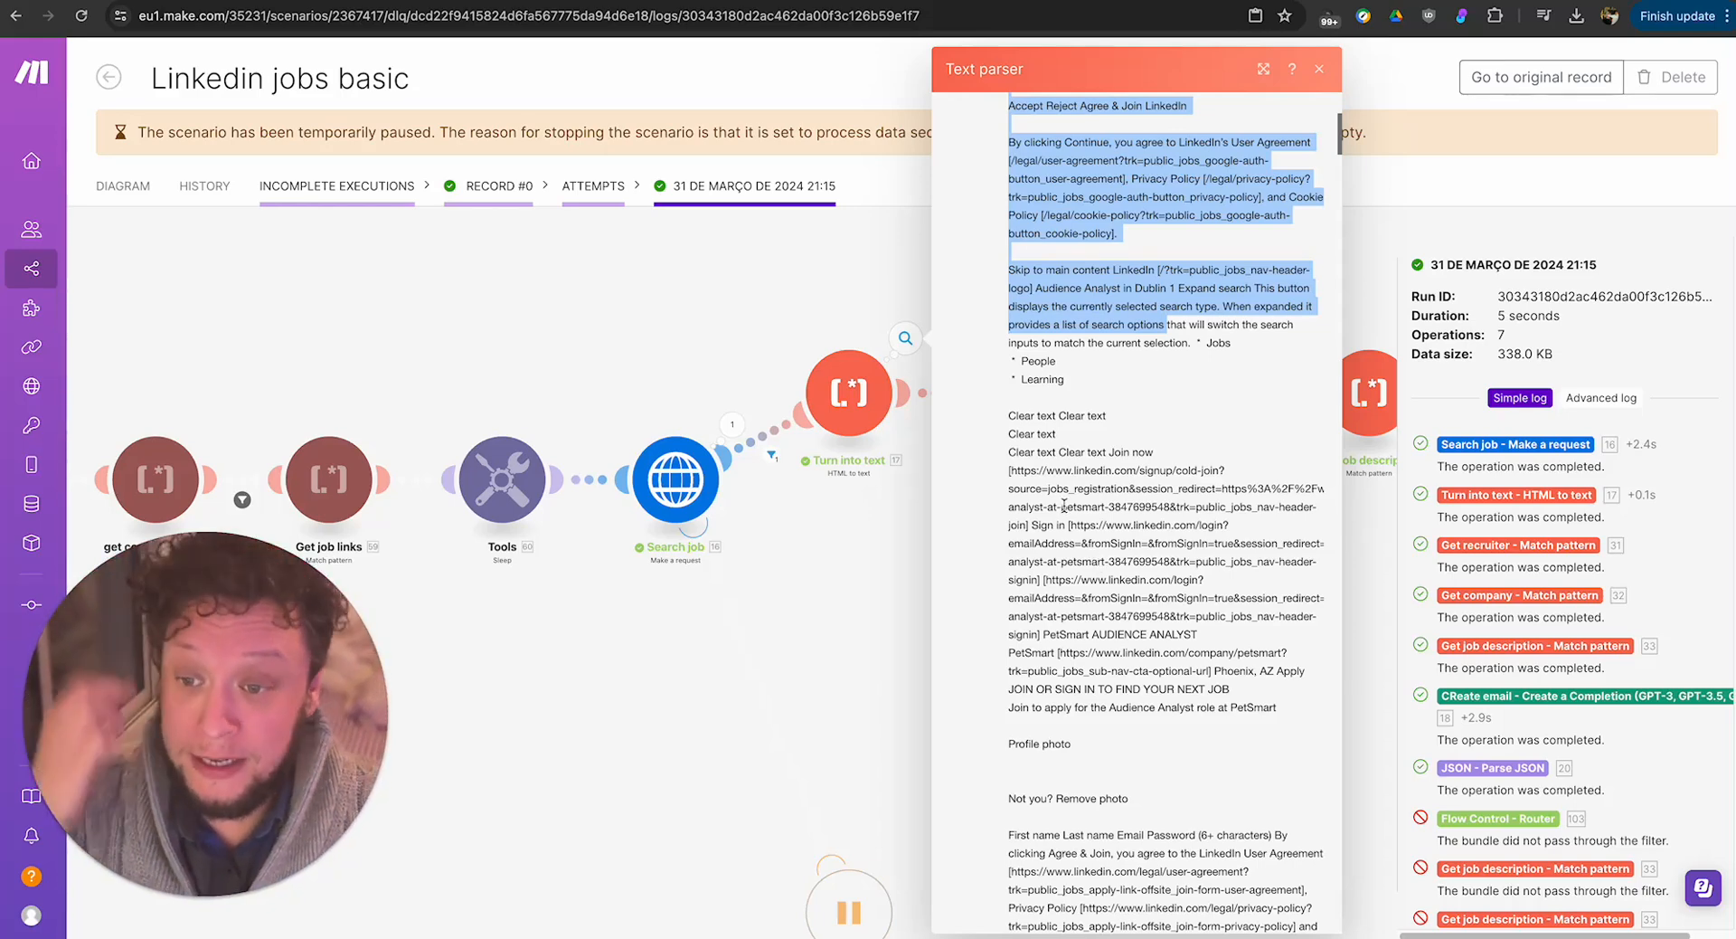
pyautogui.scroll(5, 1063, 504)
pyautogui.click(1019, 342)
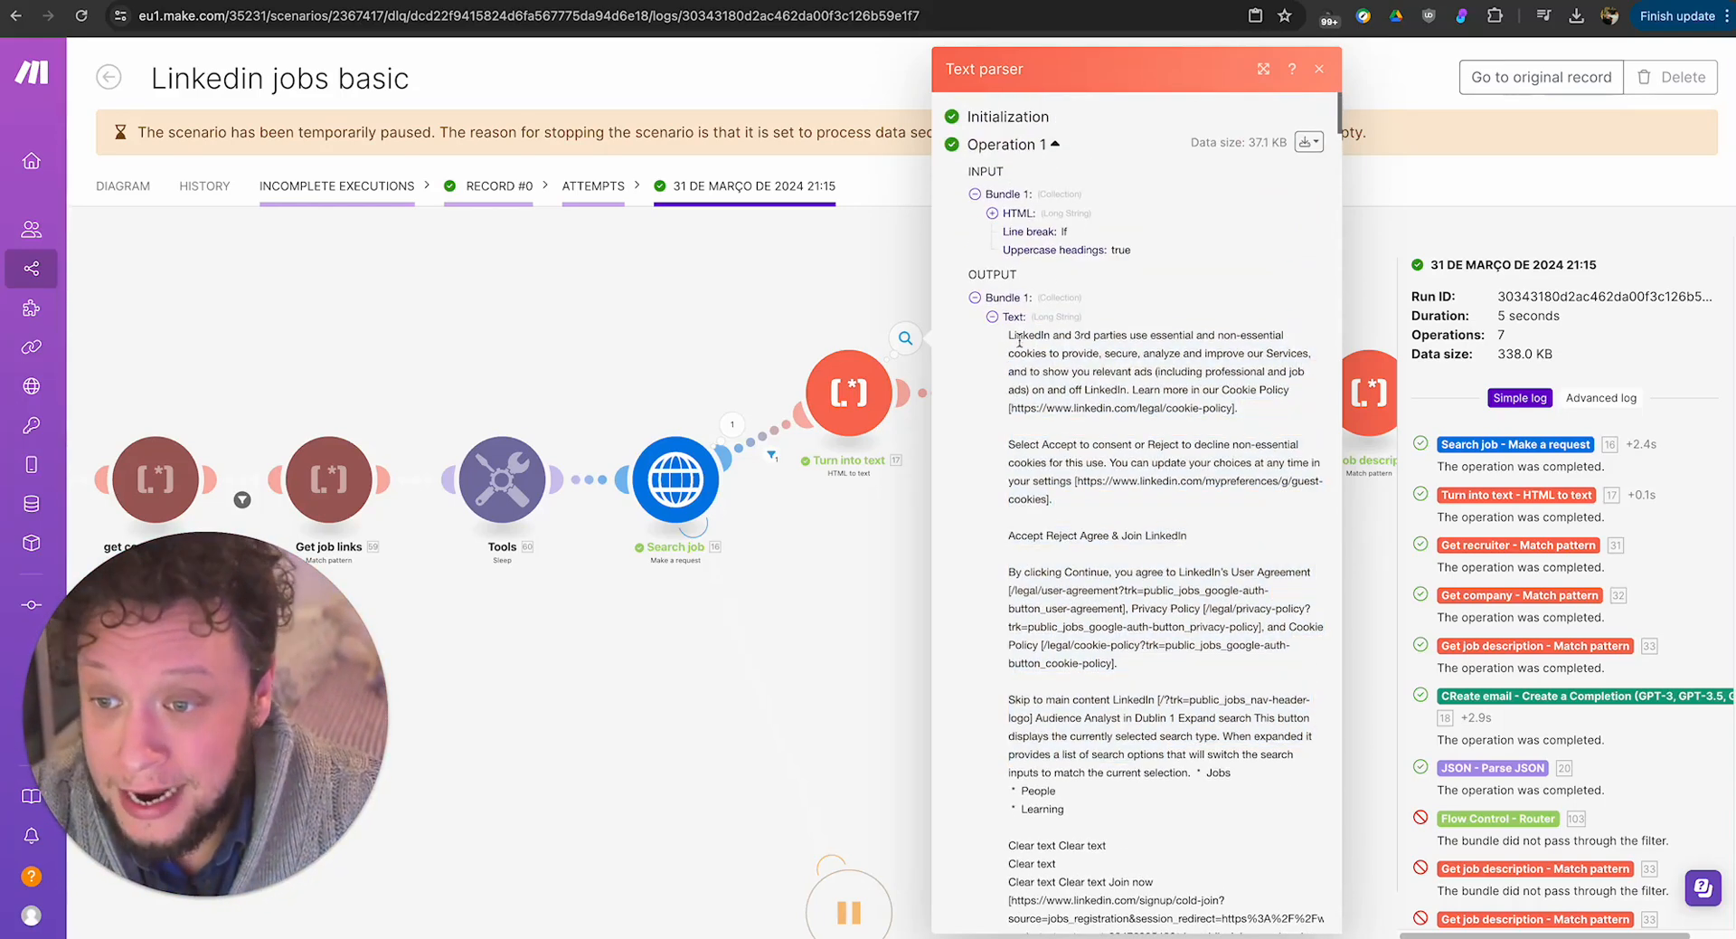
pyautogui.moveTo(1038, 351); pyautogui.dragTo(1209, 638)
pyautogui.scroll(-6, 1211, 639)
pyautogui.scroll(-1, 1209, 637)
pyautogui.scroll(7, 1210, 638)
pyautogui.scroll(-4, 1209, 637)
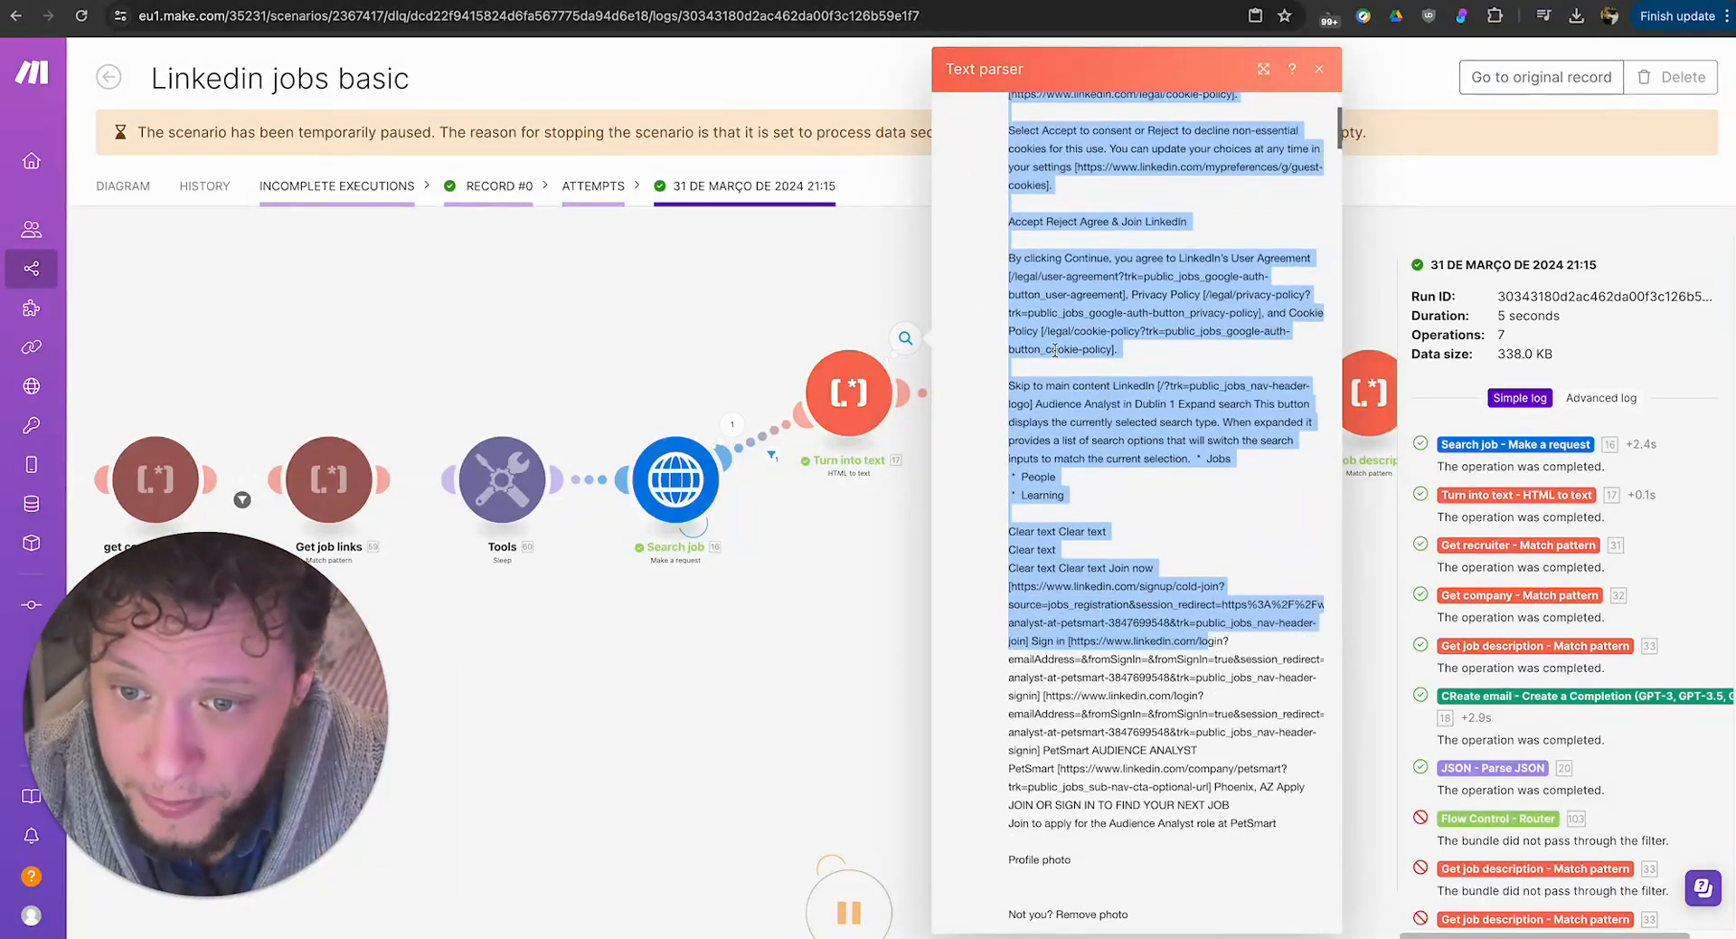
pyautogui.click(1367, 572)
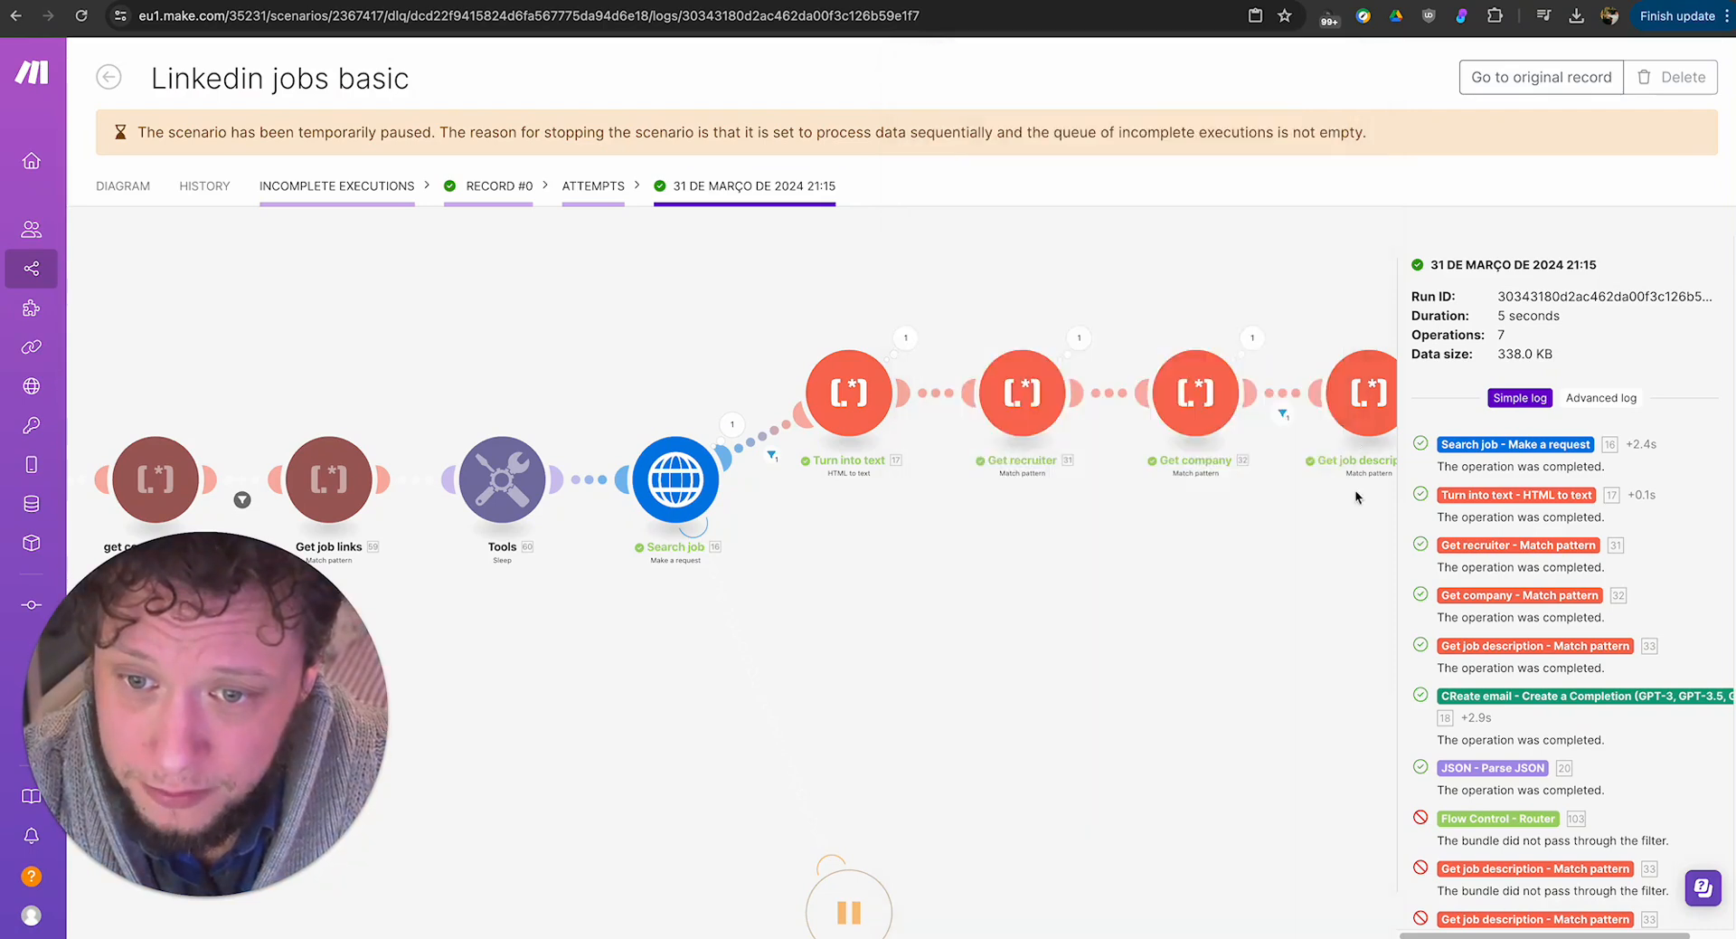
pyautogui.click(1353, 399)
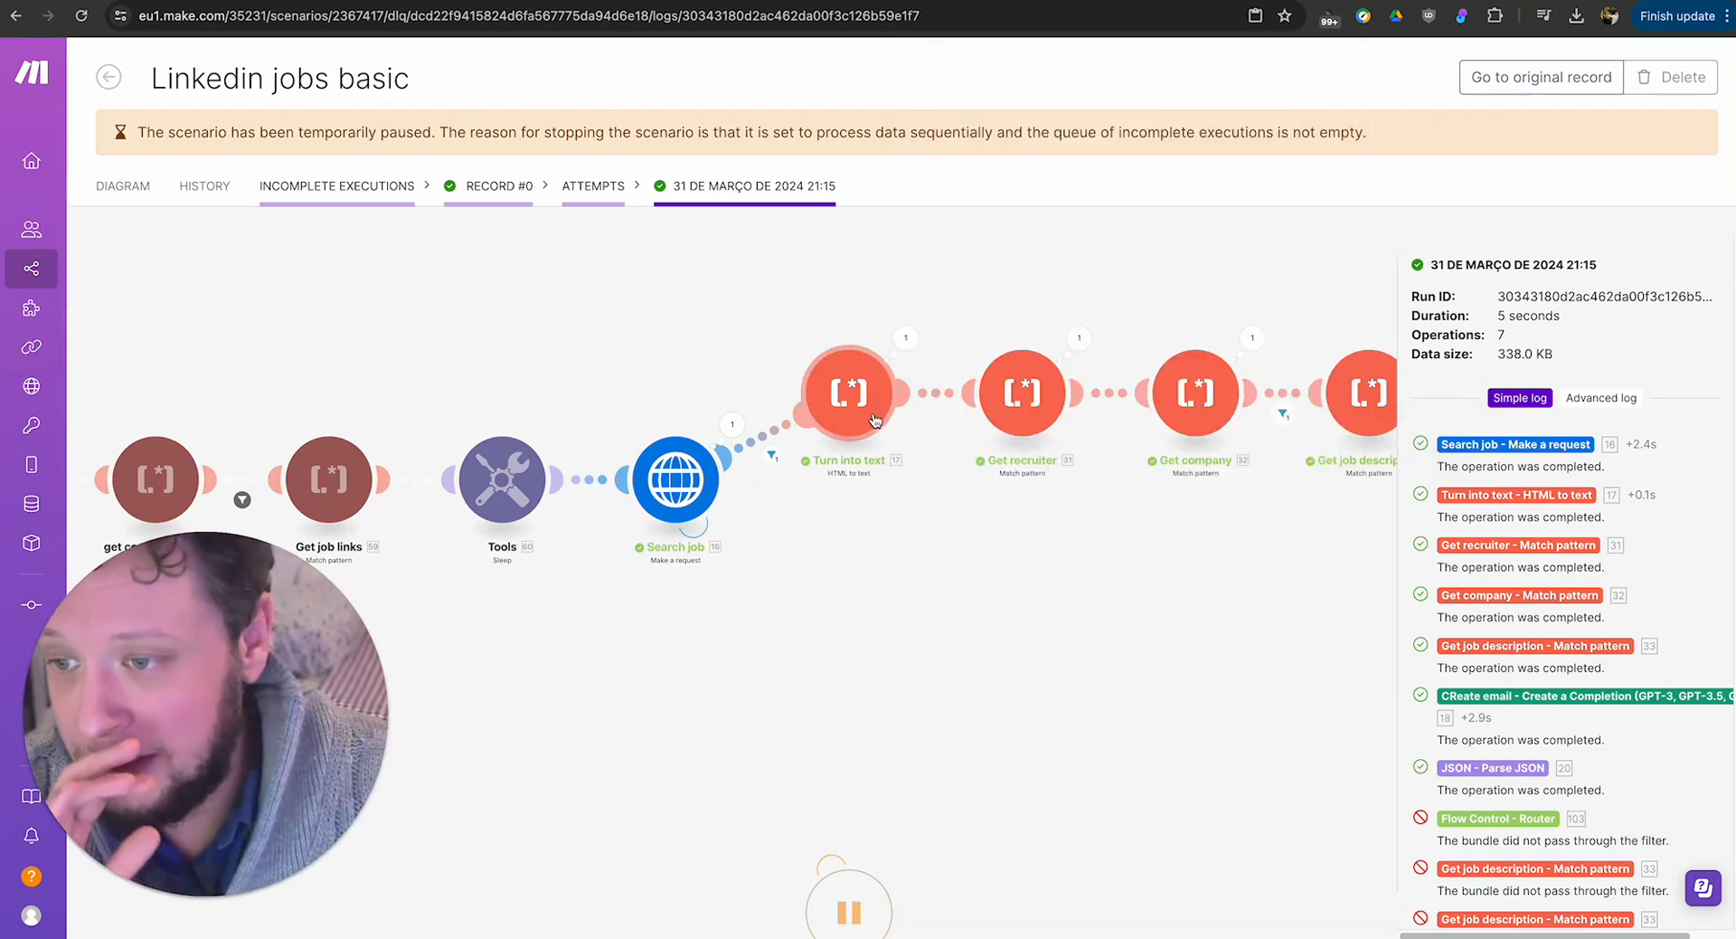
pyautogui.click(905, 338)
pyautogui.press('Escape')
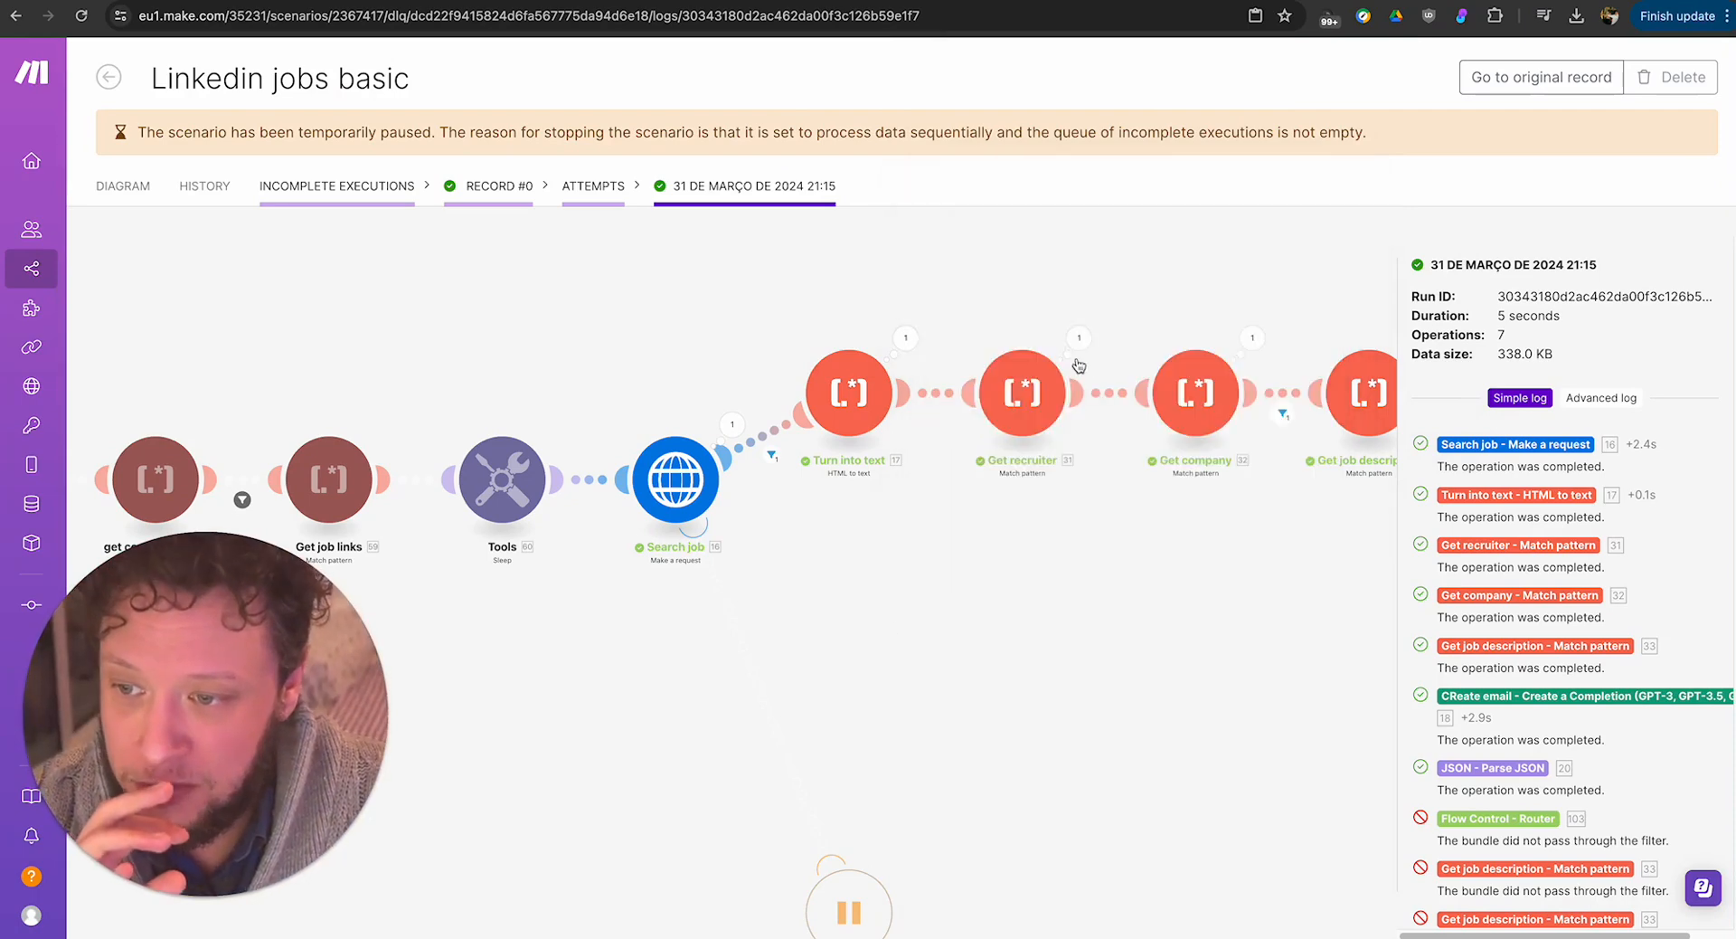
# Inspect the outputs of the Get recruiter and Get company modules in this attempt, closing each result.
pyautogui.click(1079, 340)
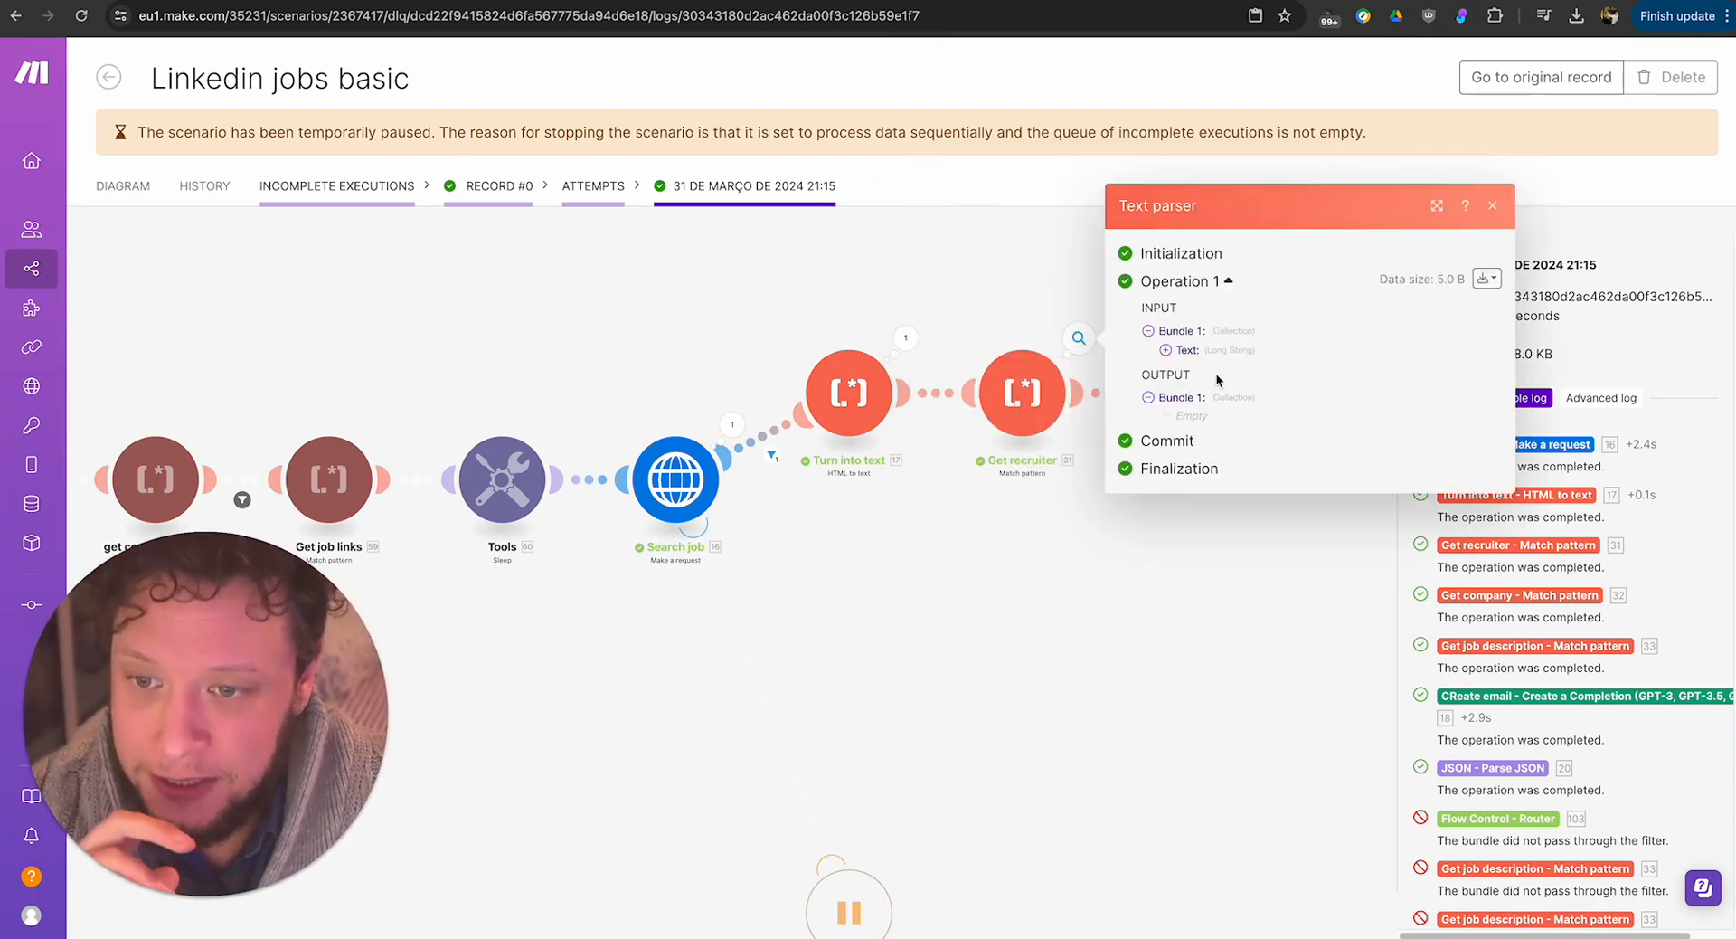
pyautogui.click(948, 532)
pyautogui.click(1083, 340)
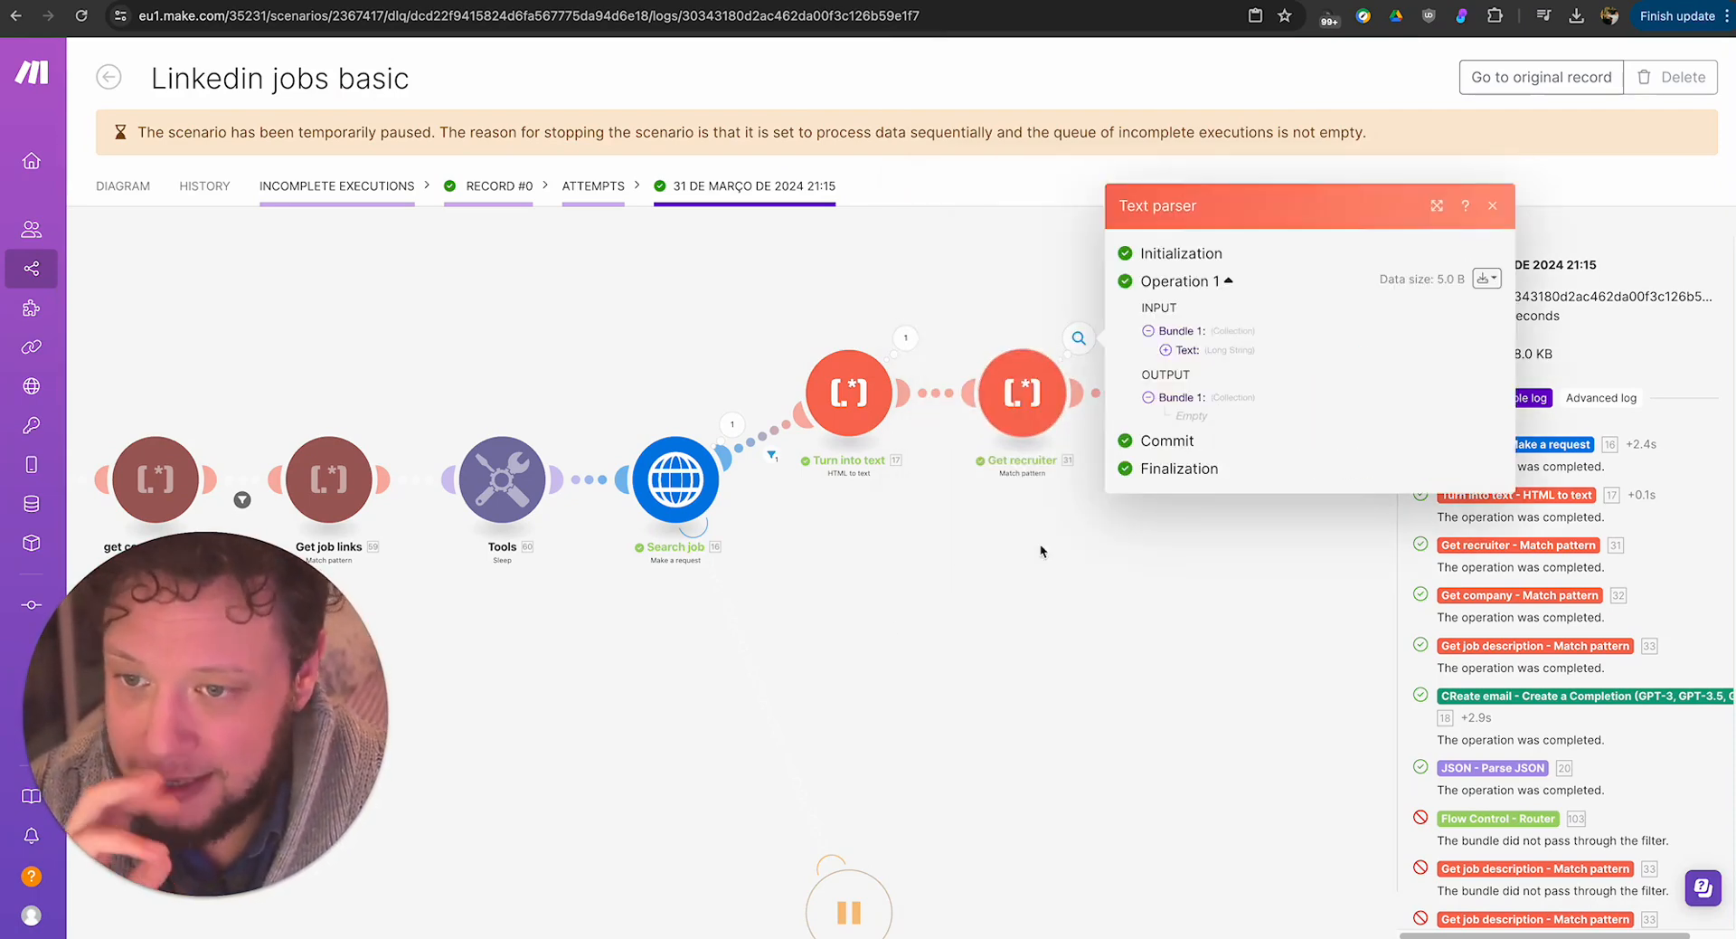
pyautogui.click(1048, 574)
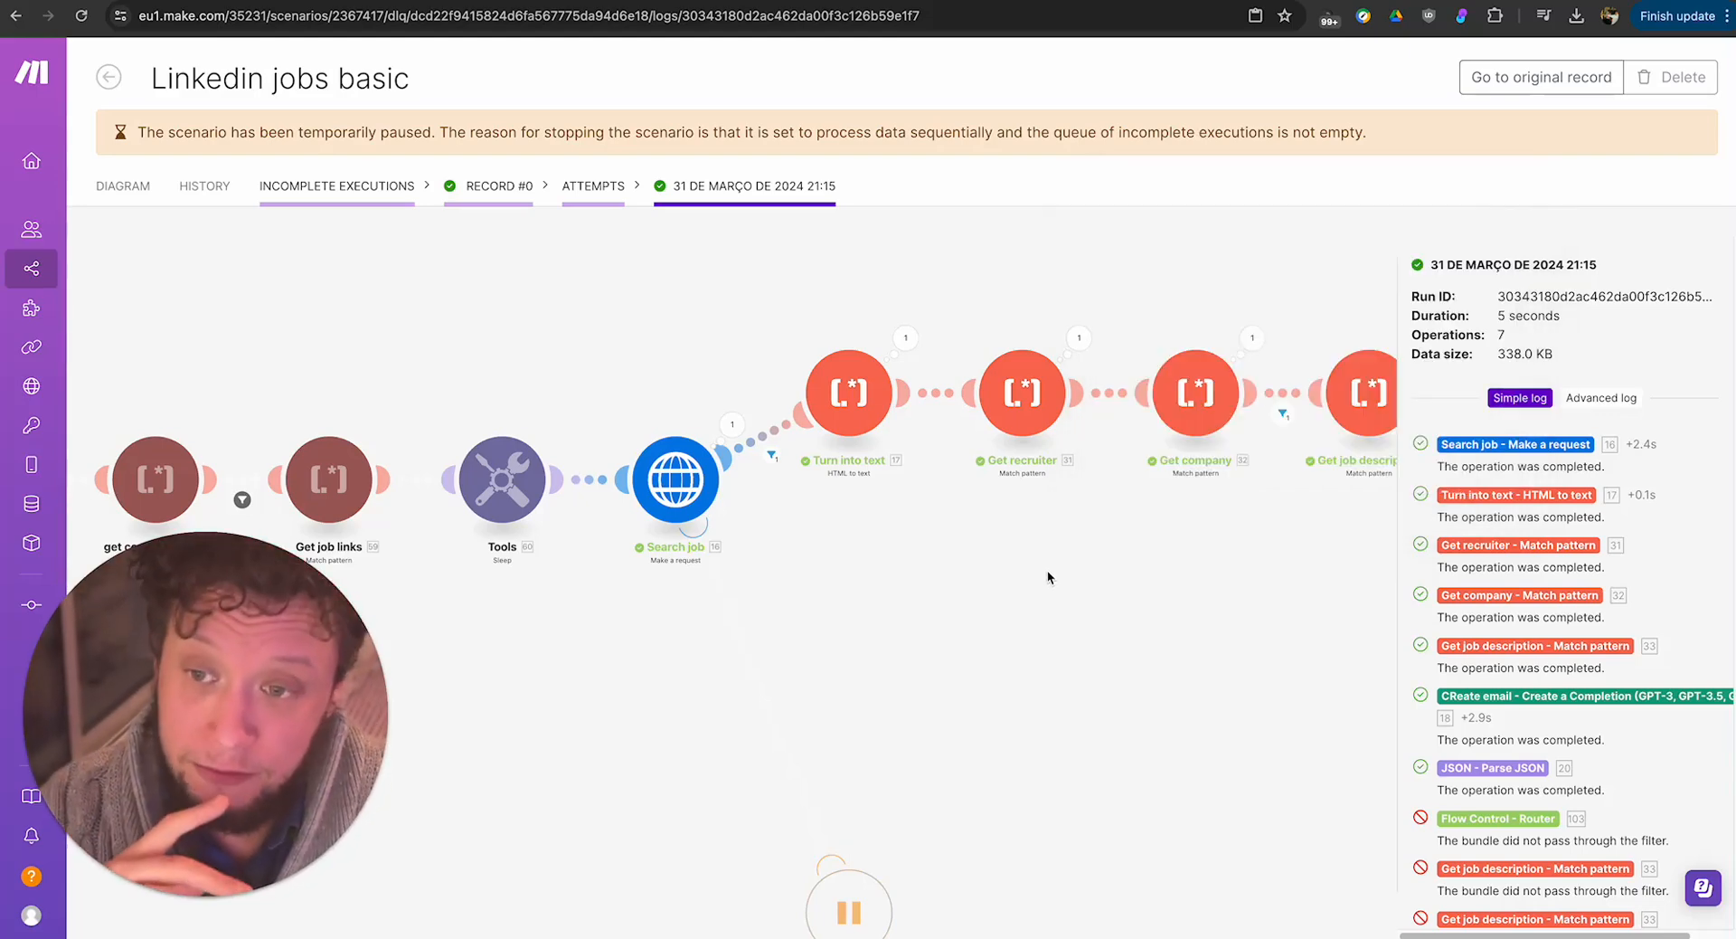
pyautogui.click(1253, 340)
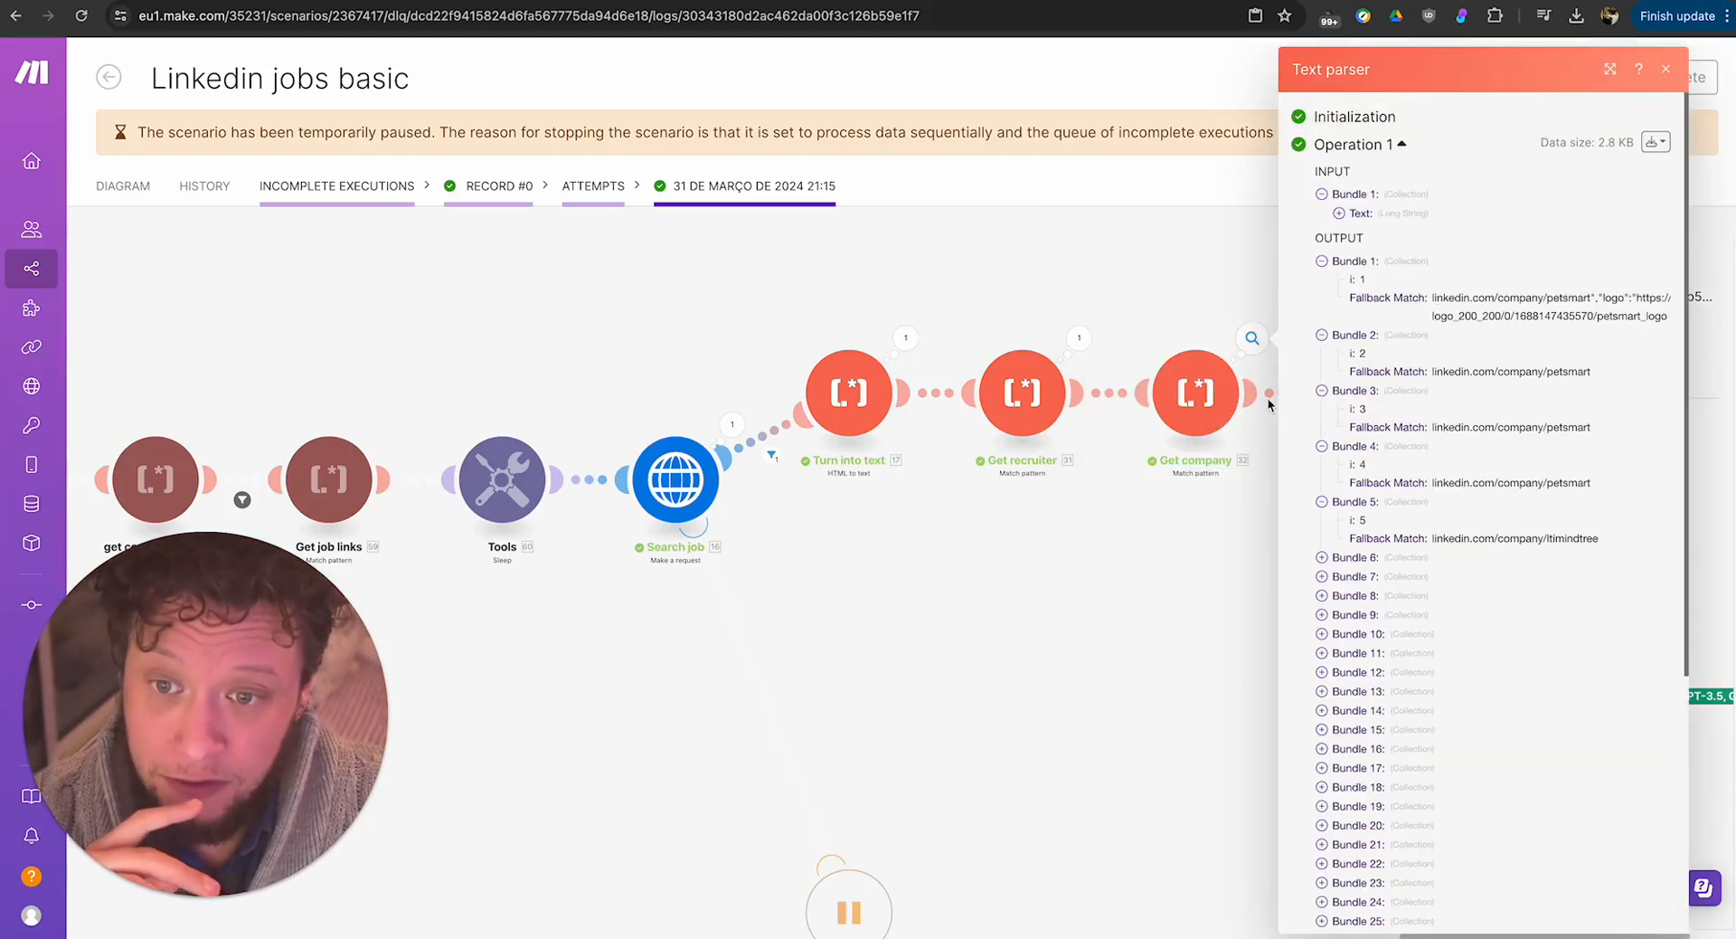
pyautogui.click(1212, 568)
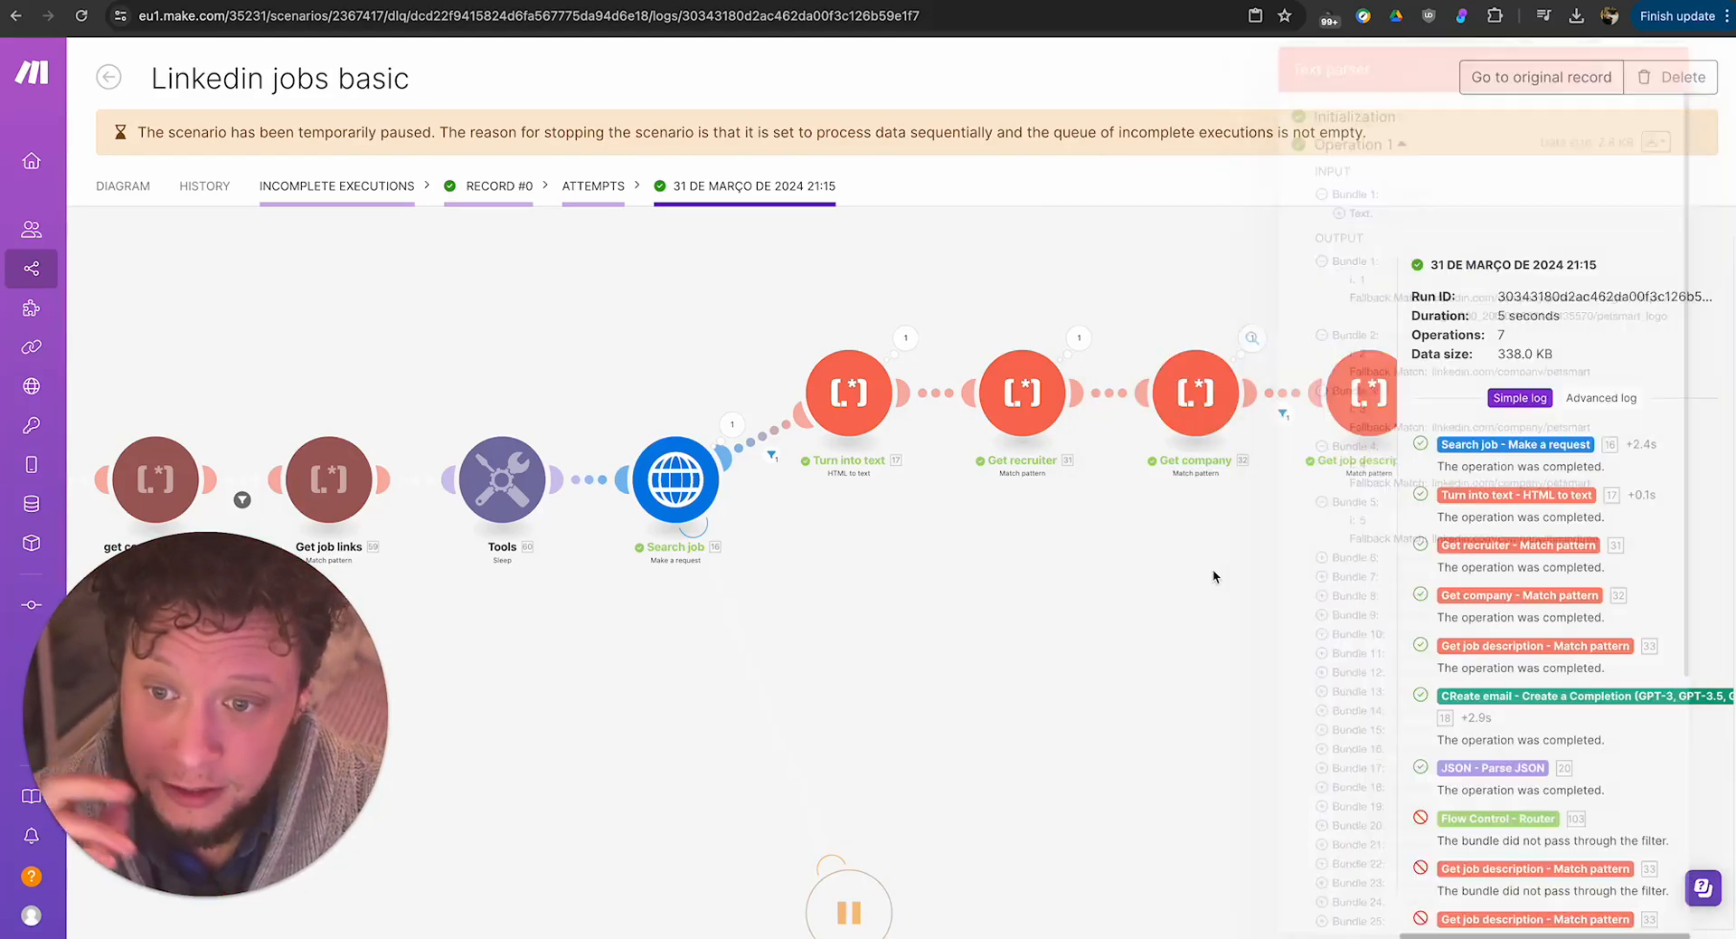
# Return to the scenario editor and review the LinkedIn profile link pattern in the Get recruiter module.
pyautogui.click(123, 192)
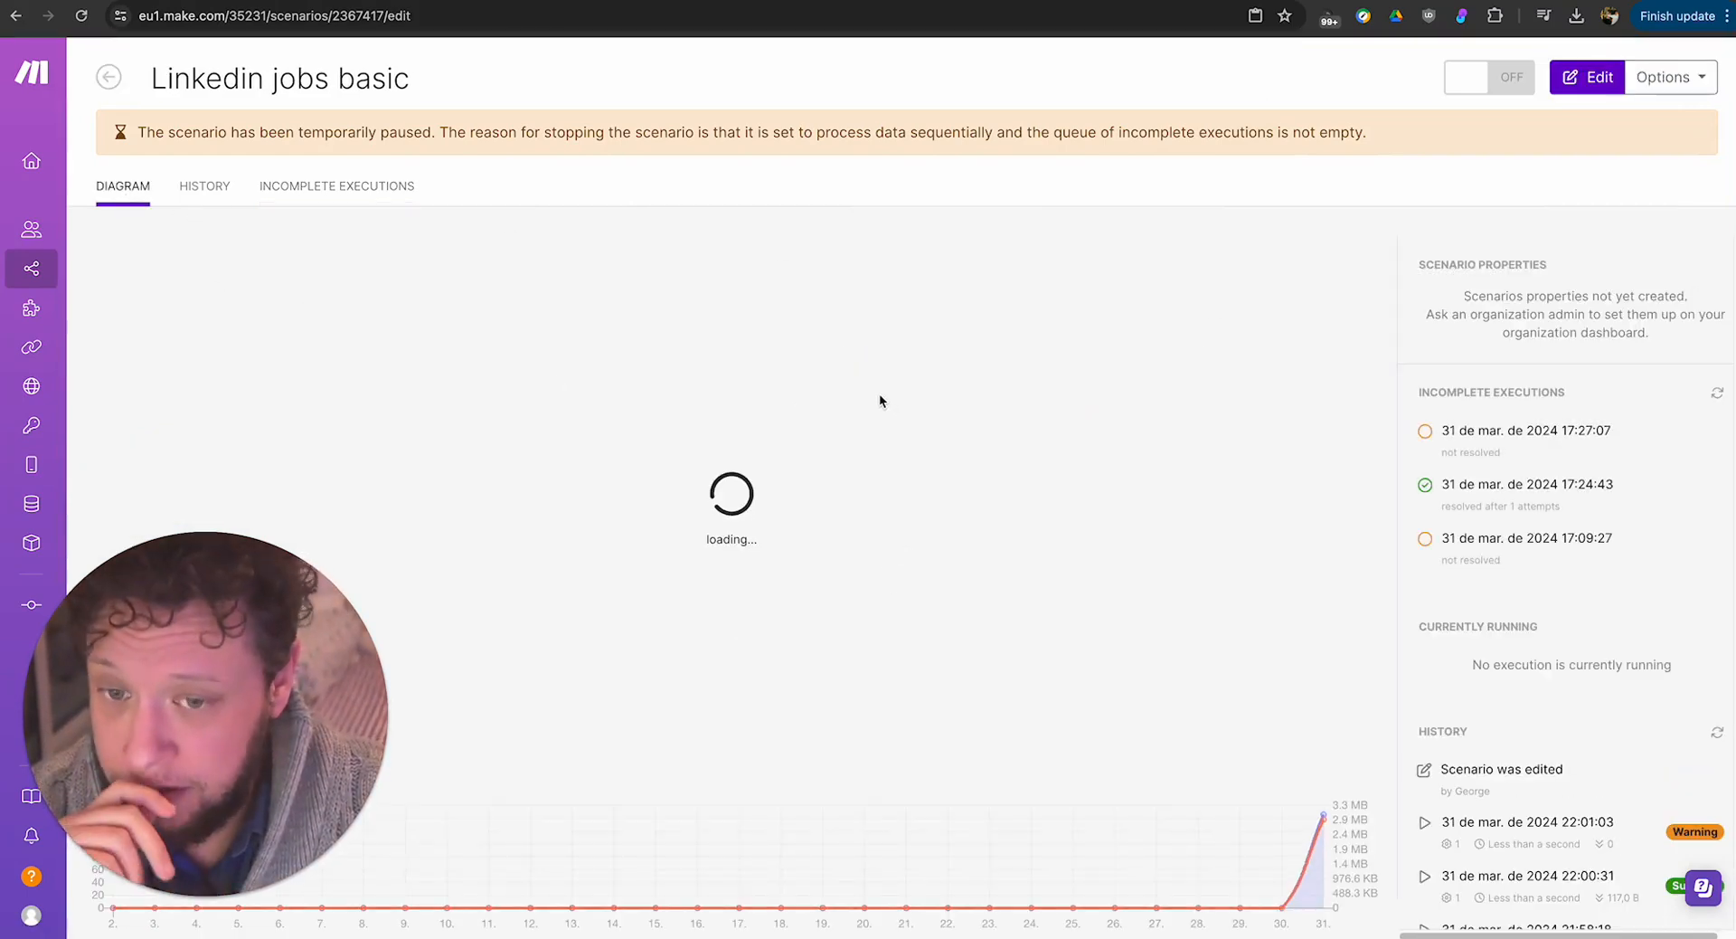
pyautogui.click(575, 570)
pyautogui.scroll(3, 769, 554)
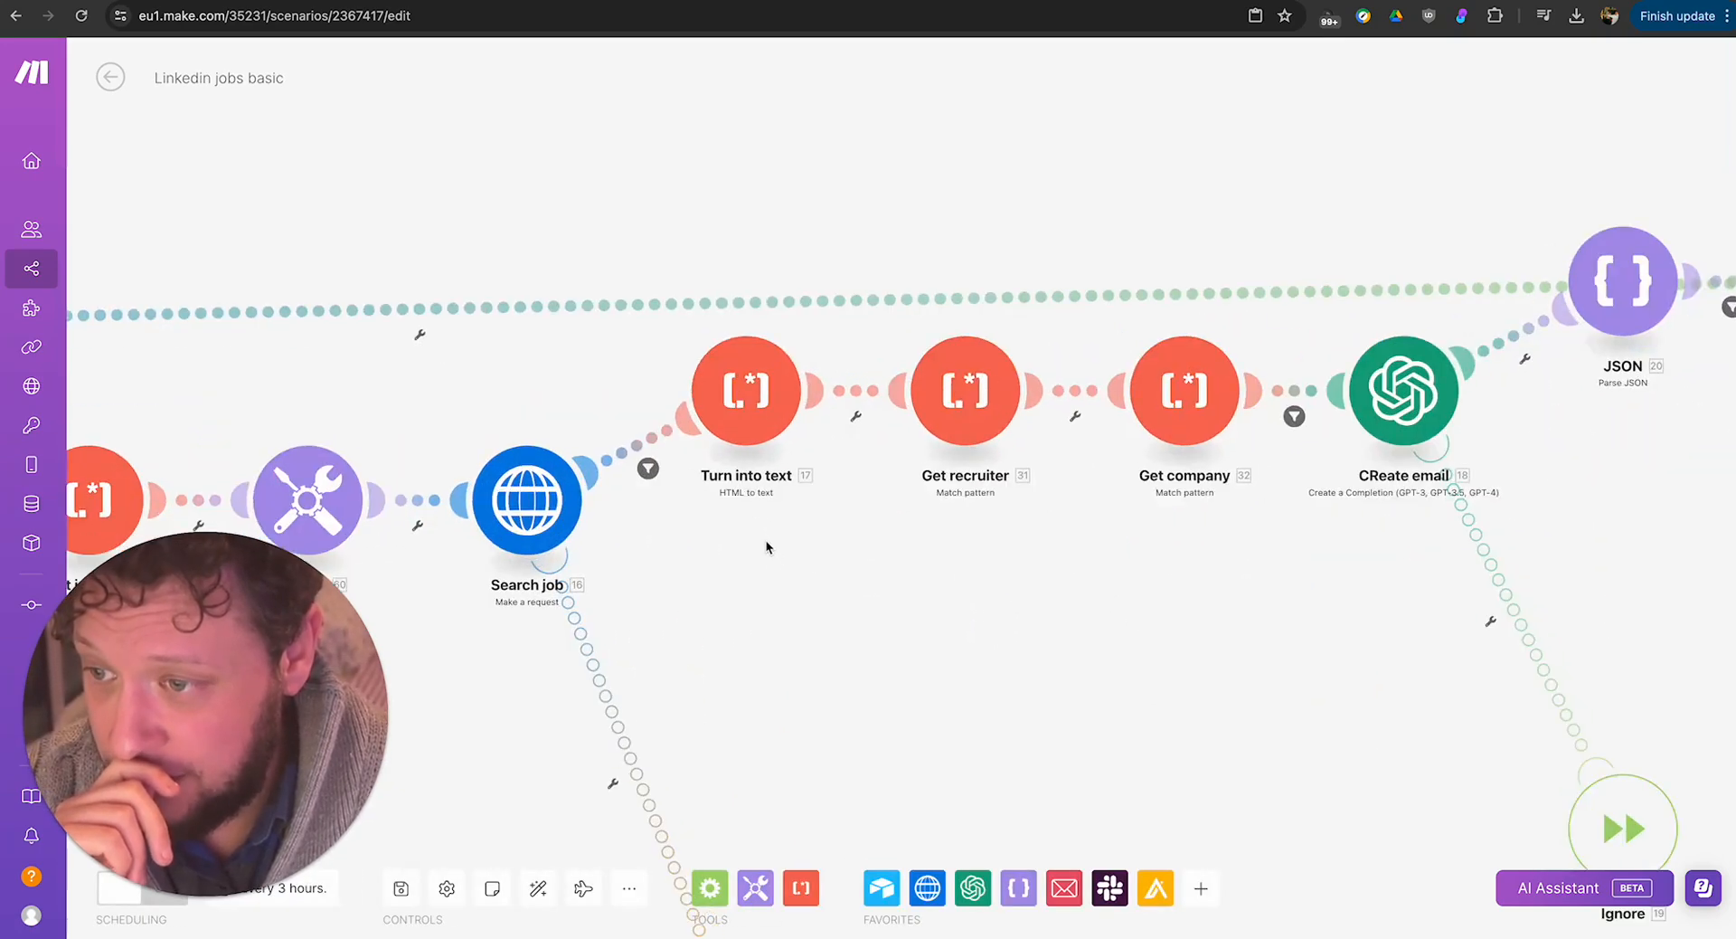
pyautogui.click(906, 440)
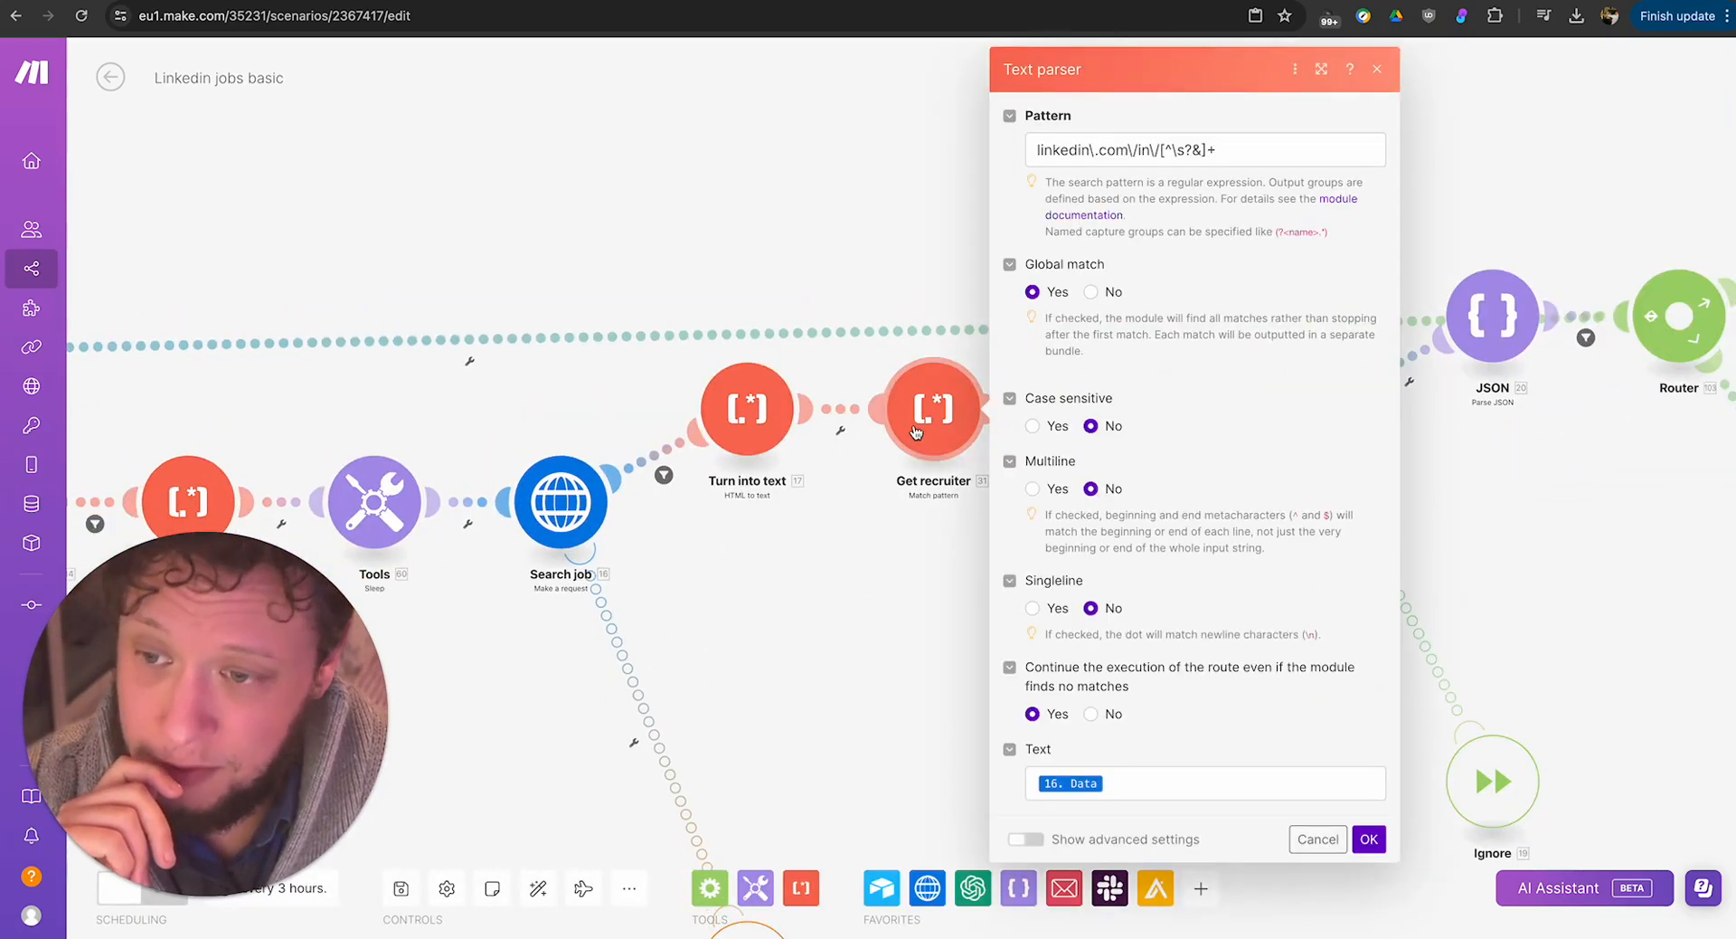
pyautogui.click(1094, 148)
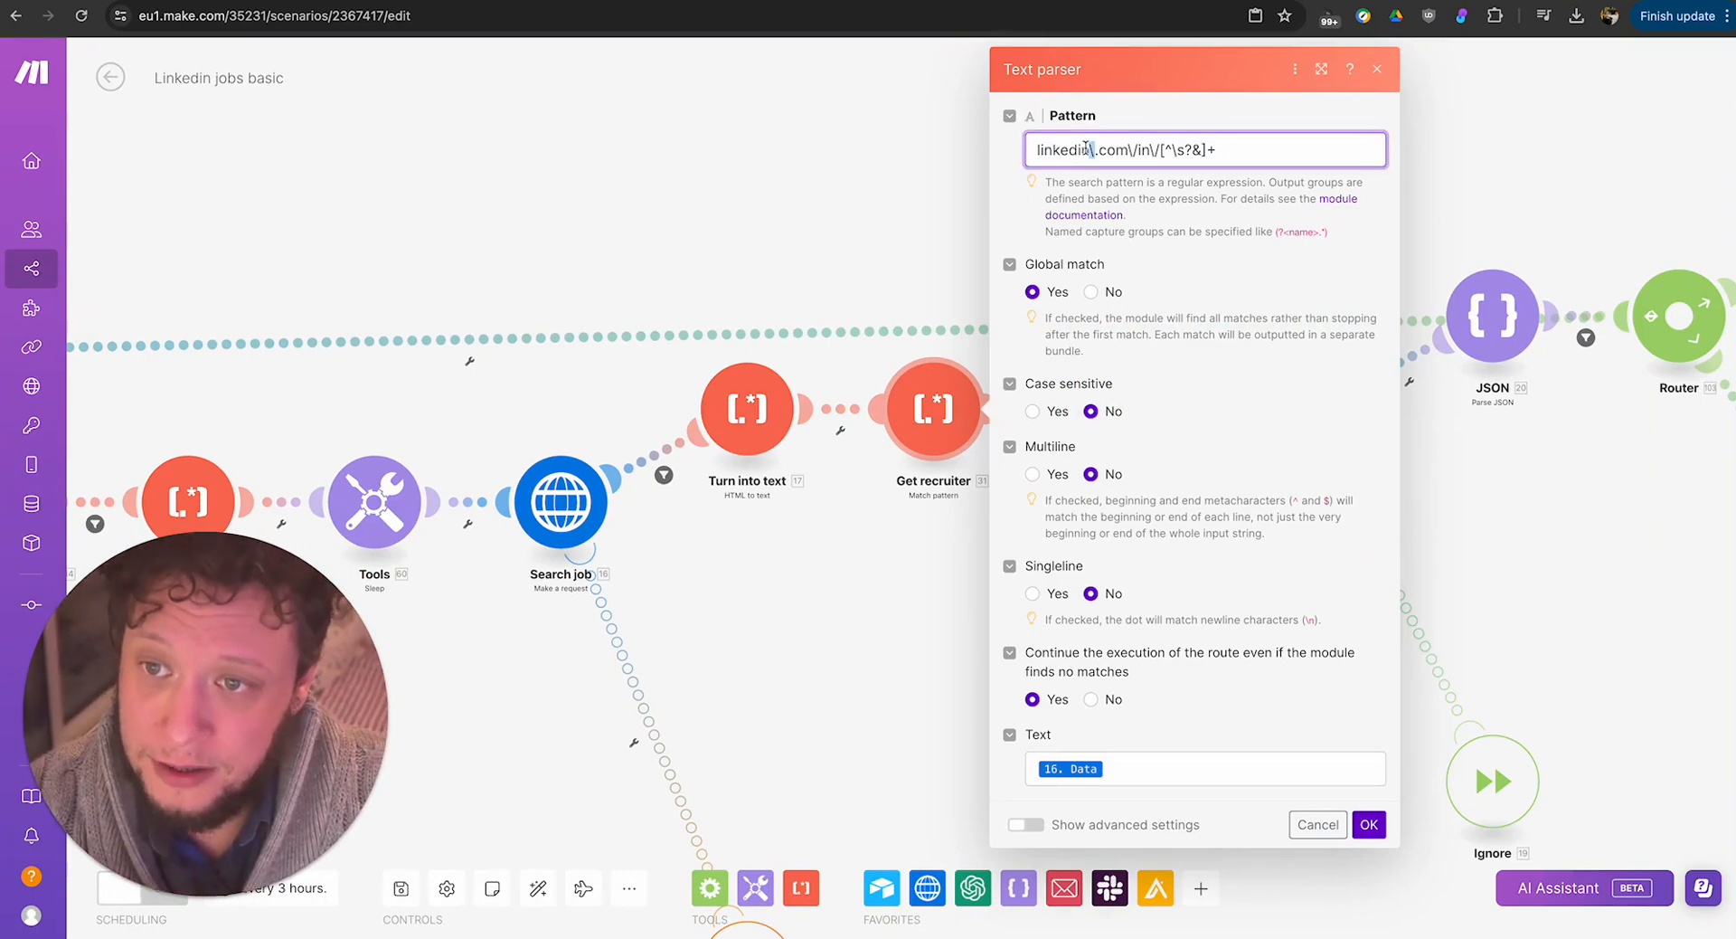
pyautogui.hotkey('ctrl', 'a')
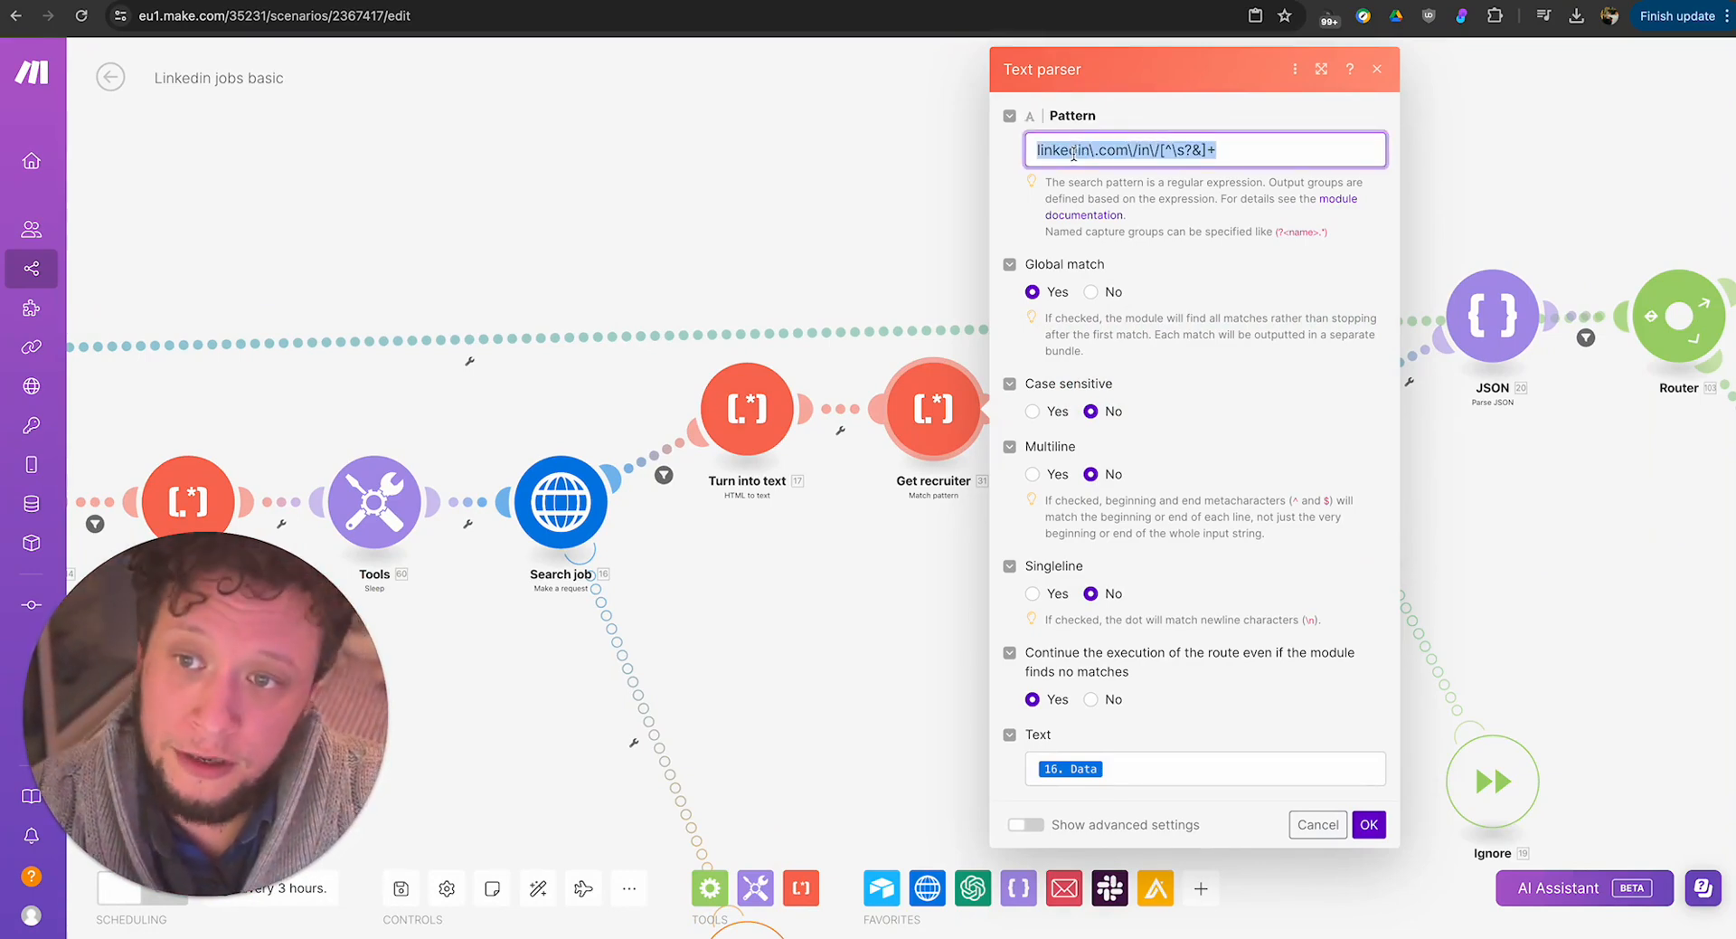
pyautogui.click(1046, 150)
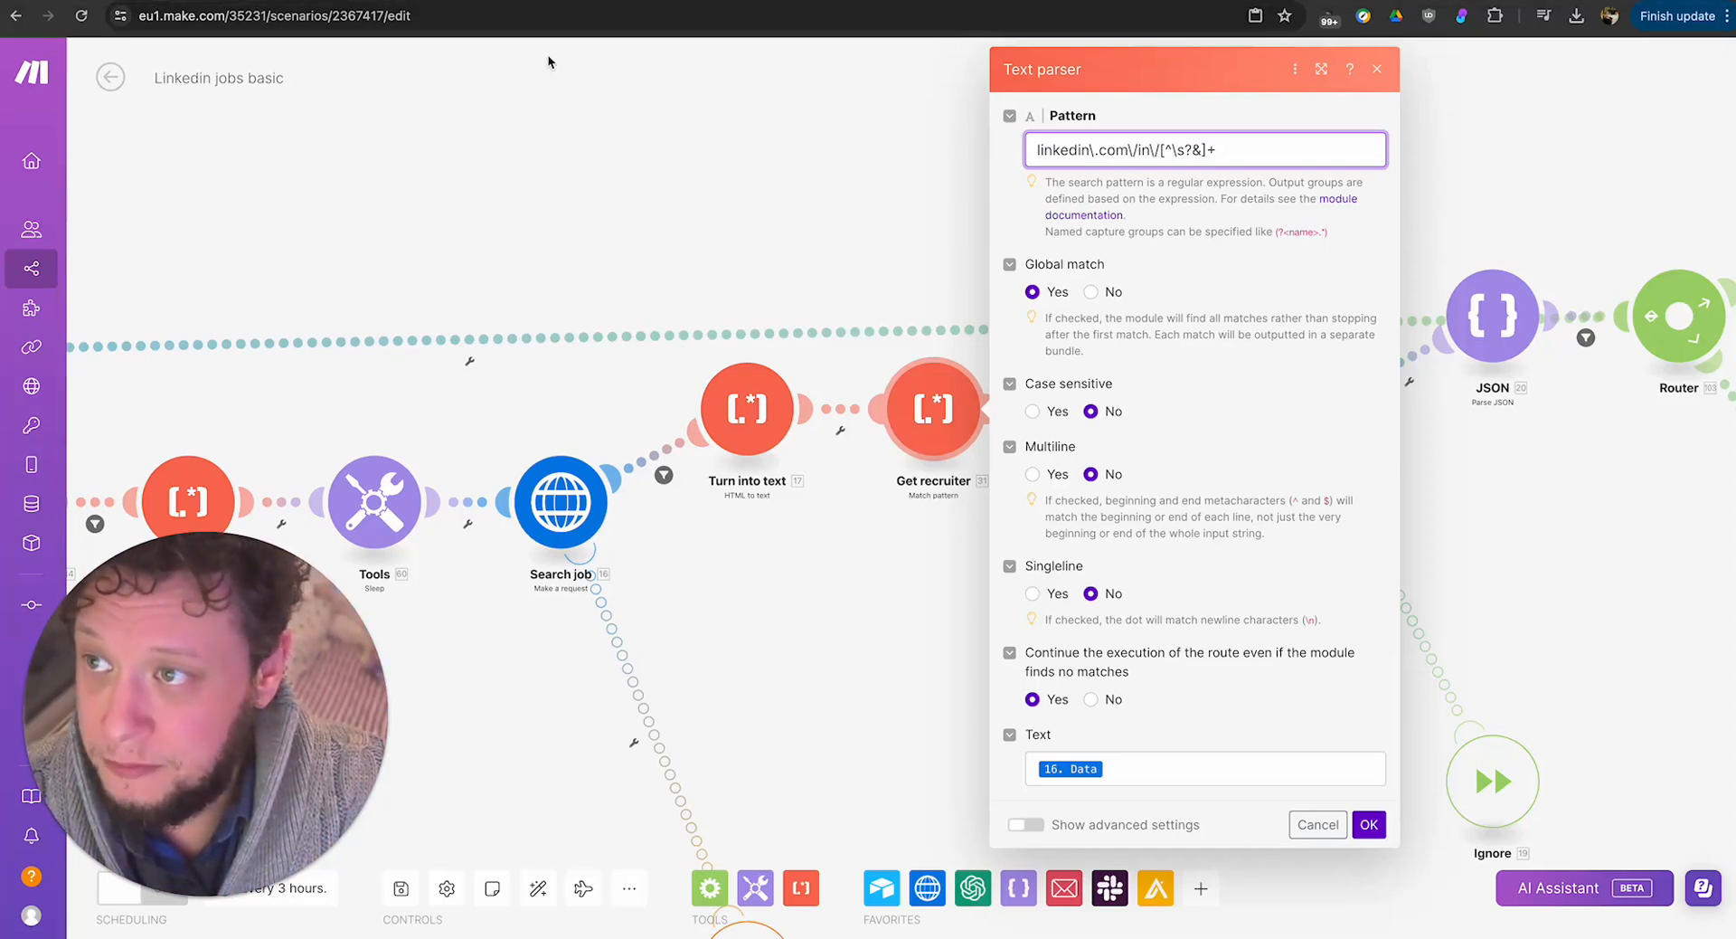
# Switch to Airtable's Head of Demand Generation & Marketing Ops posting on LinkedIn and look through it.
pyautogui.click(543, 1)
pyautogui.scroll(-9, 605, 296)
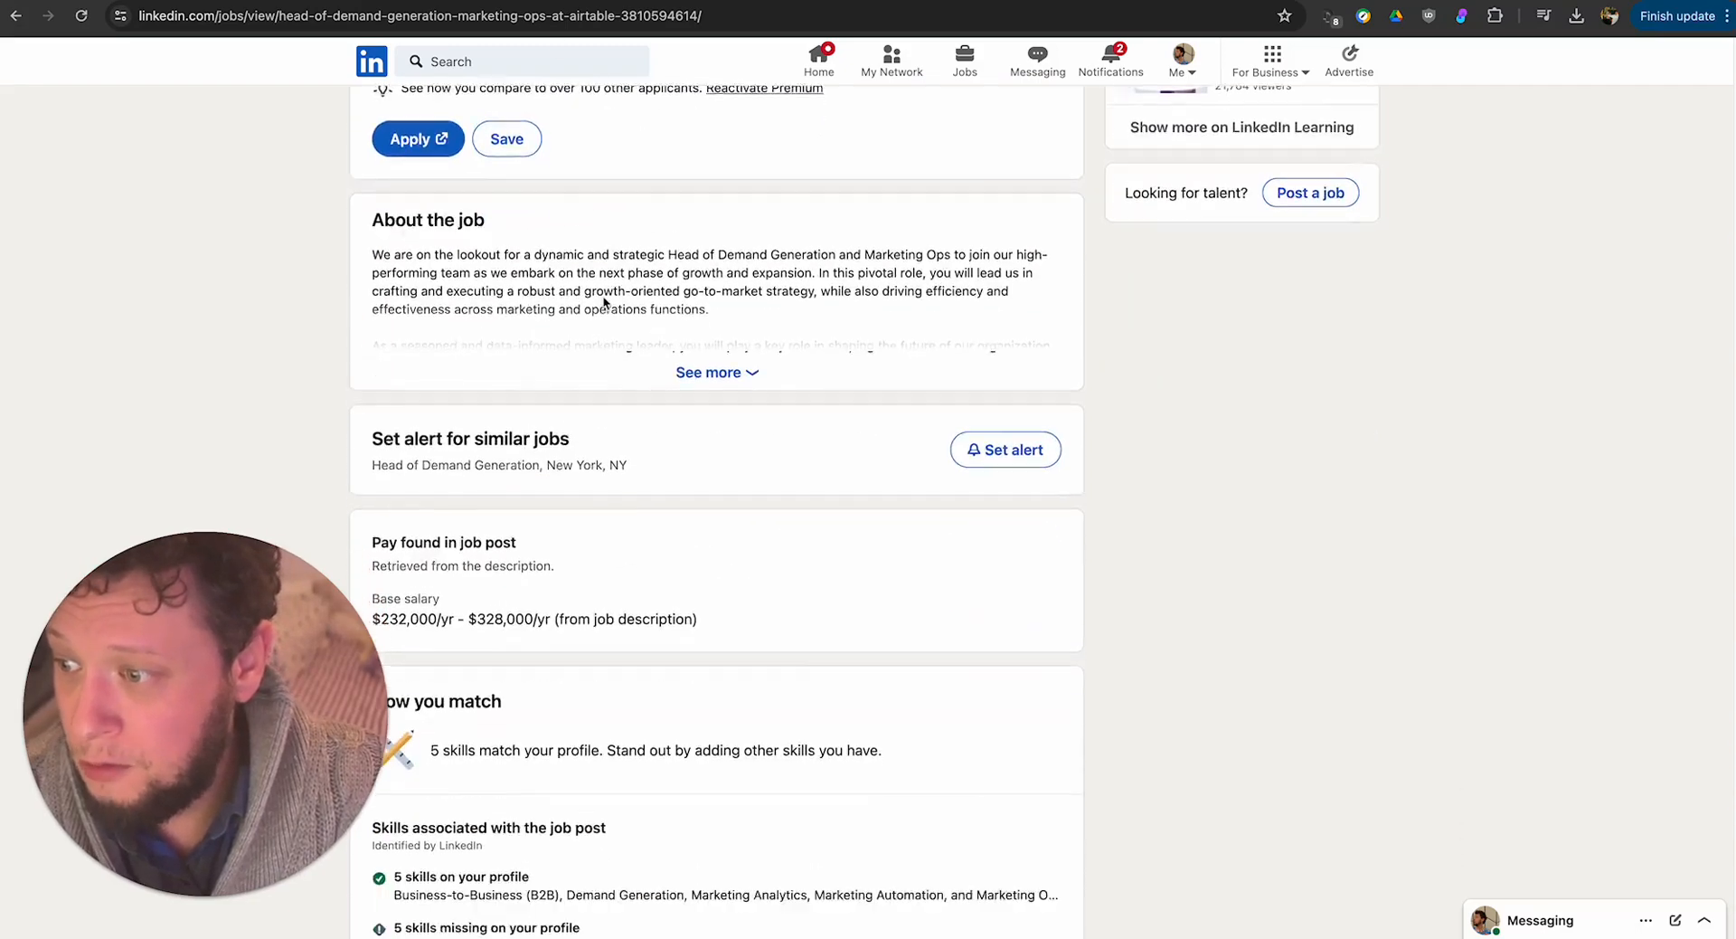
pyautogui.scroll(-9, 548, 391)
pyautogui.scroll(18, 548, 389)
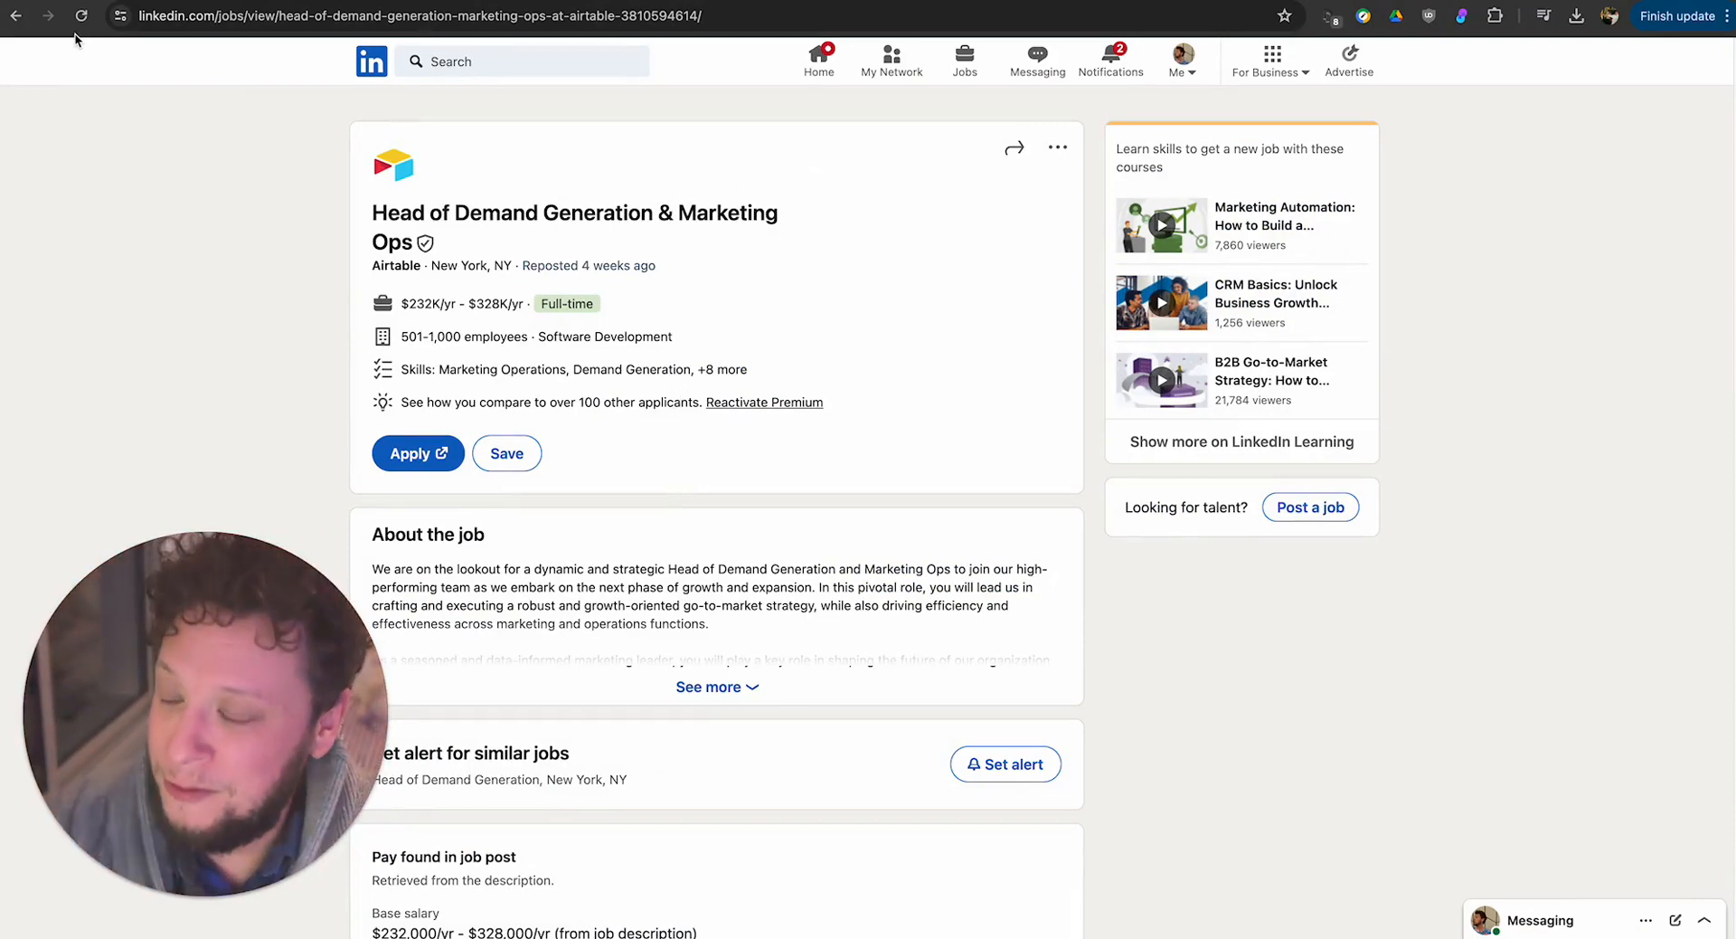
# Open Fab City Foundation's Data Manager posting on LinkedIn, expand its job description and look through the page.
pyautogui.click(257, 16)
pyautogui.write('job')
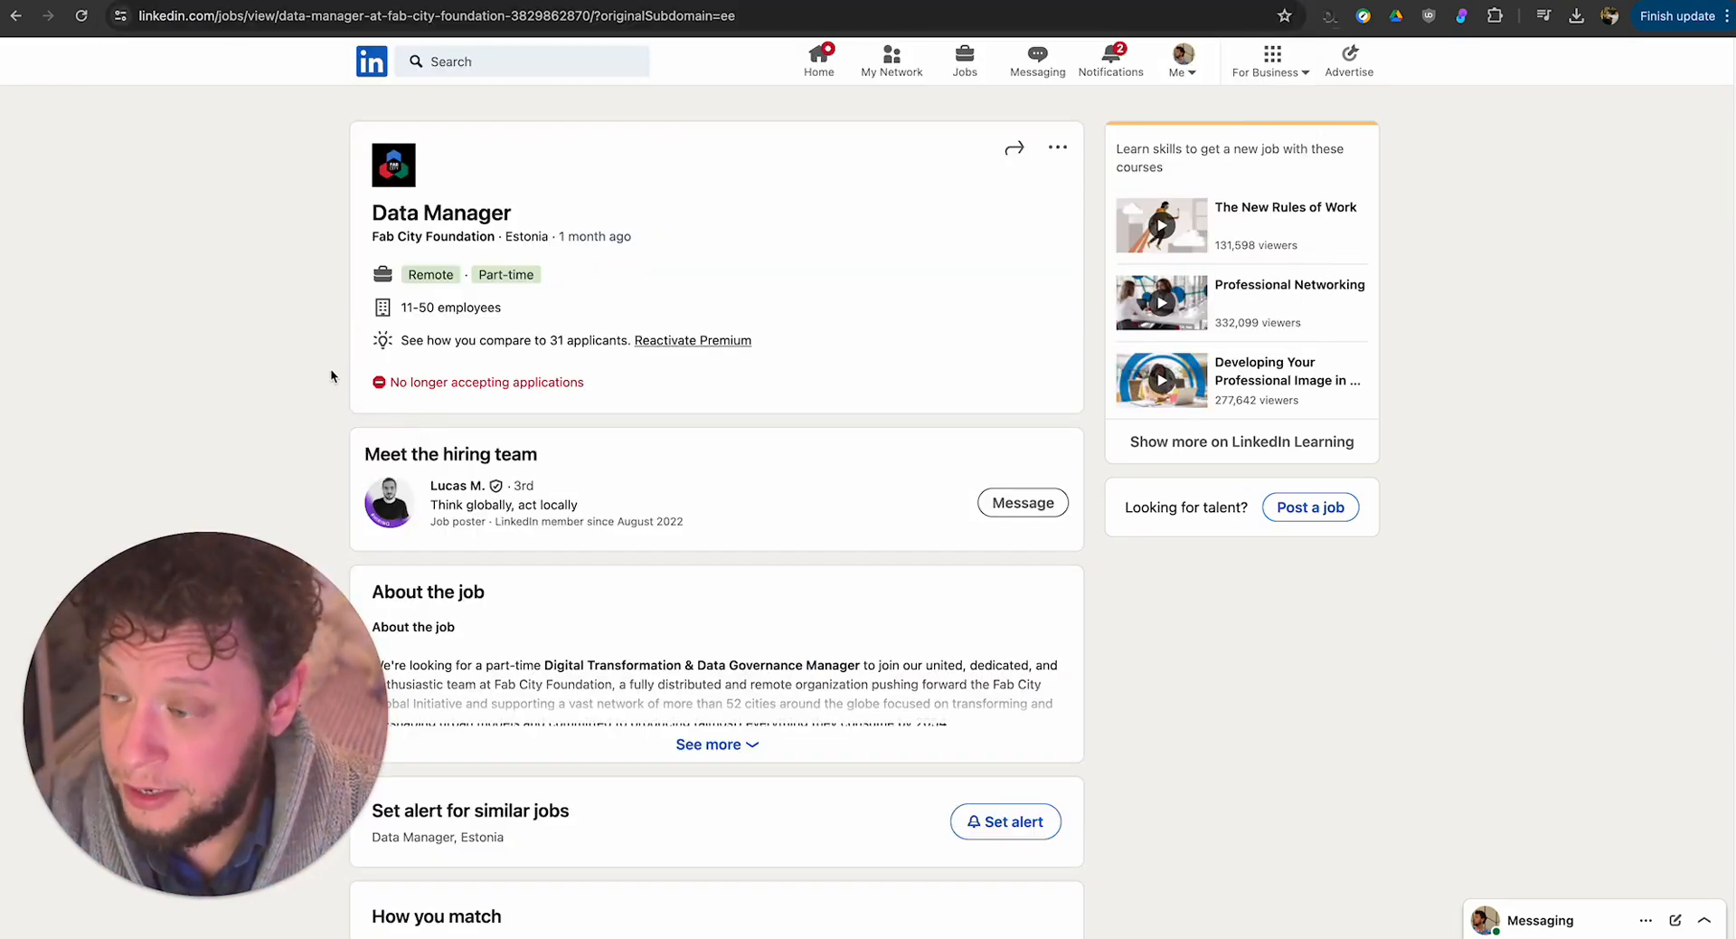
pyautogui.scroll(-1, 329, 367)
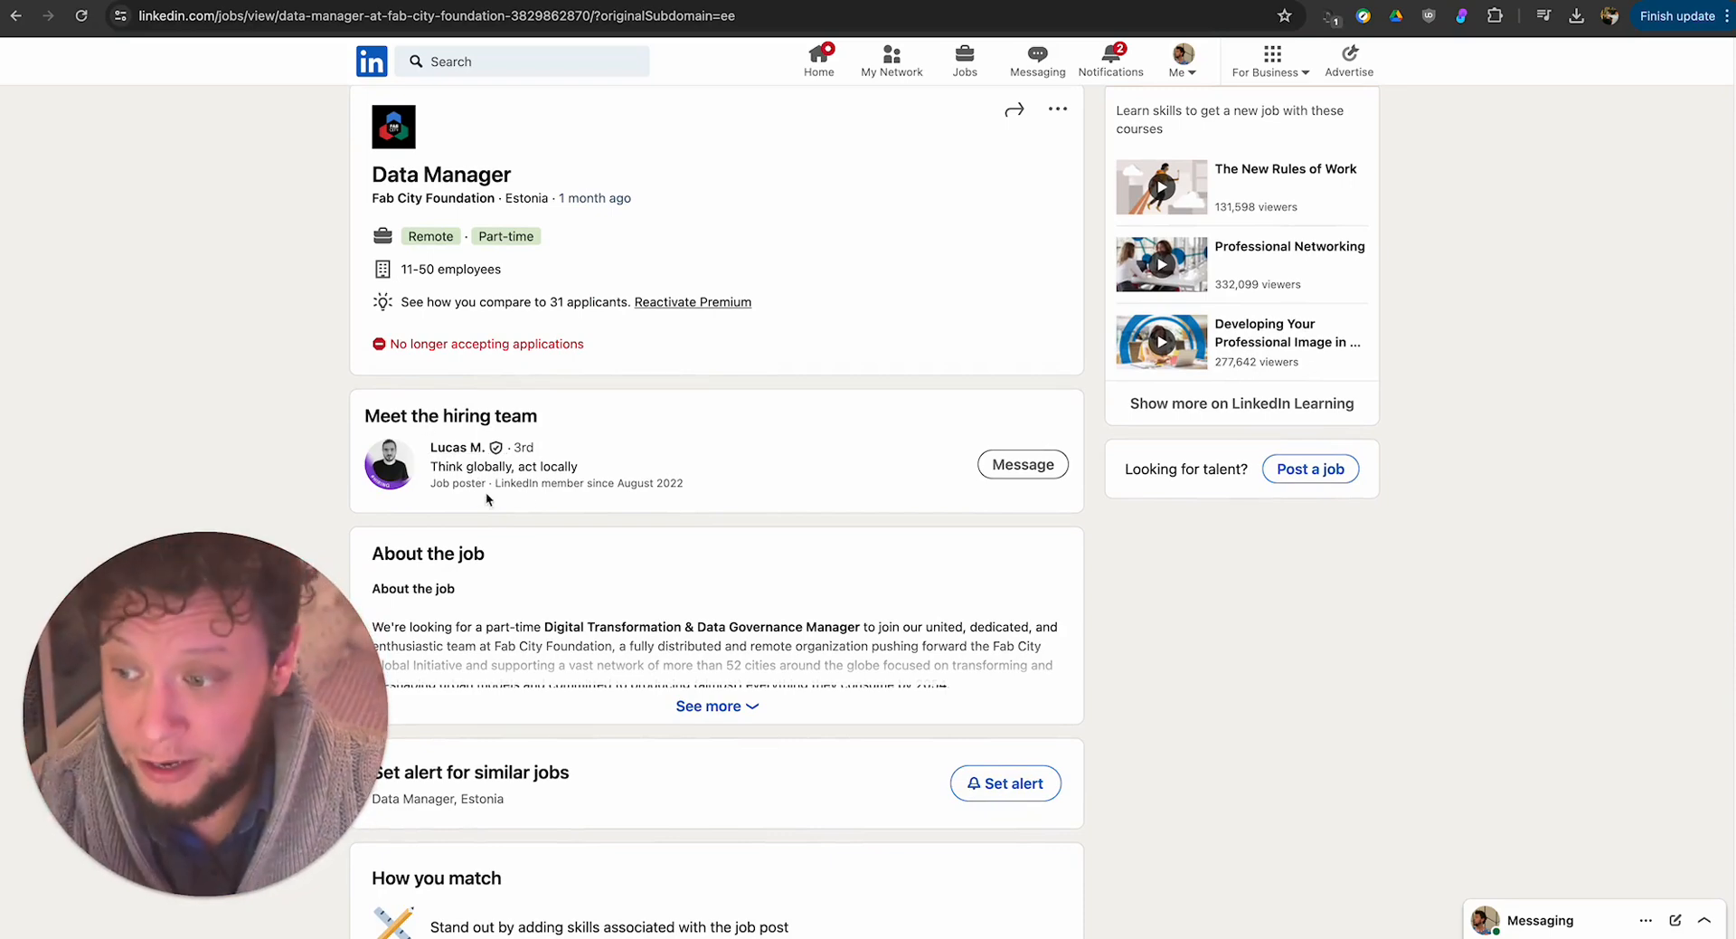
pyautogui.click(732, 705)
pyautogui.scroll(-5, 640, 781)
pyautogui.scroll(8, 660, 454)
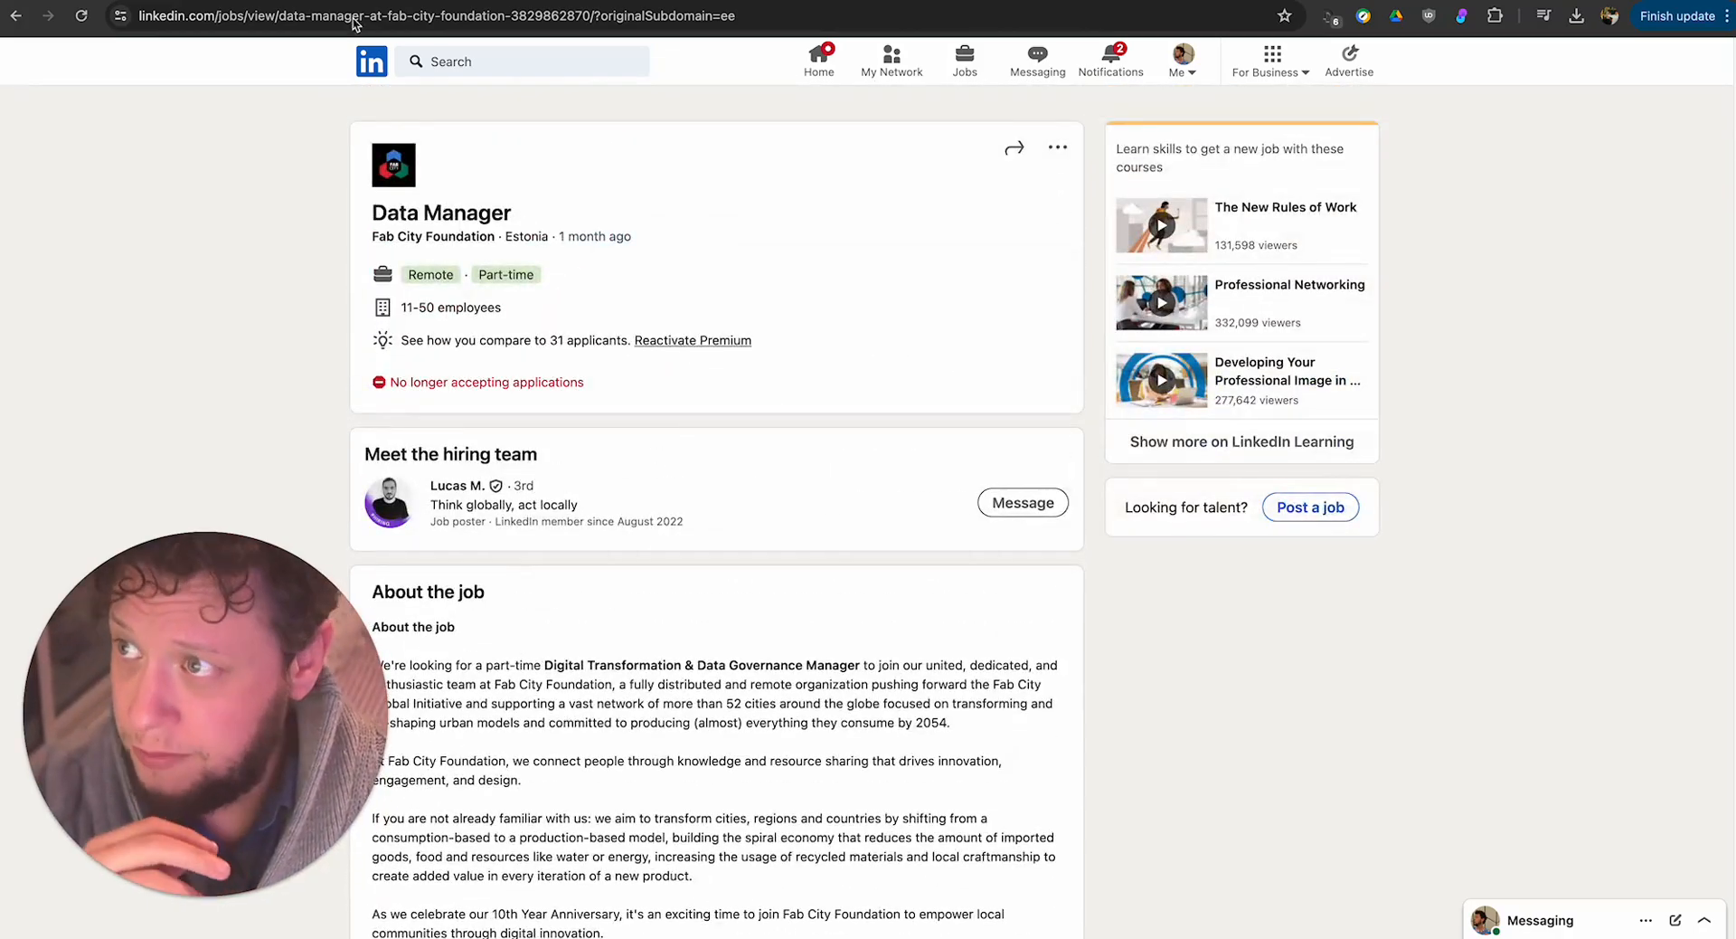
# Switch back to the Make scenario and check Get recruiter's setting for continuing the route when no matches are found.
pyautogui.click(579, 1)
pyautogui.click(895, 650)
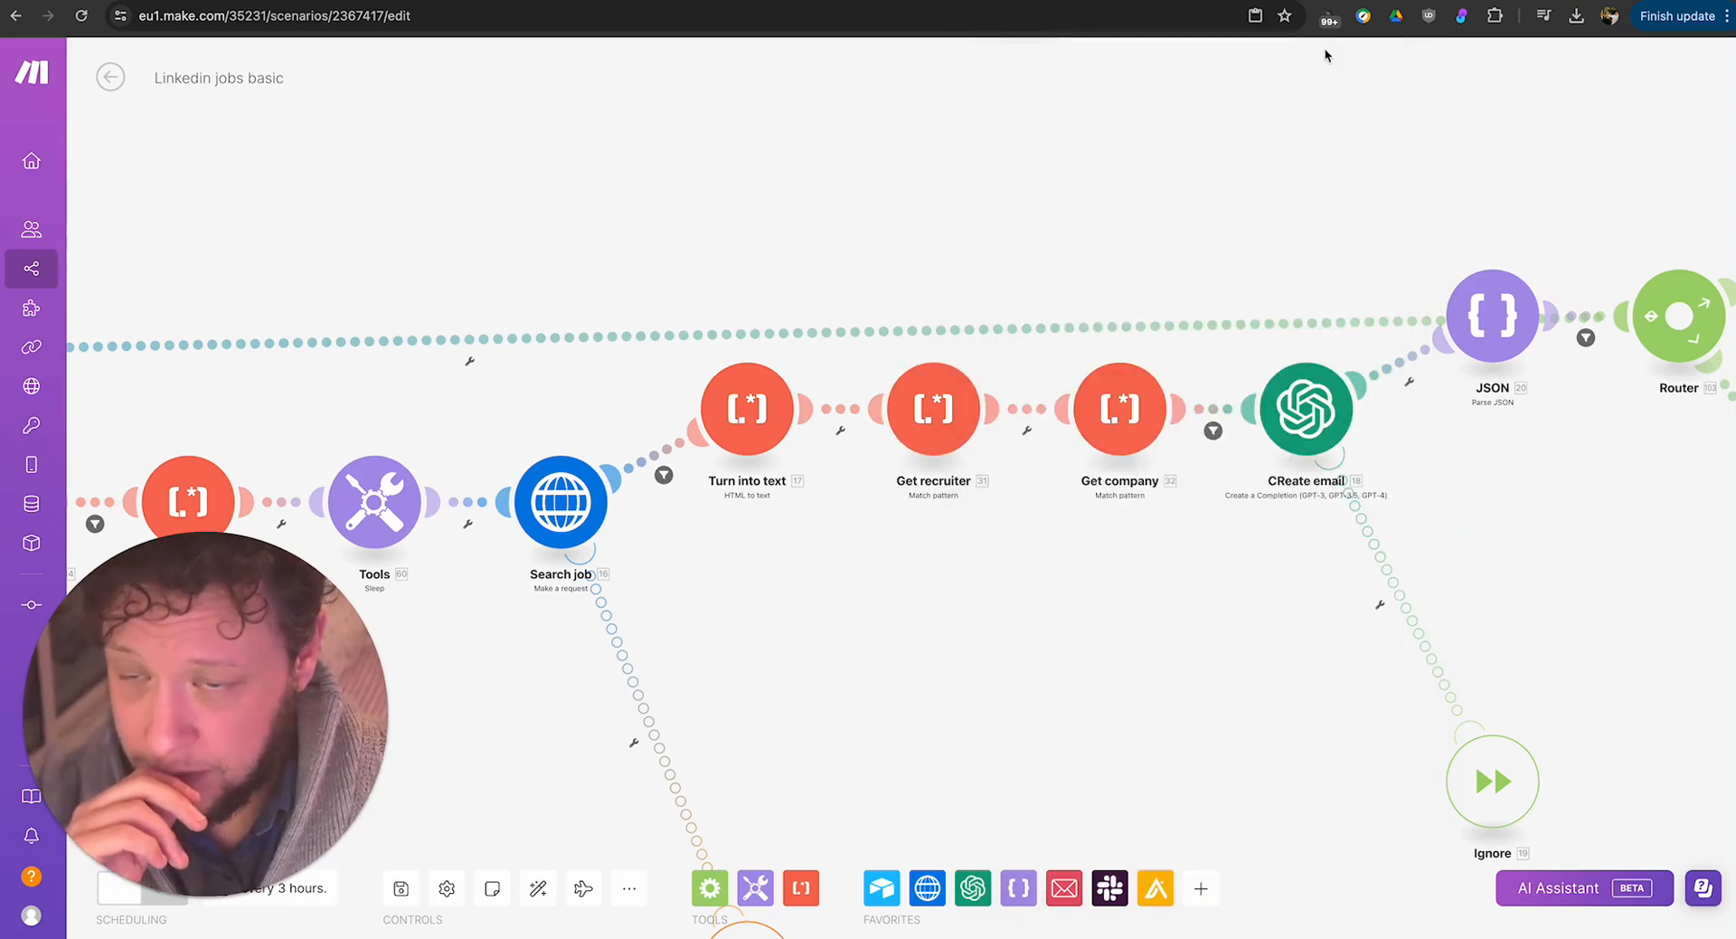
pyautogui.click(947, 414)
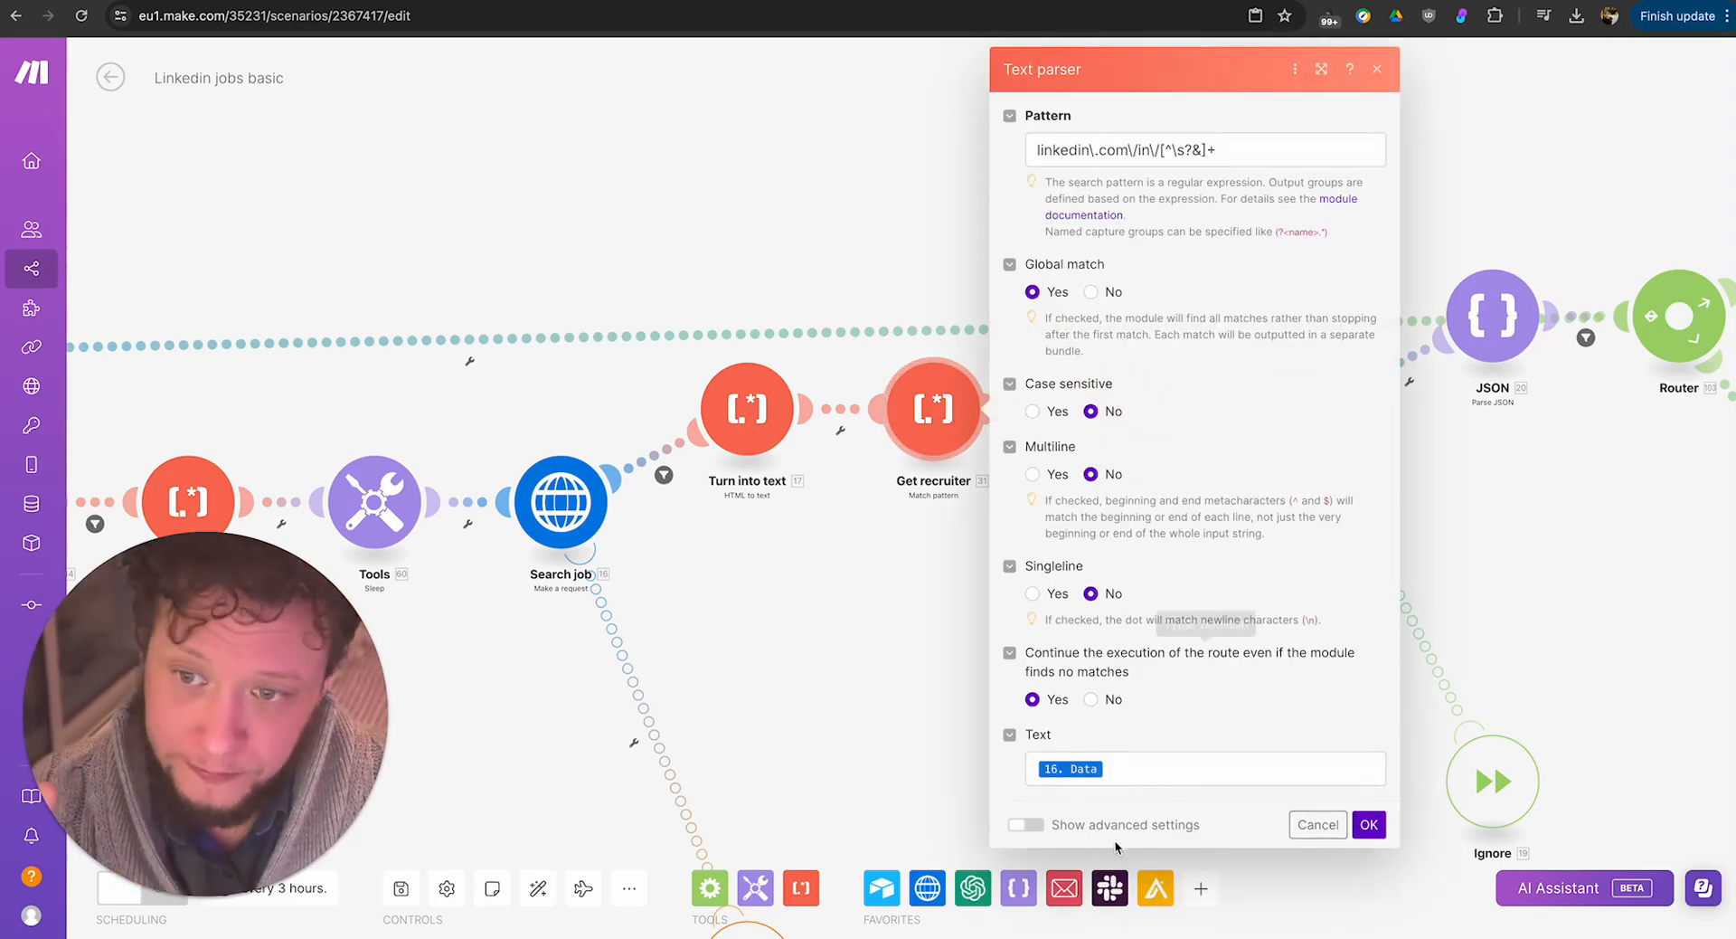
pyautogui.moveTo(1049, 657); pyautogui.dragTo(1315, 666)
pyautogui.click(879, 667)
pyautogui.hscroll(6, 903, 571)
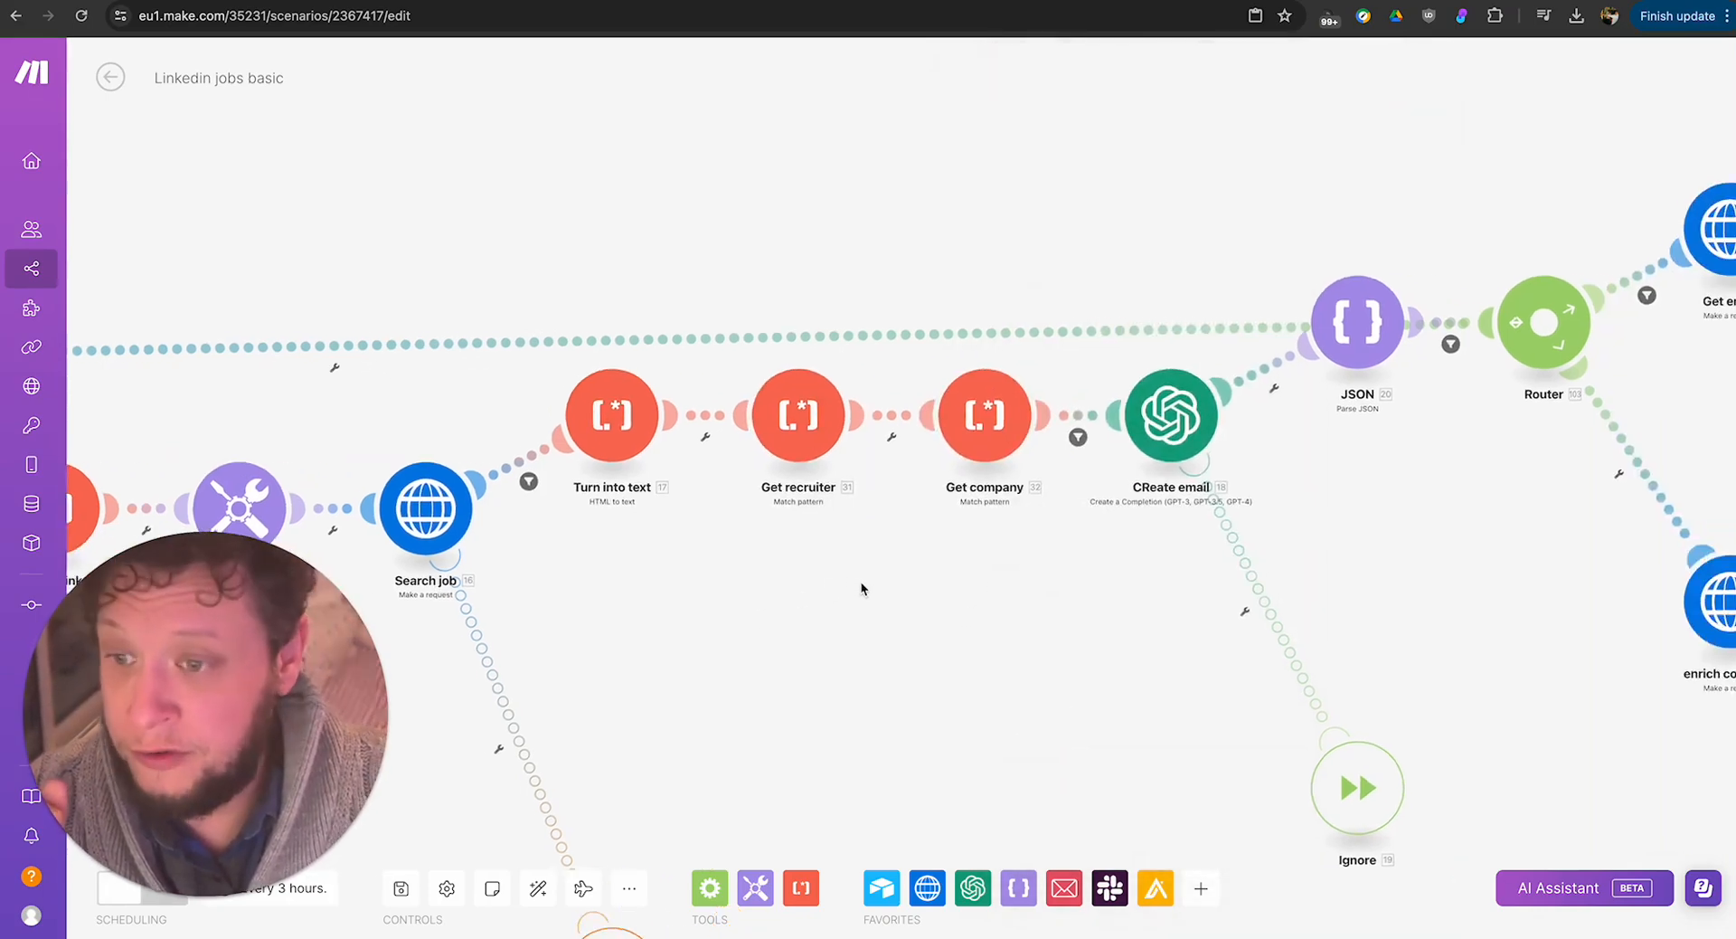
# Review the company link pattern in the Get company module, and close its settings.
pyautogui.click(865, 403)
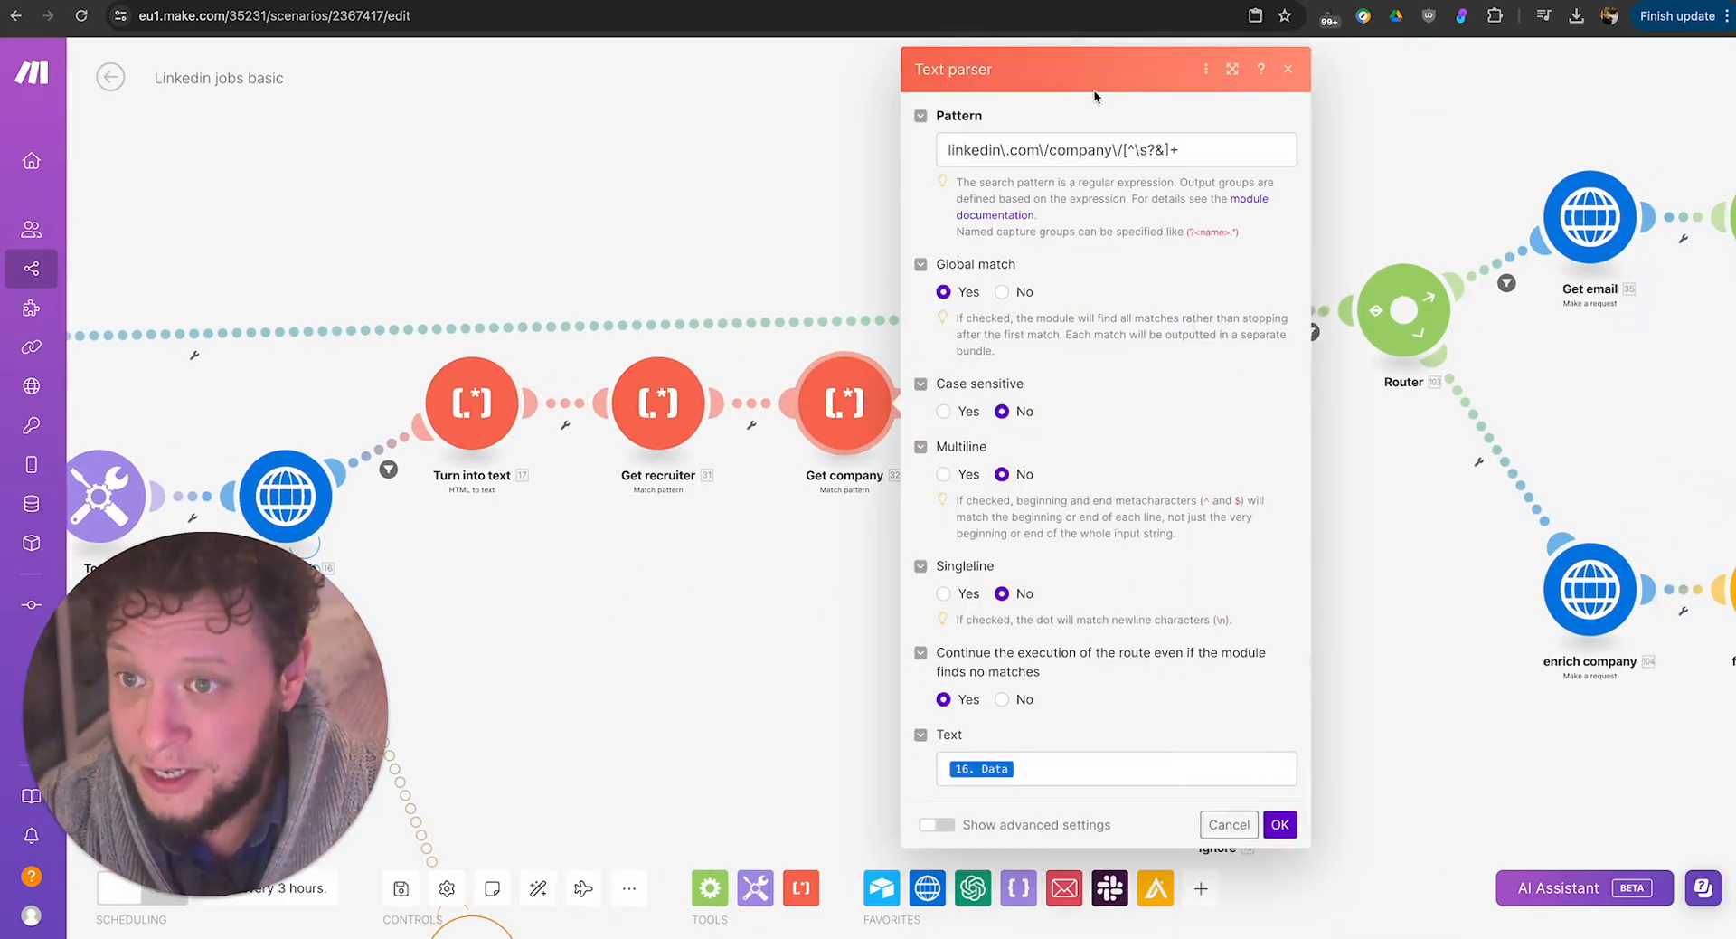
pyautogui.moveTo(947, 150); pyautogui.dragTo(1203, 147)
pyautogui.moveTo(987, 150); pyautogui.dragTo(1067, 149)
pyautogui.click(1027, 150)
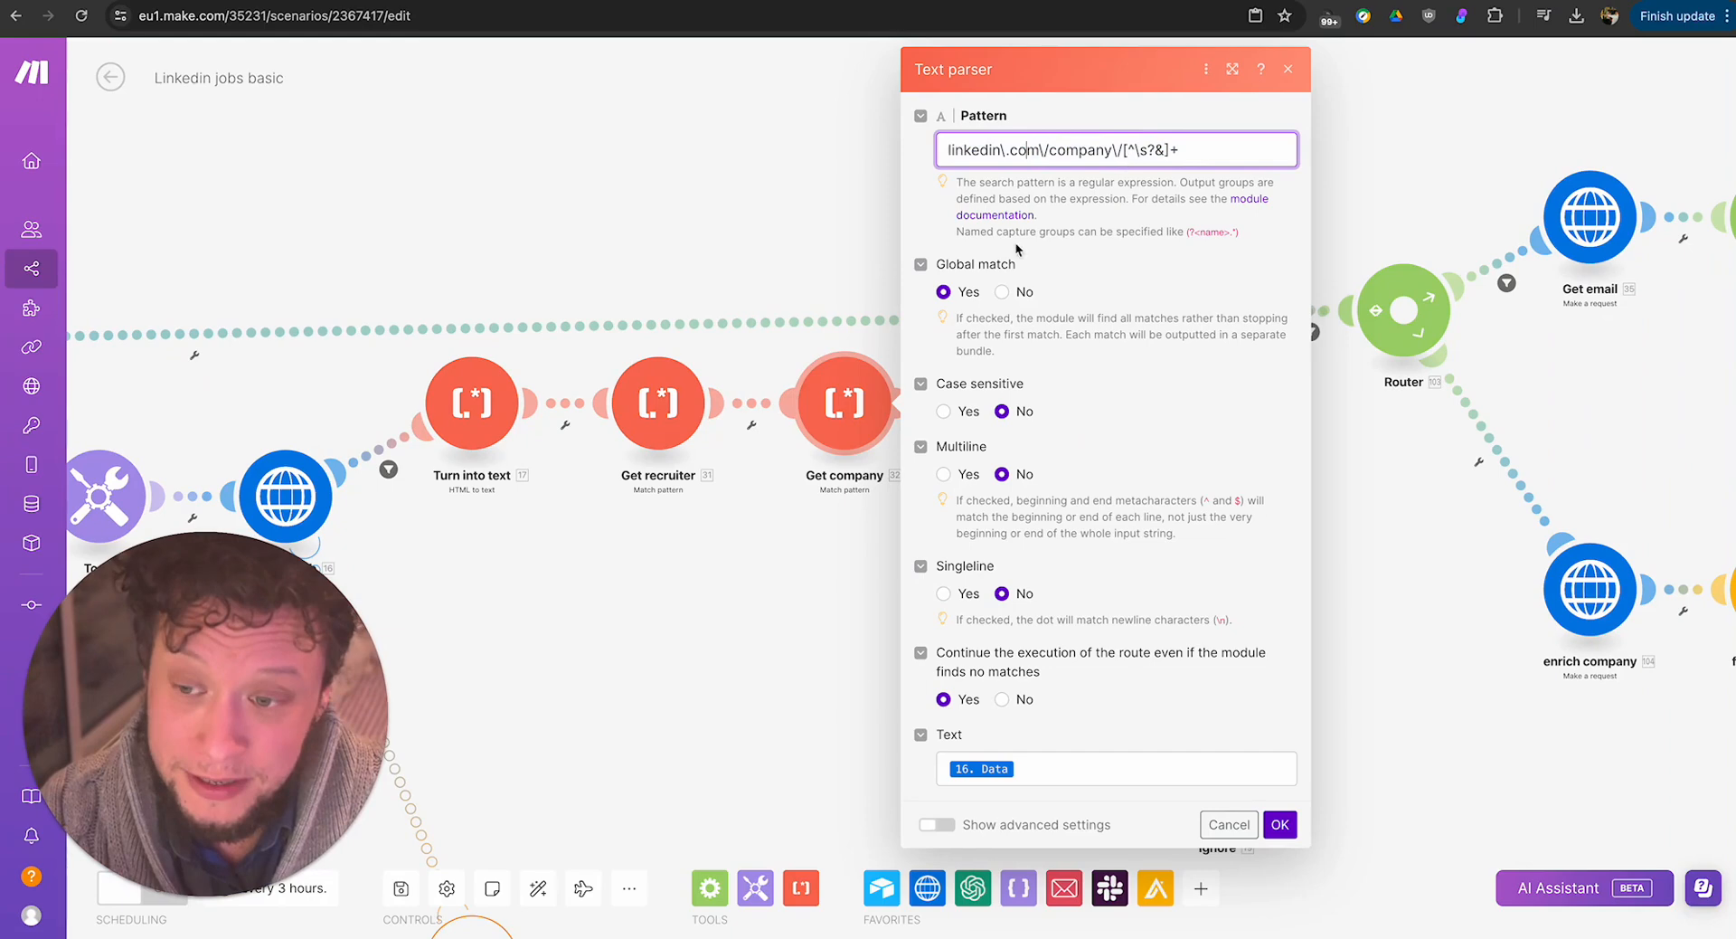
pyautogui.click(770, 638)
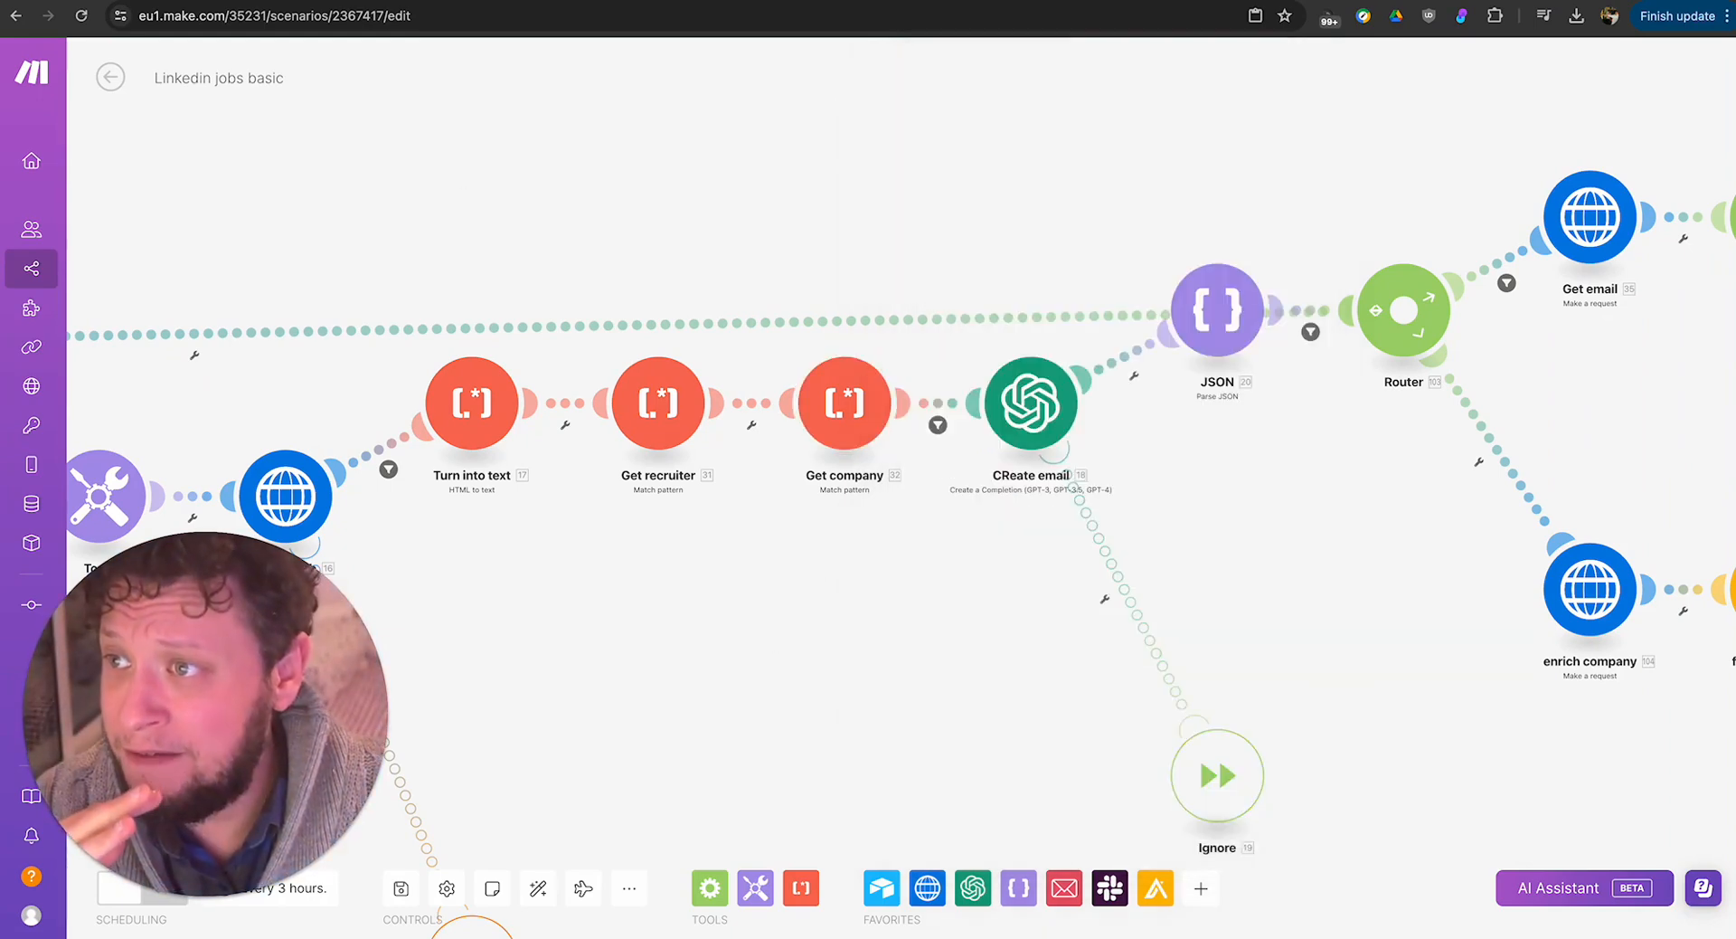
# Switch to Fab City Foundation's Data Manager posting on LinkedIn and look through the job description.
pyautogui.click(495, 1)
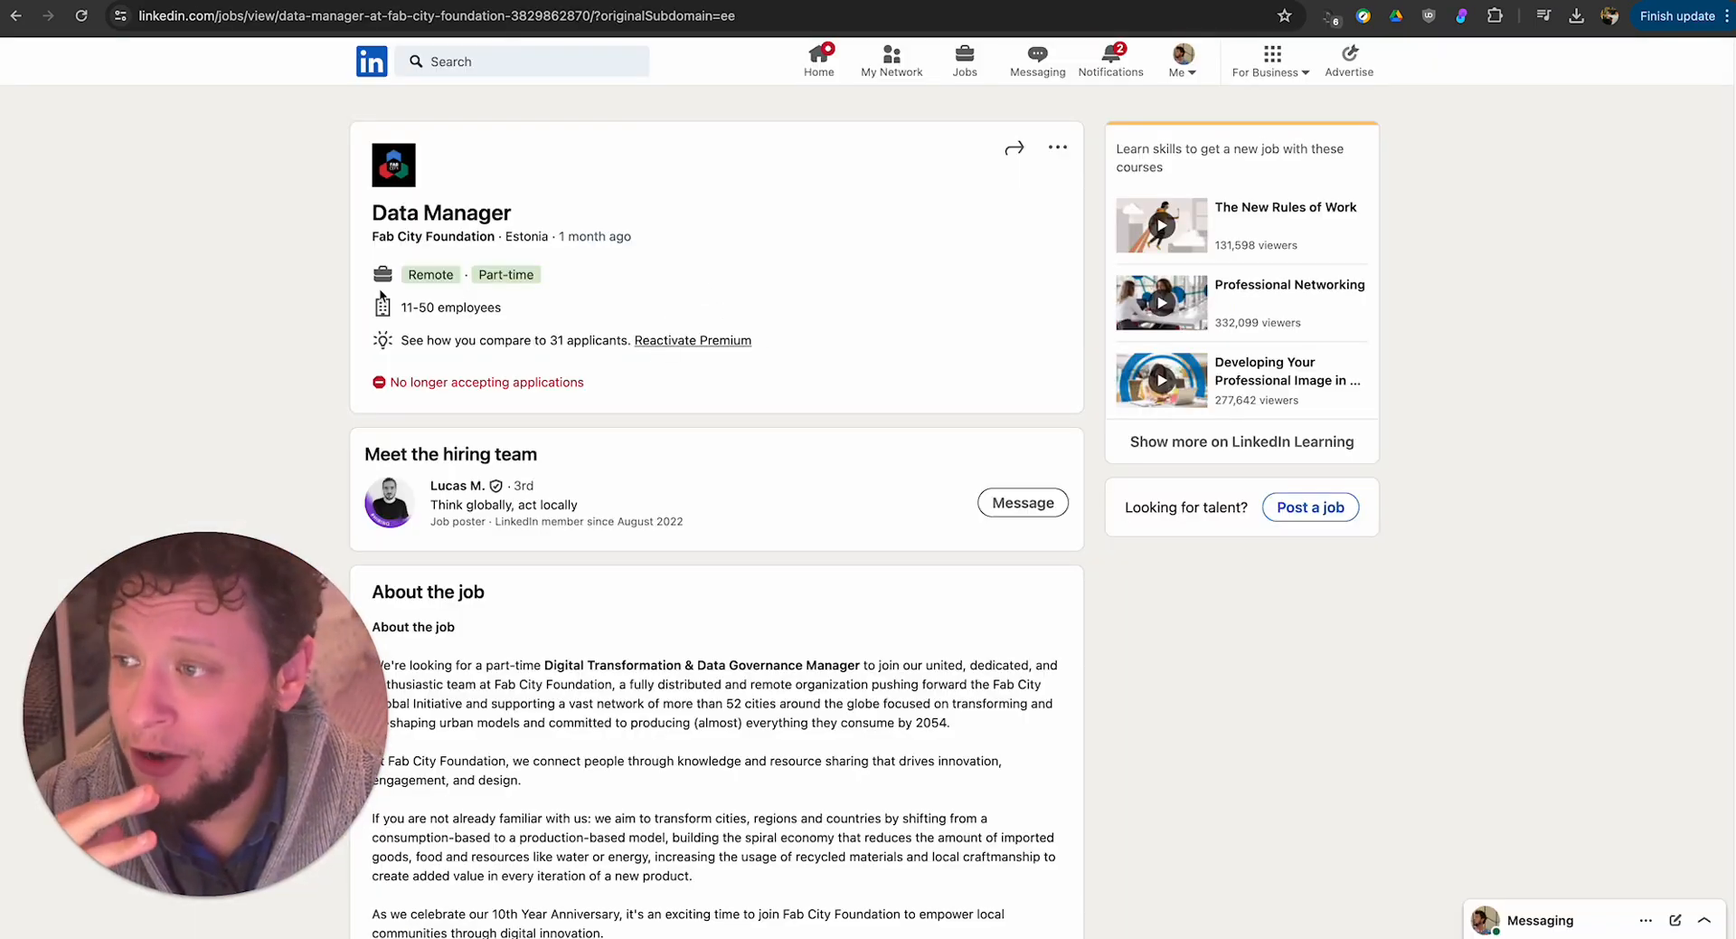
pyautogui.scroll(-20, 774, 502)
pyautogui.scroll(6, 765, 492)
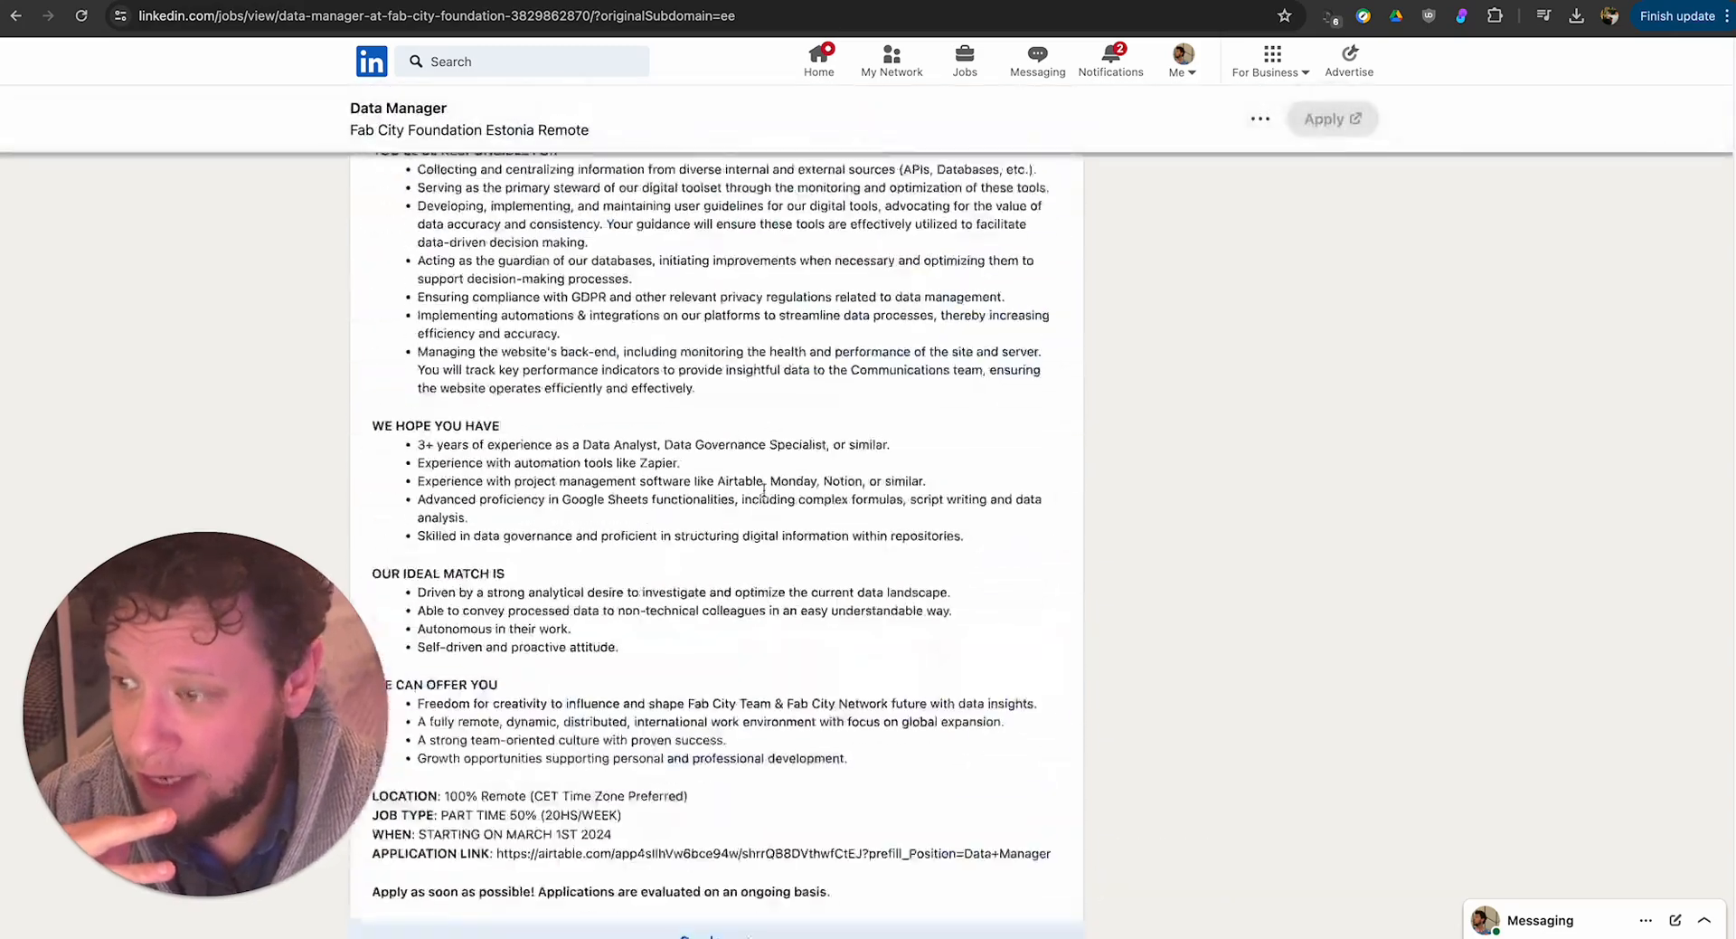
pyautogui.scroll(12, 765, 491)
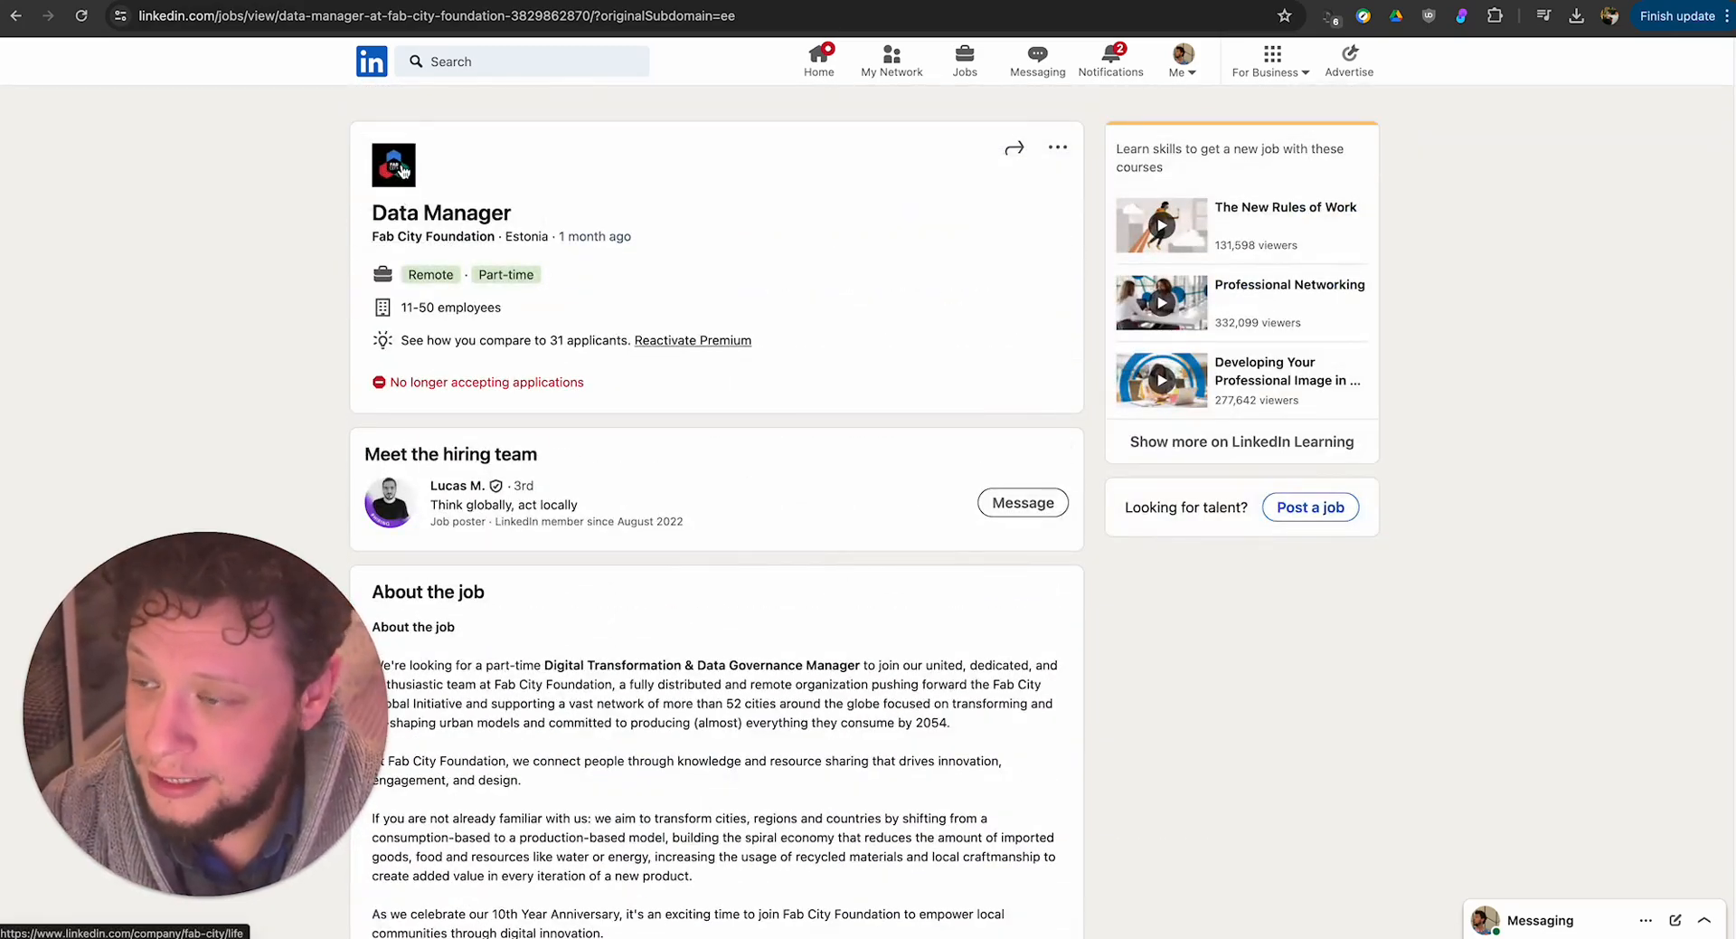
# View Fab City Foundation's company page from the posting, return to the posting and look through its skills and company sections.
pyautogui.scroll(-20, 404, 171)
pyautogui.click(737, 649)
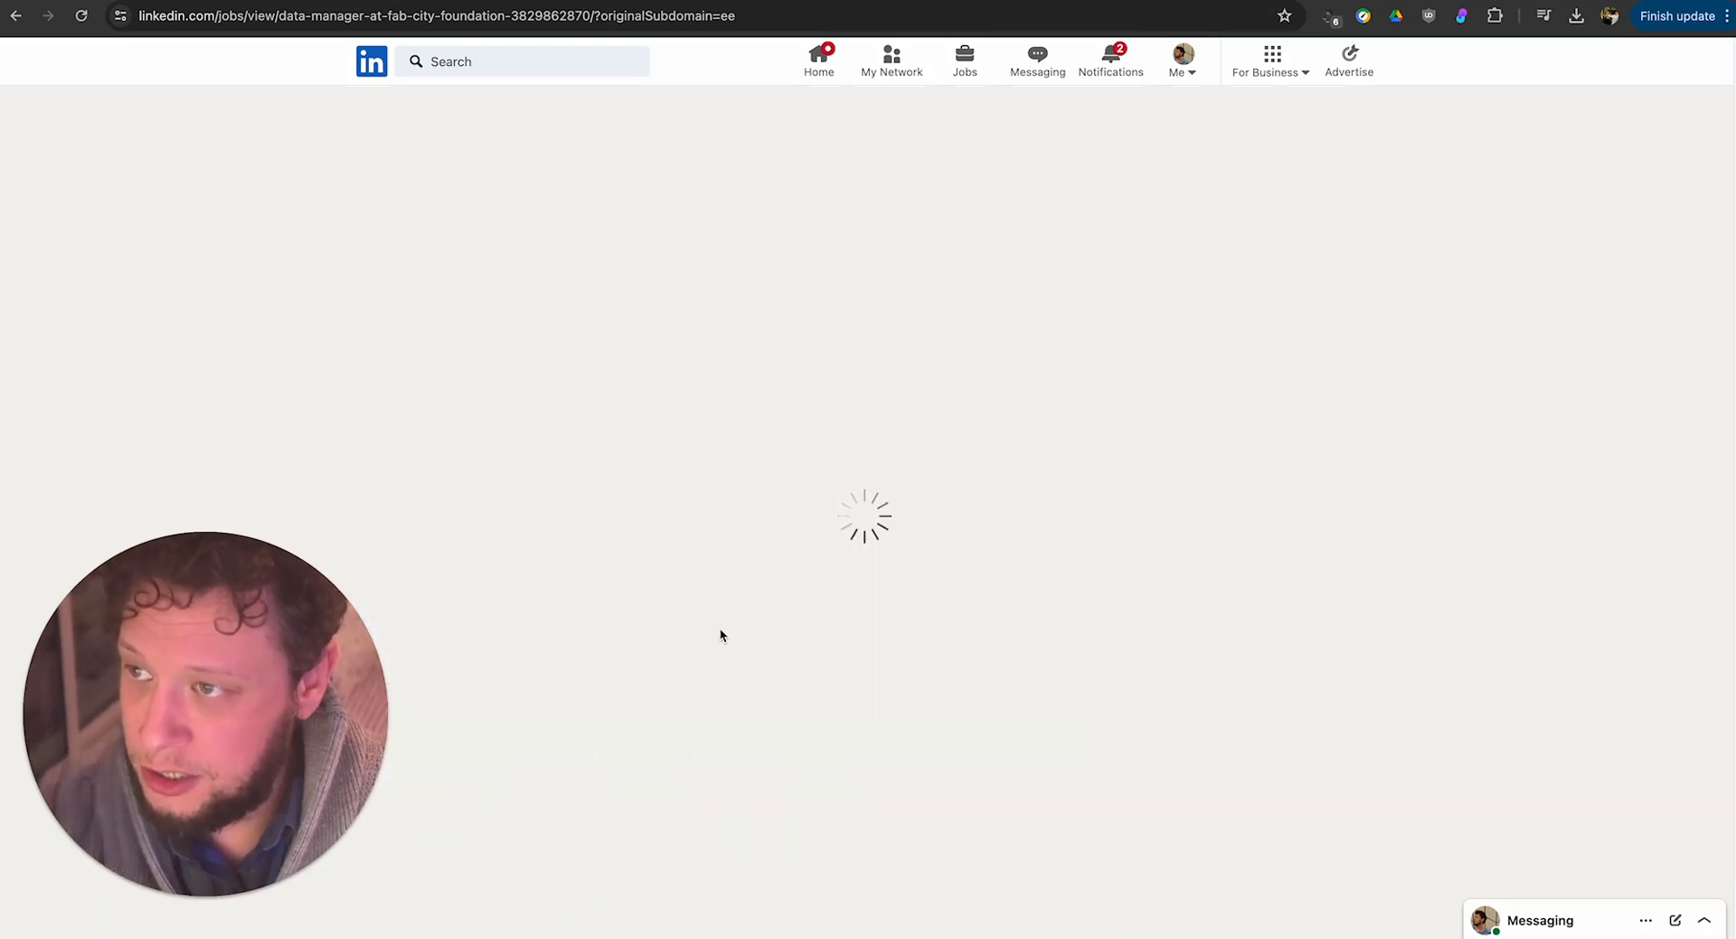
pyautogui.scroll(-7, 333, 241)
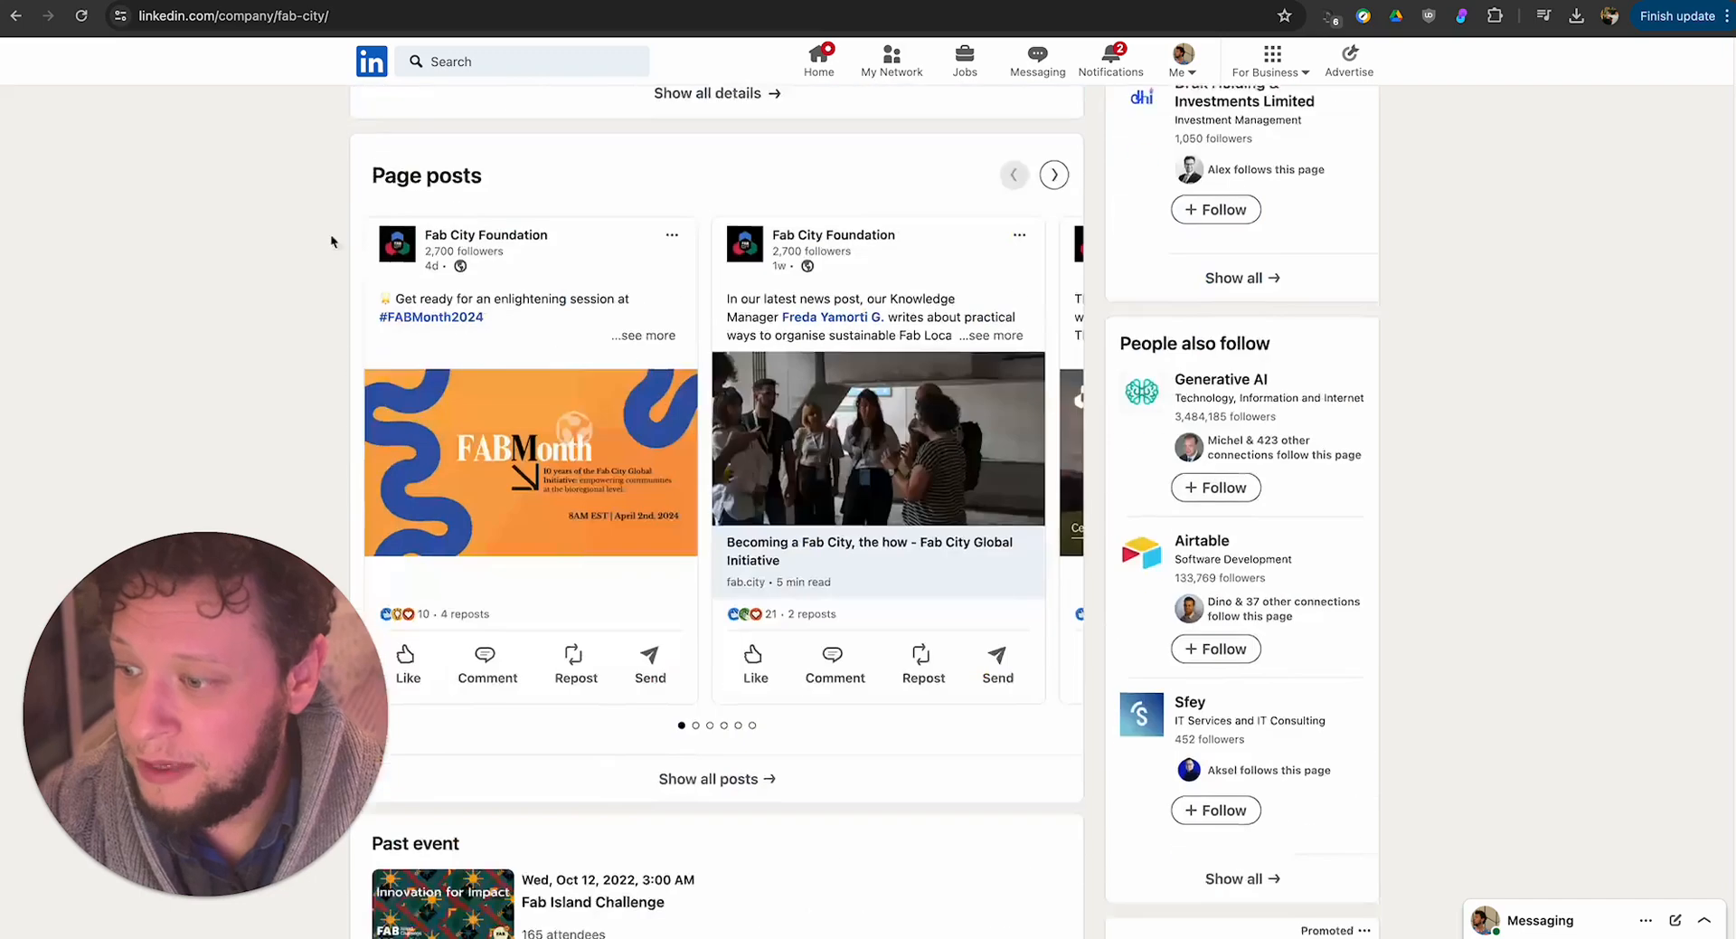
pyautogui.click(12, 18)
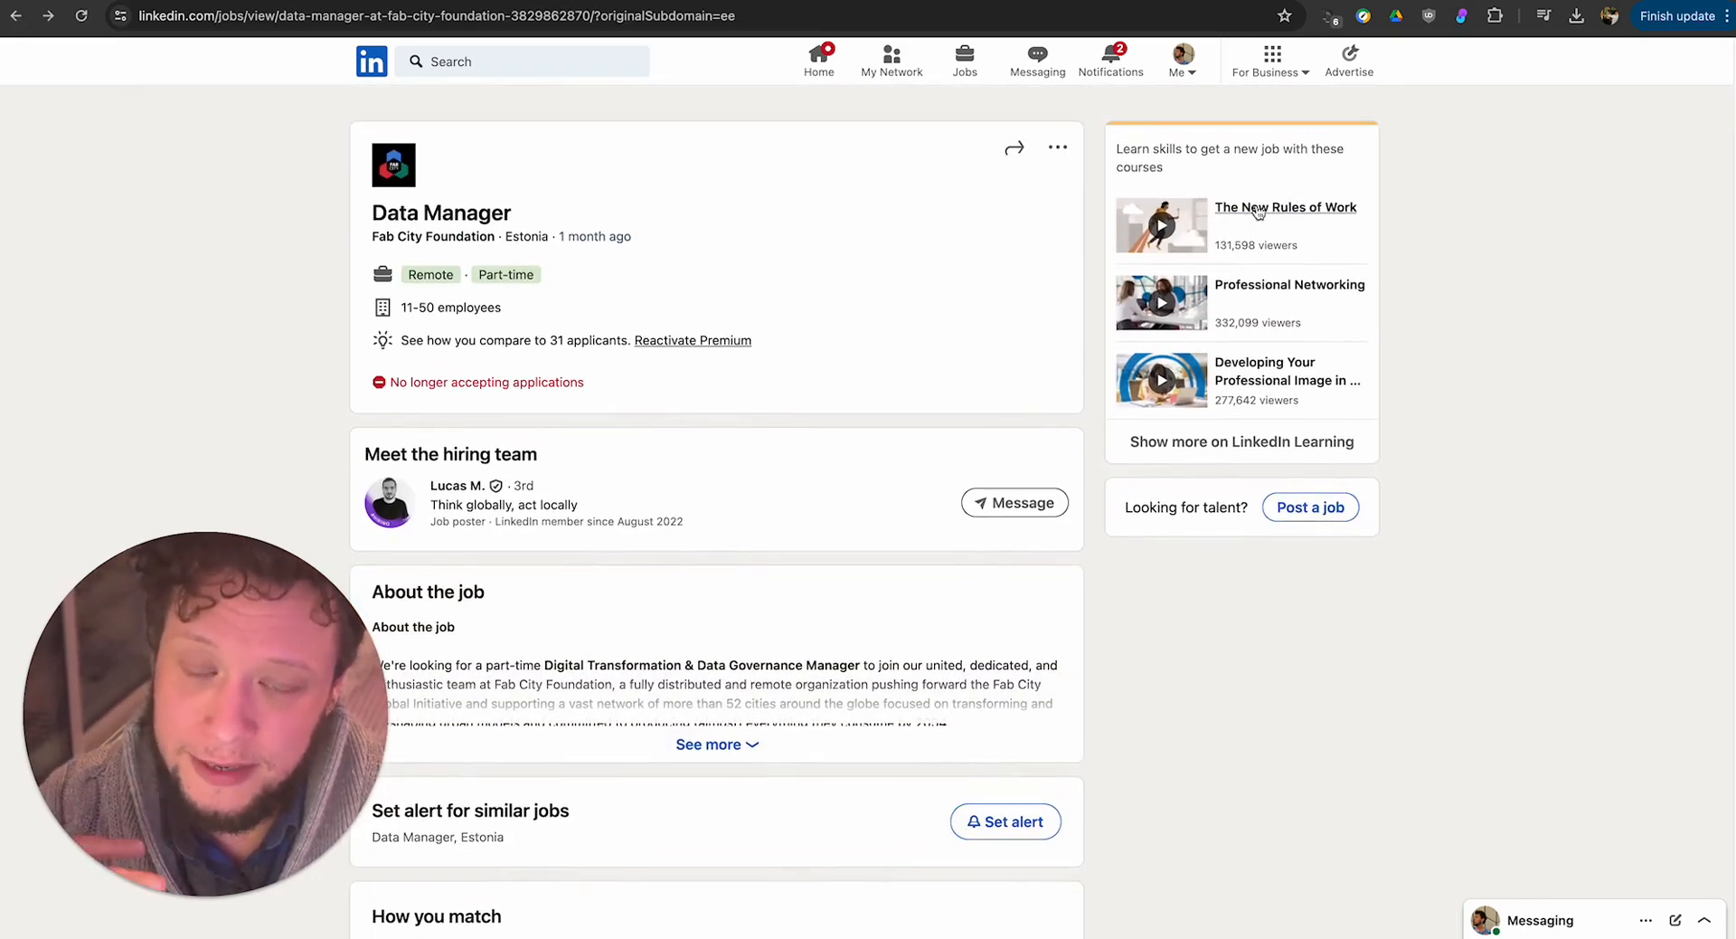
pyautogui.scroll(-20, 926, 515)
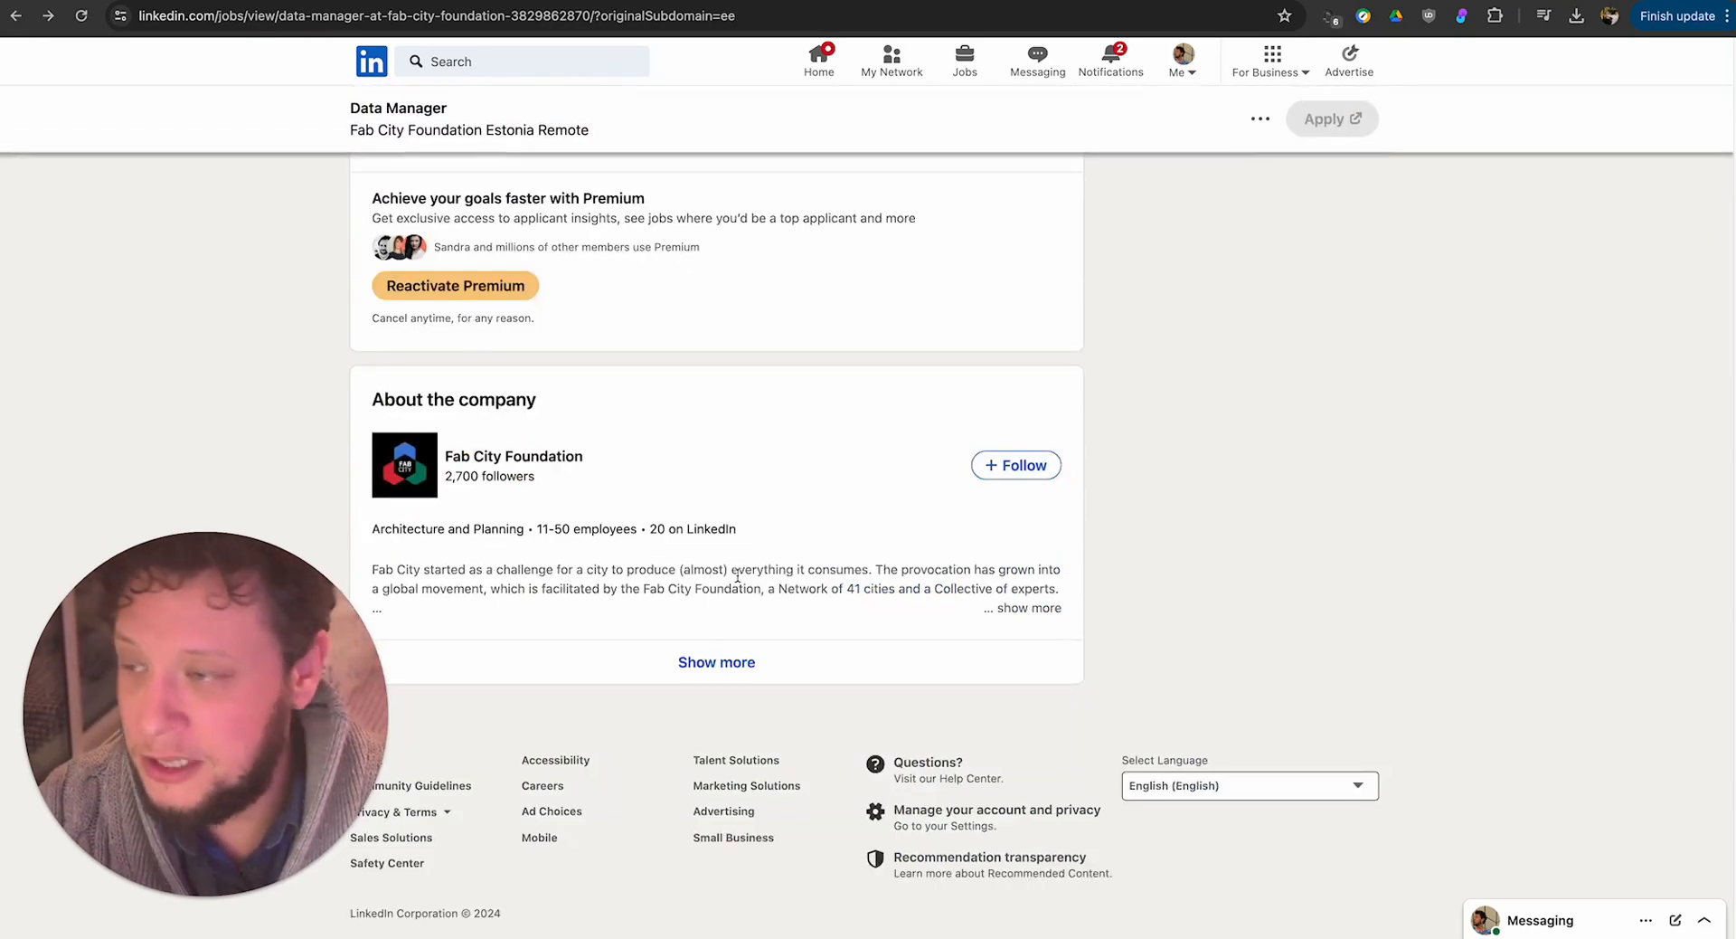
pyautogui.scroll(15, 586, 387)
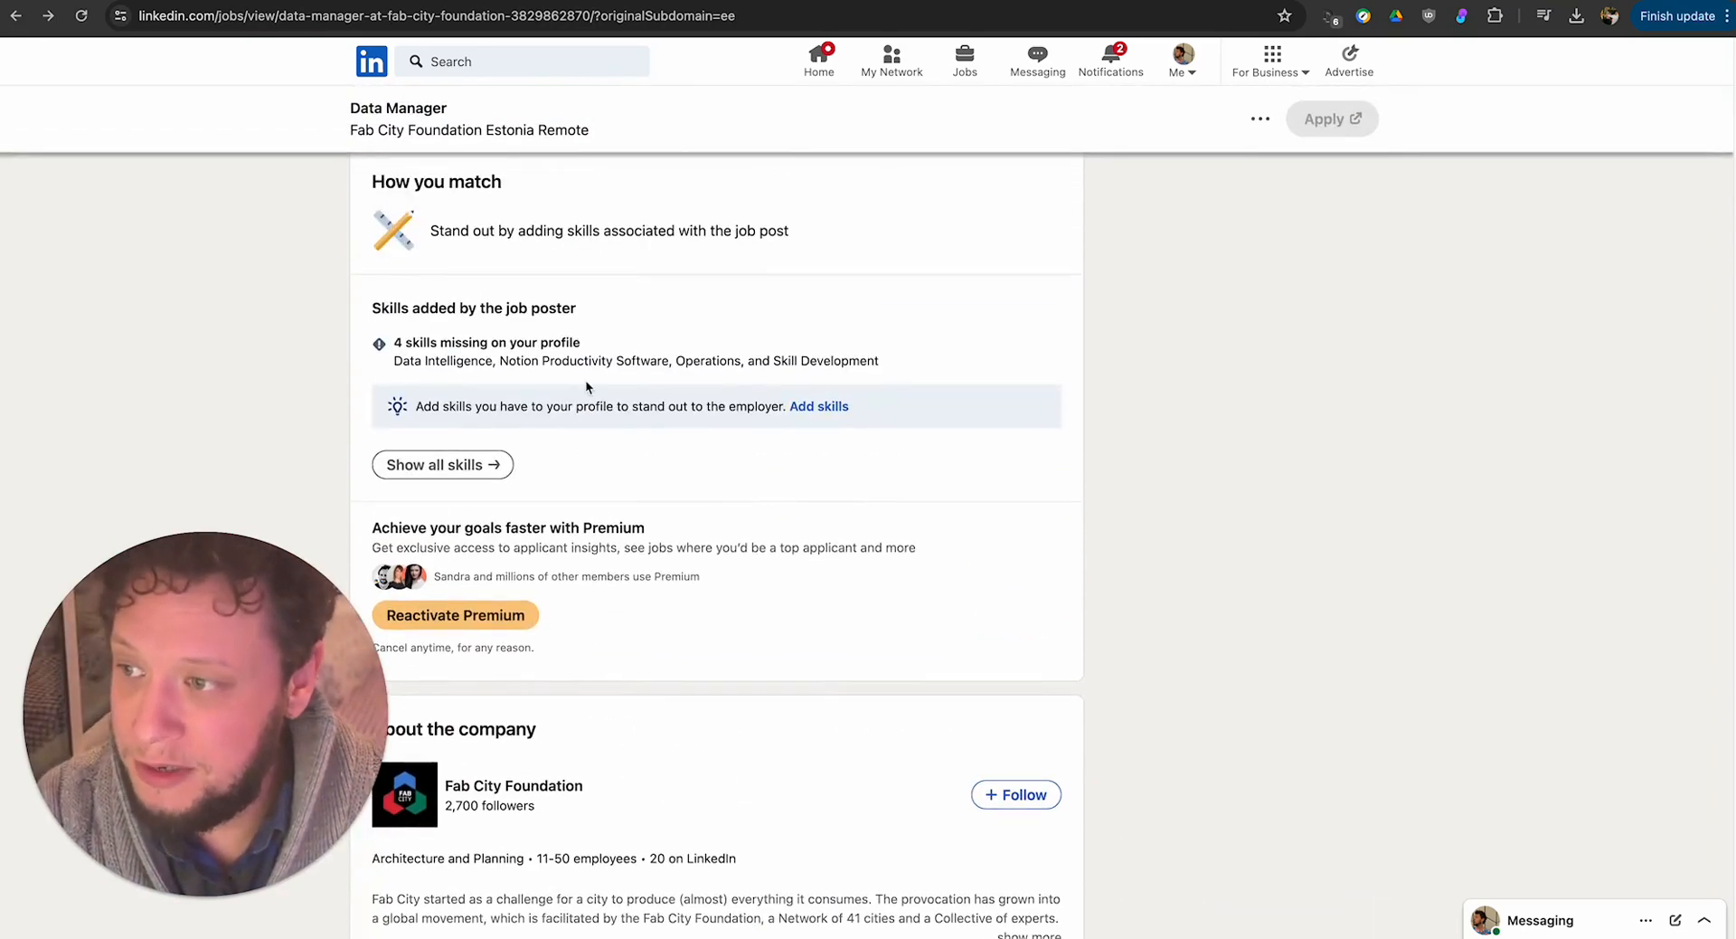
pyautogui.scroll(-6, 586, 387)
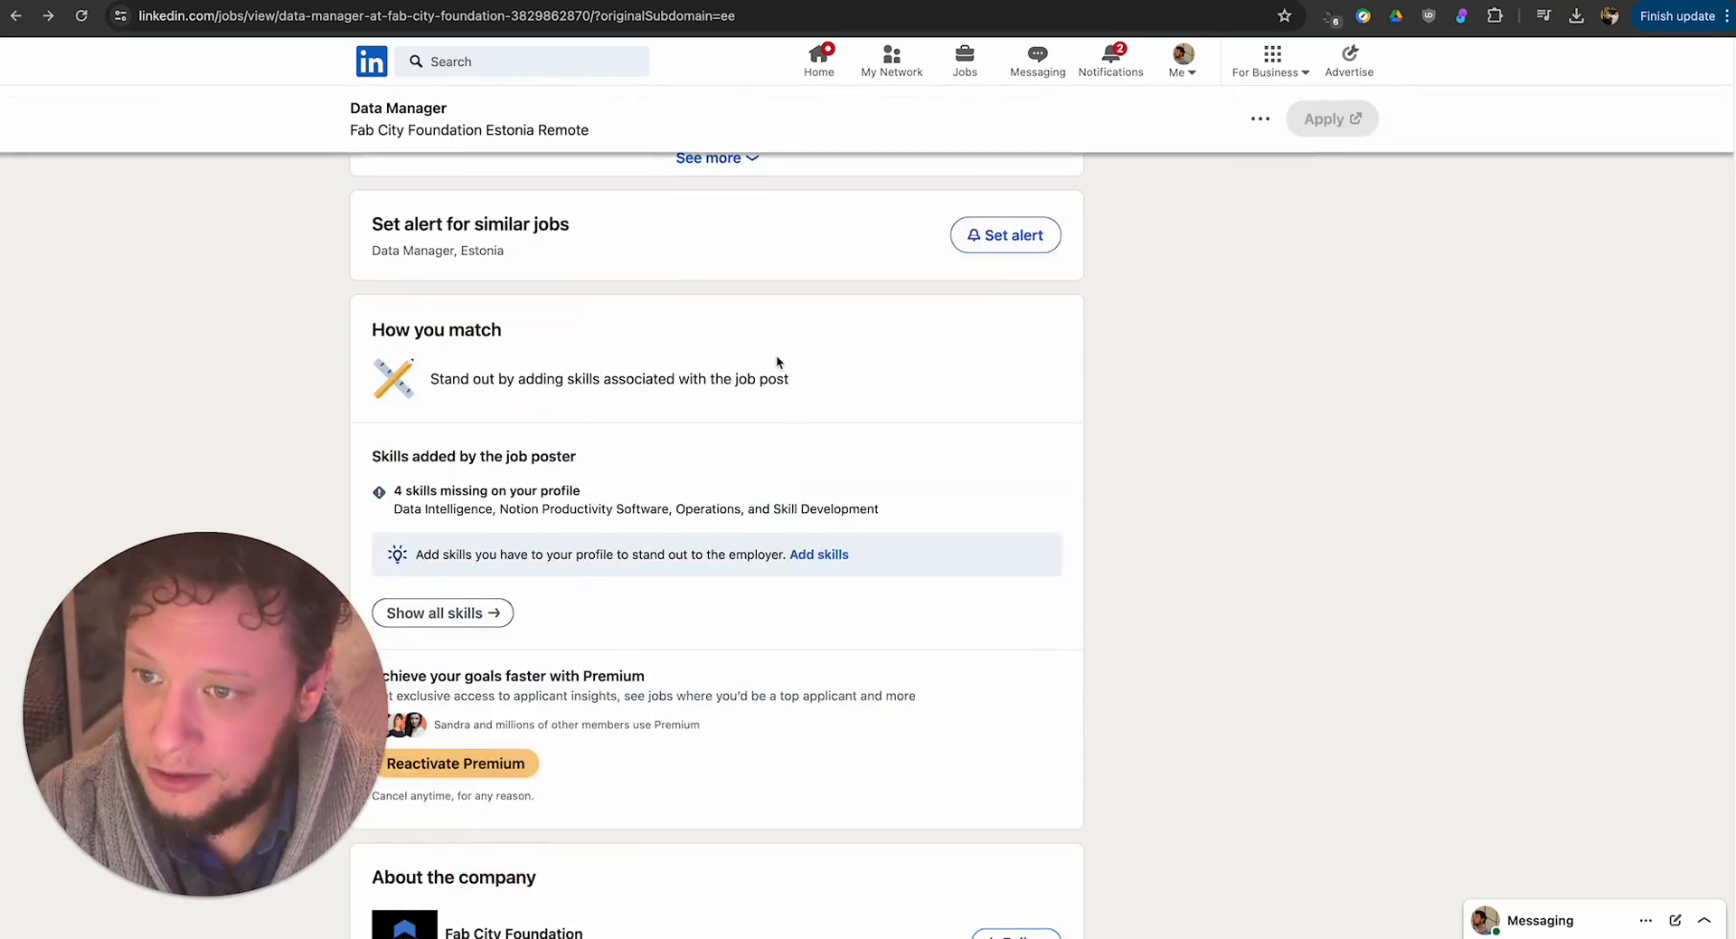
# Switch back to the Make scenario and open the Get company output of the resolved incomplete execution from 31 mar. de 2024 17:24:43.
pyautogui.click(348, 2)
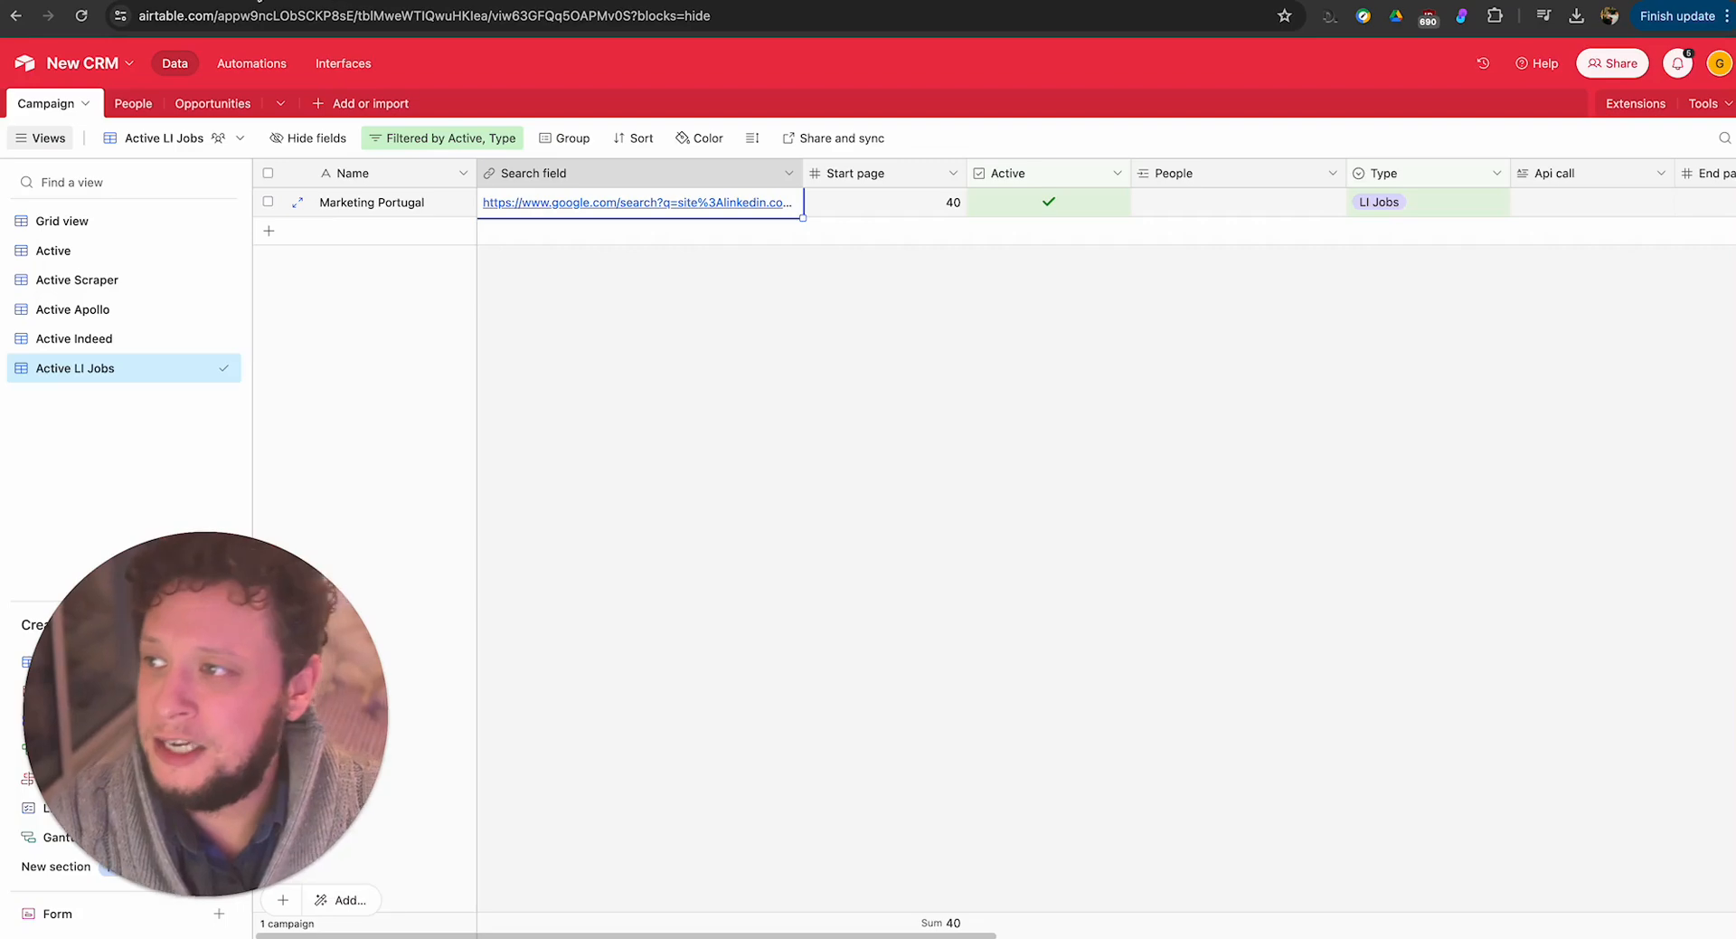
pyautogui.click(194, 2)
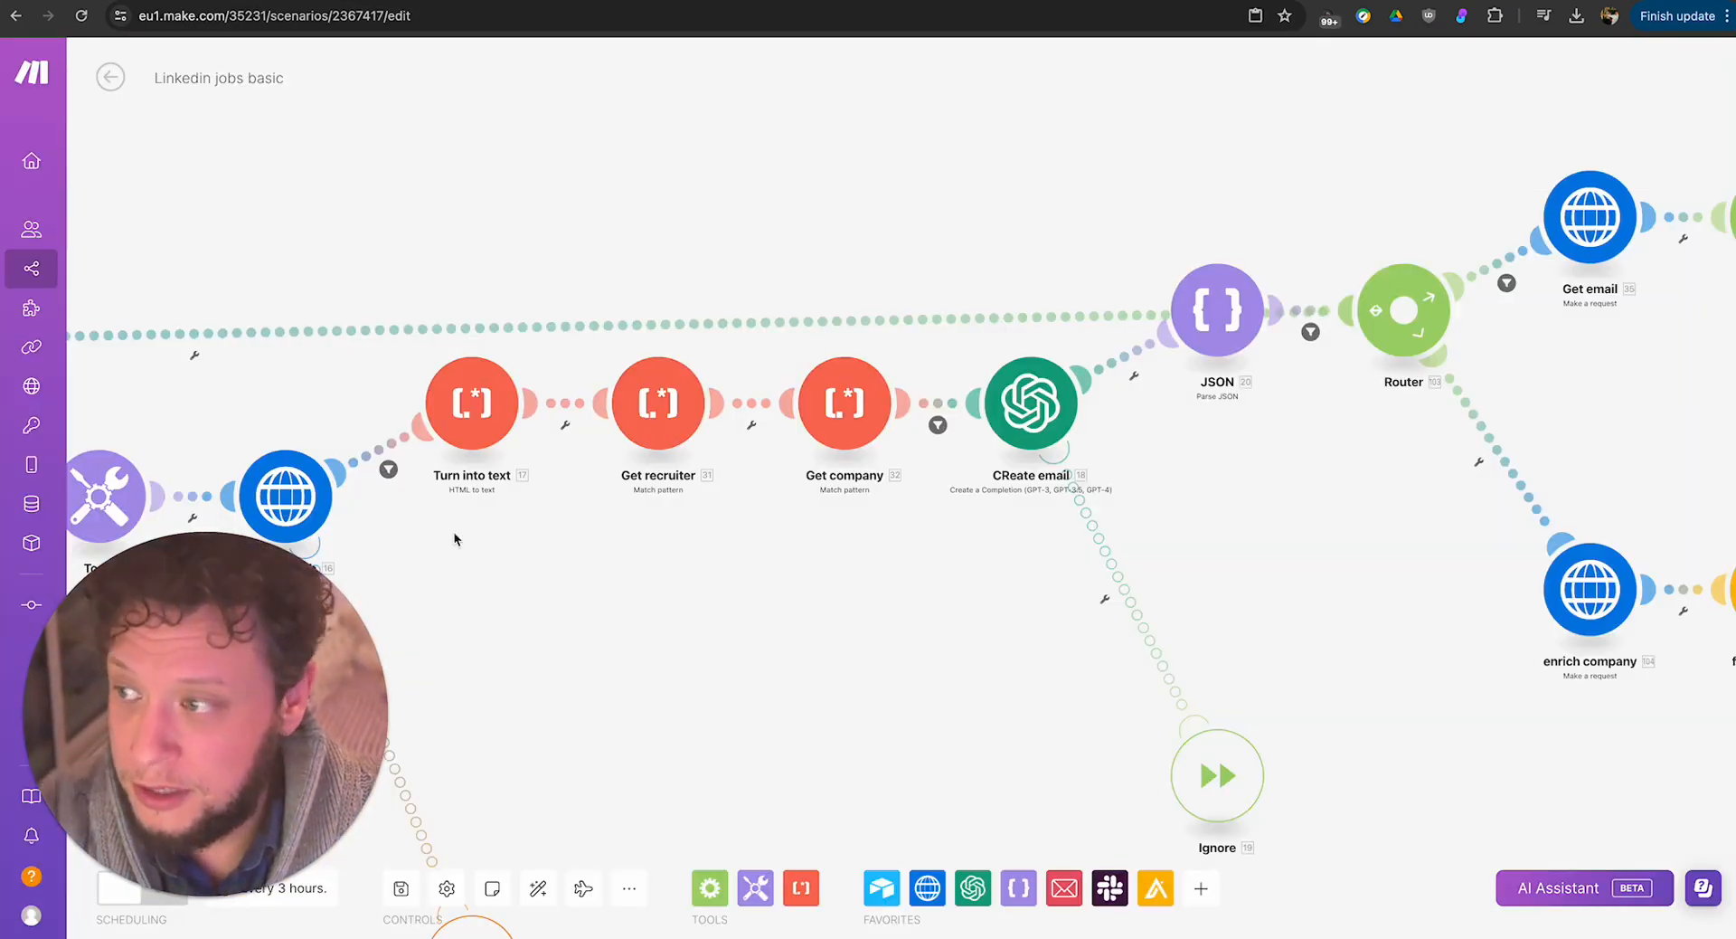
pyautogui.click(109, 77)
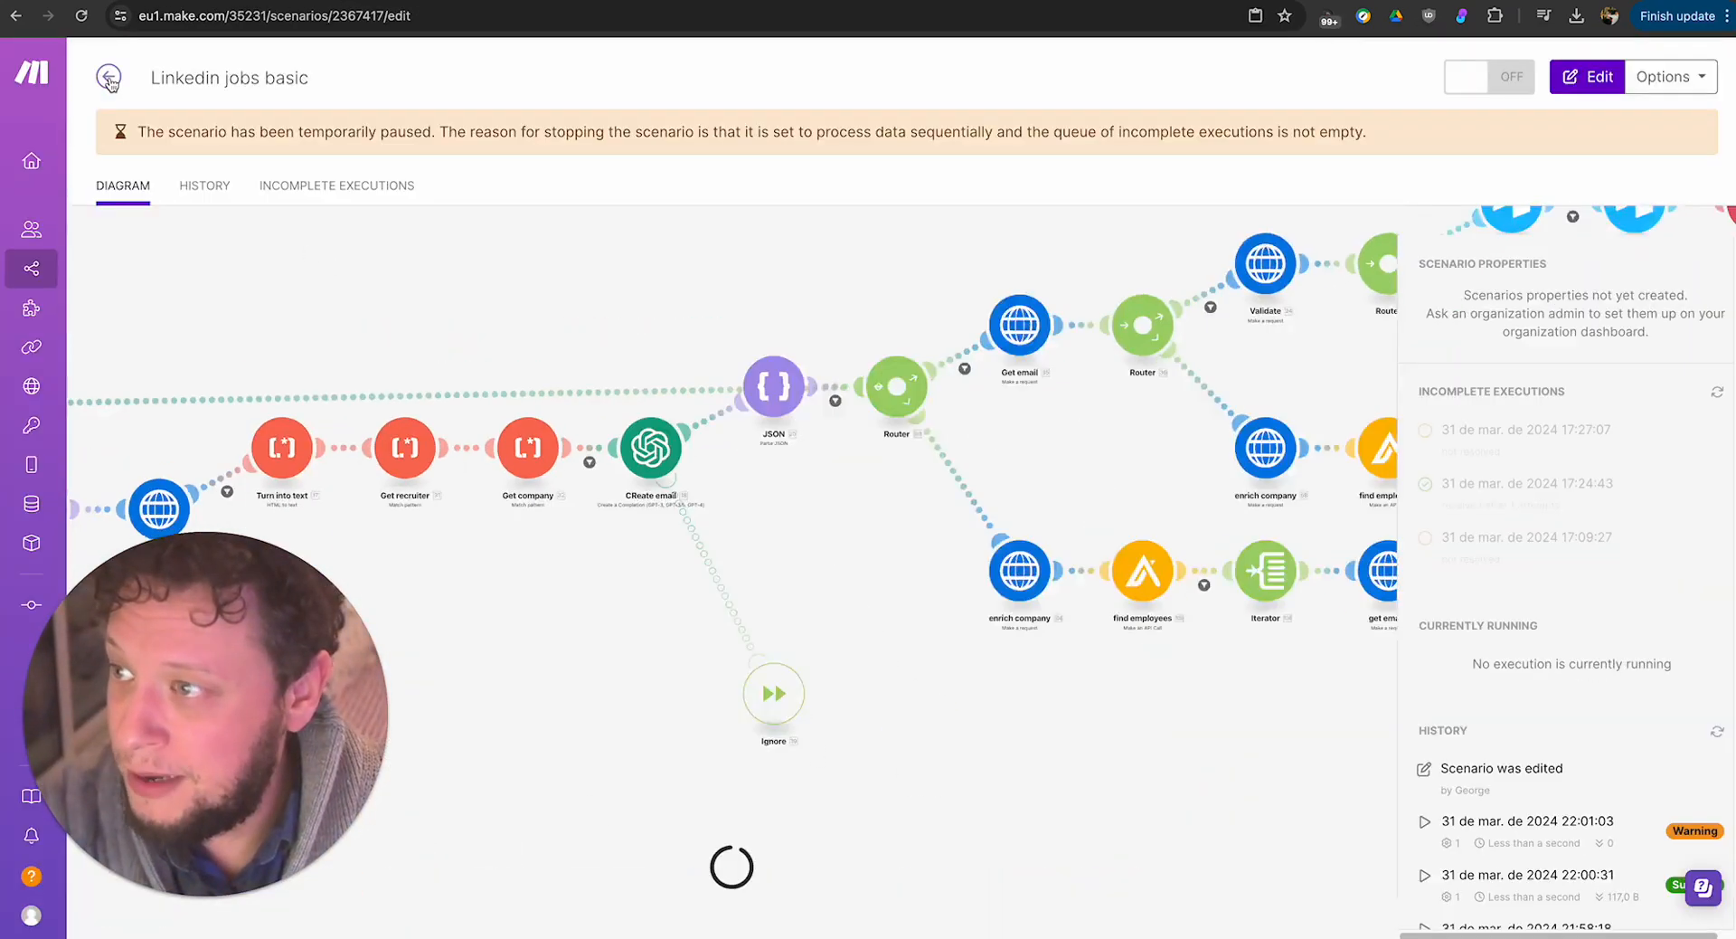
pyautogui.click(1554, 495)
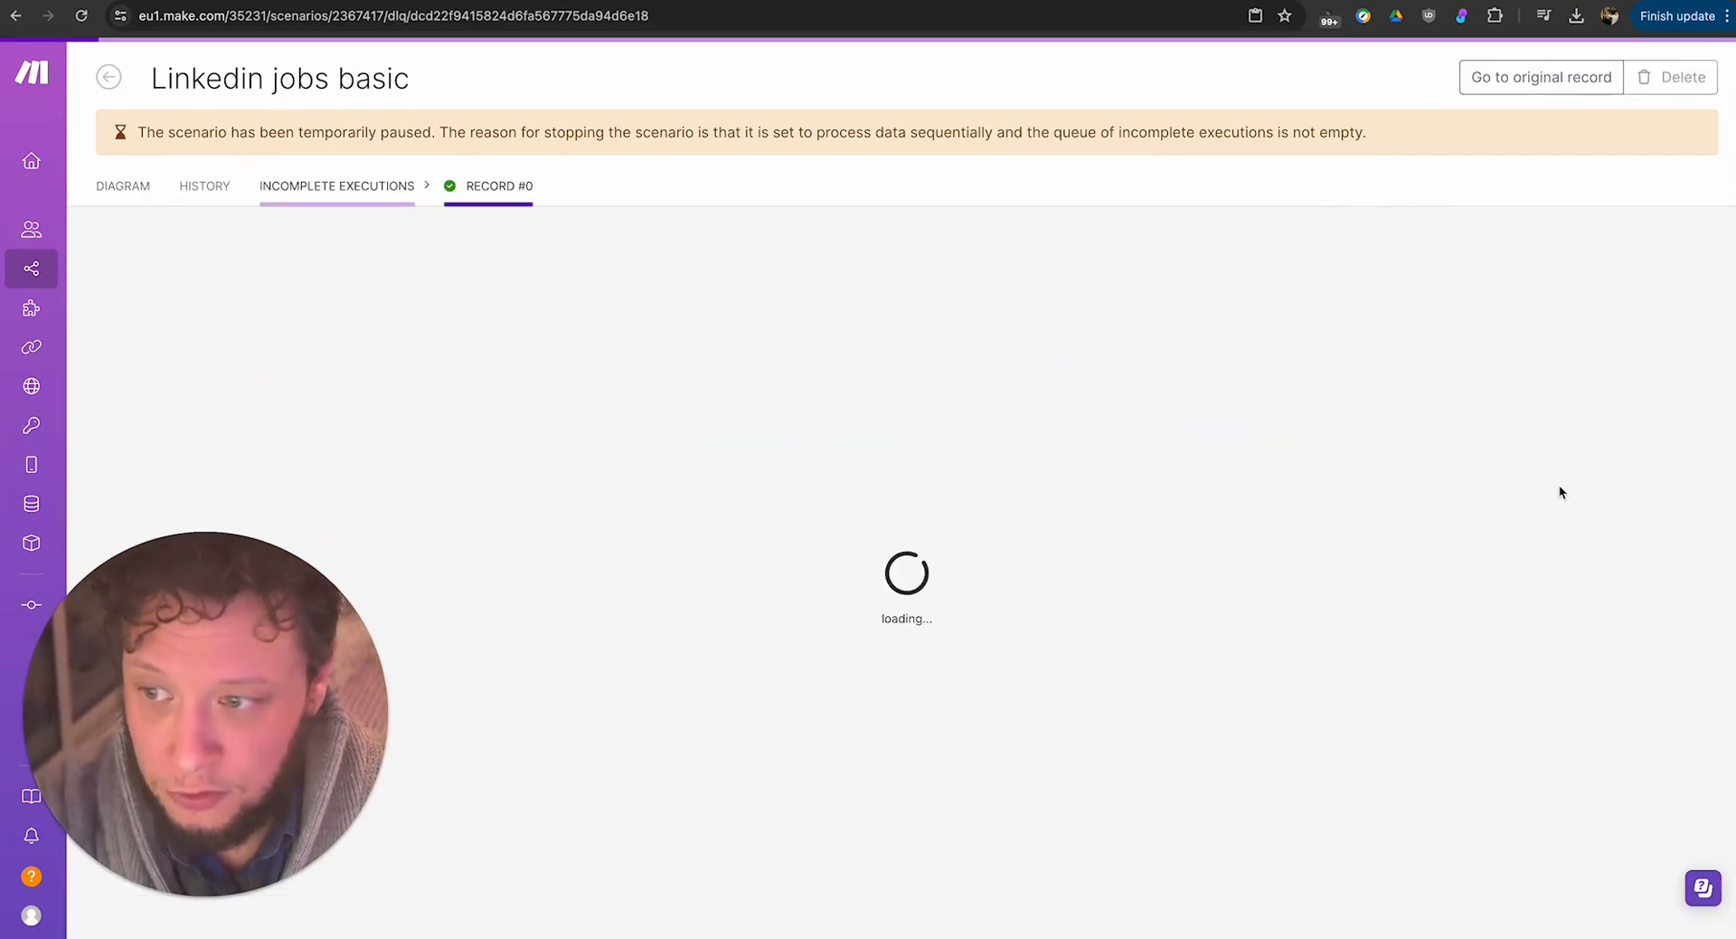
pyautogui.click(619, 399)
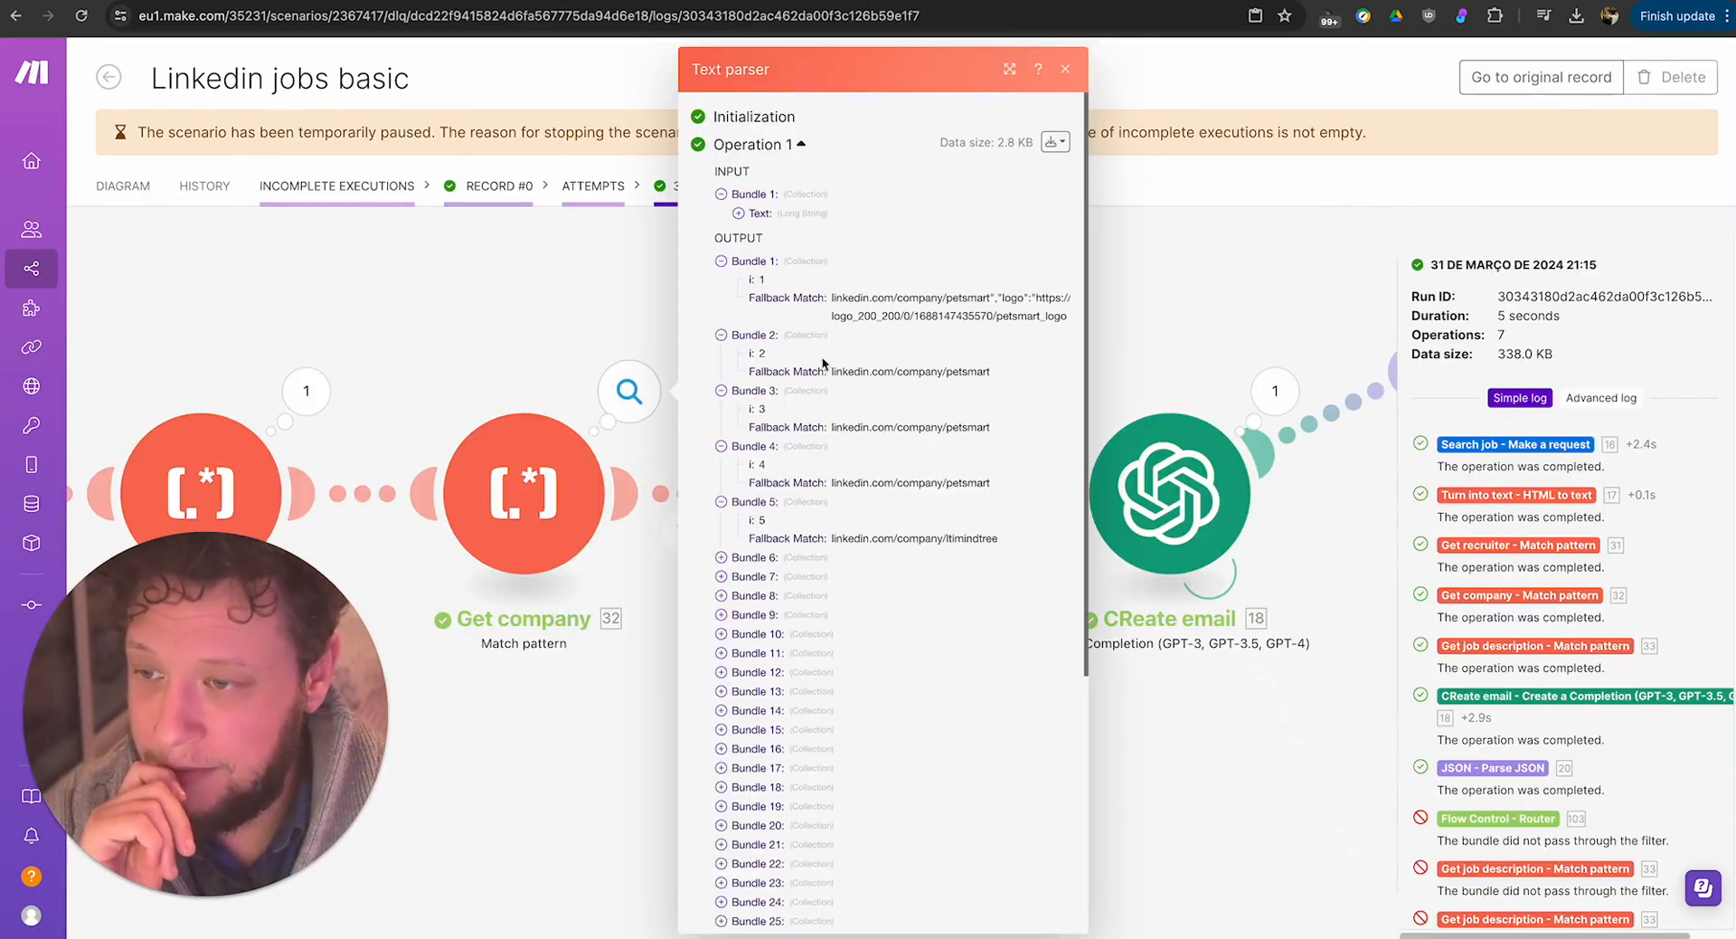
# Examine the company links matched by Get company, expanding further bundles such as 6, 10 and 33.
pyautogui.tripleClick(919, 317)
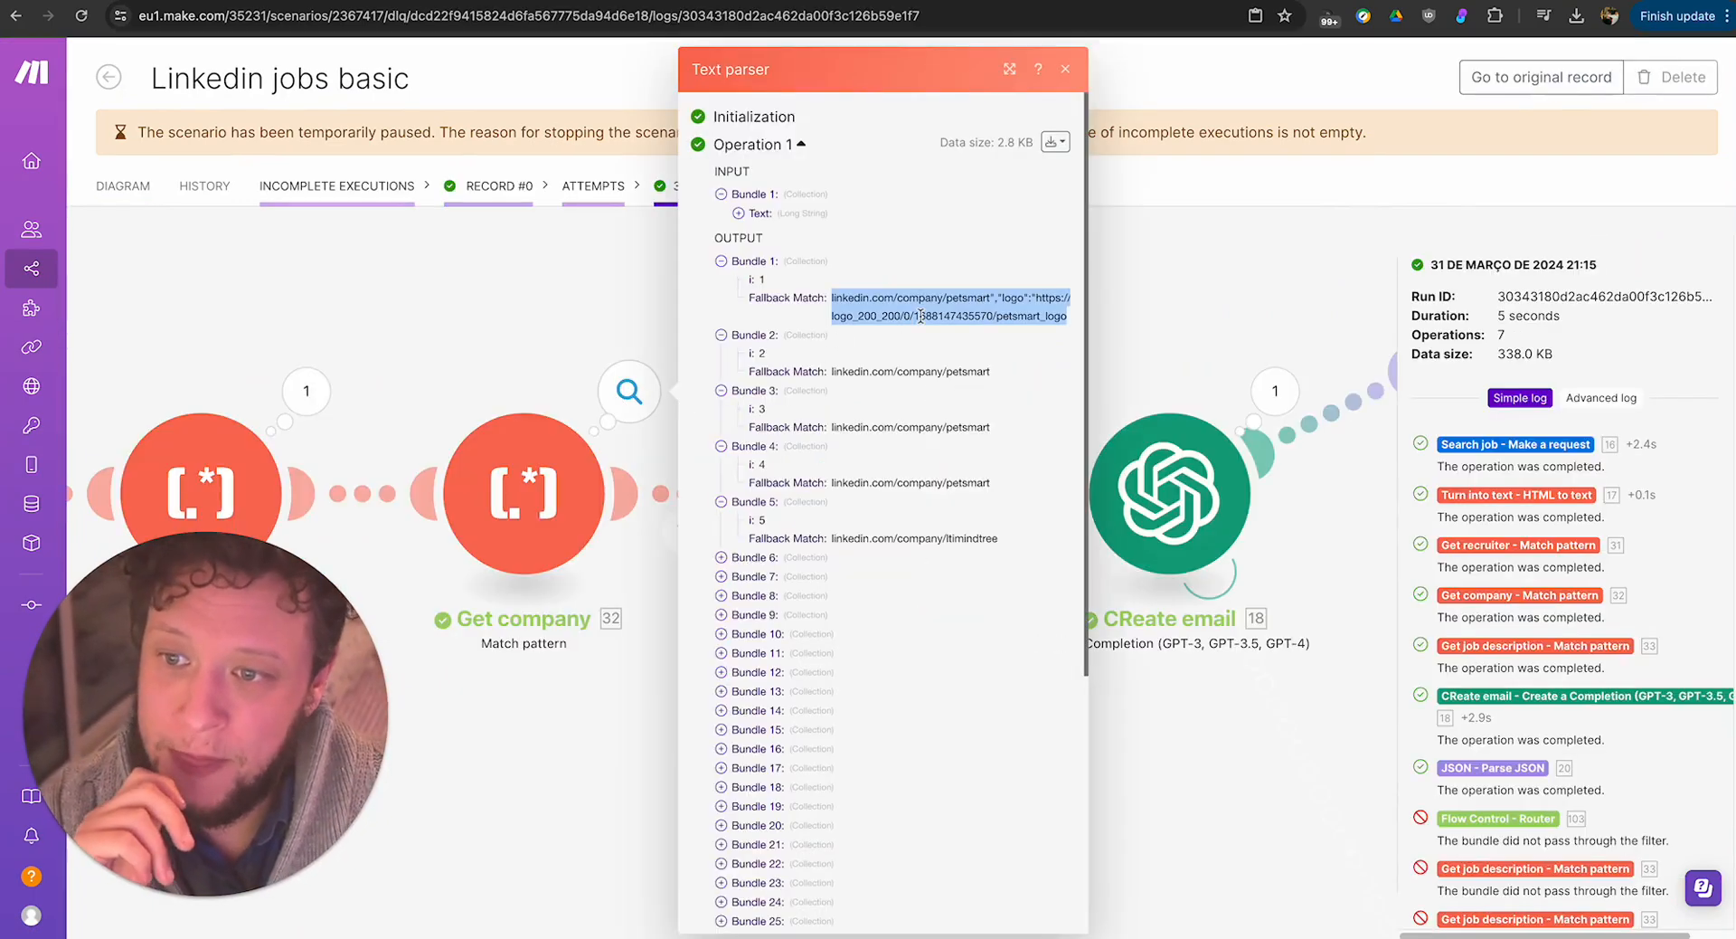
pyautogui.doubleClick(919, 371)
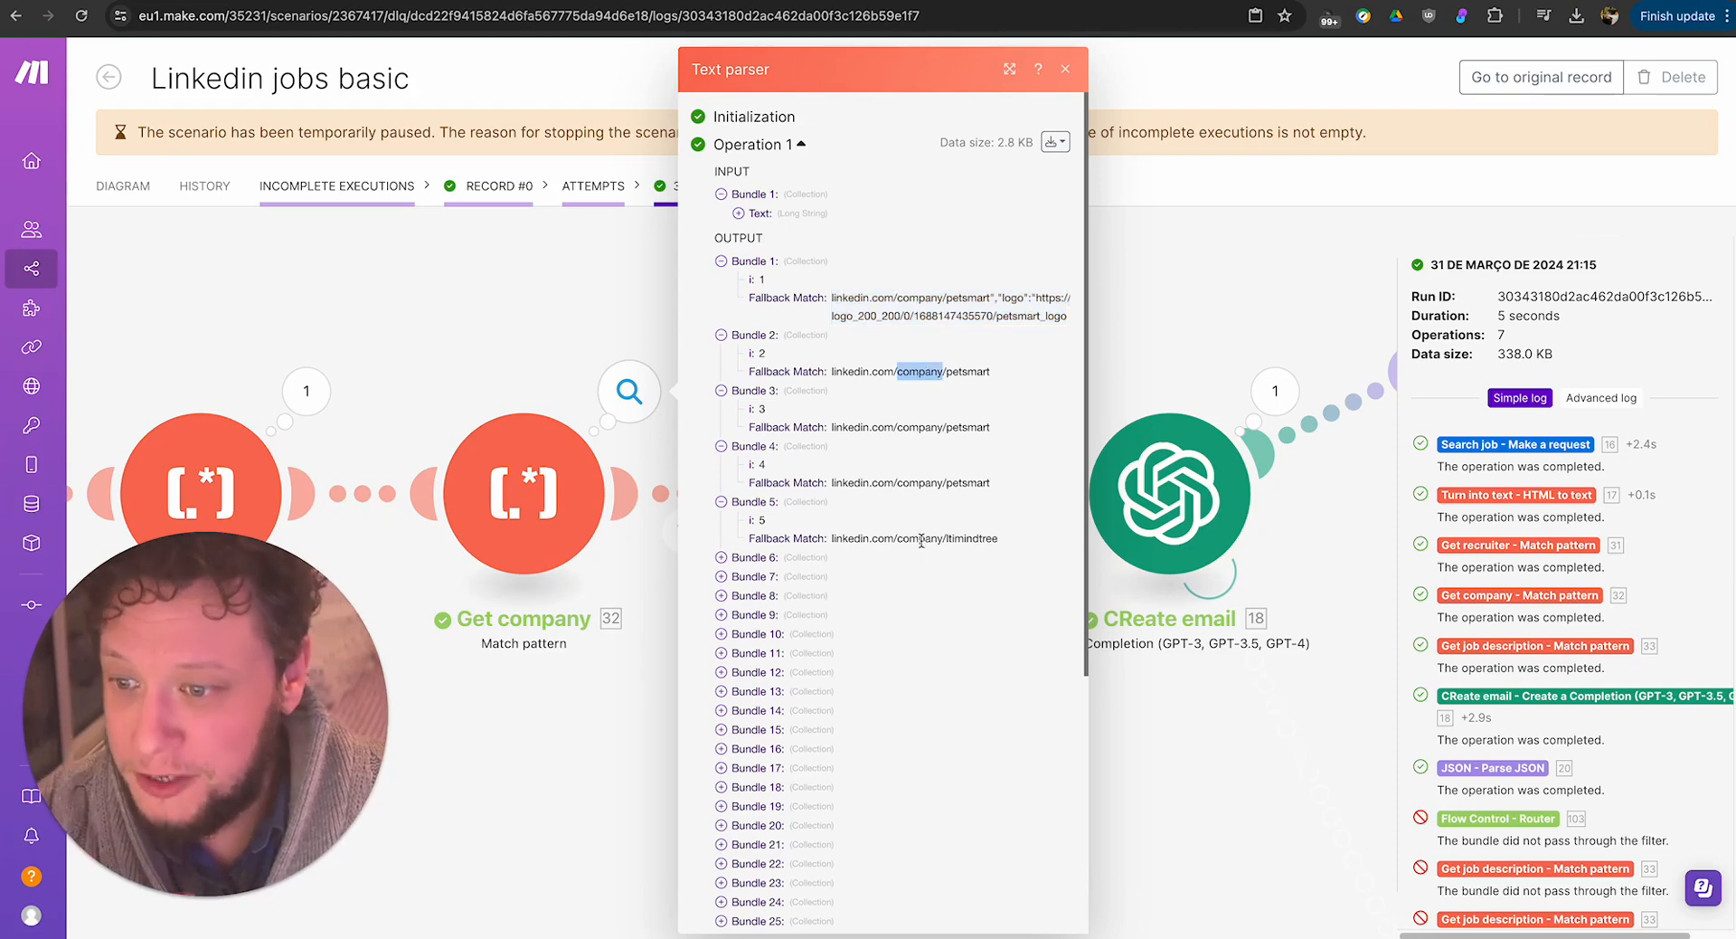
pyautogui.click(825, 558)
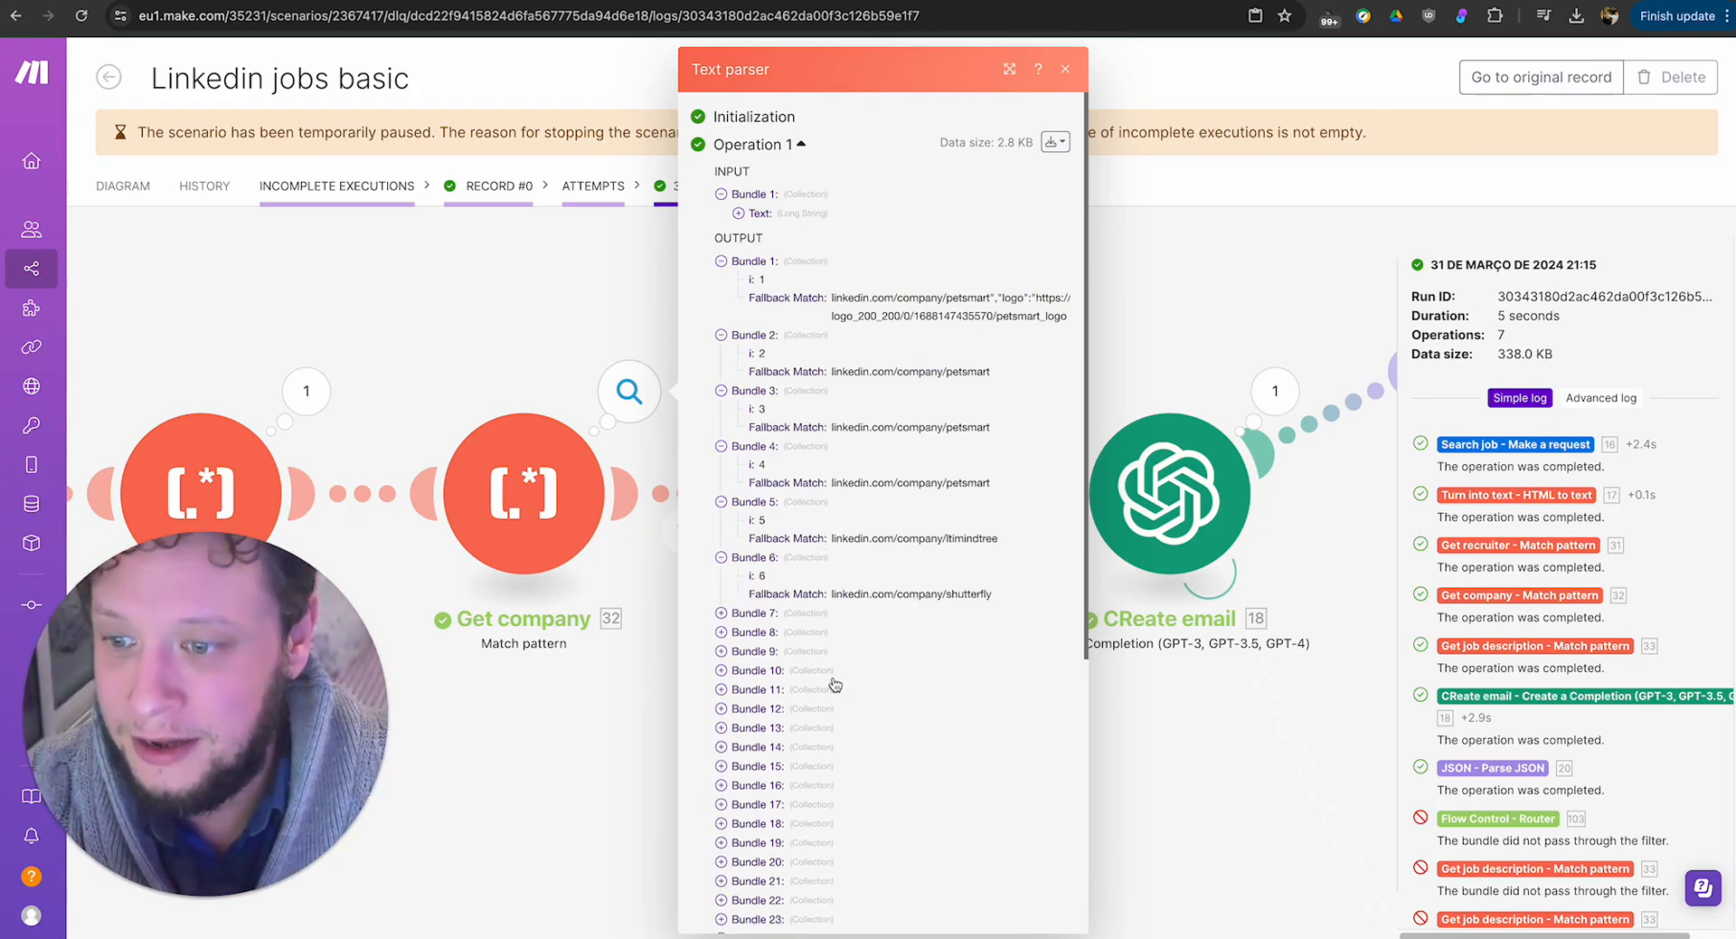
pyautogui.click(830, 674)
pyautogui.scroll(-5, 814, 697)
pyautogui.click(811, 703)
pyautogui.scroll(-1, 789, 774)
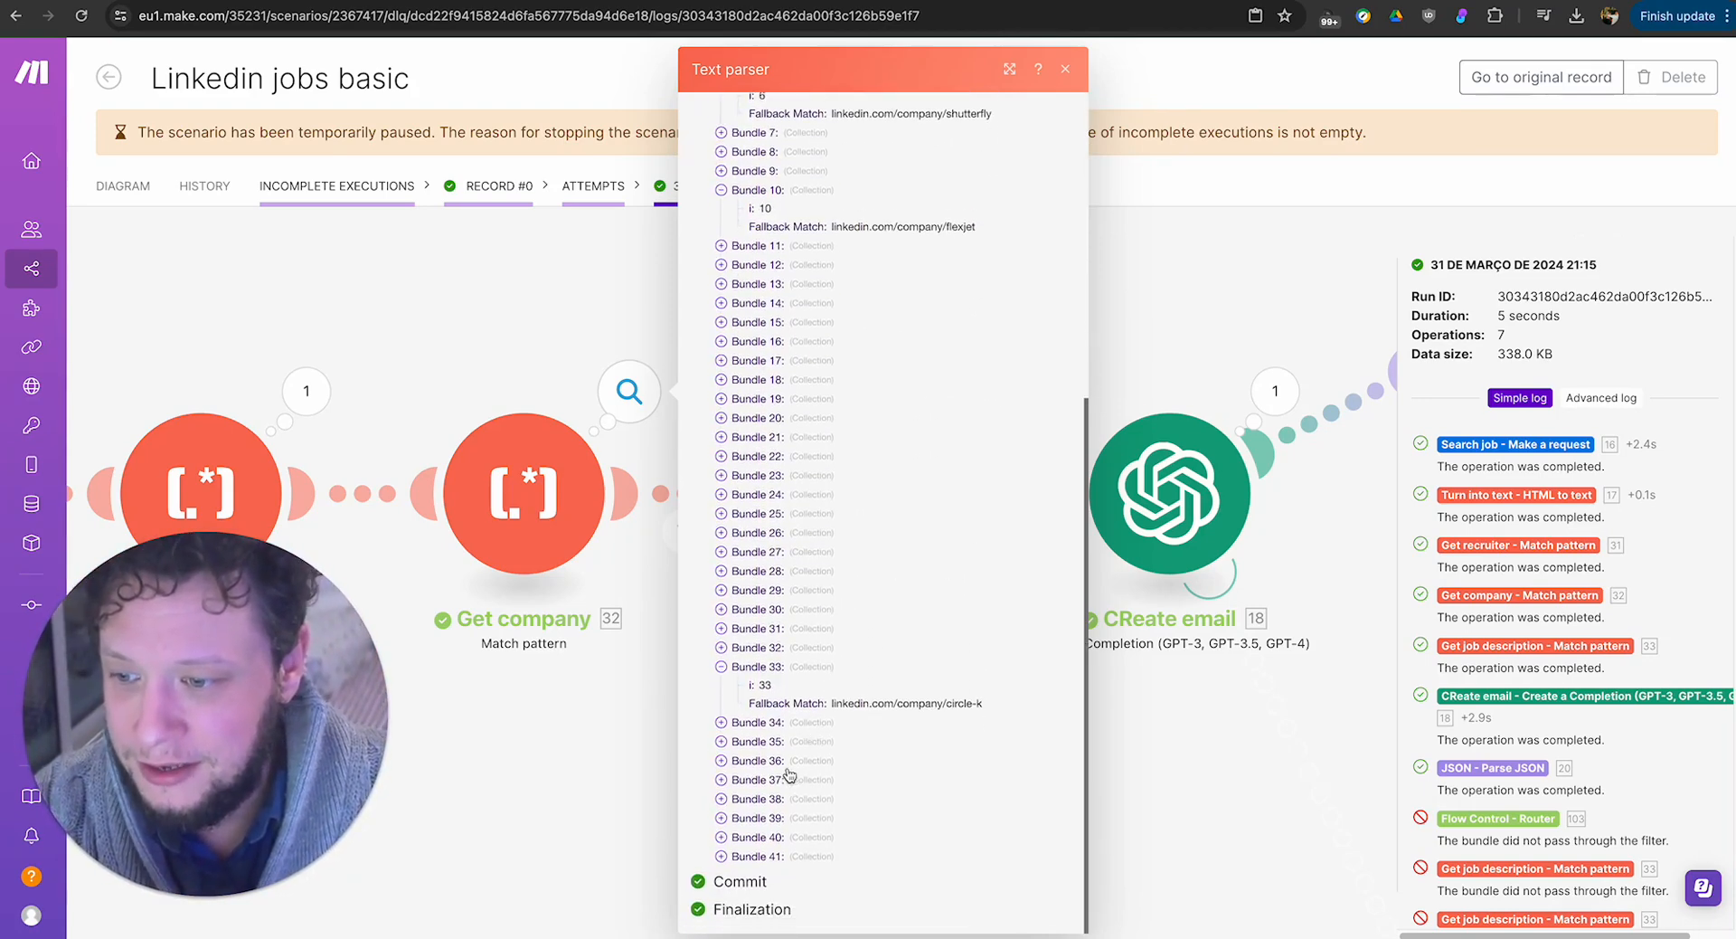
pyautogui.click(787, 776)
pyautogui.scroll(3, 960, 665)
pyautogui.scroll(2, 960, 666)
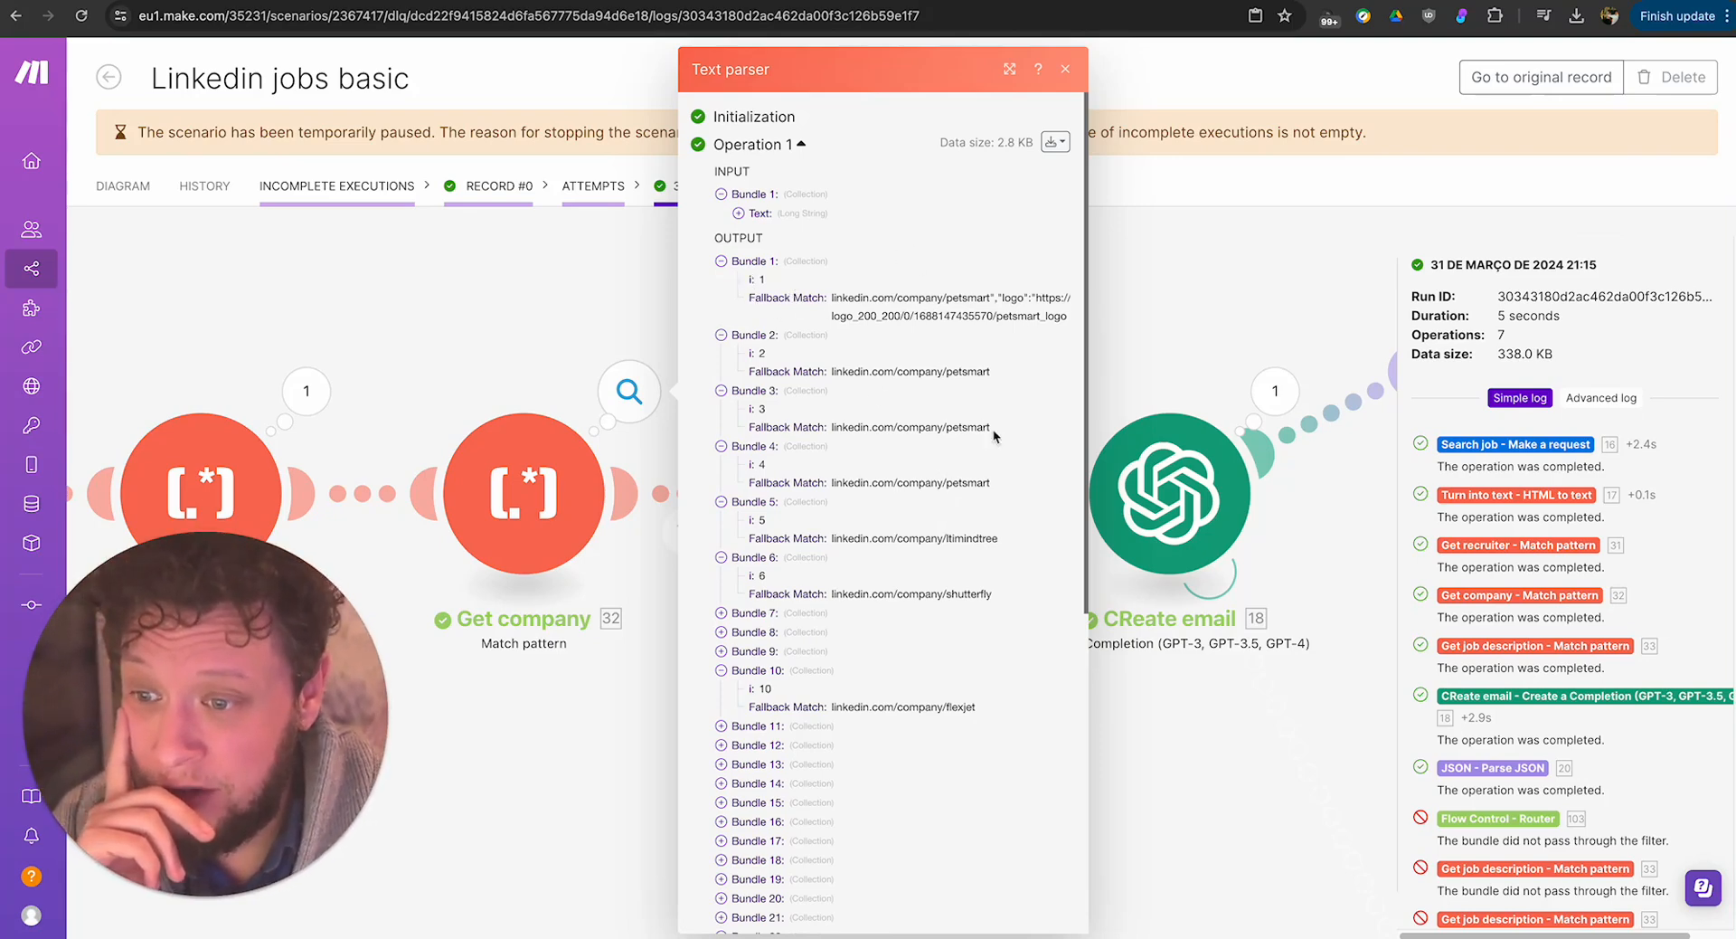
# Compare the matches in the first four bundles, especially Bundle 1's link against Bundle 2's, and close the output.
pyautogui.moveTo(991, 483); pyautogui.dragTo(735, 296)
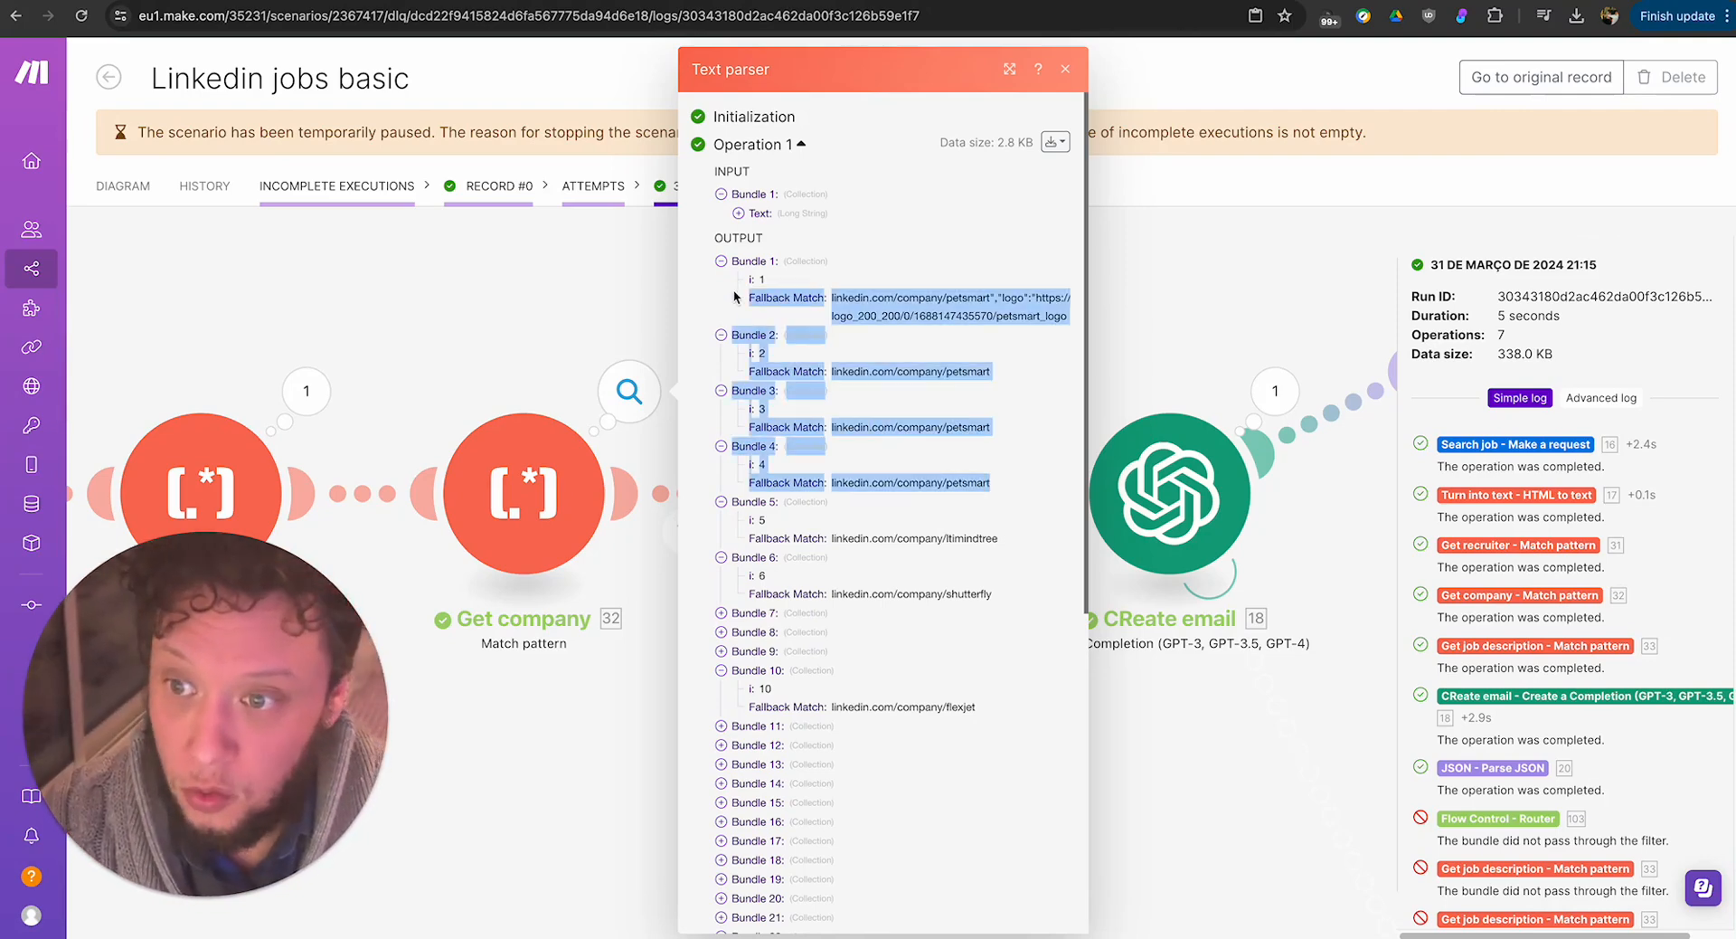
pyautogui.click(956, 290)
pyautogui.tripleClick(936, 308)
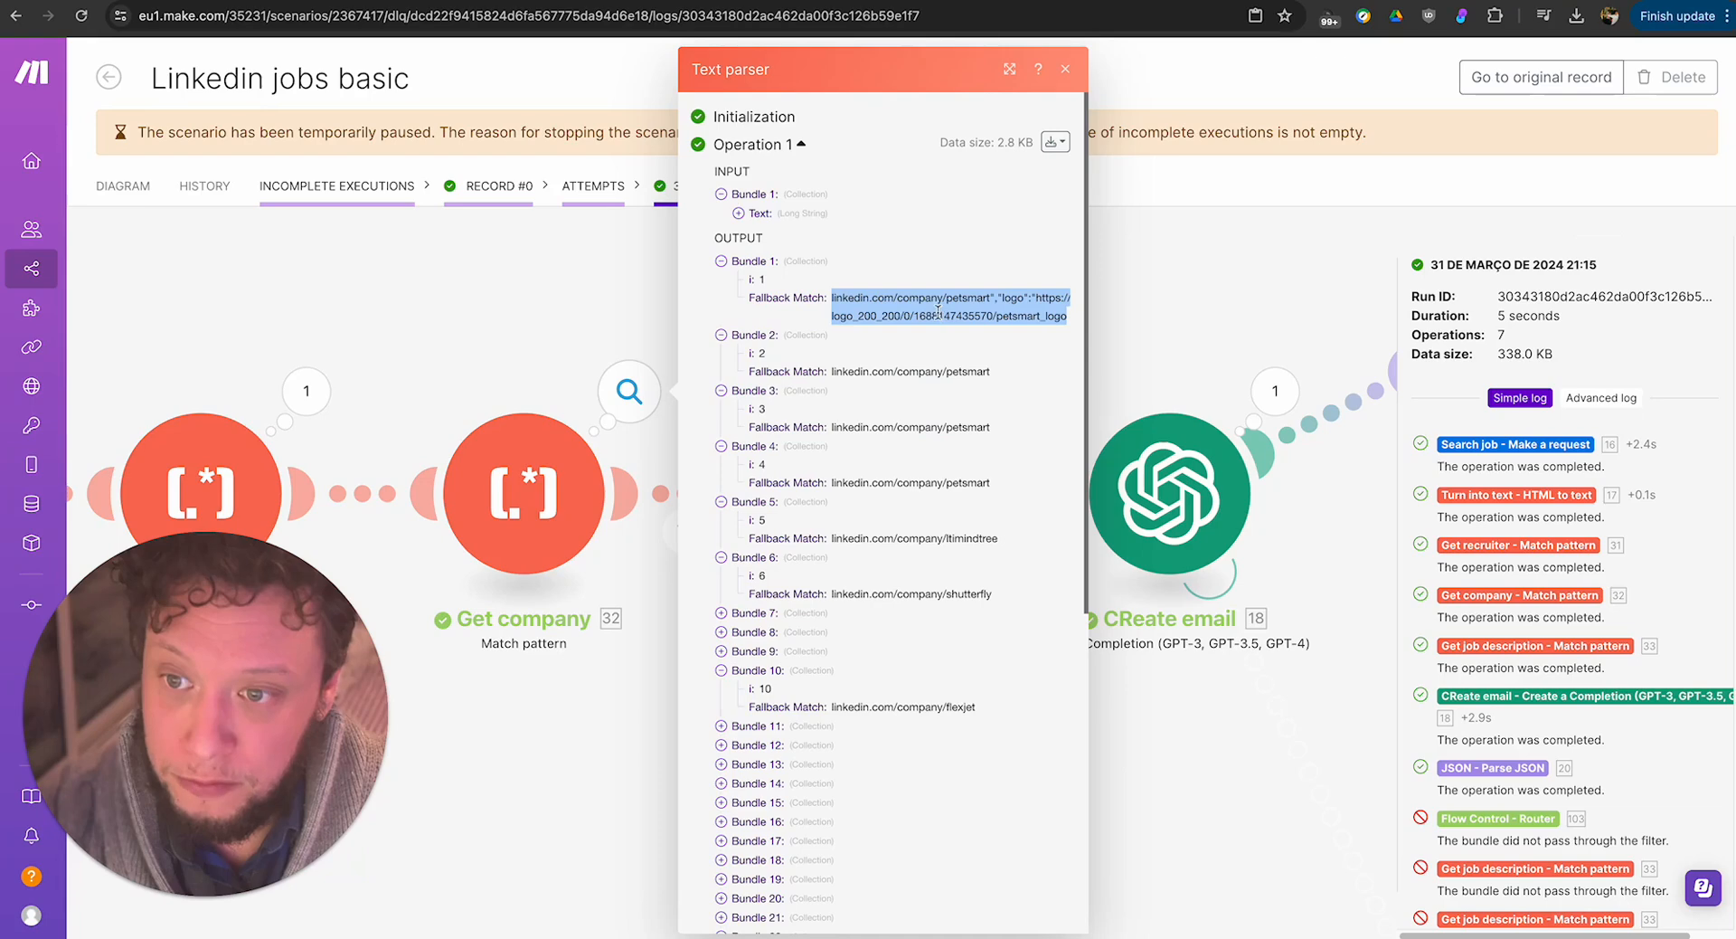
pyautogui.click(863, 306)
pyautogui.moveTo(834, 299); pyautogui.dragTo(1057, 318)
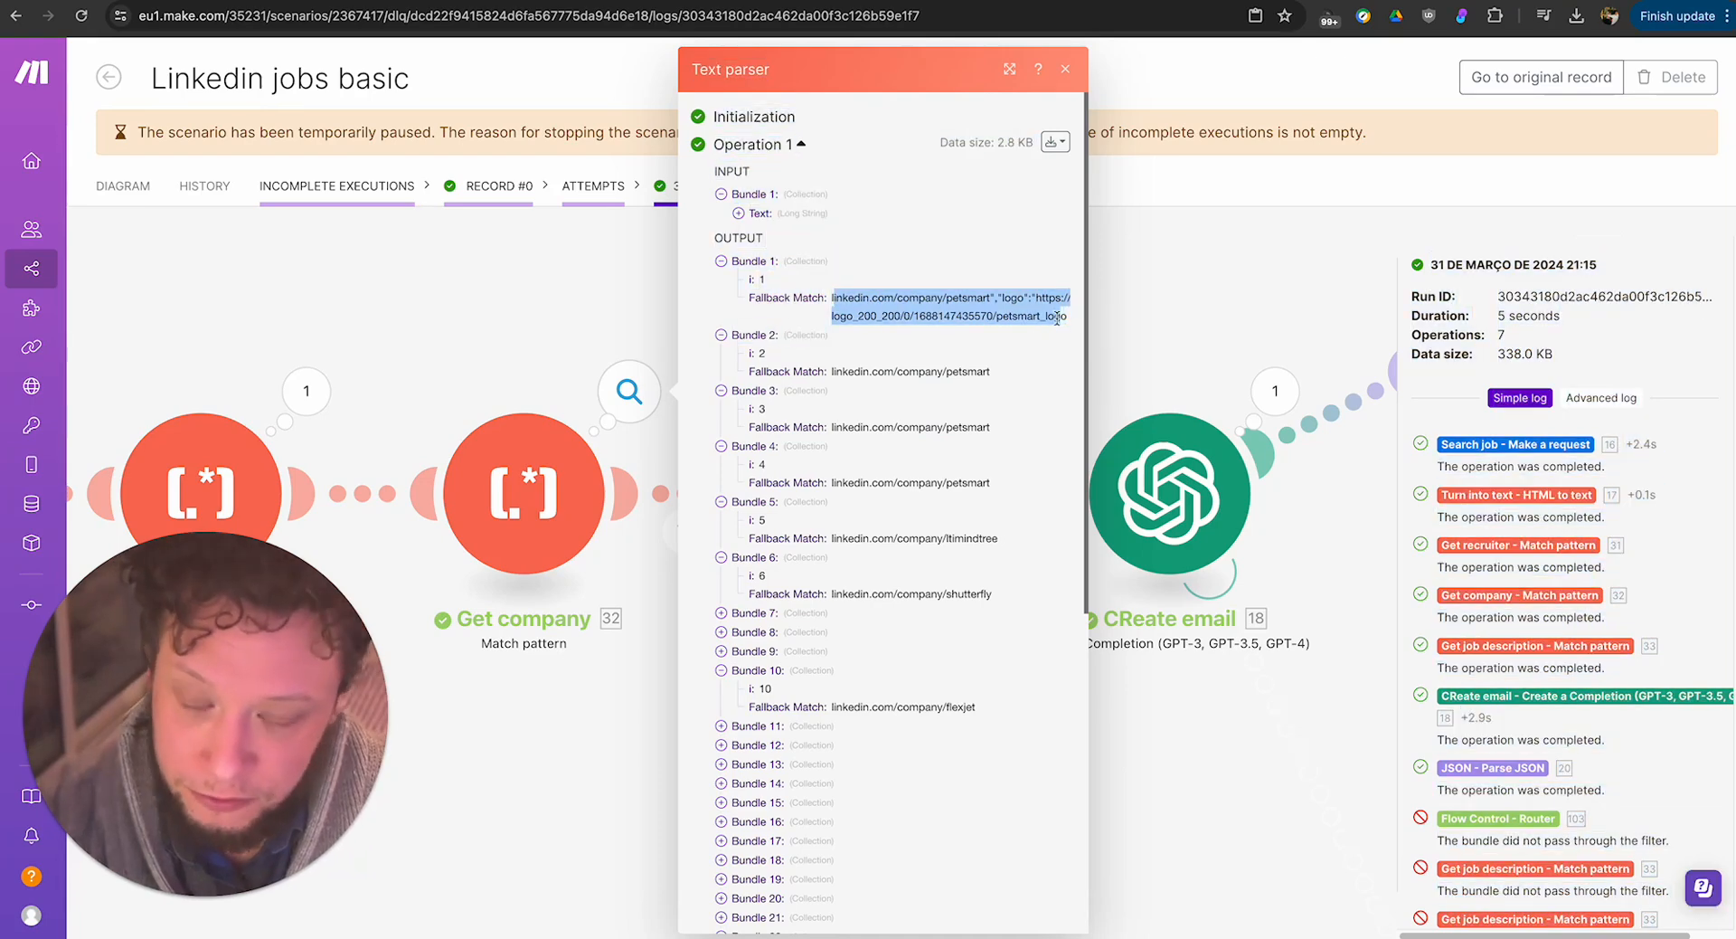
pyautogui.tripleClick(934, 311)
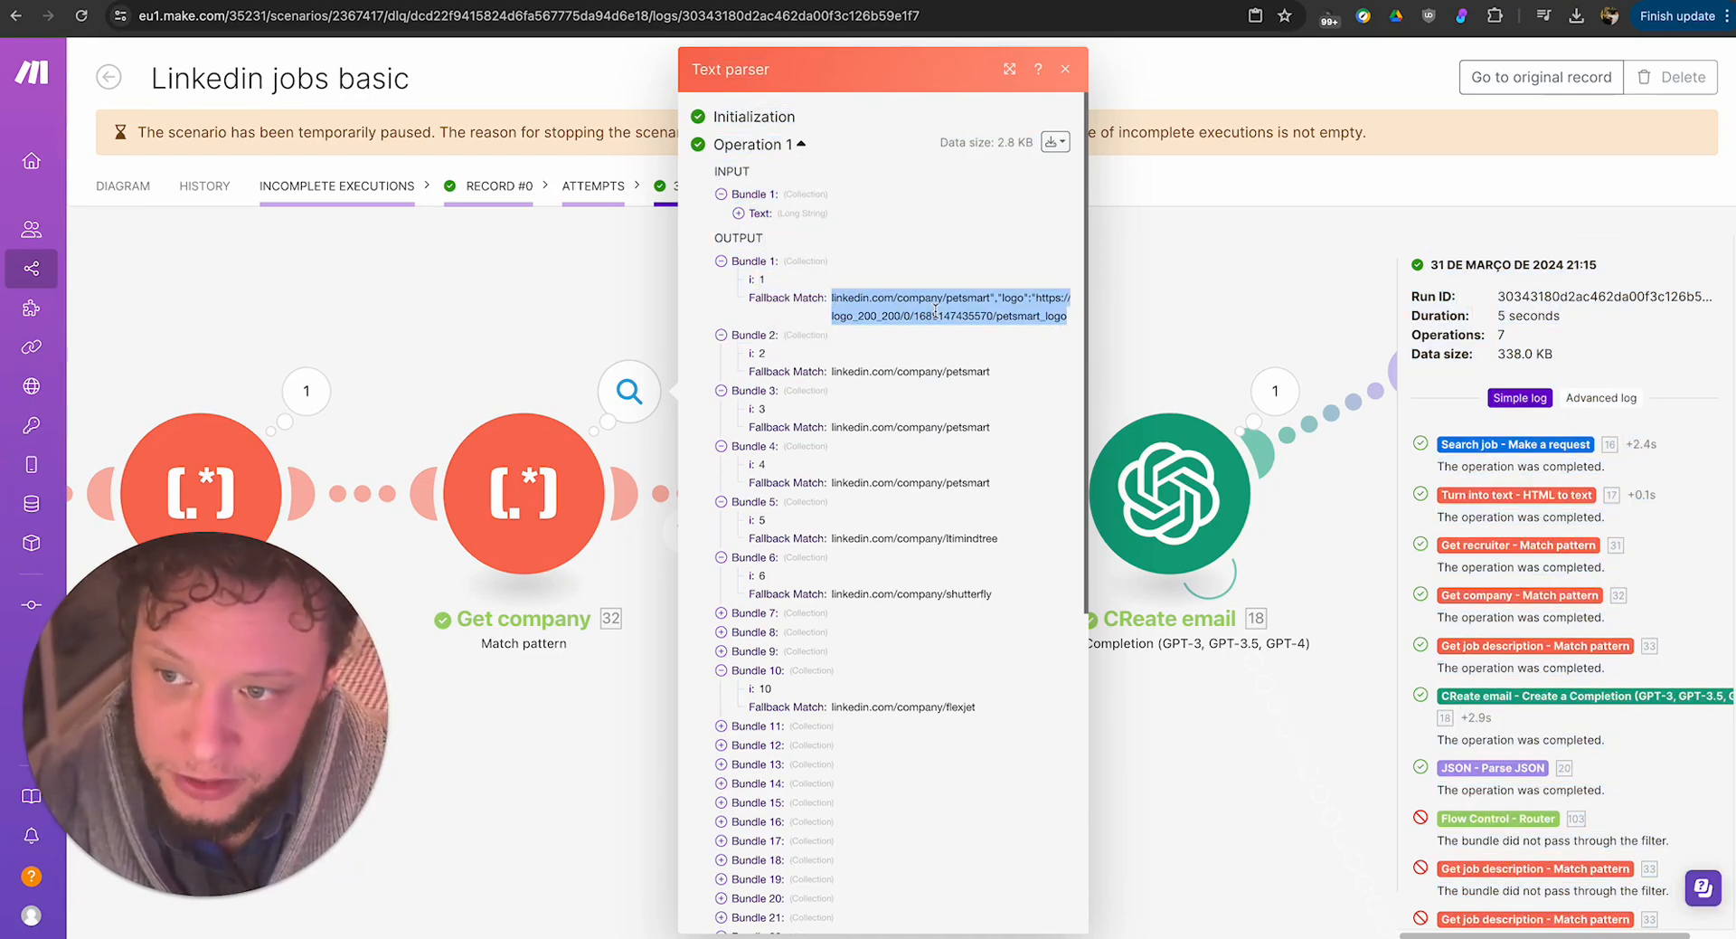
pyautogui.doubleClick(903, 371)
pyautogui.click(1160, 366)
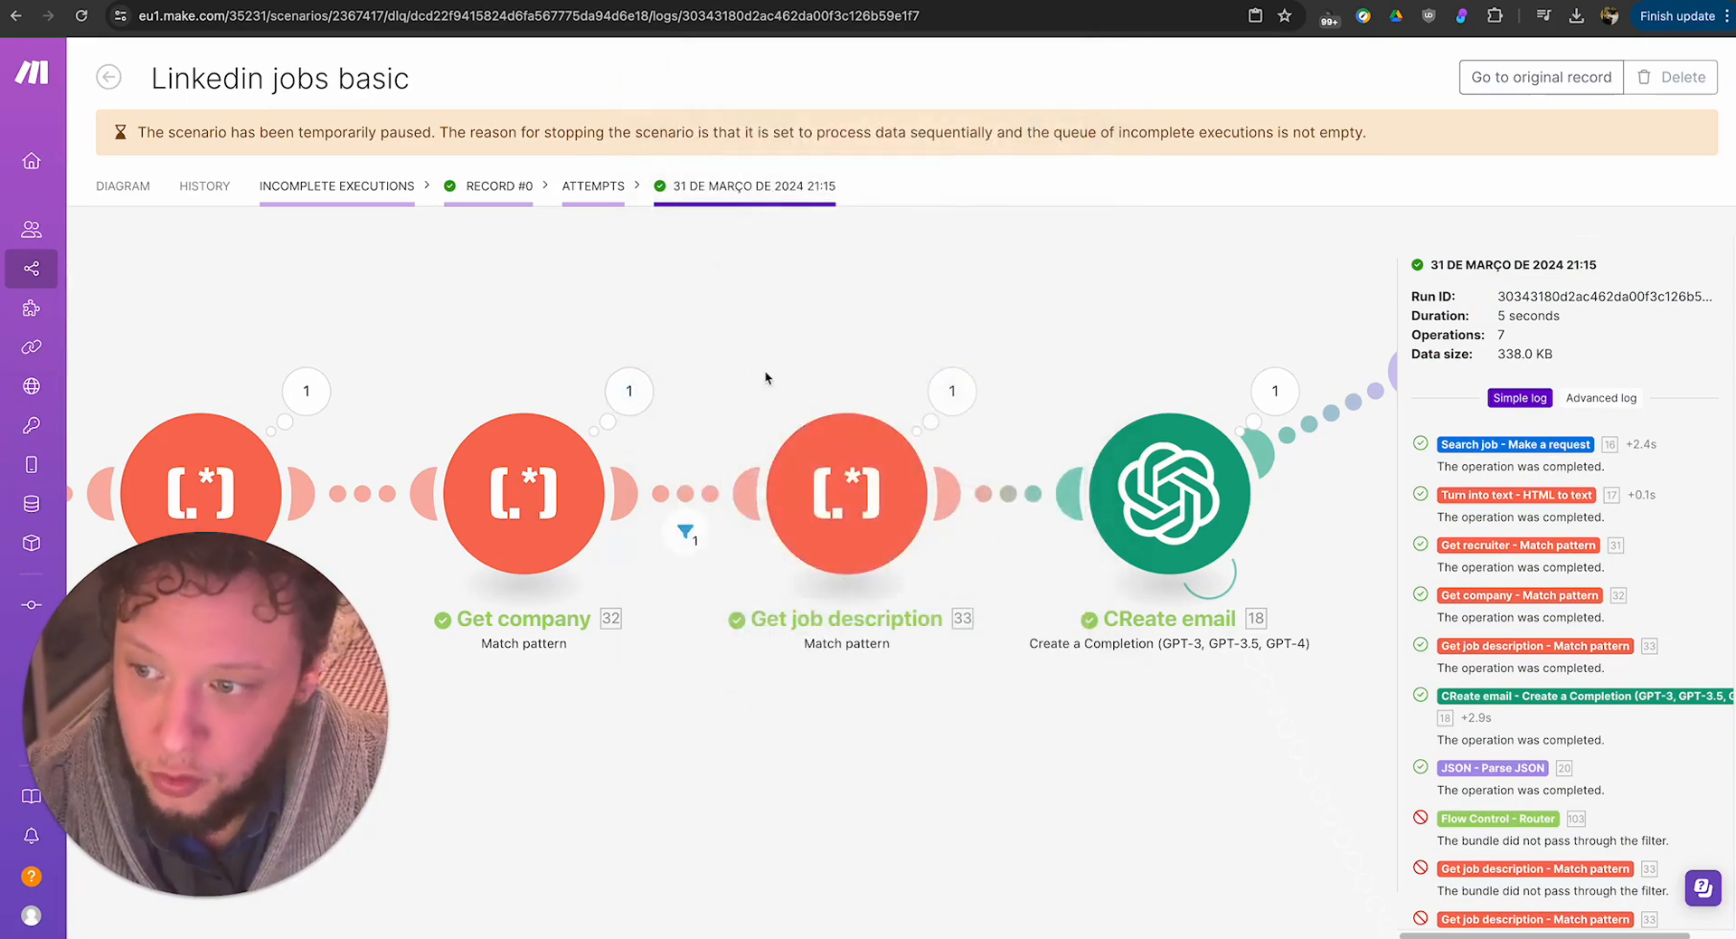
# Inspect the filter results after Get company, recheck Bundle 2's company link in the module's output, and close it.
pyautogui.click(687, 536)
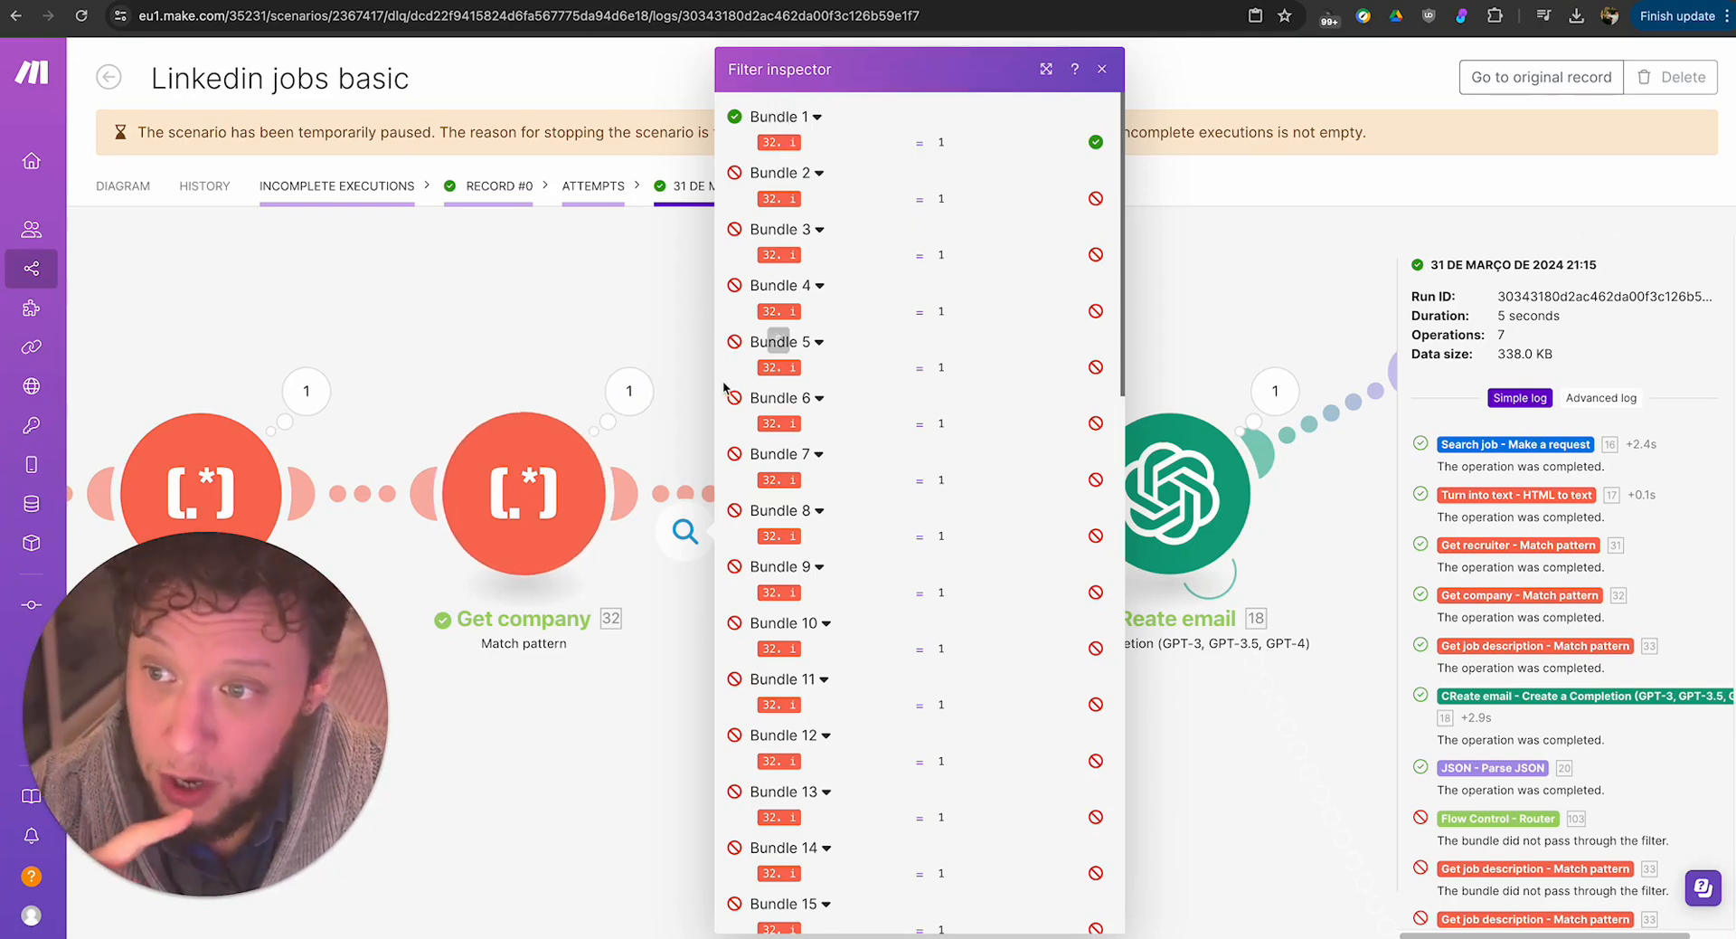
pyautogui.click(628, 390)
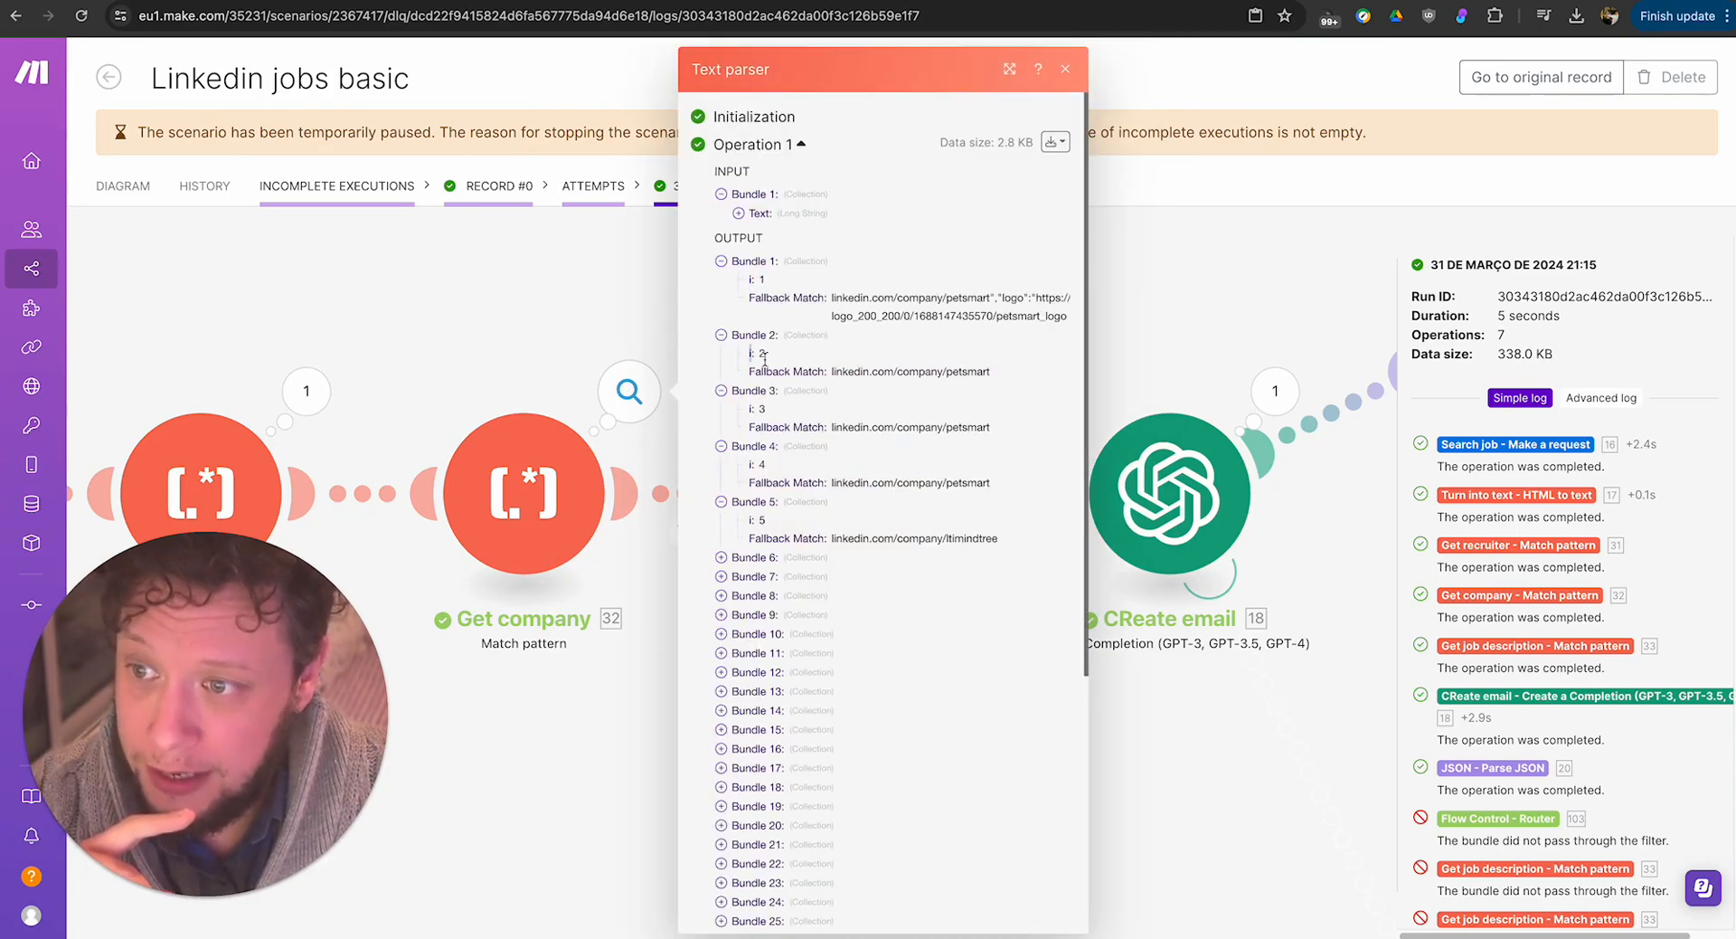
pyautogui.moveTo(854, 371); pyautogui.dragTo(982, 373)
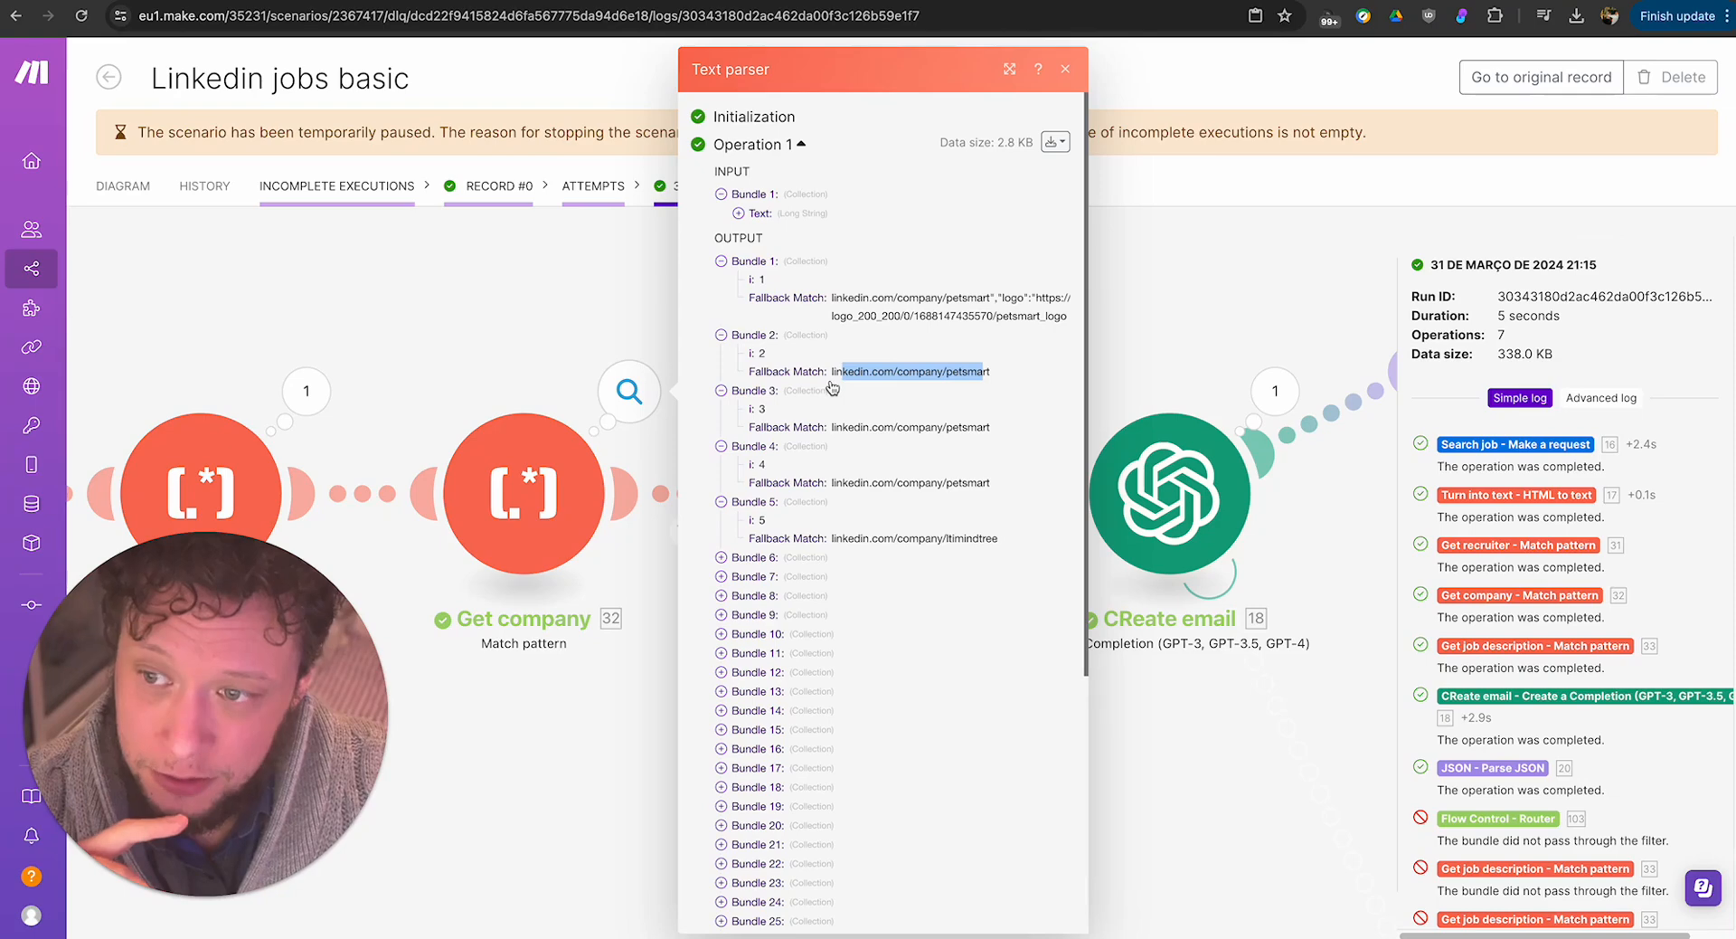
pyautogui.click(1200, 339)
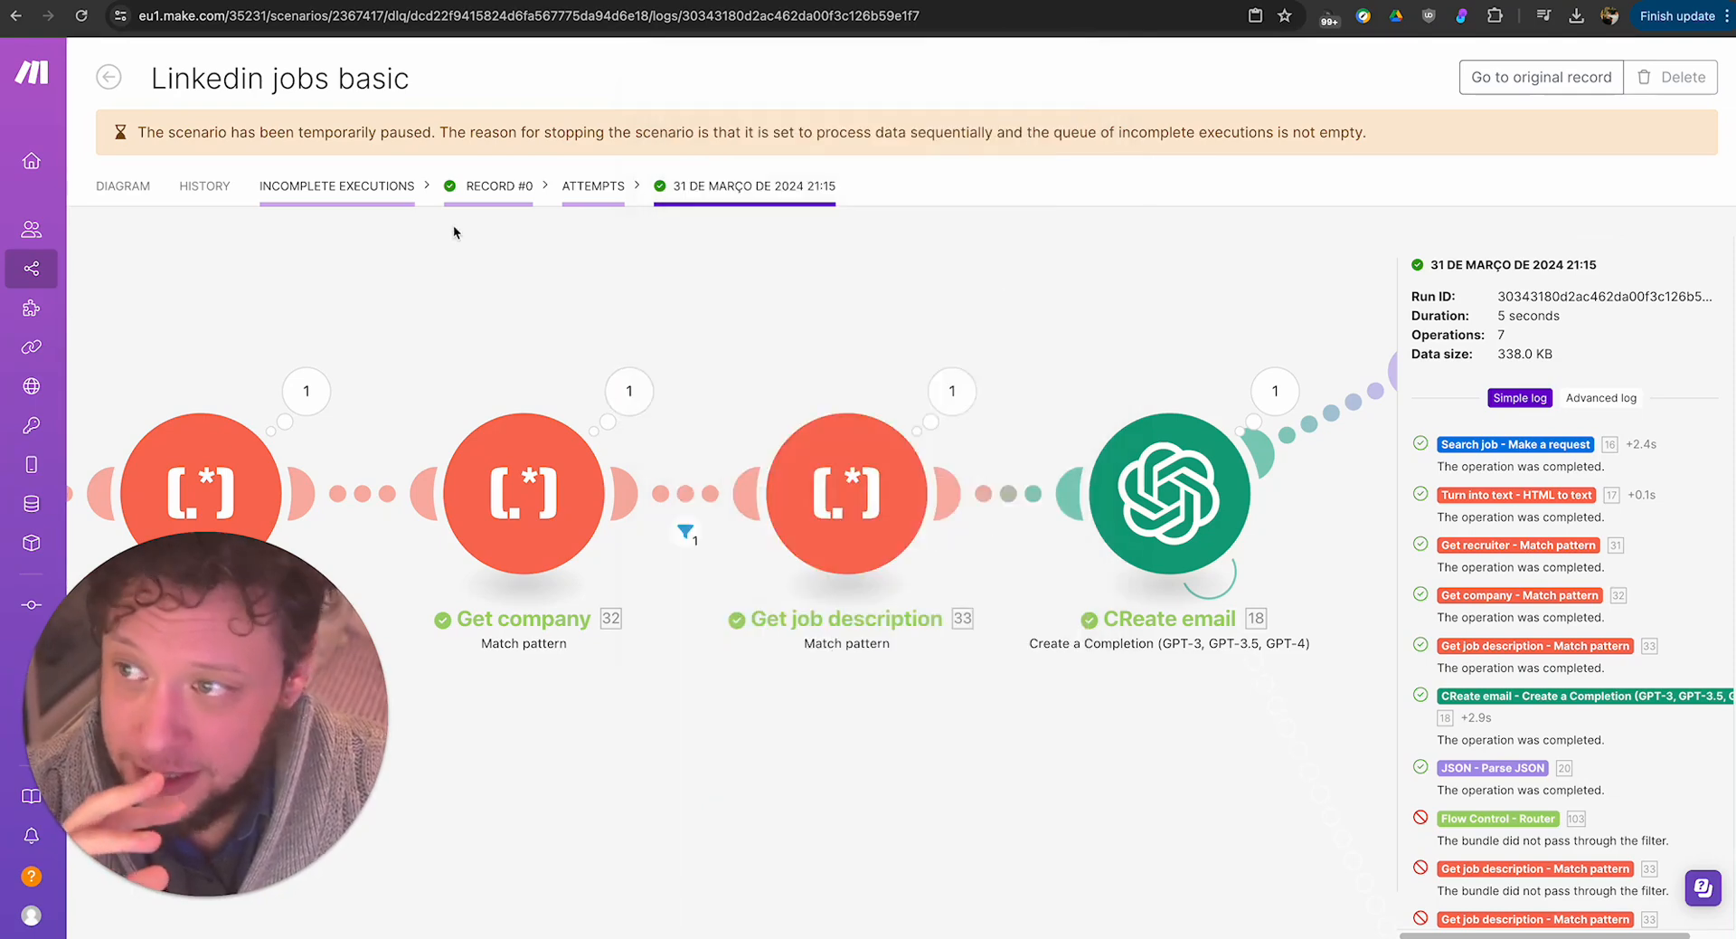
# Return to the scenario's diagram and open the scenario editor around the Get company module.
pyautogui.click(161, 191)
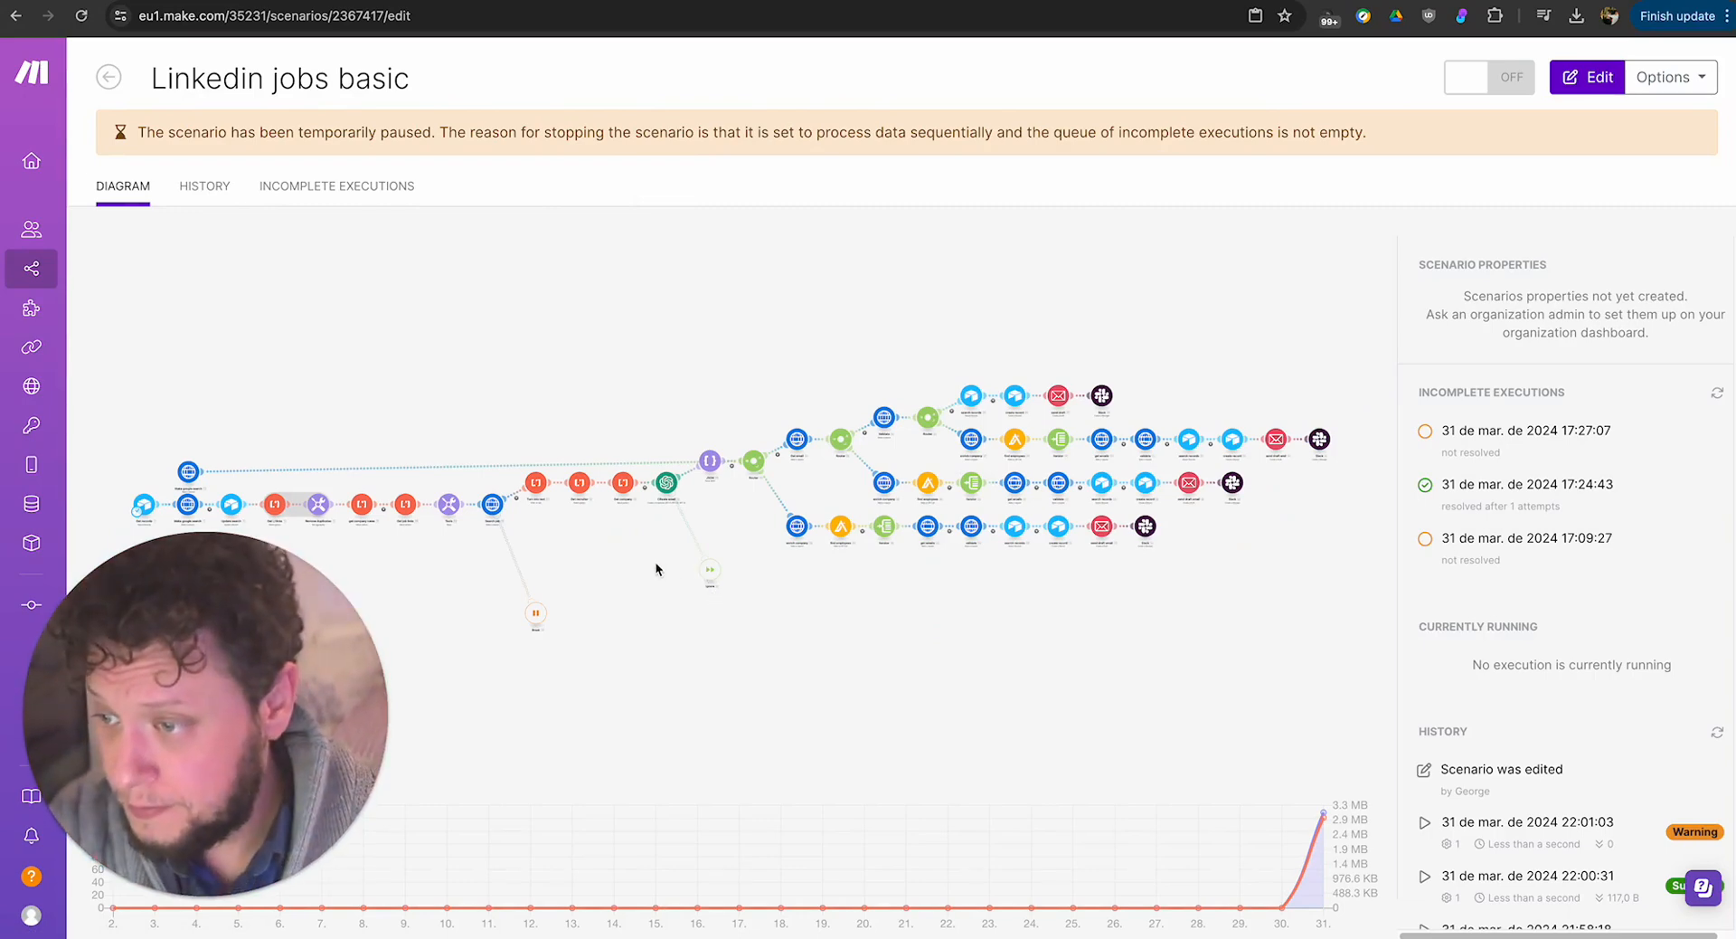
pyautogui.click(657, 567)
pyautogui.scroll(-5, 815, 512)
pyautogui.scroll(10, 815, 512)
pyautogui.scroll(-1, 776, 508)
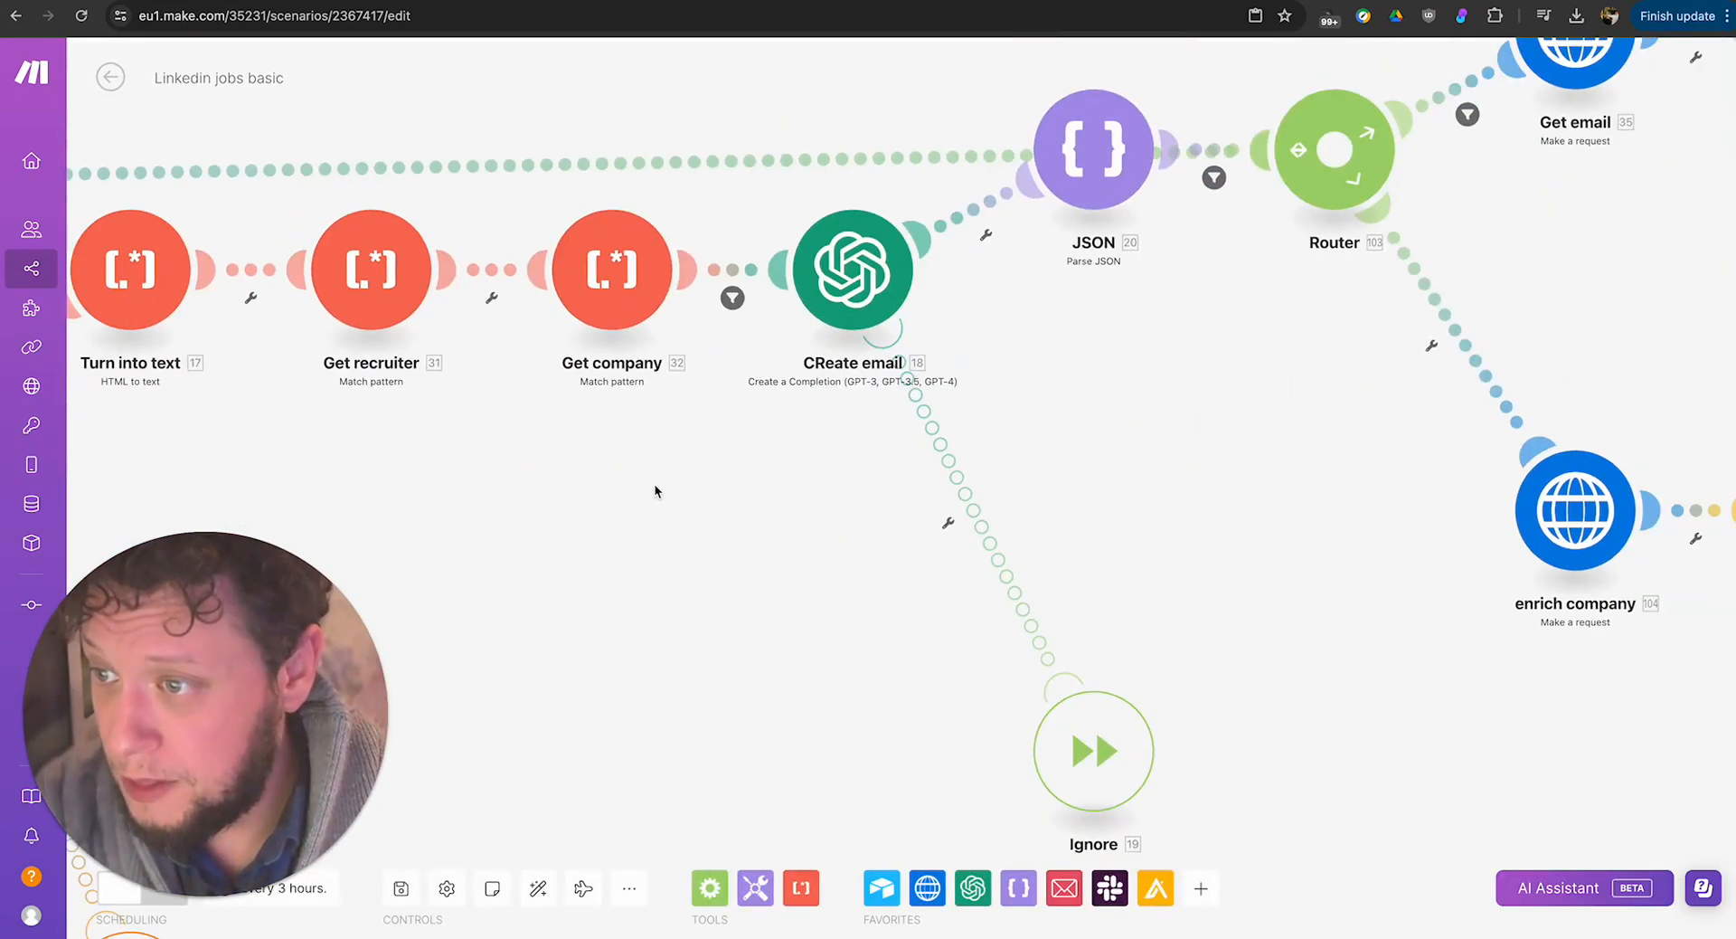
# Review the filter condition between Get company and CReate email, and close its settings.
pyautogui.moveTo(654, 483); pyautogui.dragTo(834, 601)
pyautogui.click(792, 387)
pyautogui.click(800, 642)
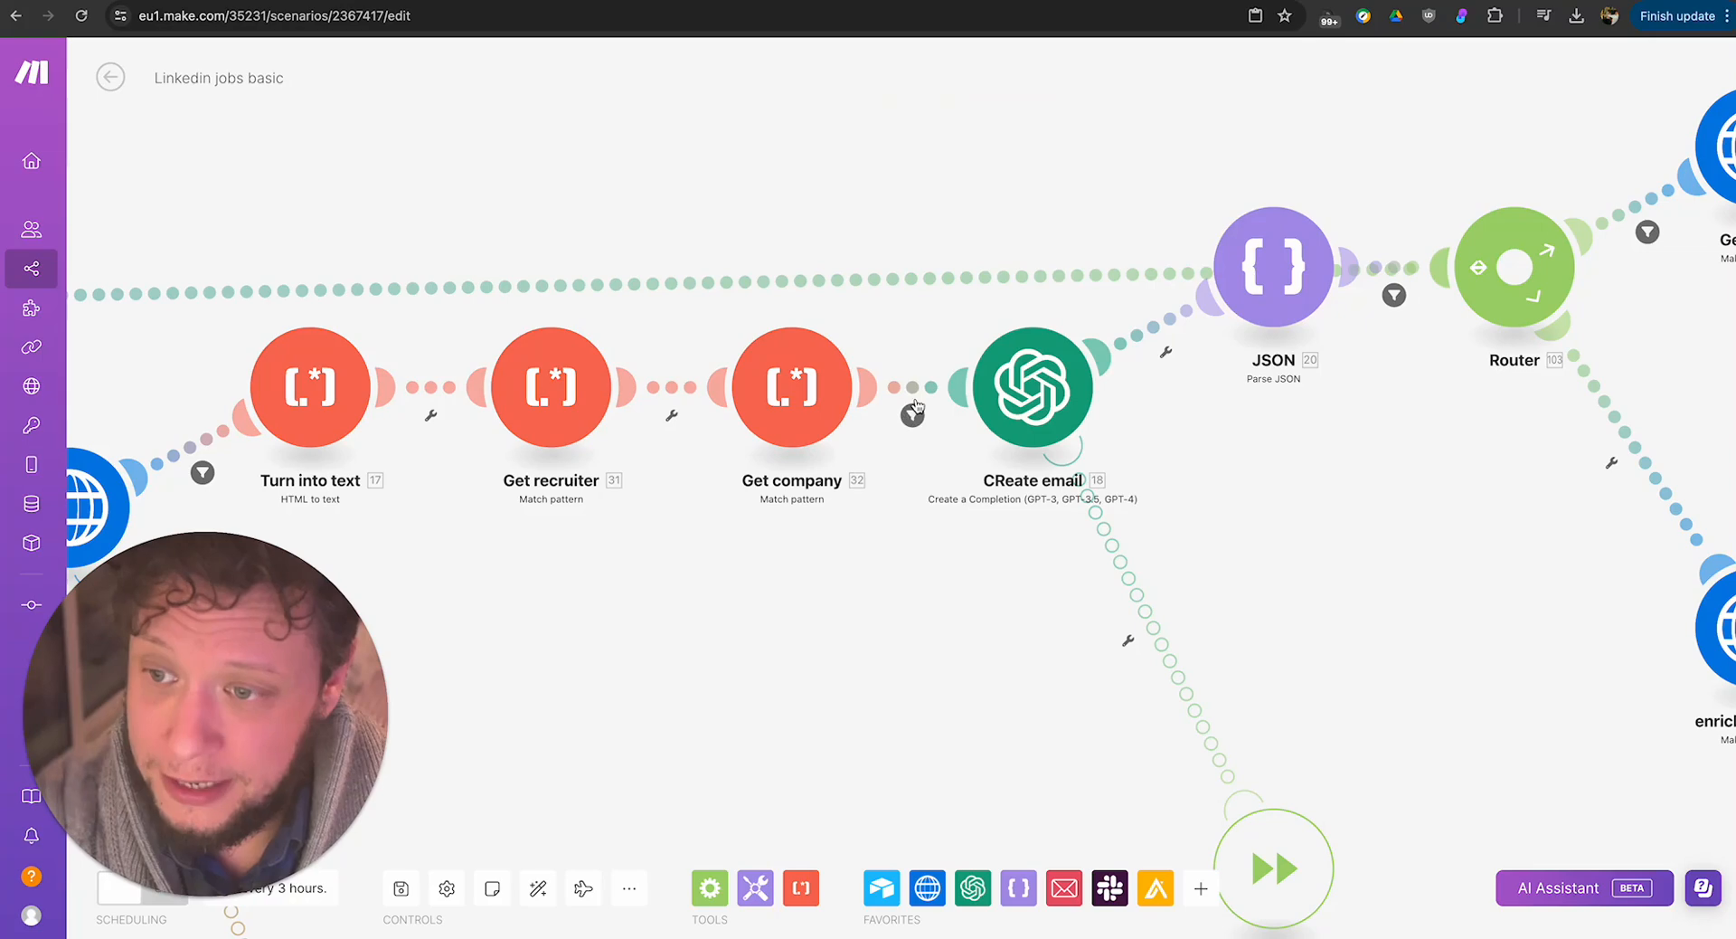
pyautogui.click(914, 411)
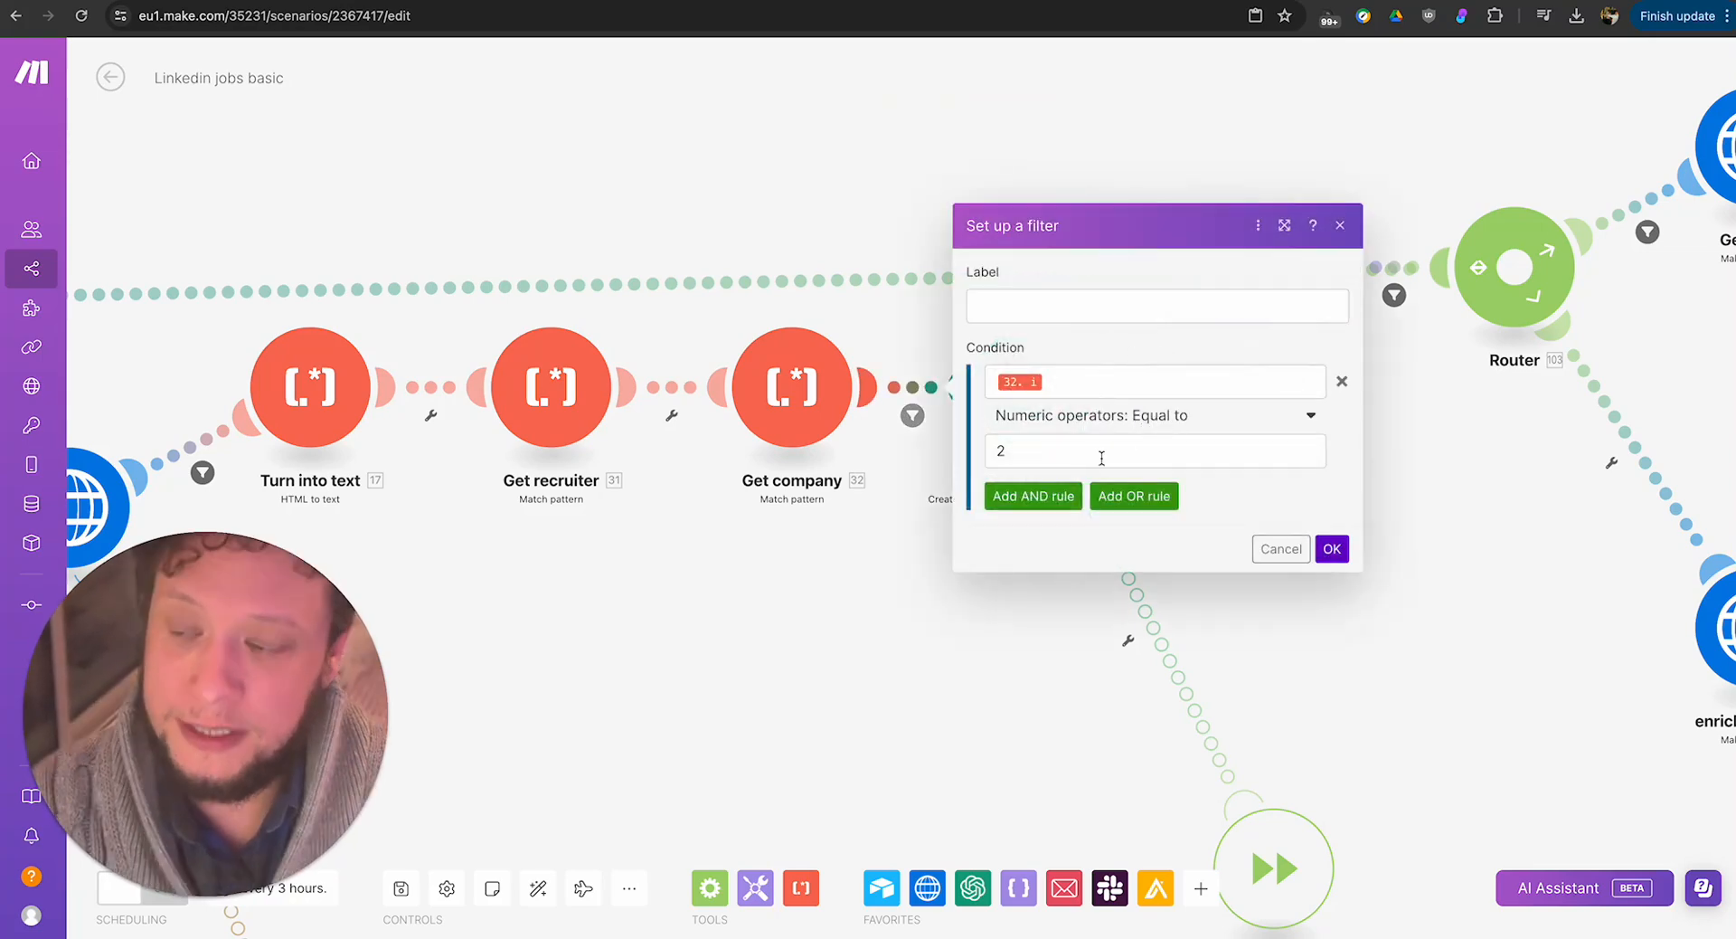
pyautogui.click(838, 697)
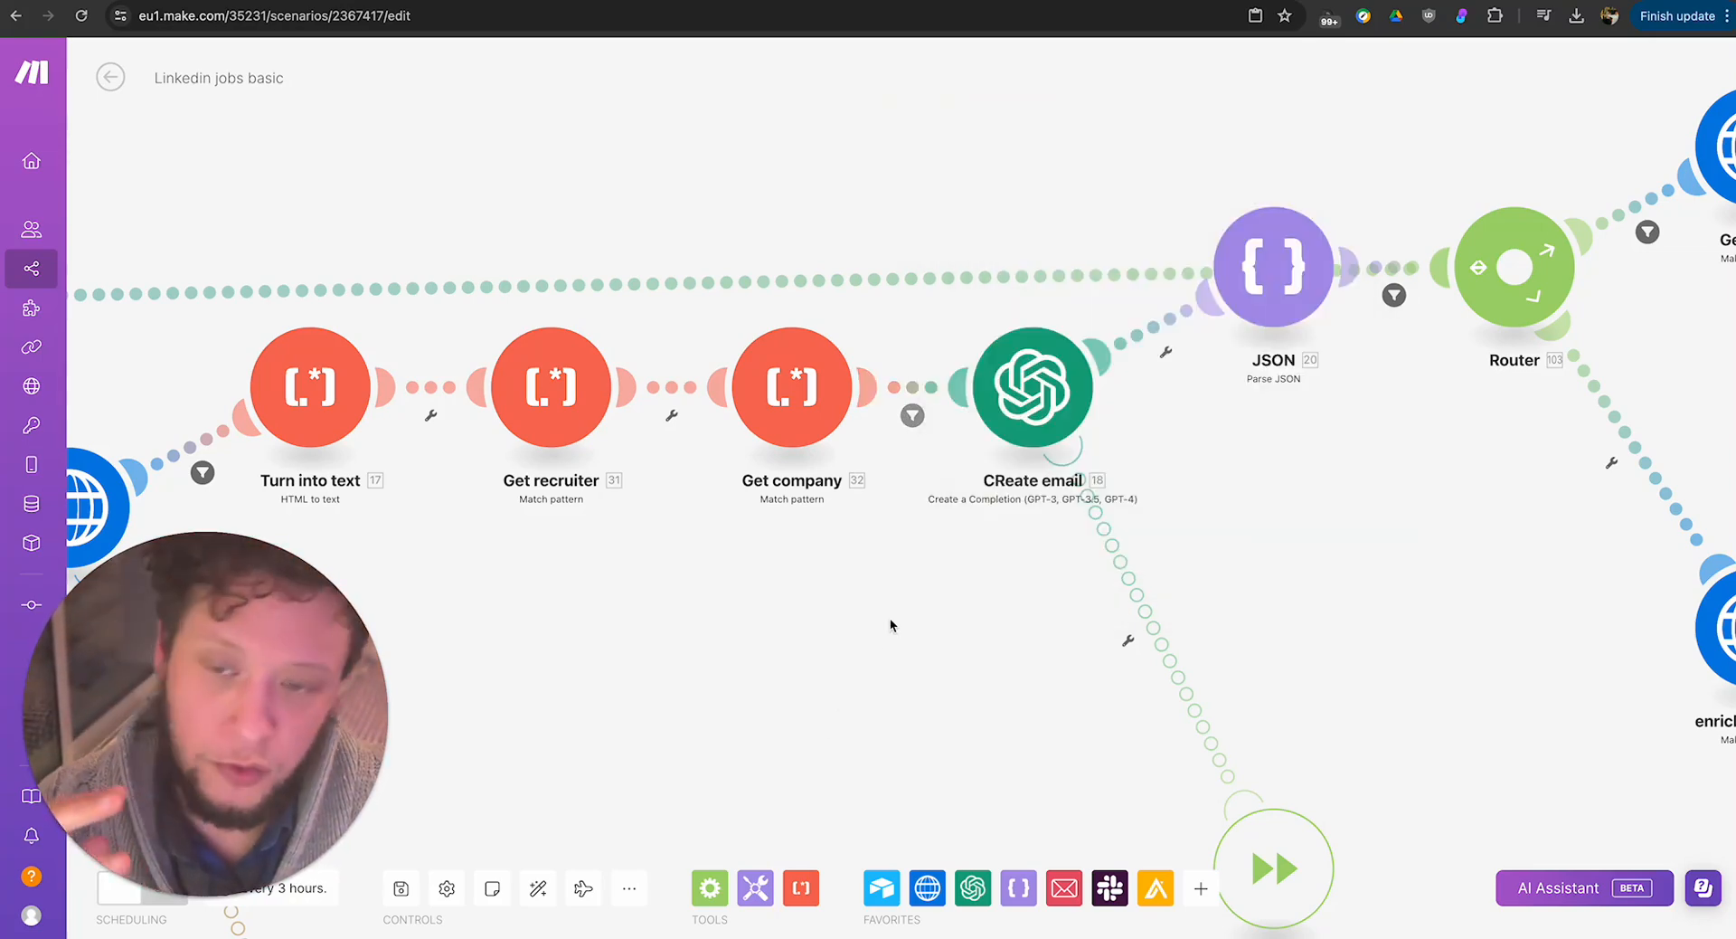
pyautogui.hscroll(3, 857, 664)
pyautogui.scroll(2, 865, 703)
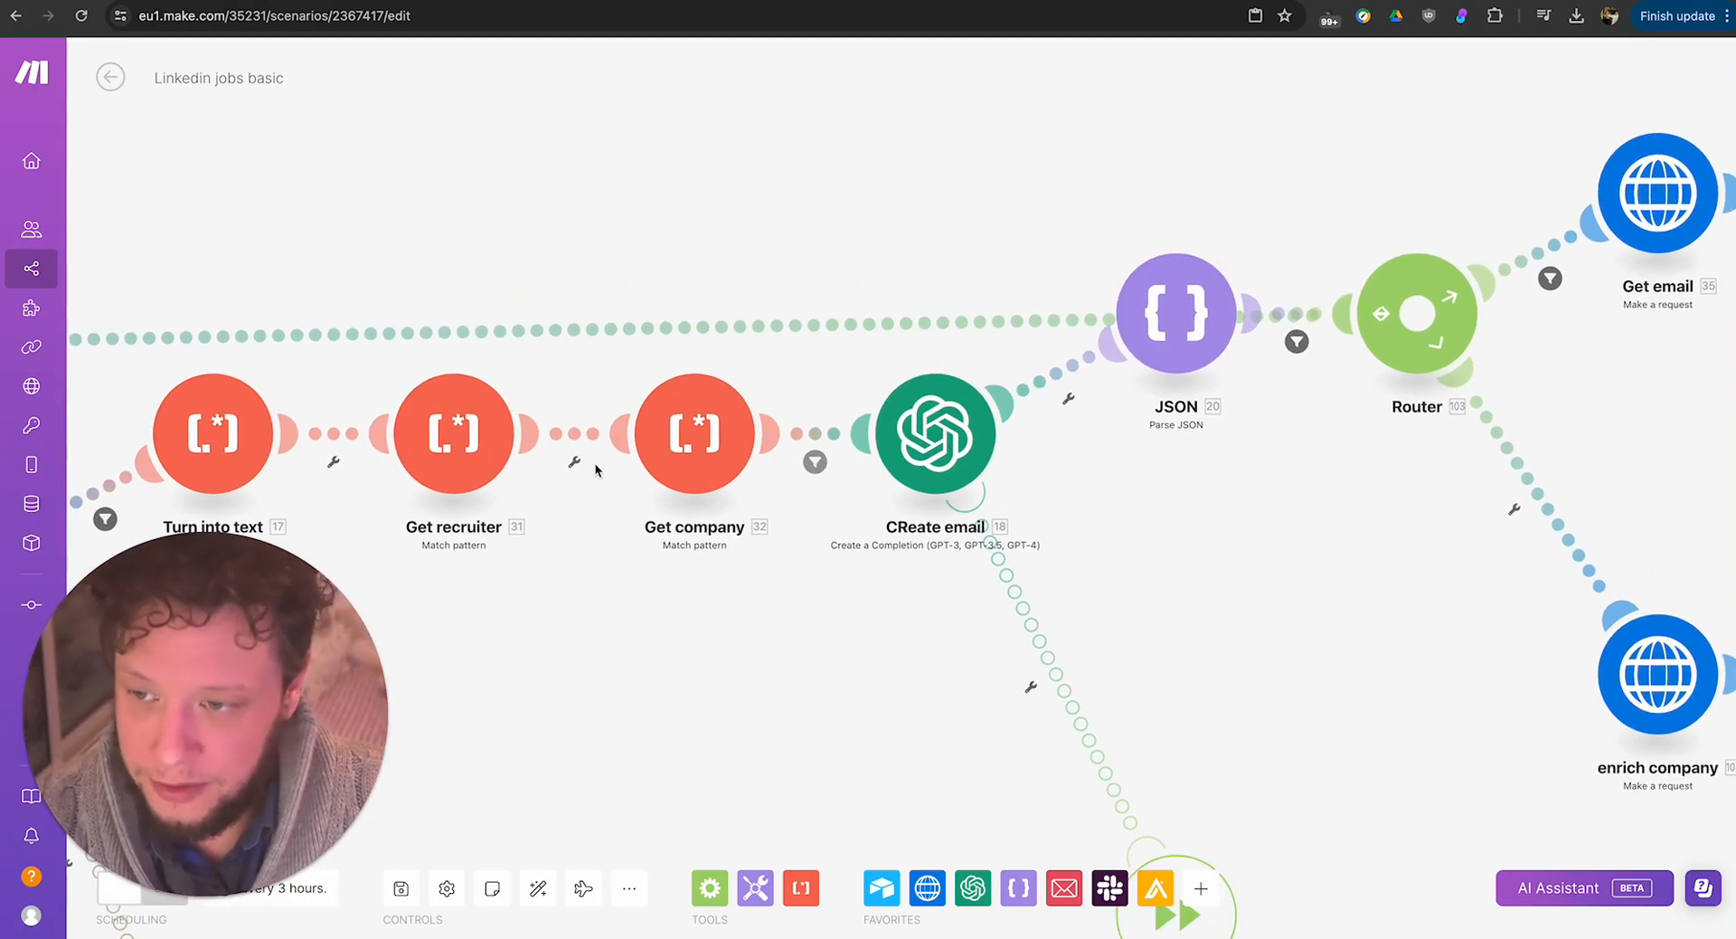
pyautogui.hscroll(-5, 671, 718)
pyautogui.hscroll(1, 980, 573)
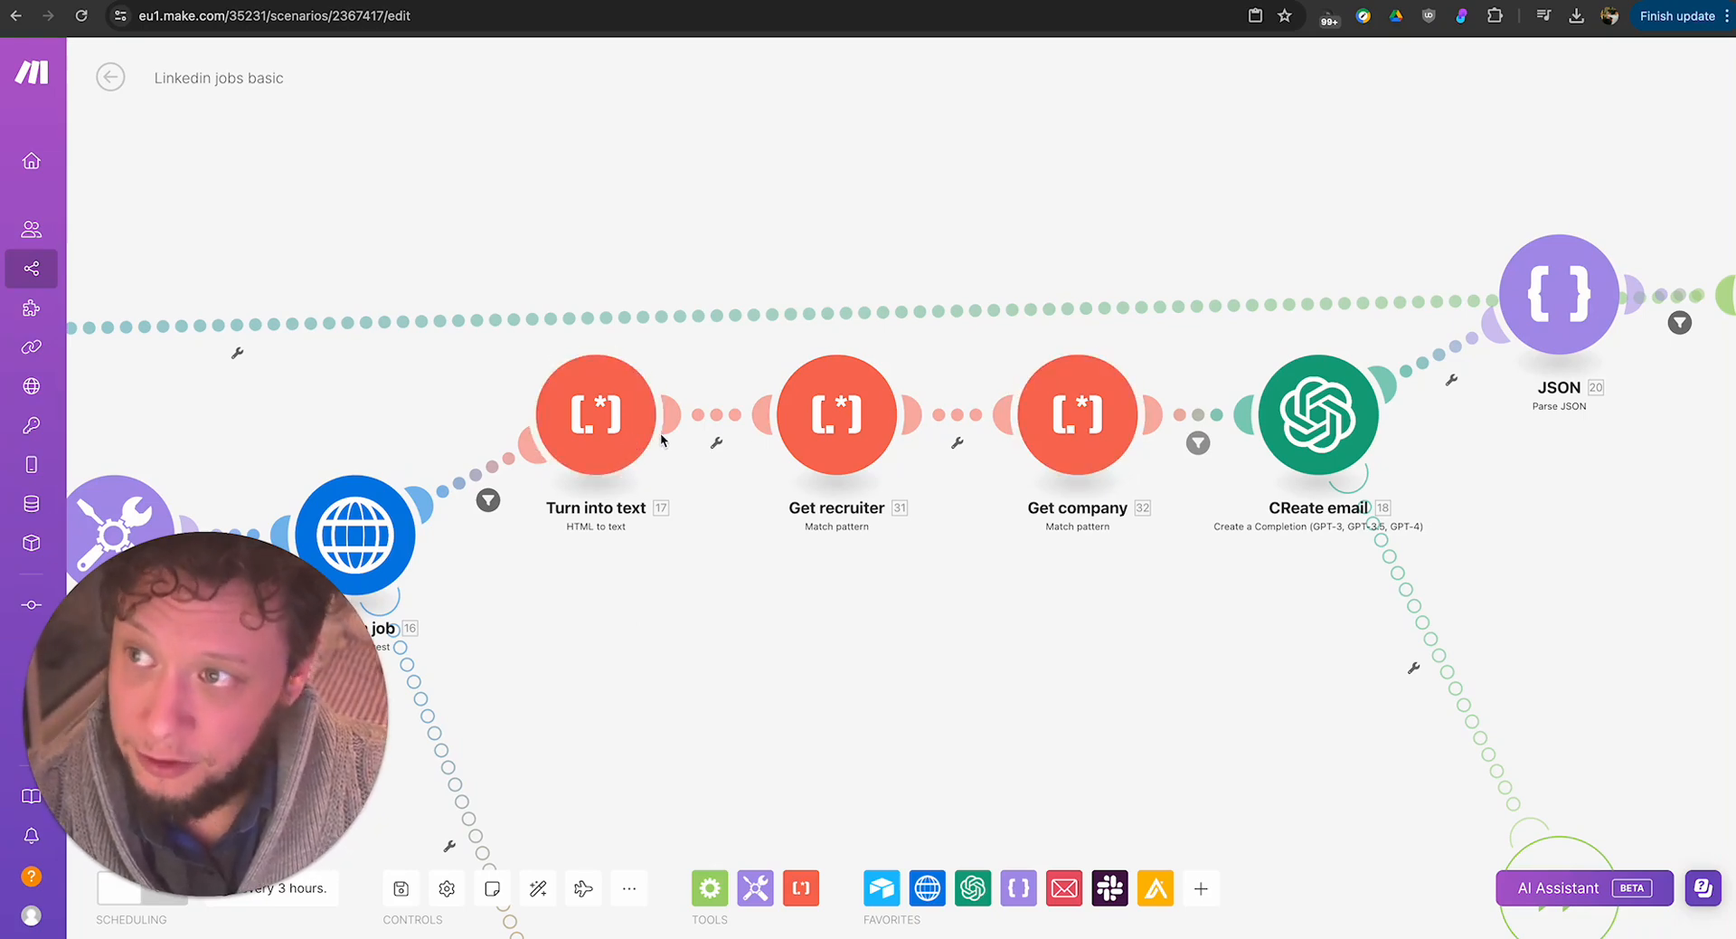
# Check the Data Manager job page on LinkedIn and the campaign table in Airtable, and return to the Make scenario.
pyautogui.click(595, 1)
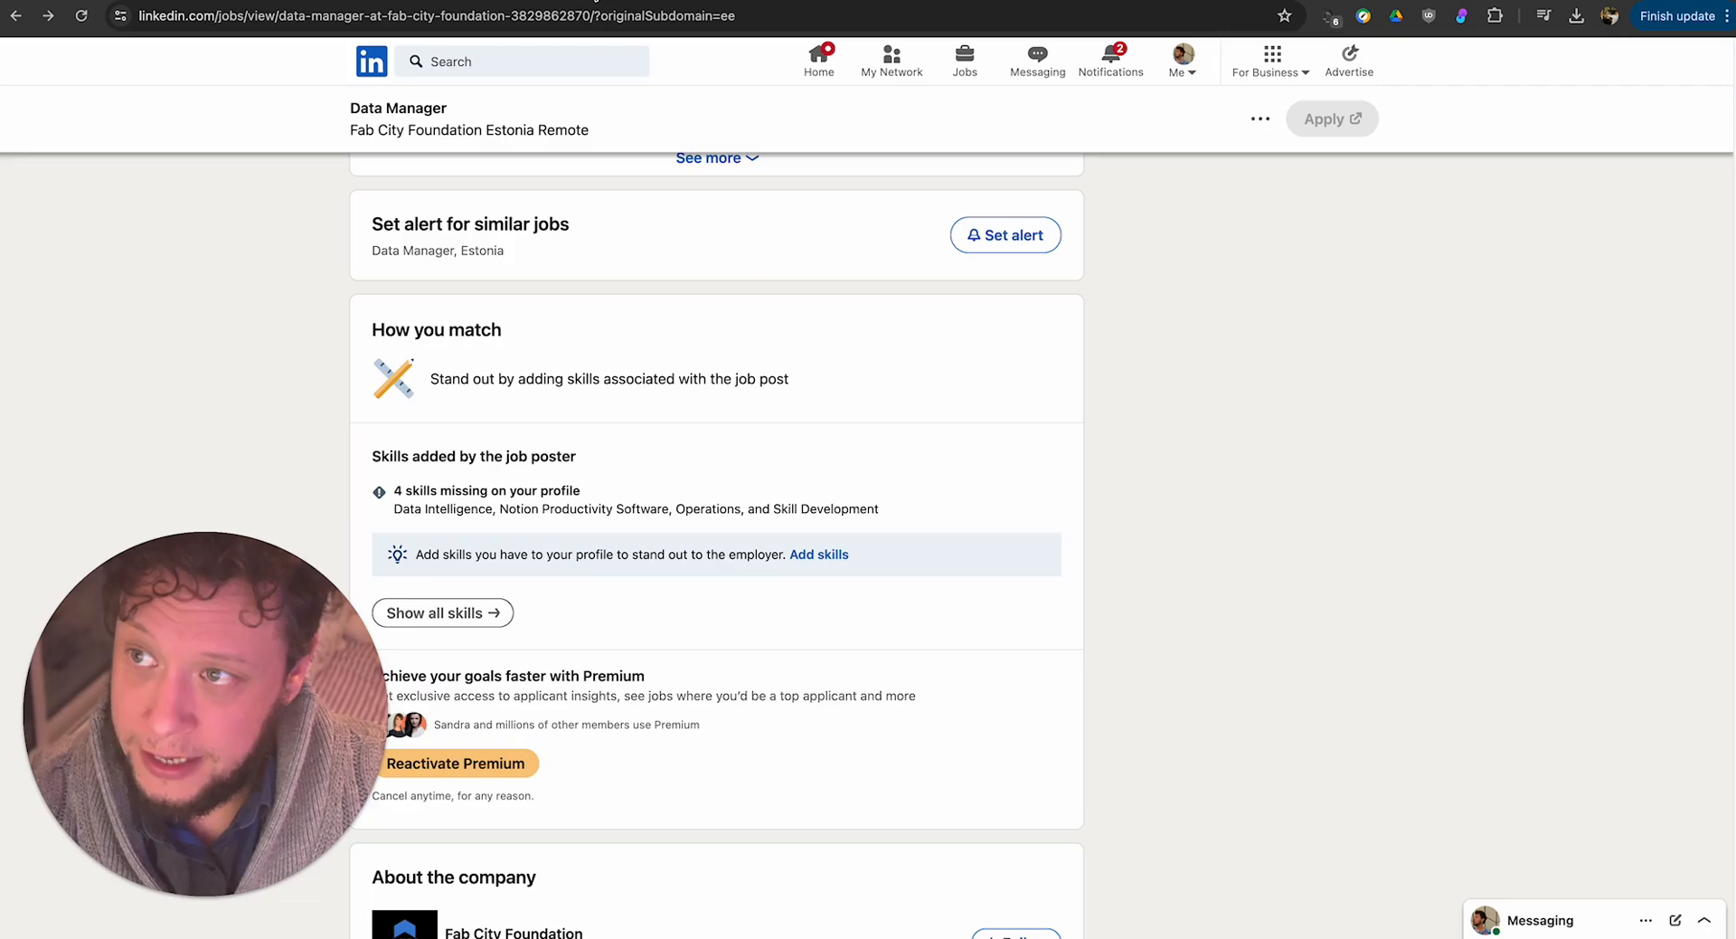
pyautogui.scroll(7, 637, 356)
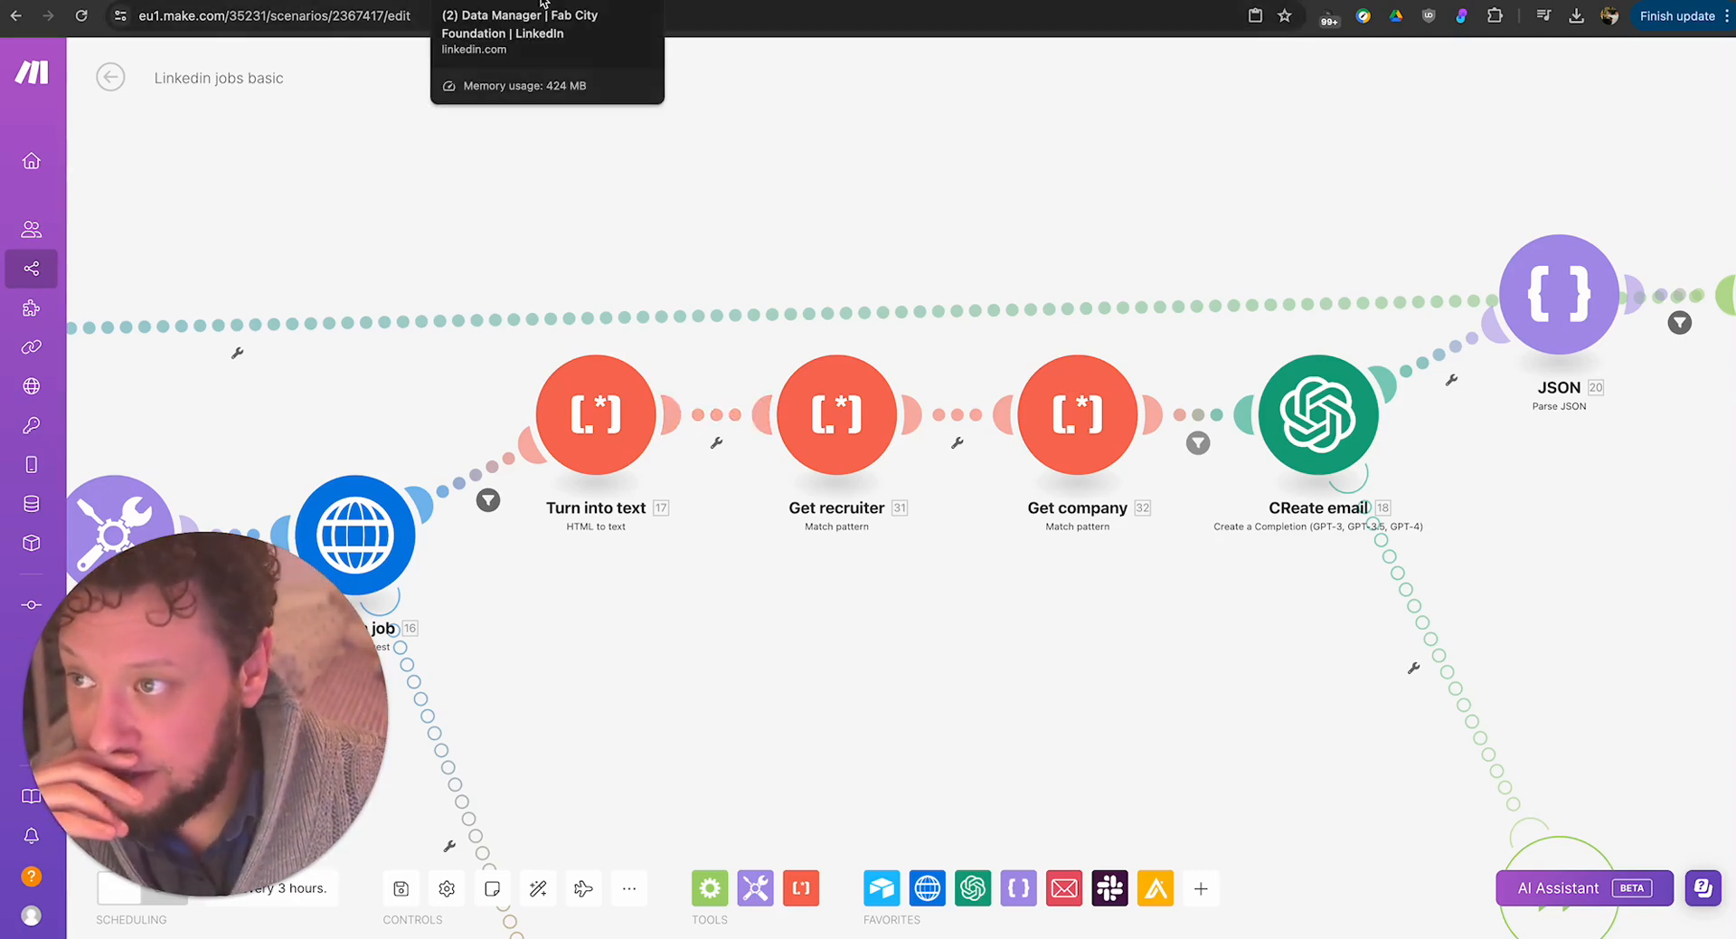
pyautogui.click(543, 3)
pyautogui.hotkey('ctrl', 'Tab')
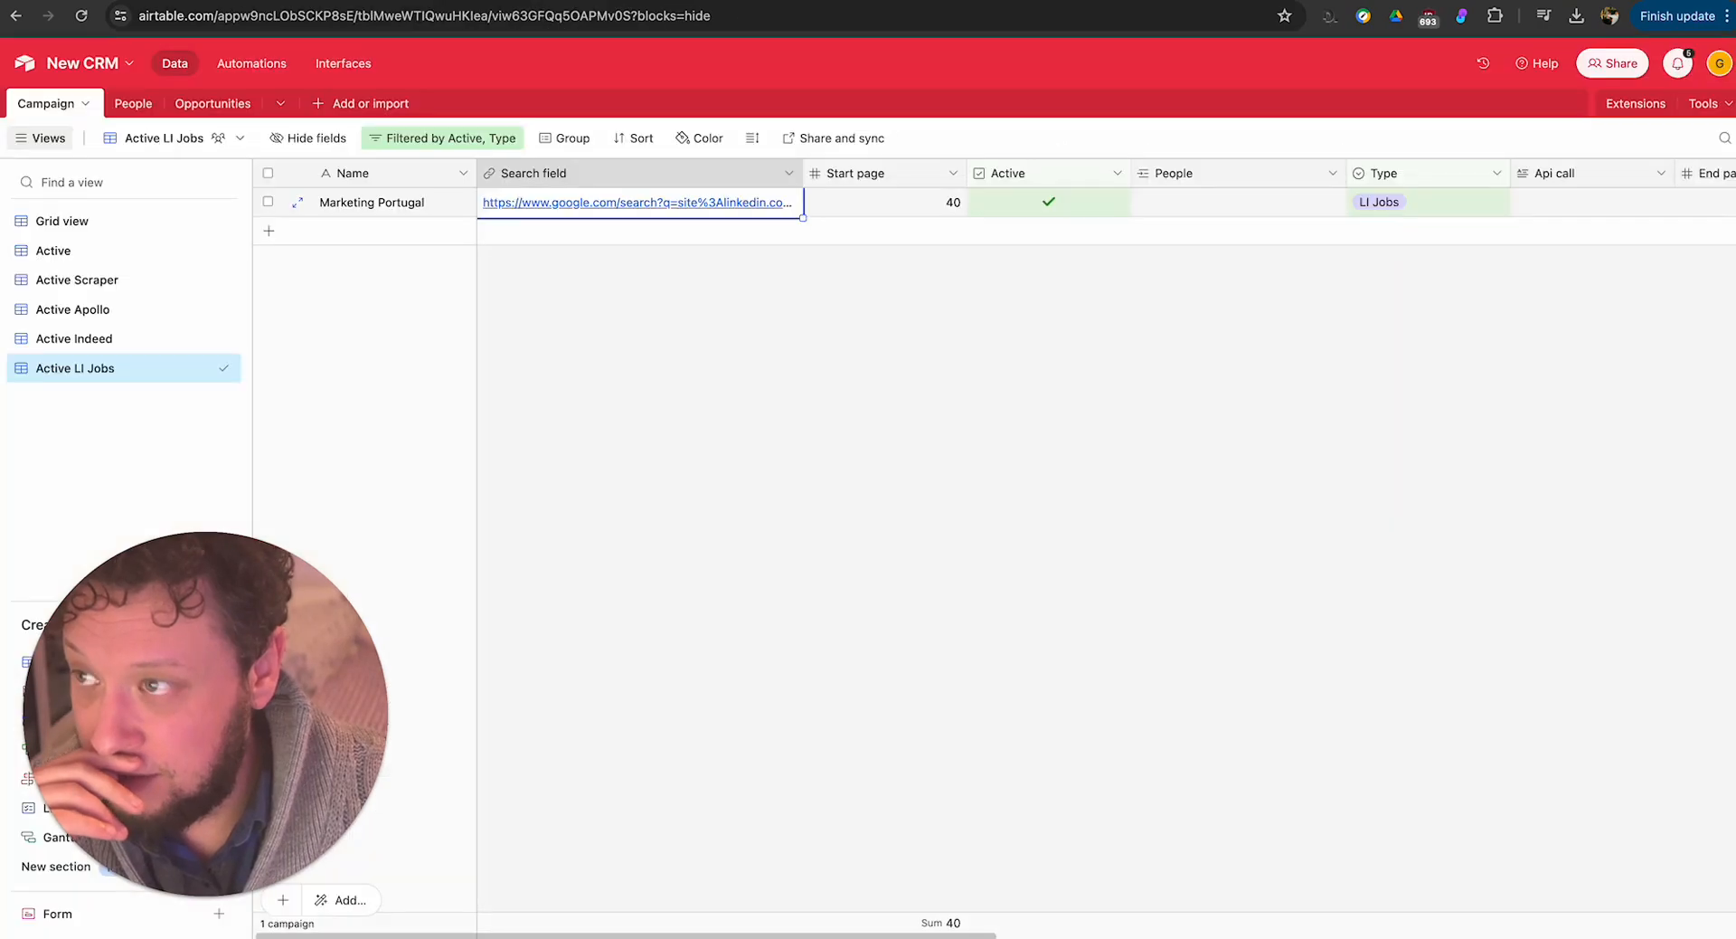
pyautogui.hotkey('ctrl', 'Tab')
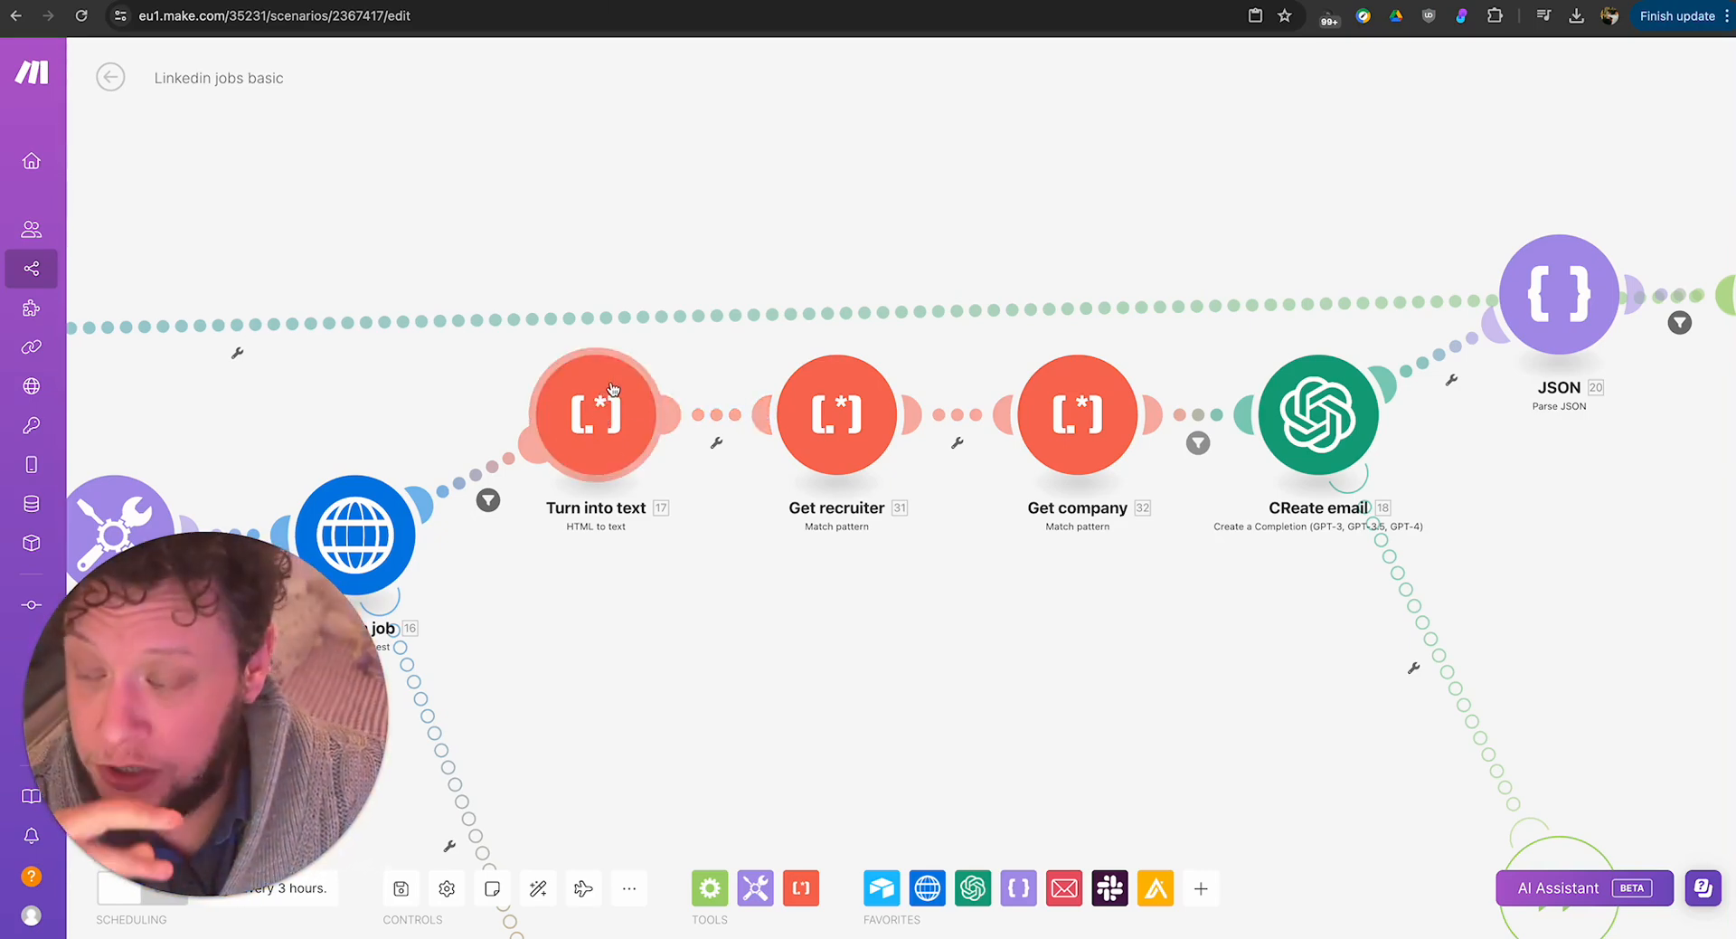
# Open the CReate email module's settings and read the opening of Message 1's prompt about the agency, its skills and the assessment task.
pyautogui.moveTo(843, 691)
pyautogui.mouseDown()
pyautogui.moveTo(994, 680)
pyautogui.moveTo(825, 674)
pyautogui.mouseUp()
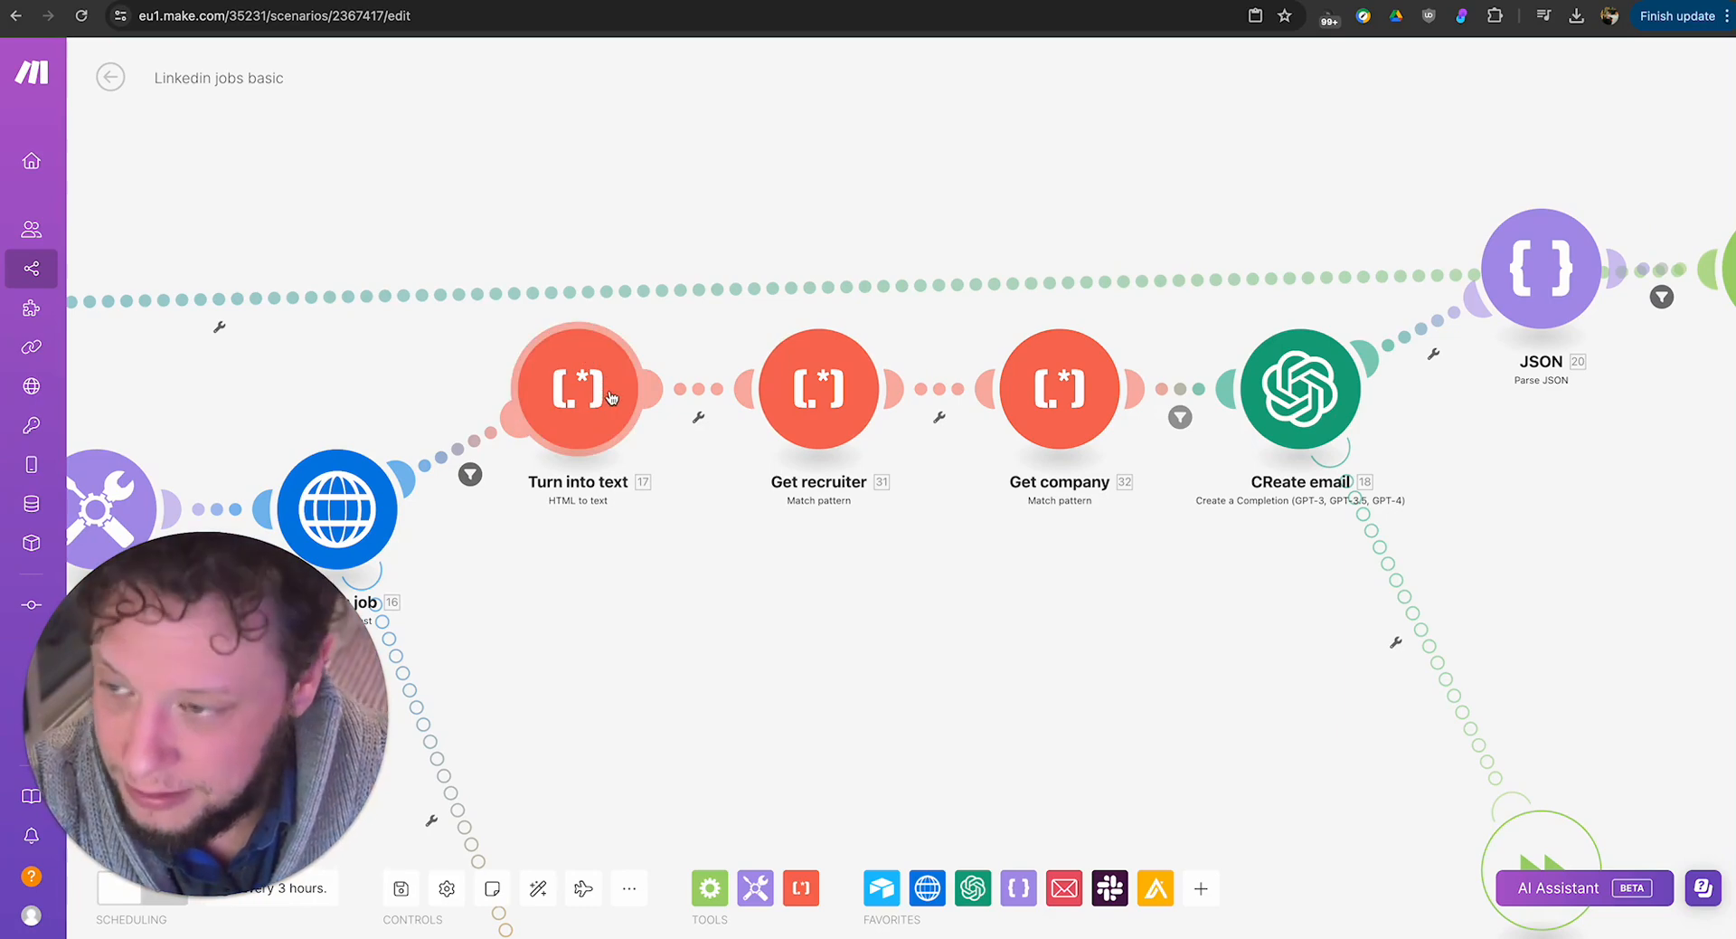
pyautogui.moveTo(1007, 623); pyautogui.dragTo(998, 630)
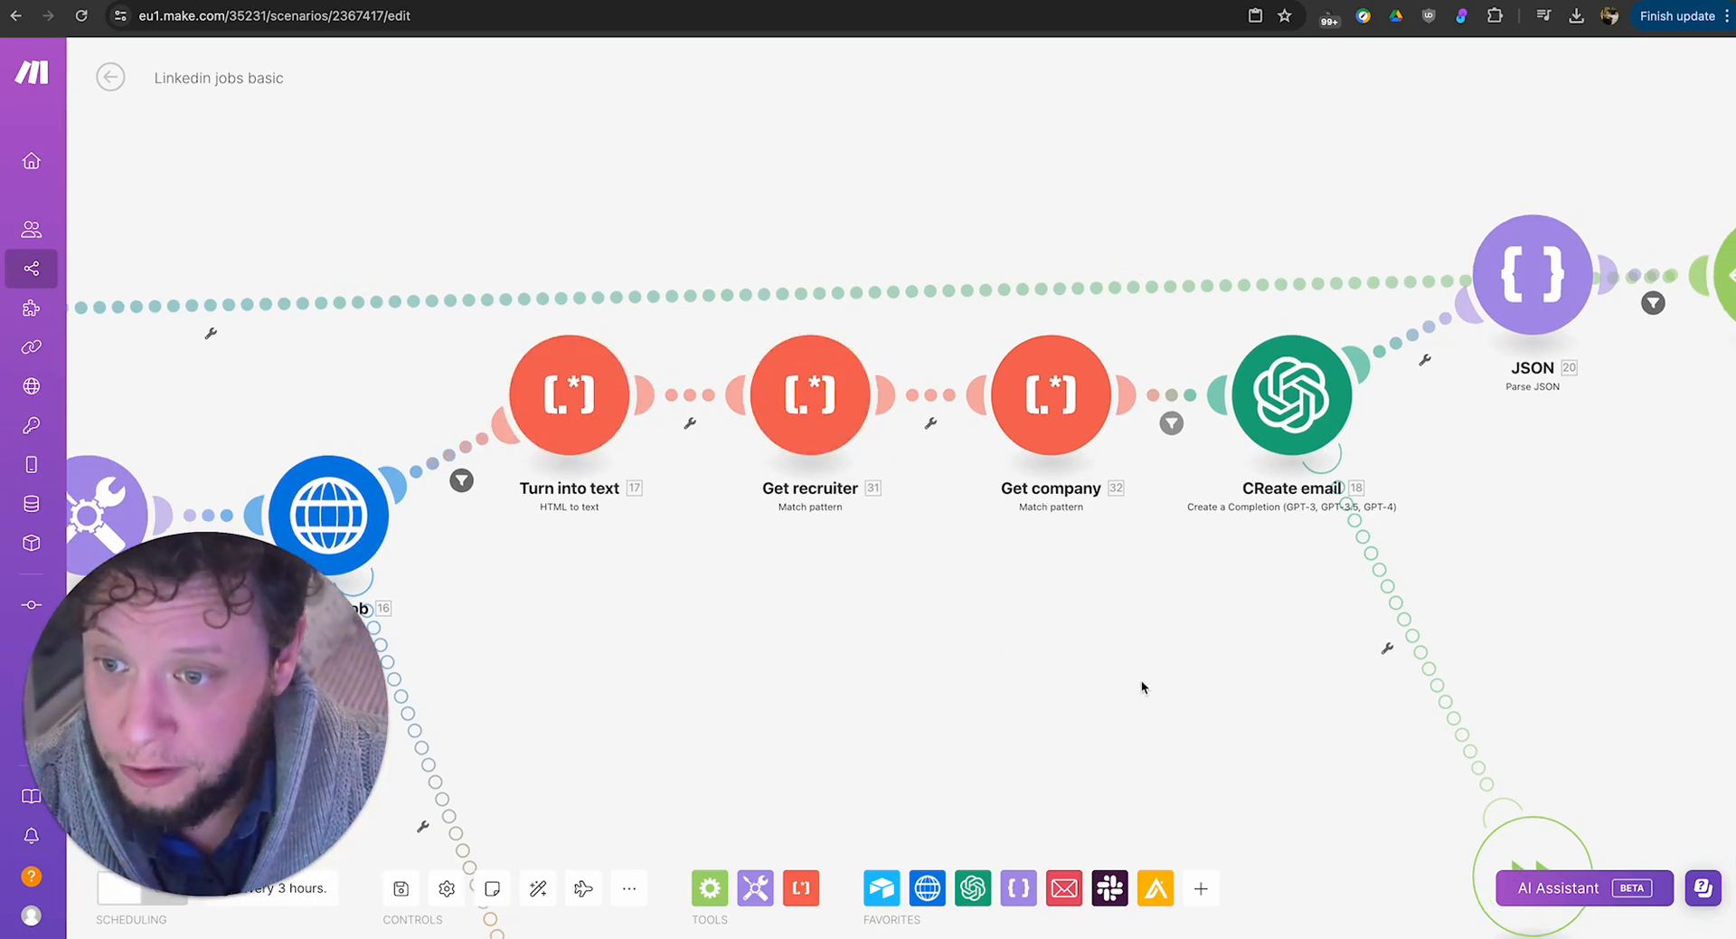
pyautogui.moveTo(1141, 680); pyautogui.dragTo(852, 691)
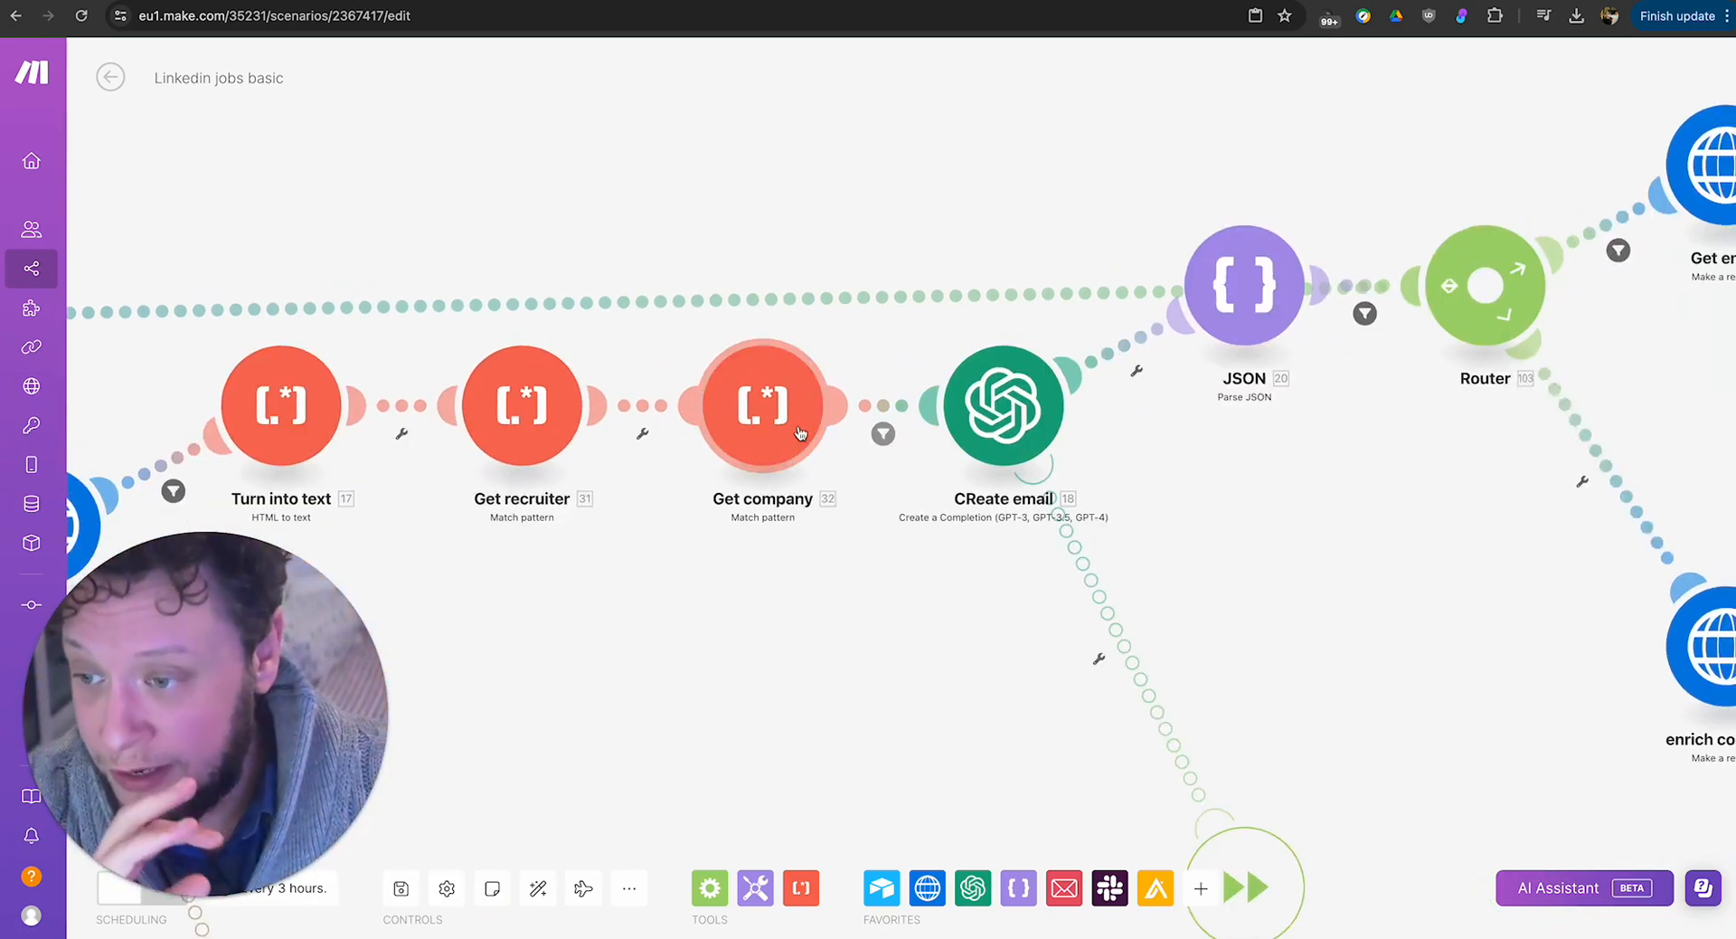
pyautogui.moveTo(958, 668); pyautogui.dragTo(868, 691)
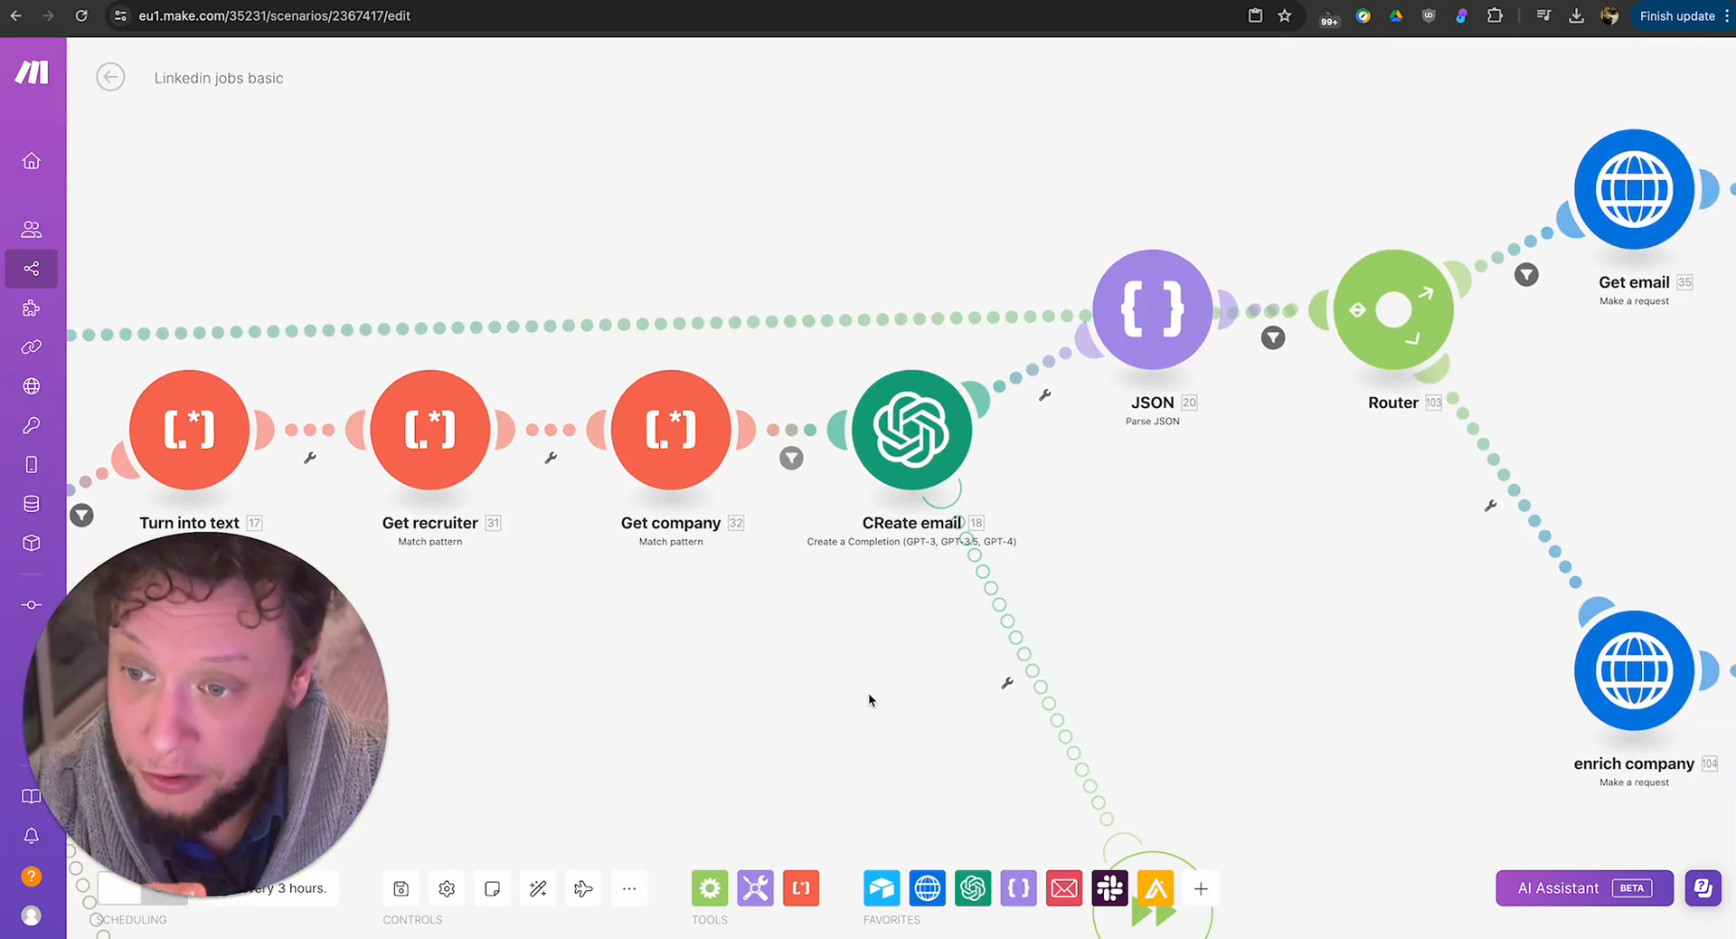
pyautogui.click(908, 441)
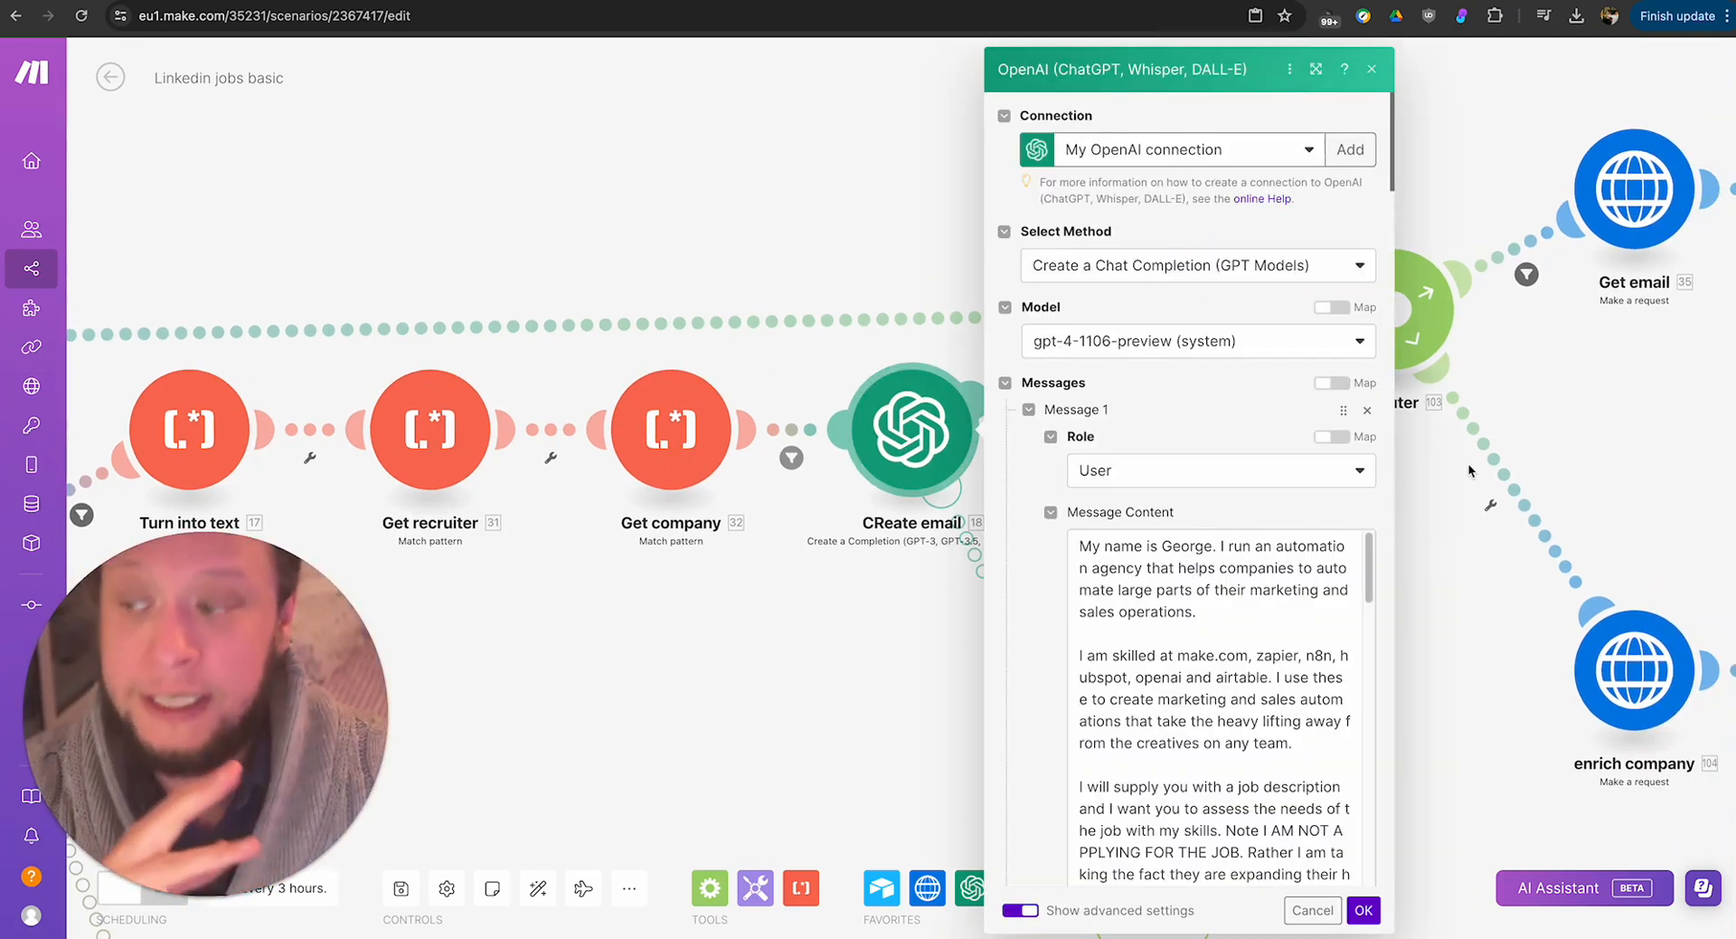
pyautogui.scroll(-3, 1202, 466)
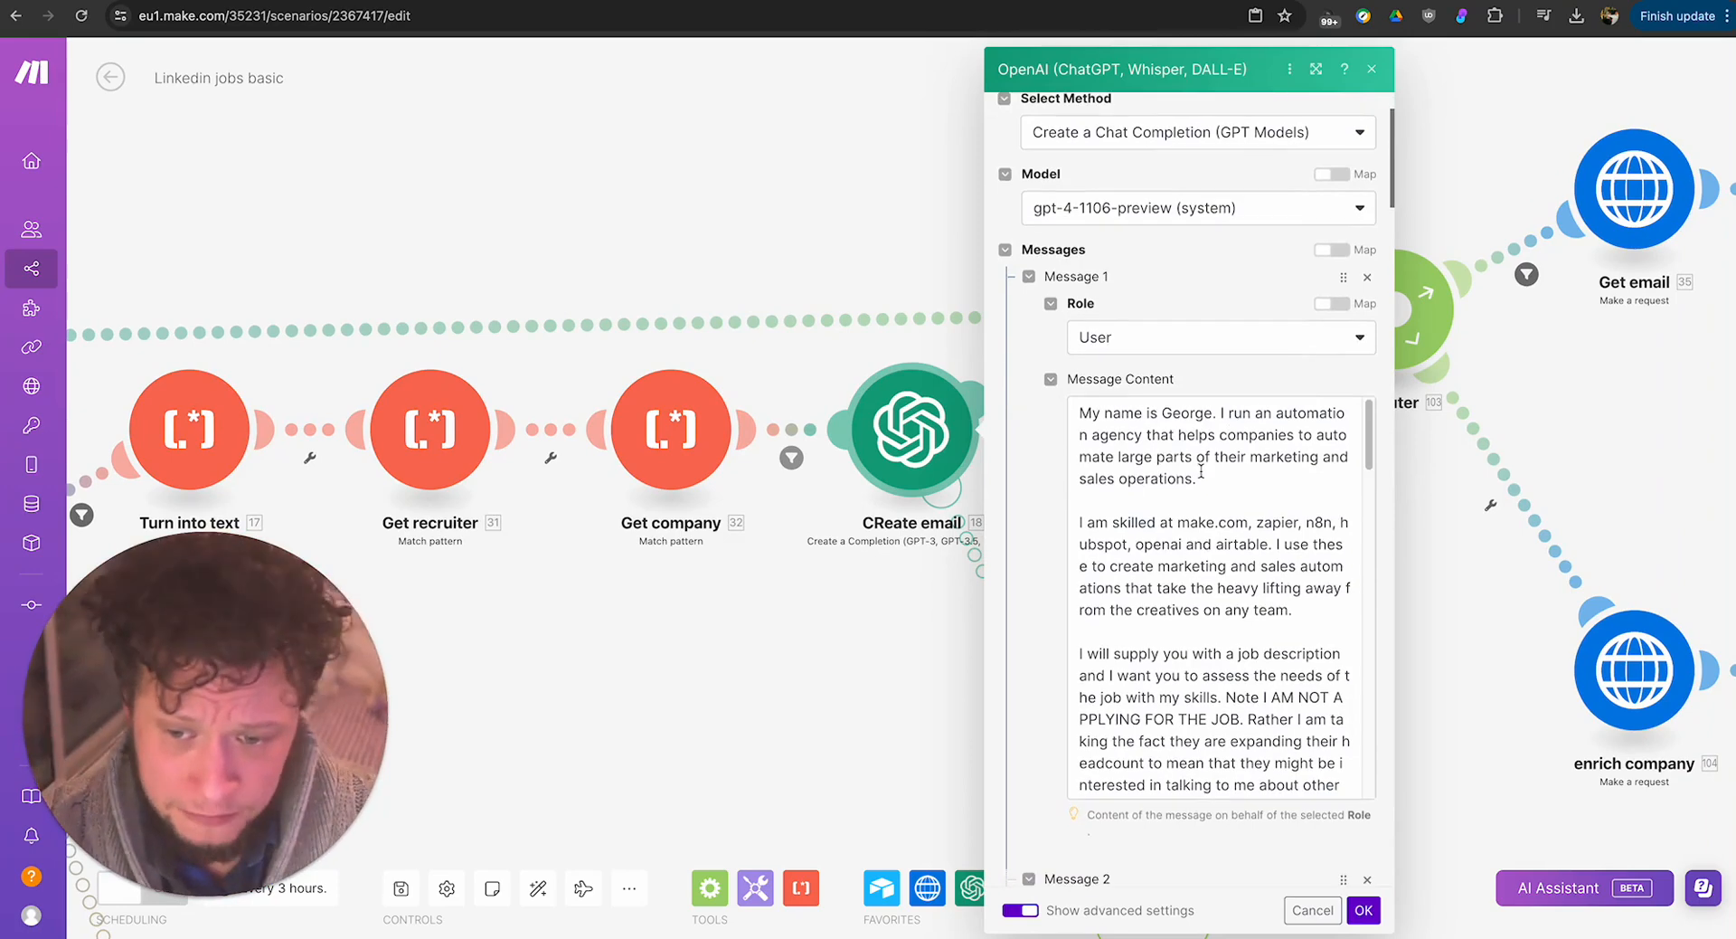
pyautogui.scroll(-1, 1198, 471)
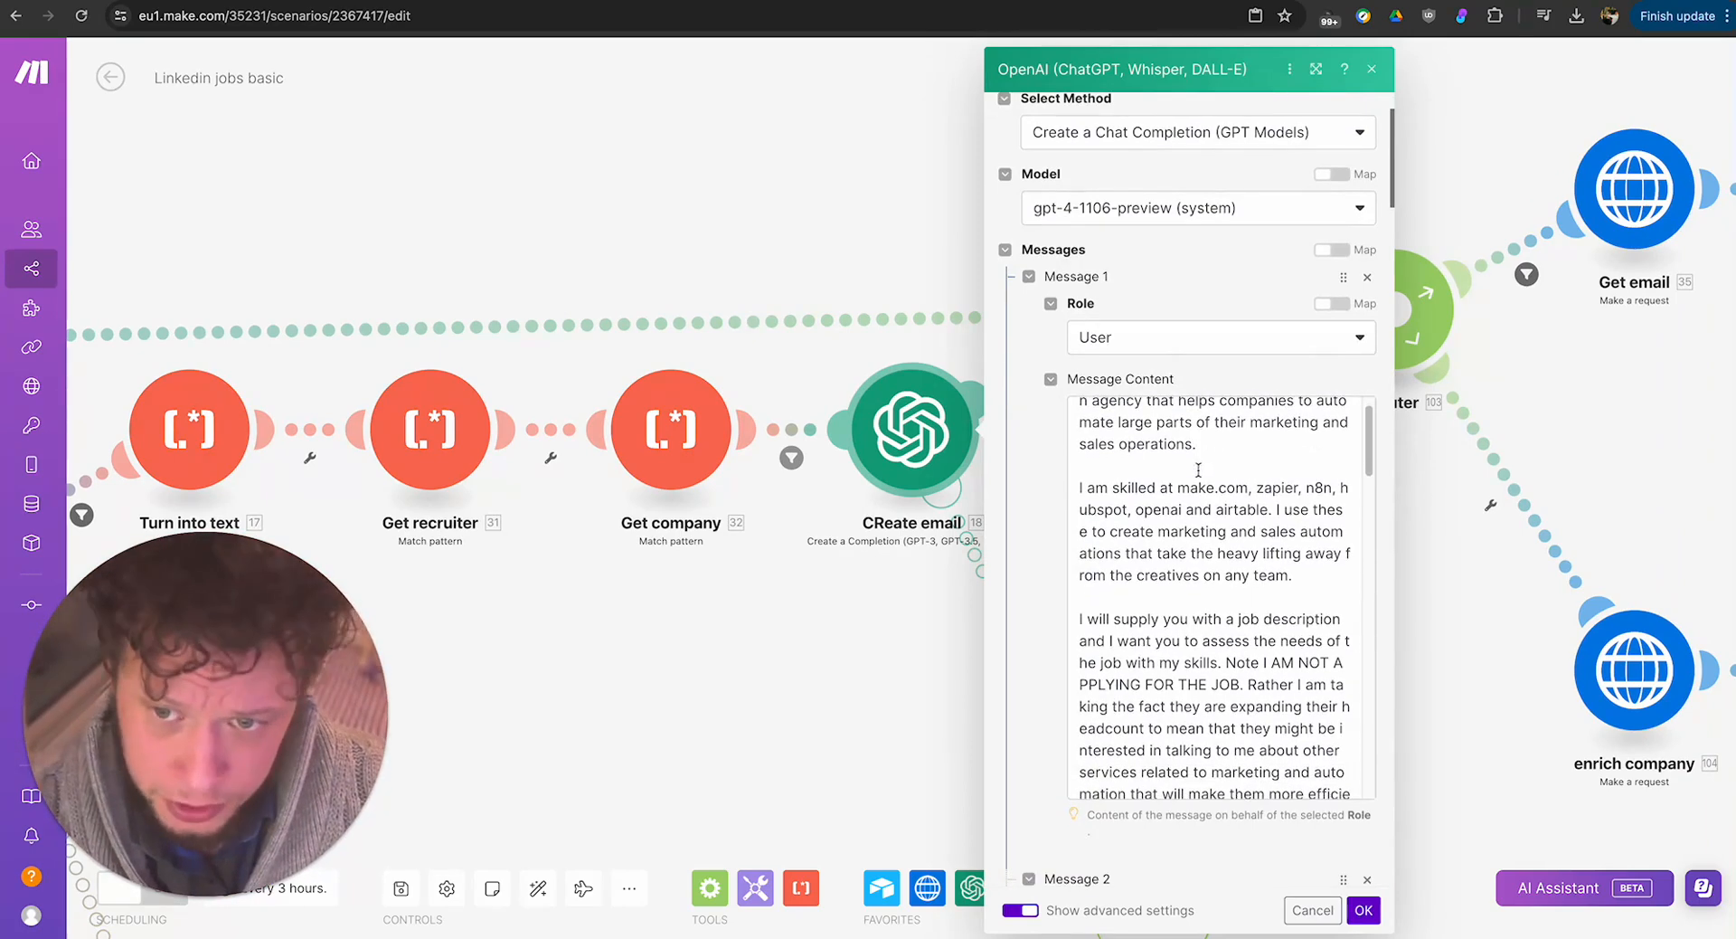
pyautogui.scroll(-6, 1198, 469)
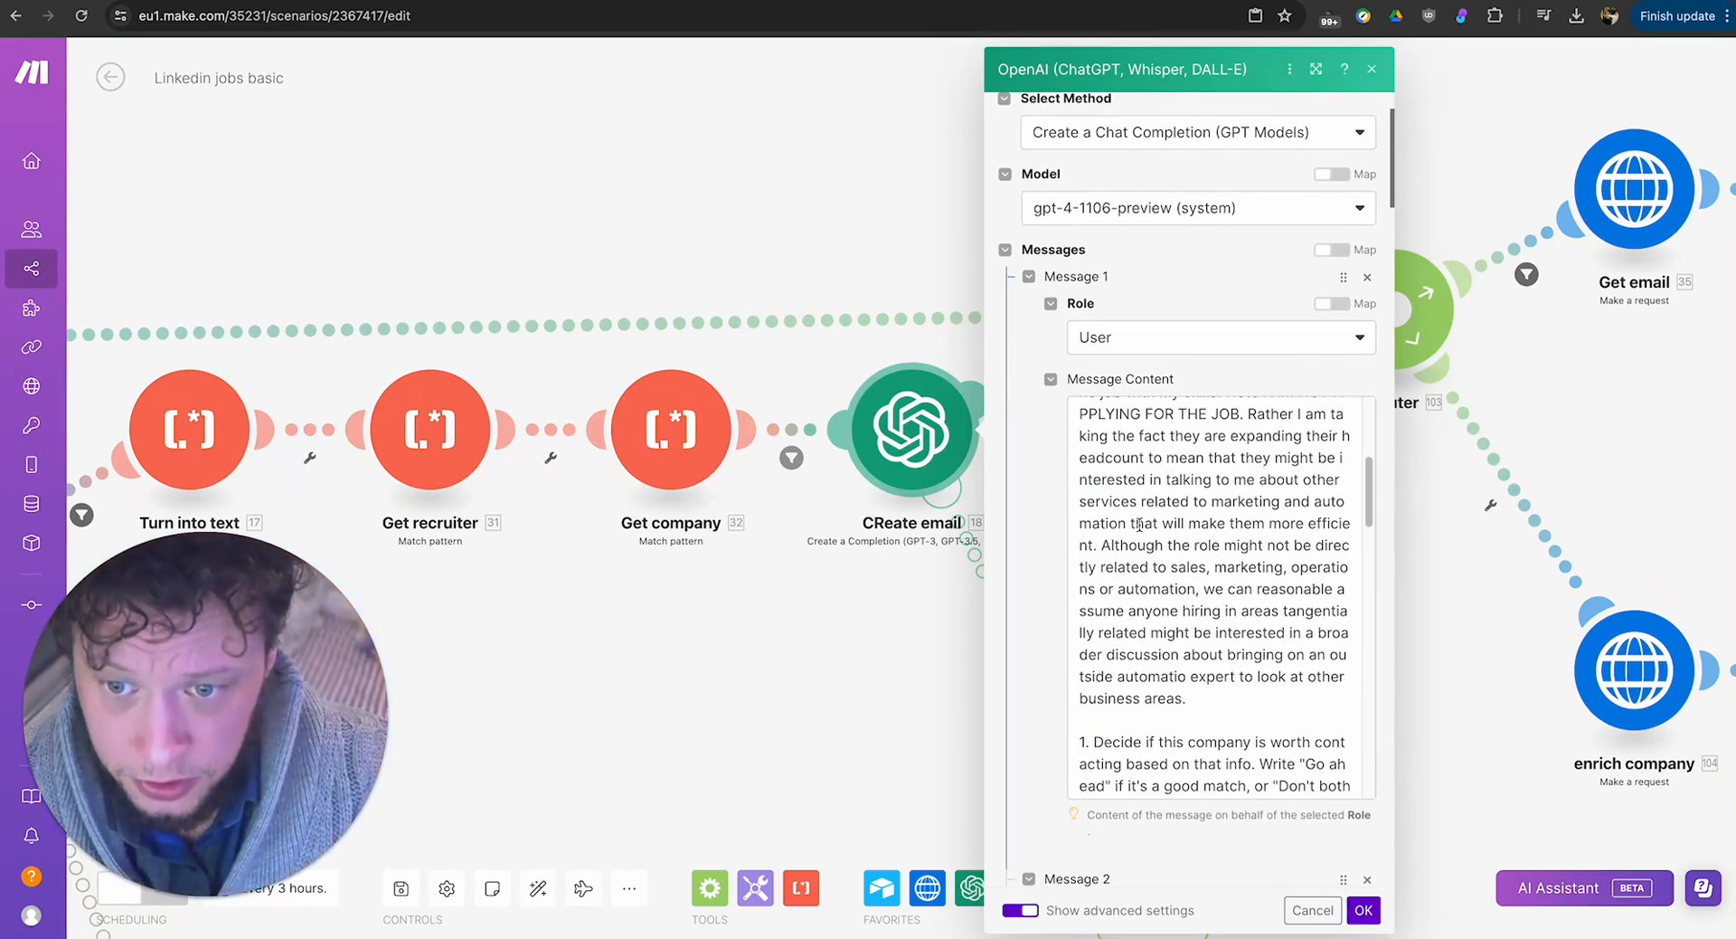
# Review the prompt's passage on tangentially related hiring and instruction 1 on answering "Go ahead" or "Don't bother".
pyautogui.moveTo(1216, 610); pyautogui.dragTo(1304, 698)
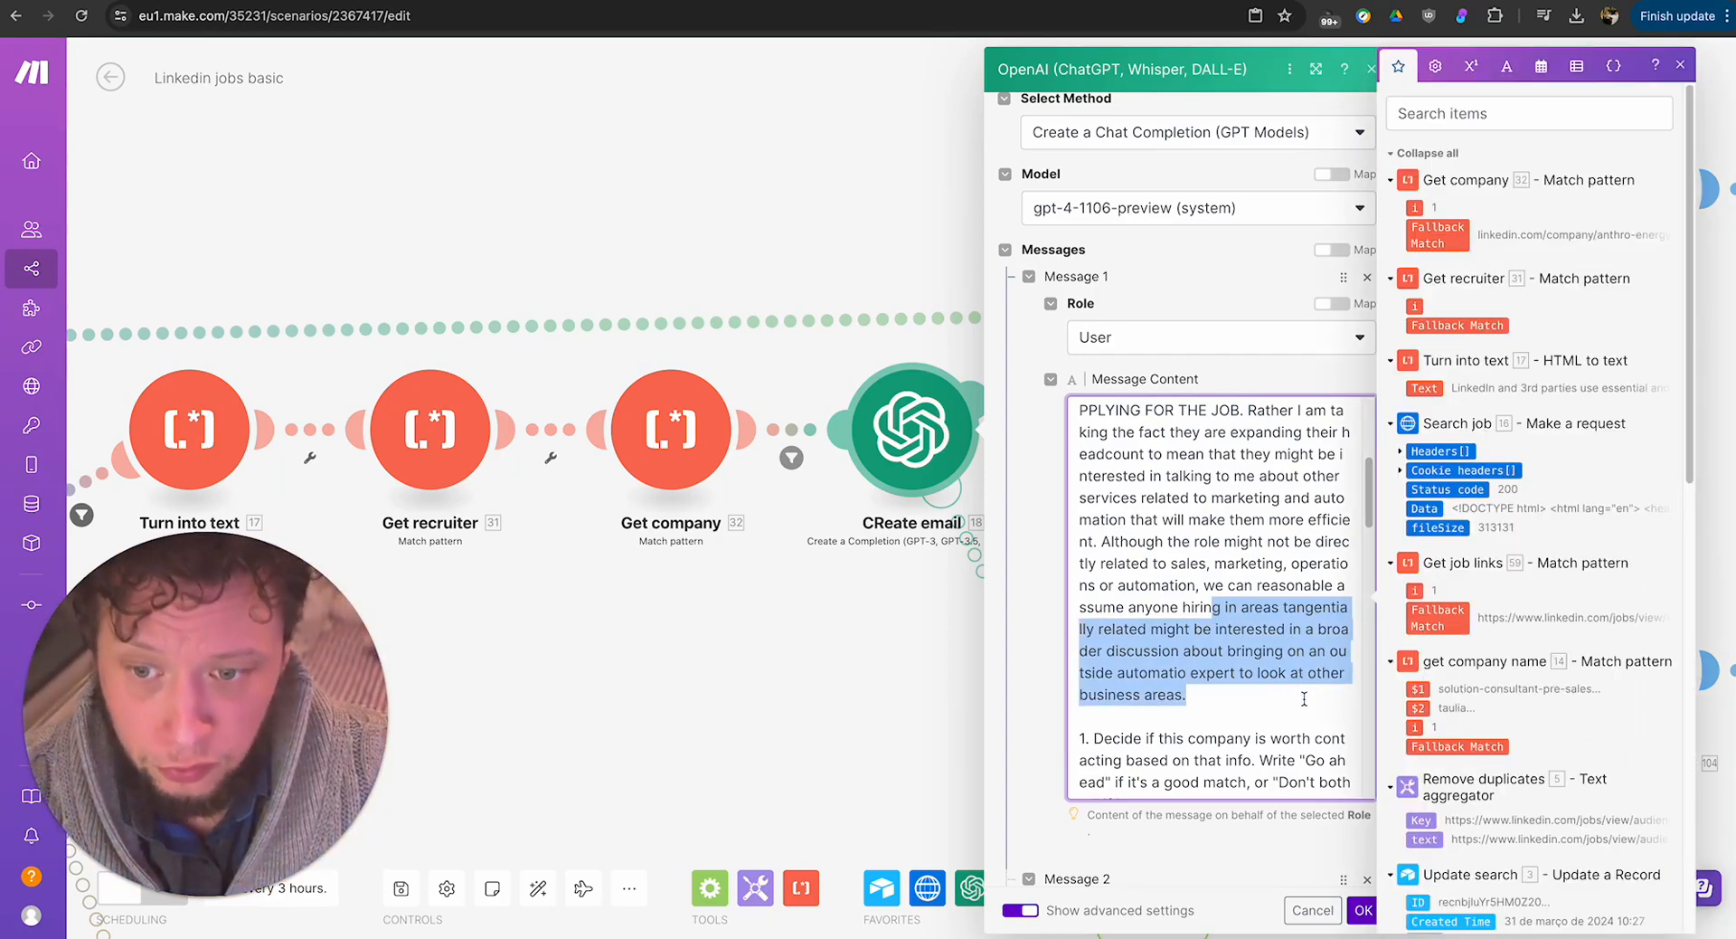
pyautogui.scroll(-10, 1294, 687)
pyautogui.scroll(7, 1275, 674)
pyautogui.scroll(-1, 1260, 663)
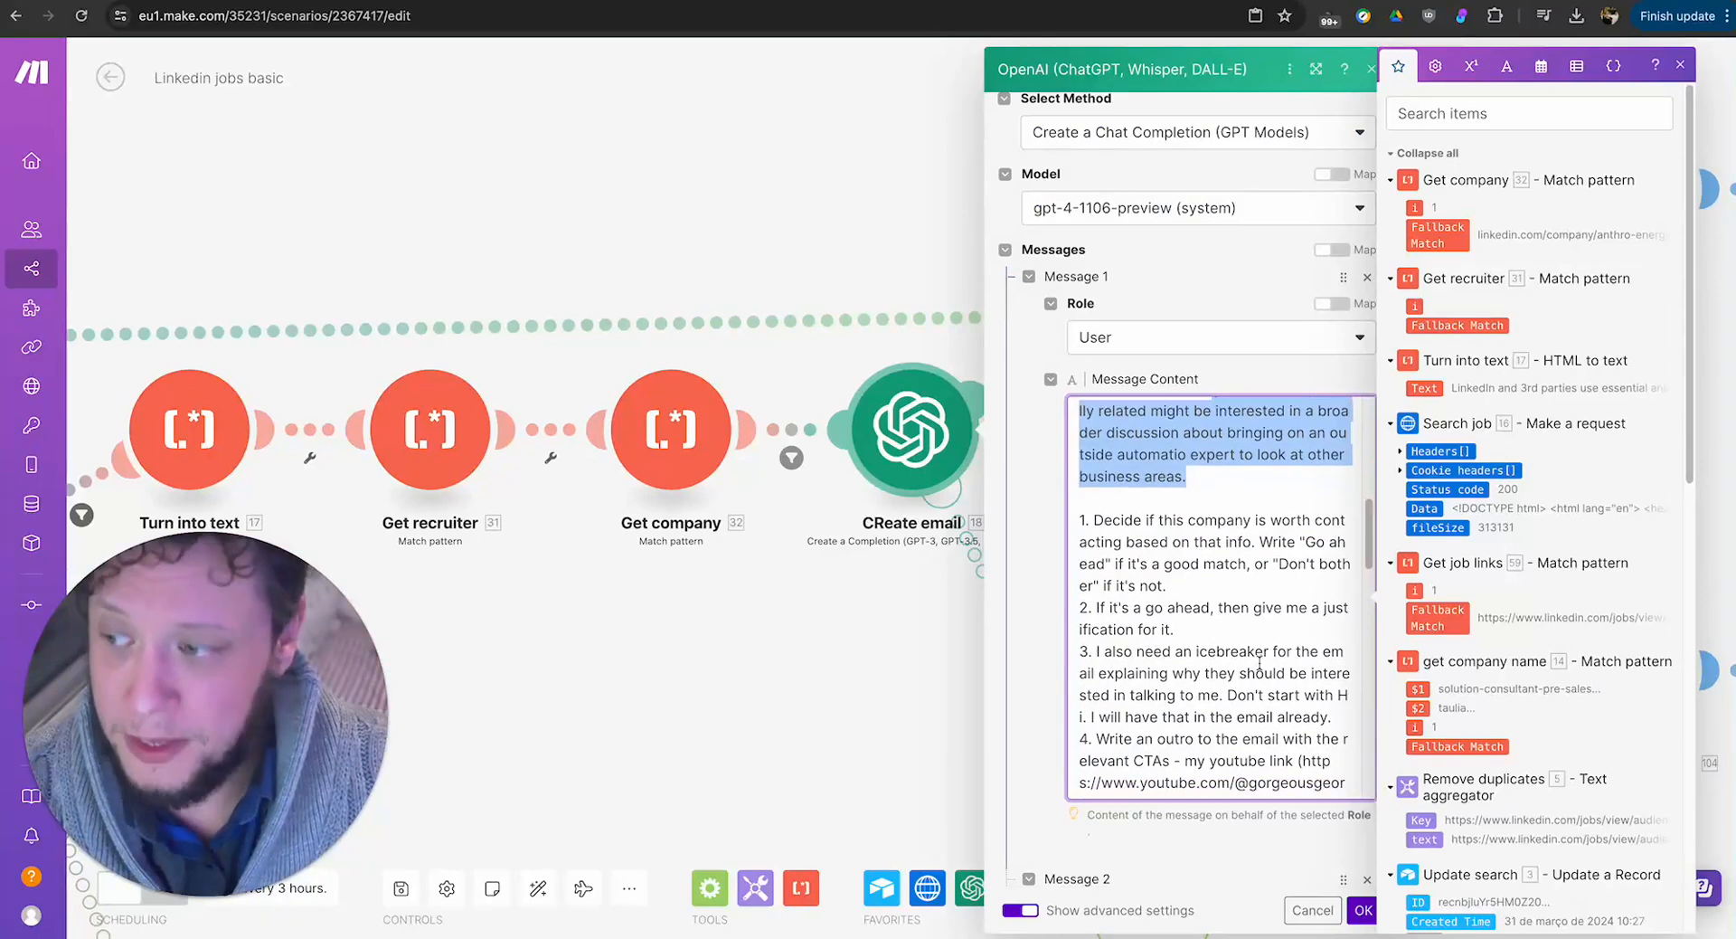
pyautogui.doubleClick(1178, 563)
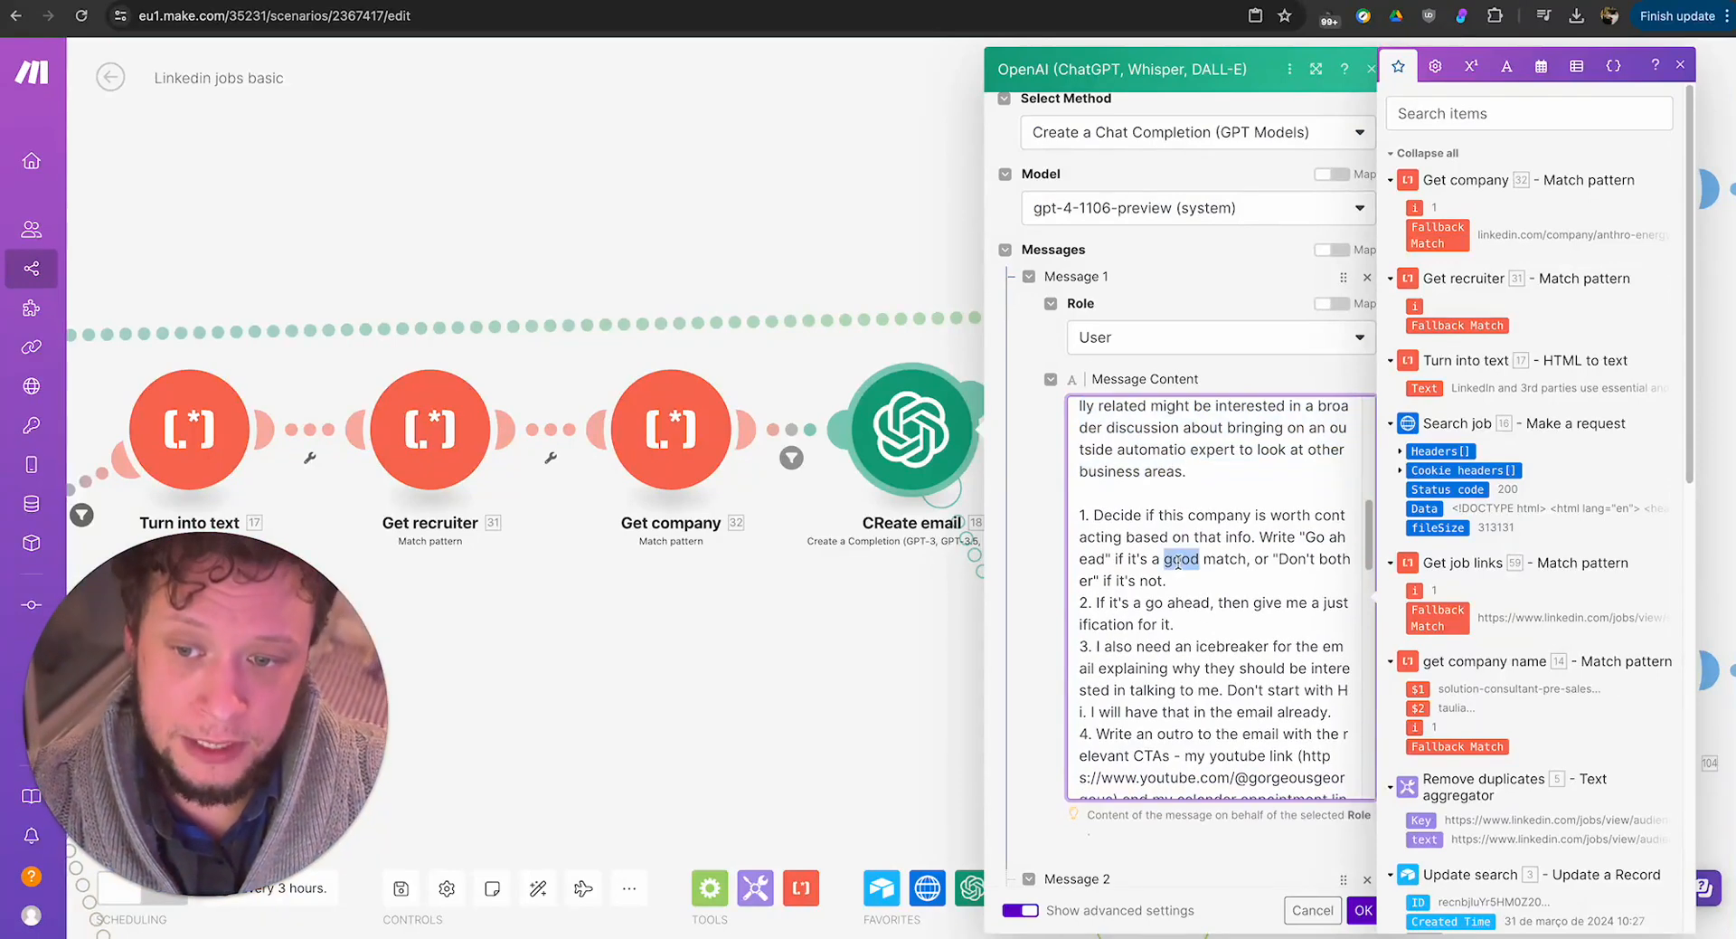
pyautogui.click(1134, 553)
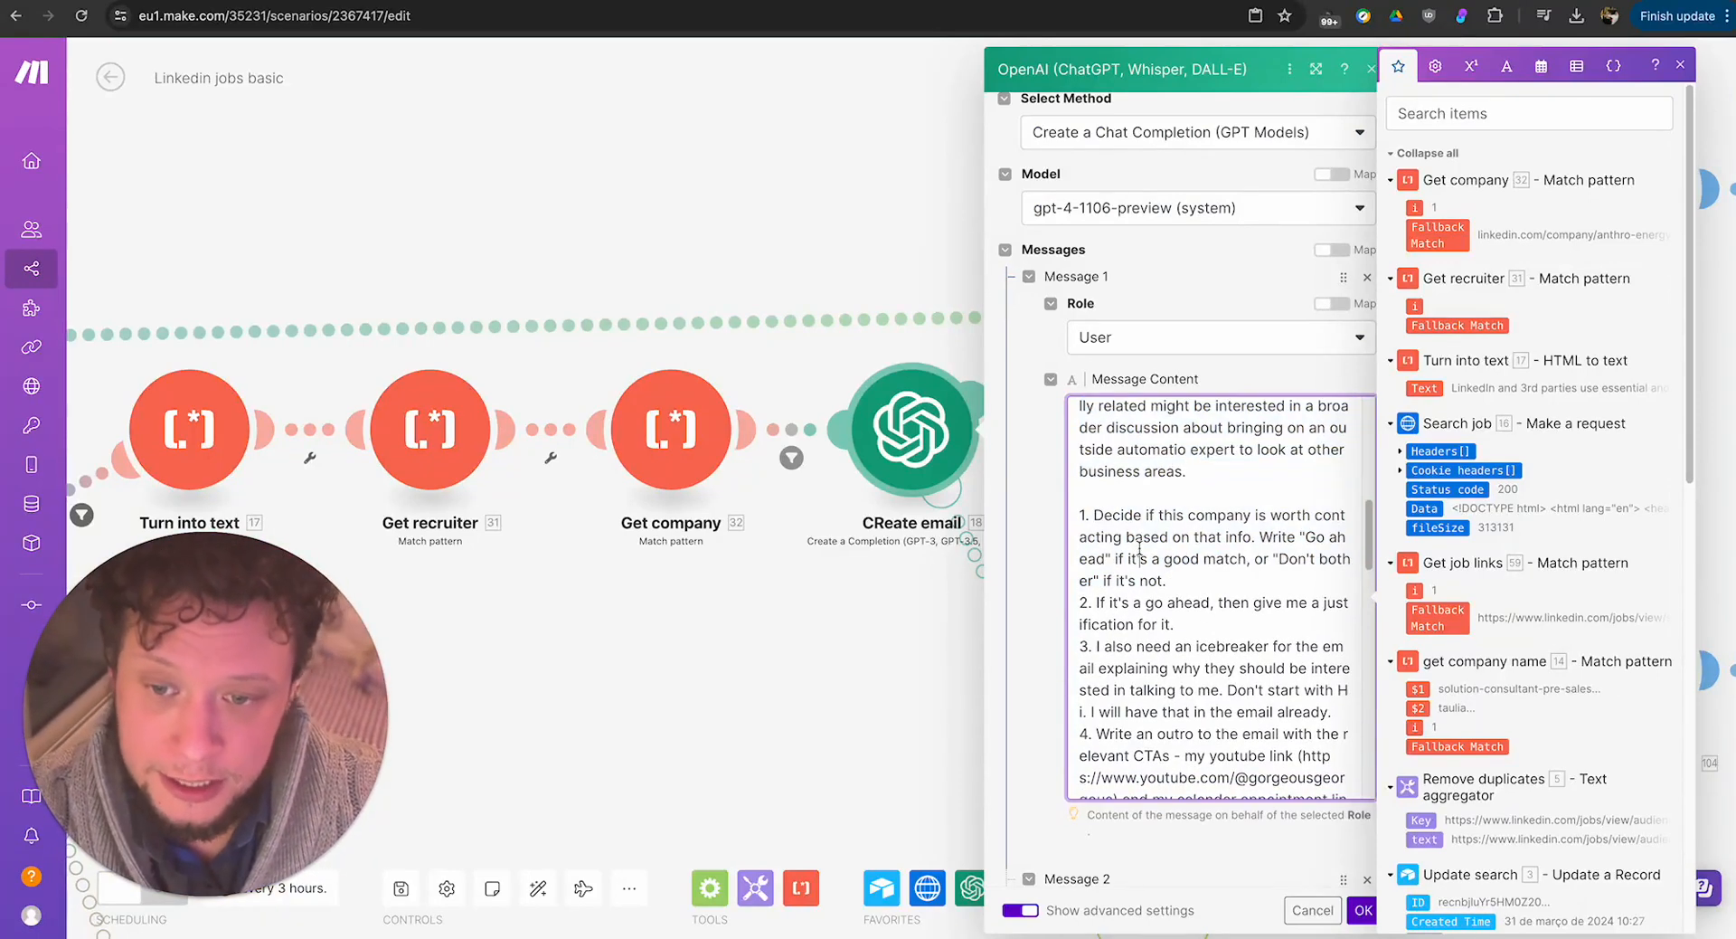
pyautogui.scroll(-1, 1137, 543)
pyautogui.tripleClick(1144, 533)
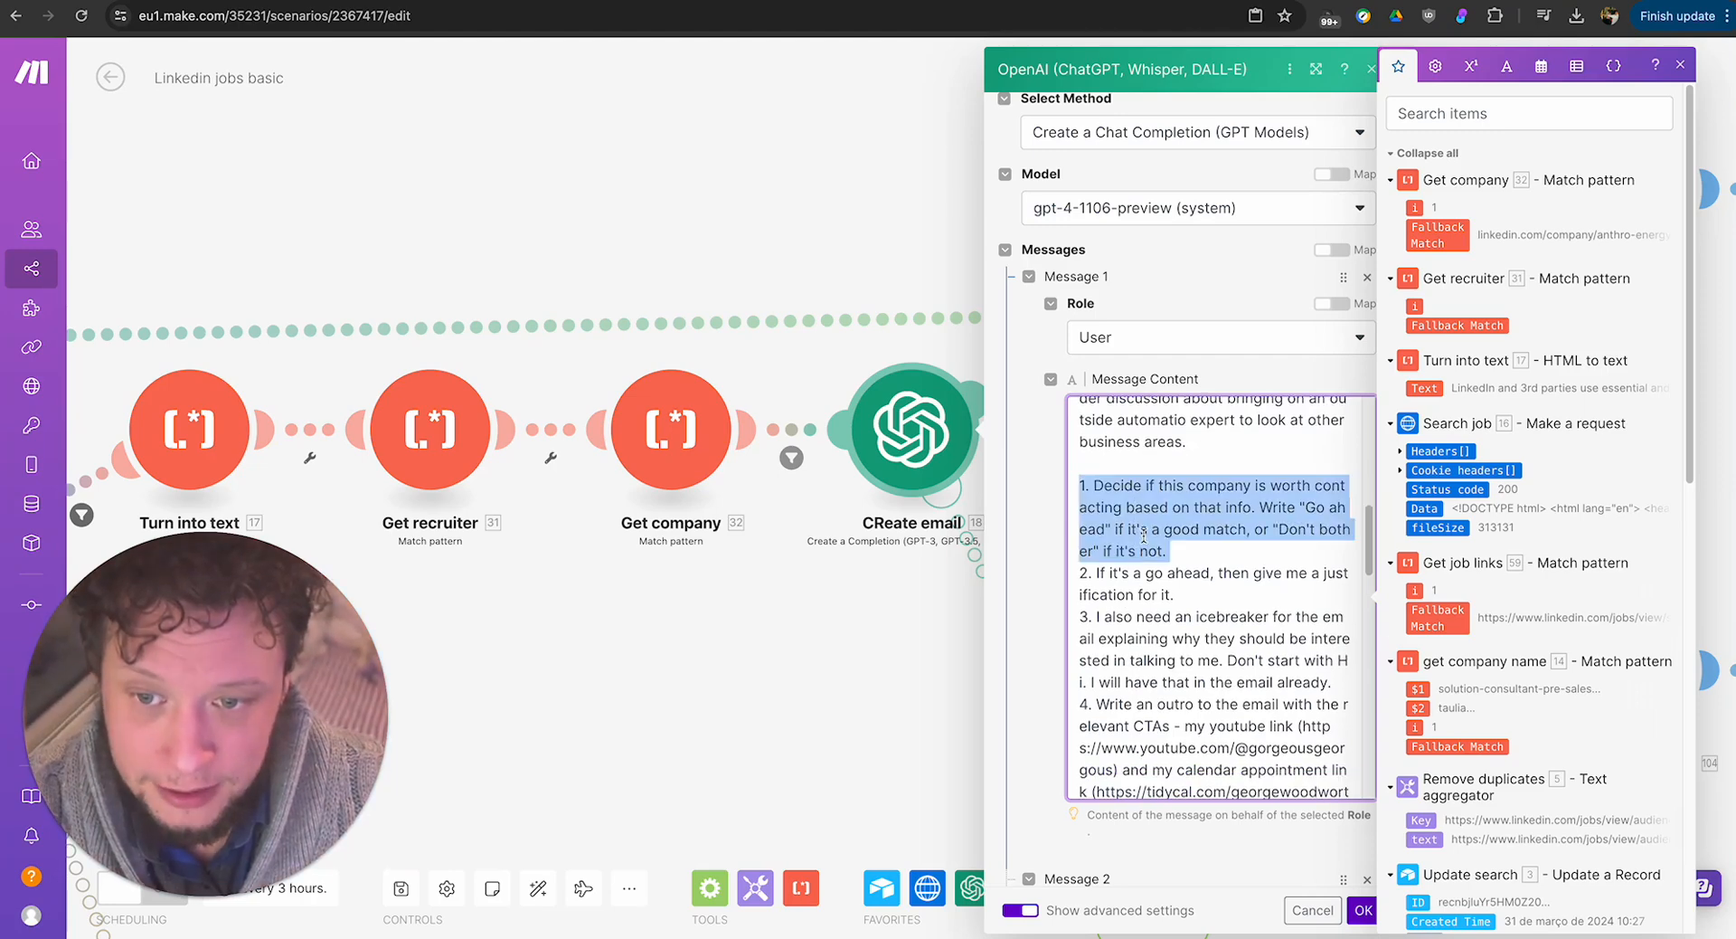
pyautogui.click(1141, 532)
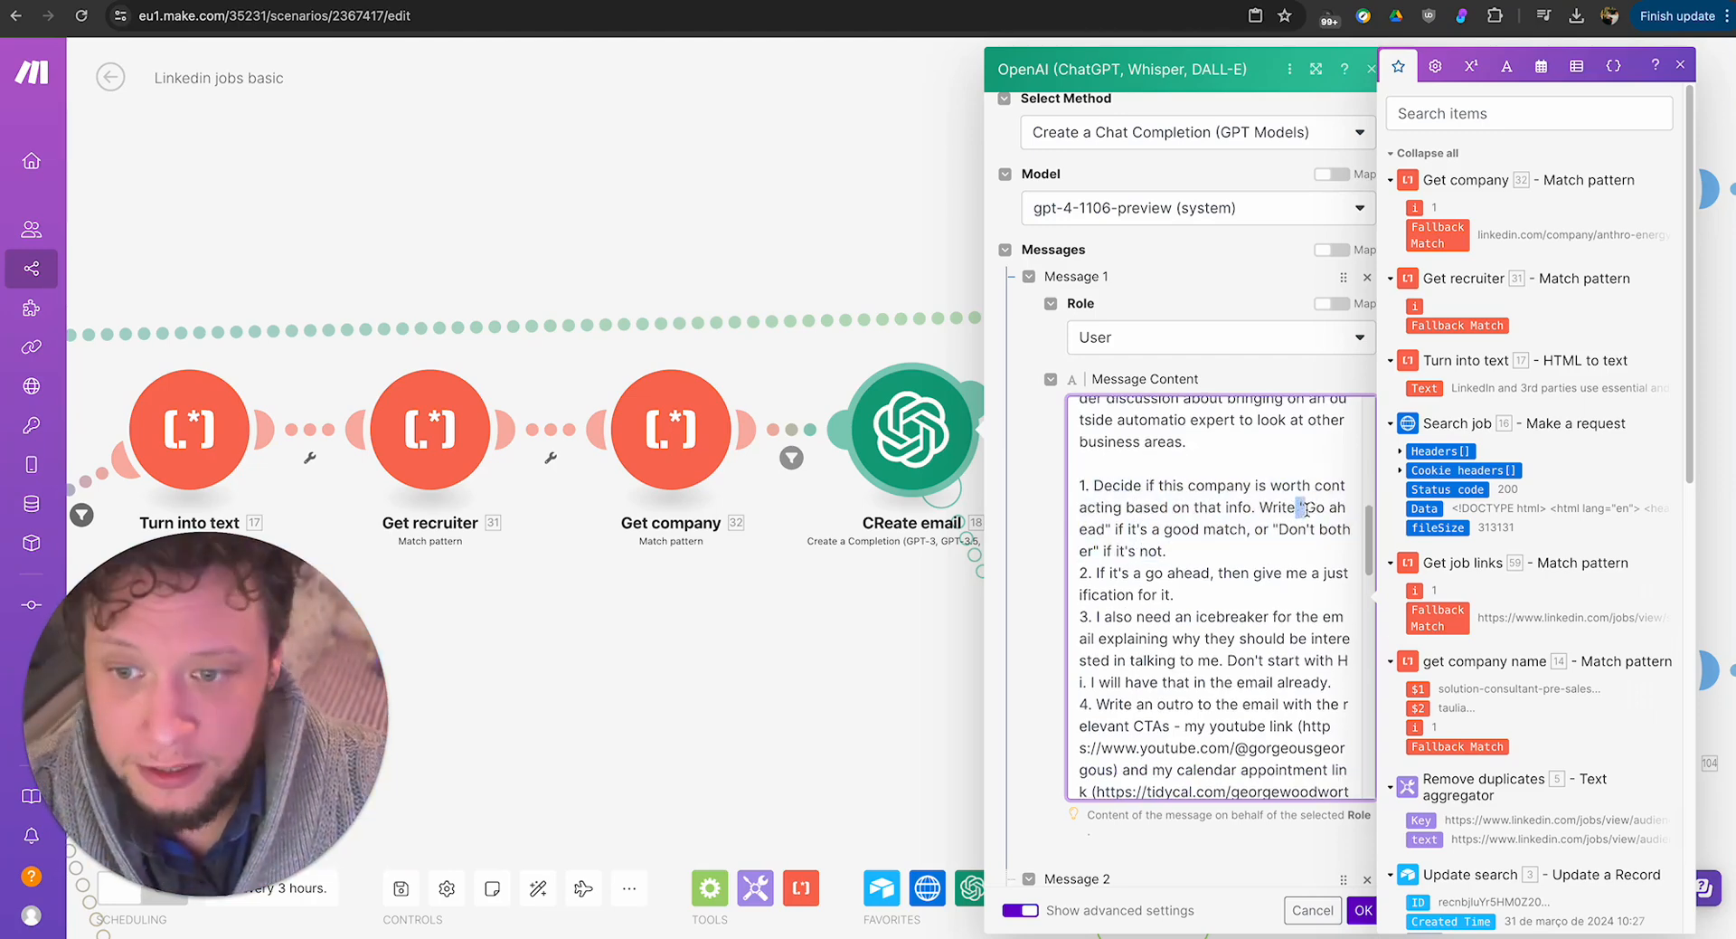
# Examine the prompt's instructions 3 and 4 for the email's icebreaker and its outro with the calls to action.
pyautogui.scroll(-6, 1167, 533)
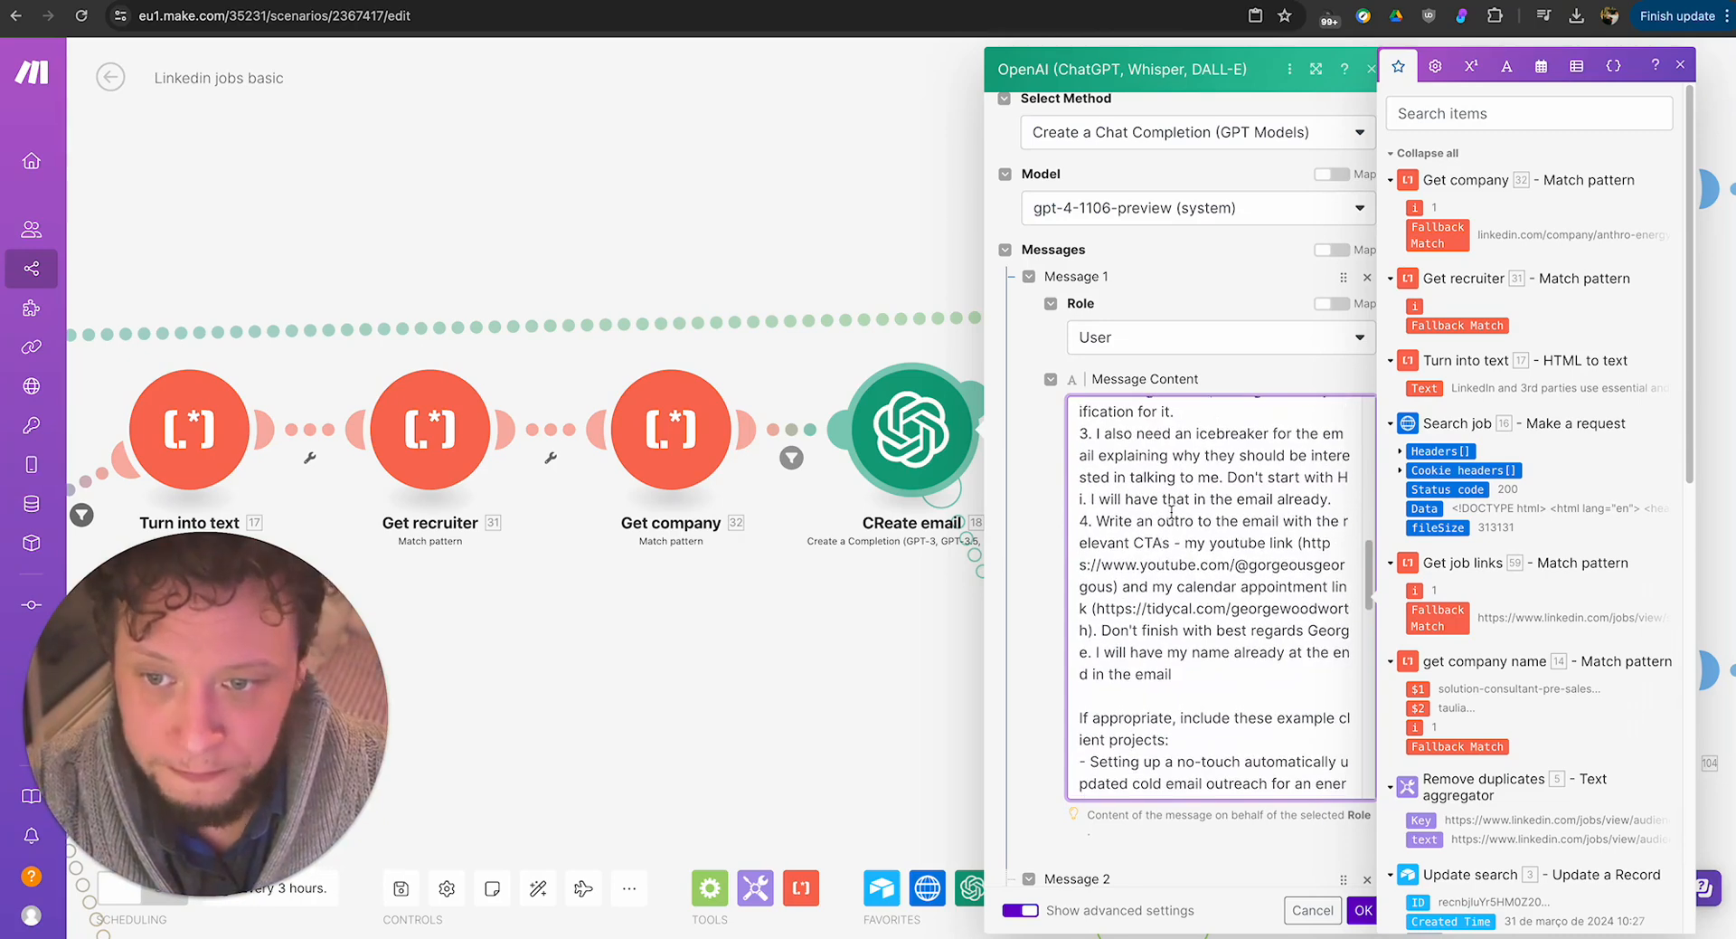
pyautogui.scroll(1, 1169, 511)
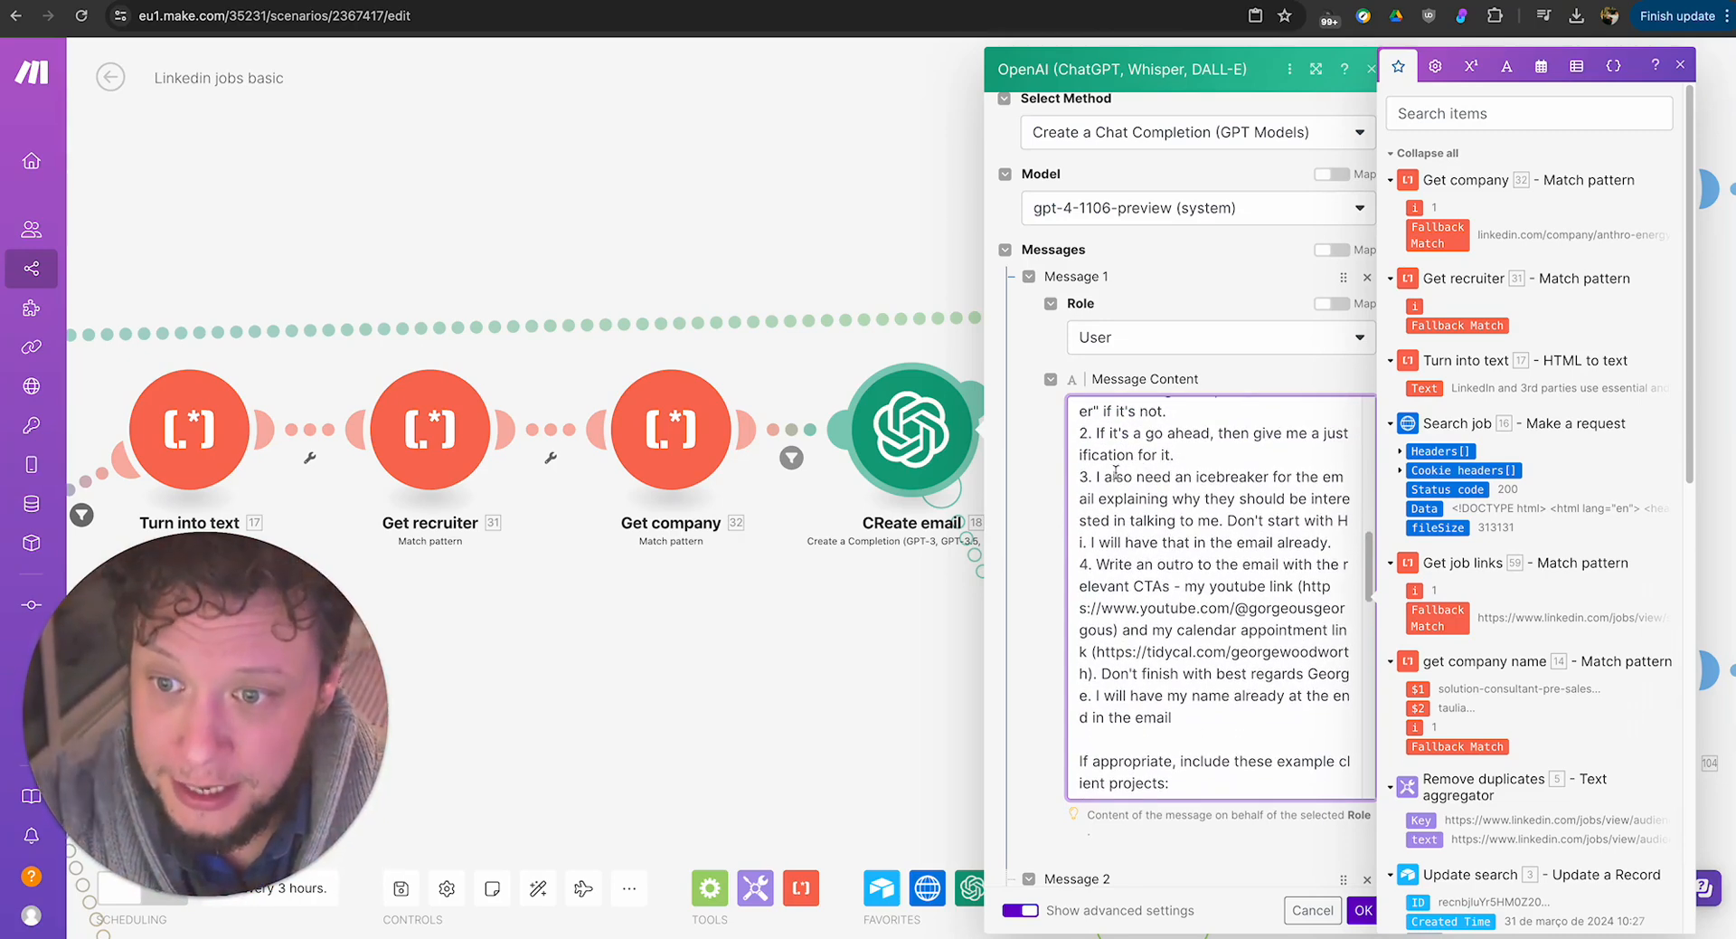
pyautogui.moveTo(1107, 455); pyautogui.dragTo(1293, 541)
pyautogui.click(1176, 542)
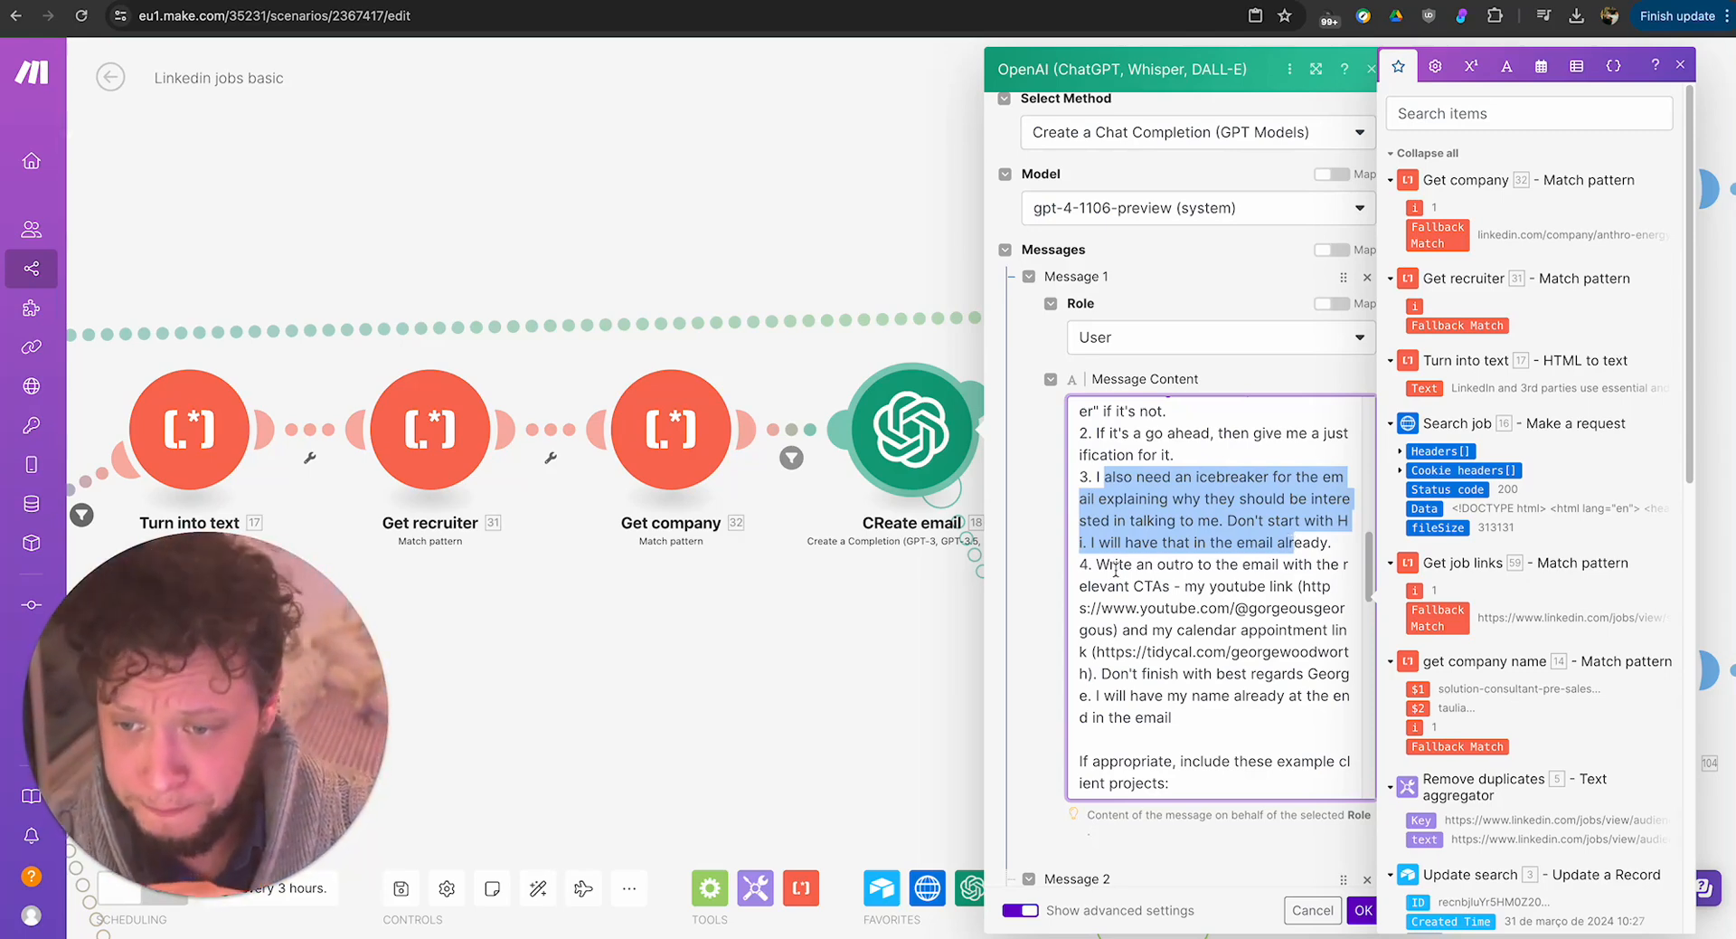
pyautogui.moveTo(1097, 564); pyautogui.dragTo(1318, 644)
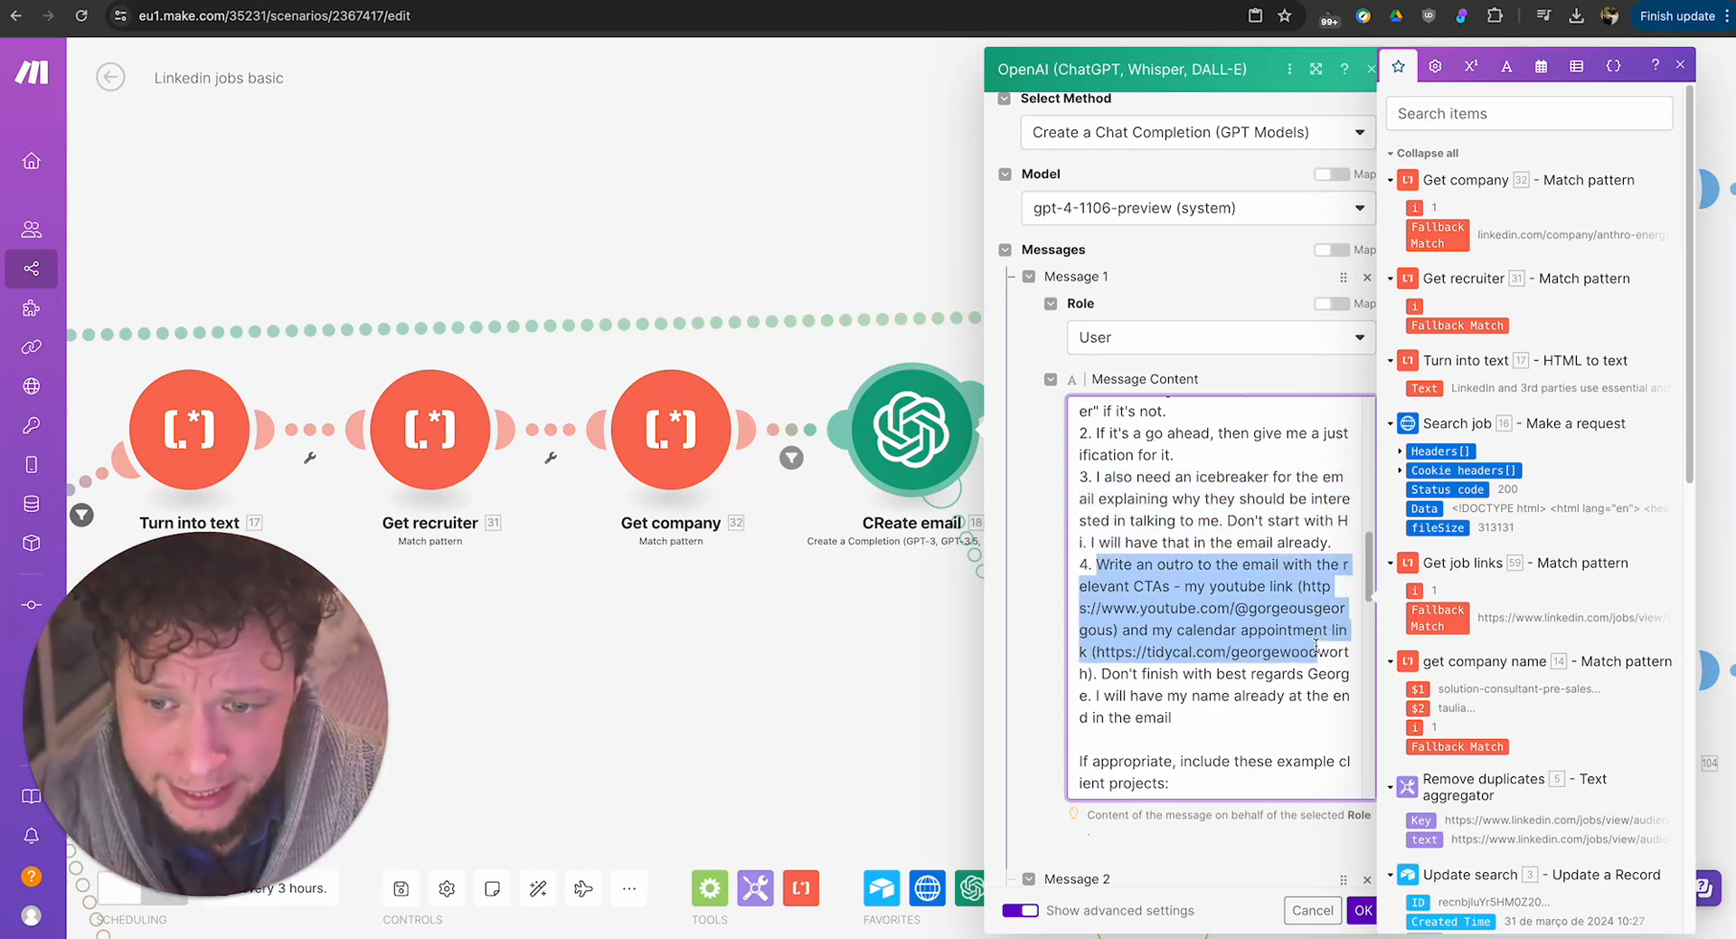
pyautogui.tripleClick(1196, 586)
pyautogui.click(1216, 586)
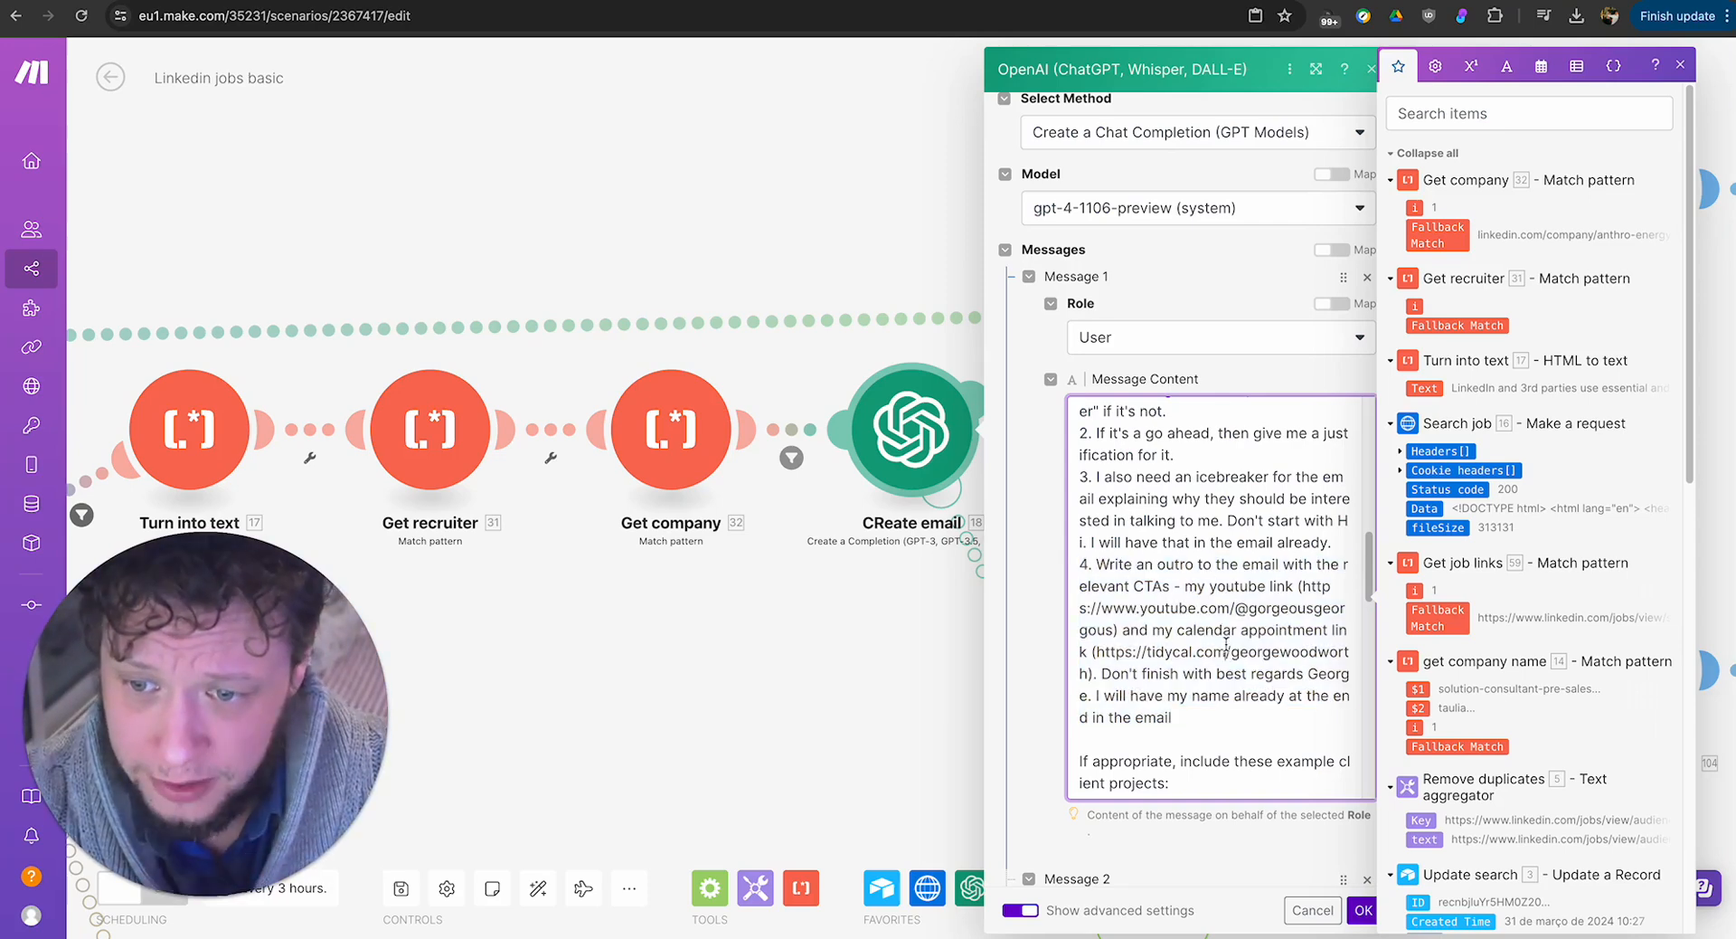
# Read through the example client projects and the general skills listed in the prompt.
pyautogui.scroll(-5, 1226, 644)
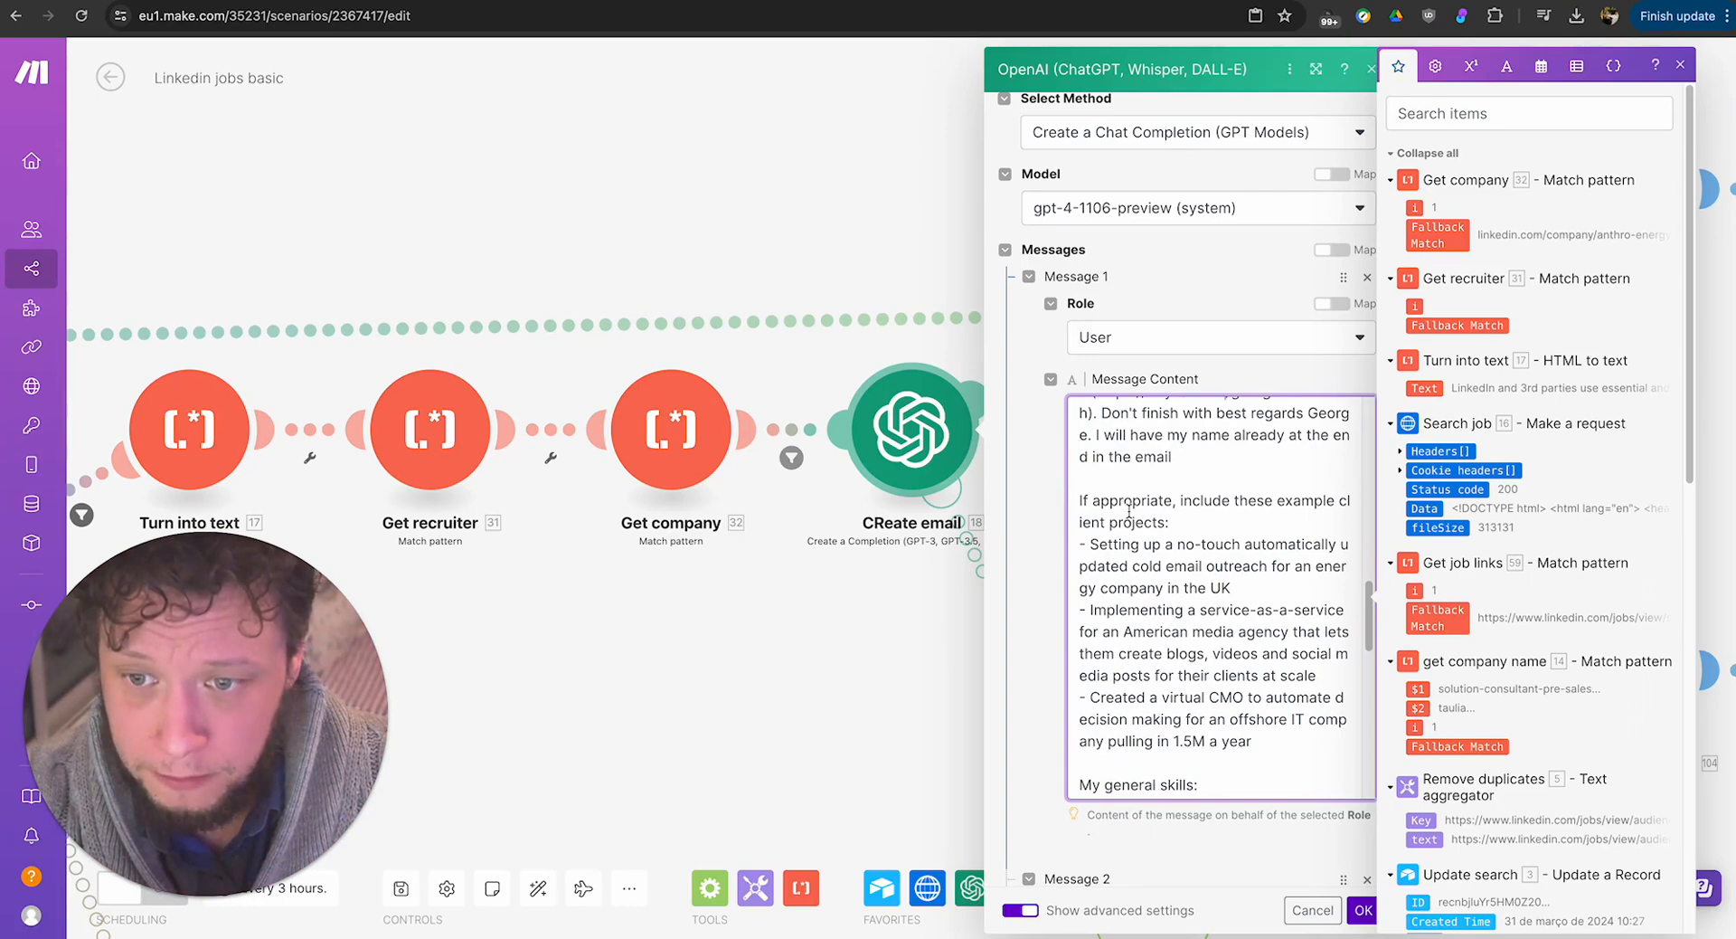
pyautogui.moveTo(1133, 503); pyautogui.dragTo(1245, 522)
pyautogui.scroll(-1, 1173, 567)
pyautogui.click(1162, 618)
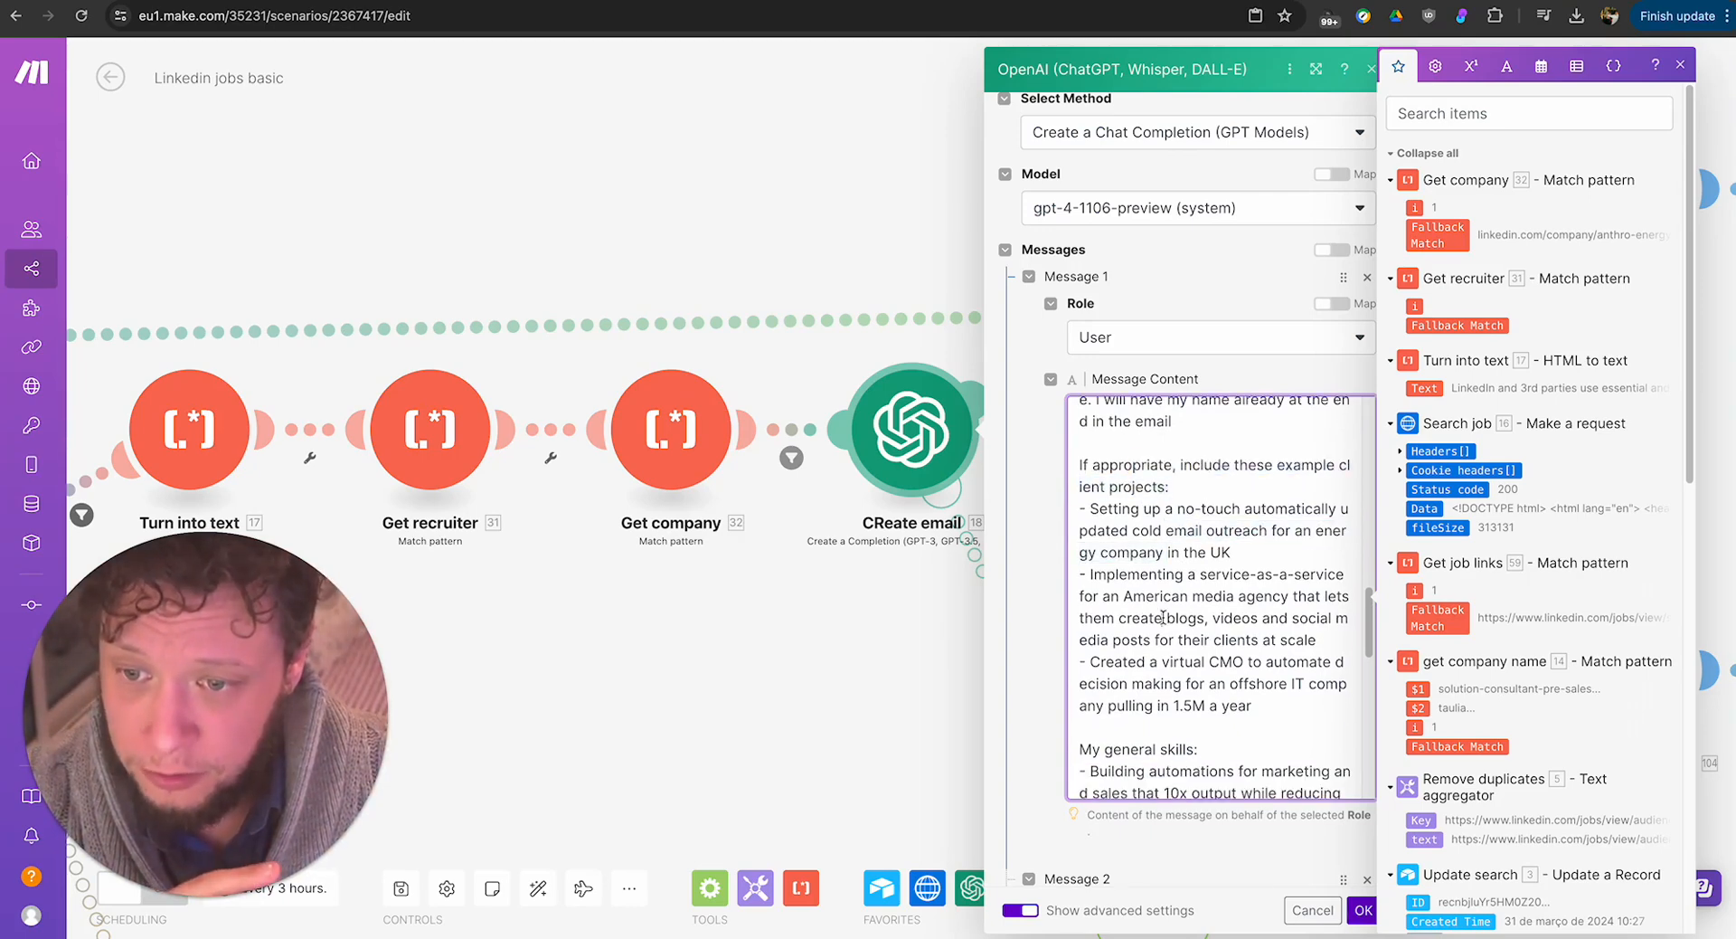
pyautogui.scroll(-4, 1162, 617)
pyautogui.moveTo(1091, 431); pyautogui.dragTo(1293, 608)
pyautogui.scroll(-1, 1175, 597)
# Review the prompt's Note lines on not applying for a job, the expanding headcount and the desire for growth.
pyautogui.click(1080, 548)
pyautogui.moveTo(1088, 551); pyautogui.dragTo(1293, 698)
pyautogui.tripleClick(1199, 570)
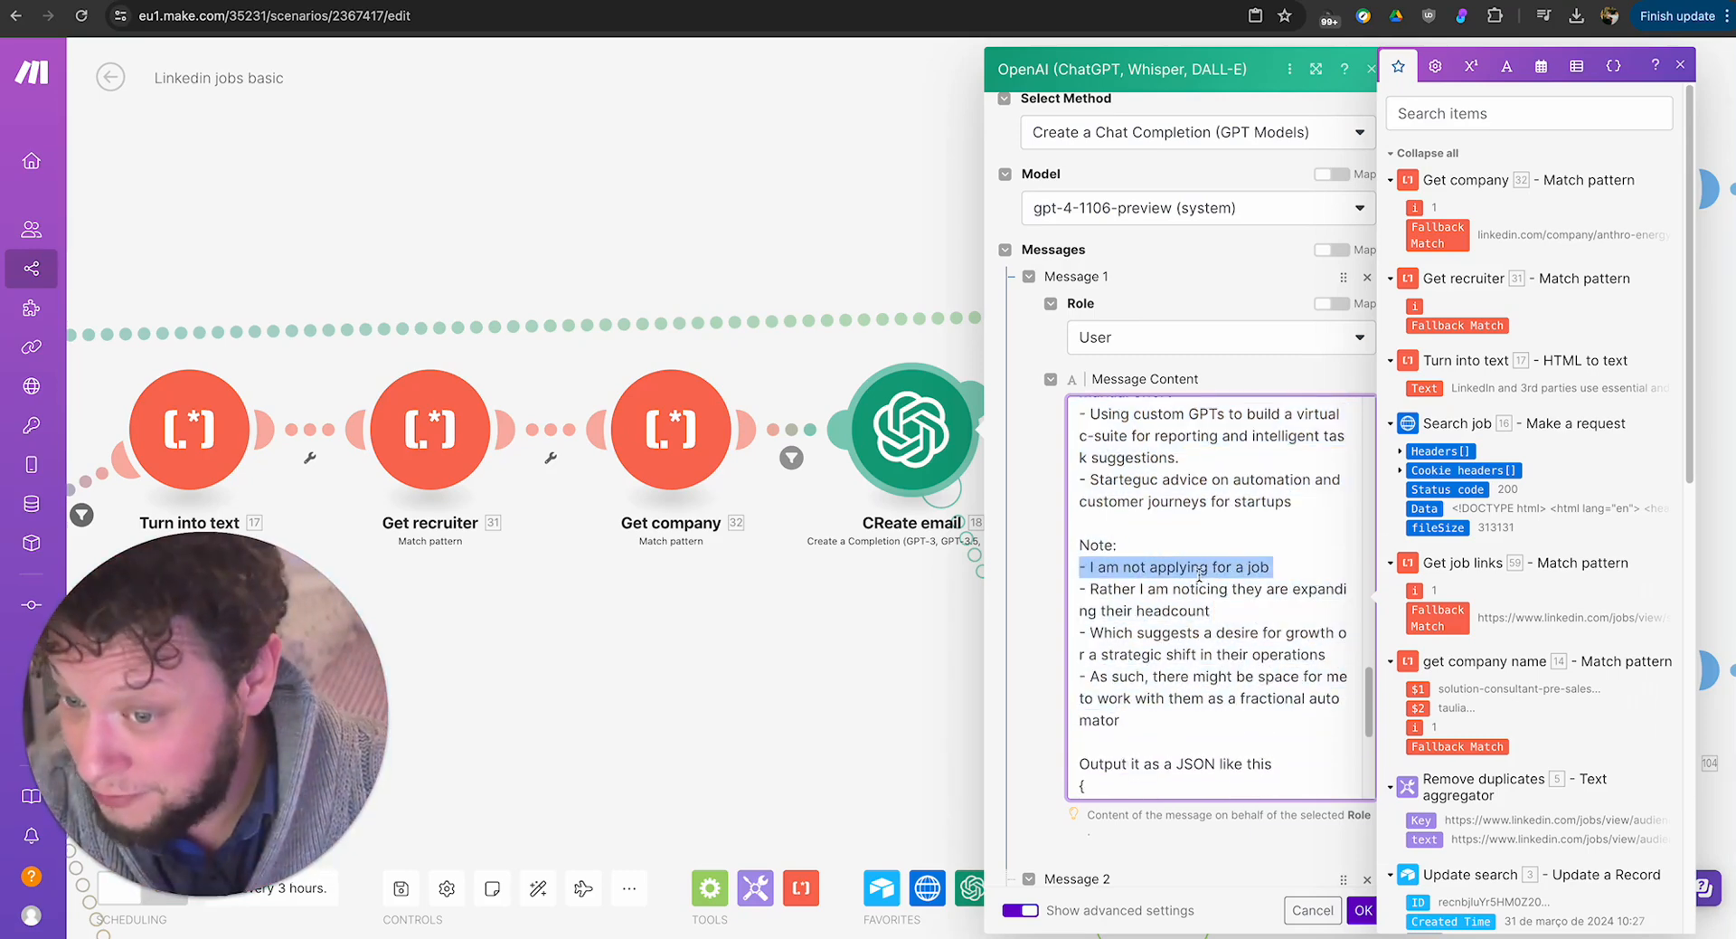
pyautogui.doubleClick(1189, 591)
pyautogui.click(1201, 638)
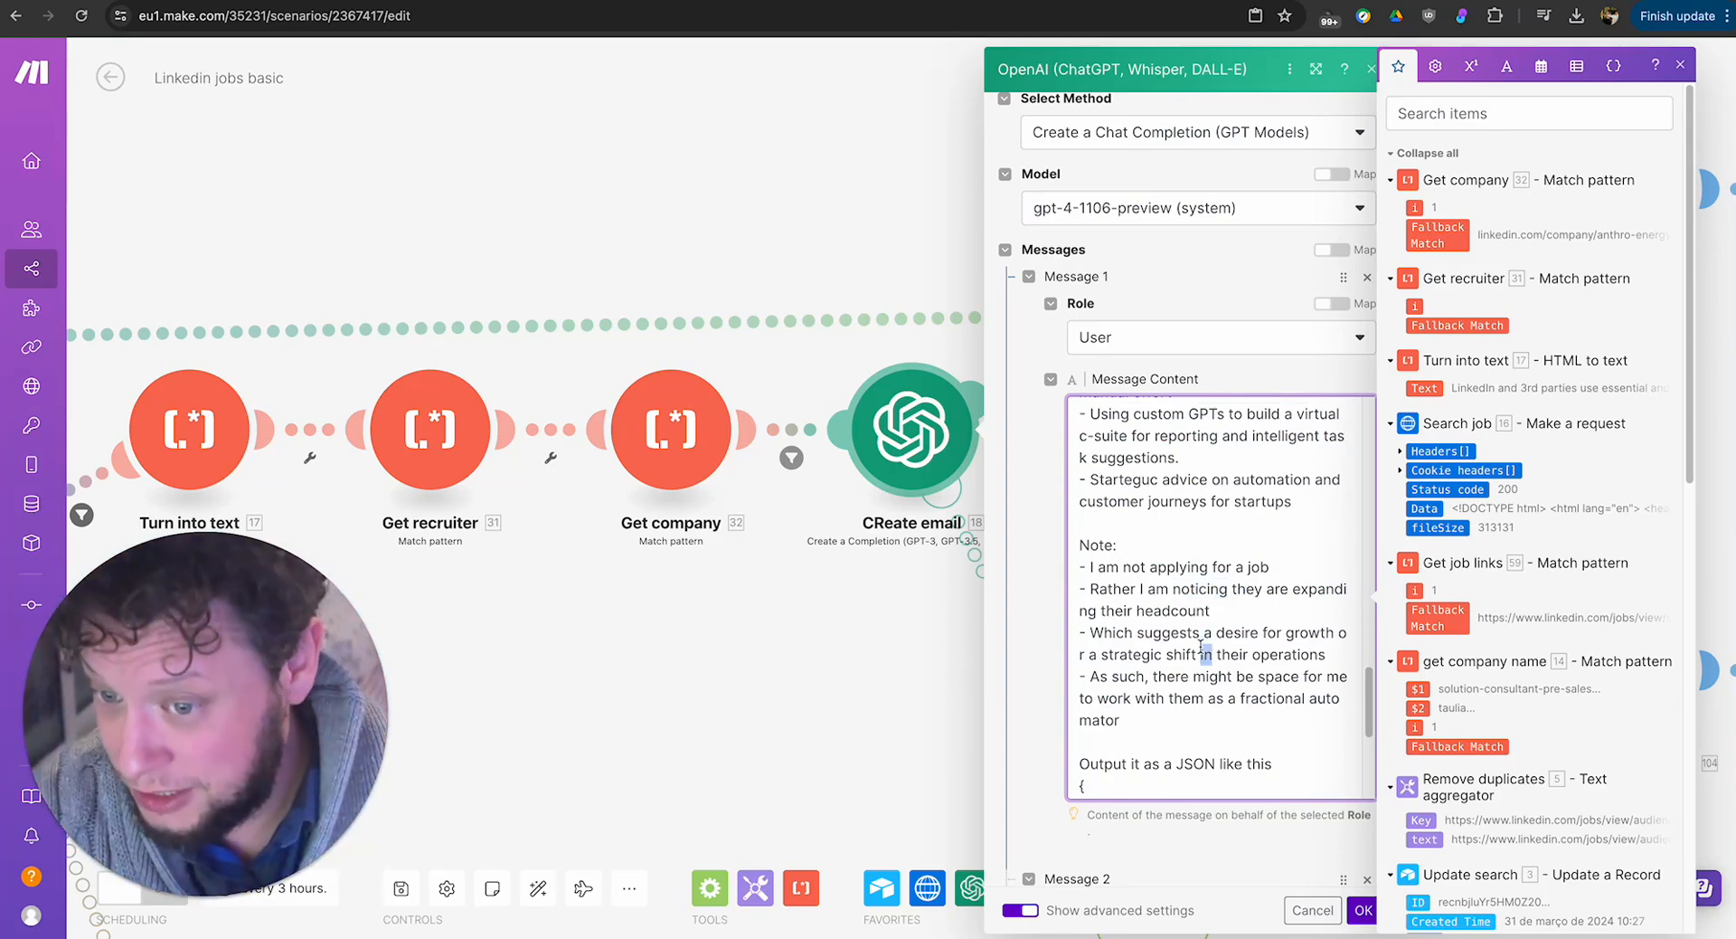
pyautogui.tripleClick(1199, 642)
pyautogui.click(1183, 692)
# Examine the prompt's JSON output template with its Go ahead, Justification, Icebreaker and Email Signoff fields.
pyautogui.scroll(-3, 1173, 695)
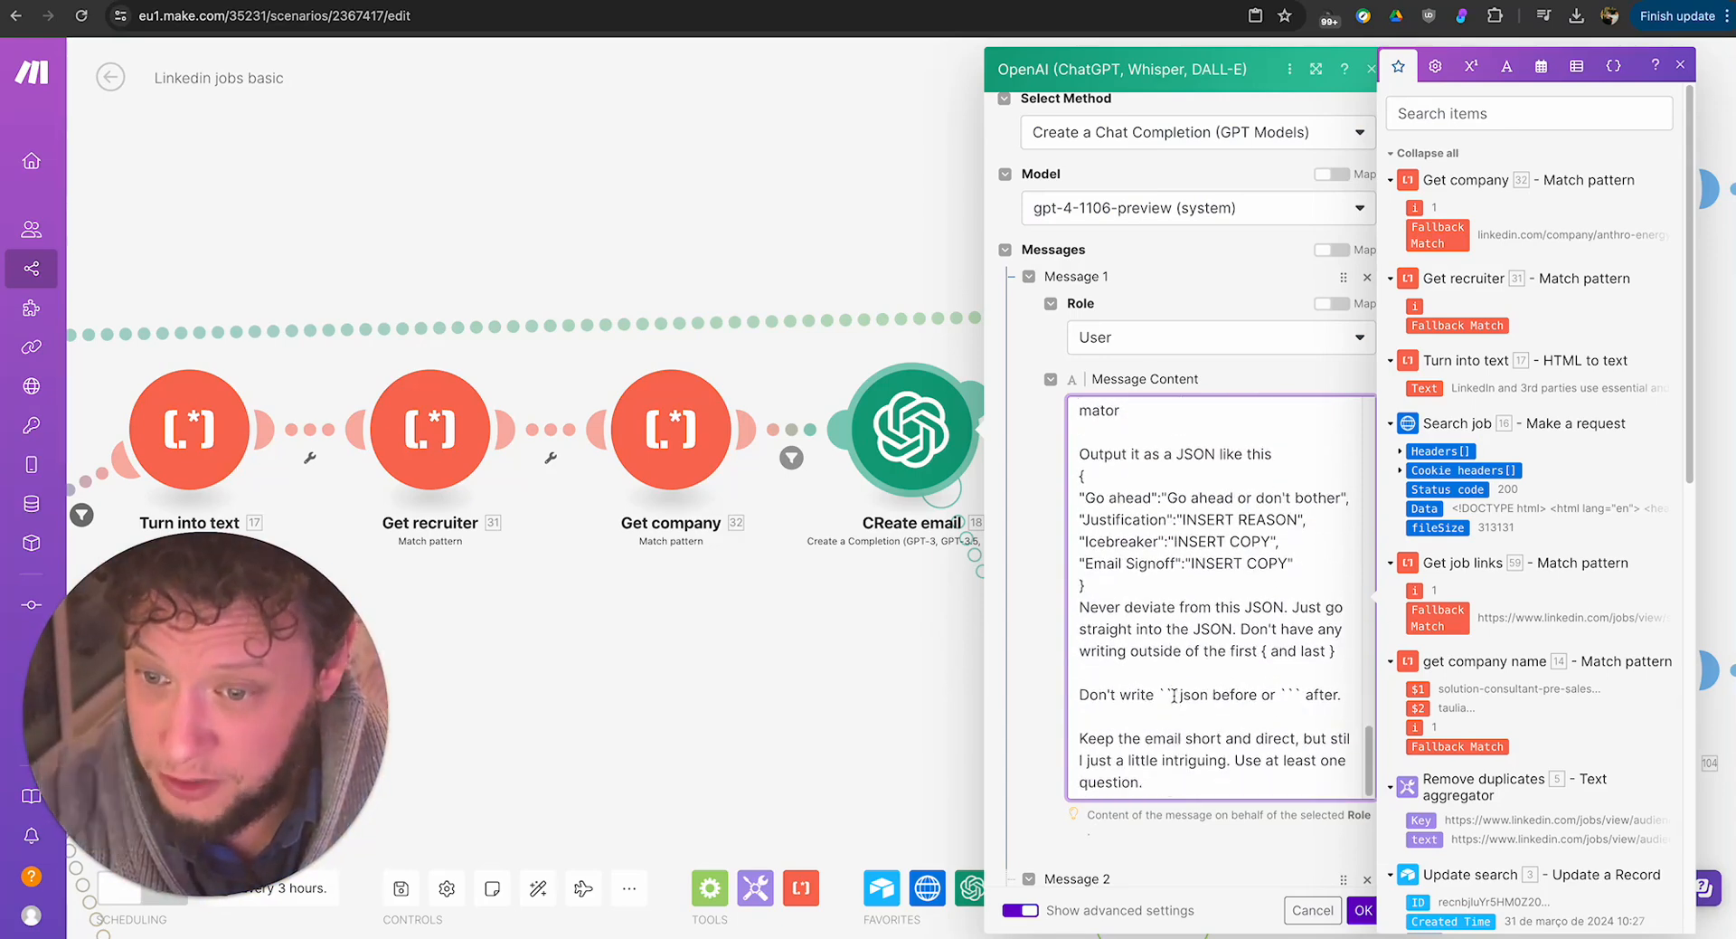
pyautogui.moveTo(1087, 500); pyautogui.dragTo(1307, 571)
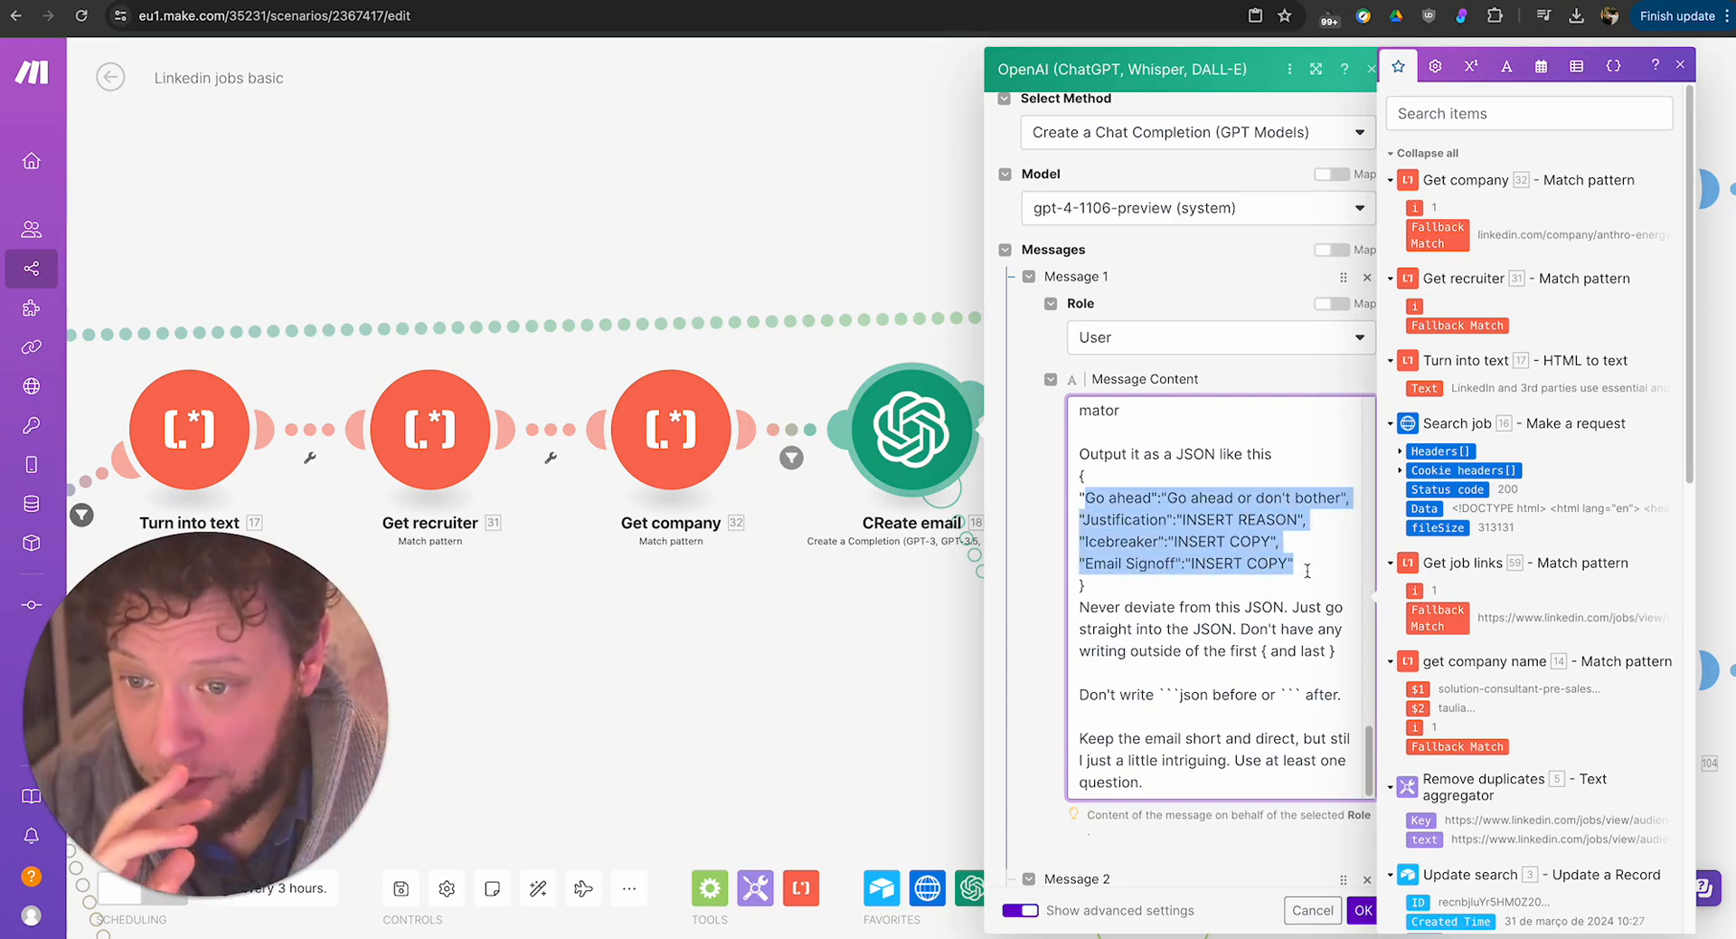
pyautogui.tripleClick(1139, 495)
pyautogui.click(1221, 495)
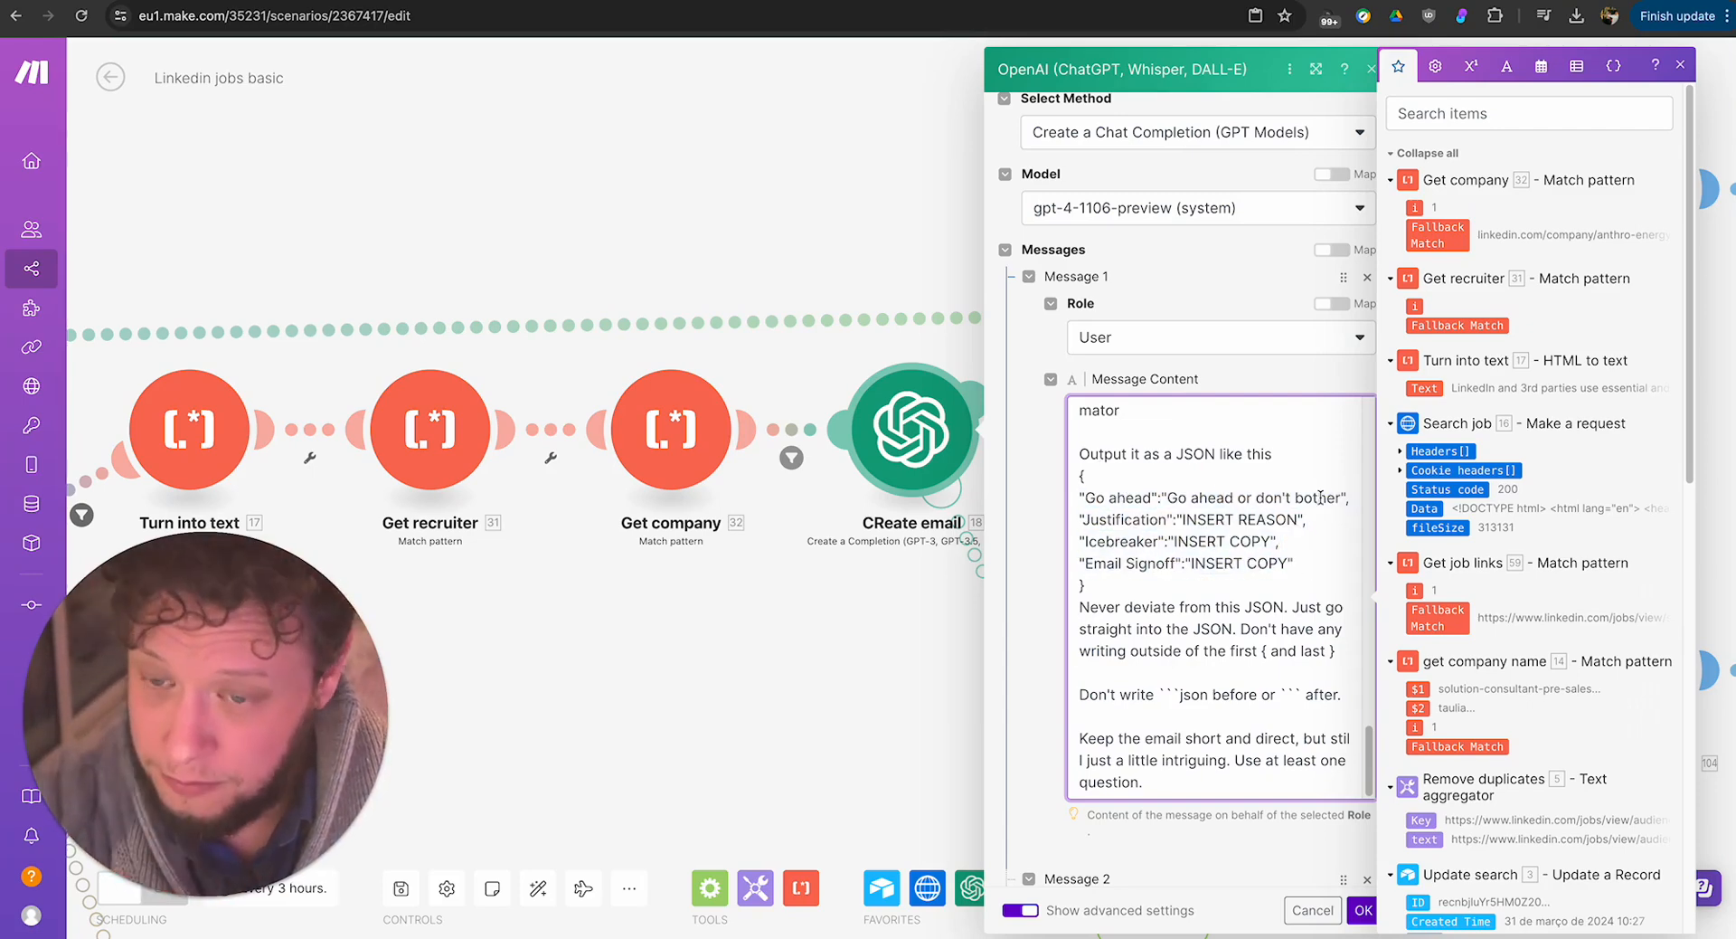
pyautogui.moveTo(1165, 511); pyautogui.dragTo(1226, 519)
pyautogui.moveTo(1121, 540); pyautogui.dragTo(1262, 545)
pyautogui.moveTo(1139, 563); pyautogui.dragTo(1291, 565)
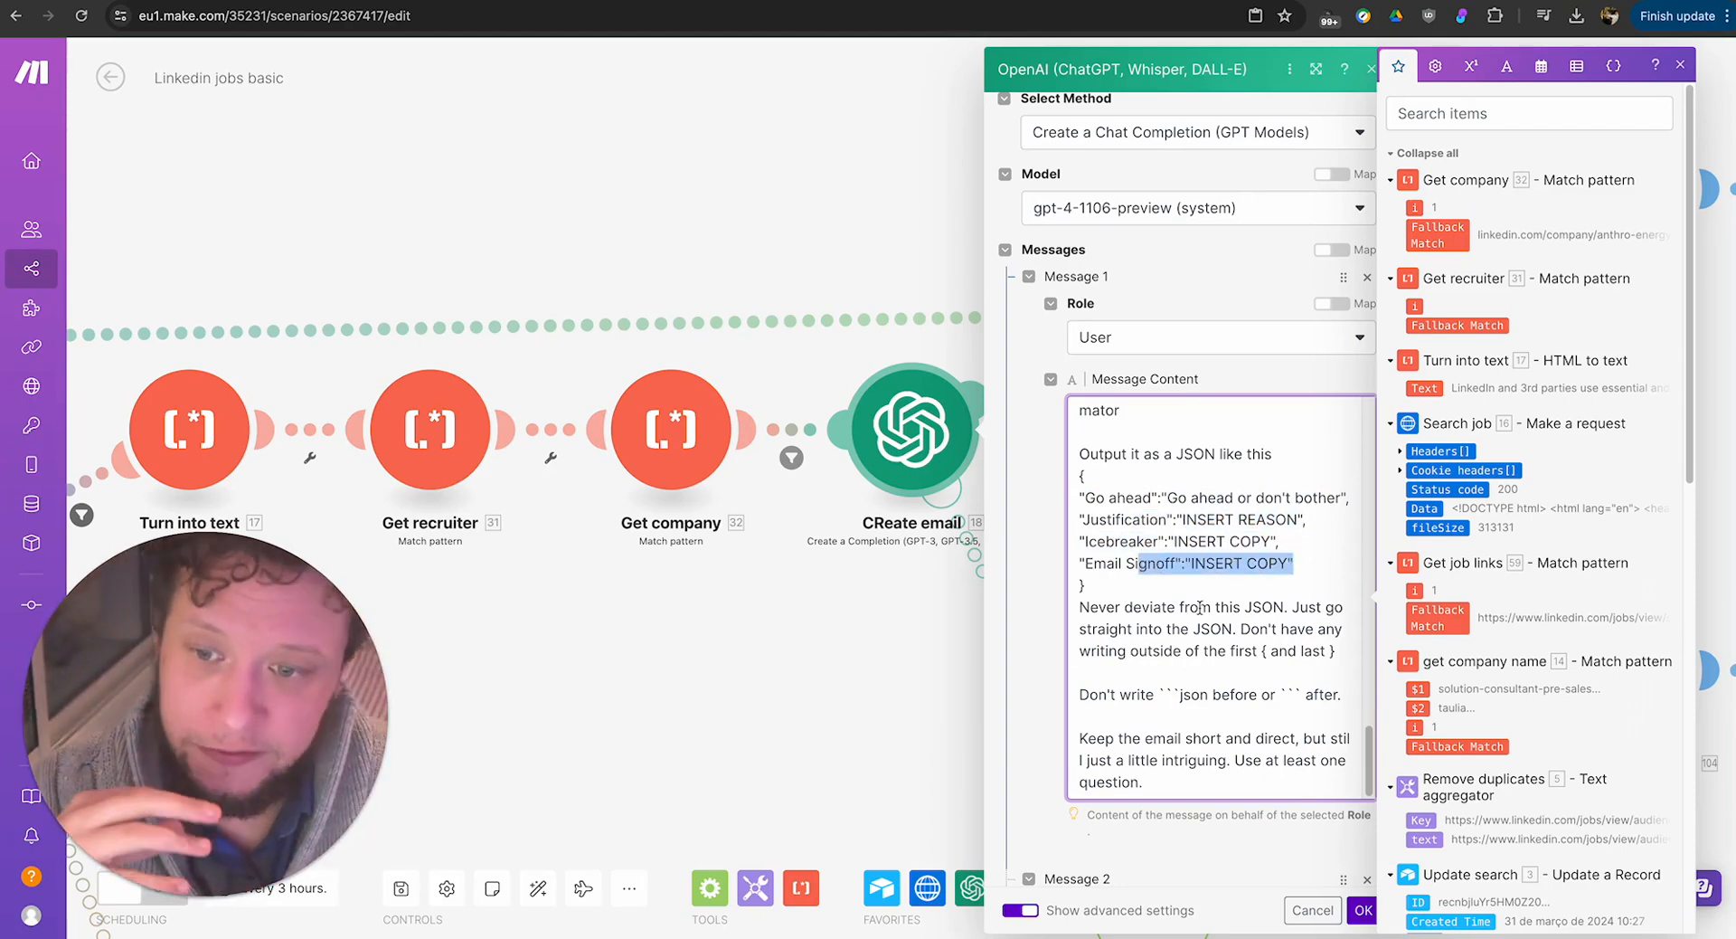
# Review the prompt's closing rules on keeping to the JSON, omitting ```json markers and writing a short, direct email.
pyautogui.scroll(-2, 1198, 607)
pyautogui.moveTo(1080, 458); pyautogui.dragTo(1339, 639)
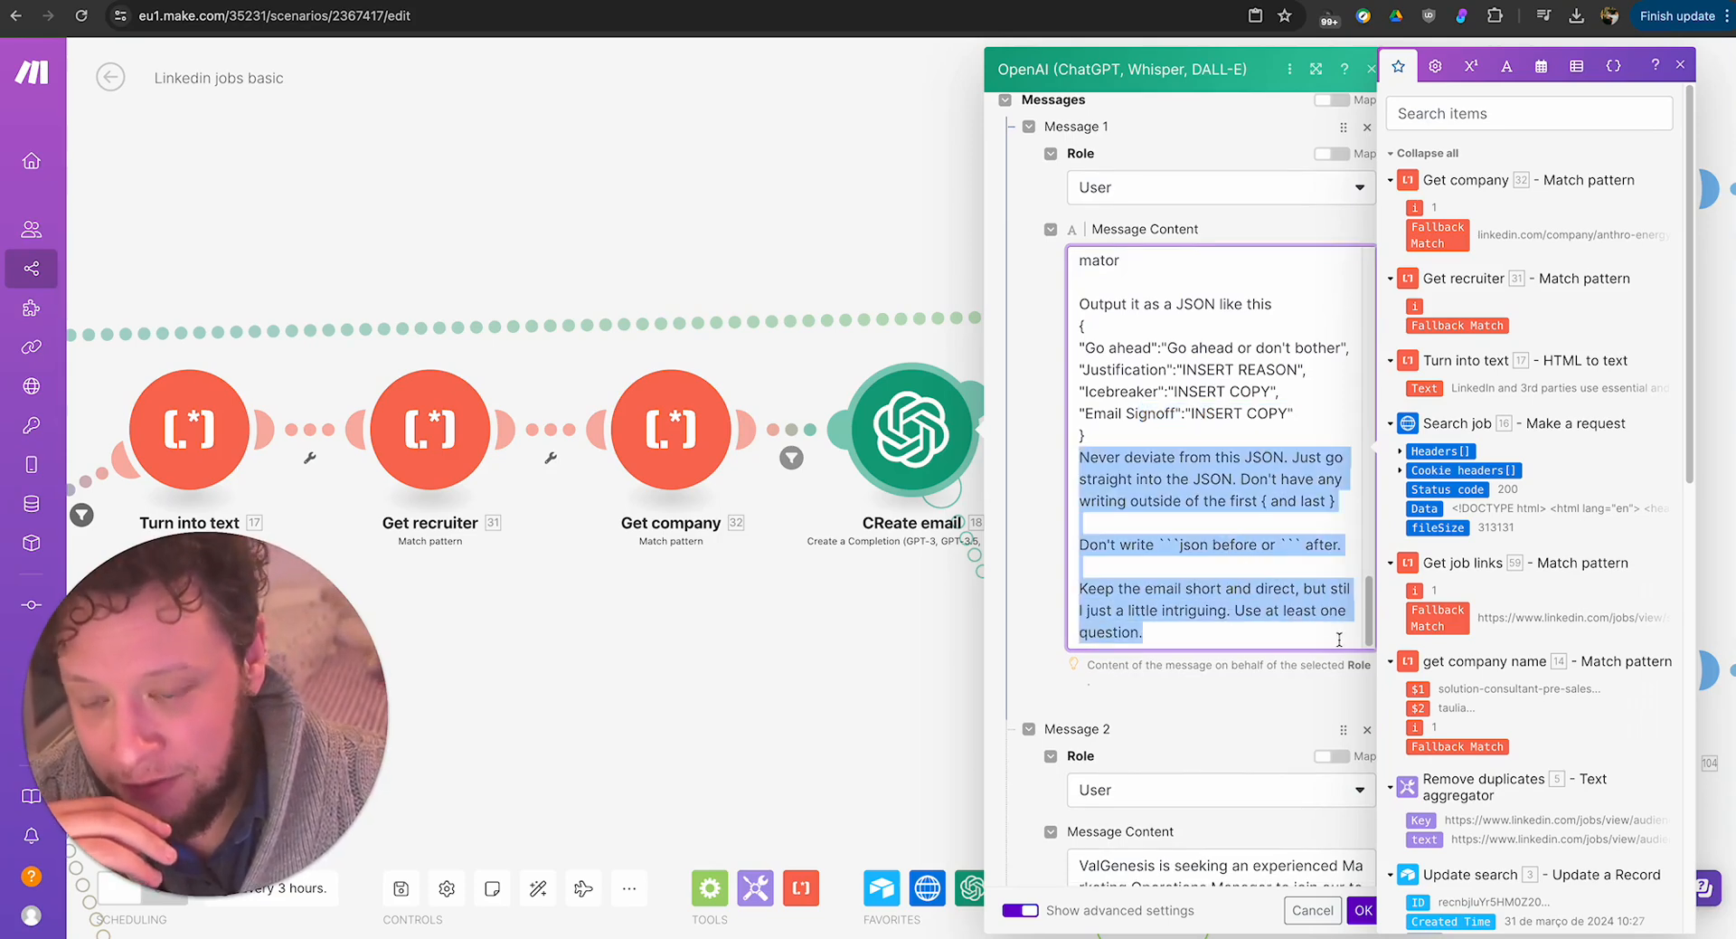
pyautogui.click(1142, 478)
pyautogui.moveTo(1166, 545); pyautogui.dragTo(1309, 546)
pyautogui.scroll(-1, 1220, 540)
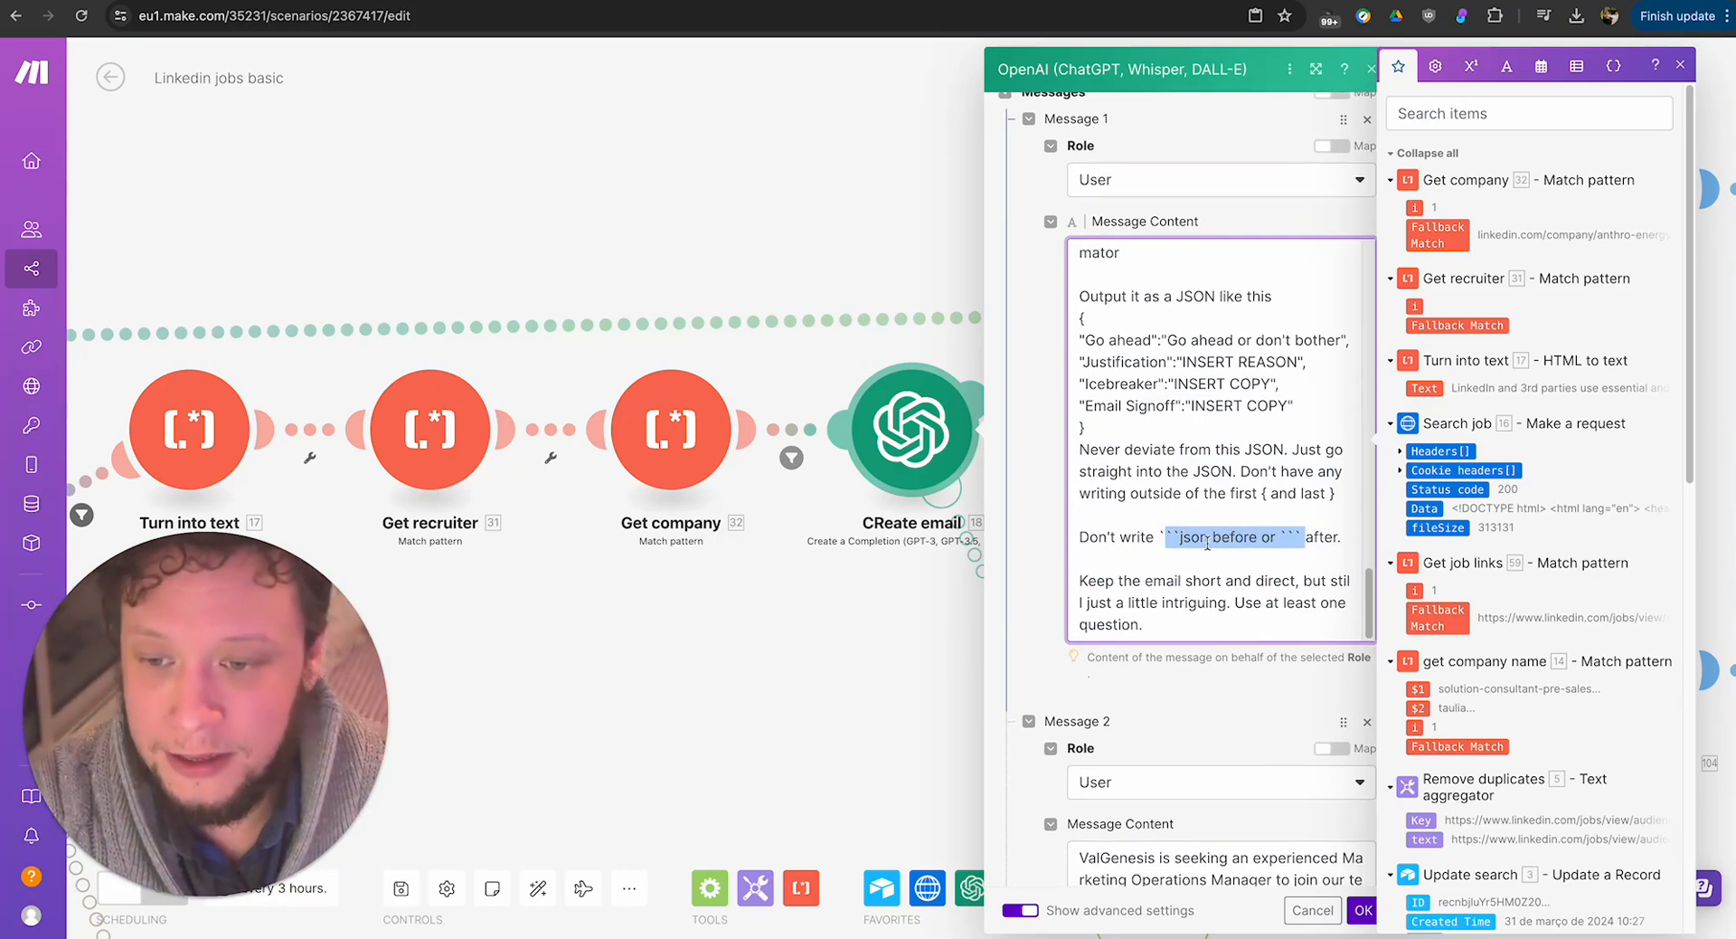
pyautogui.click(1267, 601)
# Check the sample job description in Message 2 against the end of Message 1's prompt.
pyautogui.scroll(-4, 1241, 589)
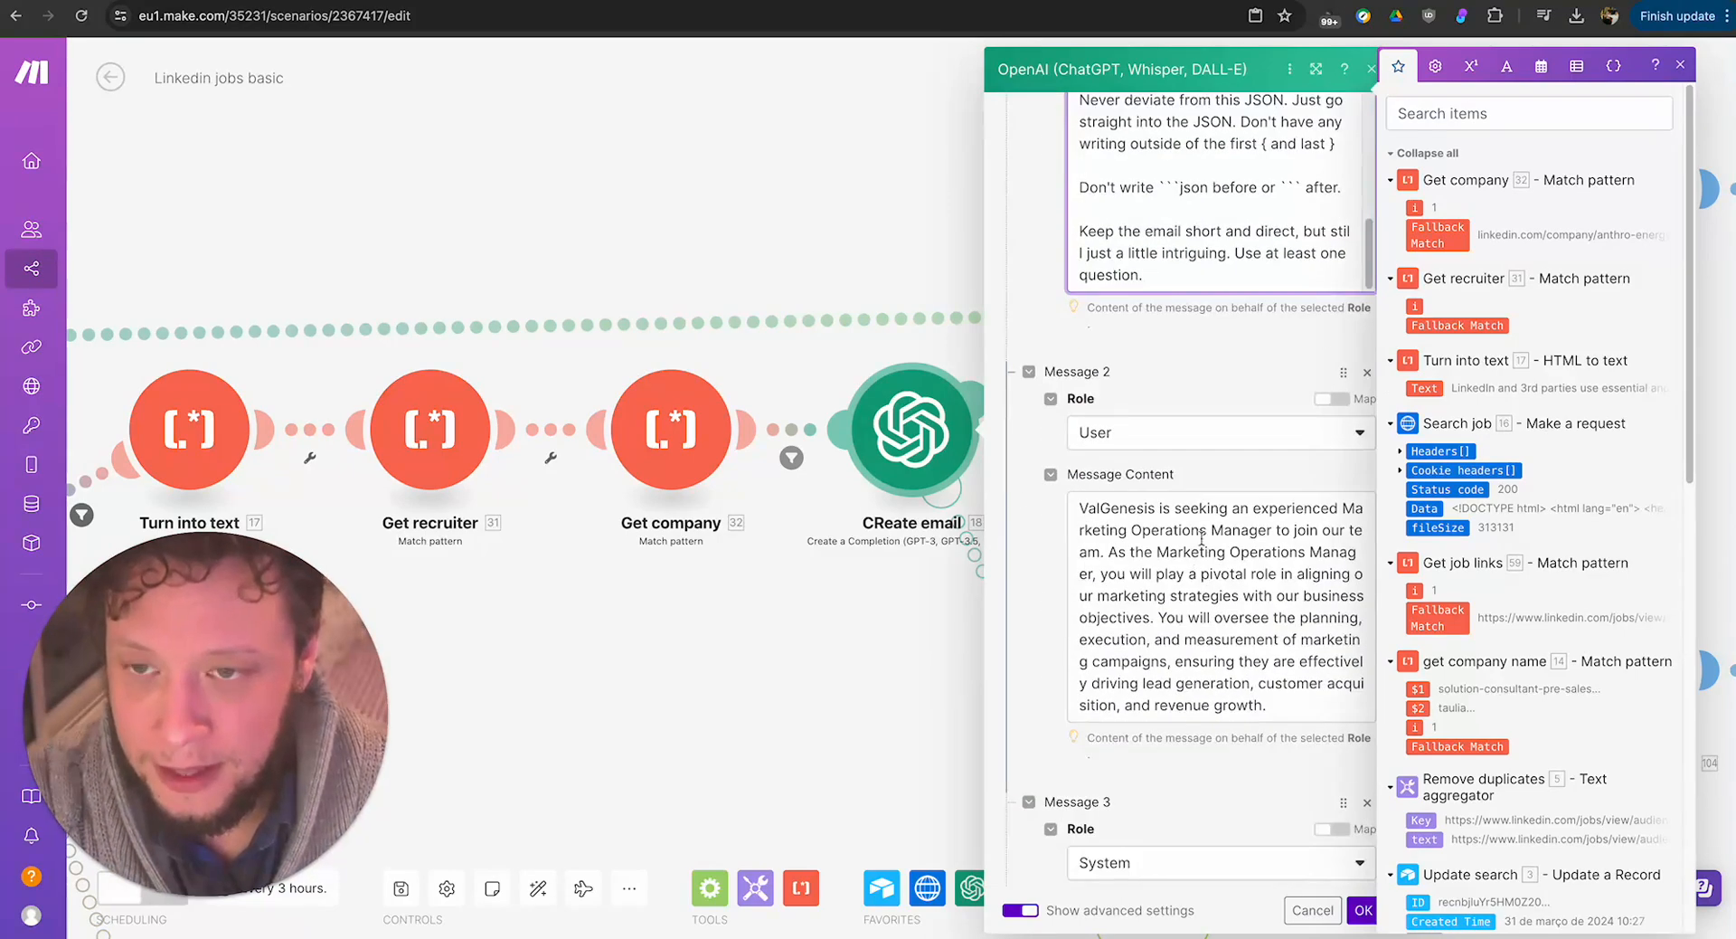
pyautogui.scroll(5, 1141, 219)
pyautogui.scroll(-5, 1140, 218)
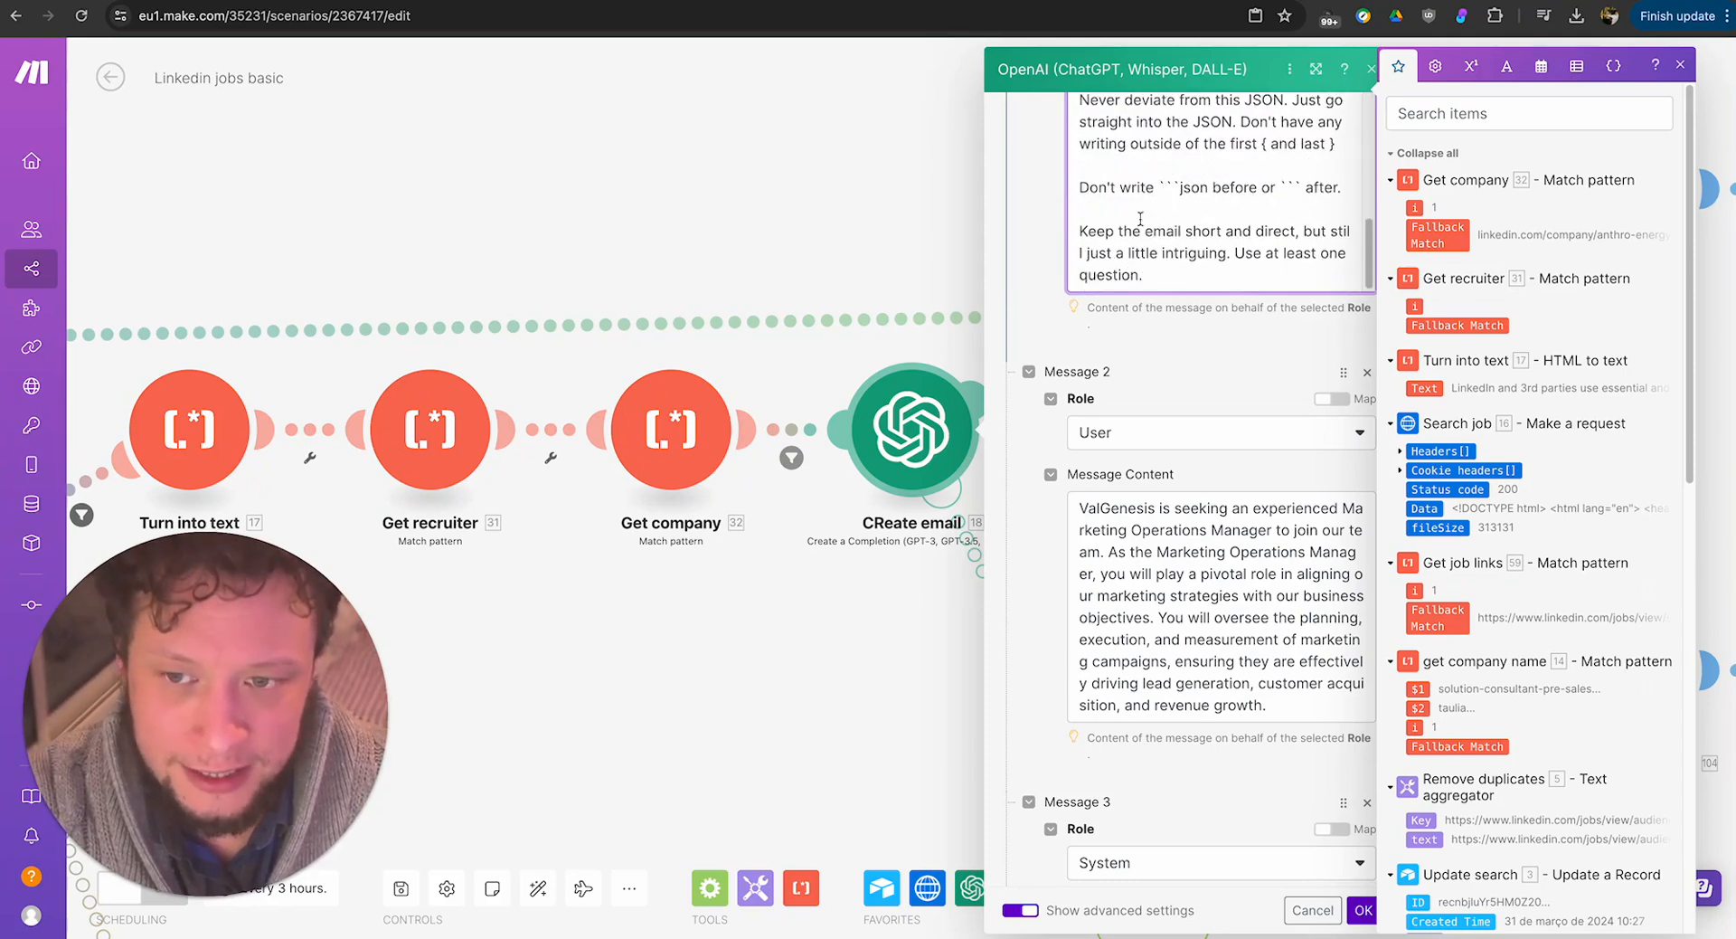
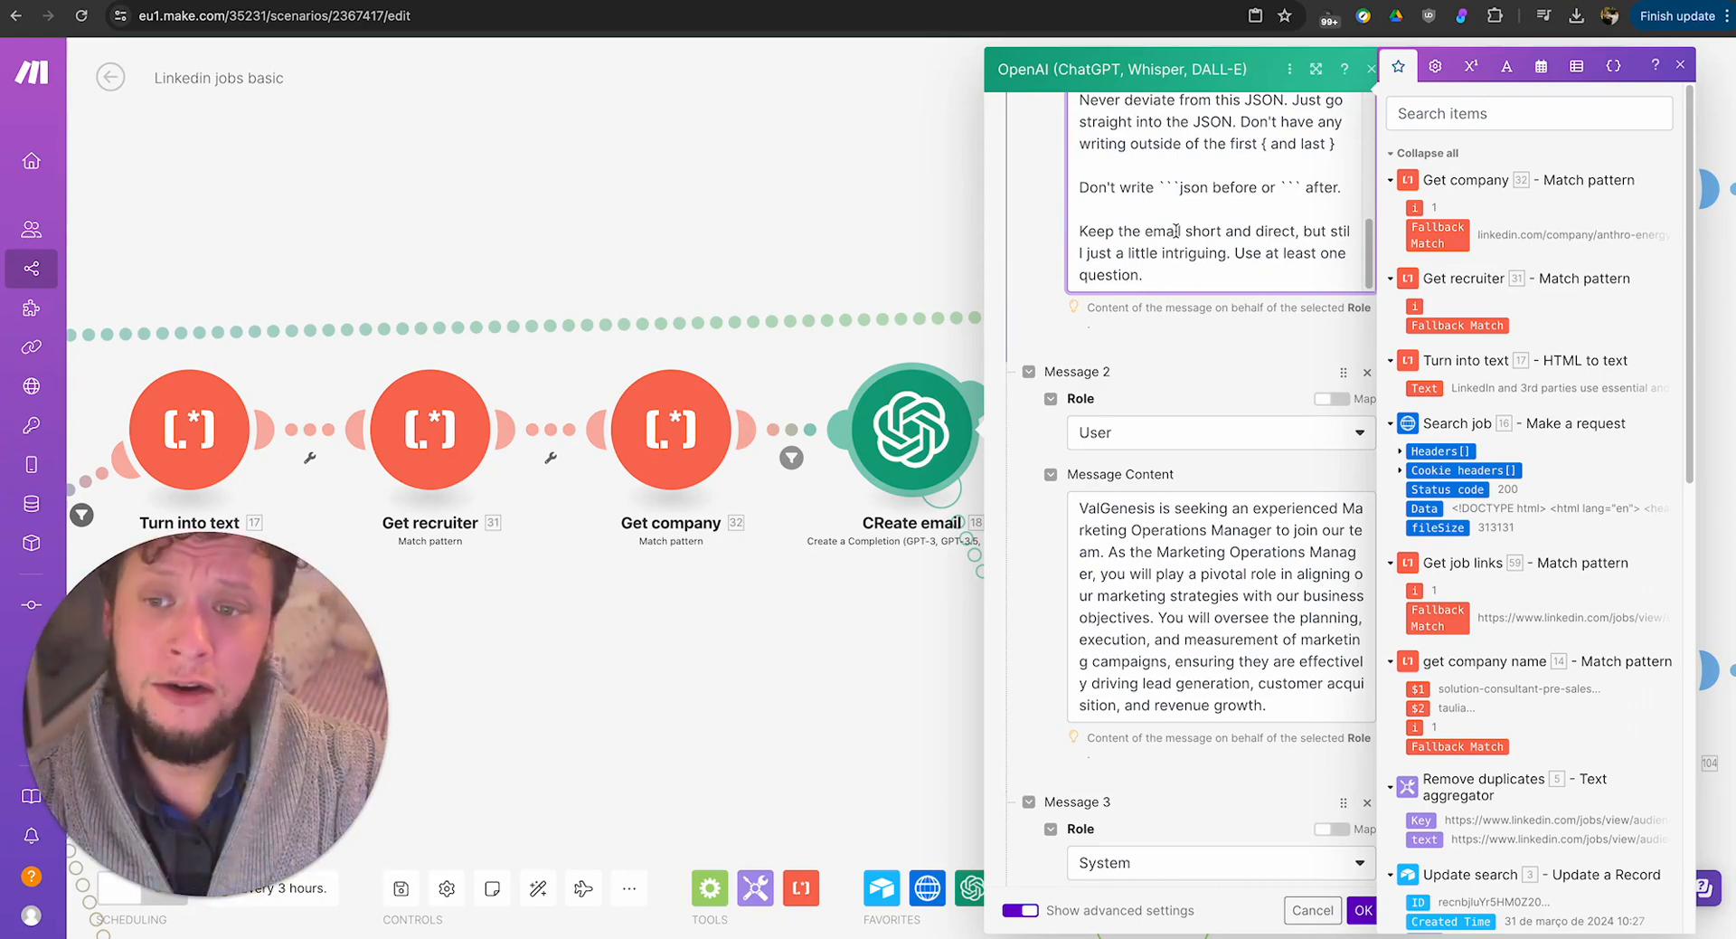
# Review the sample job description in Message 2 and the example JSON reply in Message 3.
pyautogui.scroll(-3, 1246, 338)
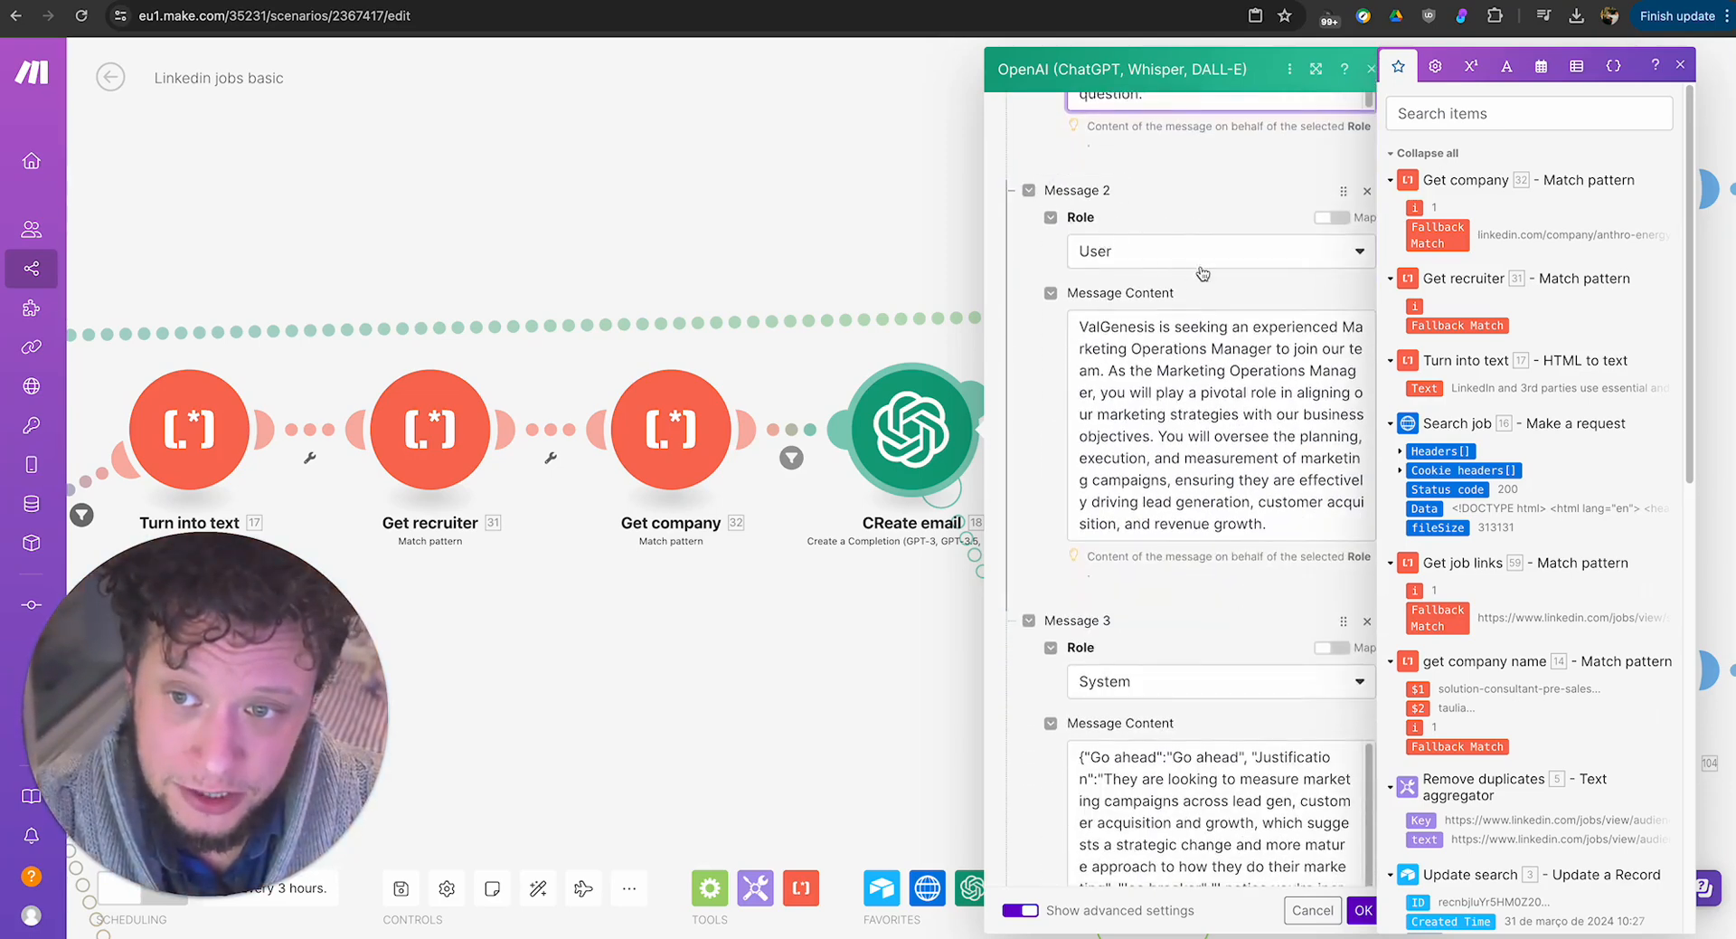
pyautogui.click(1167, 372)
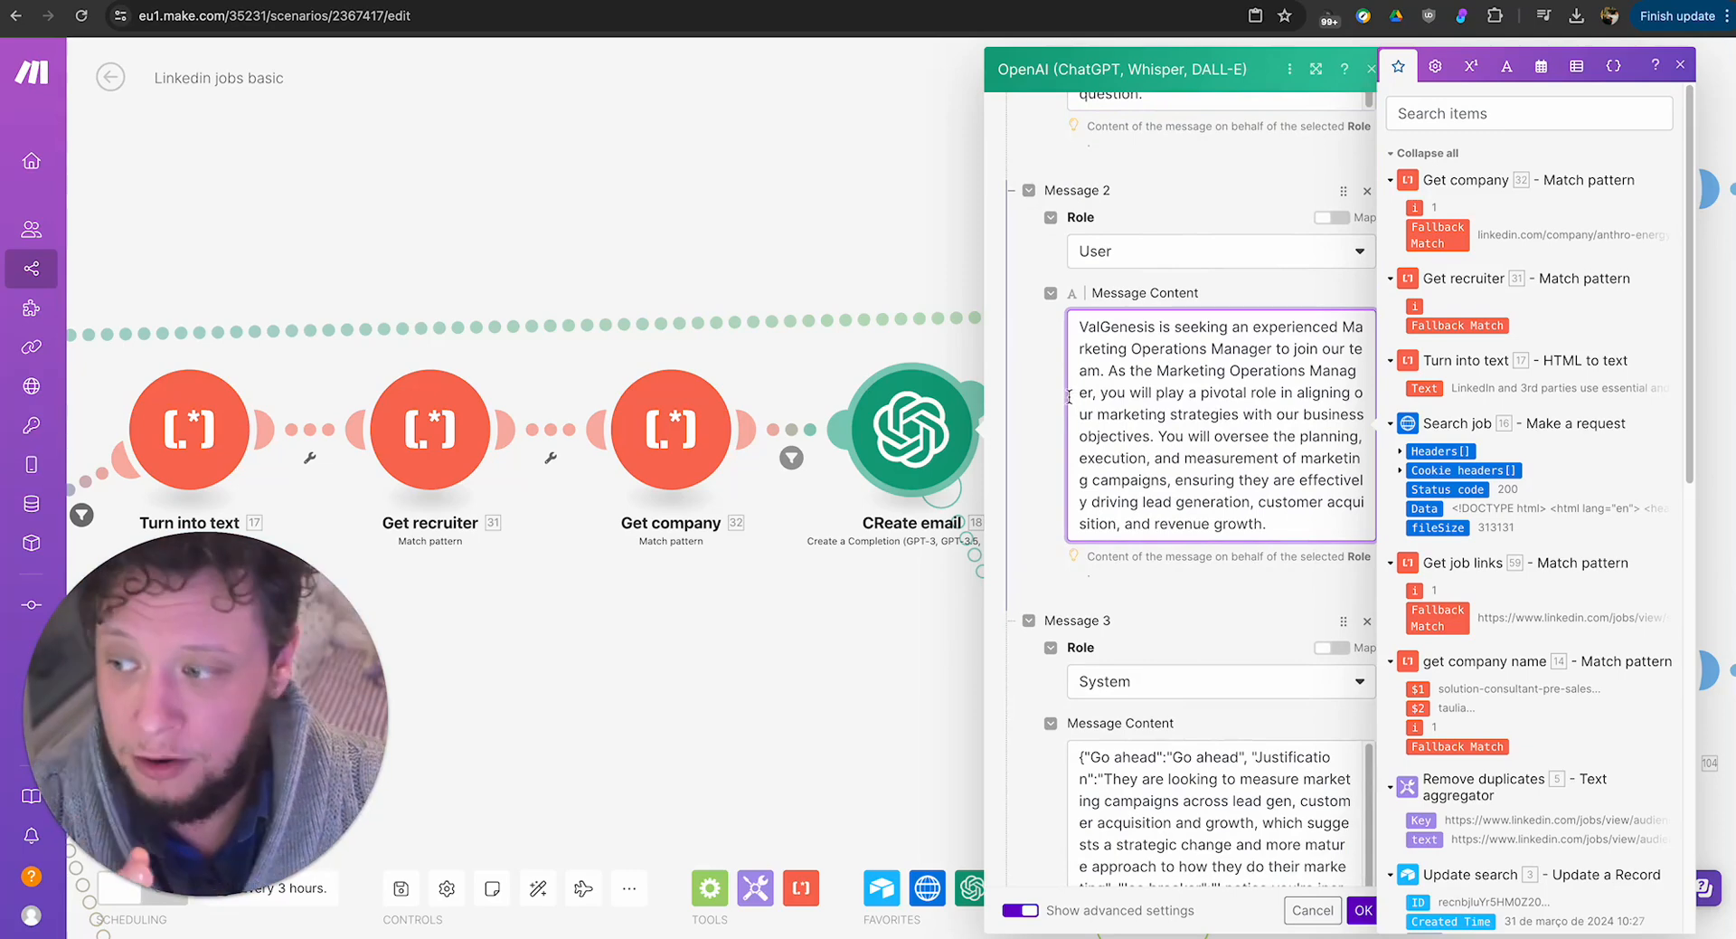
pyautogui.scroll(-4, 1122, 449)
pyautogui.doubleClick(1122, 449)
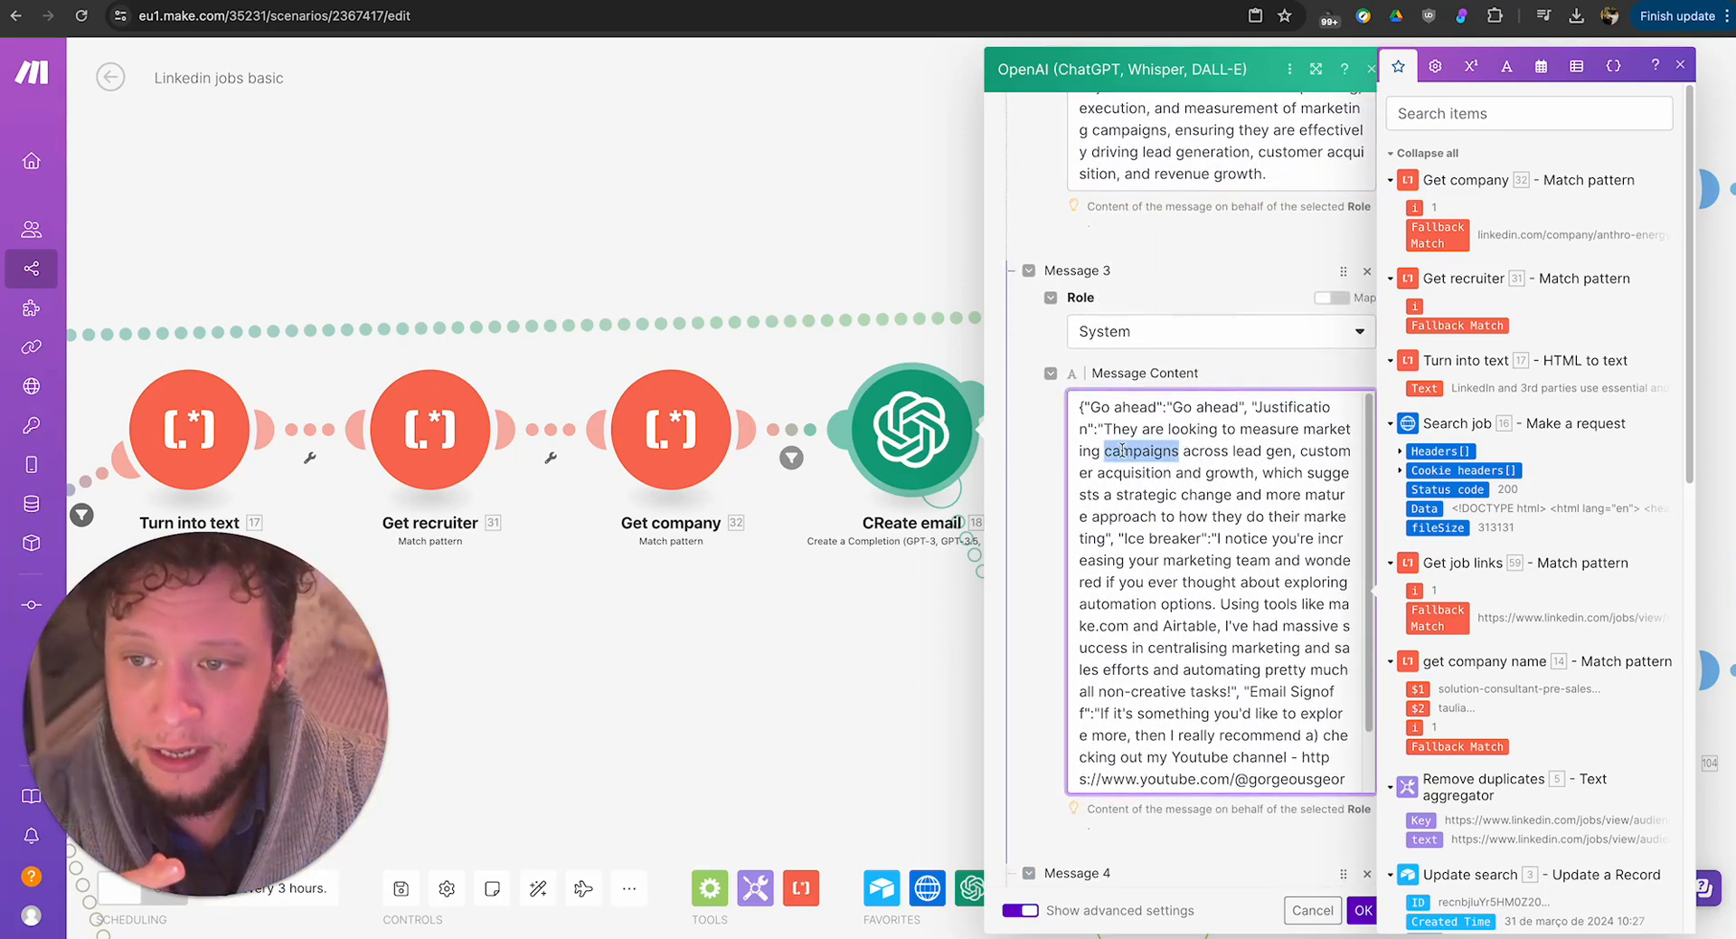
pyautogui.hotkey('ctrl', 'a')
pyautogui.scroll(-5, 1130, 542)
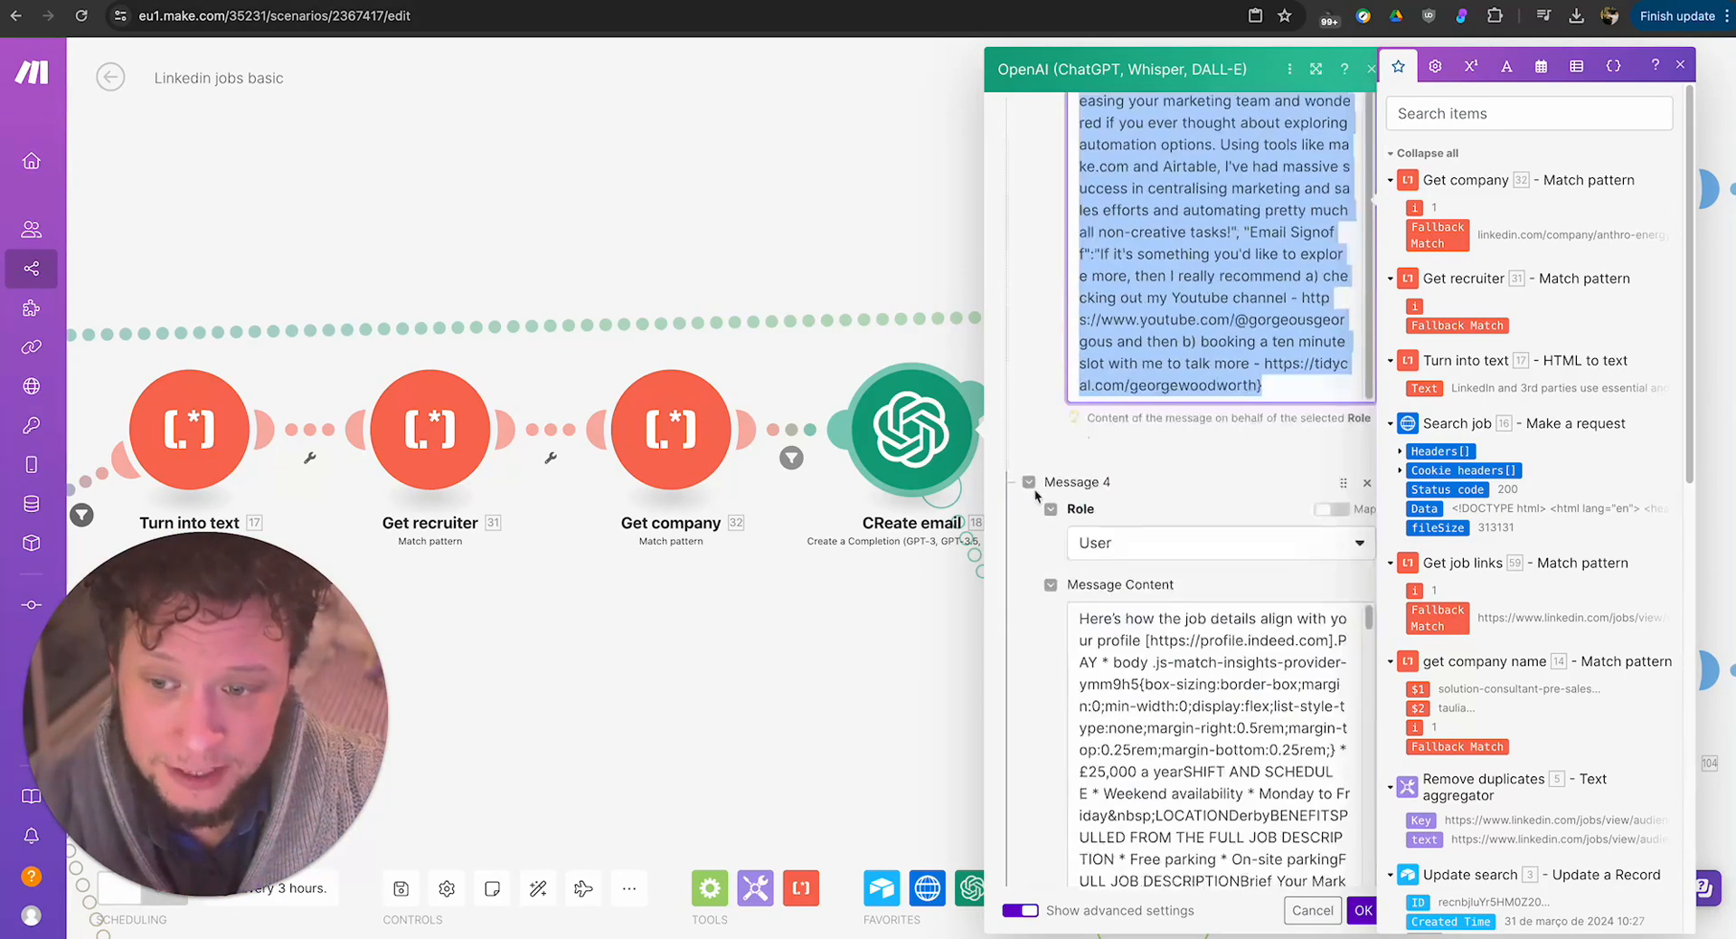
# Review the remaining example job posts and replies in Messages 4 to 7.
pyautogui.scroll(-3, 1060, 480)
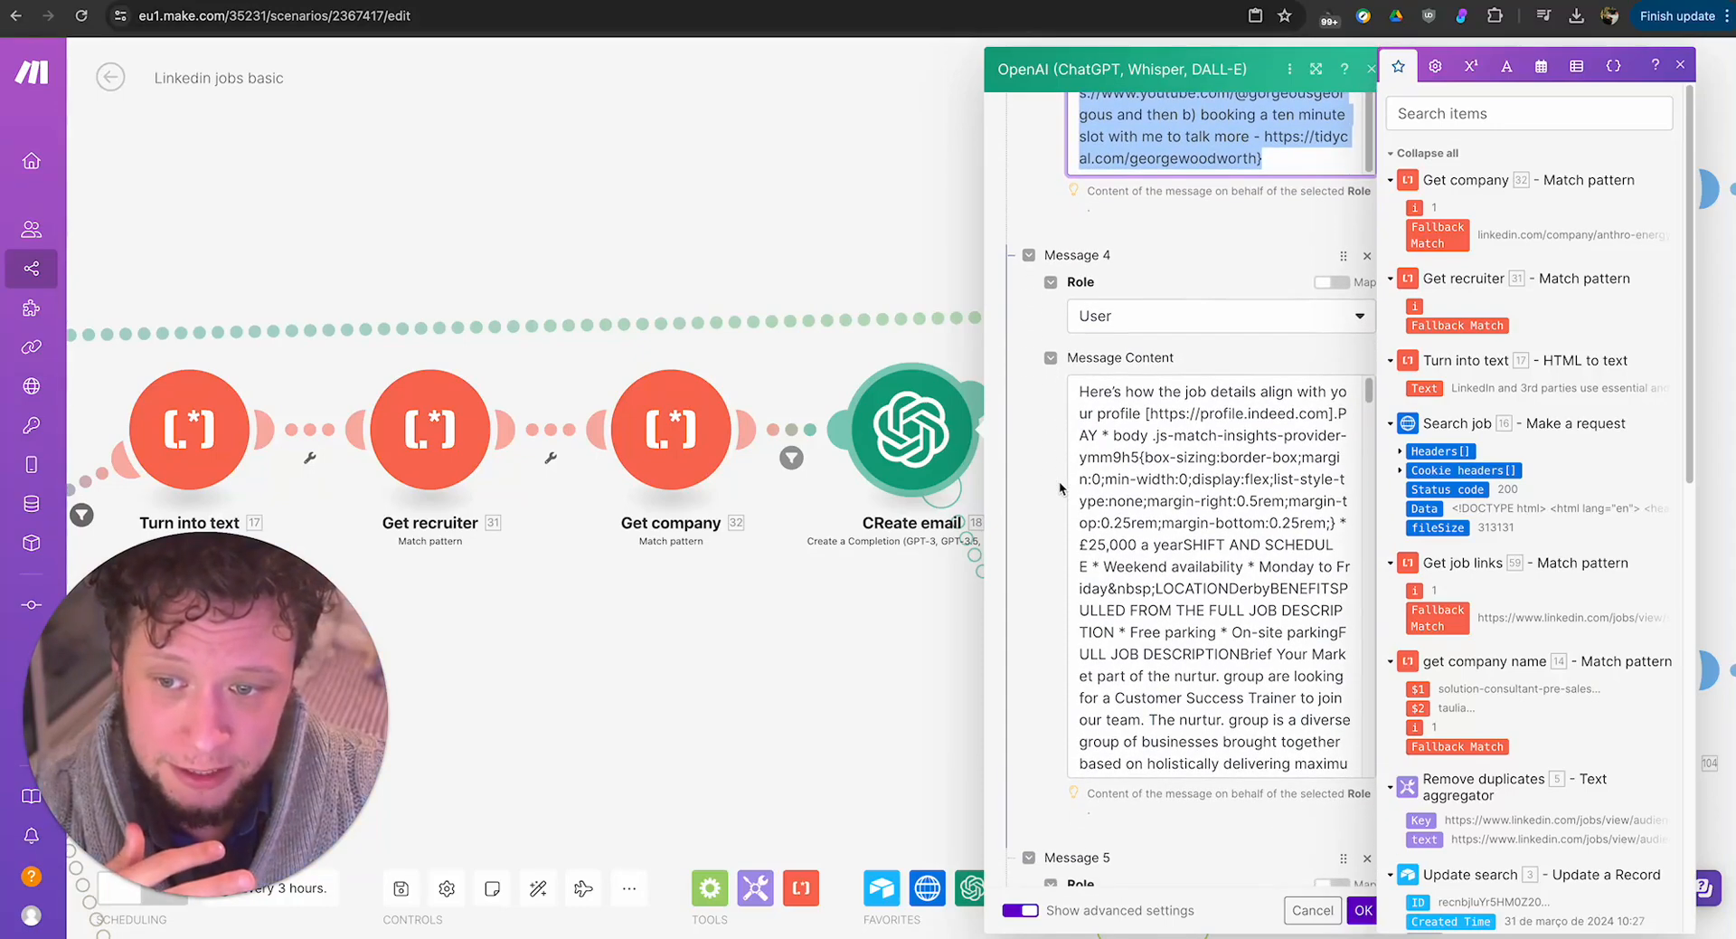
pyautogui.scroll(-12, 1060, 480)
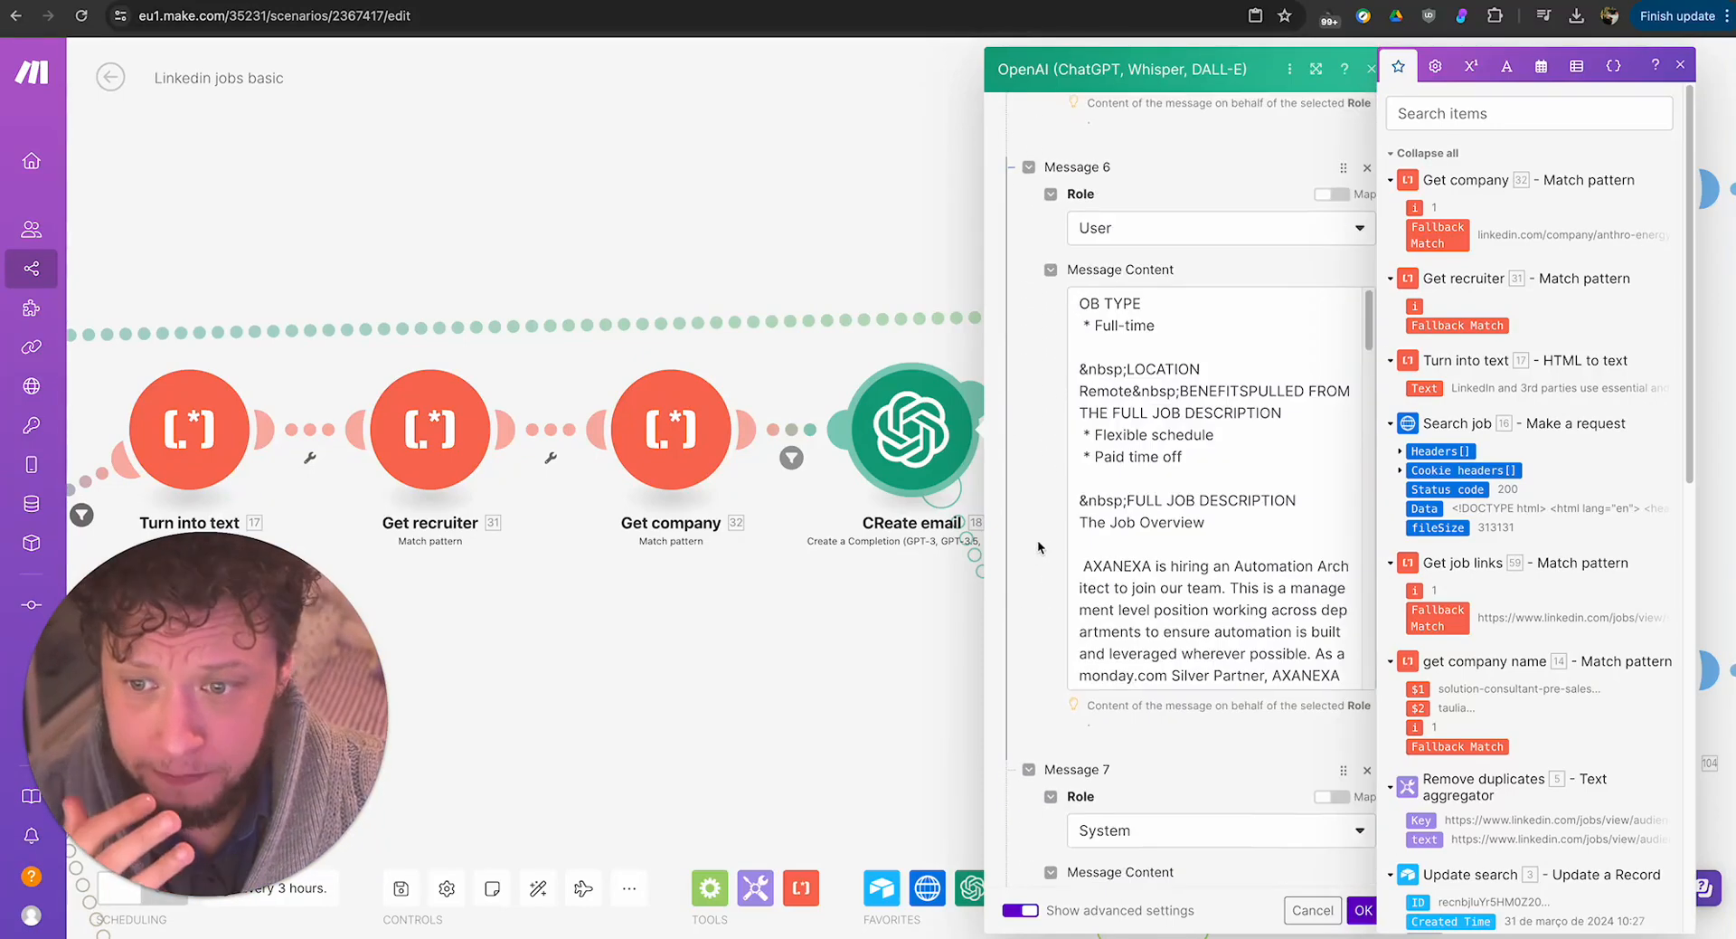
pyautogui.scroll(-10, 1038, 546)
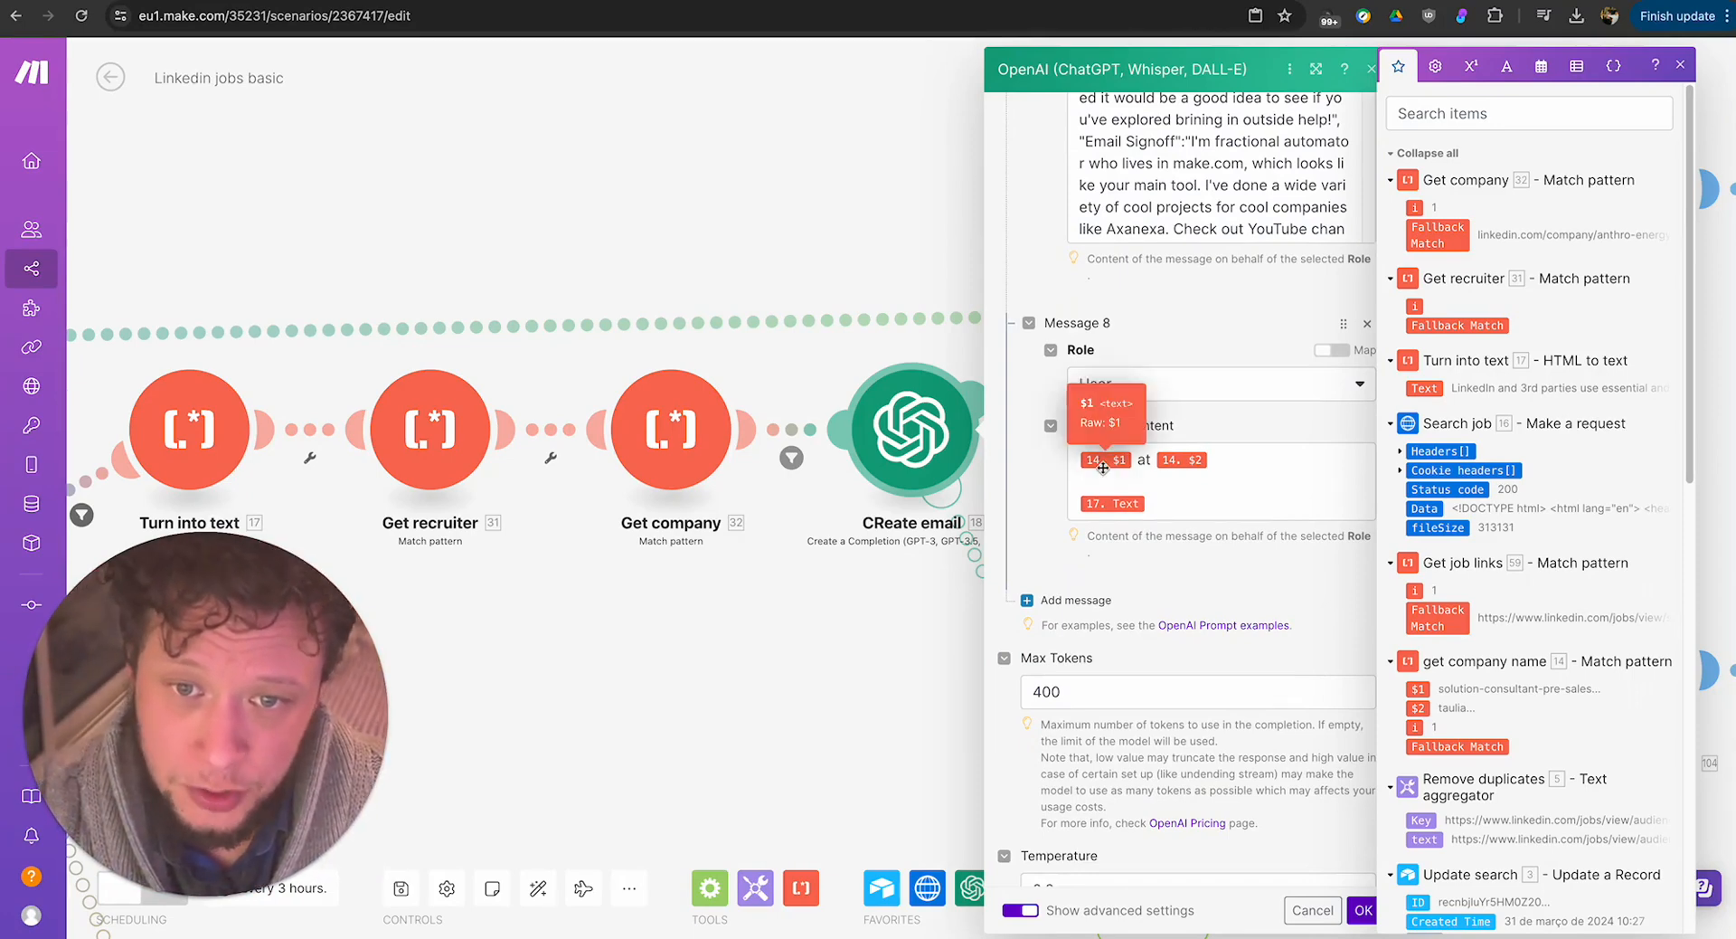
# Check the mapped job title, company and page text fields in Message 8, then close the OpenAI module settings.
pyautogui.scroll(-4, 1462, 624)
pyautogui.scroll(1, 1476, 525)
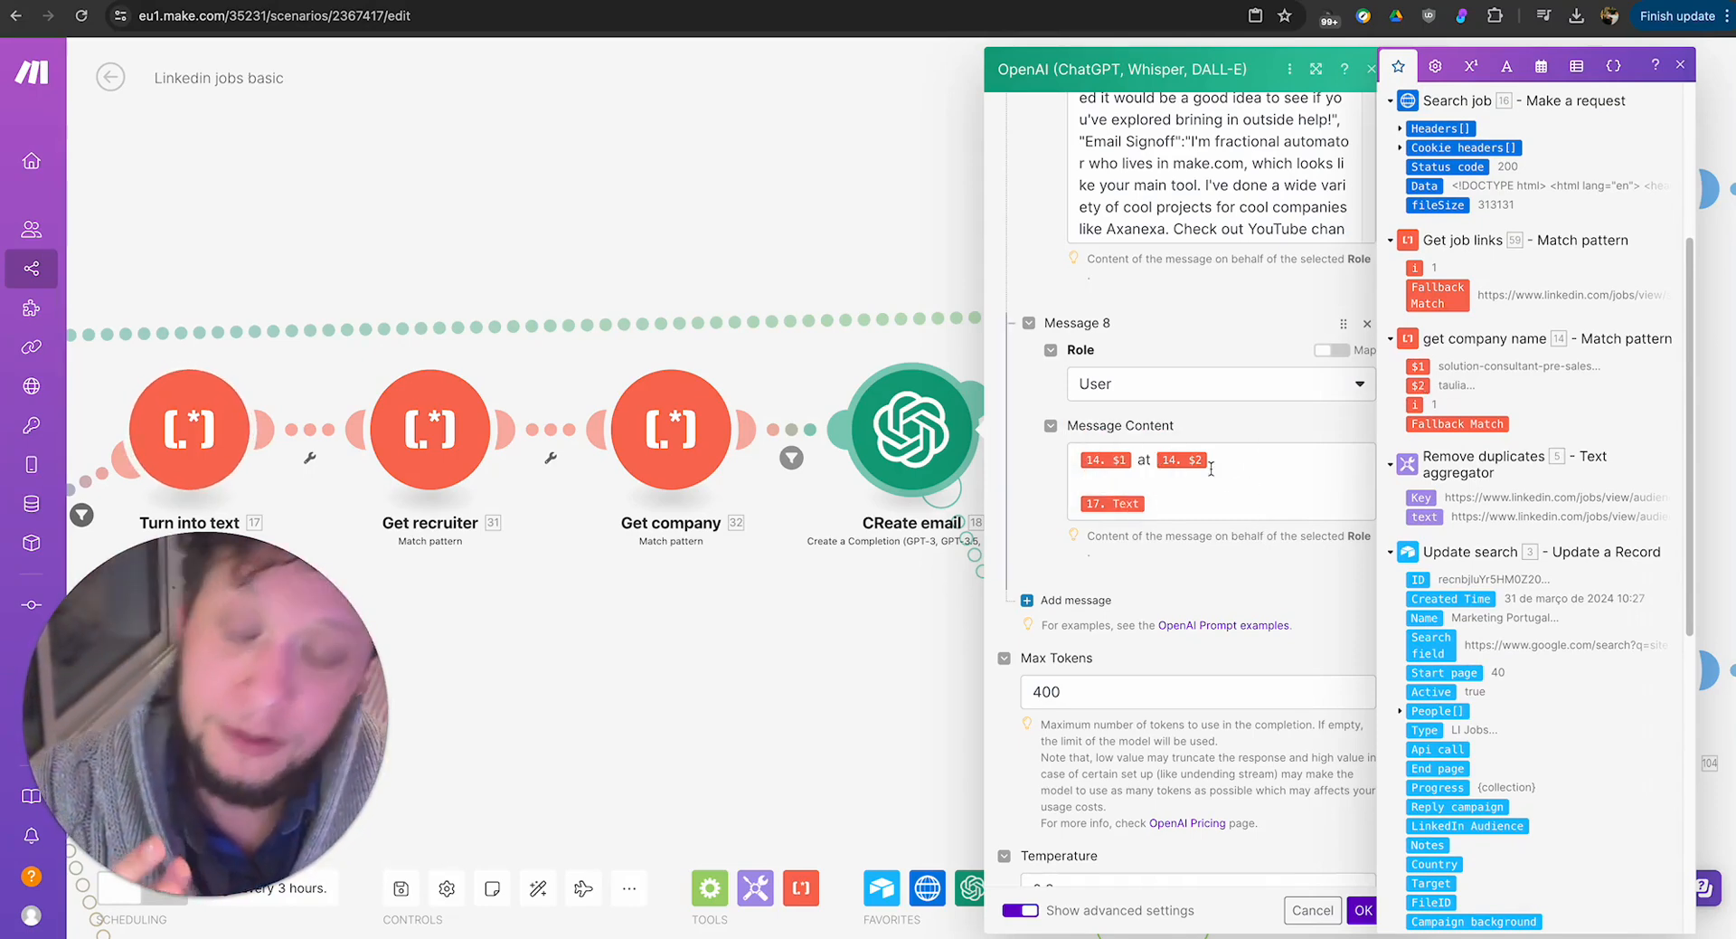
pyautogui.scroll(12, 1204, 467)
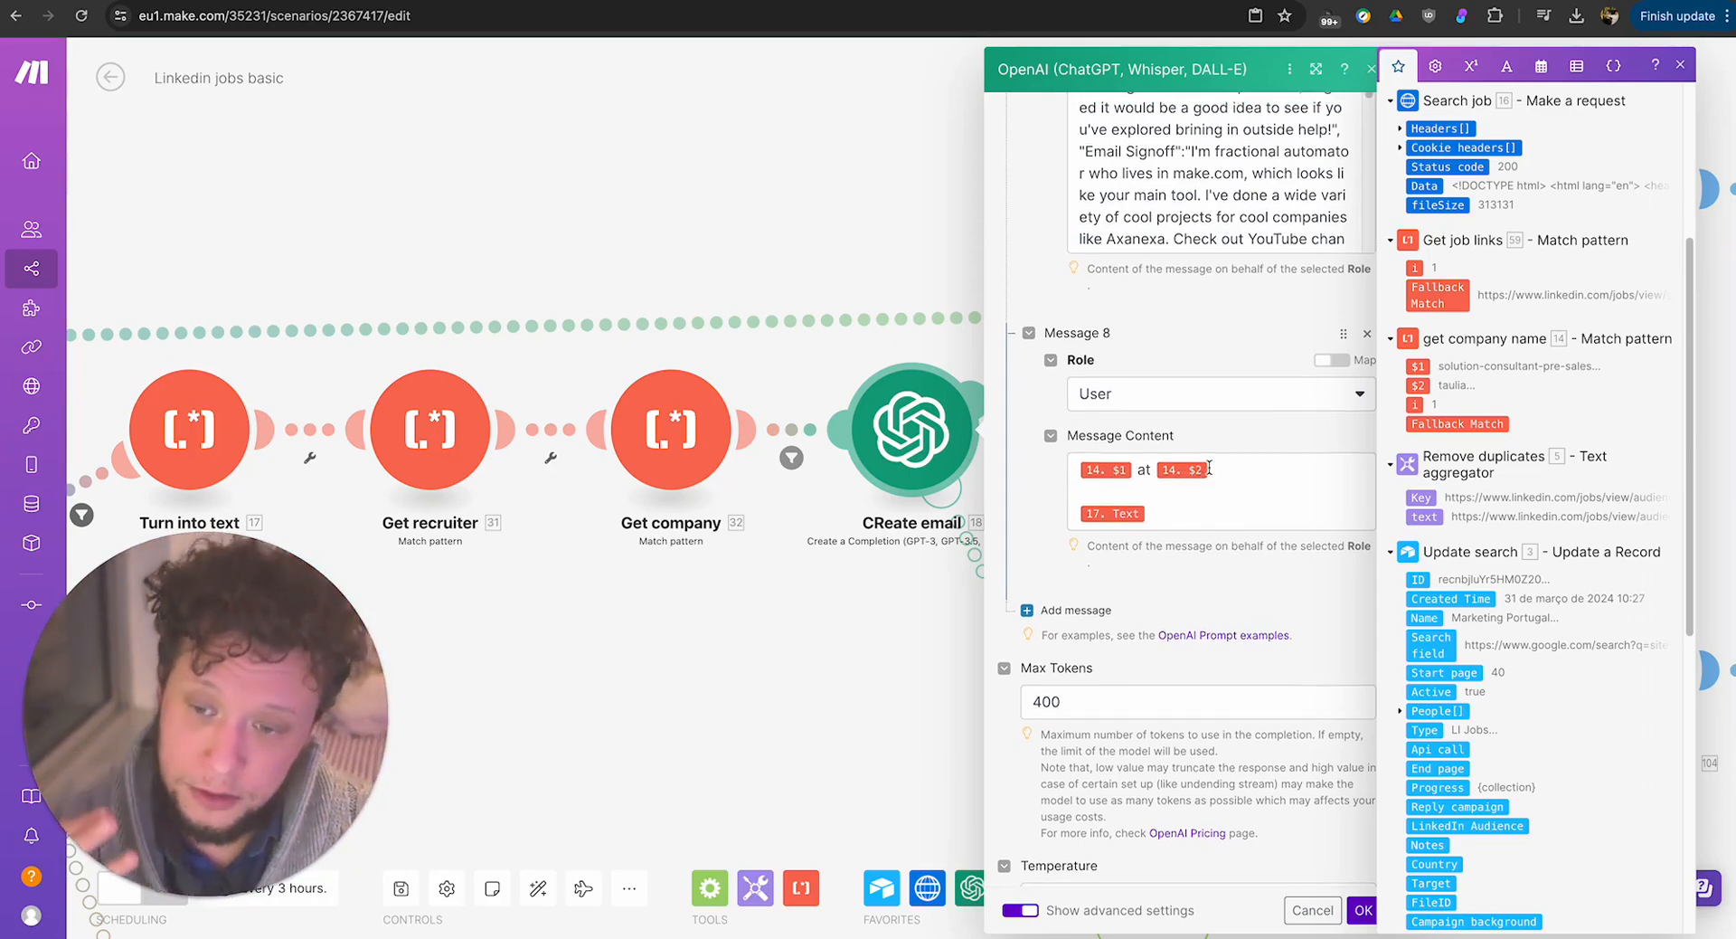
pyautogui.click(1372, 69)
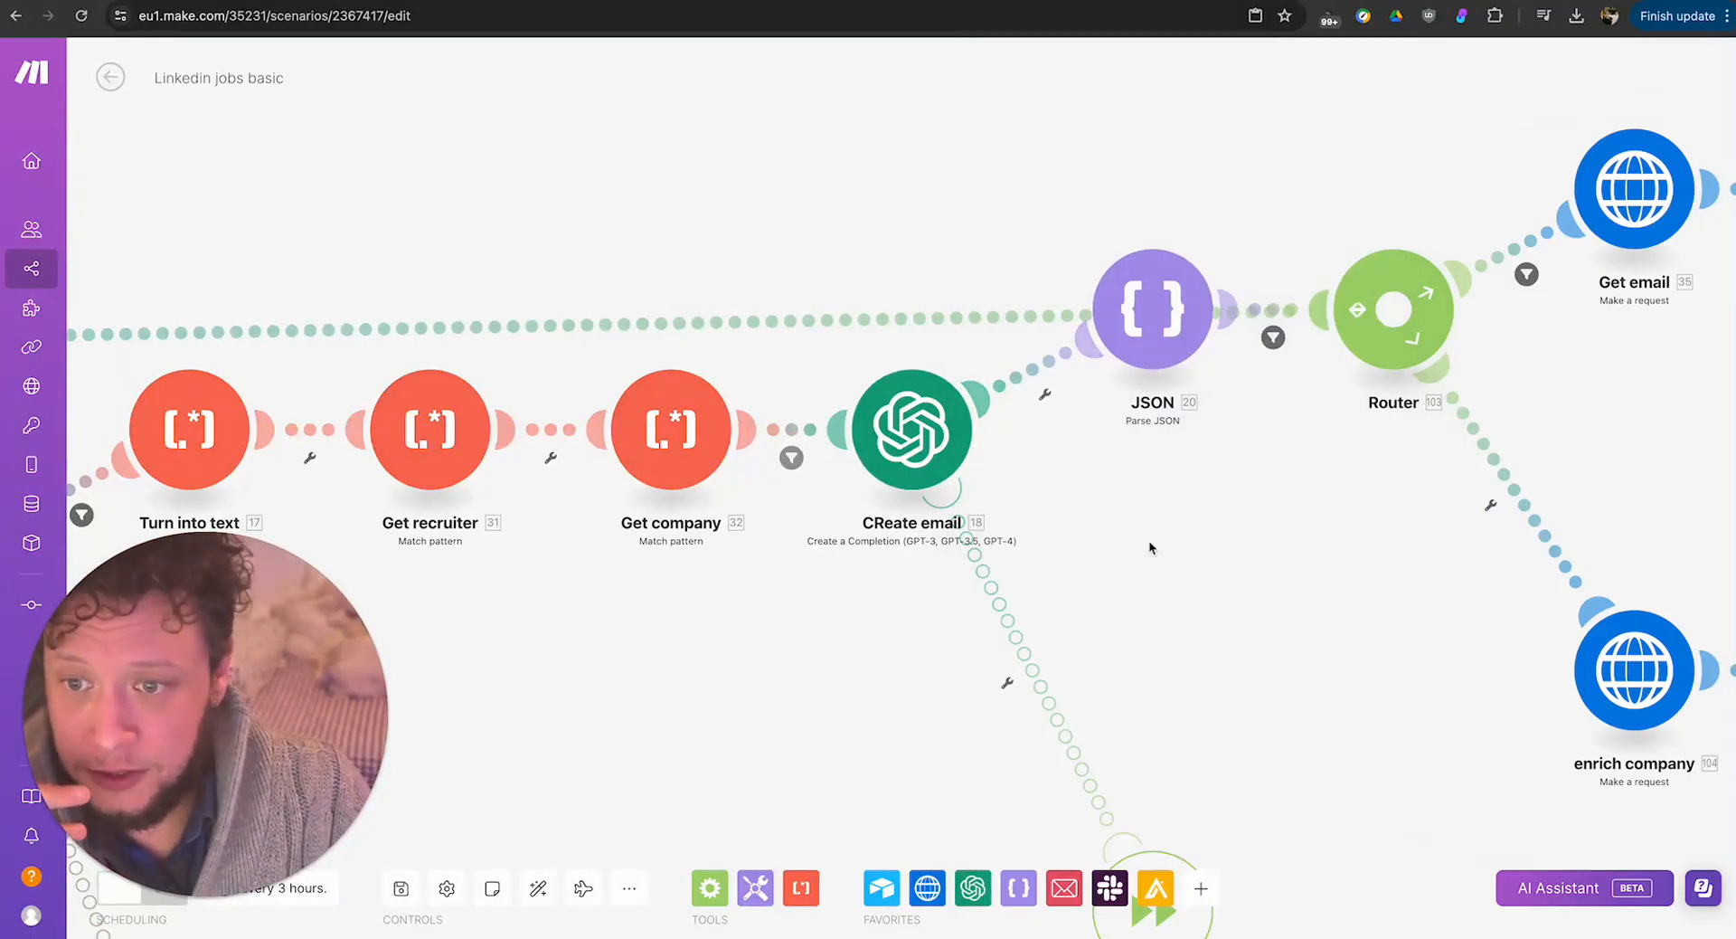
pyautogui.moveTo(1151, 543); pyautogui.dragTo(1145, 619)
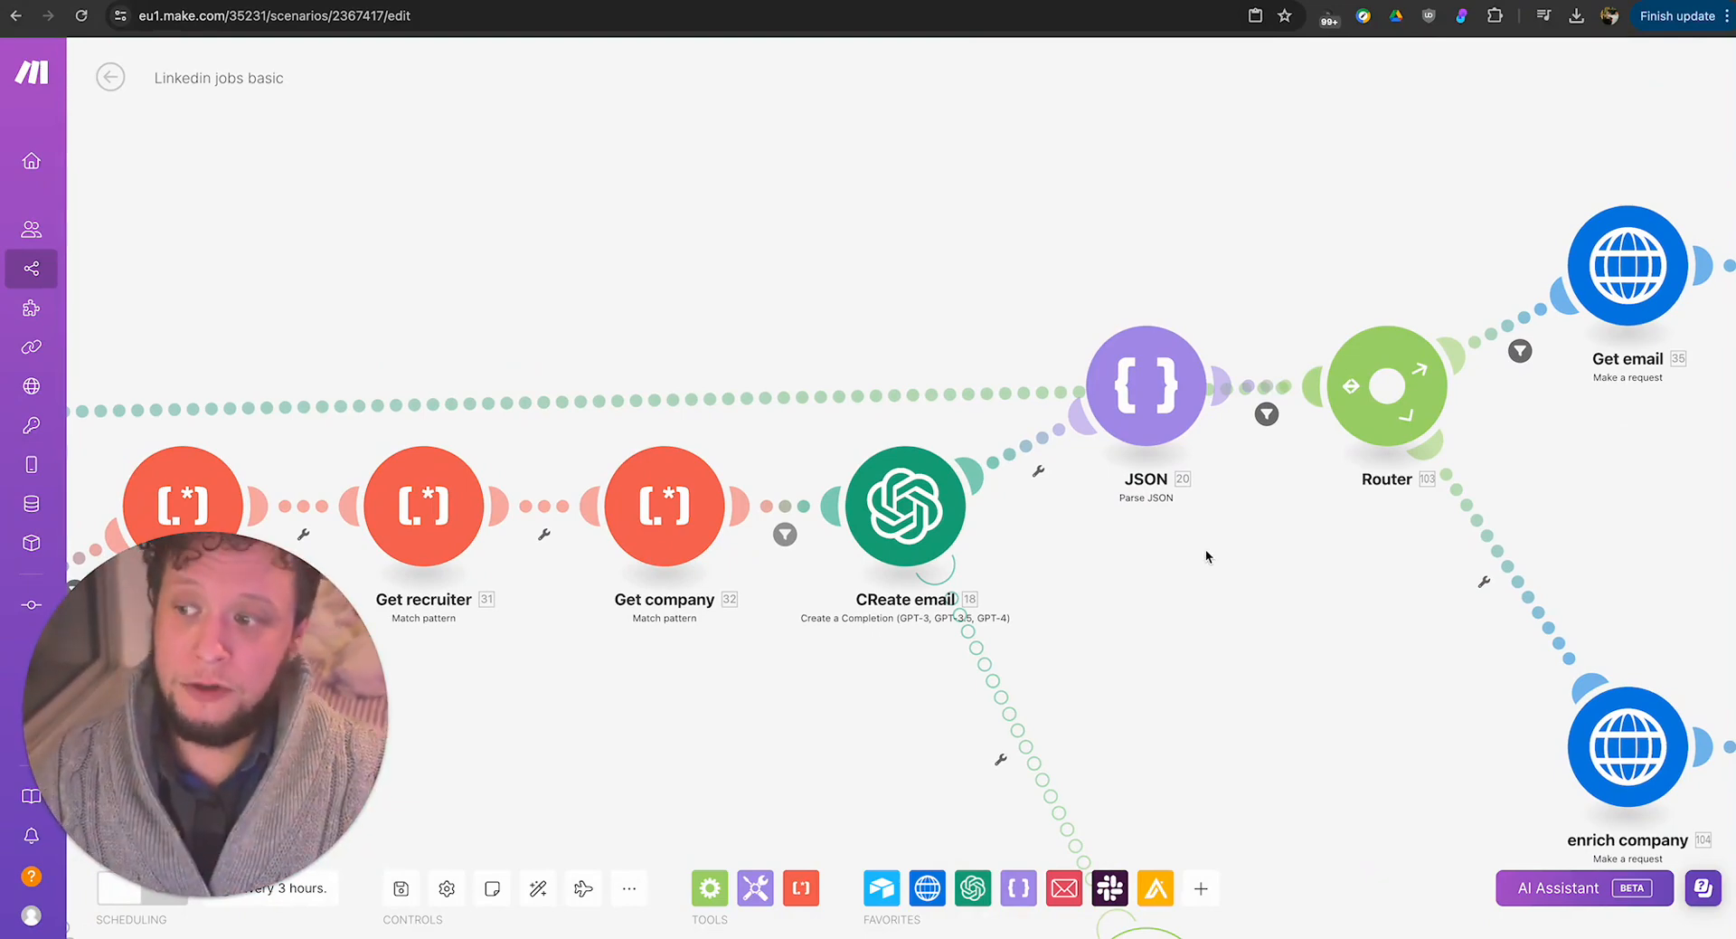
# Leave the editor and read the JSON module's Justification output in the 31 March 2024 21:15 execution log.
pyautogui.click(110, 77)
pyautogui.click(1475, 488)
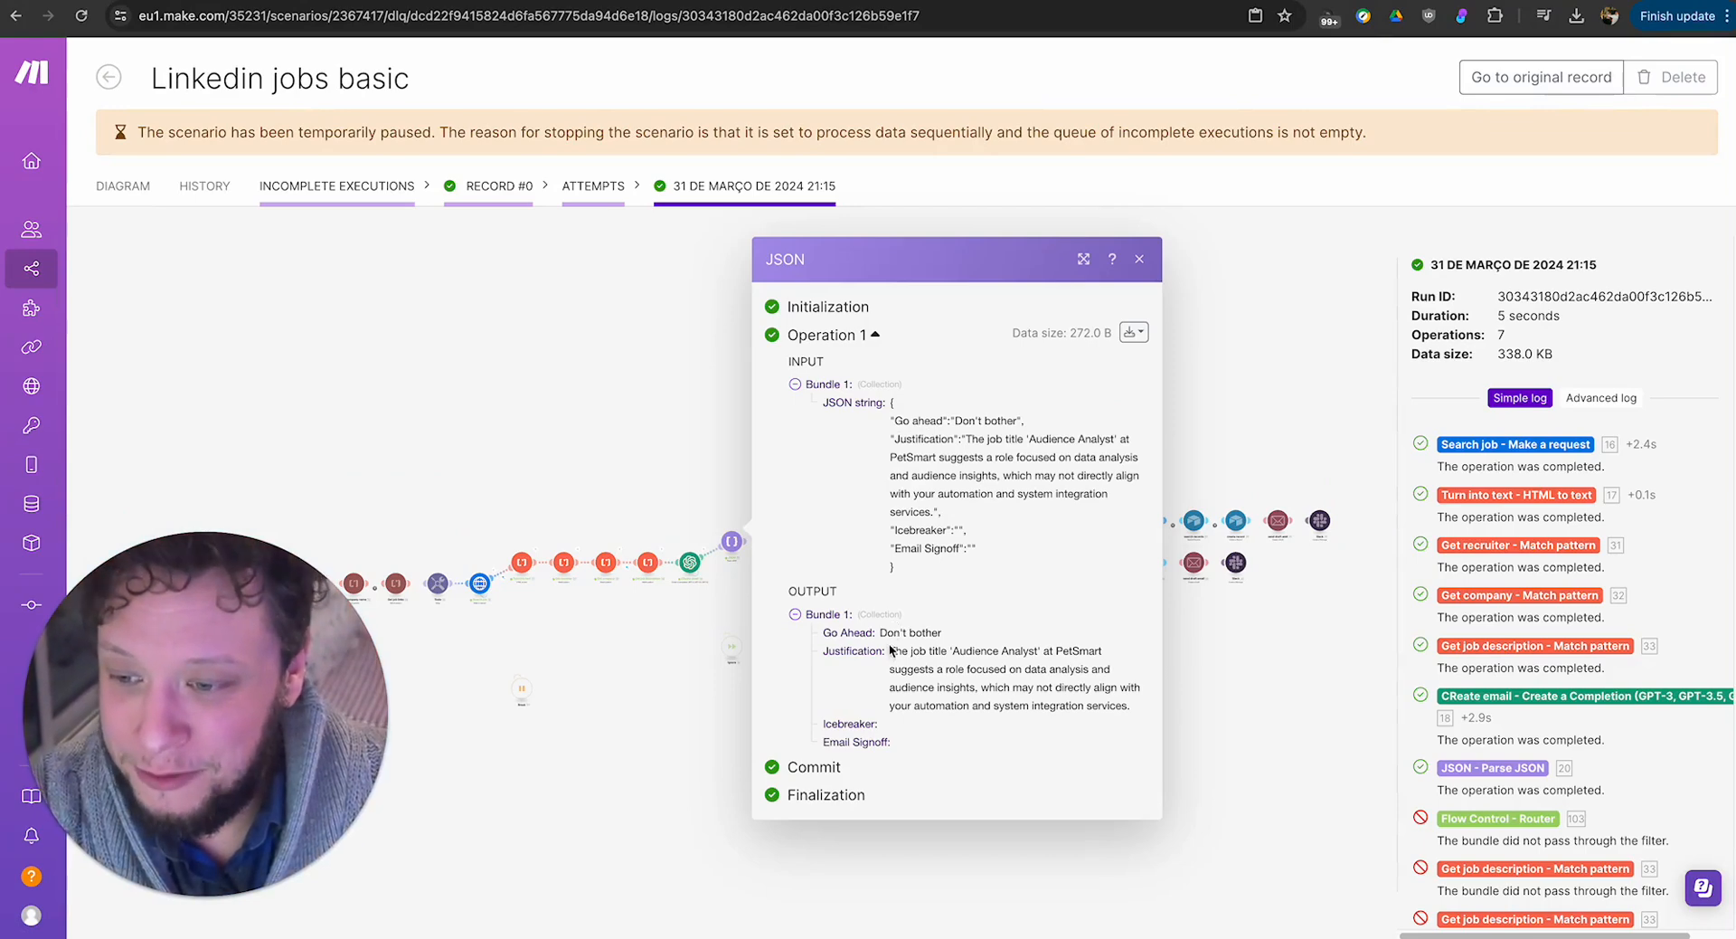
pyautogui.moveTo(909, 651); pyautogui.dragTo(1092, 685)
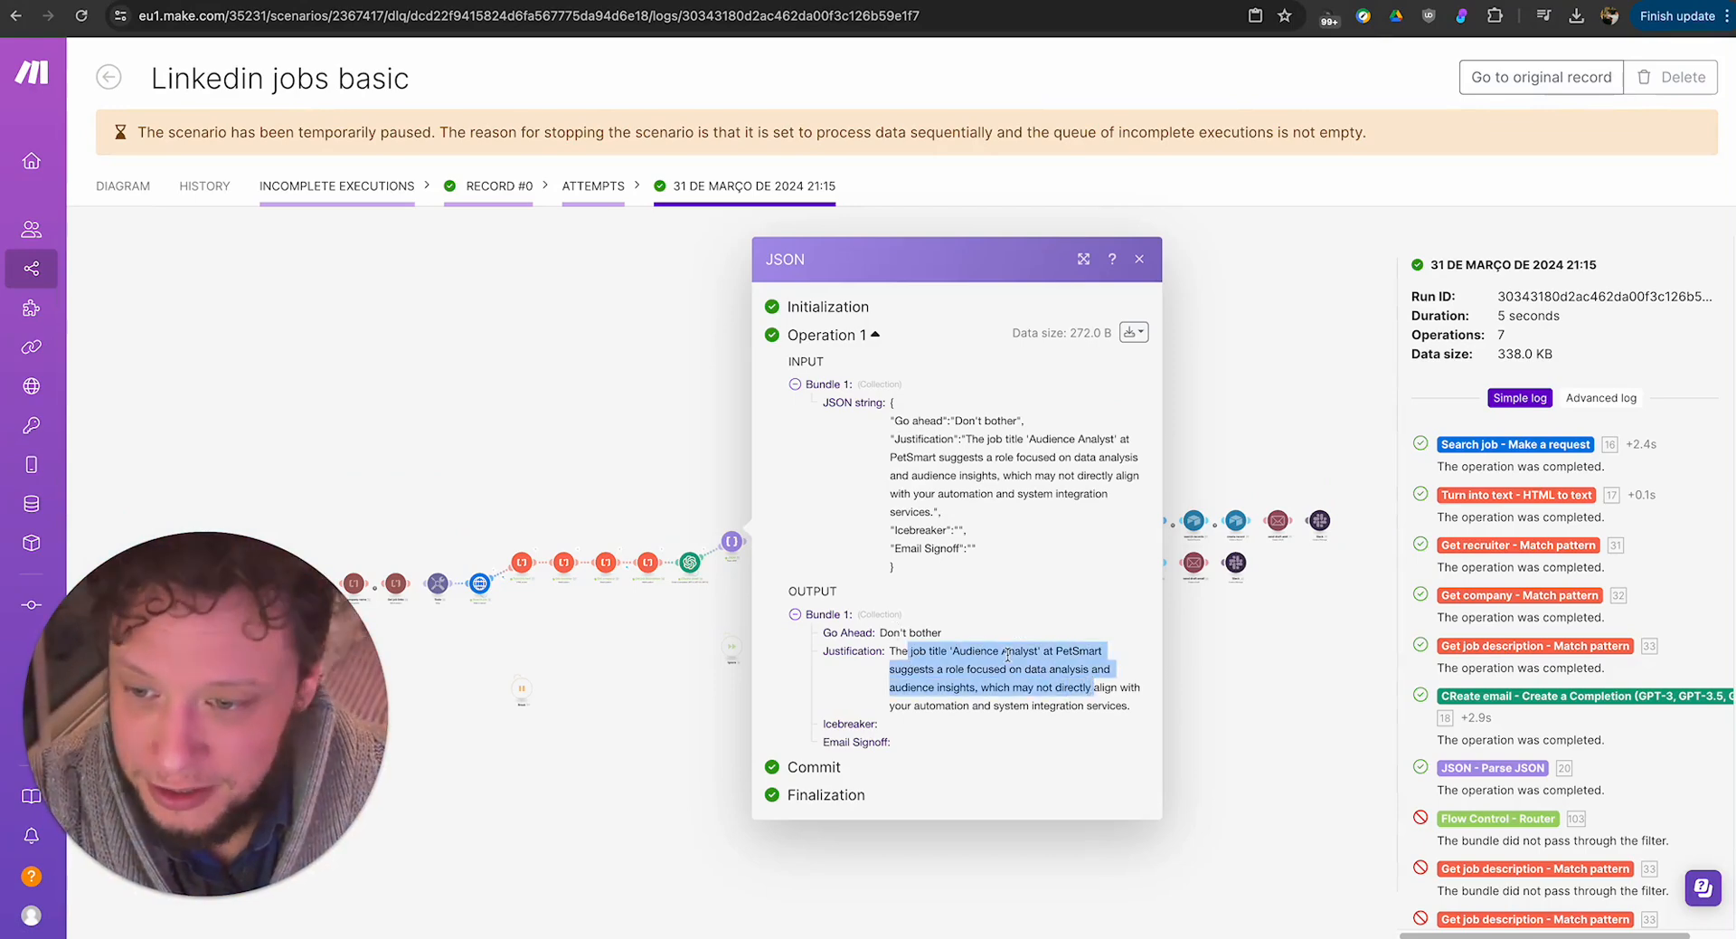
pyautogui.moveTo(982, 651); pyautogui.dragTo(1098, 670)
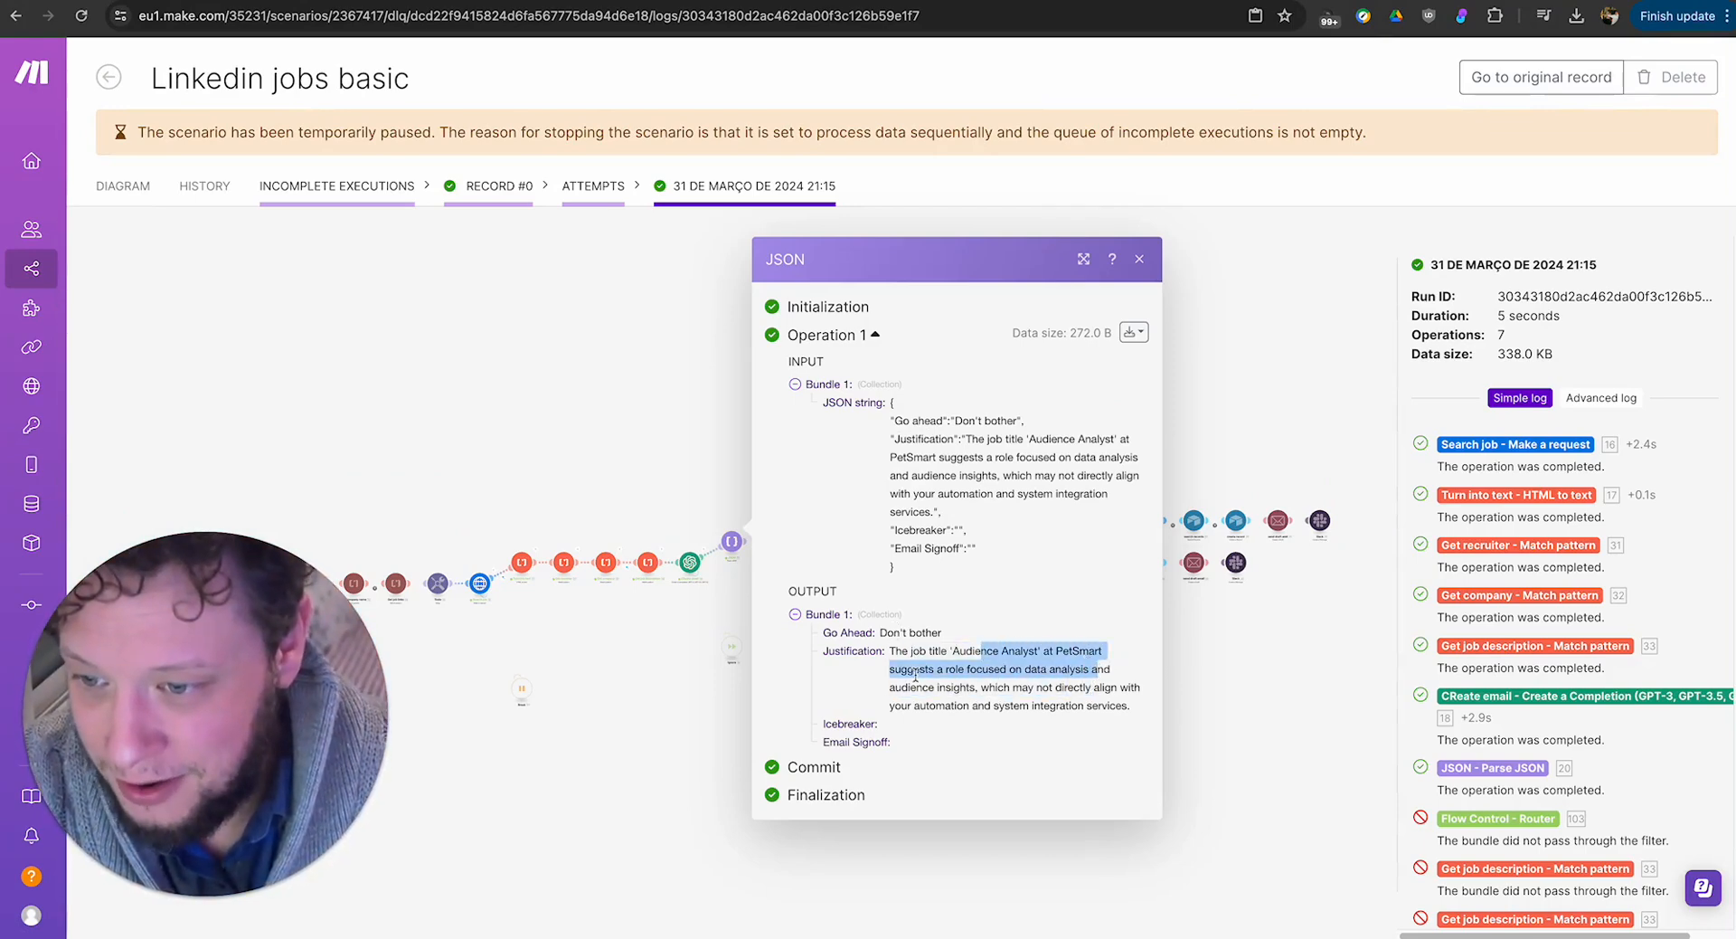
pyautogui.moveTo(915, 673); pyautogui.dragTo(1076, 689)
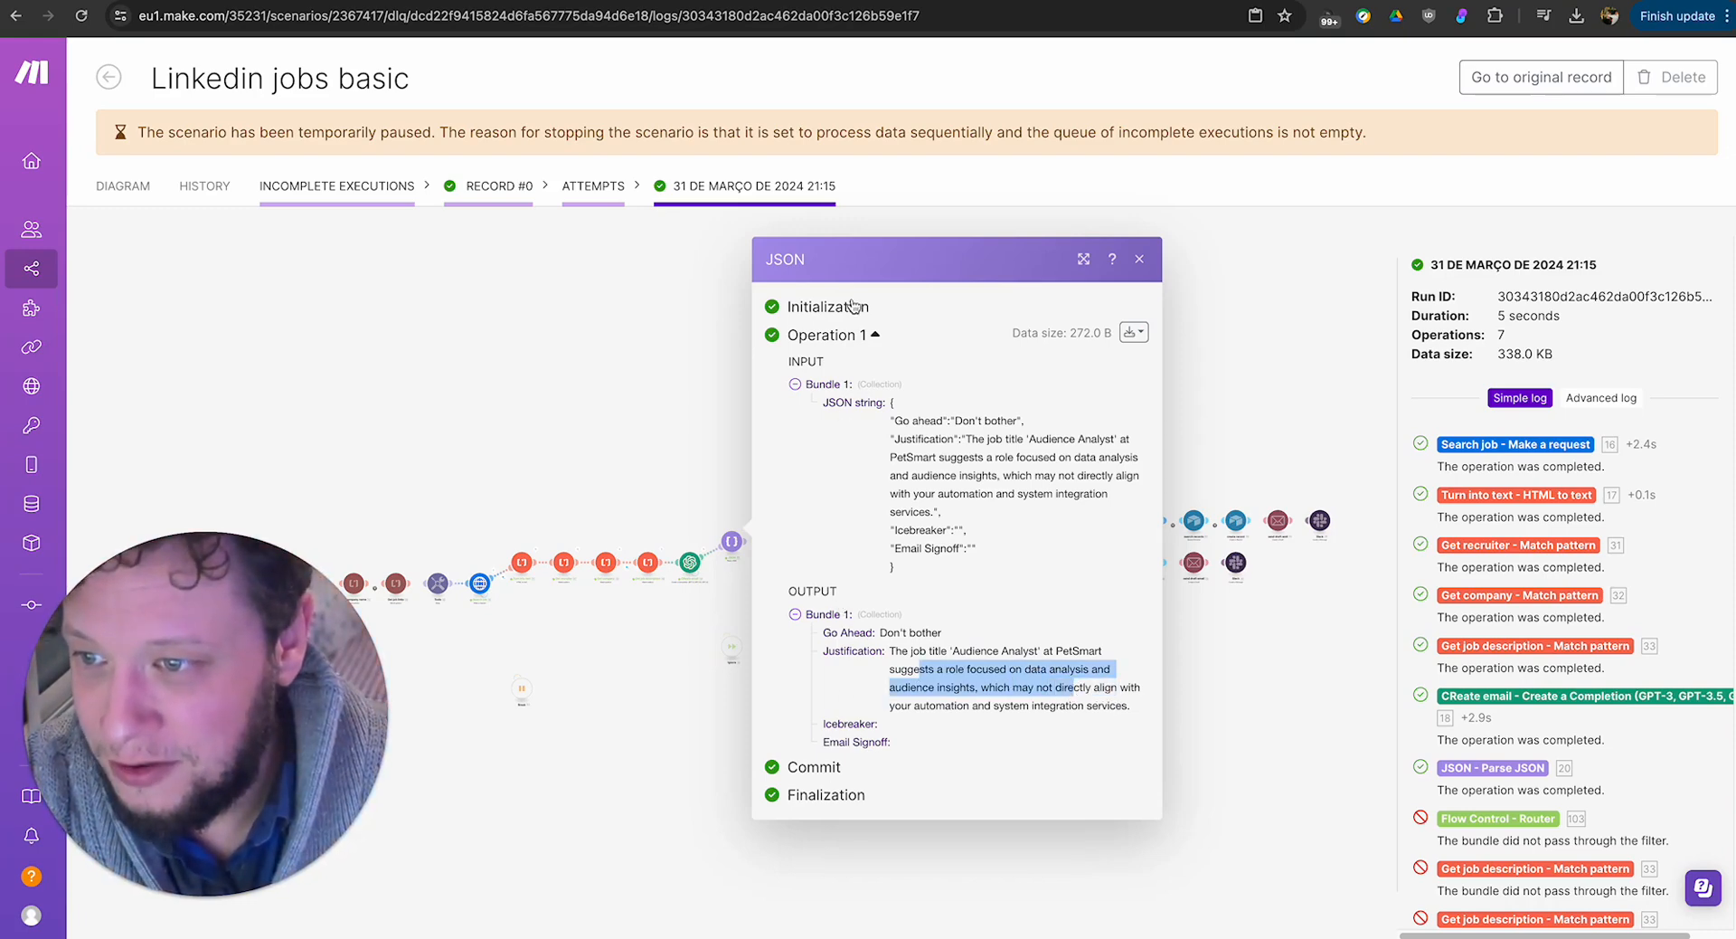
pyautogui.click(677, 437)
pyautogui.scroll(5, 735, 479)
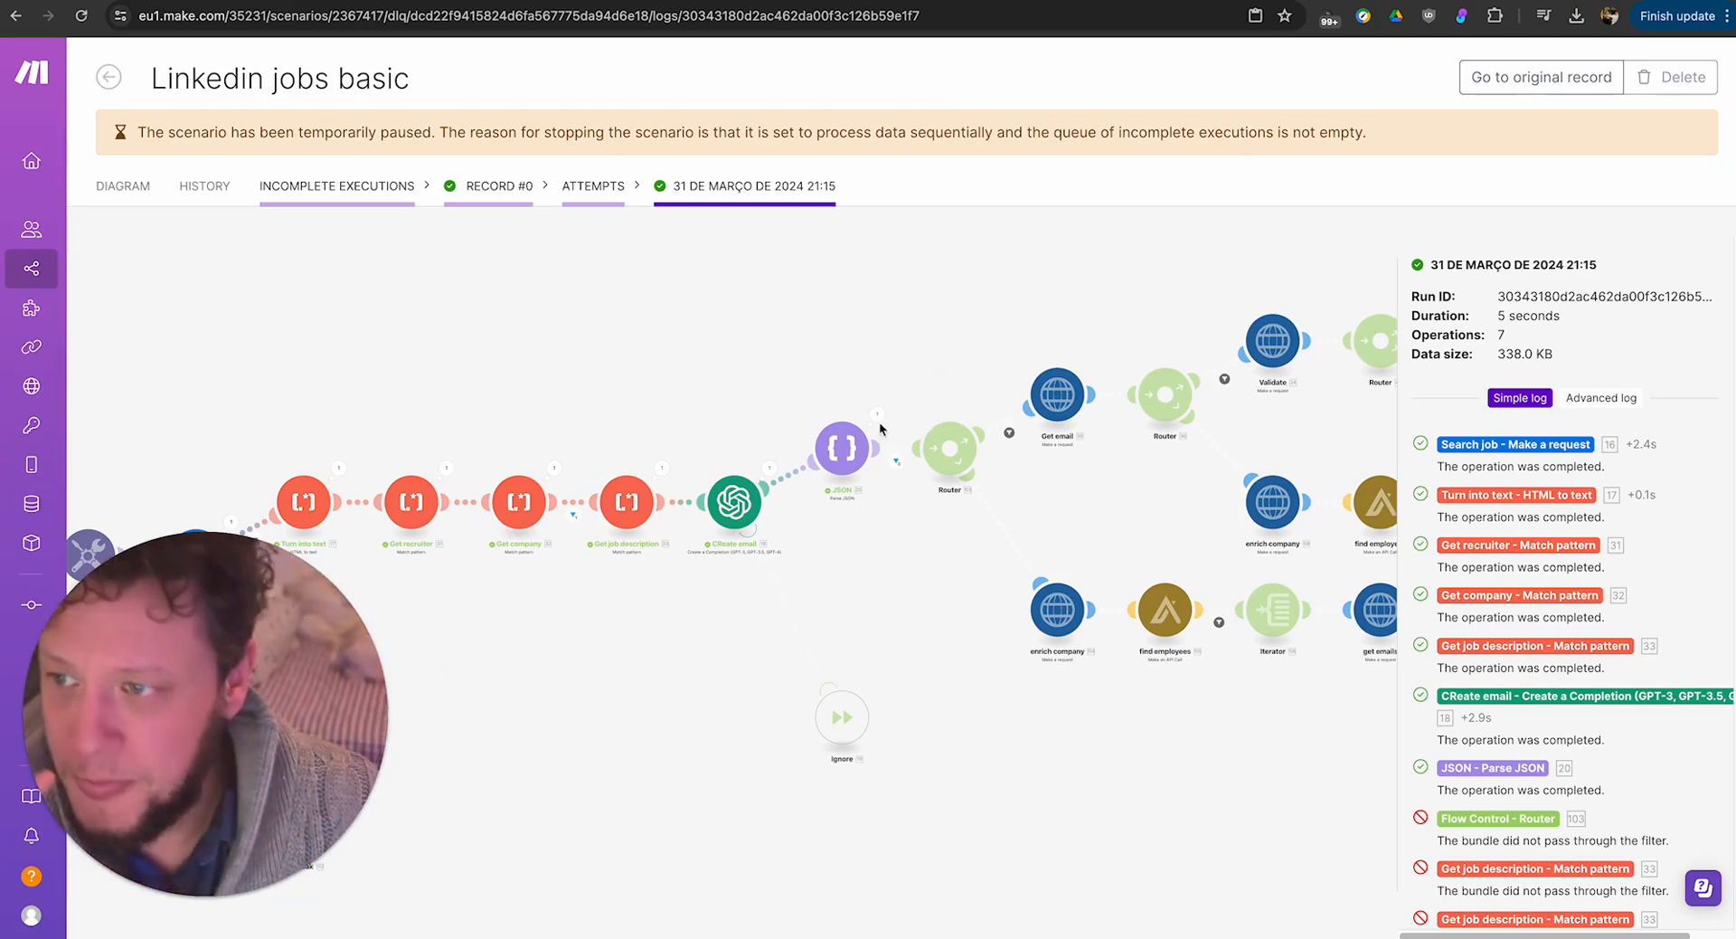
# Return from the execution log to the scenario's diagram and open it in the editor.
pyautogui.click(204, 186)
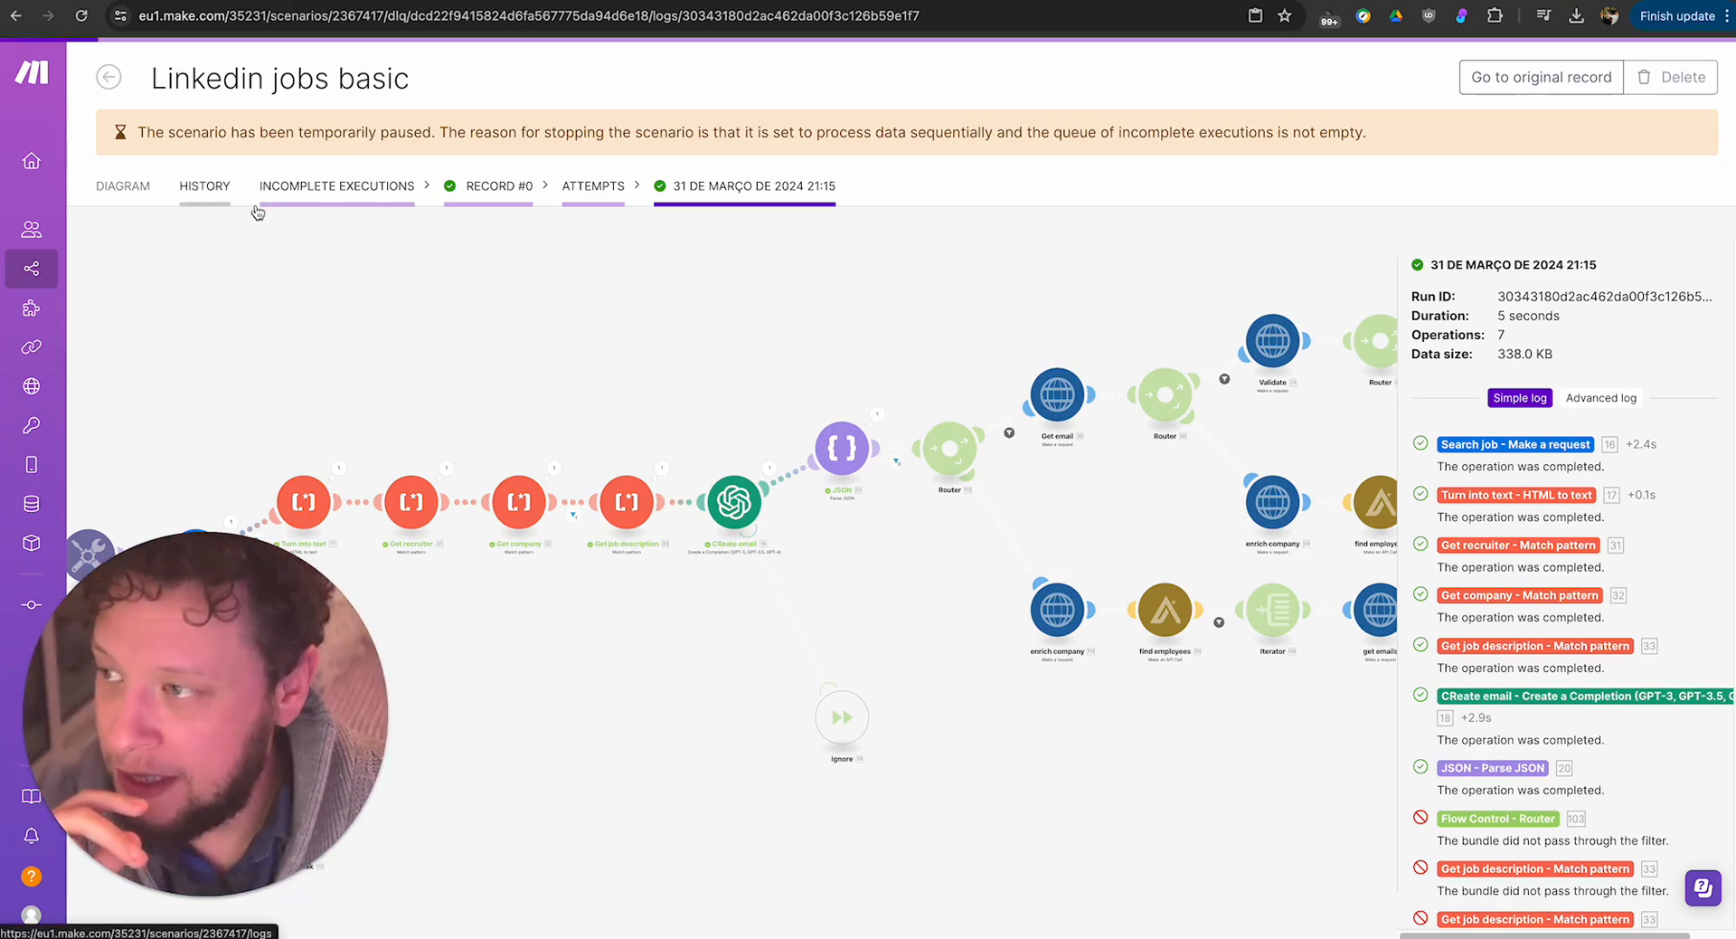
pyautogui.click(122, 186)
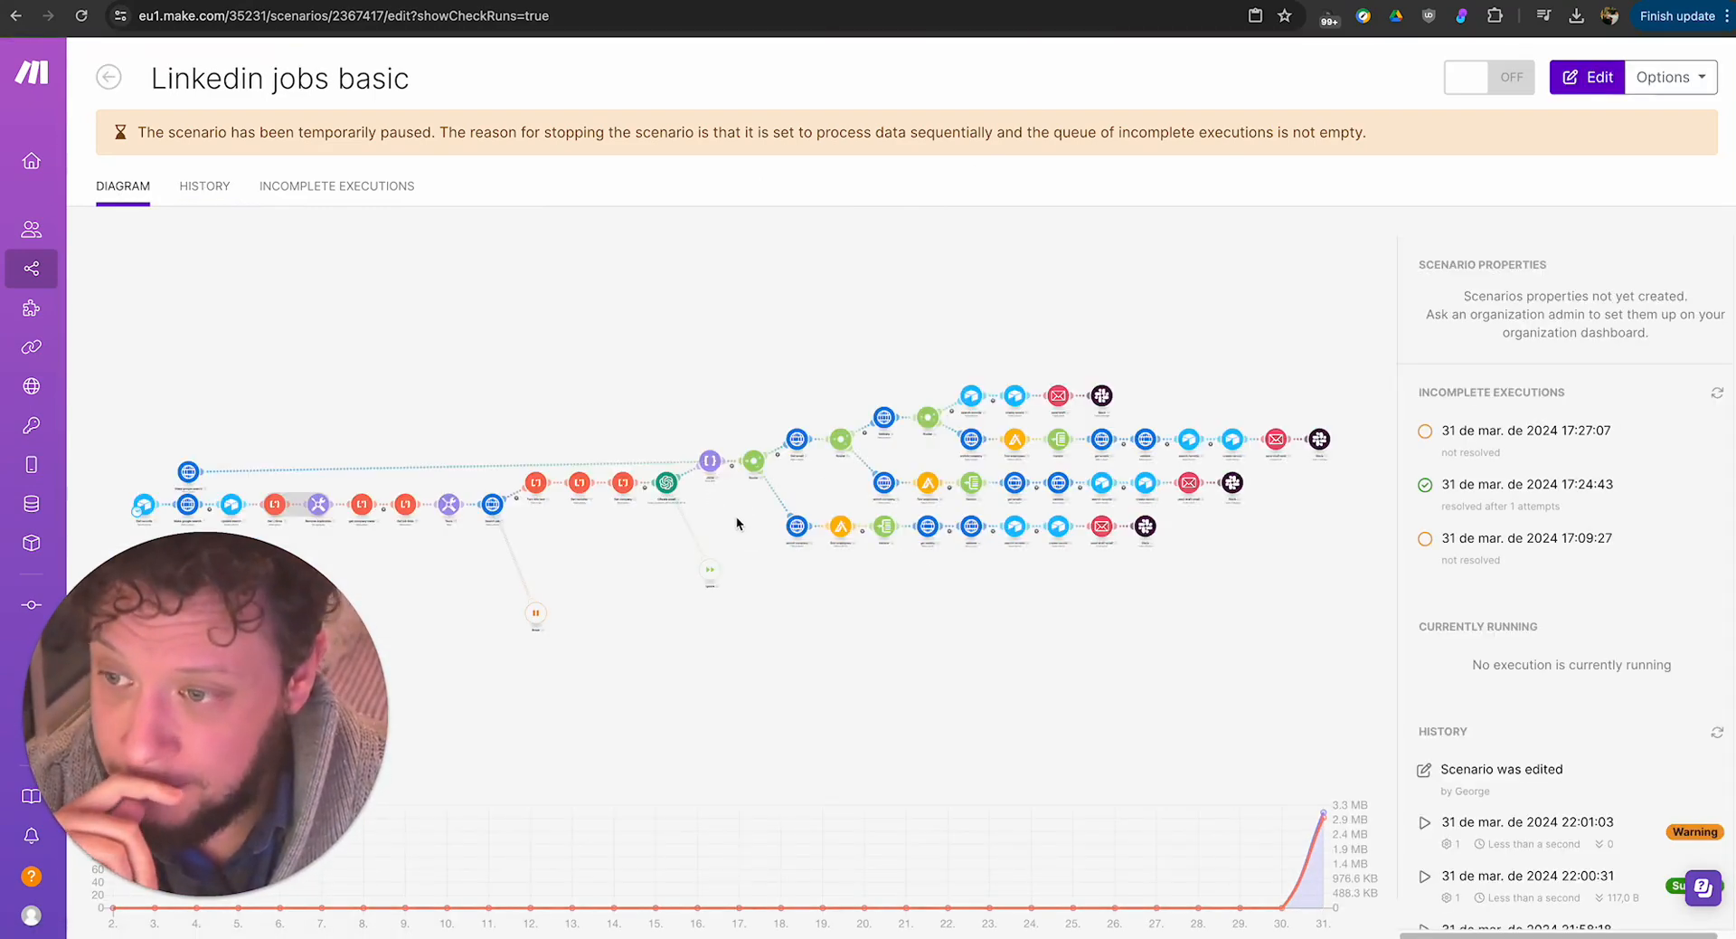
pyautogui.click(736, 513)
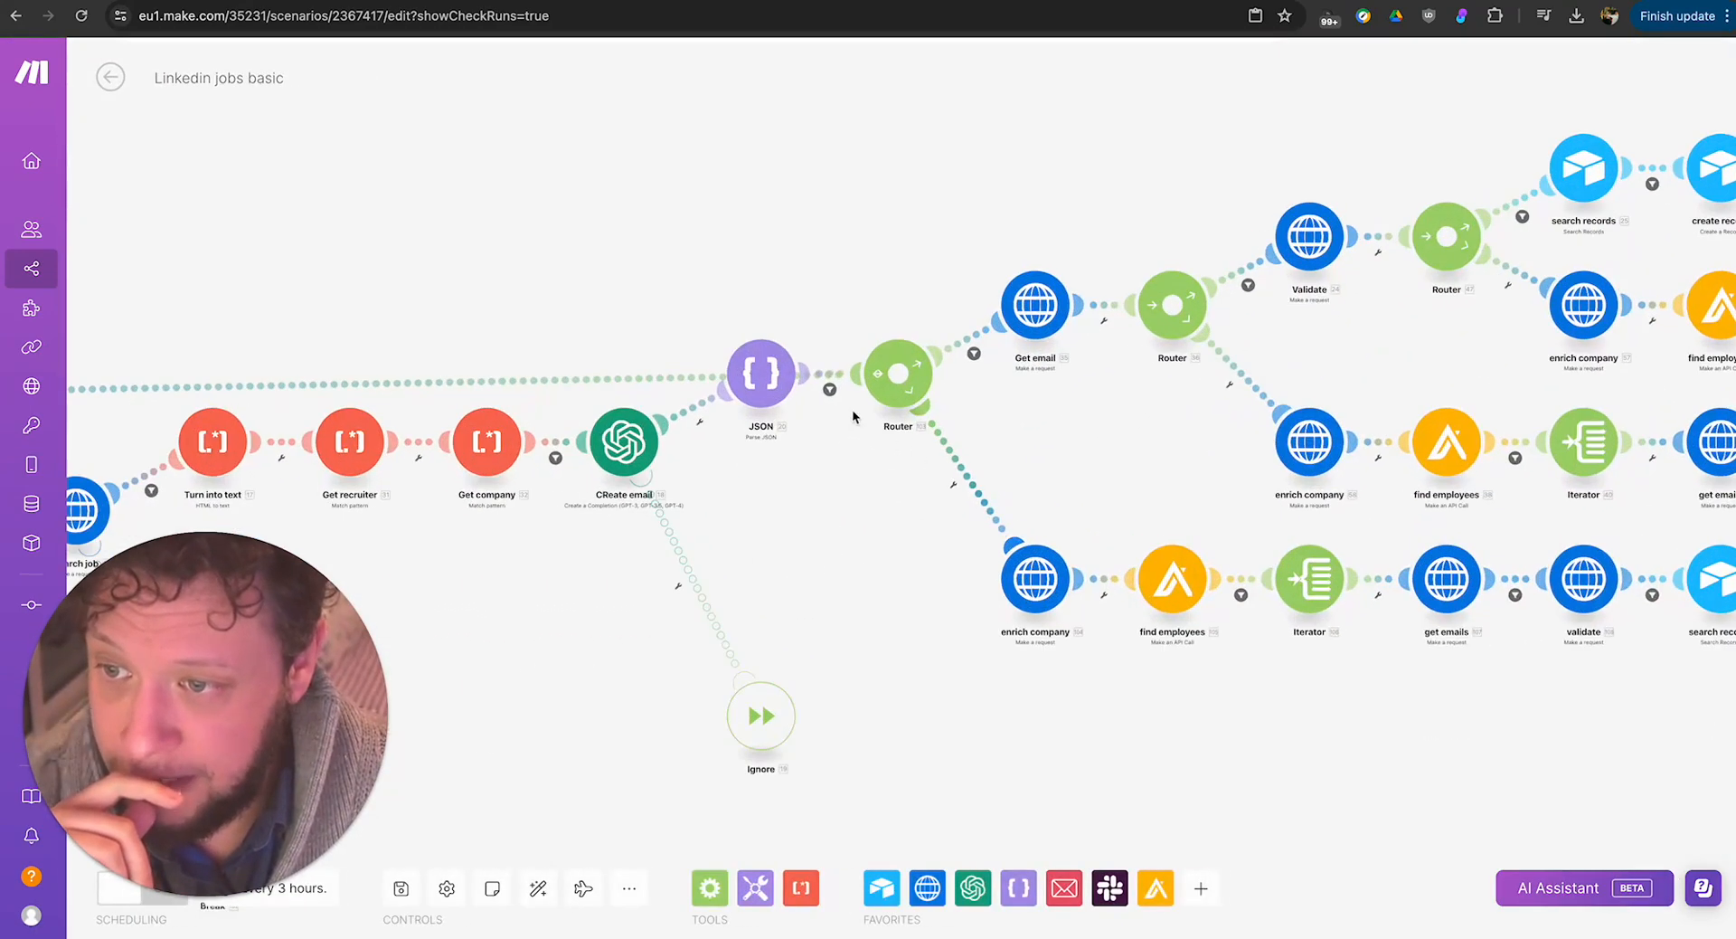
# Move the Make google search module above the main flow, leaving its request settings as they are.
pyautogui.scroll(-5, 372, 383)
pyautogui.moveTo(373, 383); pyautogui.dragTo(800, 484)
pyautogui.moveTo(197, 495); pyautogui.dragTo(756, 267)
pyautogui.click(756, 267)
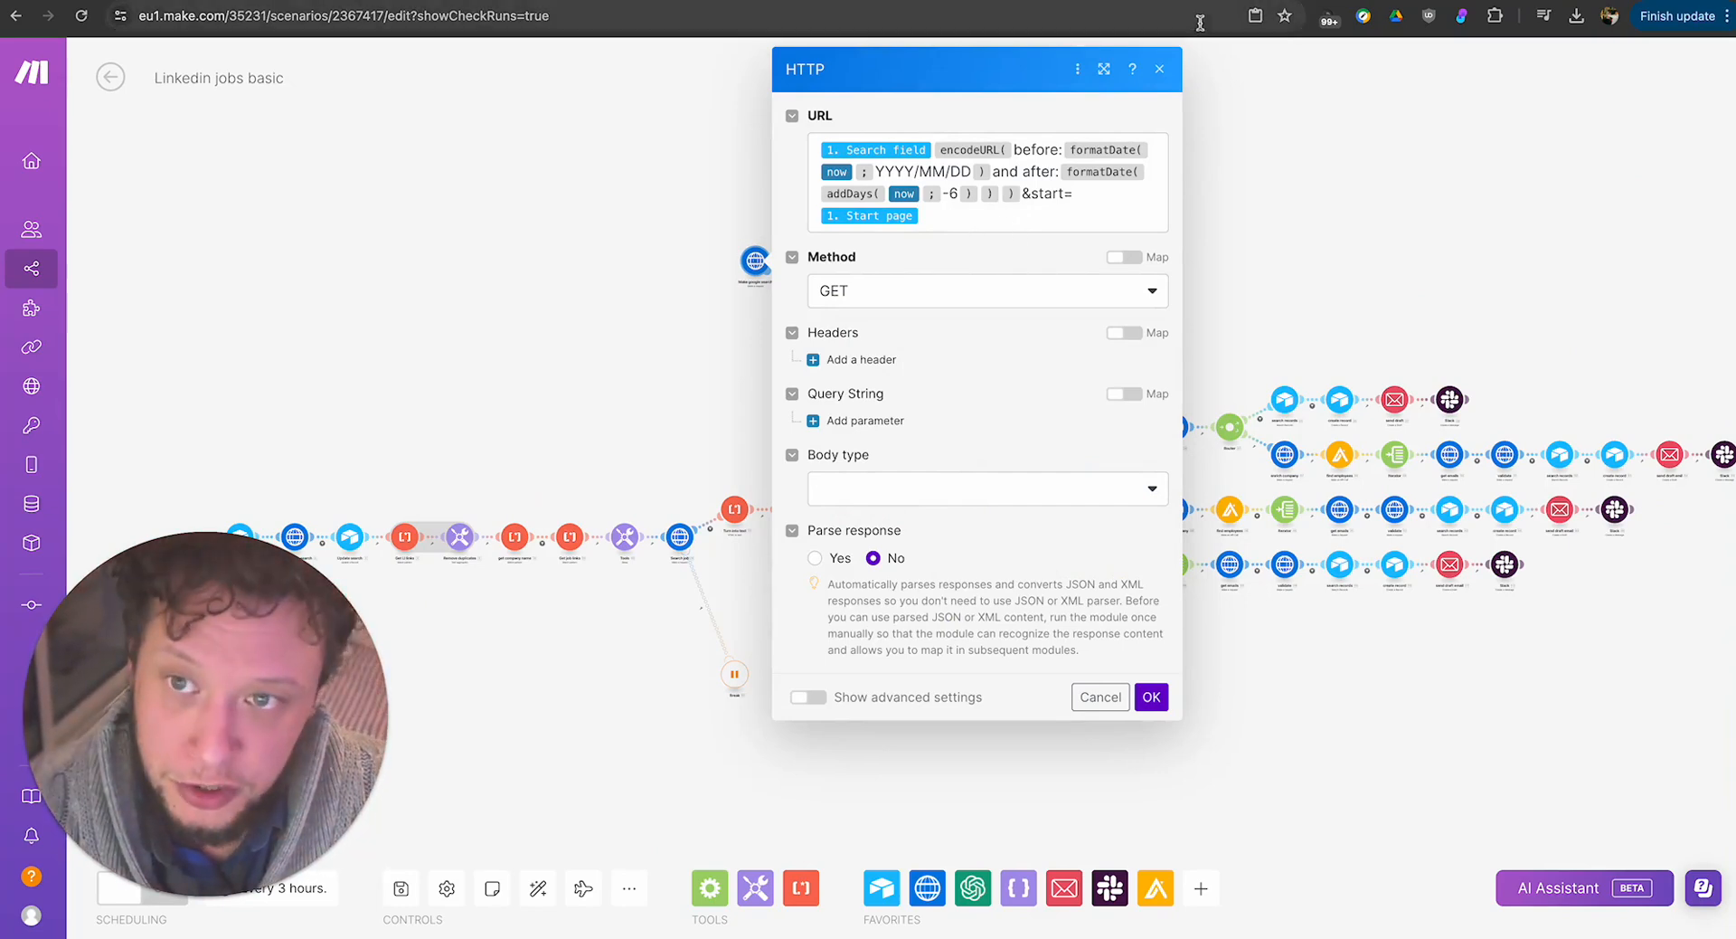
pyautogui.click(1160, 69)
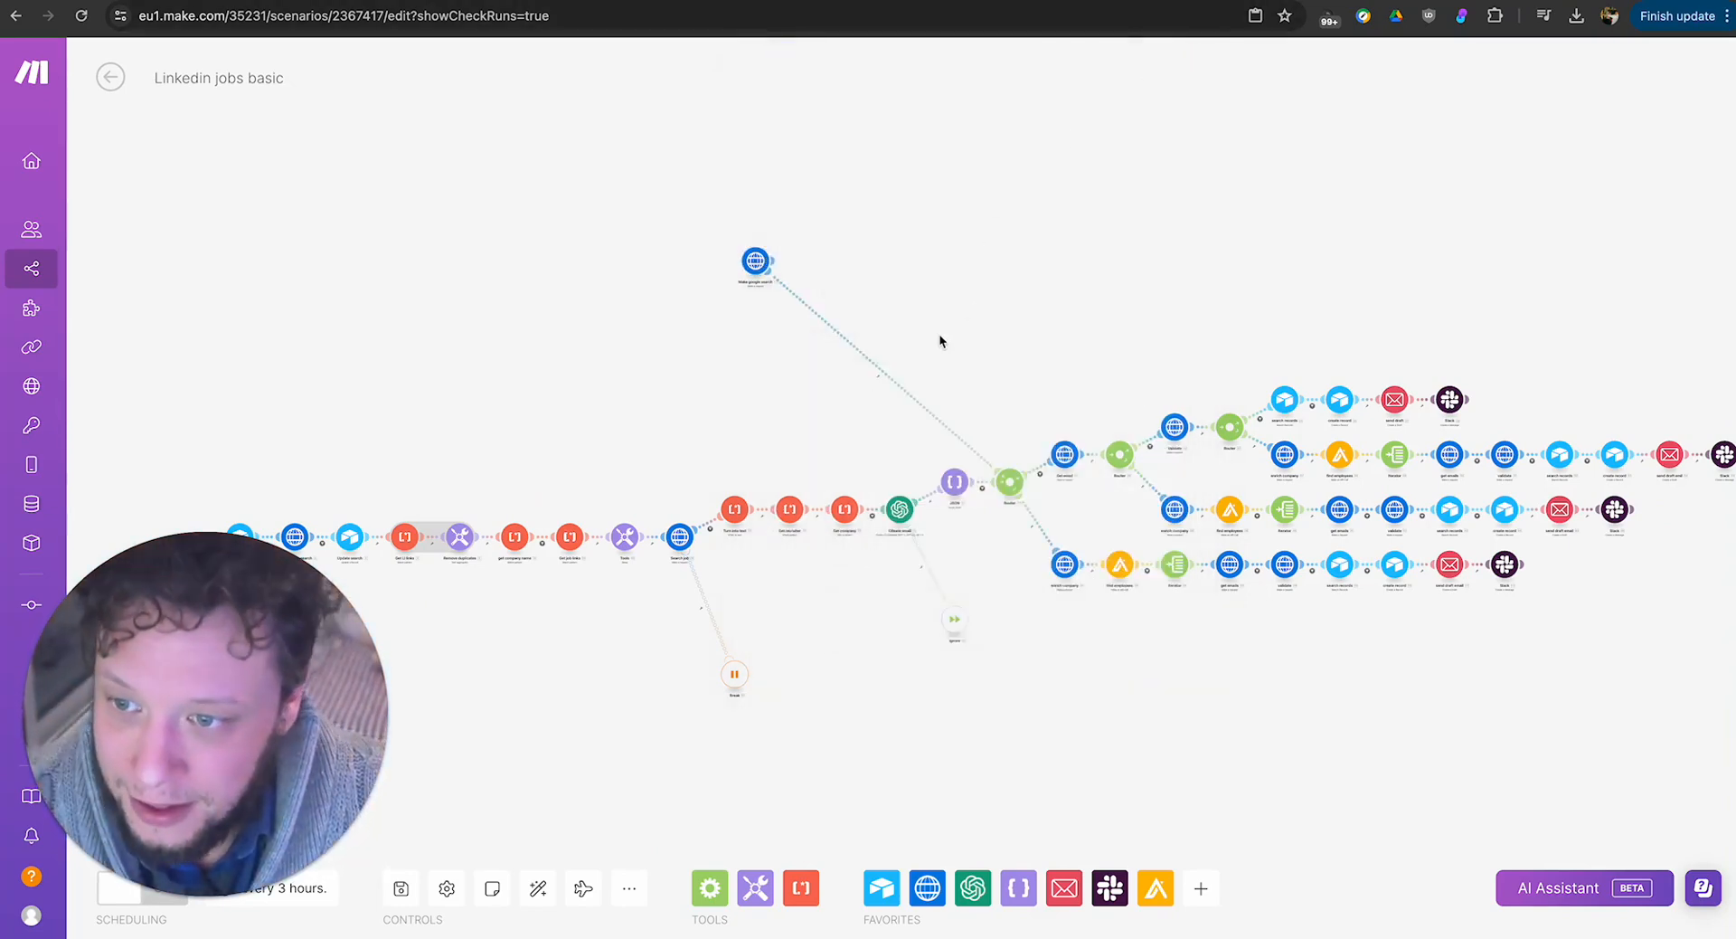
# Examine the Go Ahead condition of the filter between the JSON module and the first Router, then close it.
pyautogui.click(888, 378)
pyautogui.scroll(3, 886, 425)
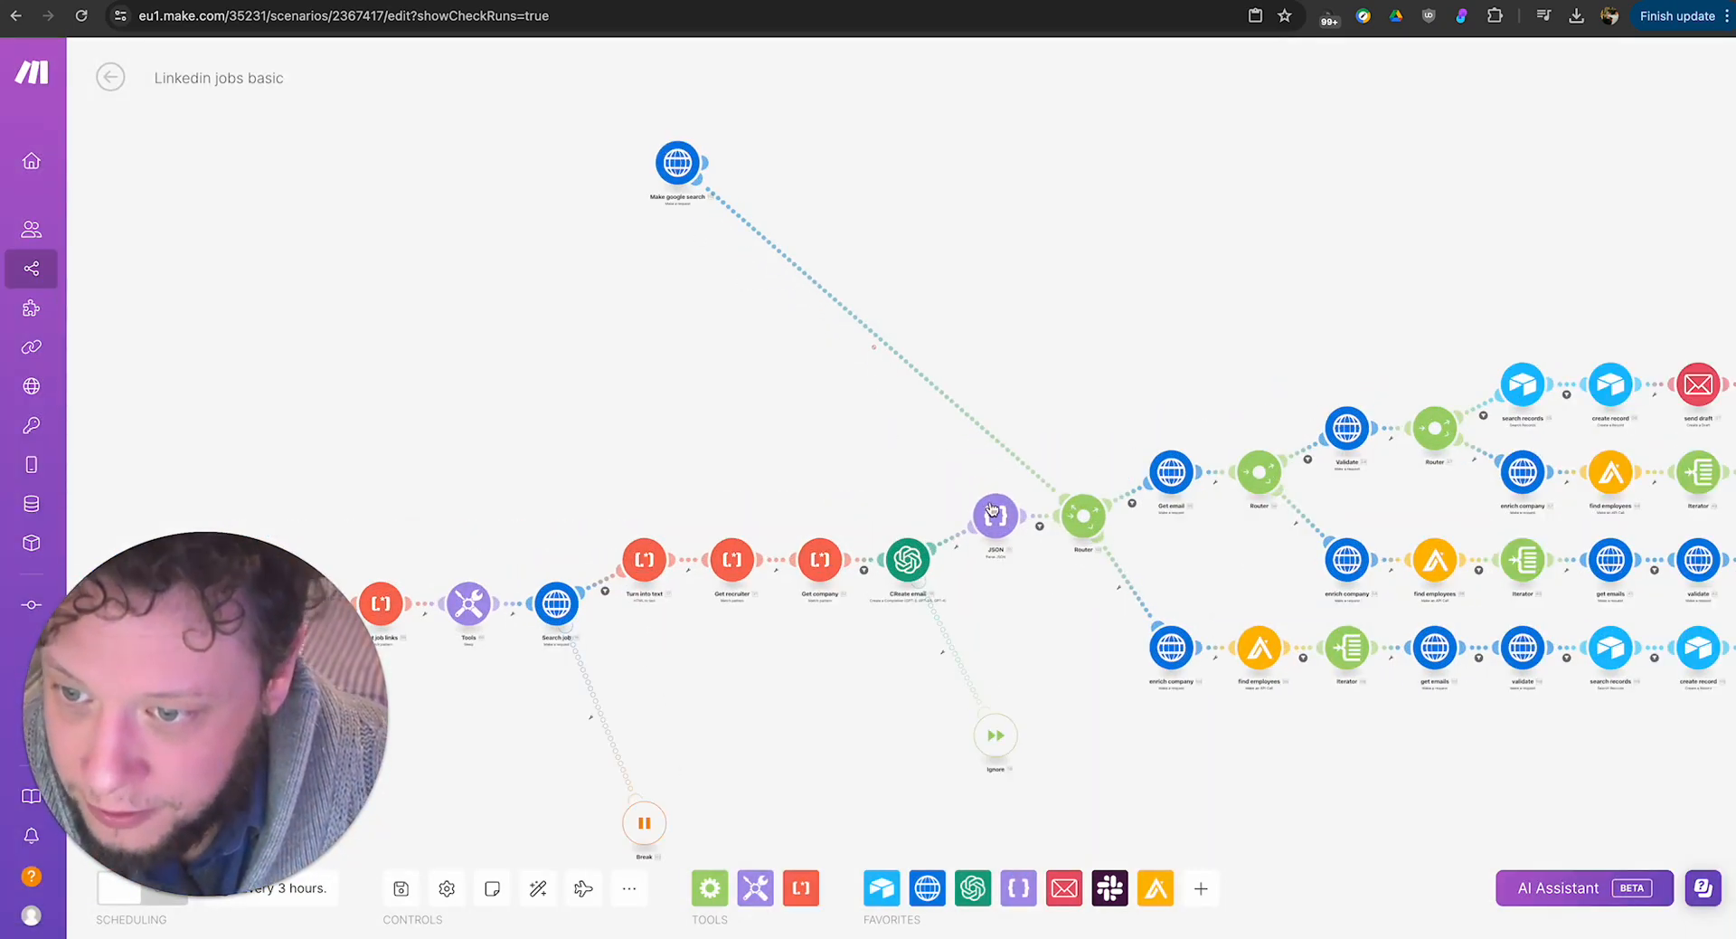
pyautogui.click(1041, 523)
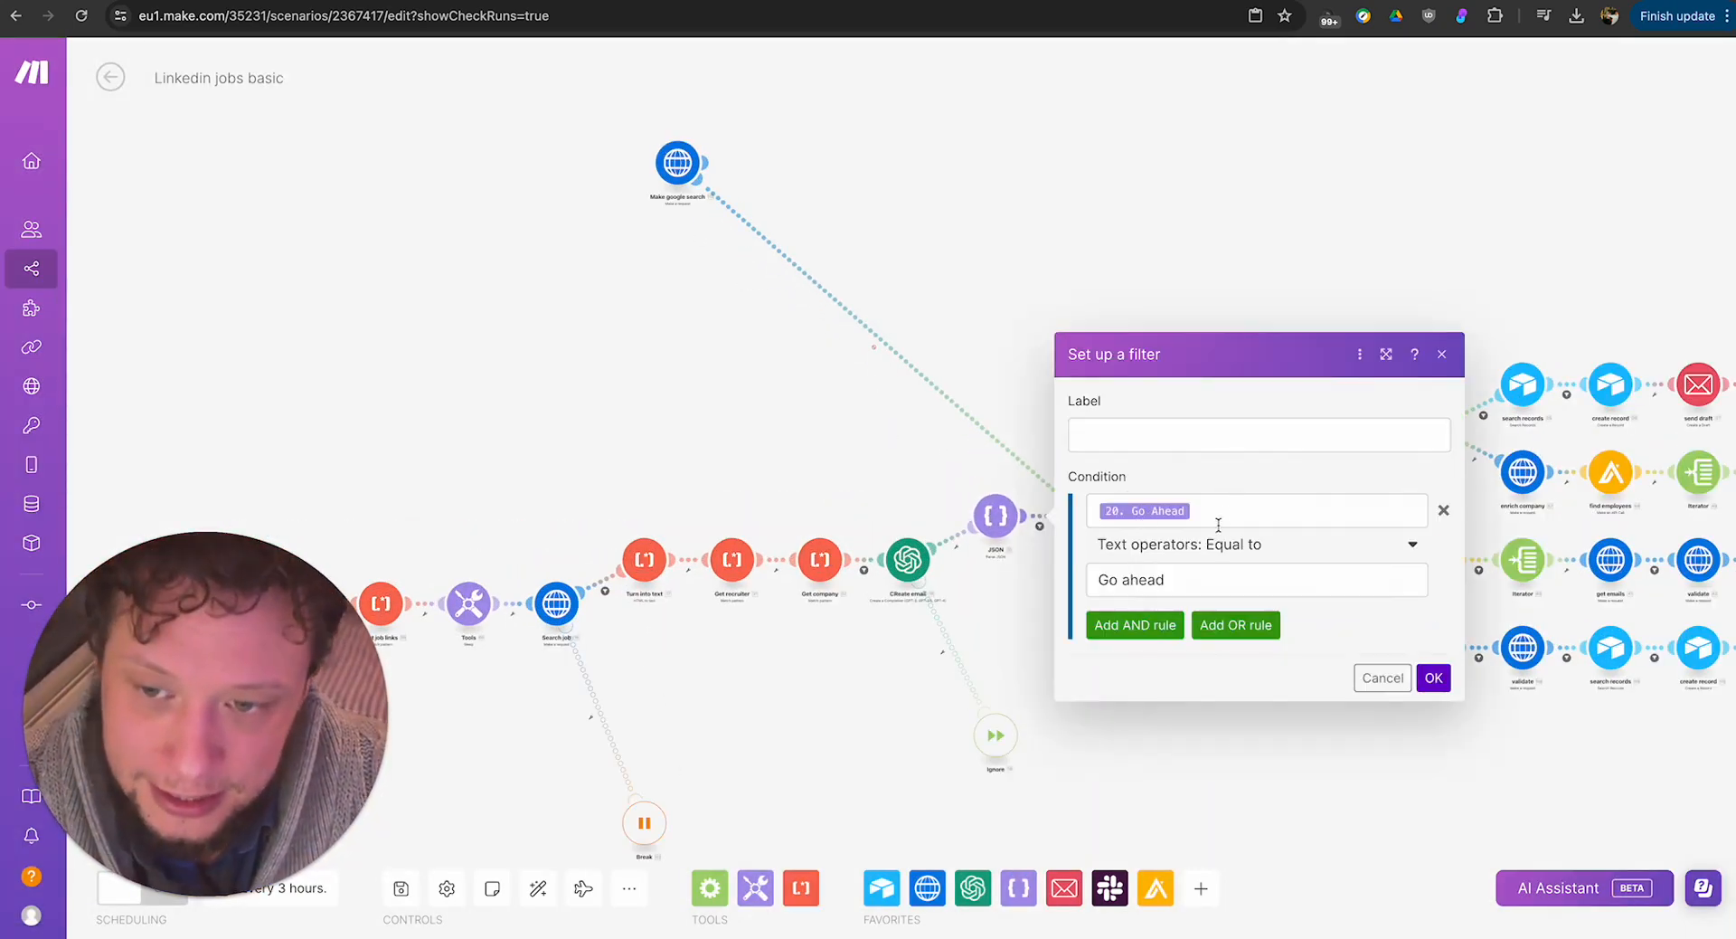
pyautogui.click(877, 425)
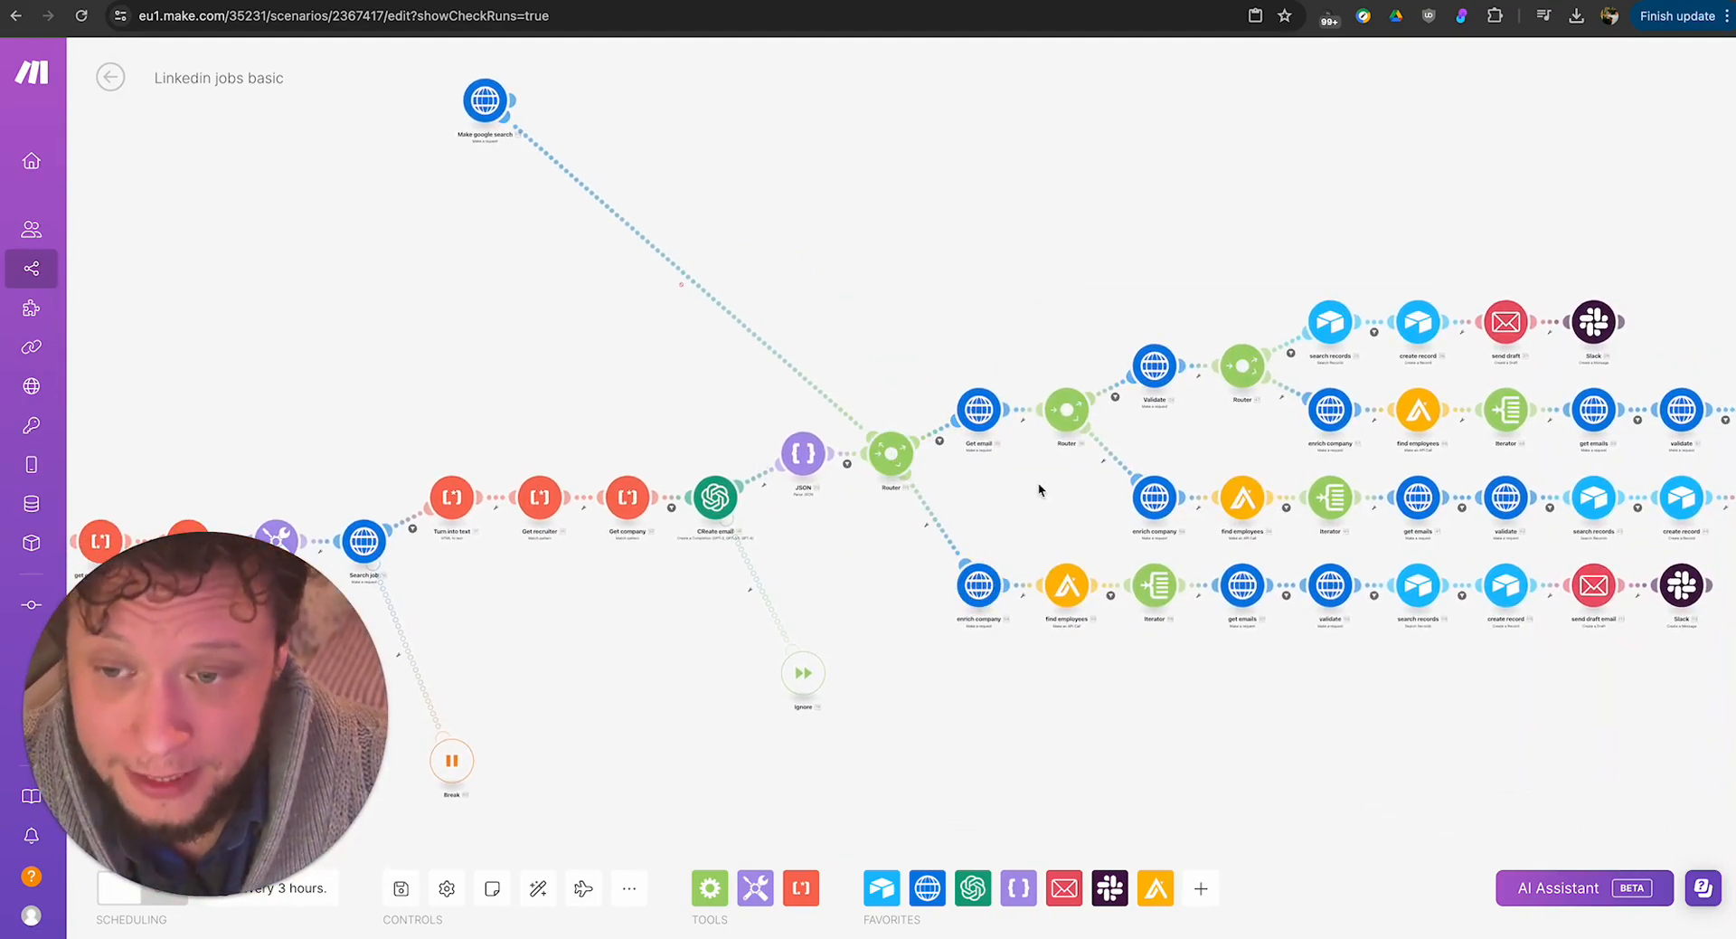
# Examine the Router's outgoing branches and the recruiter Fallback Match condition on the Get email route, then cancel the filter.
pyautogui.moveTo(1038, 481); pyautogui.dragTo(605, 443)
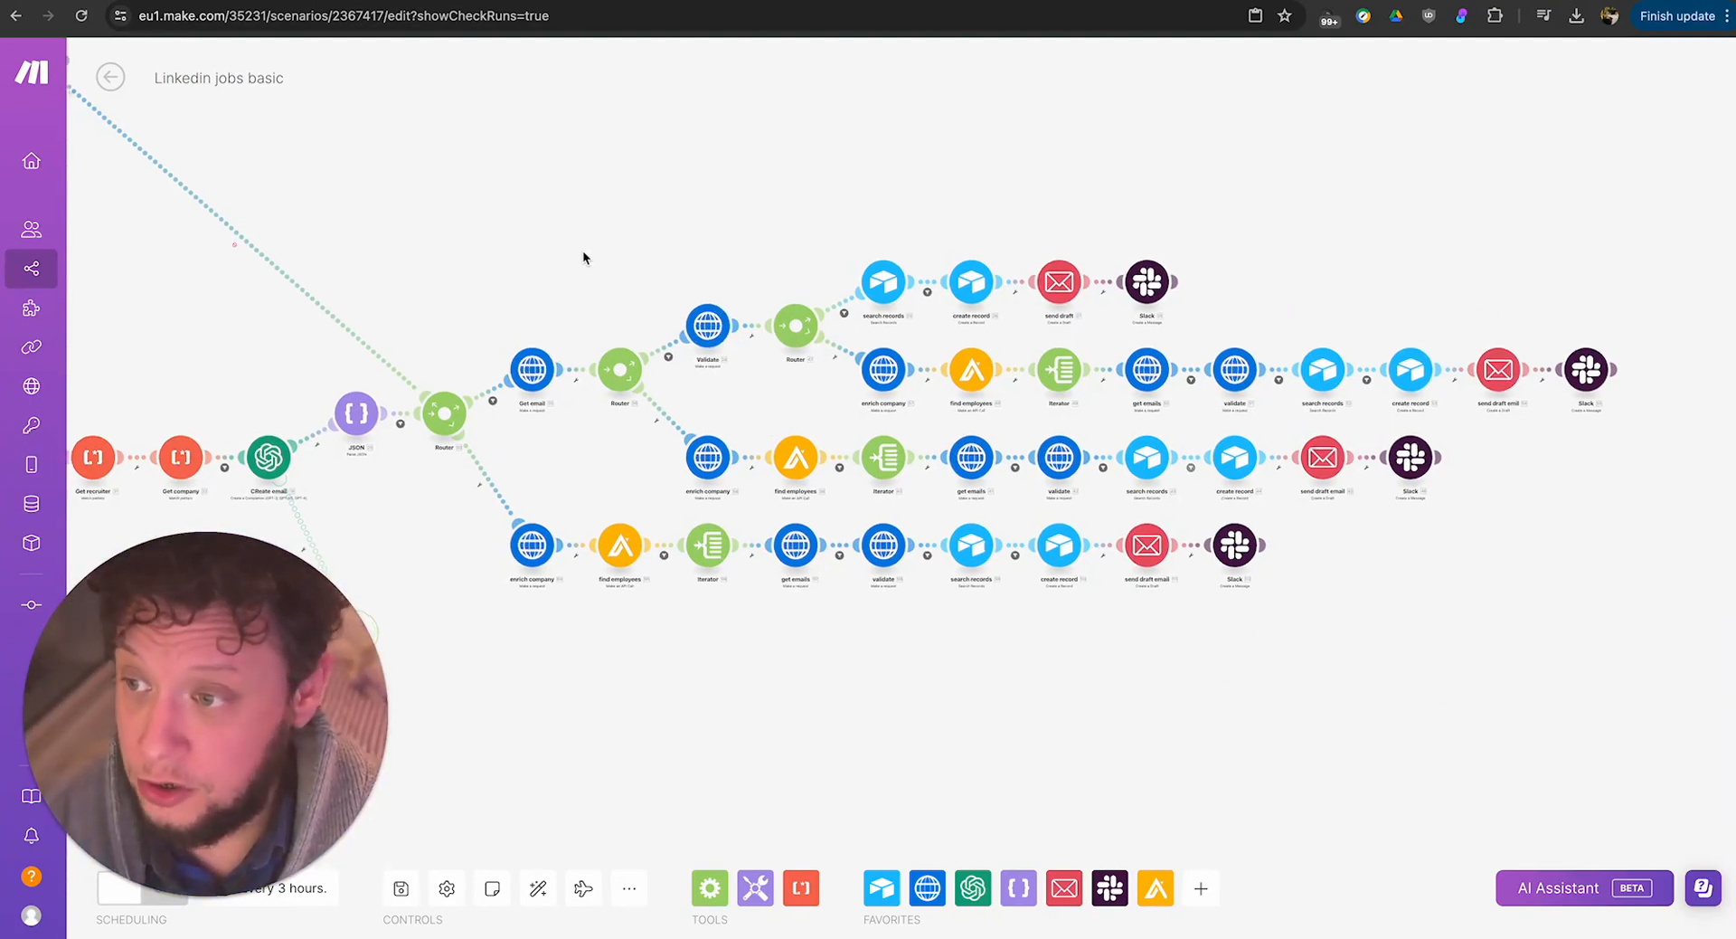
pyautogui.moveTo(505, 244); pyautogui.dragTo(709, 273)
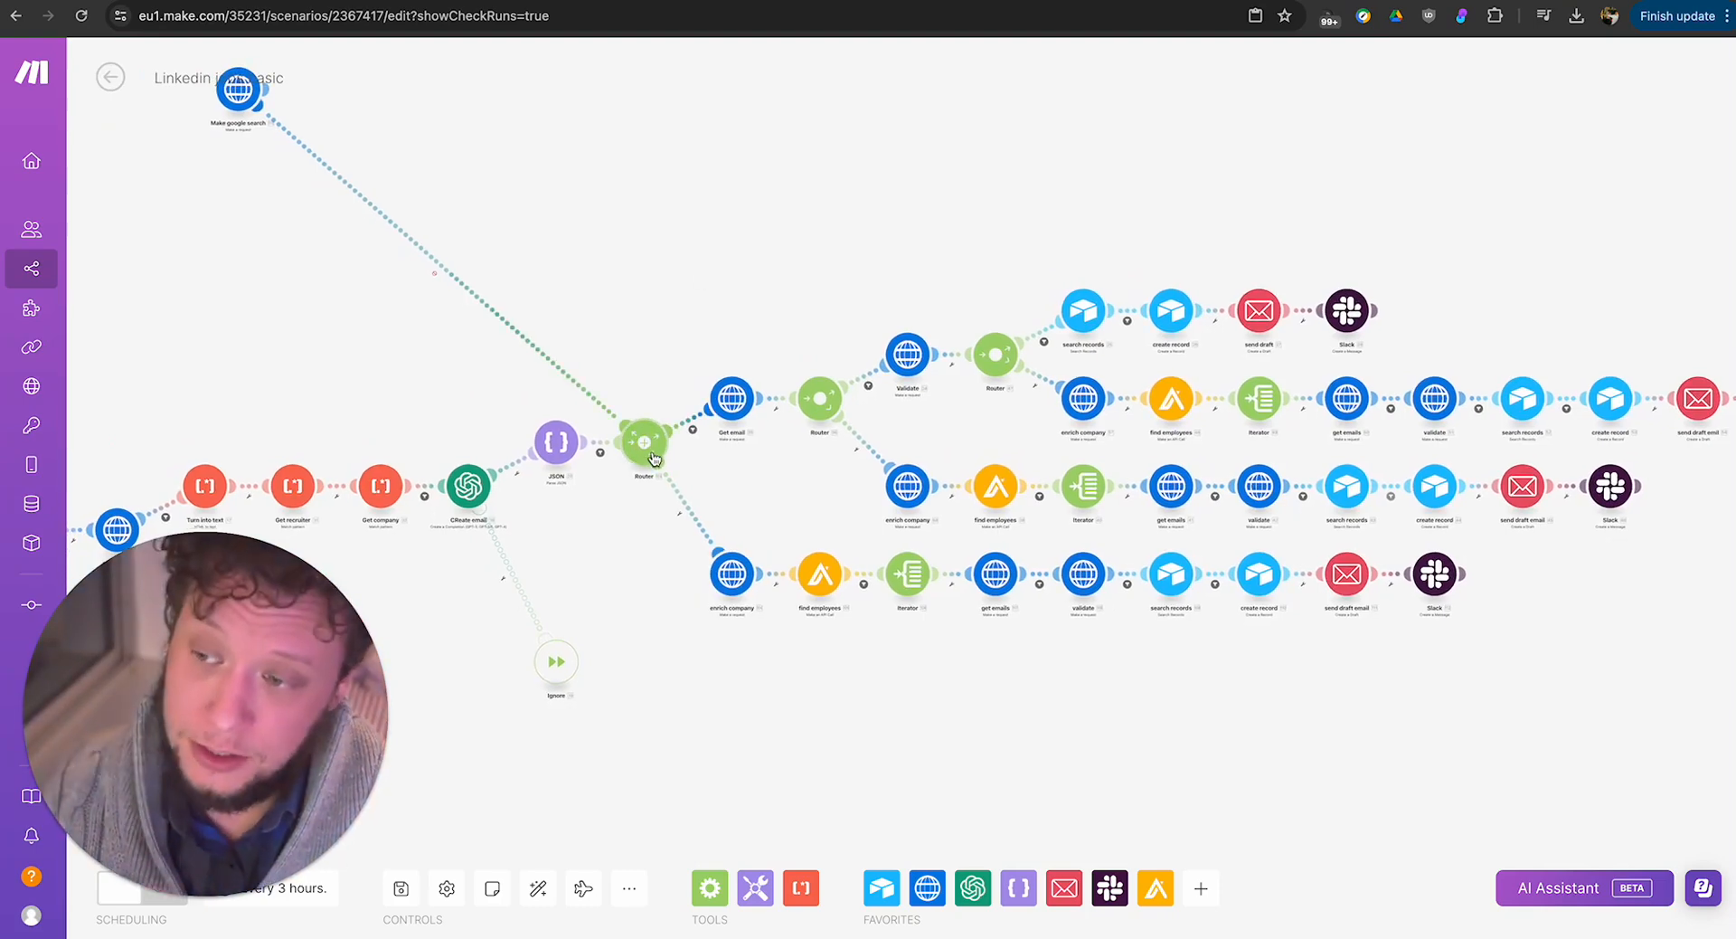
pyautogui.moveTo(622, 443); pyautogui.dragTo(674, 464)
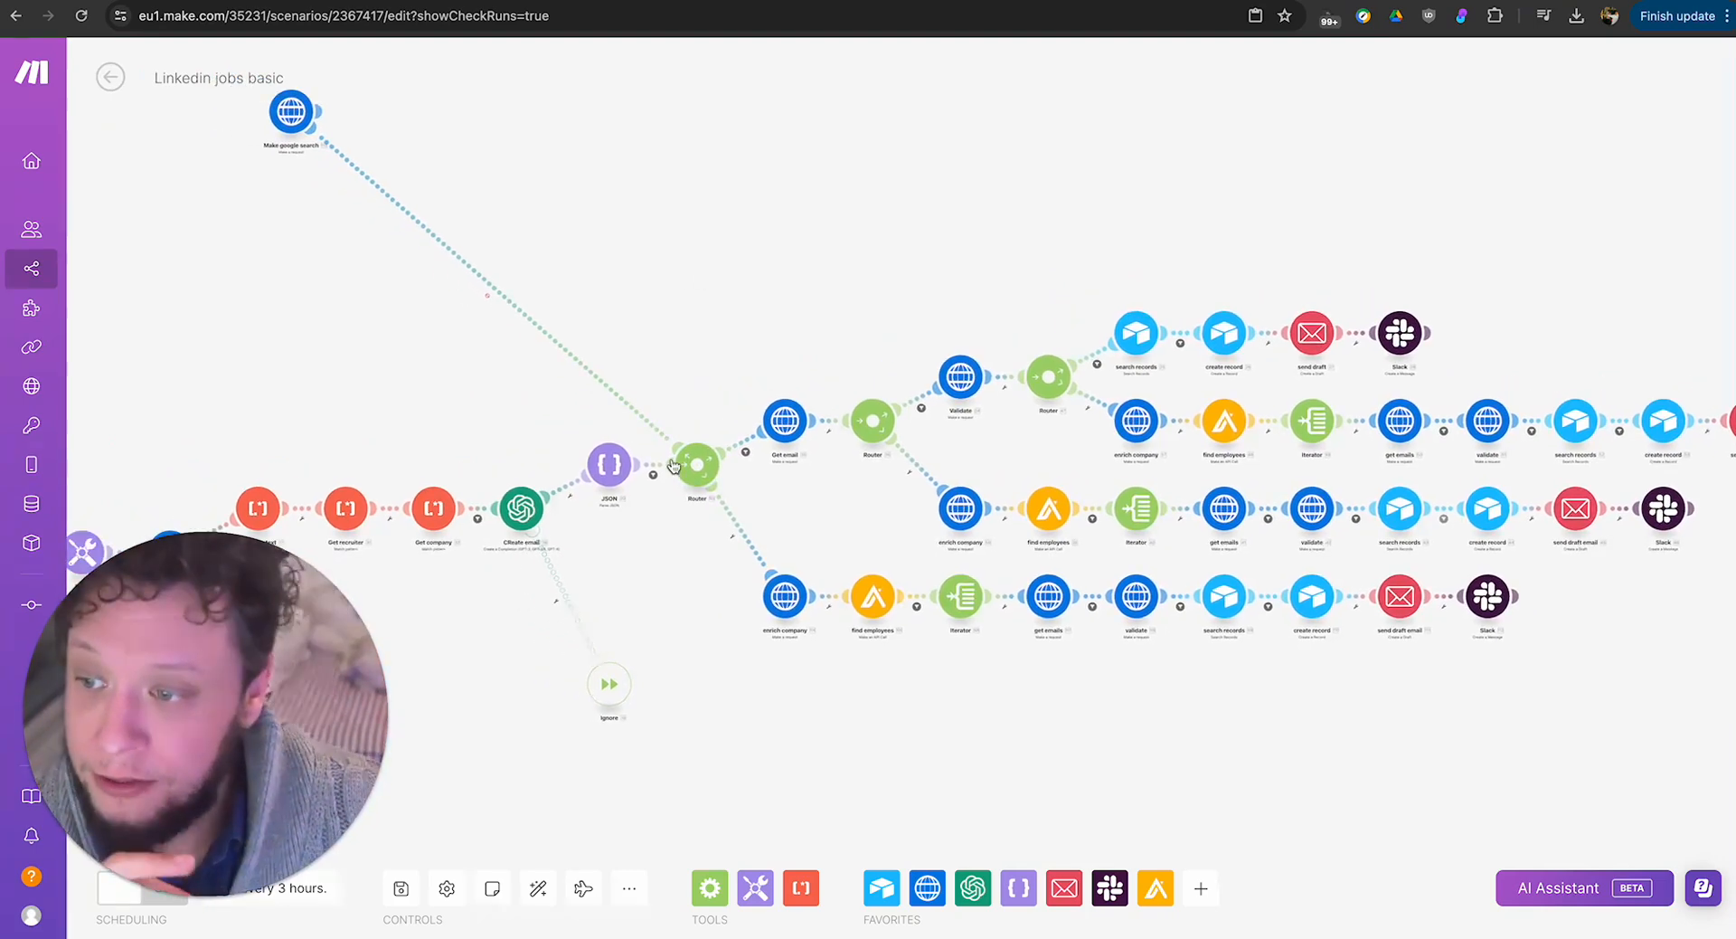
pyautogui.click(744, 451)
pyautogui.click(951, 511)
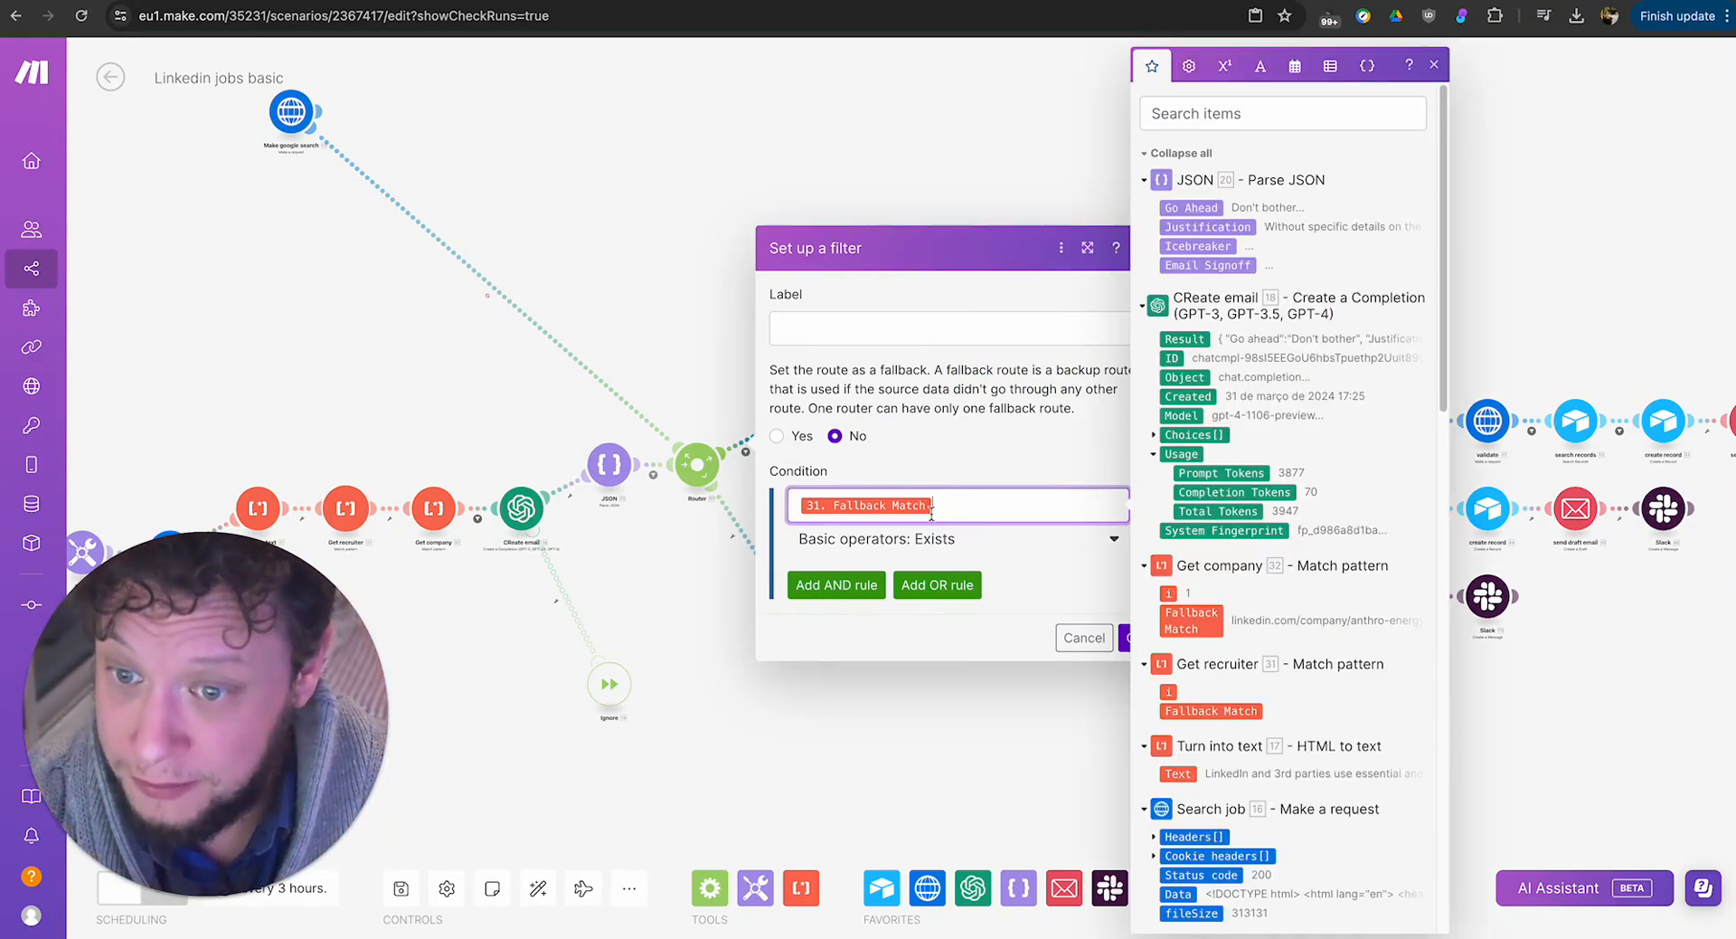
pyautogui.scroll(-1, 1226, 600)
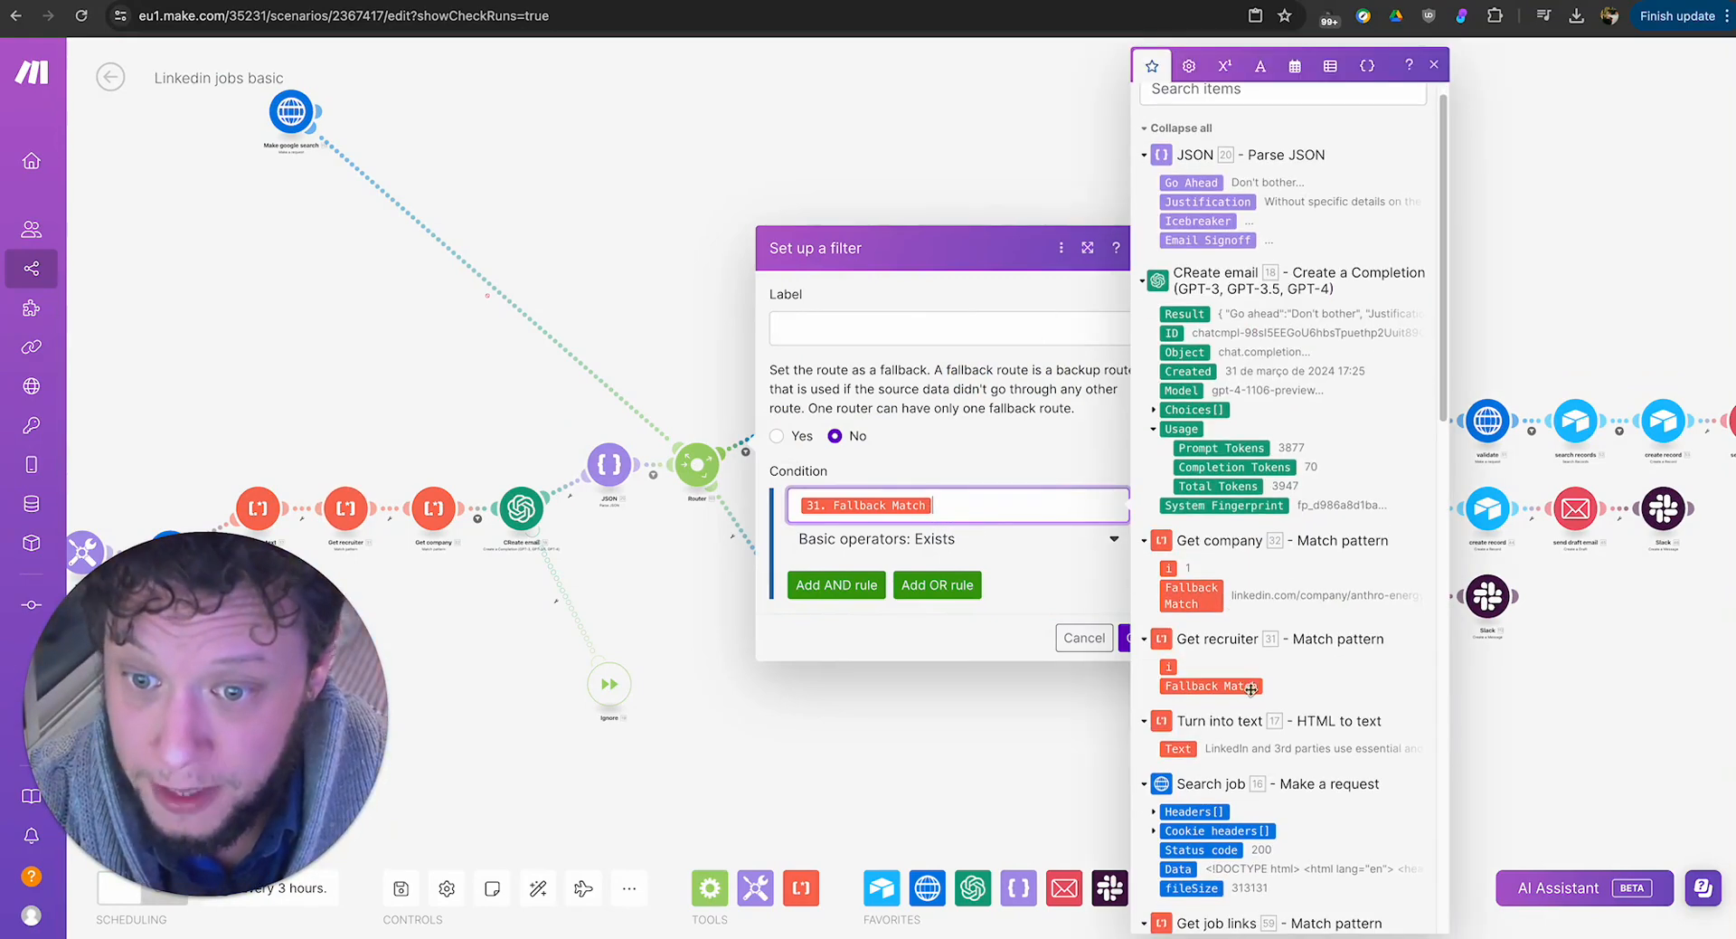
pyautogui.click(1083, 638)
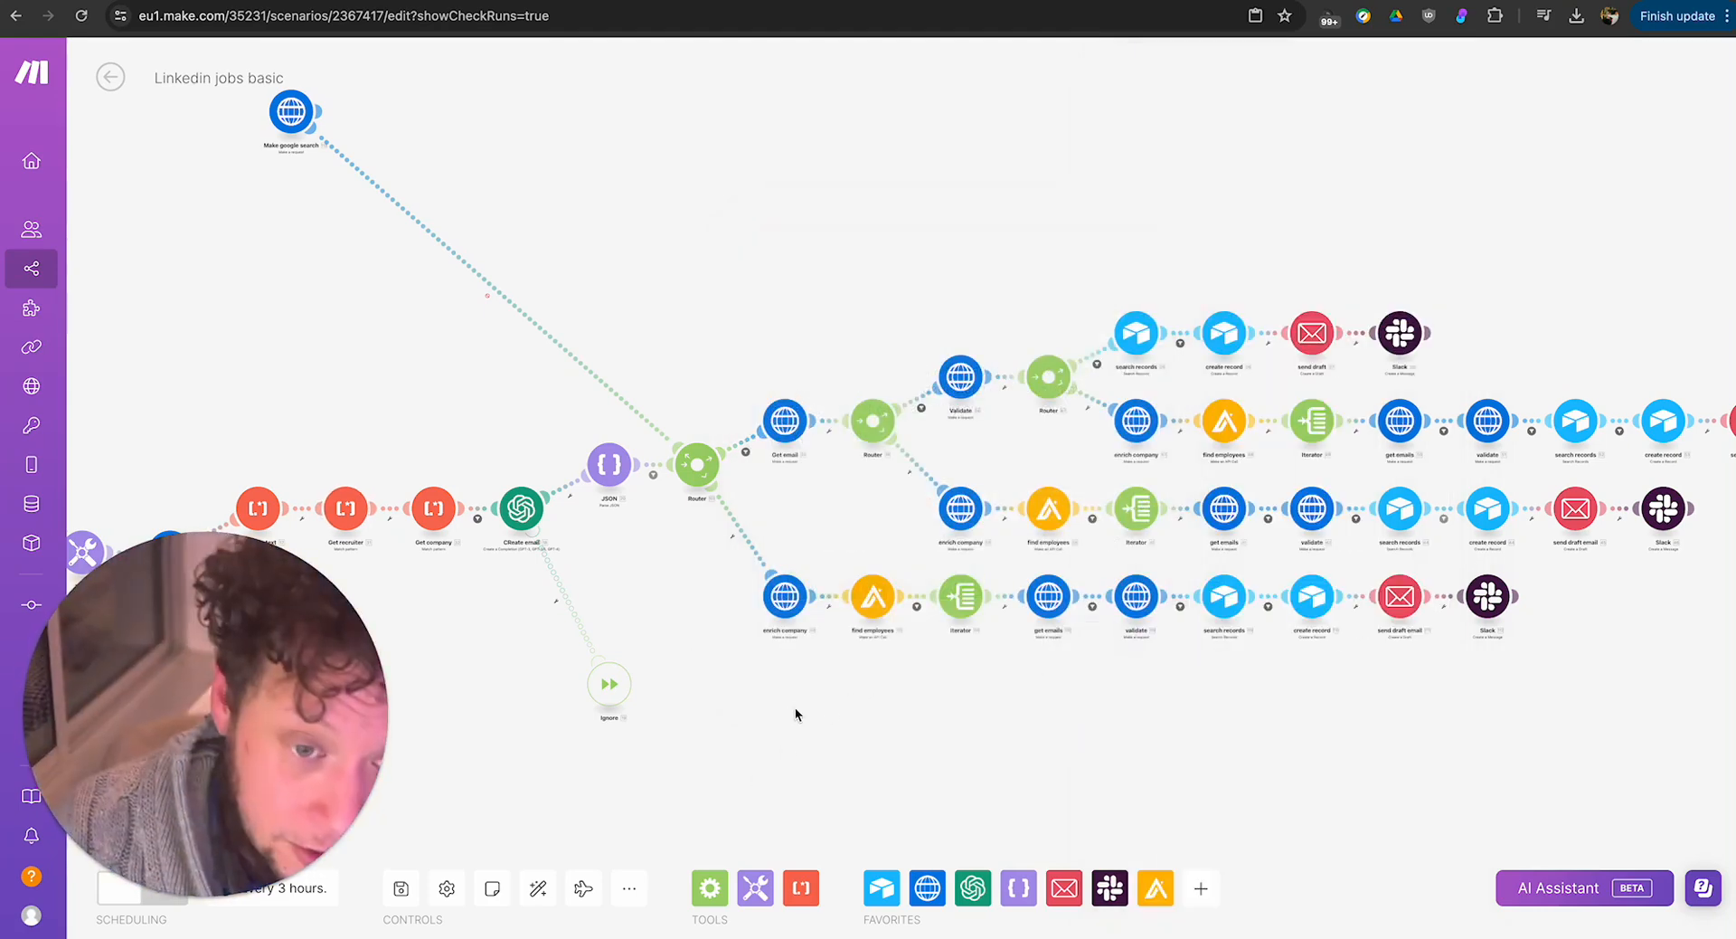
# Examine the Get email module's Prospeo URL, X-KEY header and recruiter link request content, then its run output.
pyautogui.moveTo(795, 710); pyautogui.dragTo(937, 680)
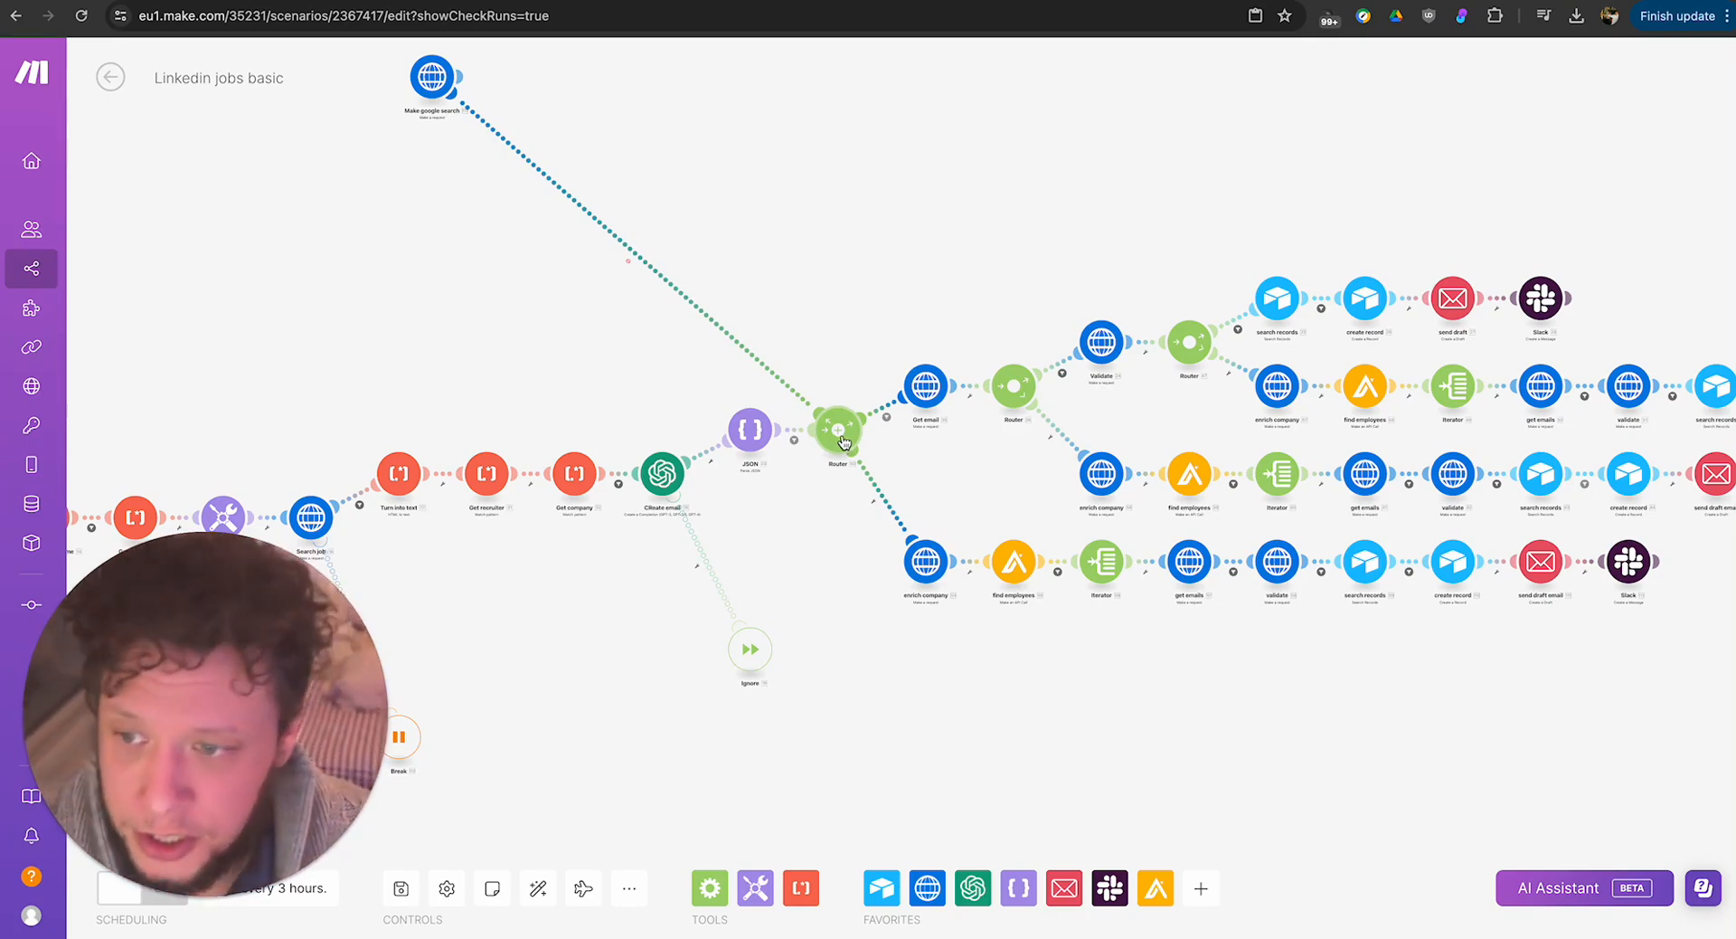
pyautogui.click(932, 387)
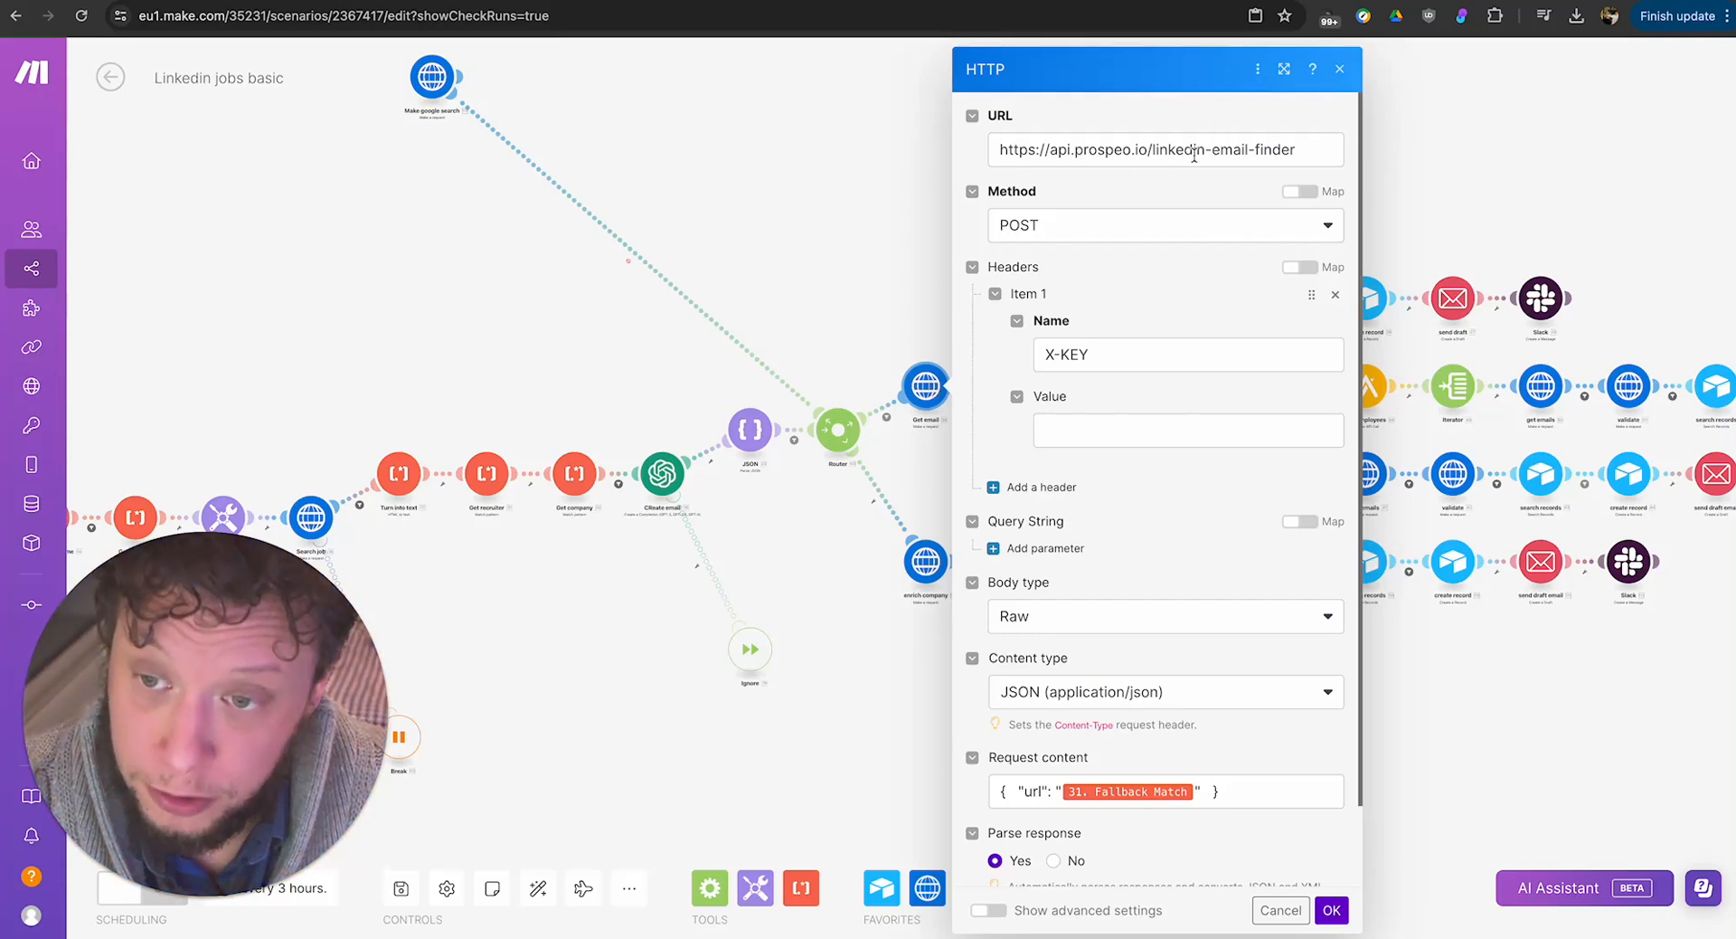
pyautogui.scroll(-1, 1241, 550)
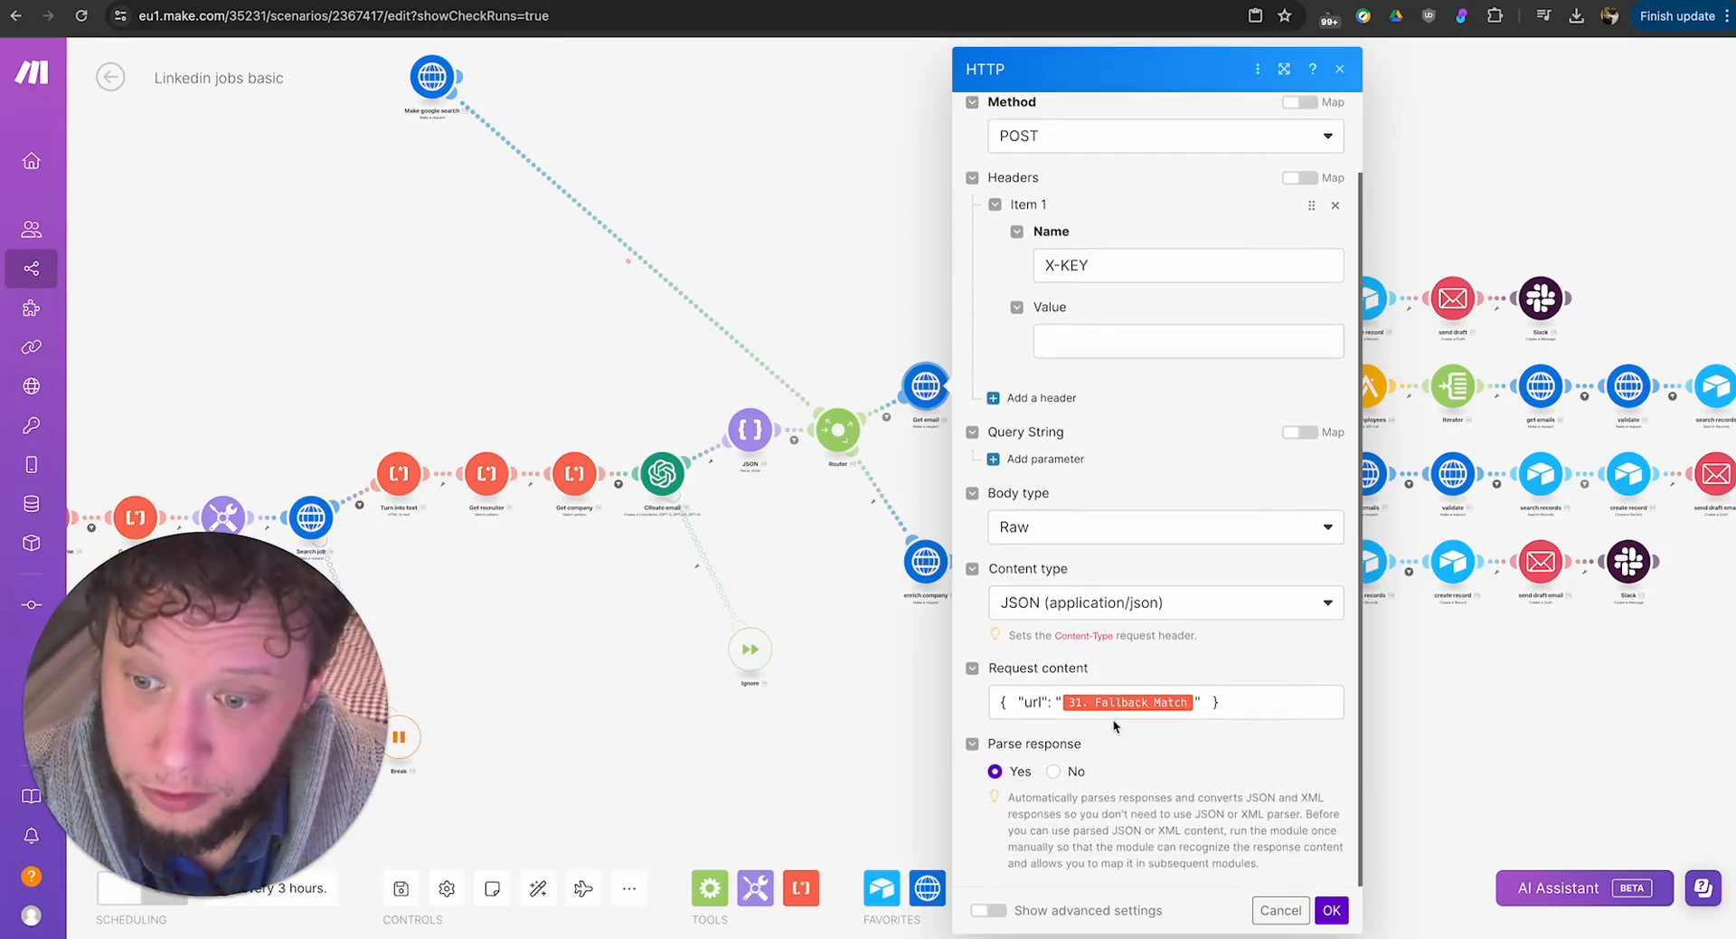
pyautogui.moveTo(1108, 704)
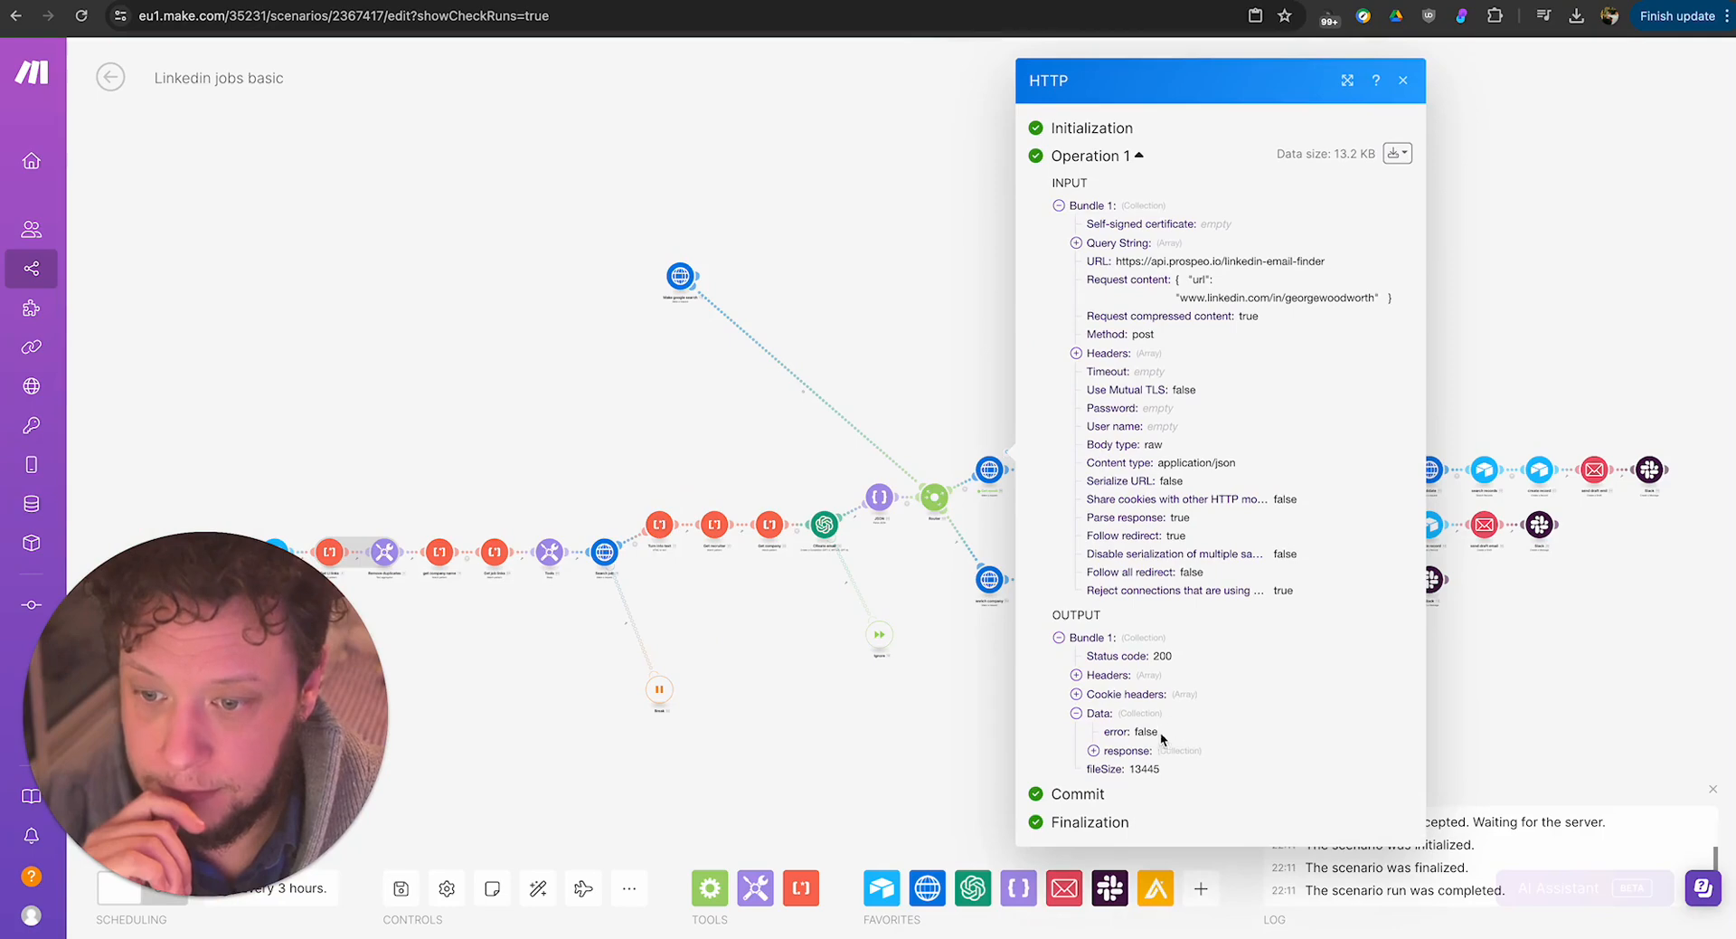
pyautogui.scroll(-4, 1198, 740)
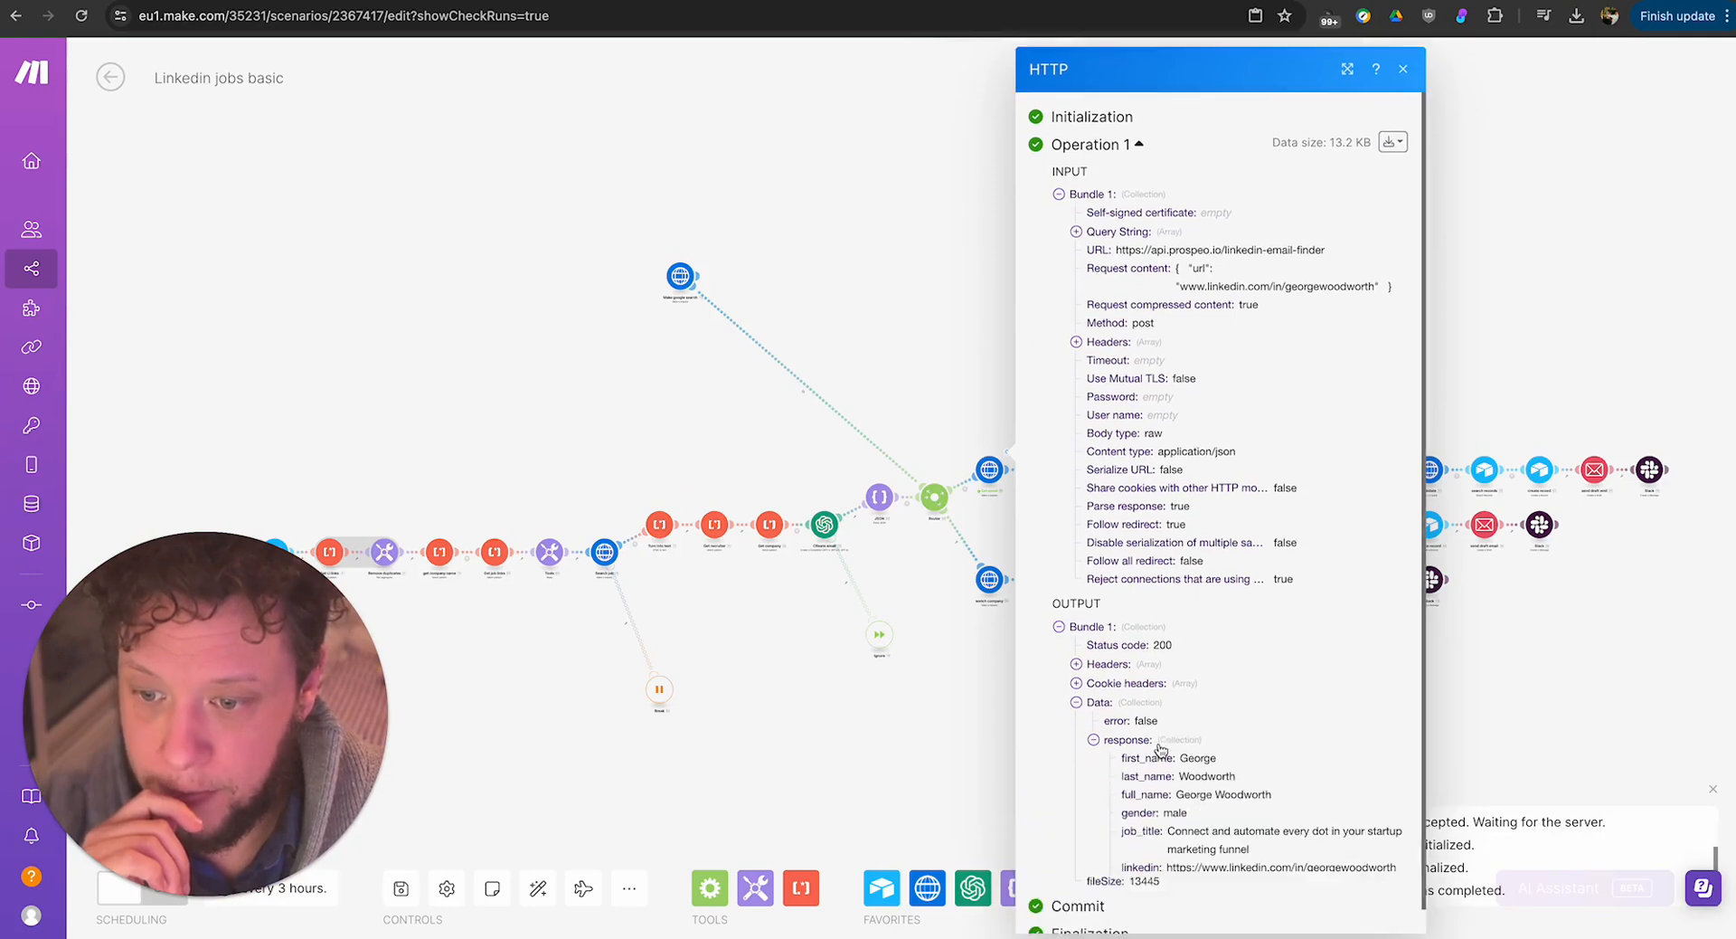
# Examine the profile fields in the Get email module's output, including name, job title, LinkedIn link, summary and skills.
pyautogui.scroll(-4, 1198, 739)
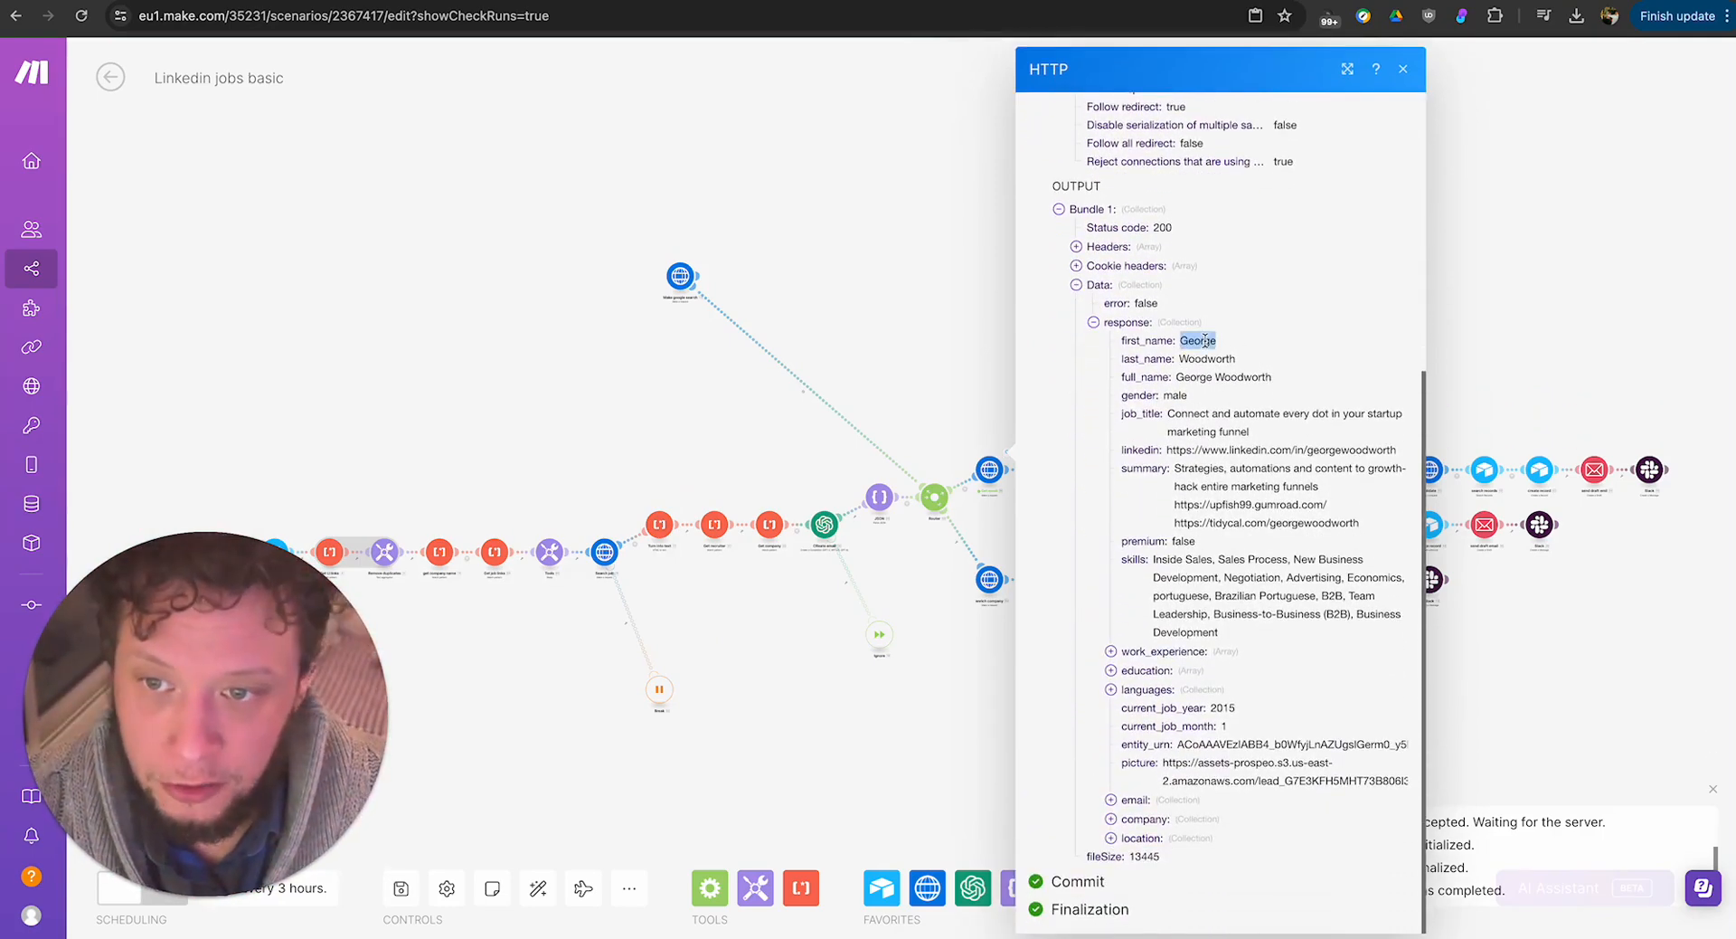
pyautogui.tripleClick(1211, 378)
pyautogui.tripleClick(1178, 416)
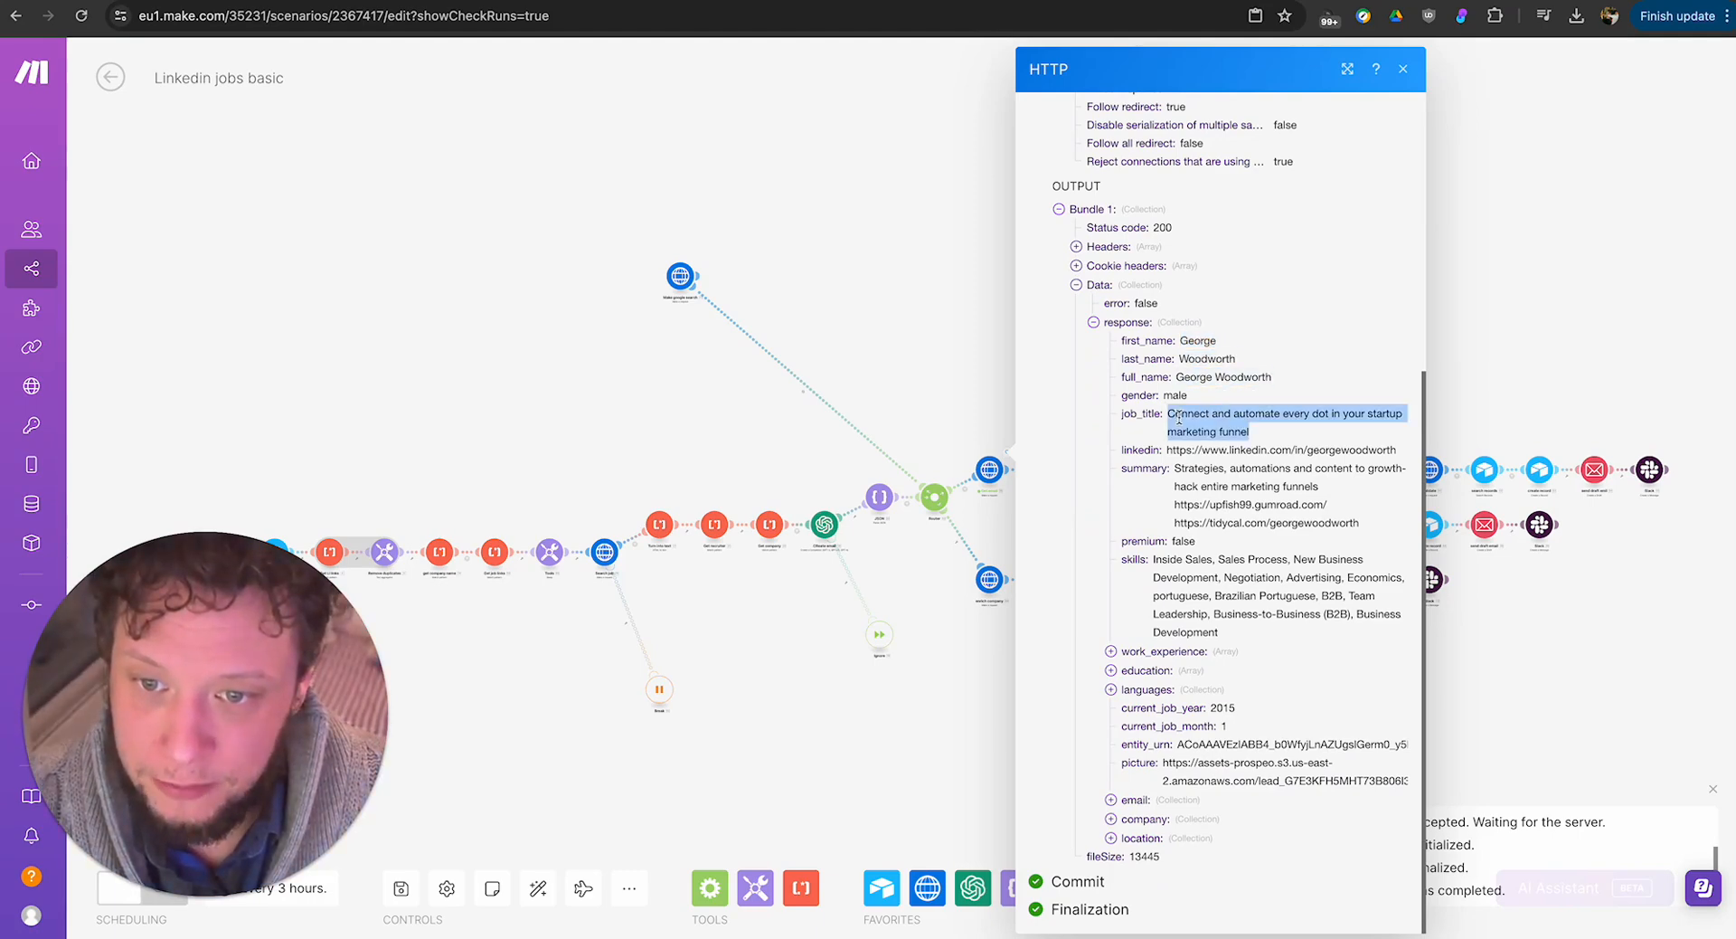
pyautogui.click(1214, 449)
pyautogui.tripleClick(1232, 505)
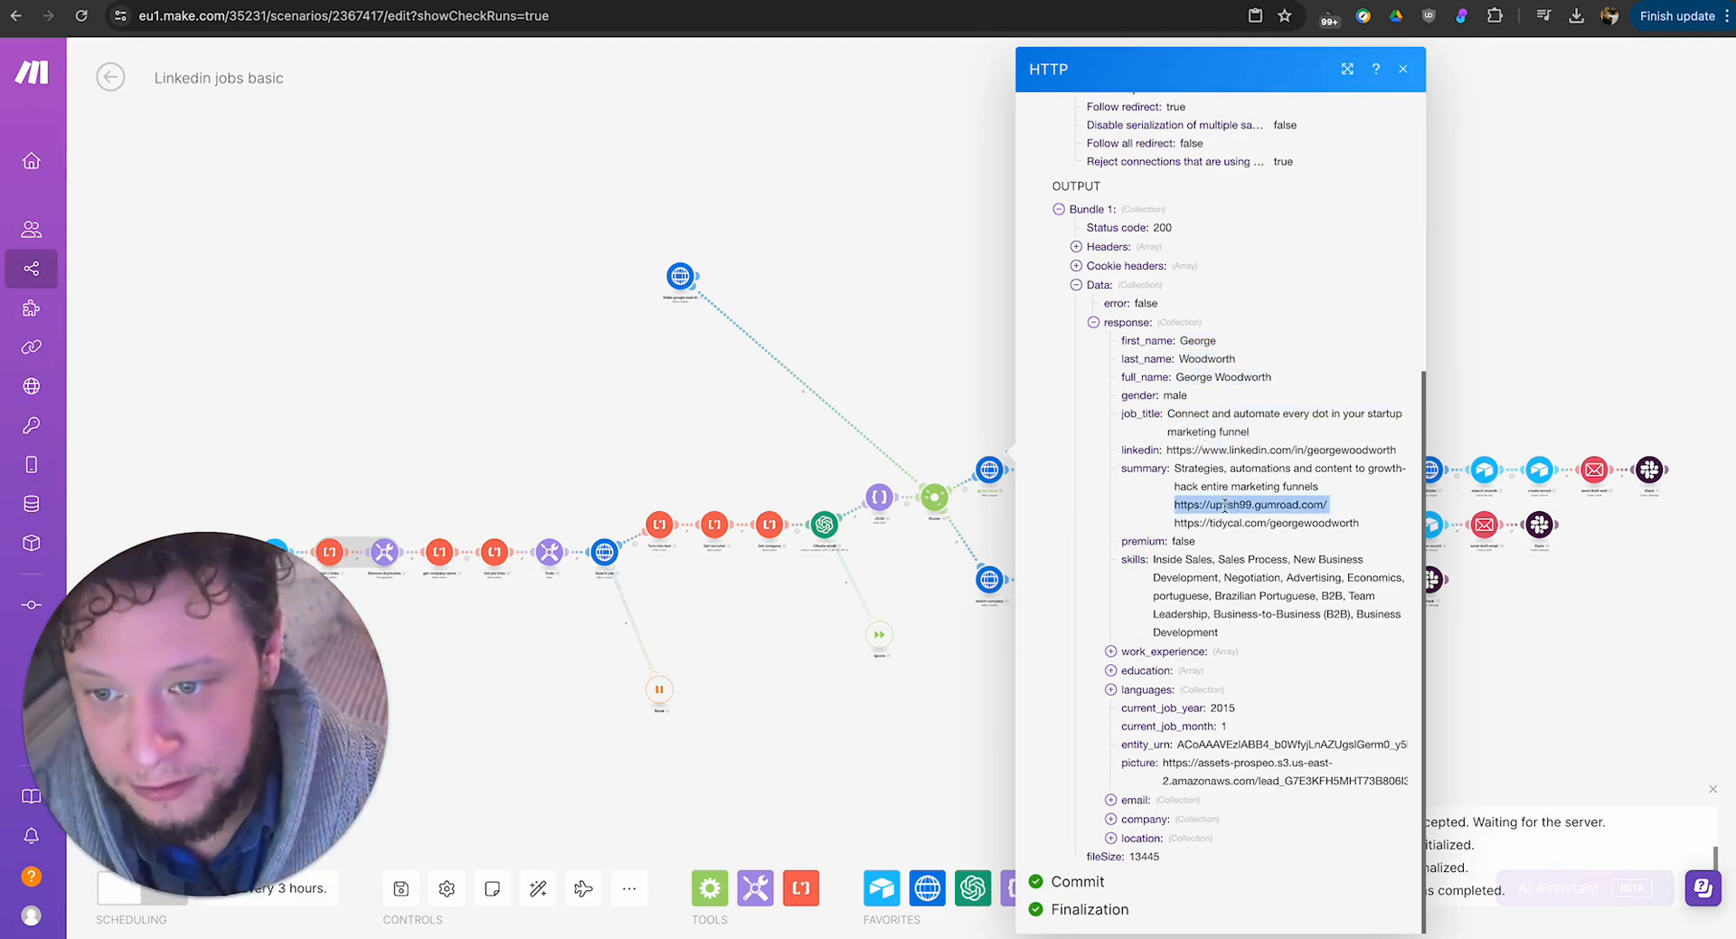
pyautogui.click(1185, 540)
pyautogui.doubleClick(1182, 575)
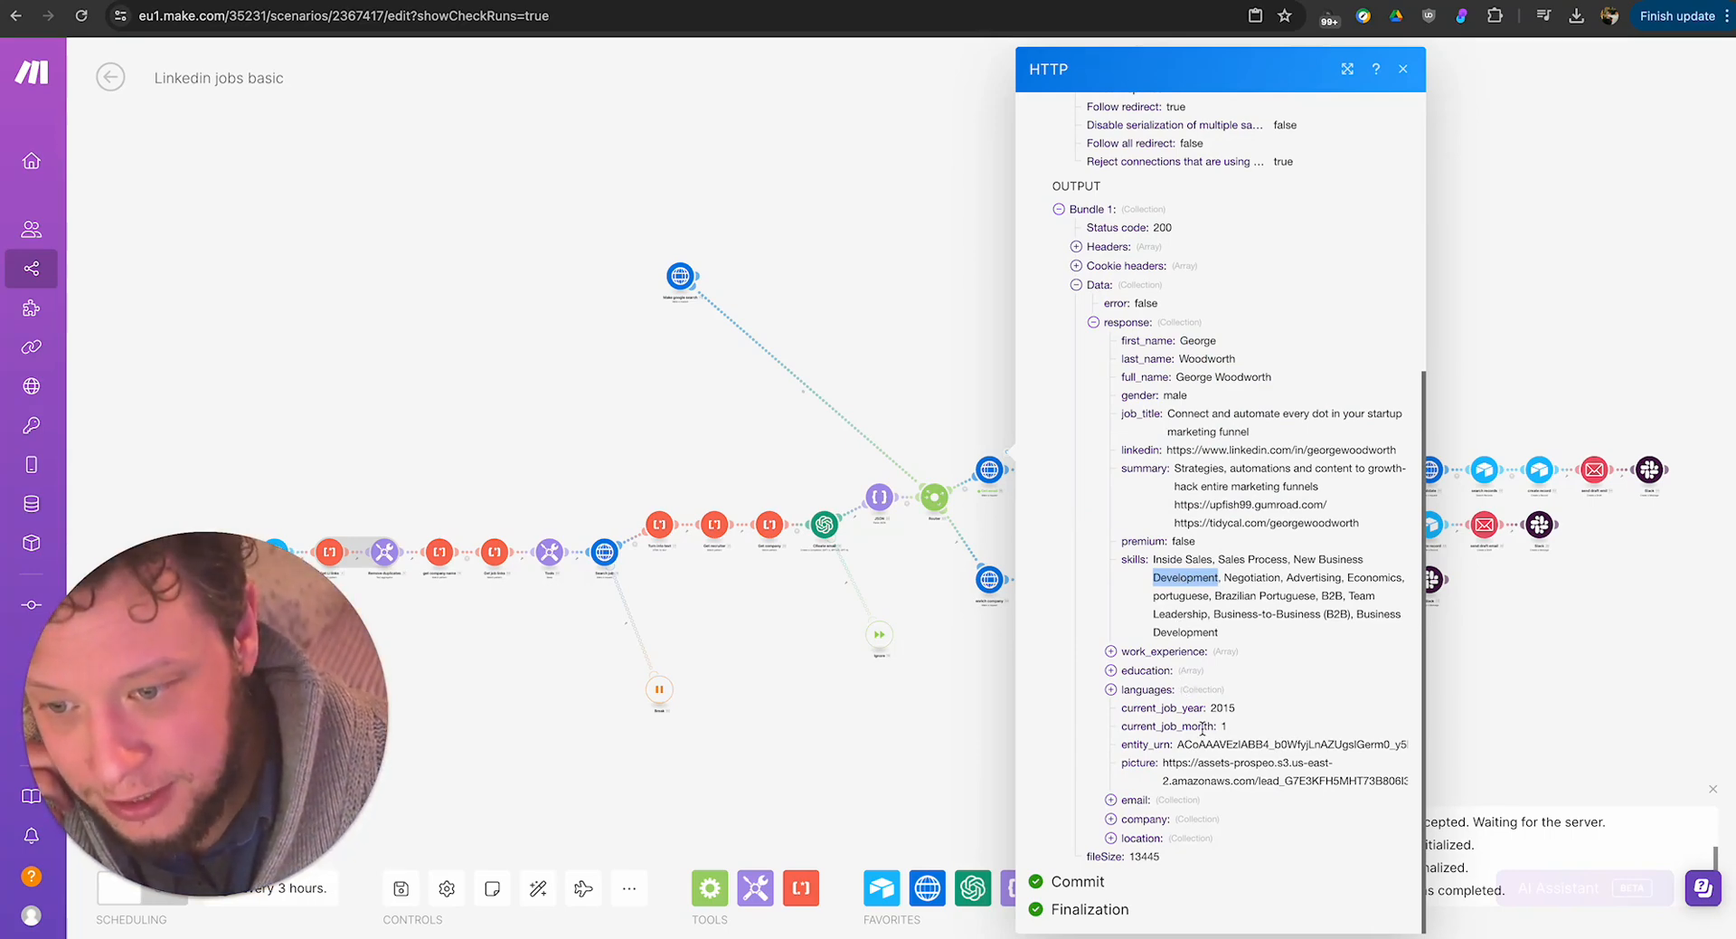
# Expand the email and company collections in the Get email output to examine their details, then close the run output.
pyautogui.click(1169, 801)
pyautogui.scroll(-1, 1202, 764)
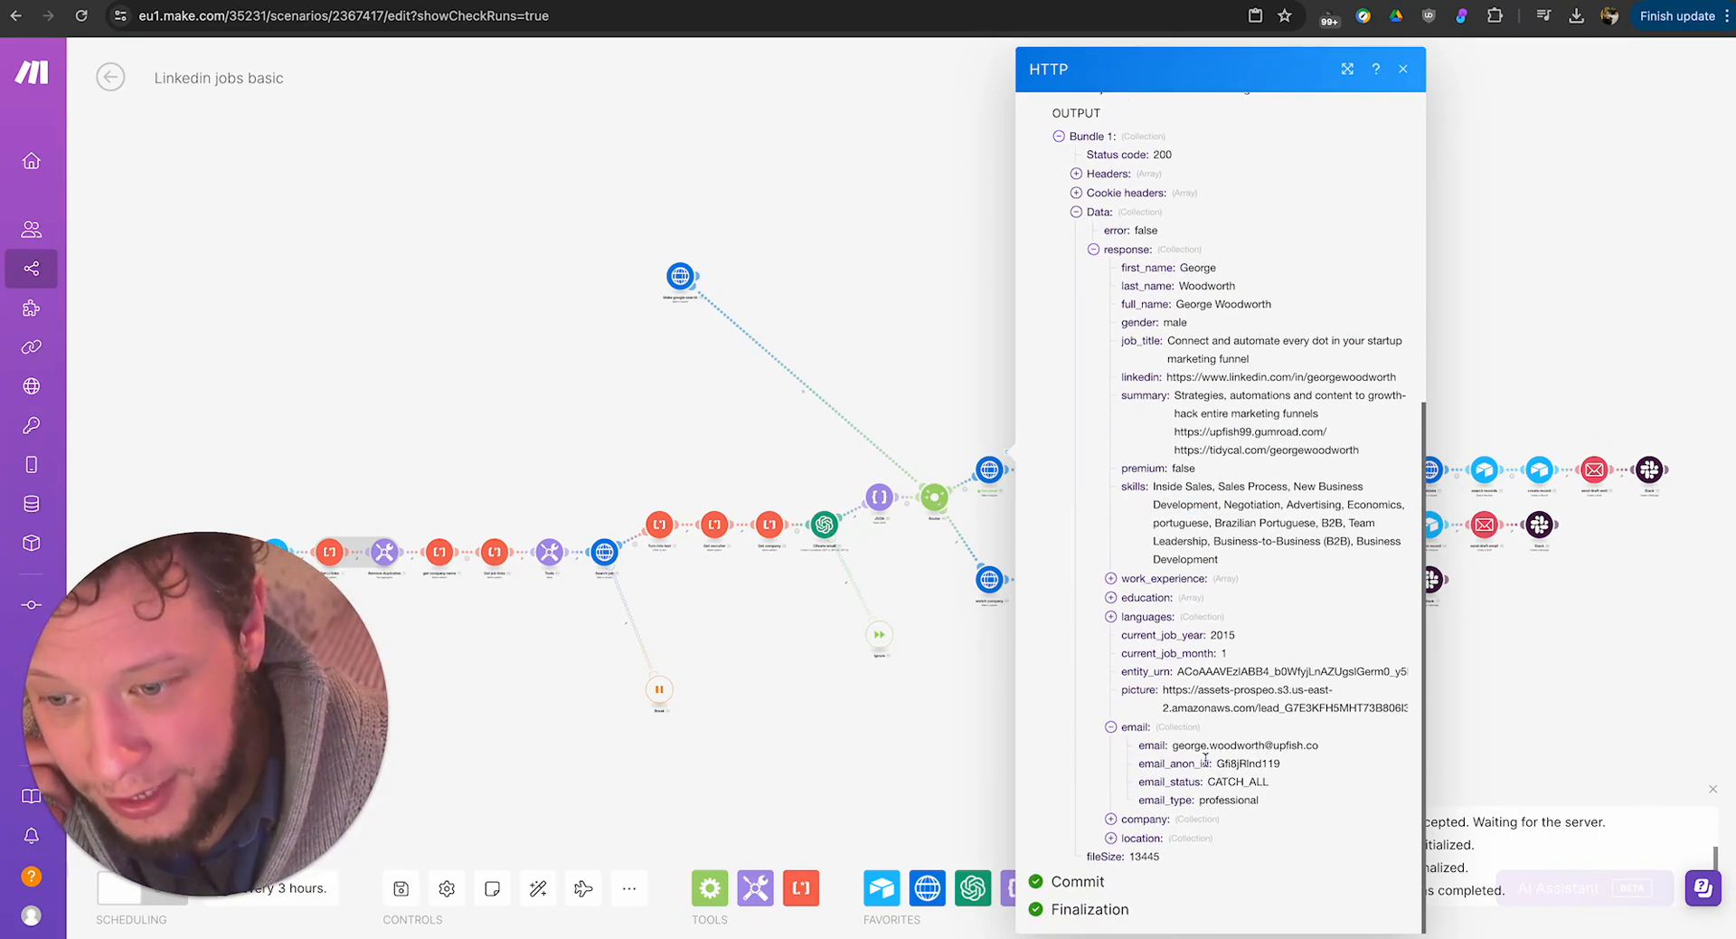
pyautogui.moveTo(1176, 747); pyautogui.dragTo(1353, 760)
pyautogui.click(1239, 764)
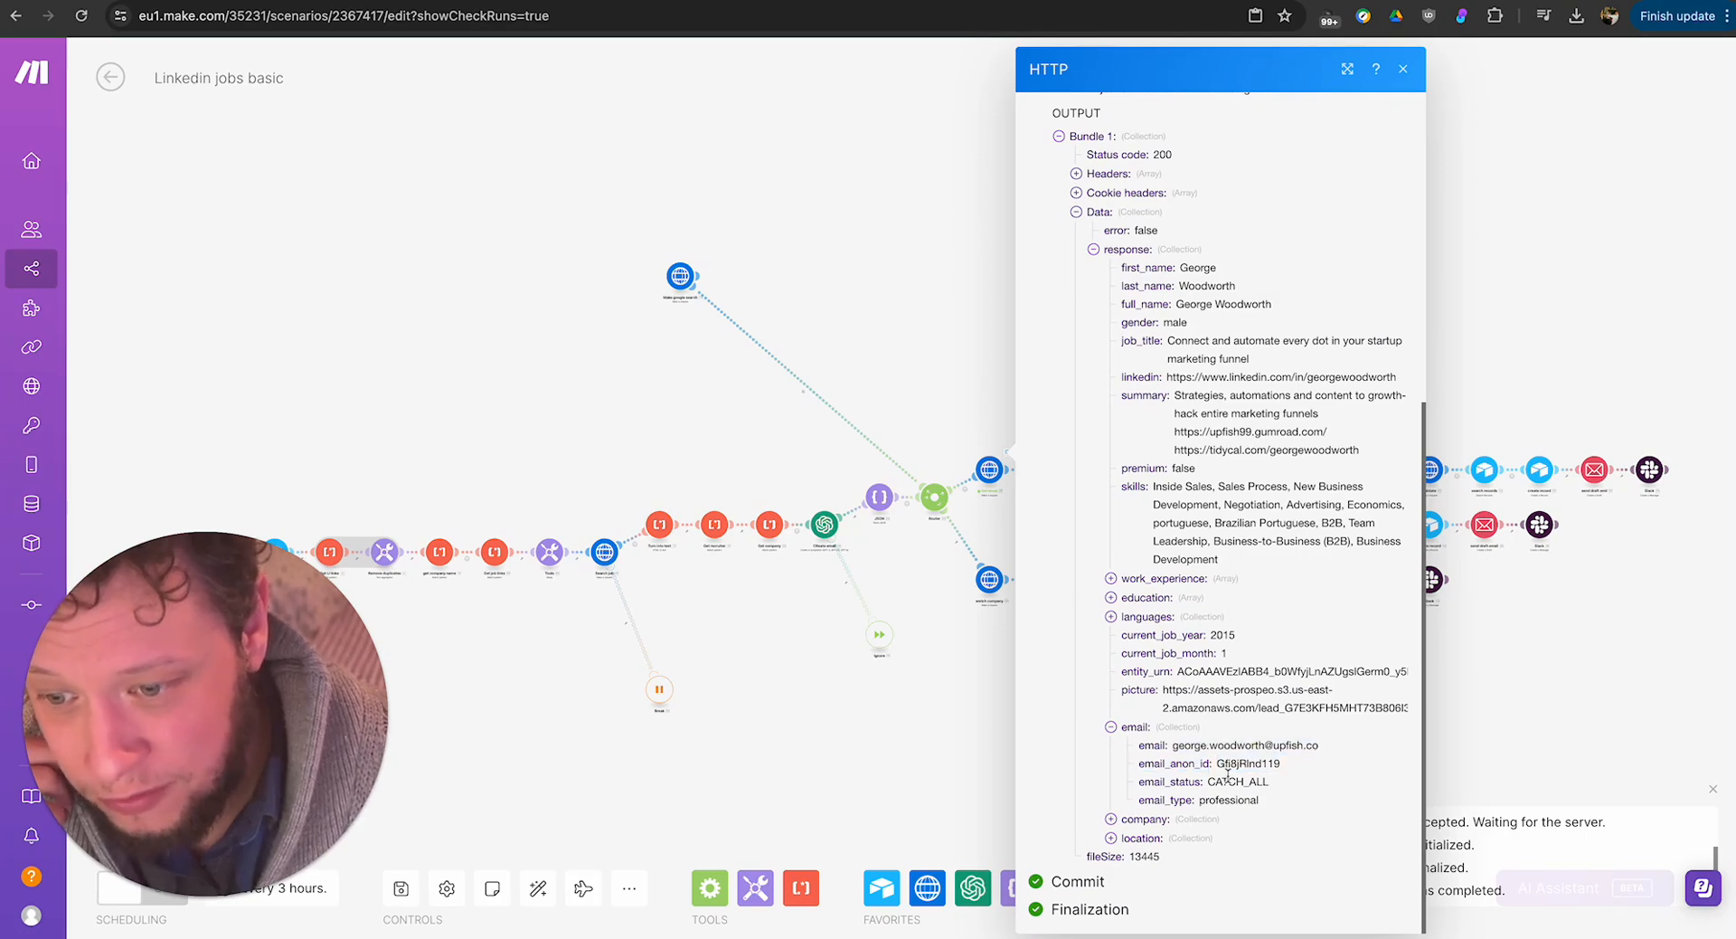
pyautogui.moveTo(1222, 780); pyautogui.dragTo(1293, 783)
pyautogui.click(1111, 818)
pyautogui.scroll(-5, 1221, 587)
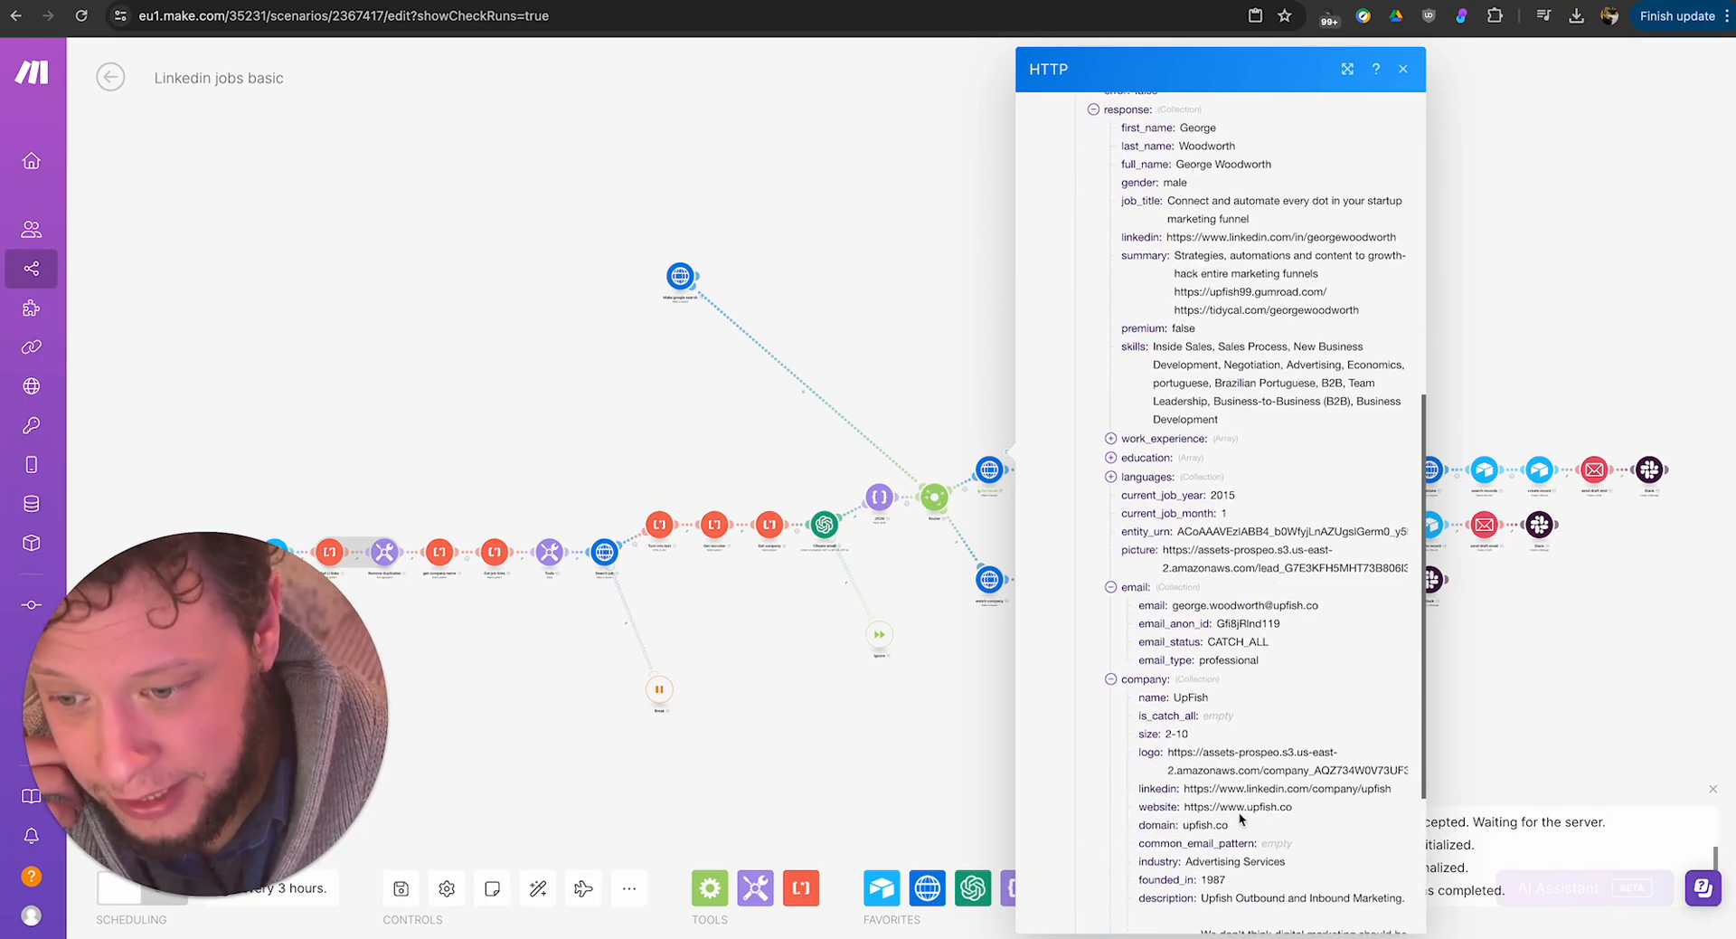
pyautogui.click(934, 714)
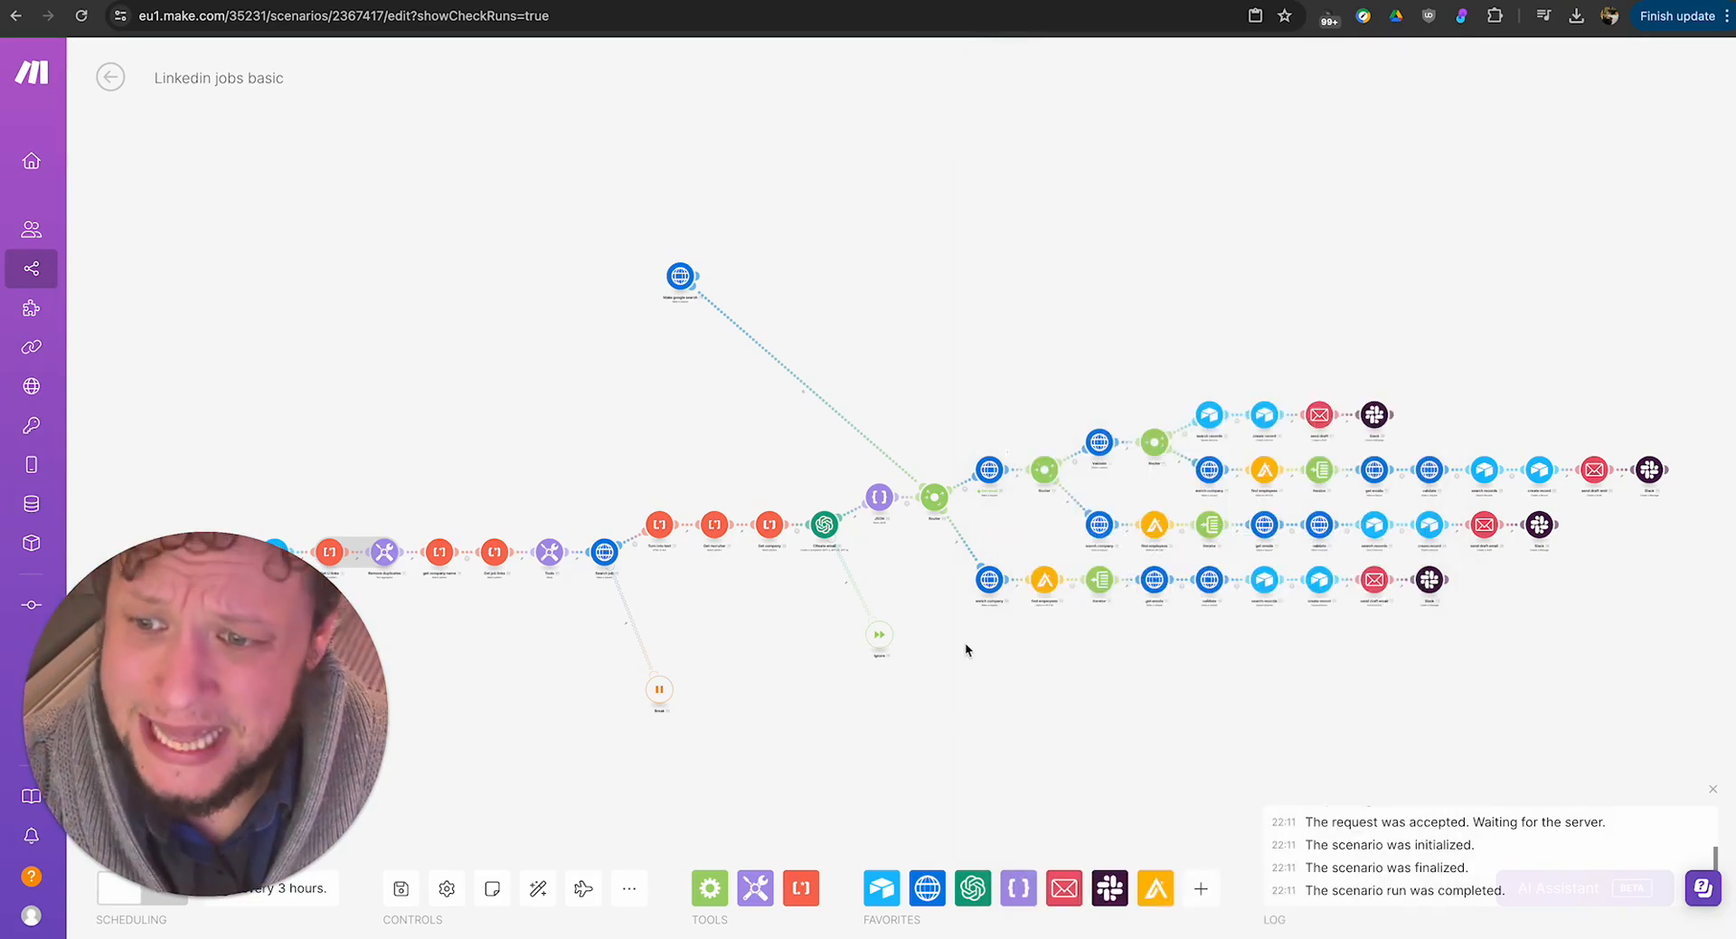
# Examine the email Exists condition of the filter between the second Router and the Validate module, then close it.
pyautogui.scroll(5, 1033, 530)
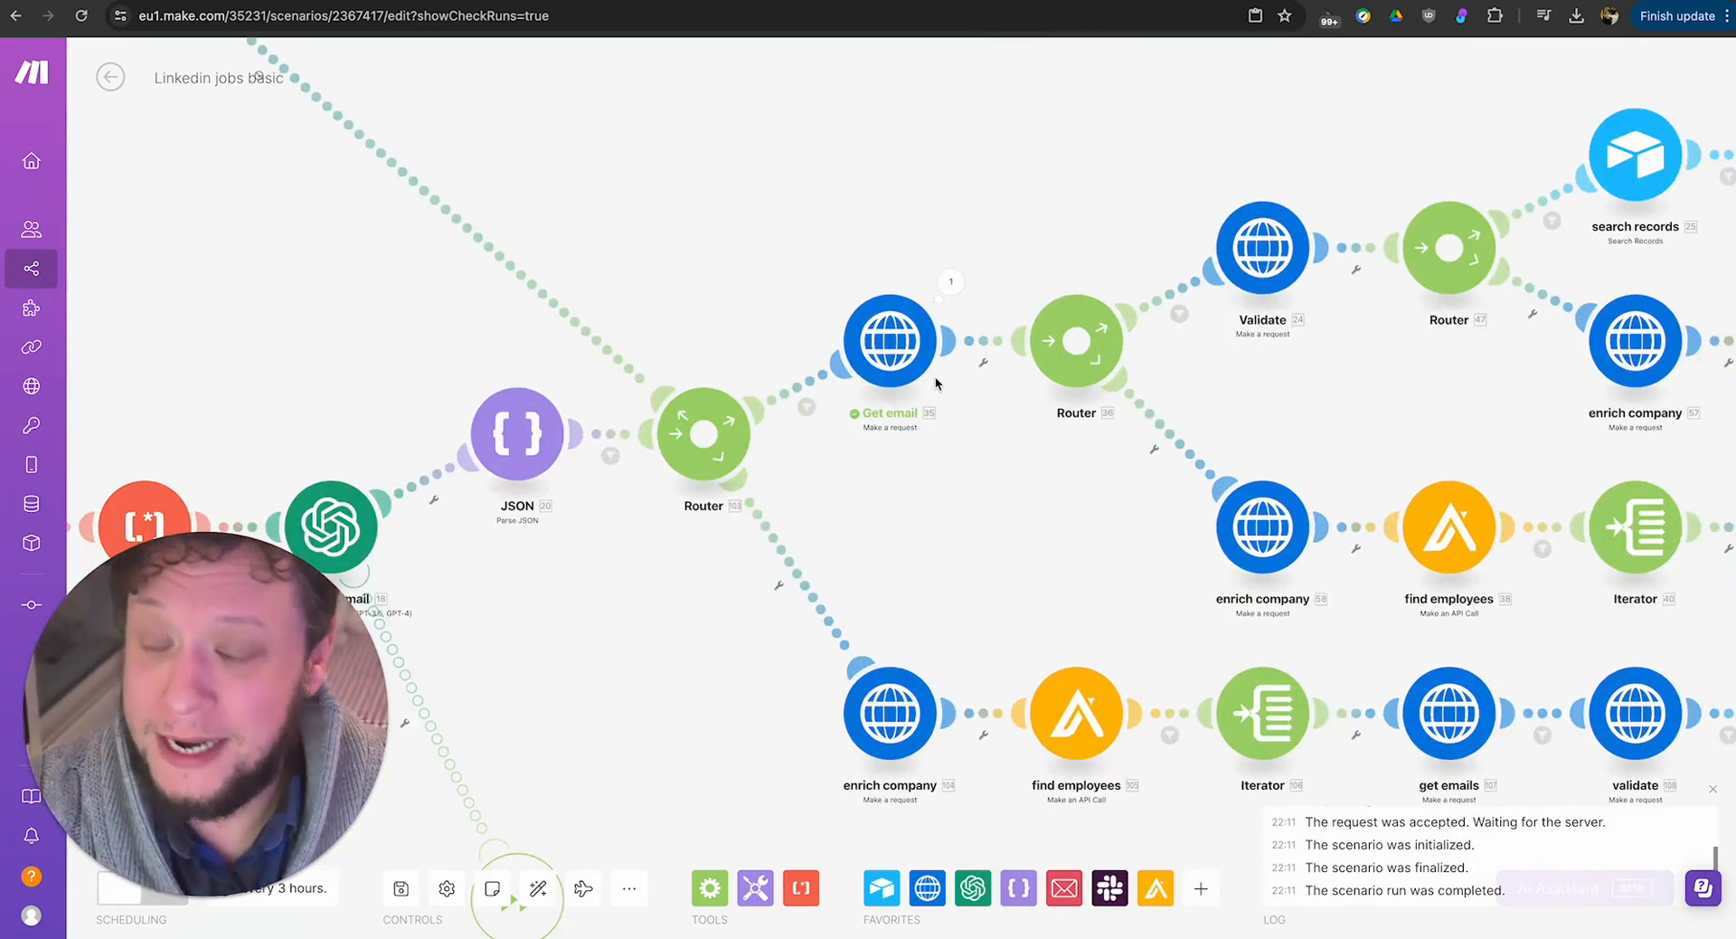
pyautogui.click(1177, 298)
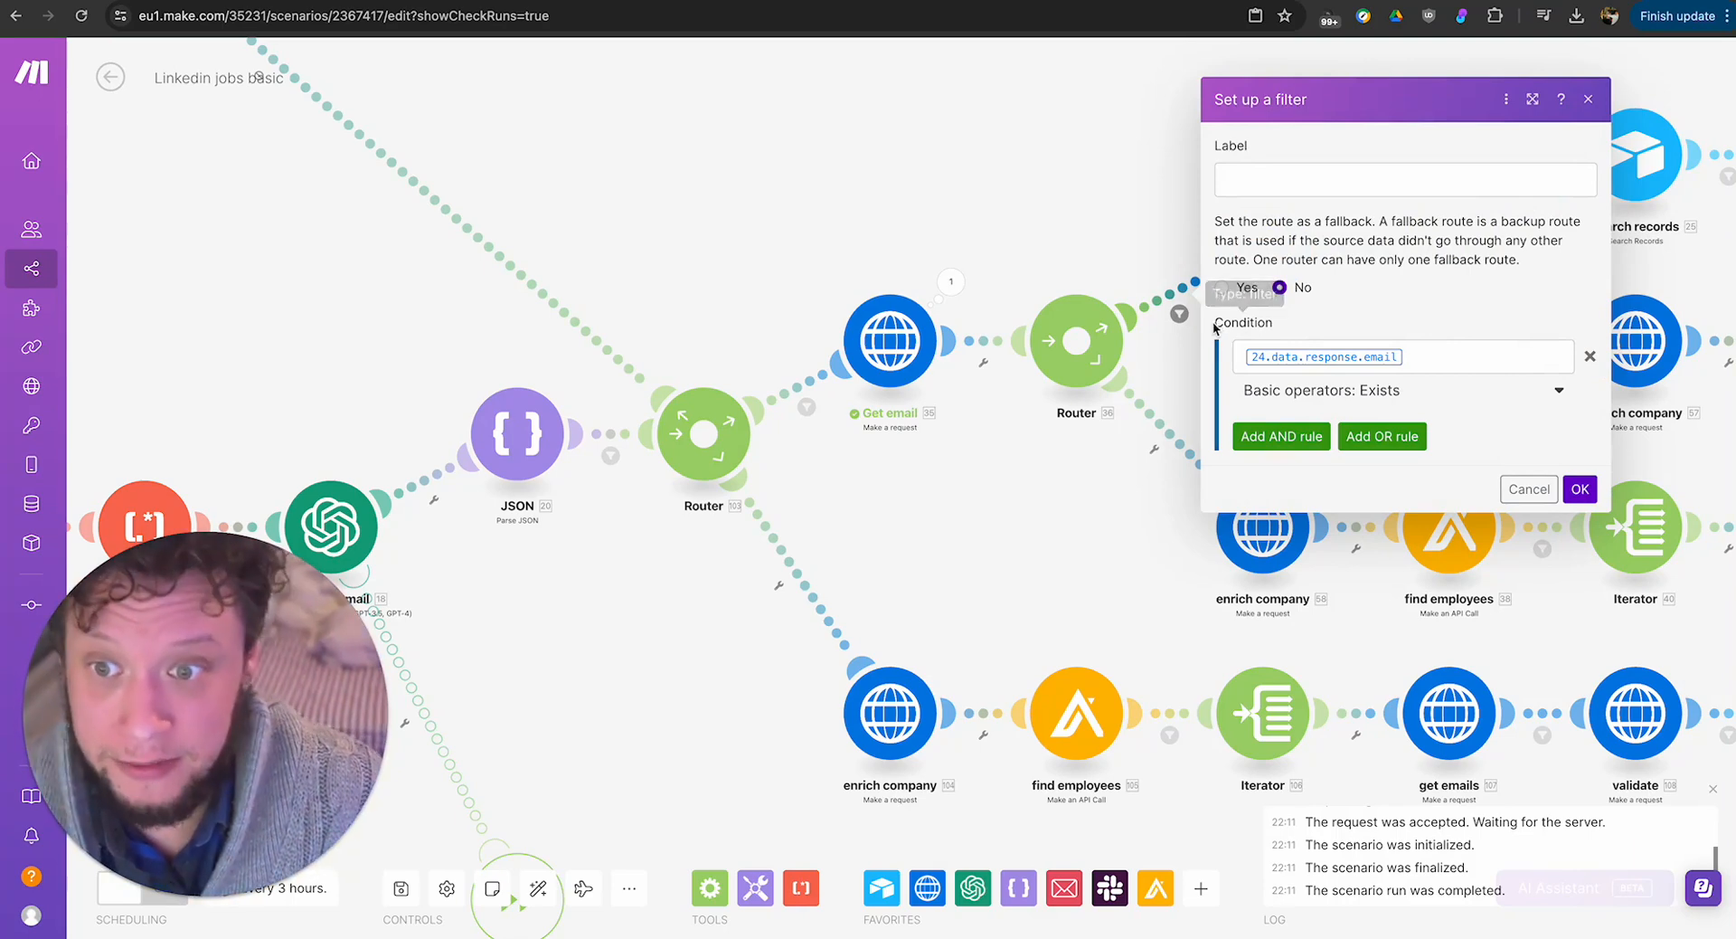
pyautogui.moveTo(1094, 522); pyautogui.dragTo(989, 577)
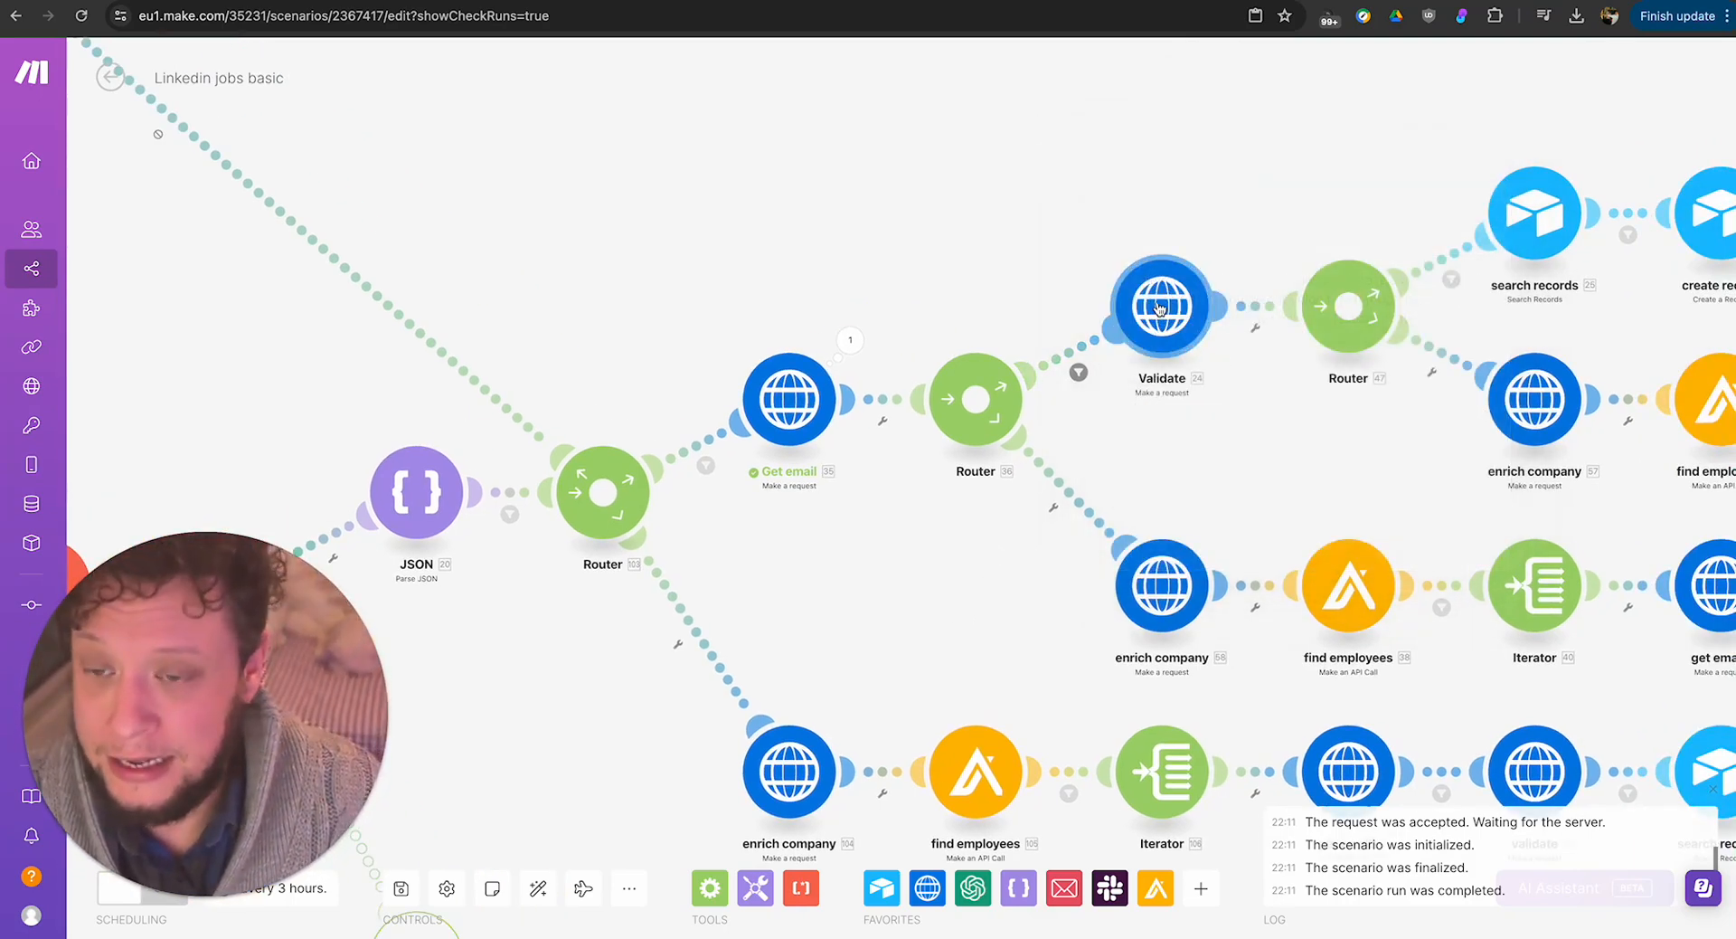
# Examine the Validate module's Bounceless URL and GET method, then the result and reason fields in its run output.
pyautogui.click(1160, 309)
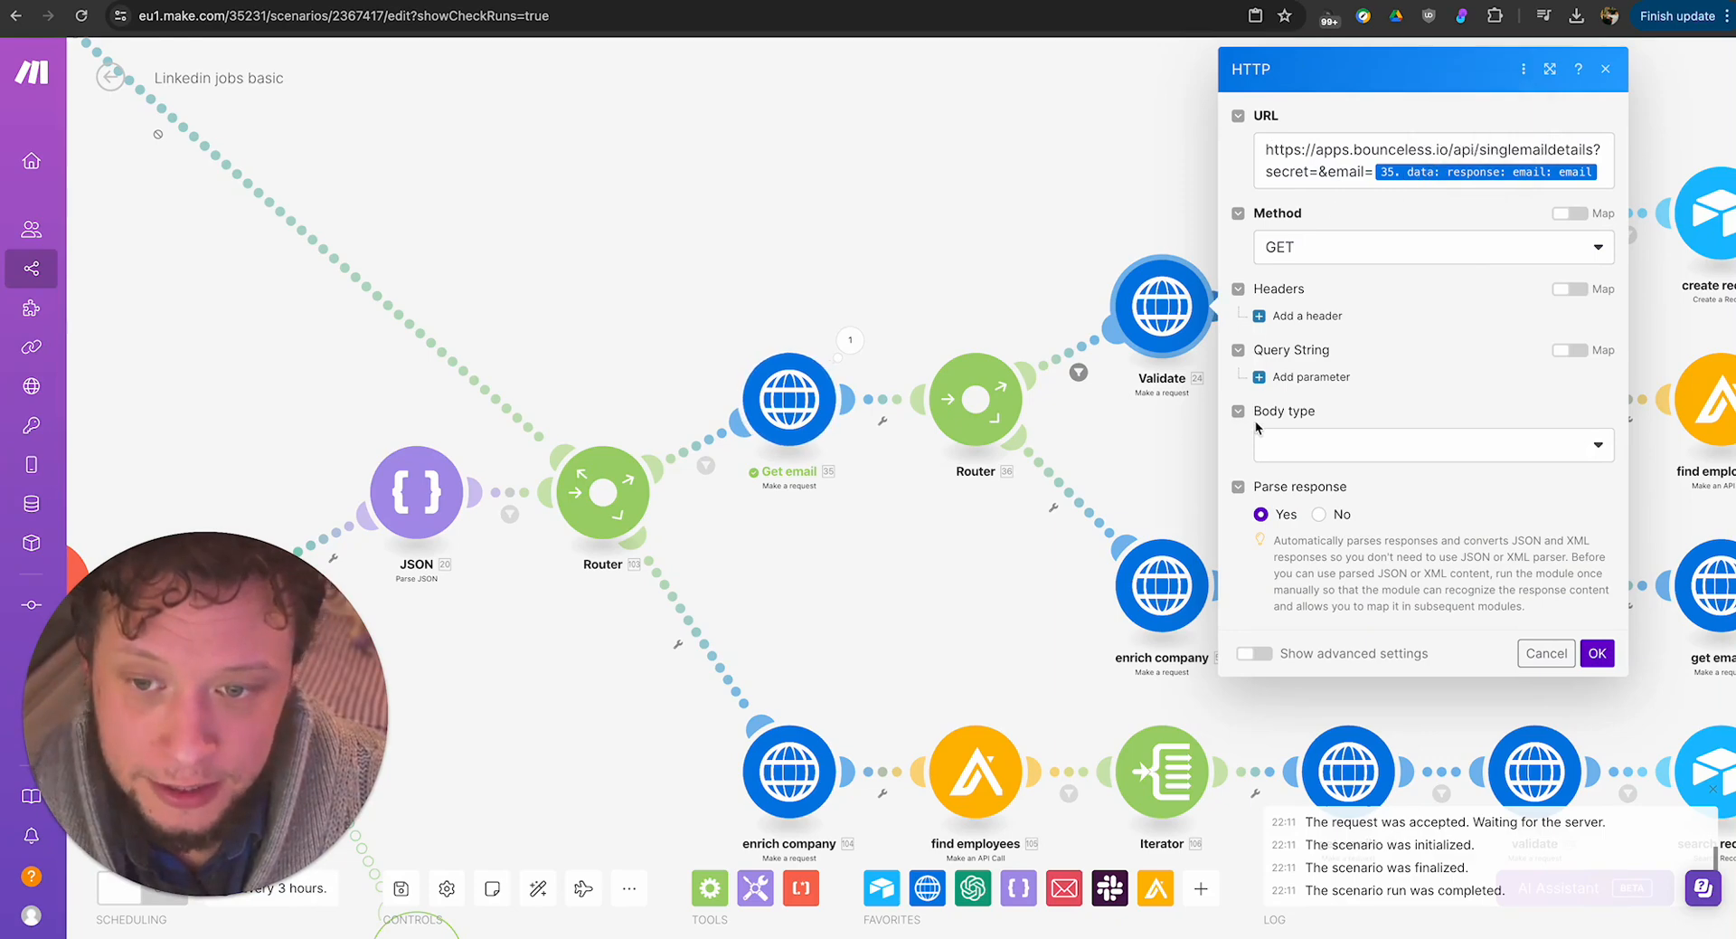
pyautogui.click(1546, 652)
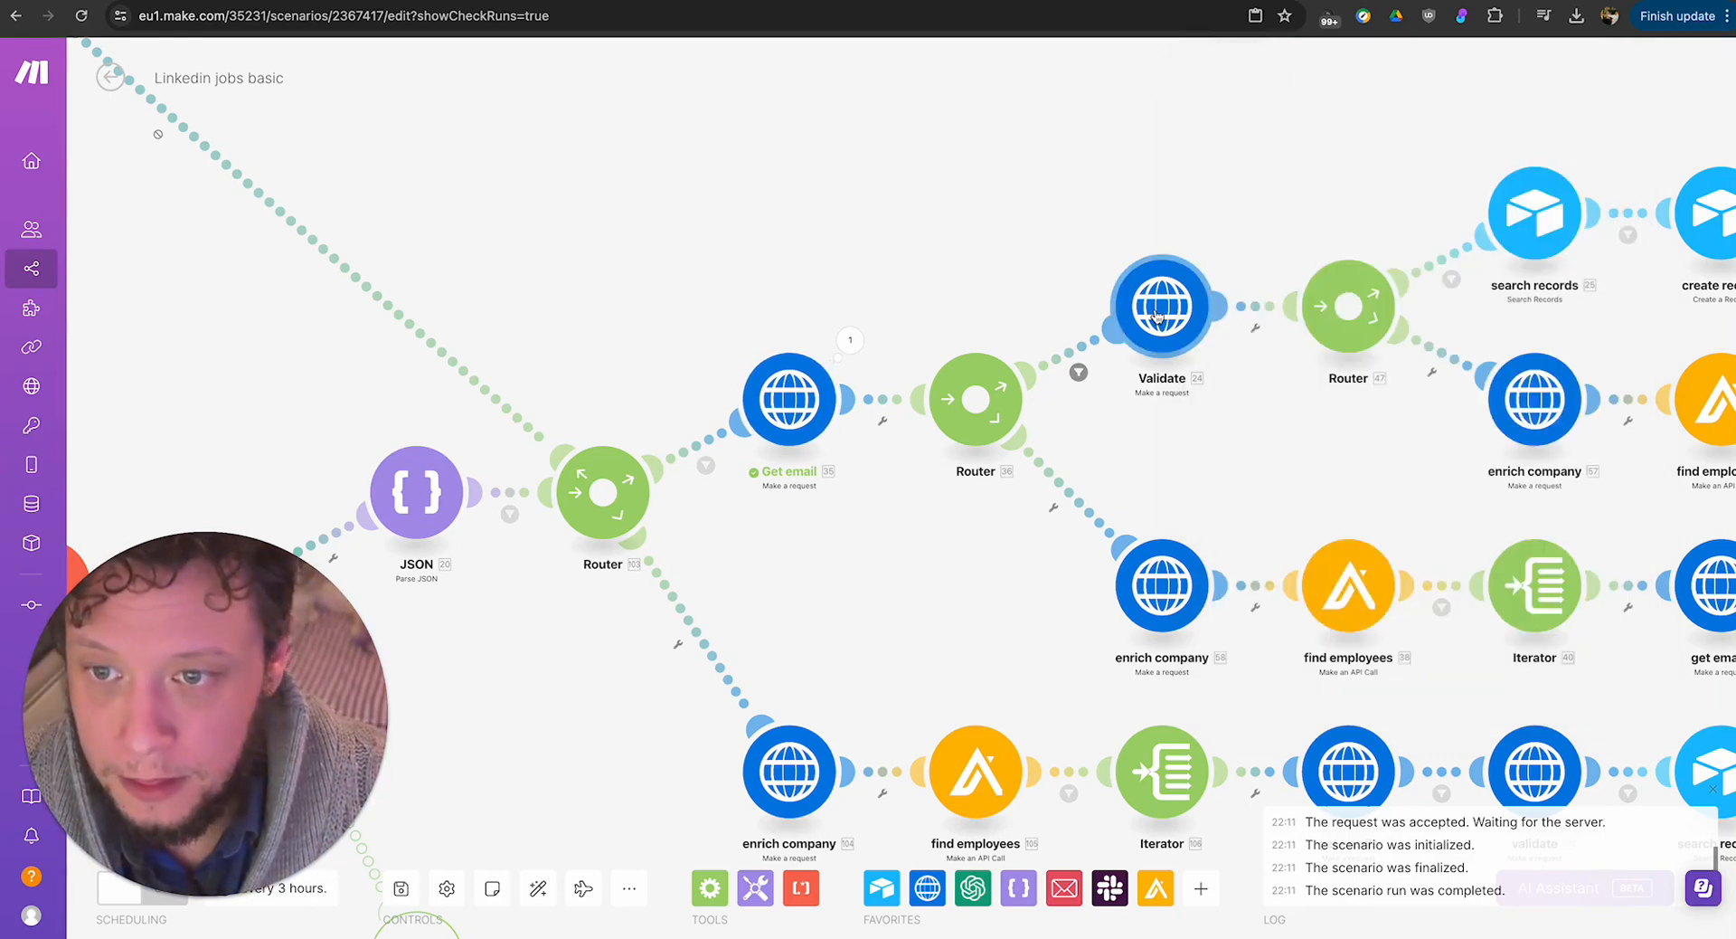
pyautogui.click(1157, 317)
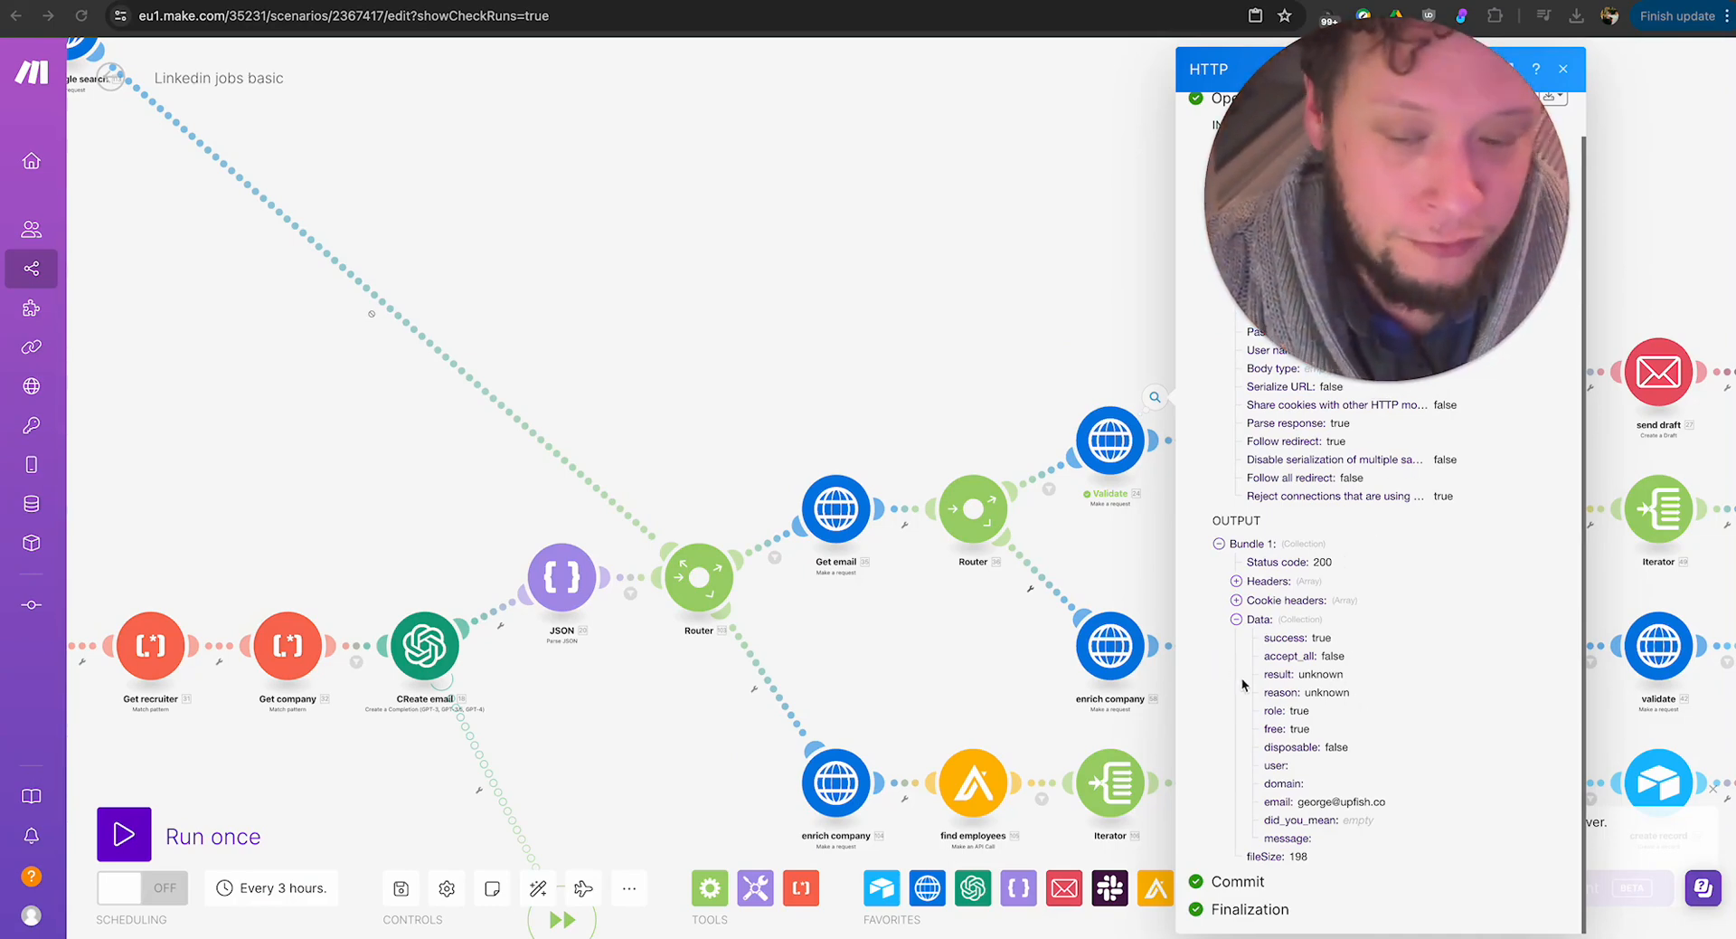
pyautogui.doubleClick(1326, 692)
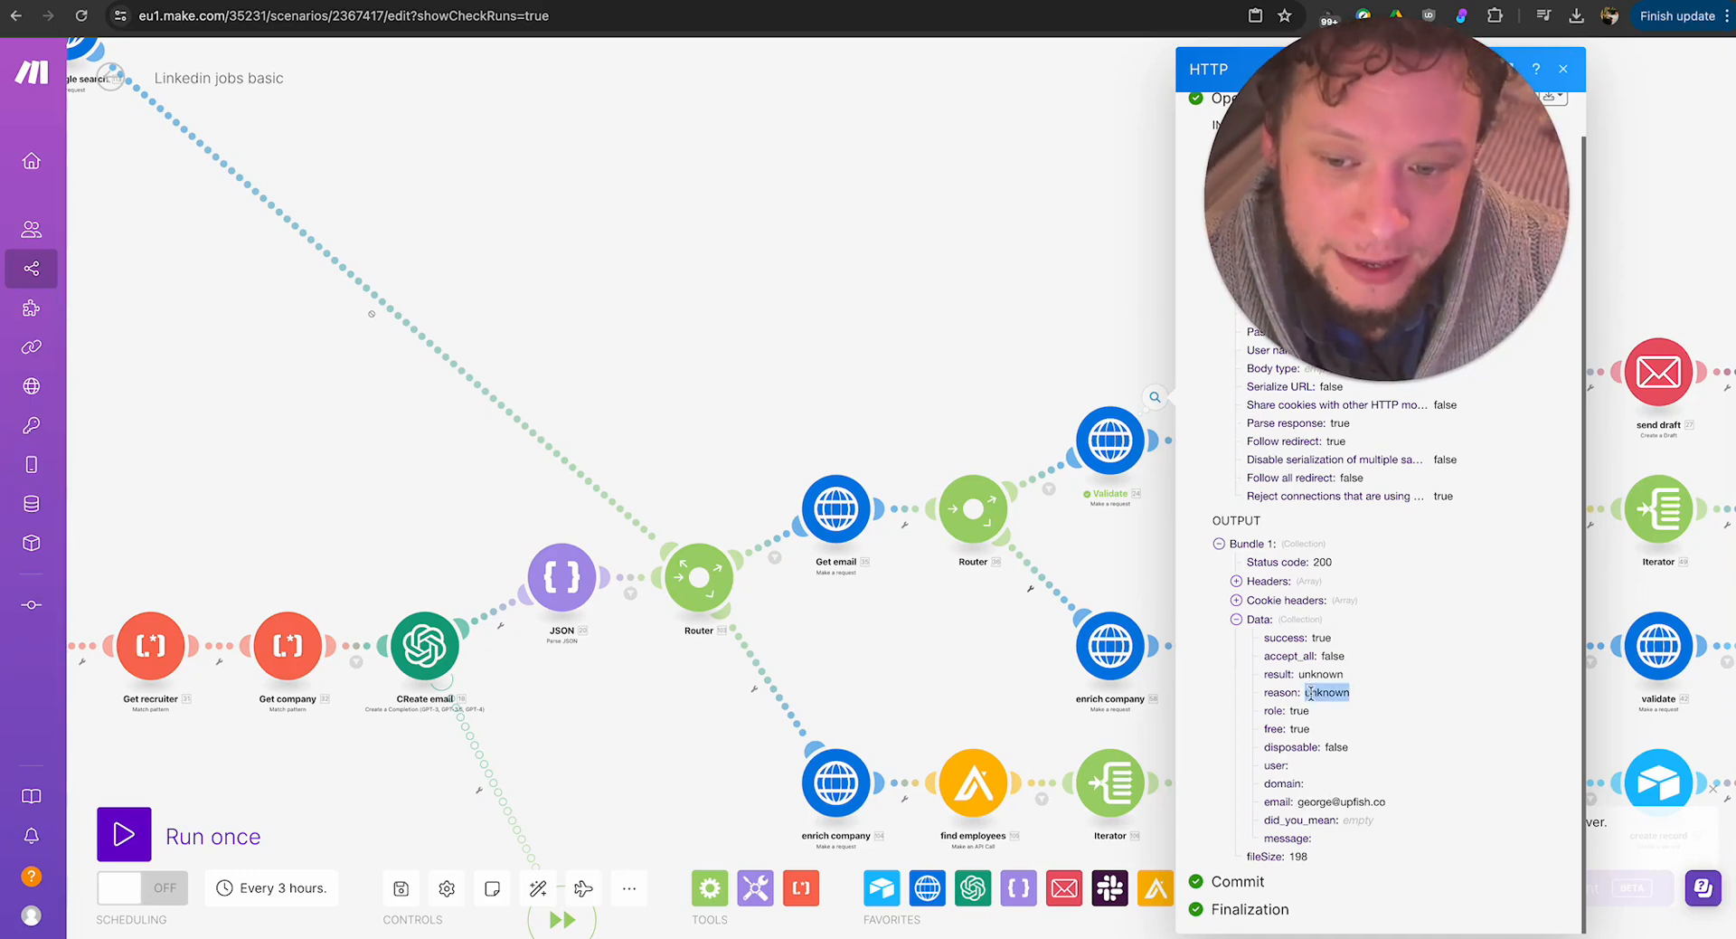
pyautogui.doubleClick(1321, 673)
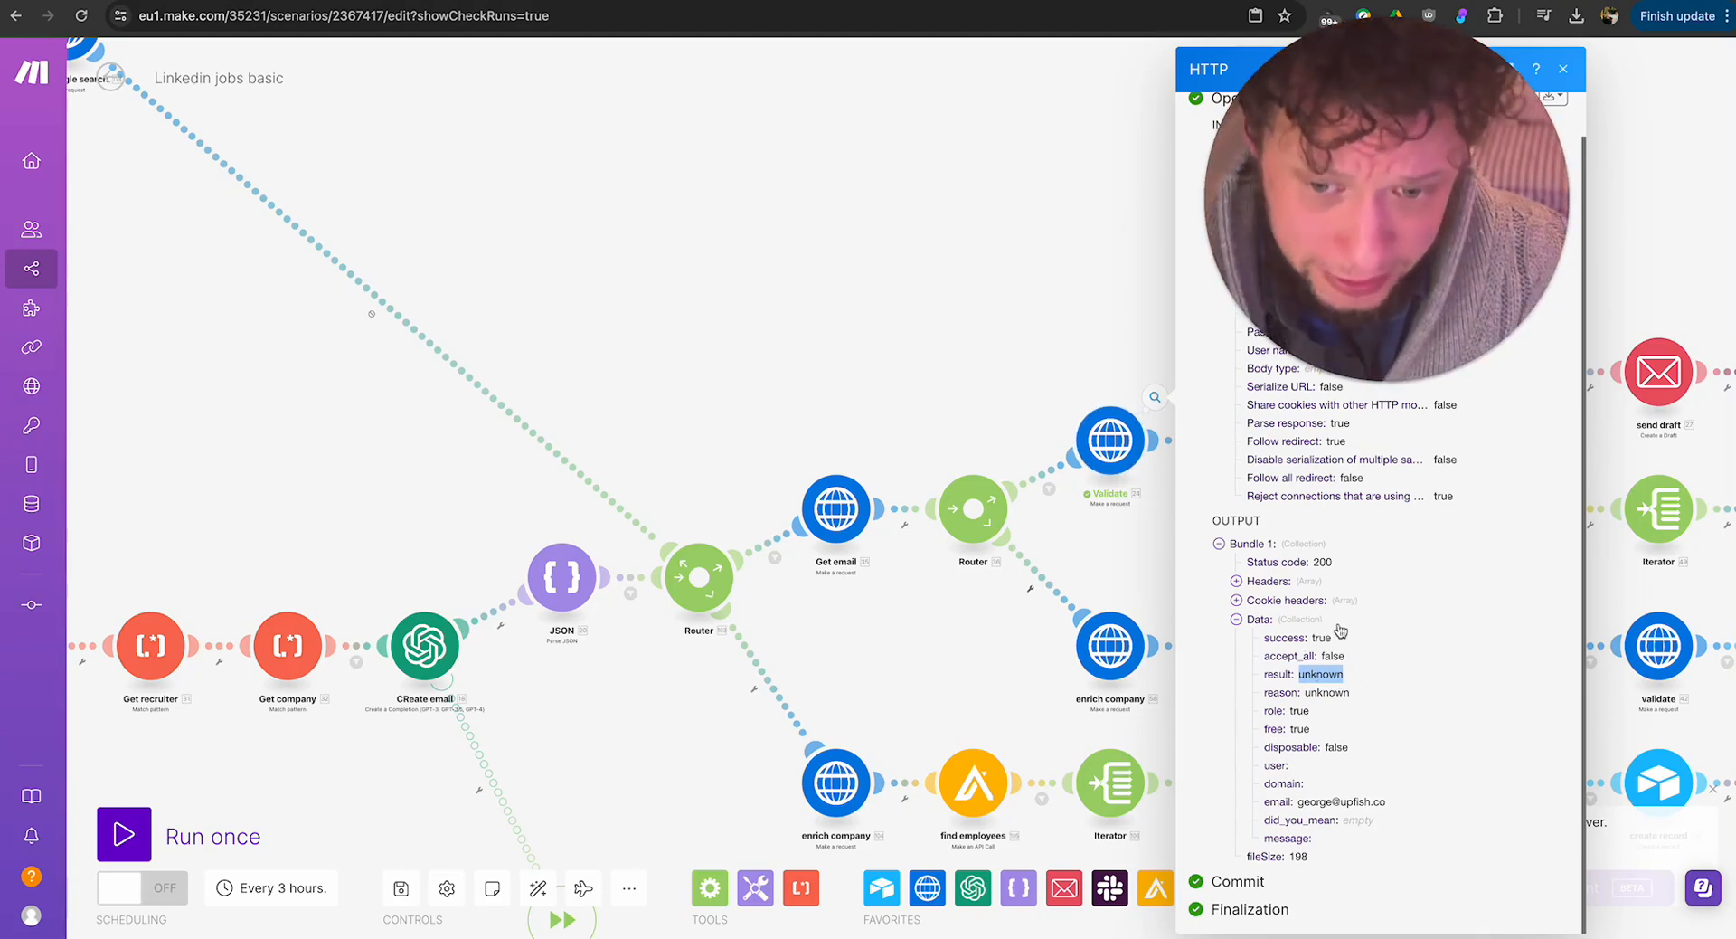
pyautogui.click(1146, 258)
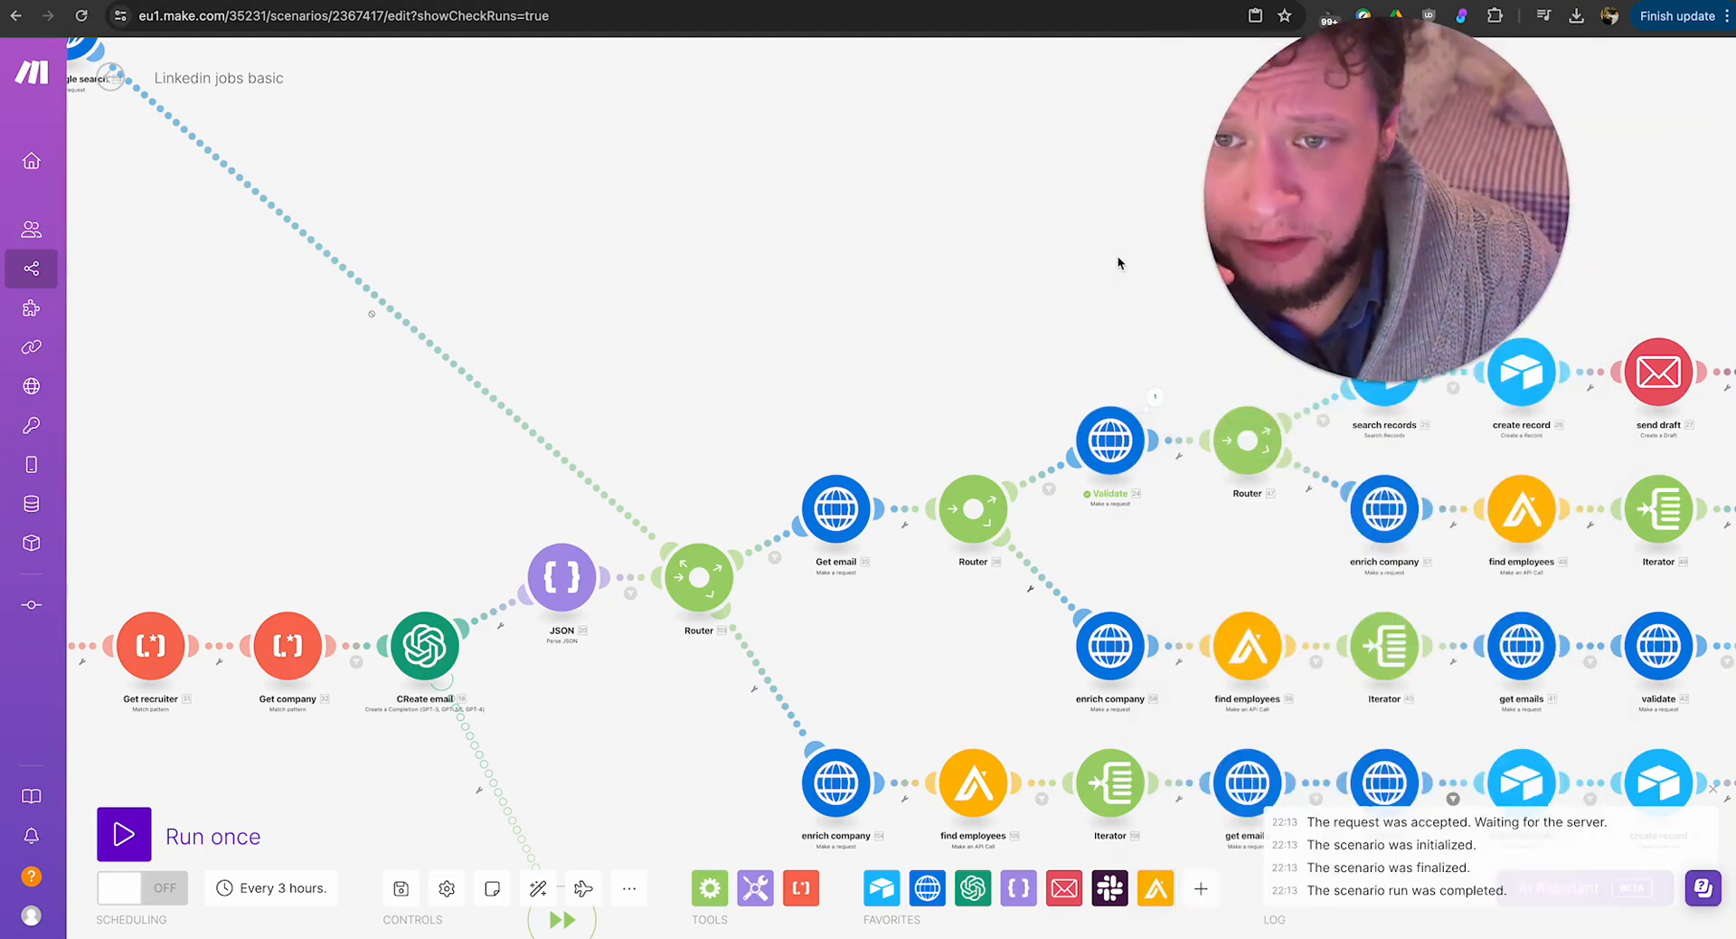
# Examine the filter leading to search records and the Total number of bundles equal to 0 filter before create record, then close them.
pyautogui.moveTo(1238, 290); pyautogui.dragTo(251, 699)
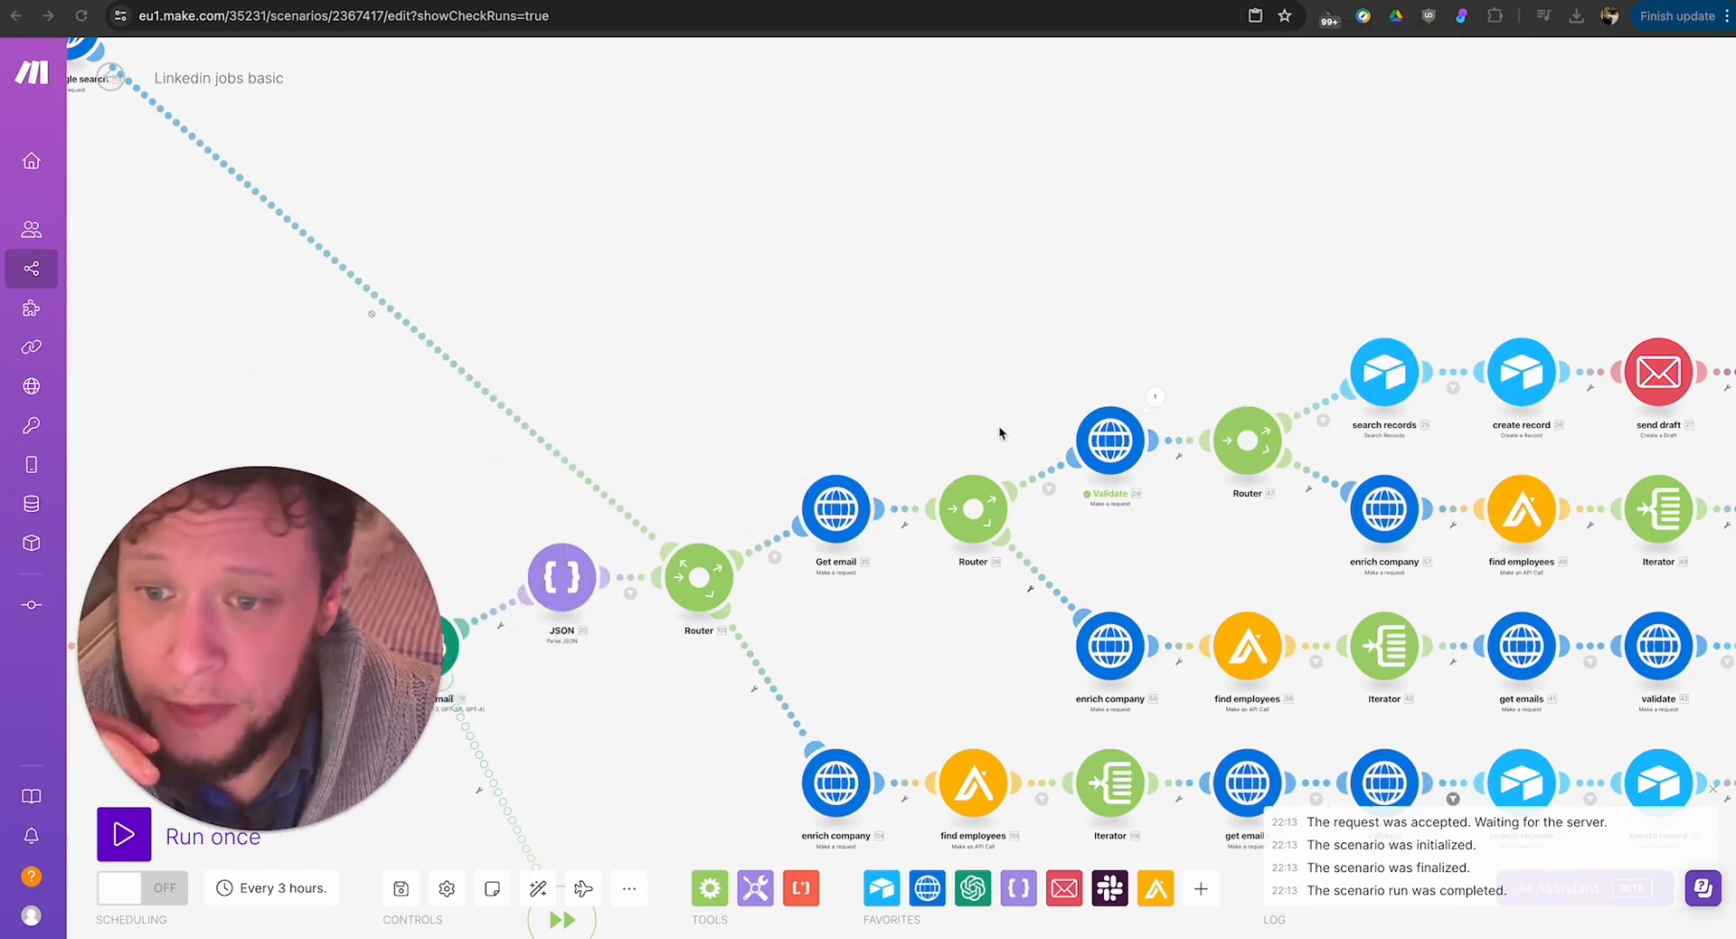
pyautogui.click(1323, 418)
pyautogui.click(1172, 314)
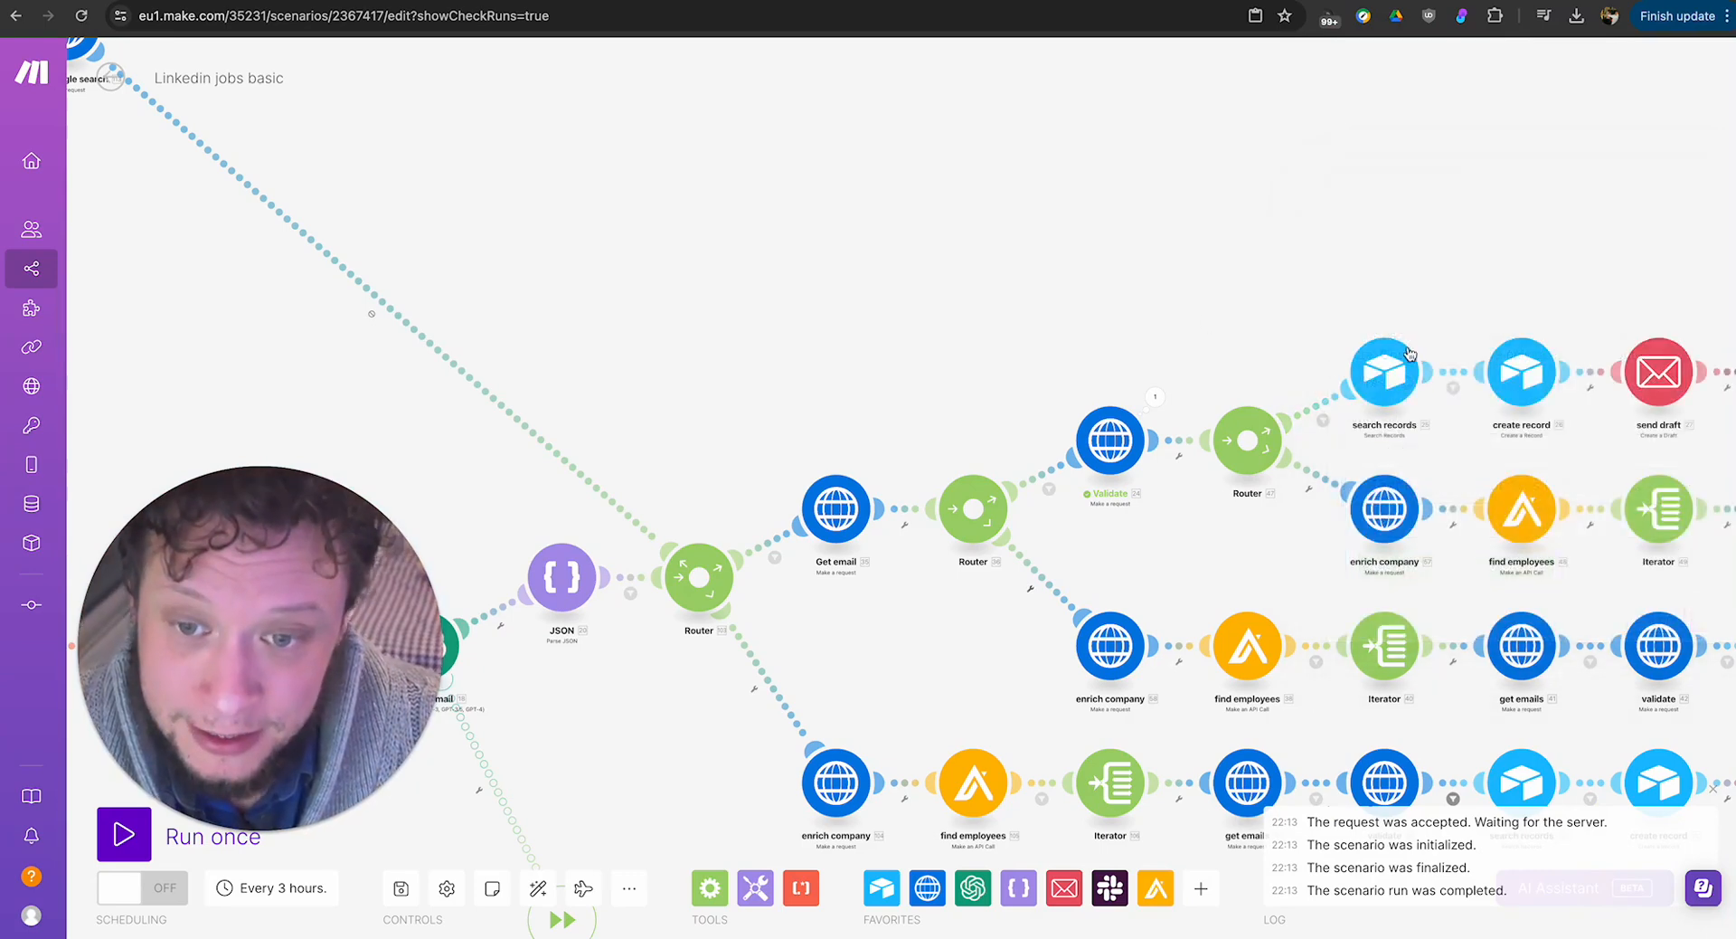
pyautogui.hscroll(3, 1222, 293)
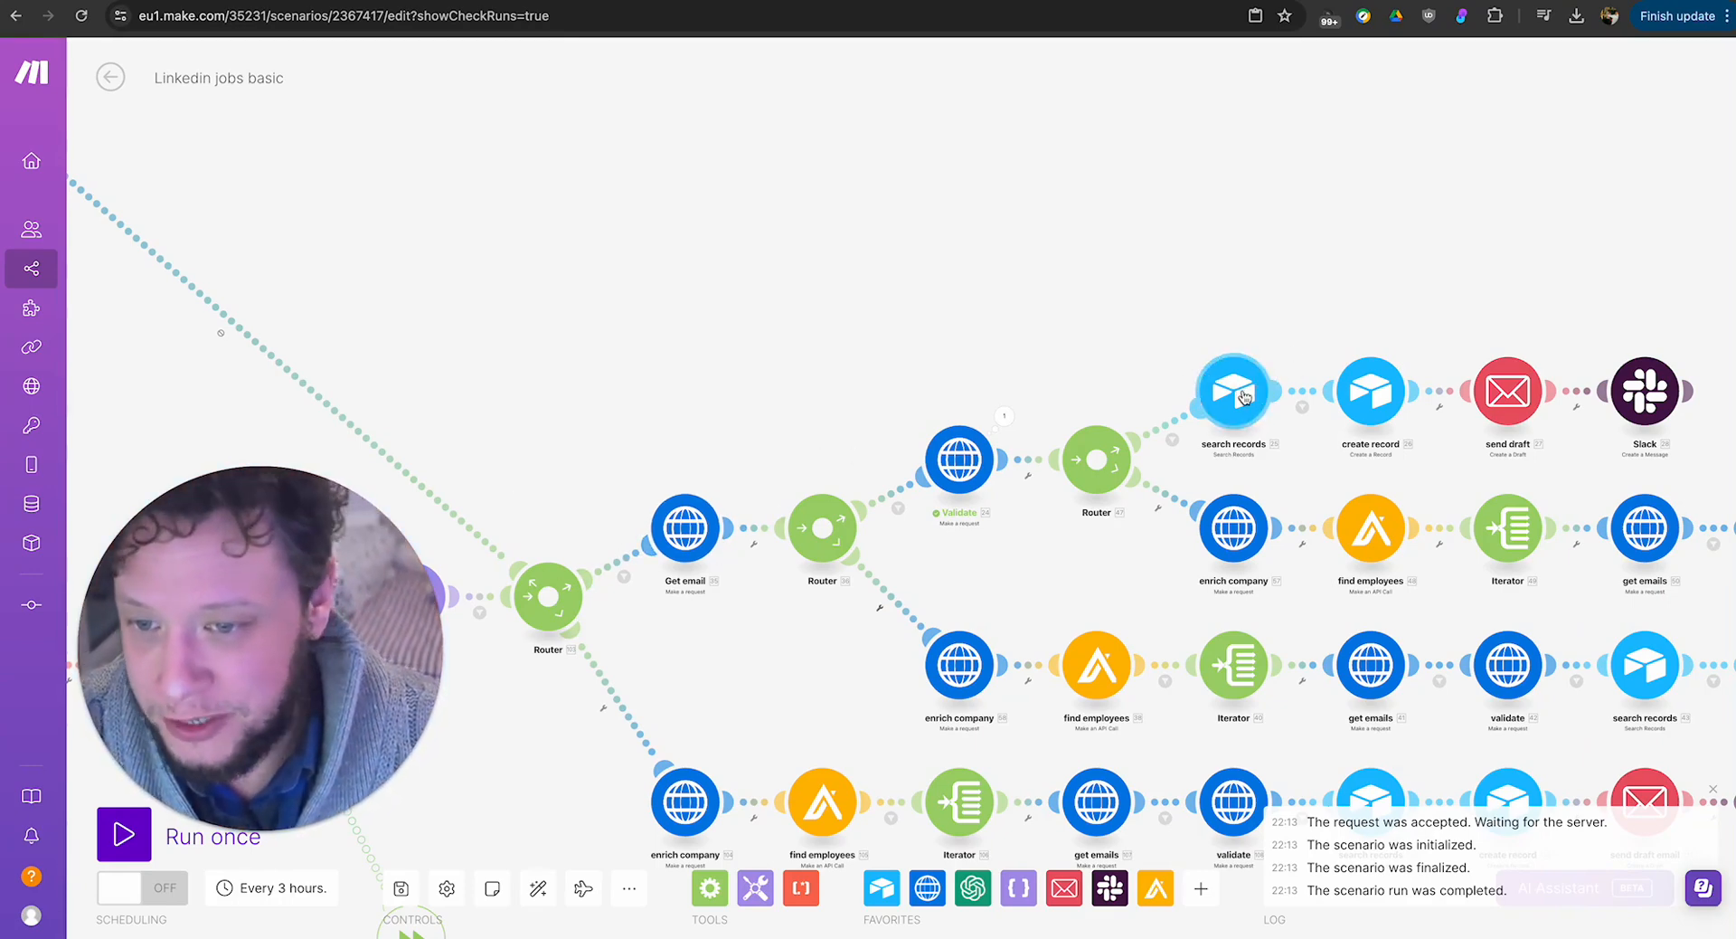
pyautogui.click(1304, 397)
pyautogui.click(1627, 388)
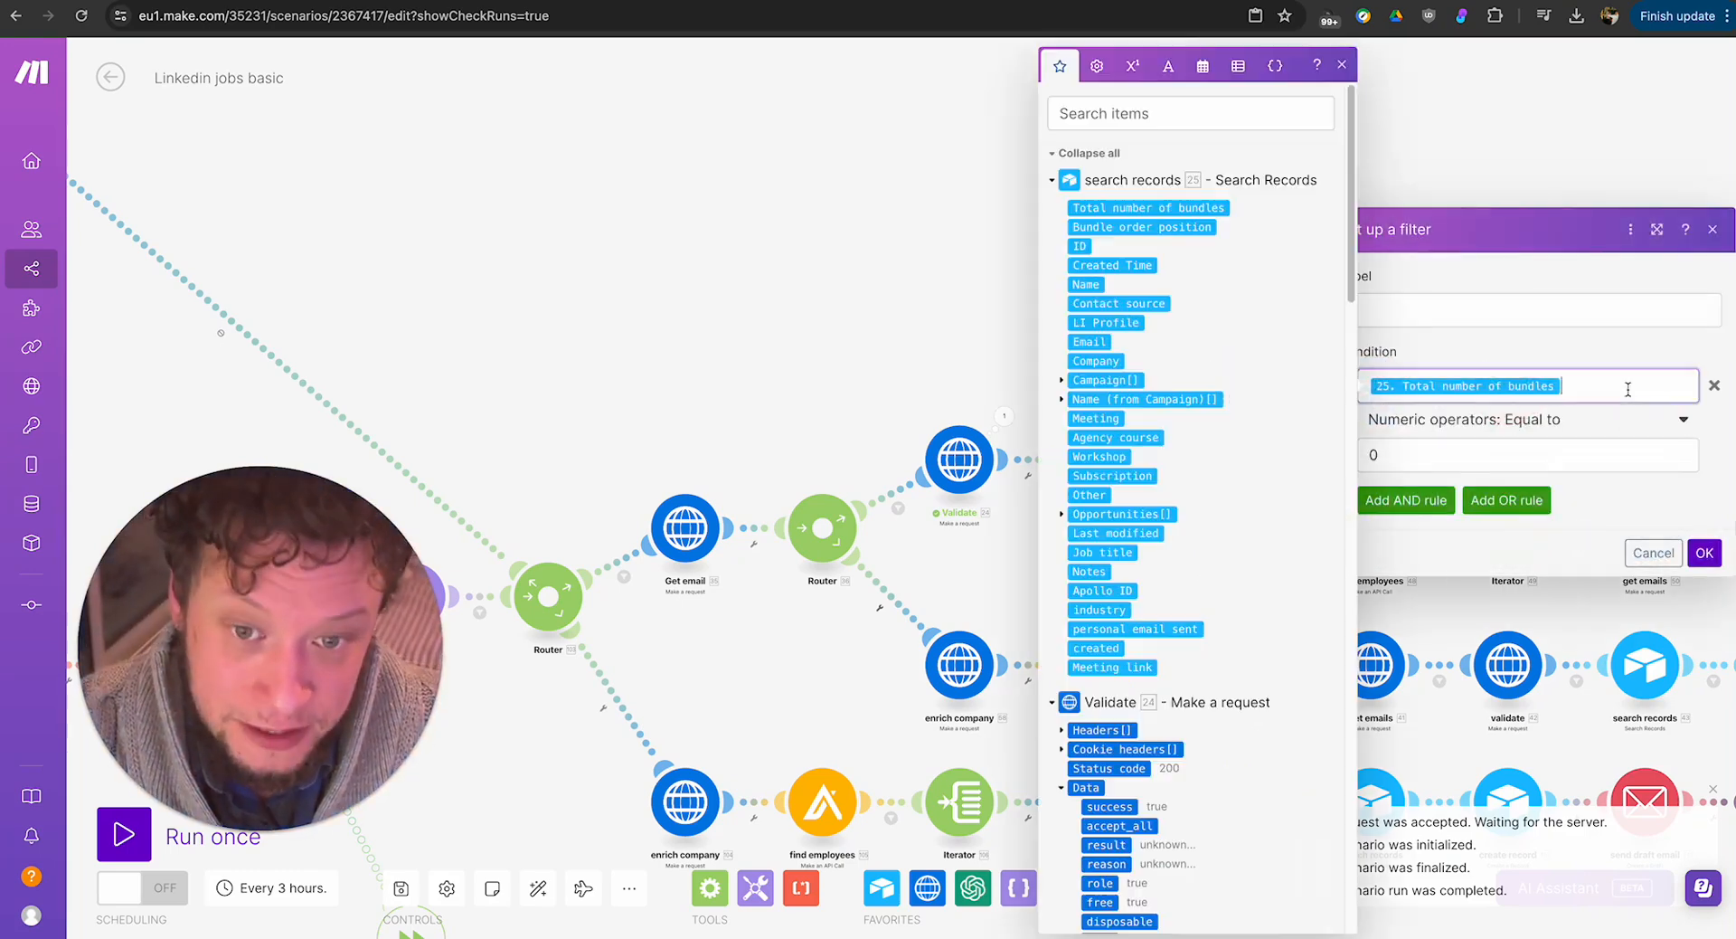
pyautogui.click(1523, 447)
pyautogui.click(1565, 155)
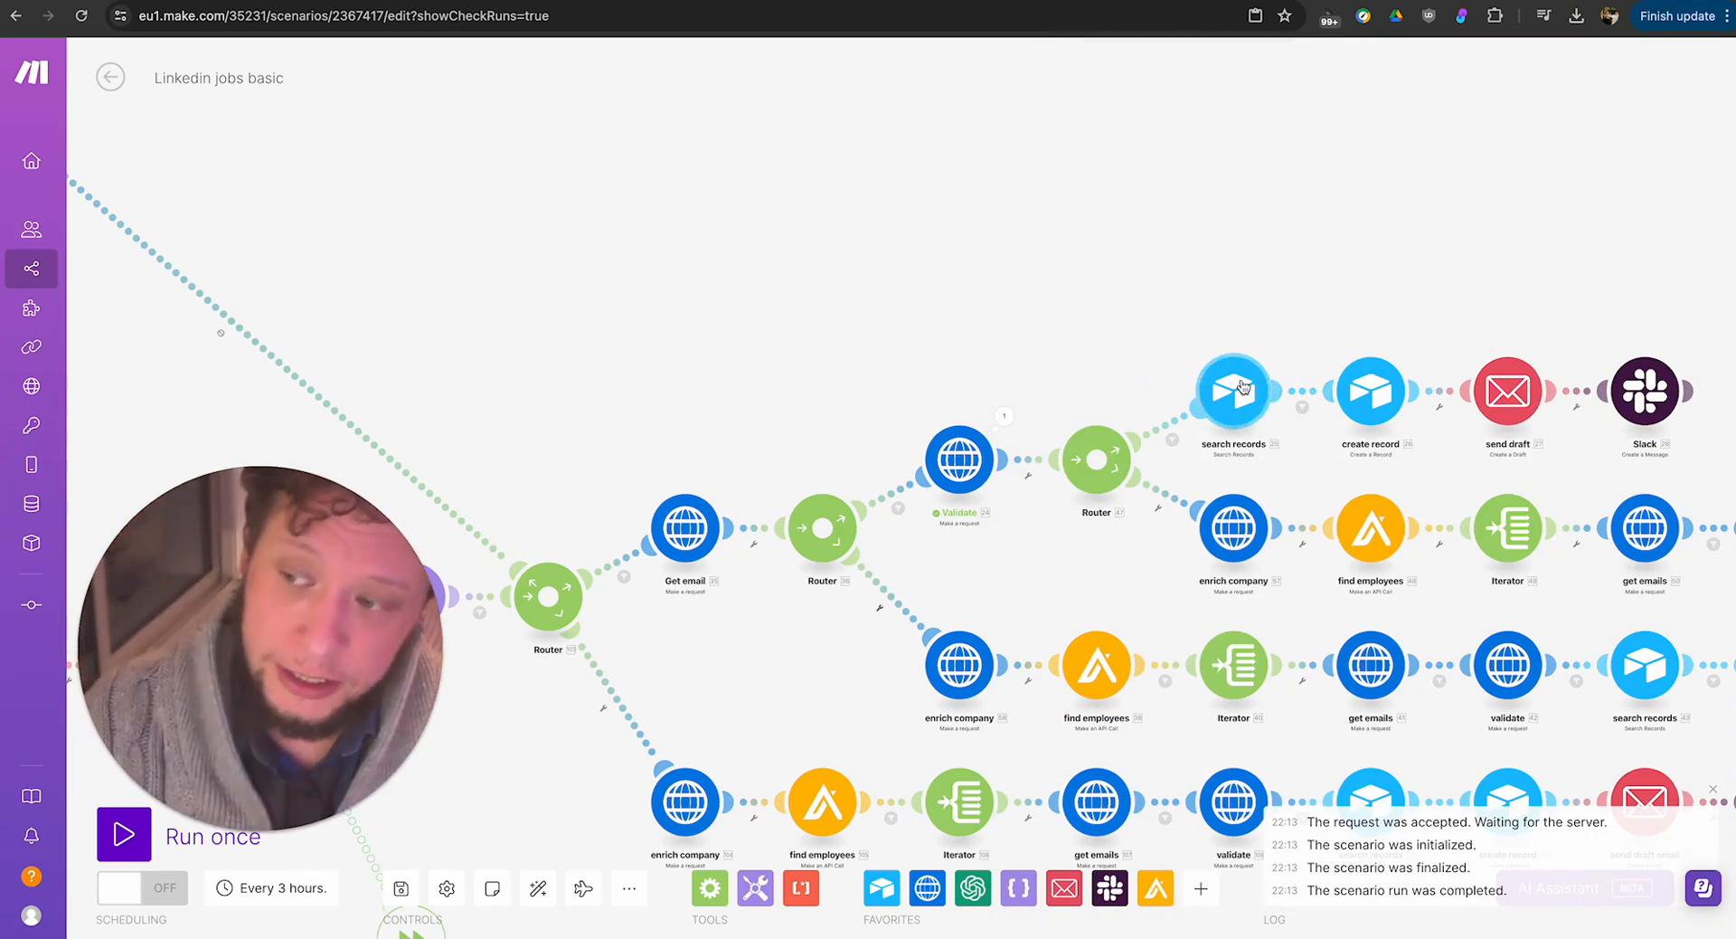
# Examine the create record module's field mappings for the People table of the New CRM base, then close it.
pyautogui.click(1371, 395)
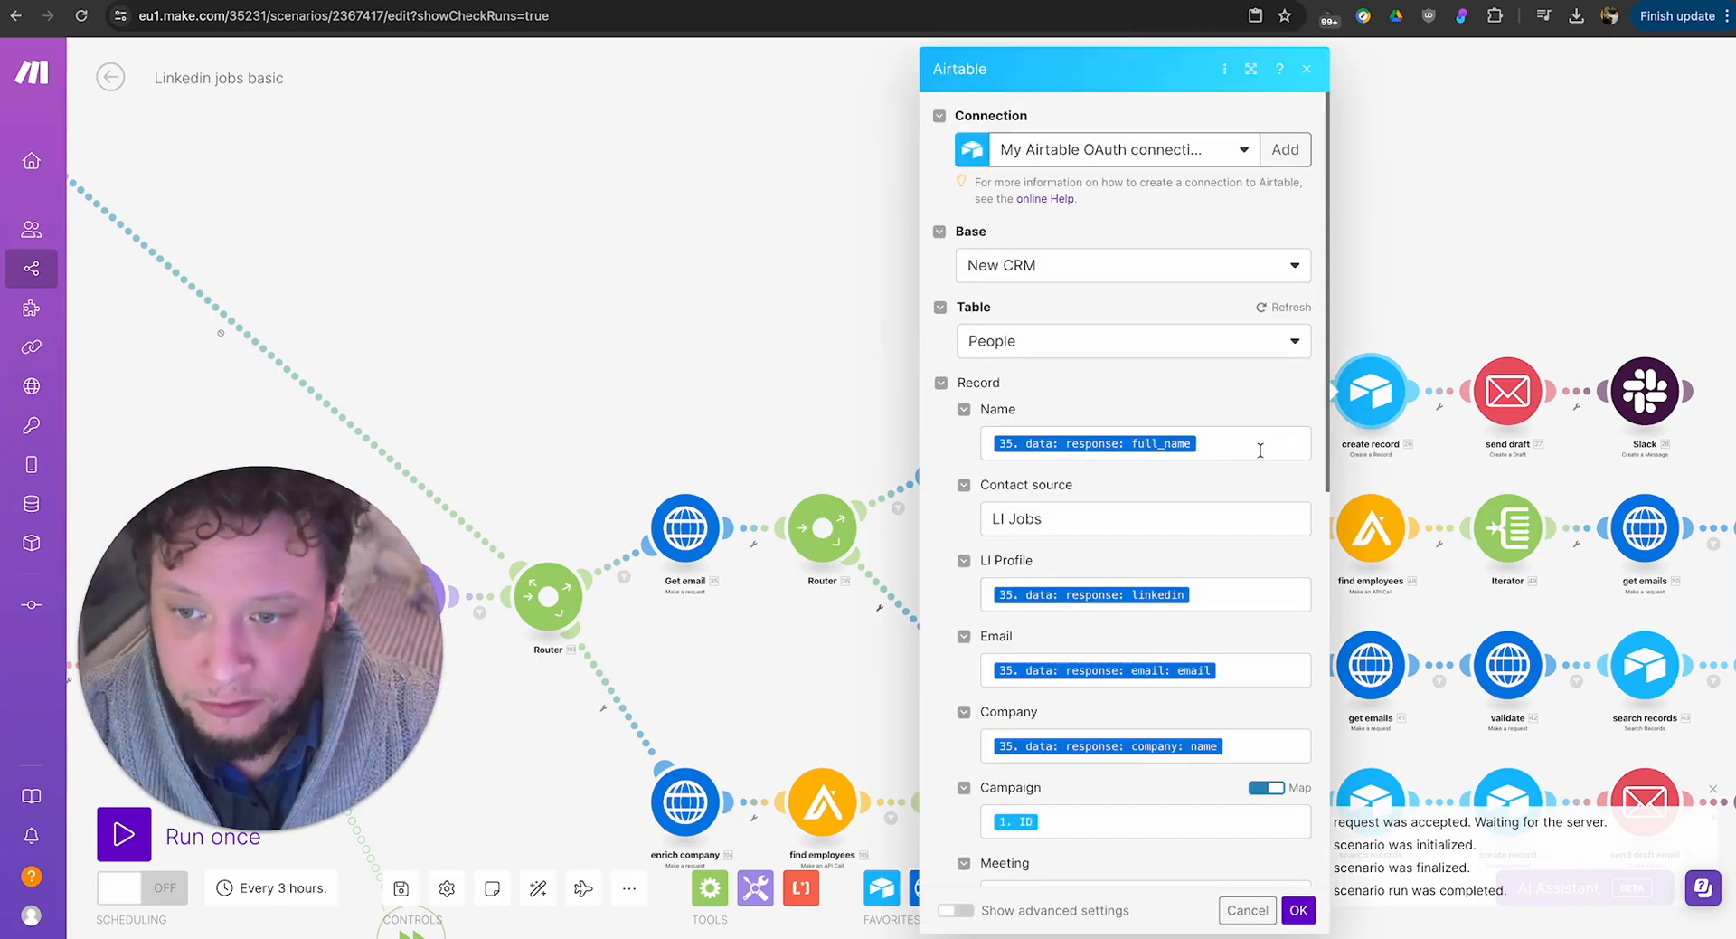
pyautogui.scroll(-9, 1259, 450)
pyautogui.click(1465, 262)
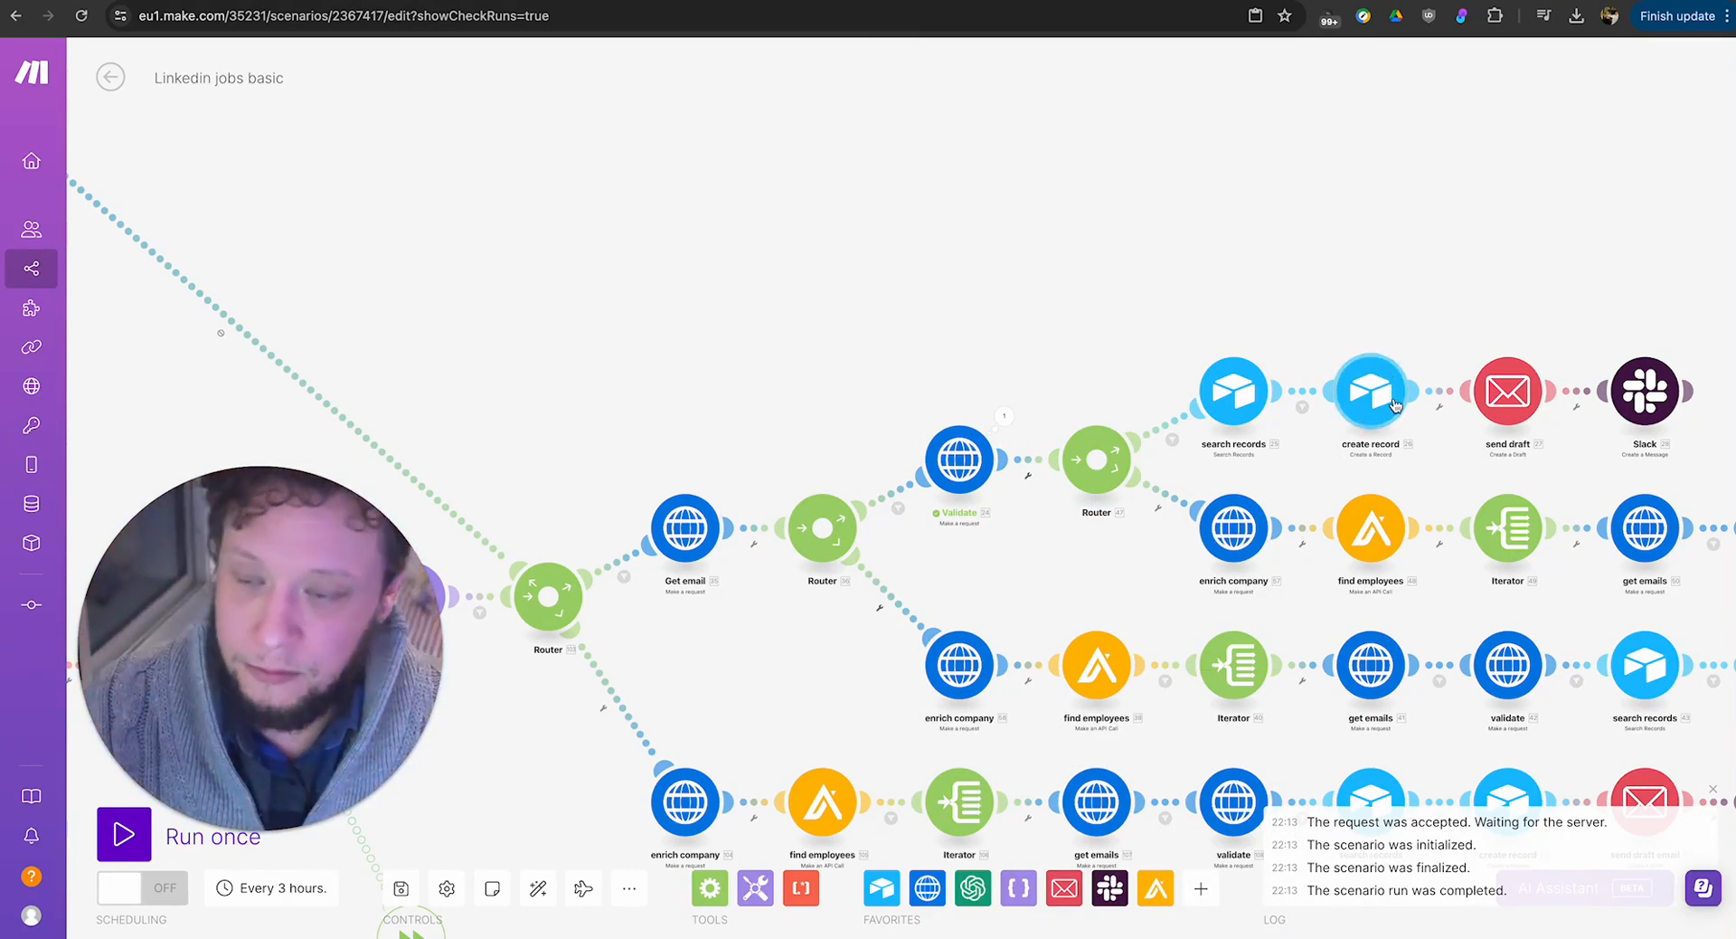
# Examine the send draft module's Drafts folder, mapped recipient, Marketing Automations subject and Plaintext content, then cancel it.
pyautogui.click(1503, 398)
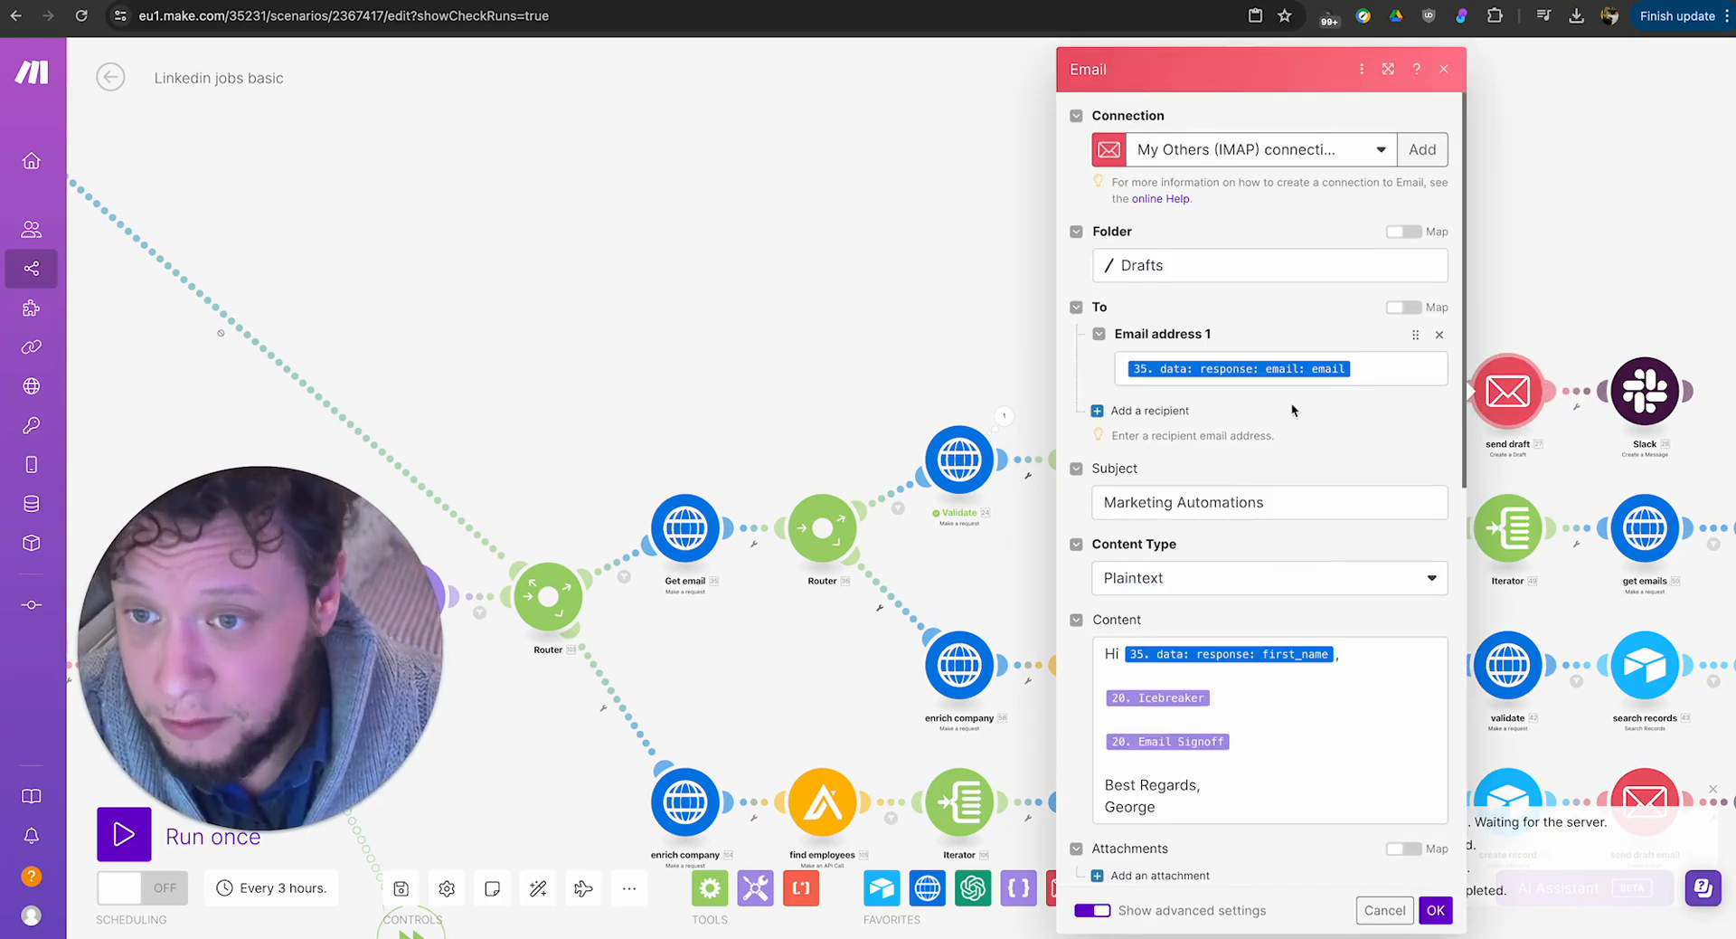
pyautogui.scroll(-4, 1291, 409)
pyautogui.scroll(3, 1203, 258)
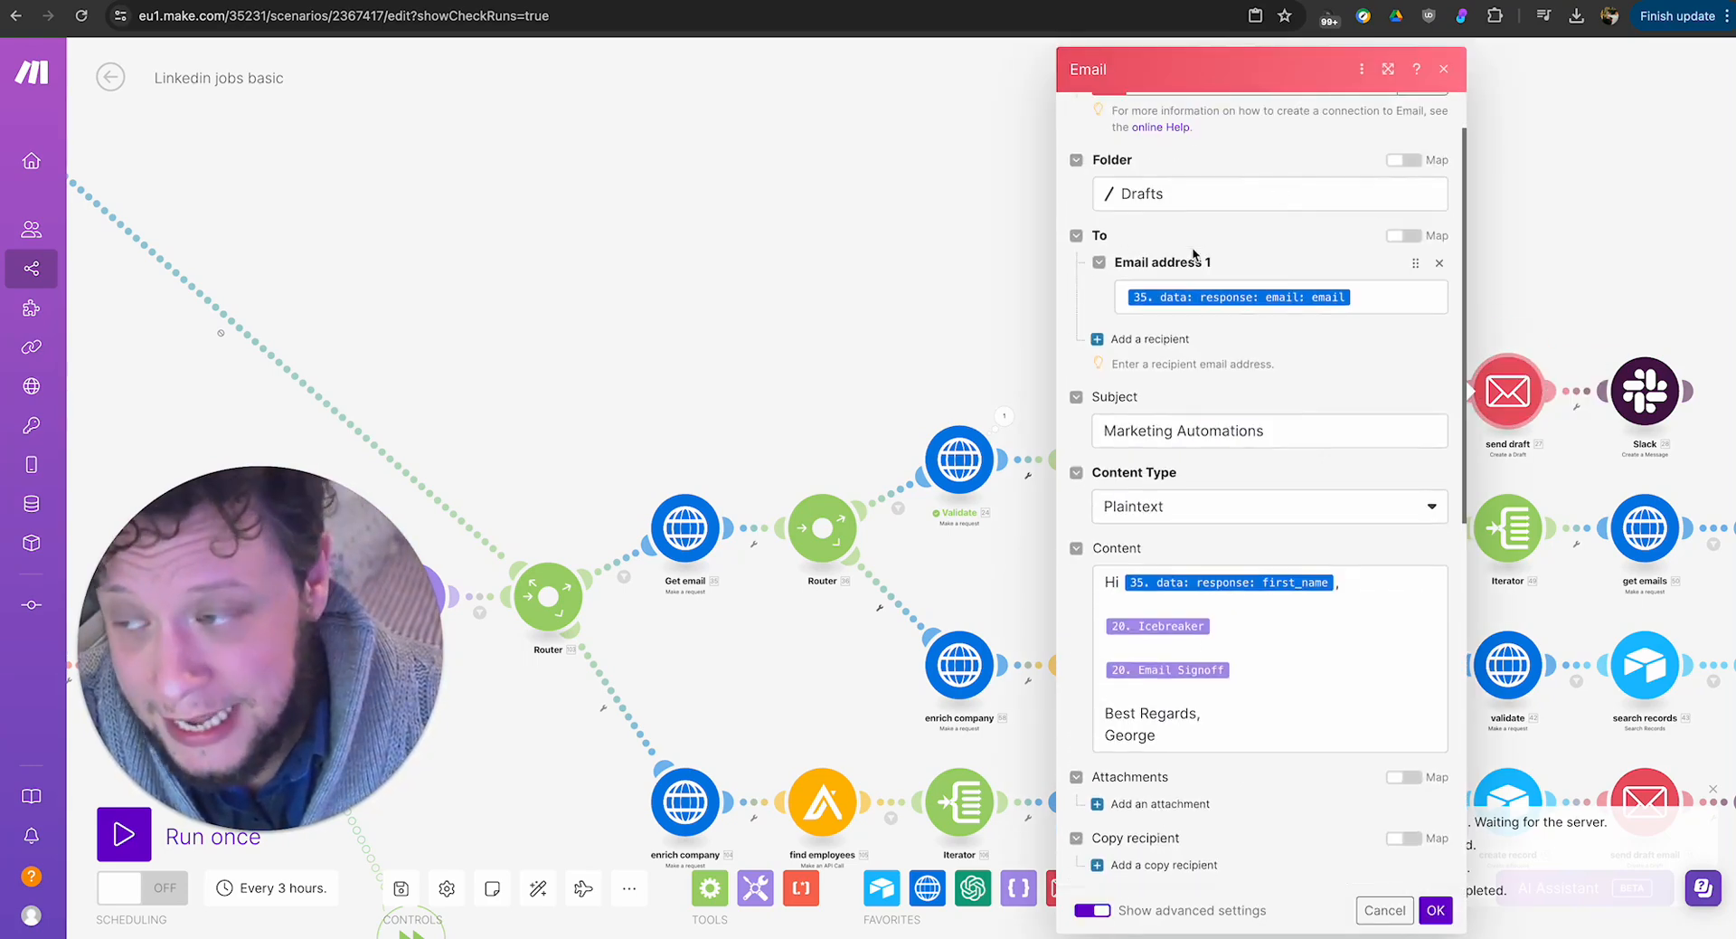
pyautogui.scroll(-1, 1161, 583)
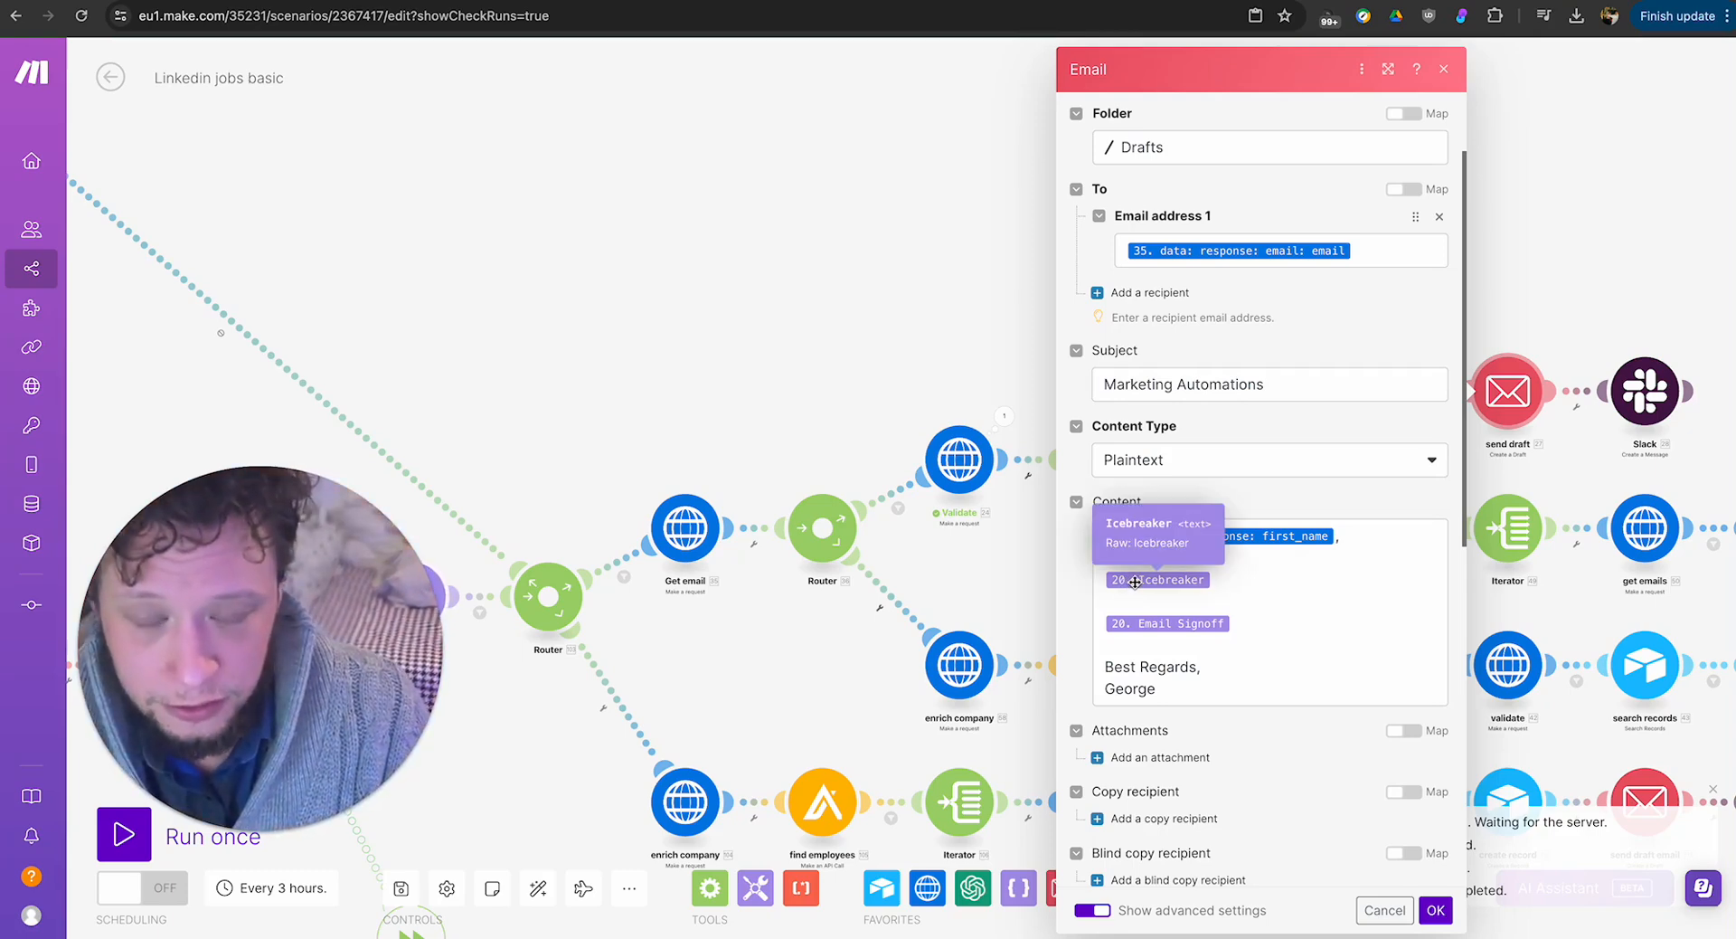
pyautogui.click(1385, 910)
# Examine the Slack module's "Approve this message?" text for the general public channel, then close its settings.
pyautogui.click(1643, 391)
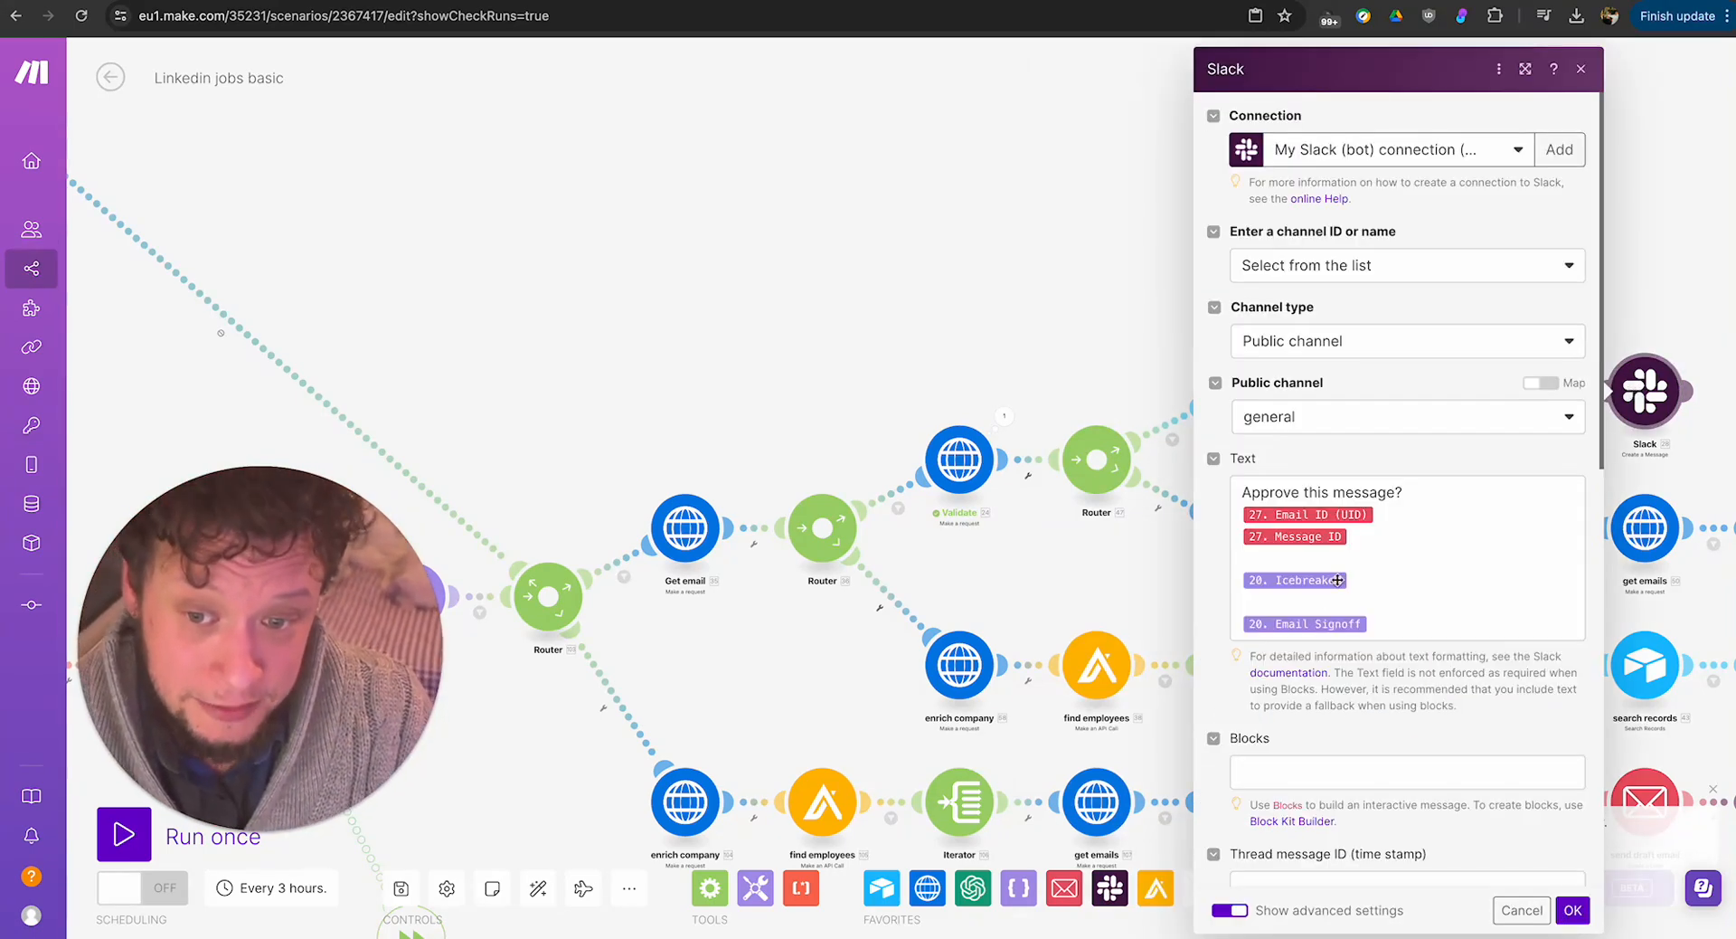
pyautogui.scroll(-3, 1474, 502)
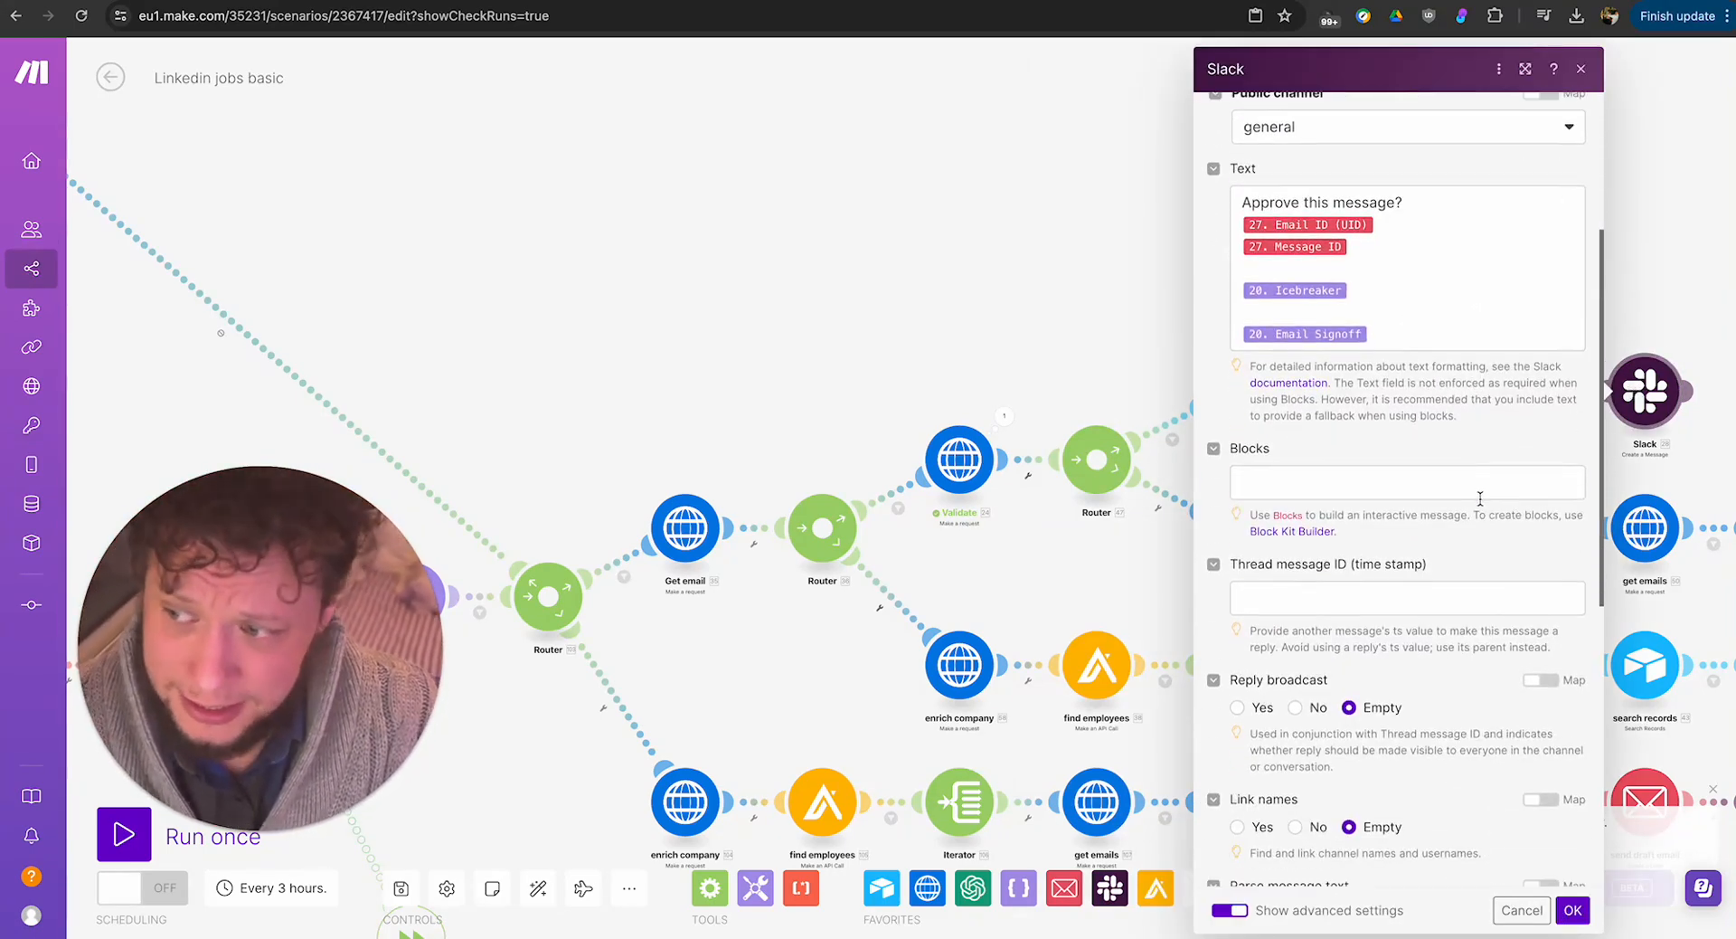
pyautogui.click(1582, 68)
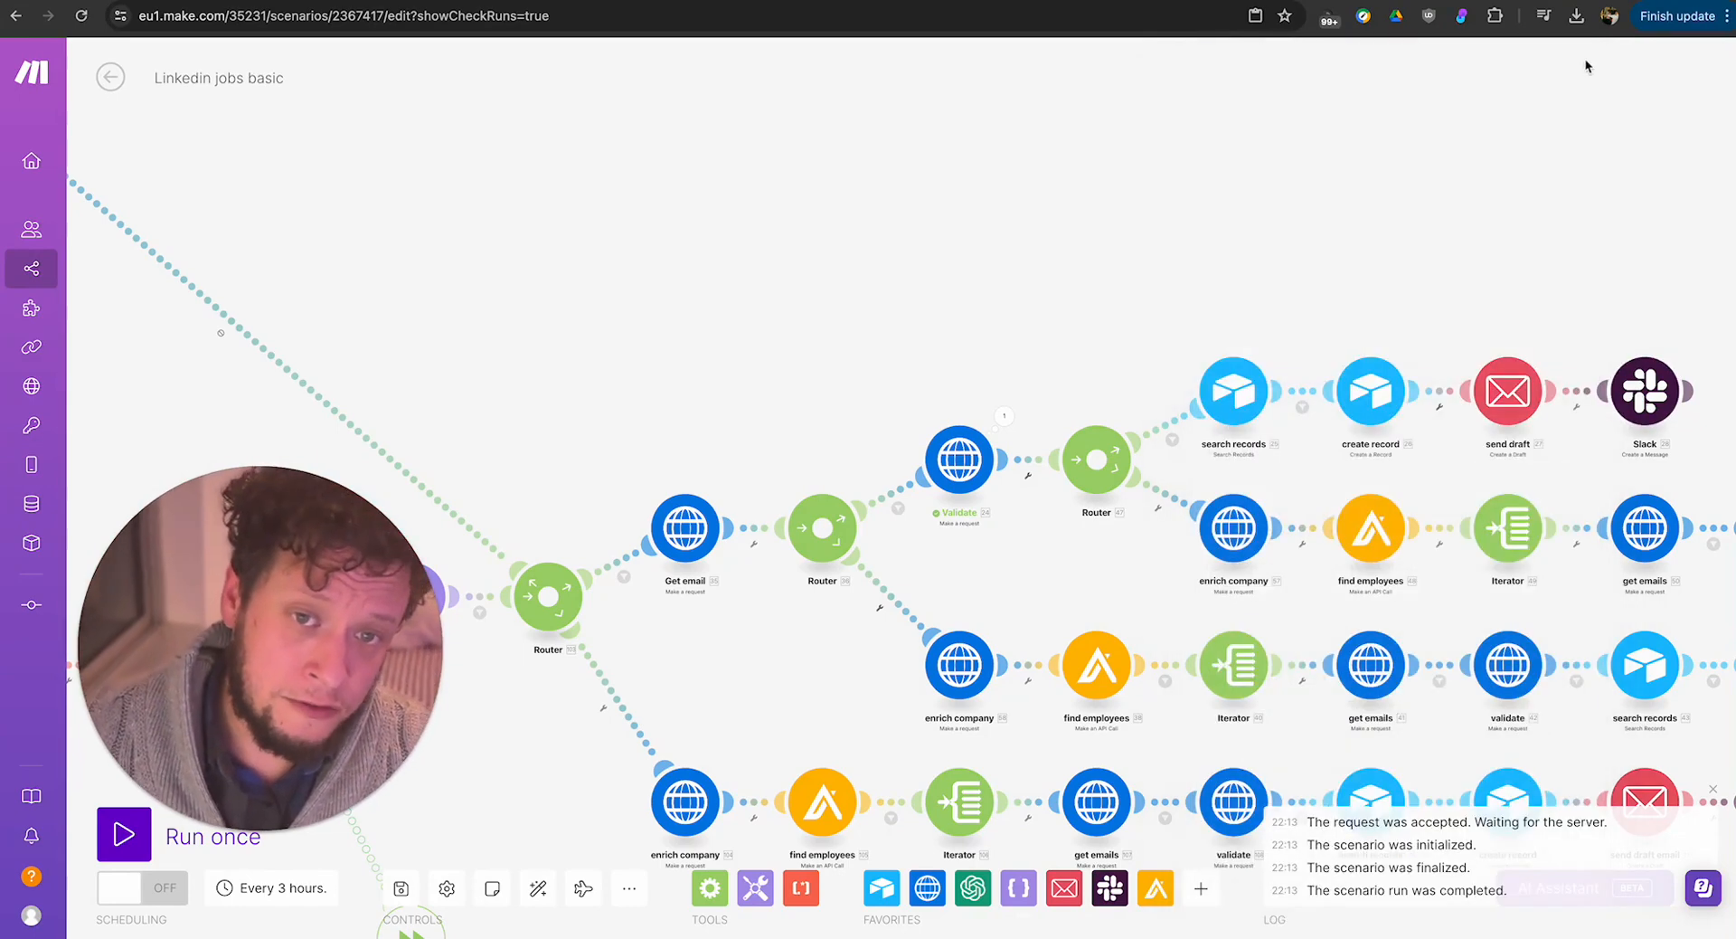
# Review the route from Get email through Validate to Slack alongside the parallel enrich company branches.
pyautogui.moveTo(1181, 230); pyautogui.dragTo(1001, 199)
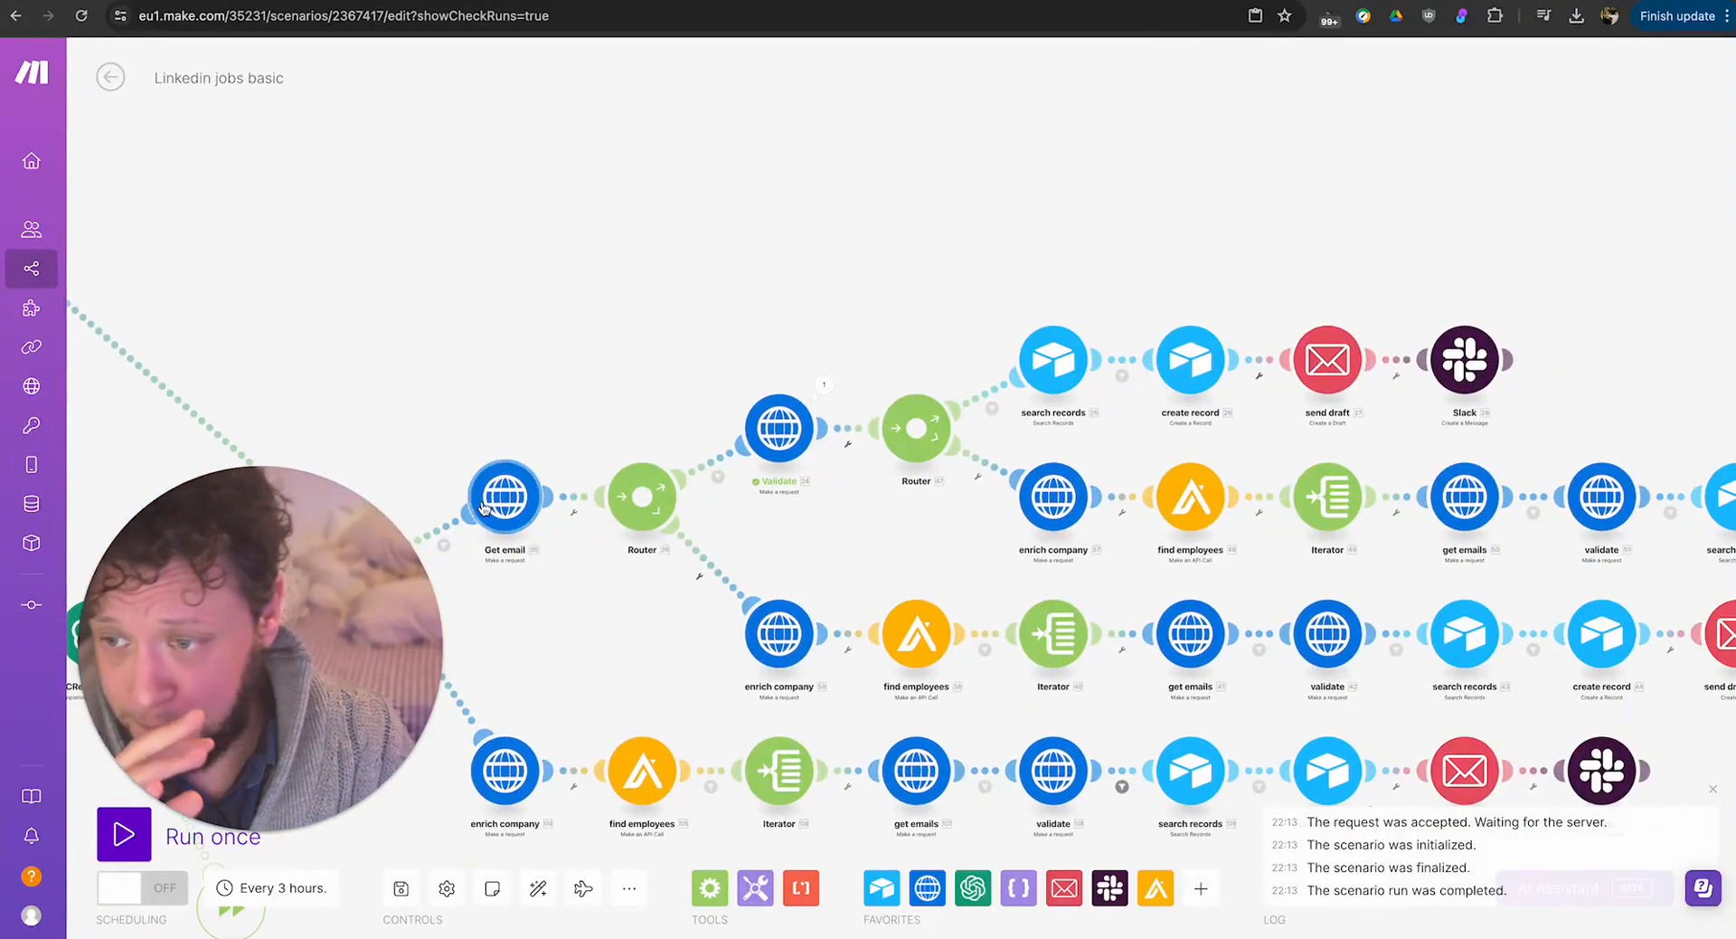
pyautogui.moveTo(698, 271); pyautogui.dragTo(875, 219)
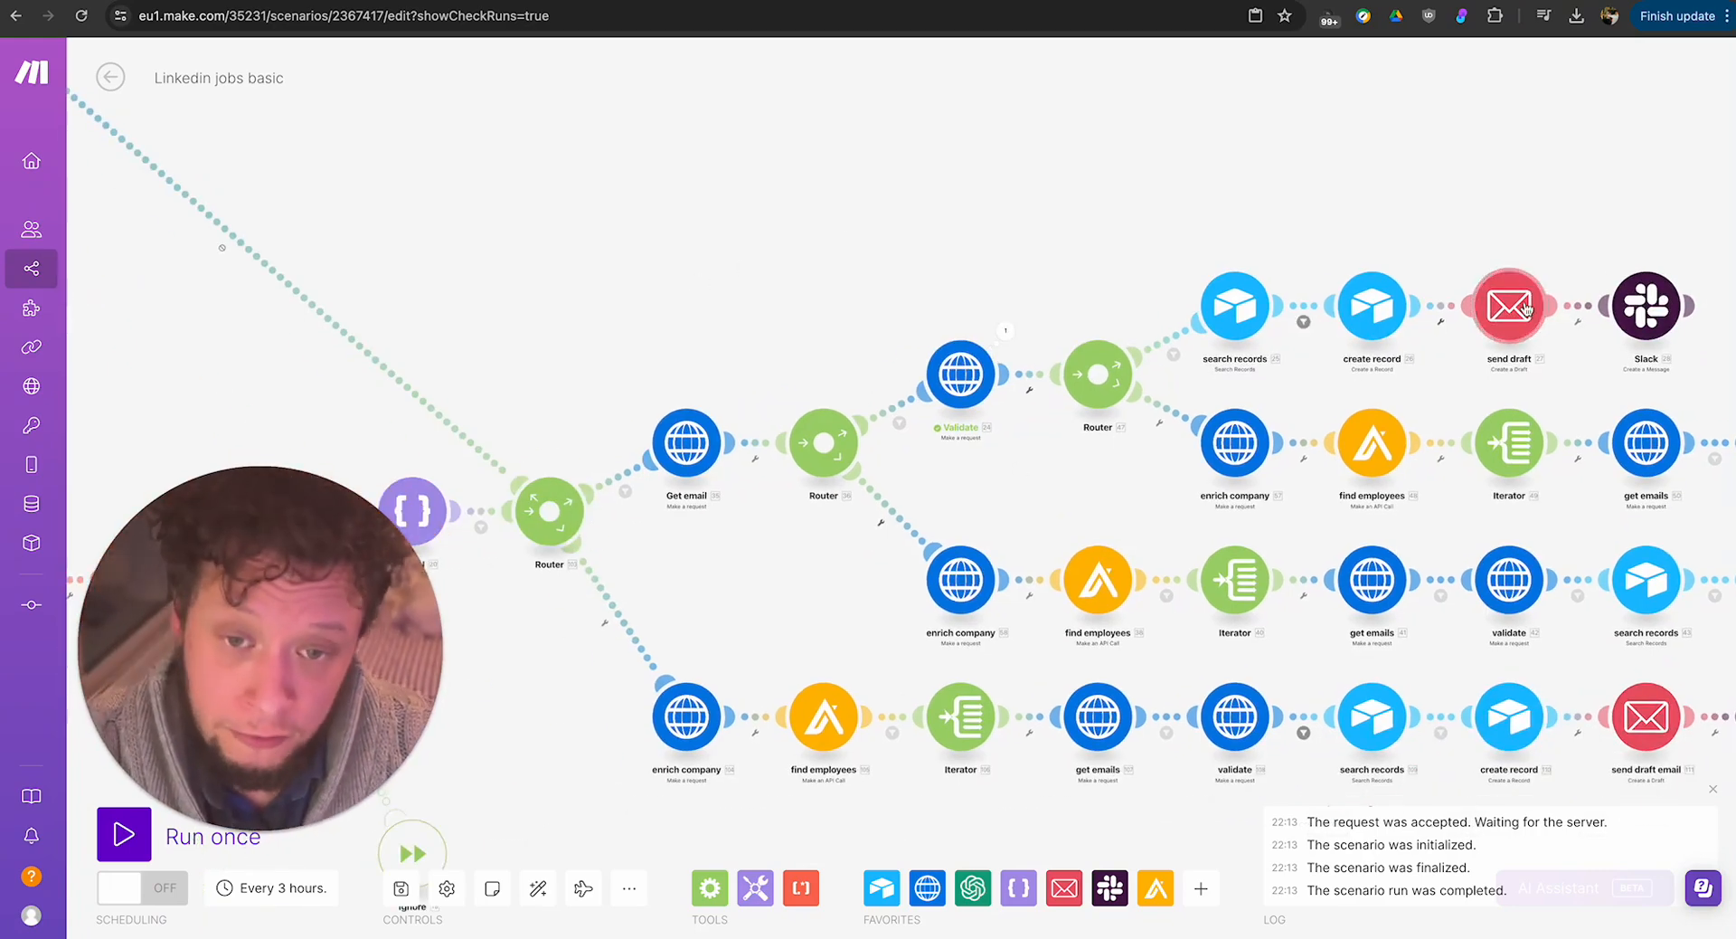
pyautogui.moveTo(775, 271); pyautogui.dragTo(875, 236)
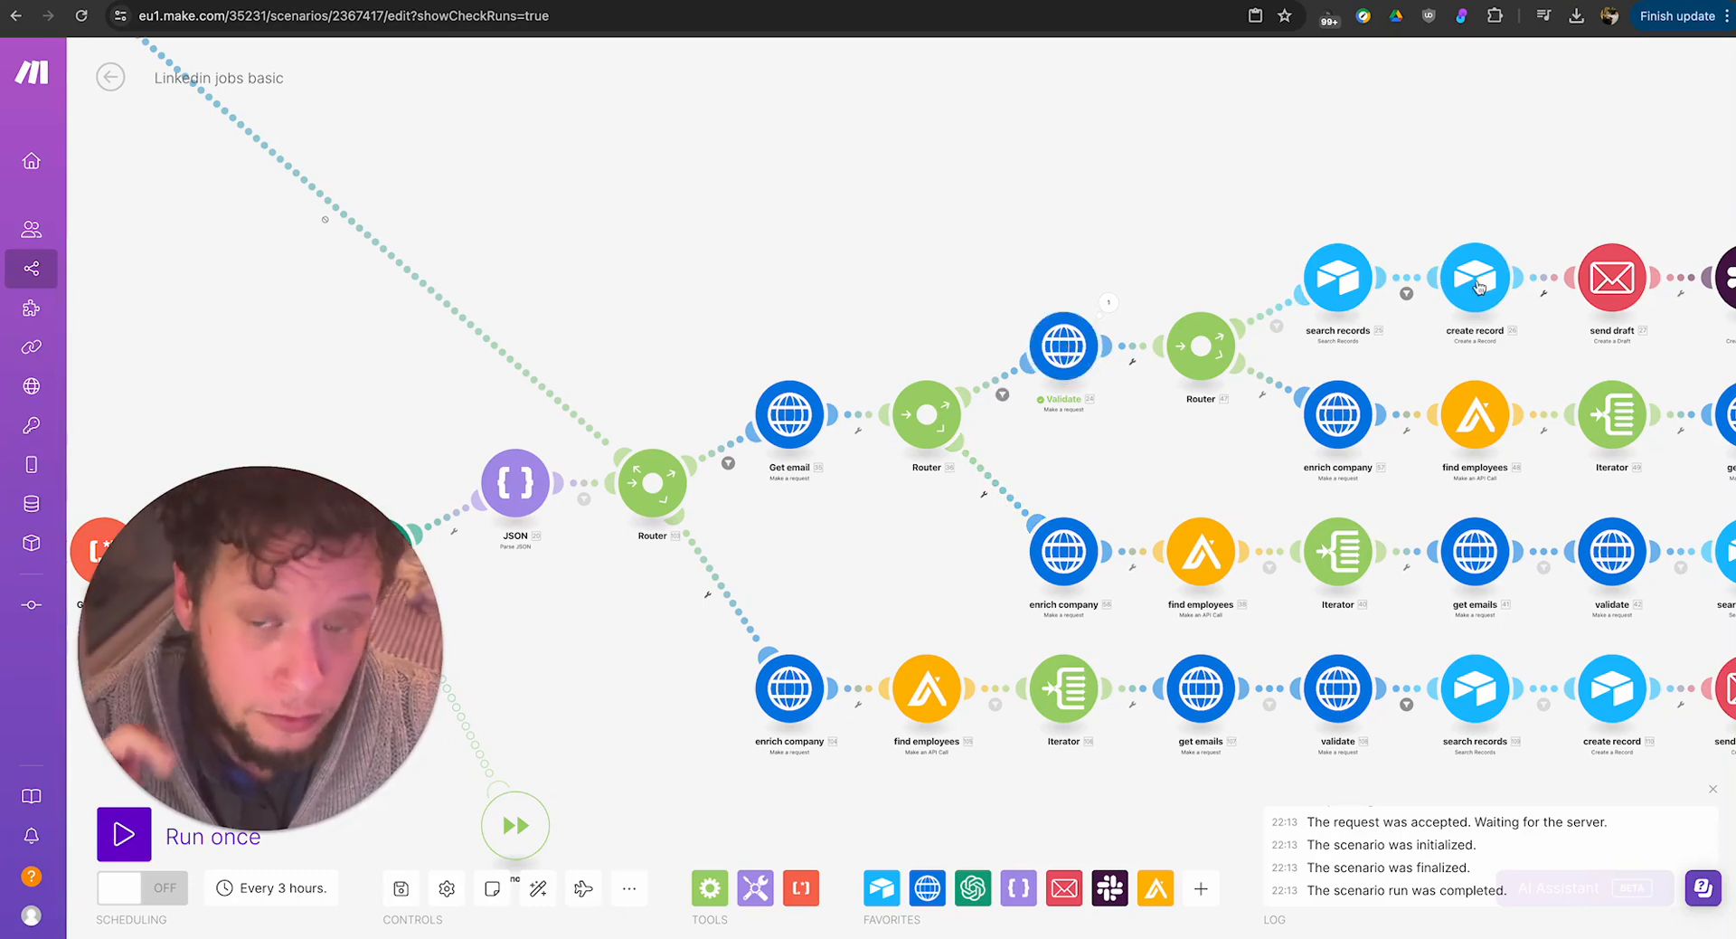
pyautogui.moveTo(1147, 404); pyautogui.dragTo(616, 354)
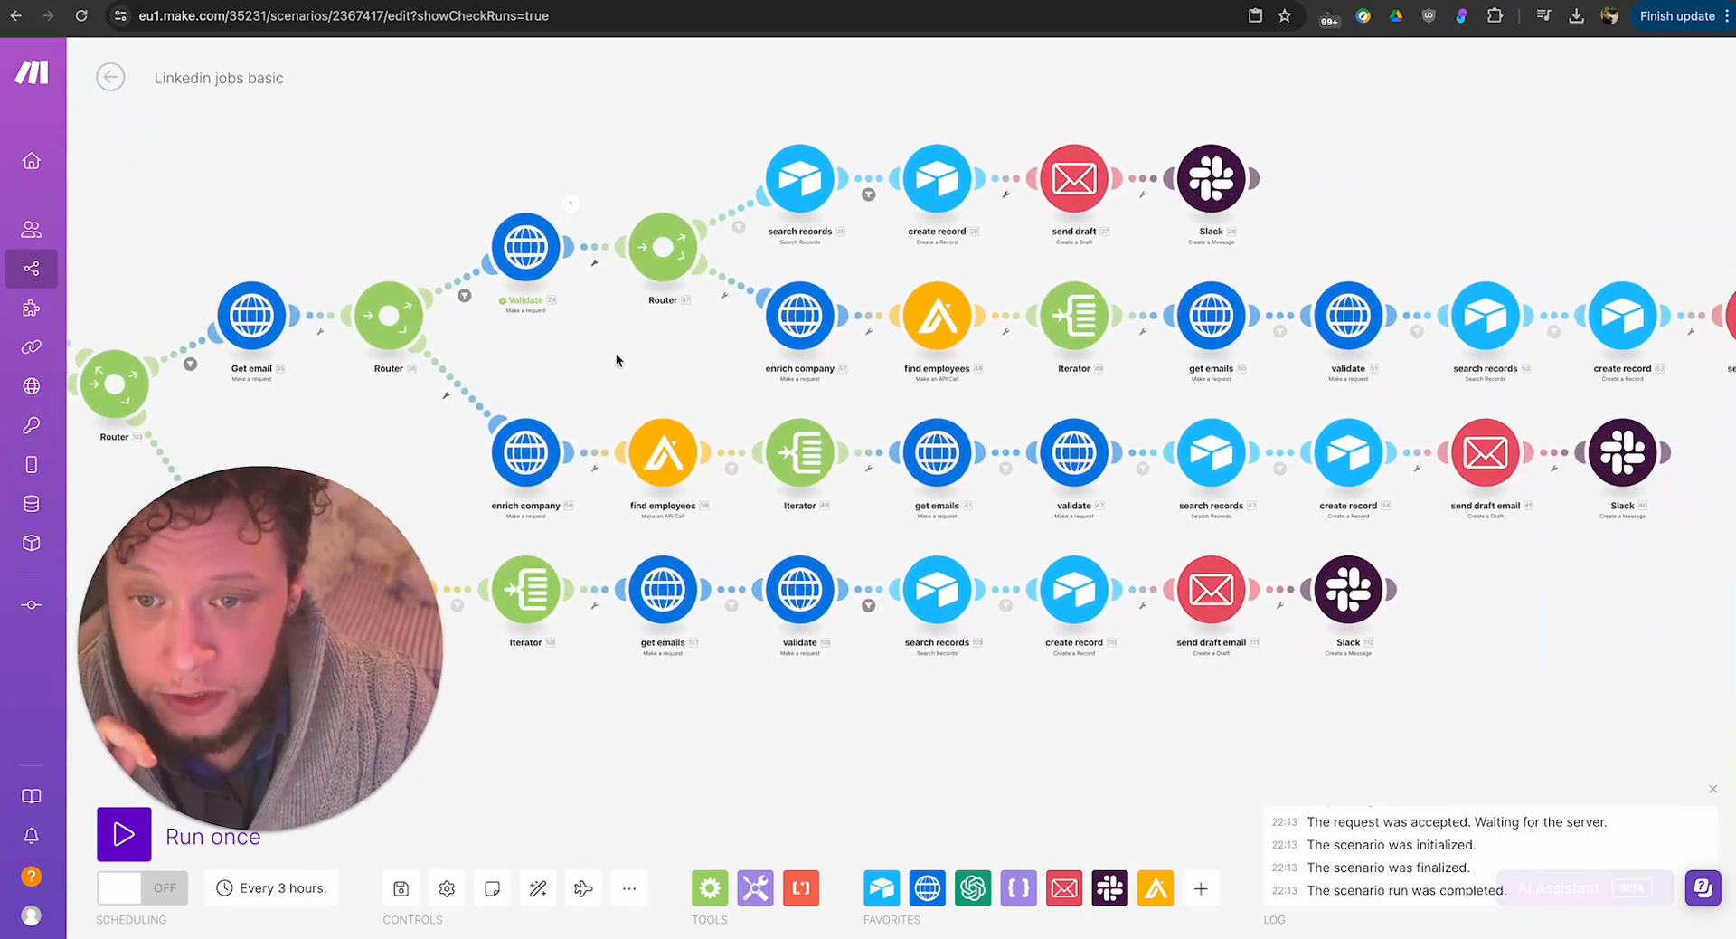
pyautogui.moveTo(1162, 743); pyautogui.dragTo(1394, 771)
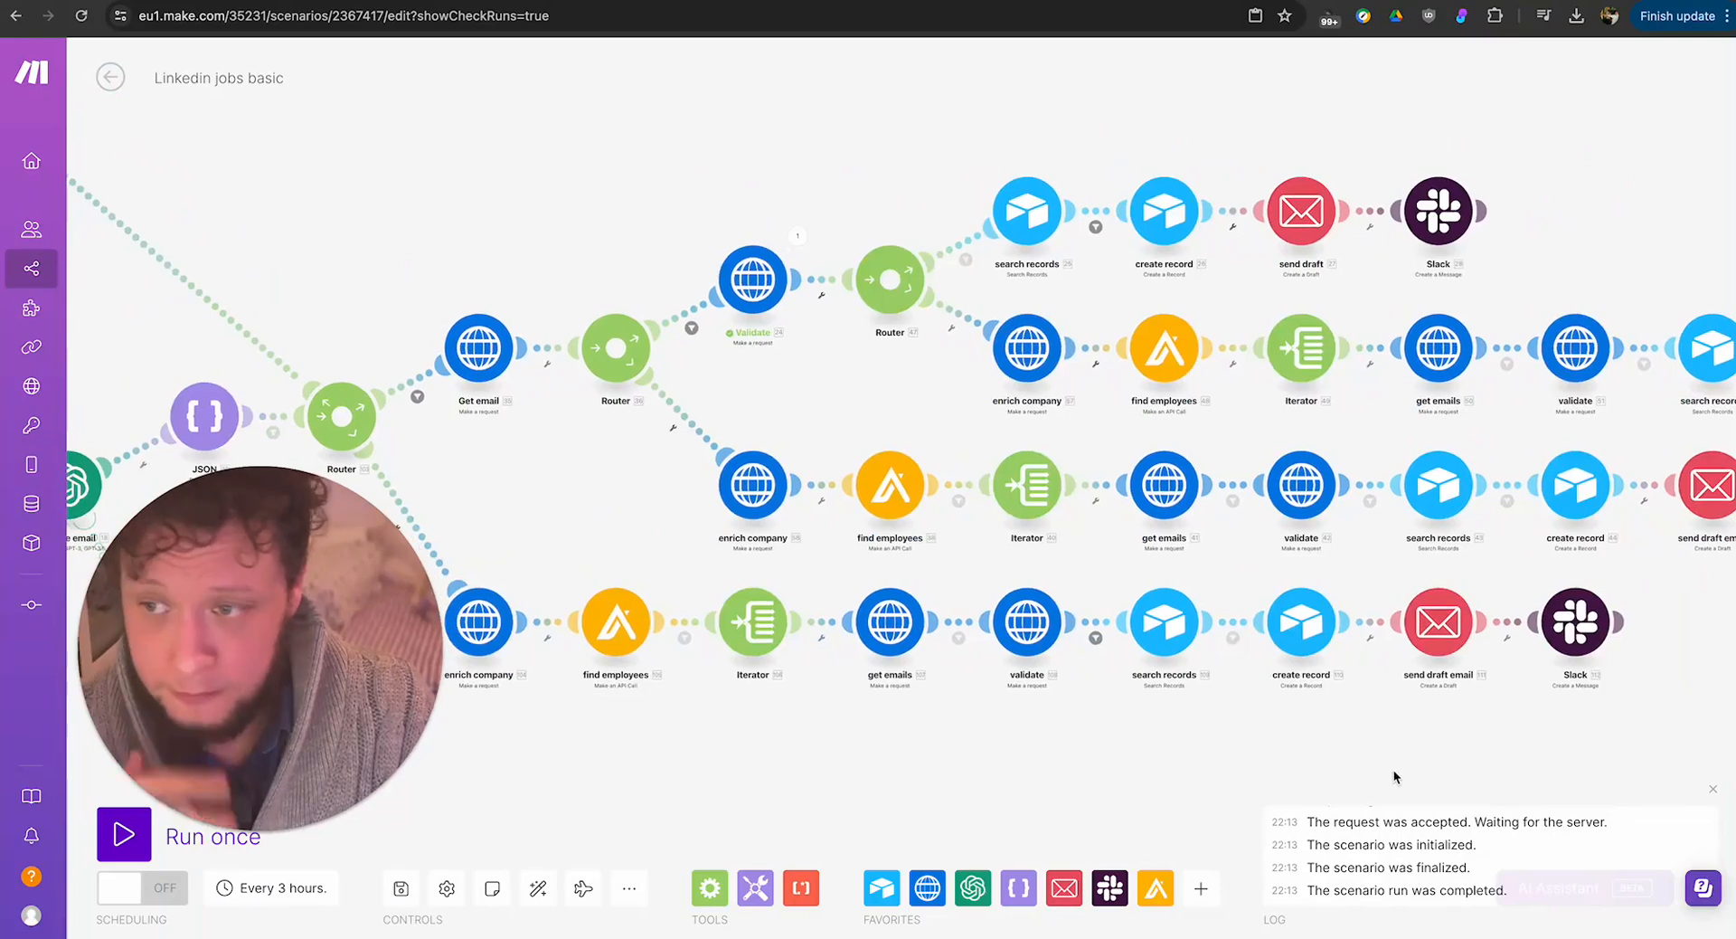
# Examine the enrich company module's Datagma request URL and its Fallback Match mapping on the route after Validate, then close its settings.
pyautogui.moveTo(643, 482); pyautogui.dragTo(721, 475)
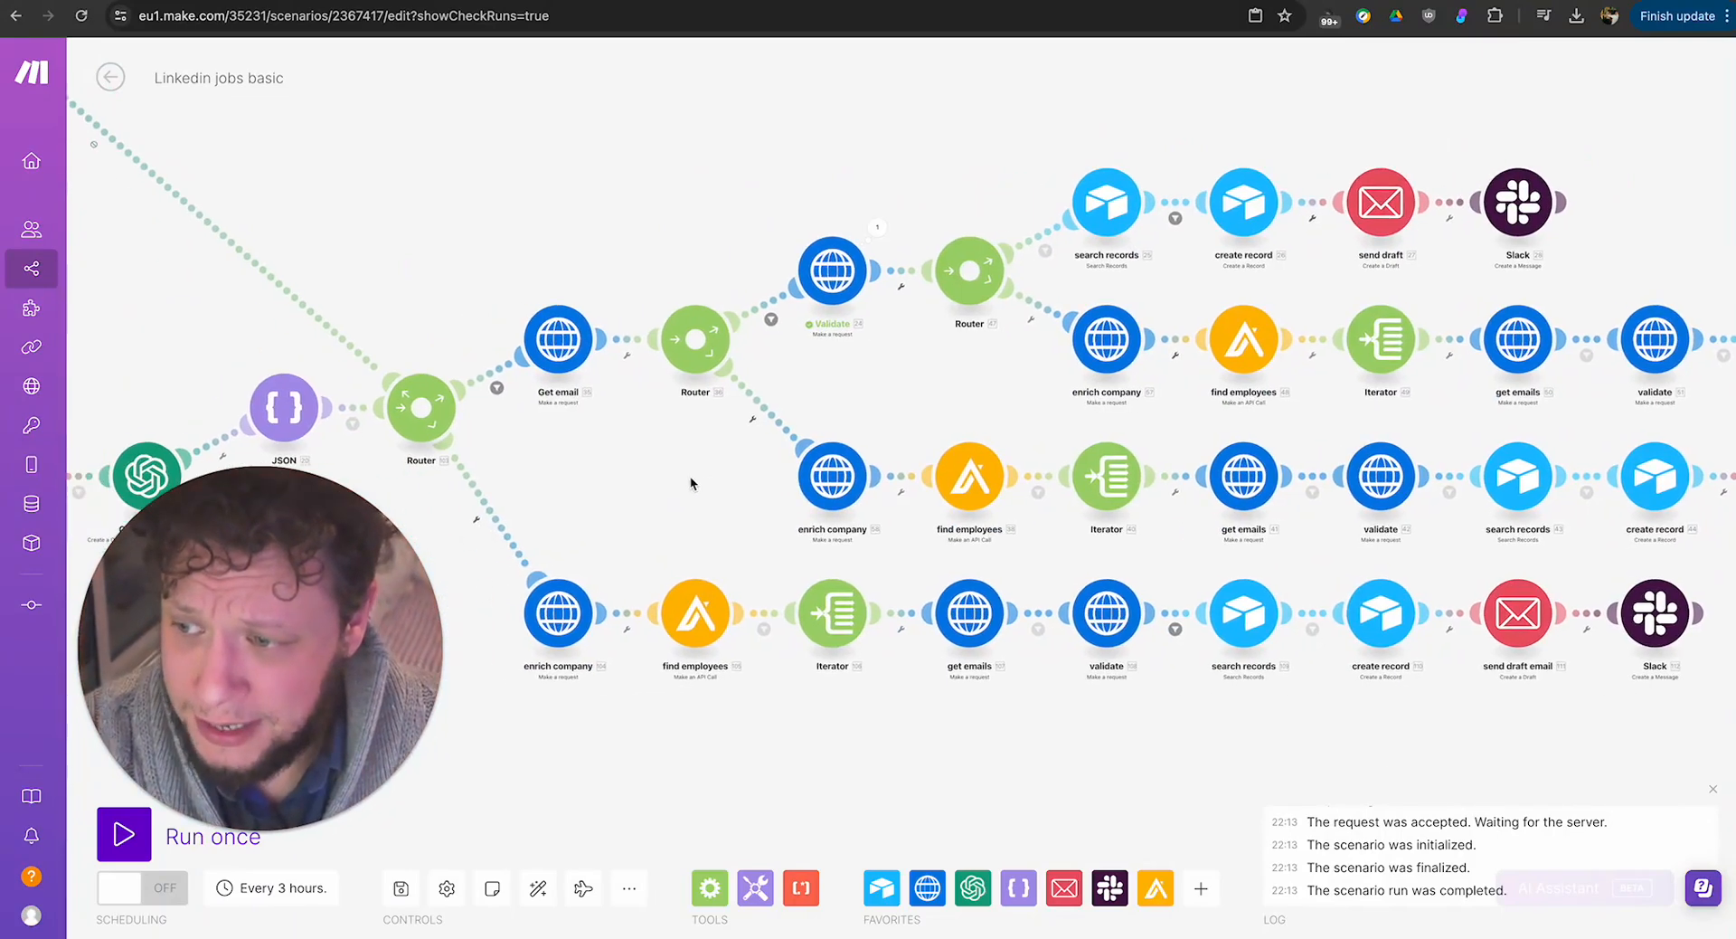
pyautogui.click(1109, 341)
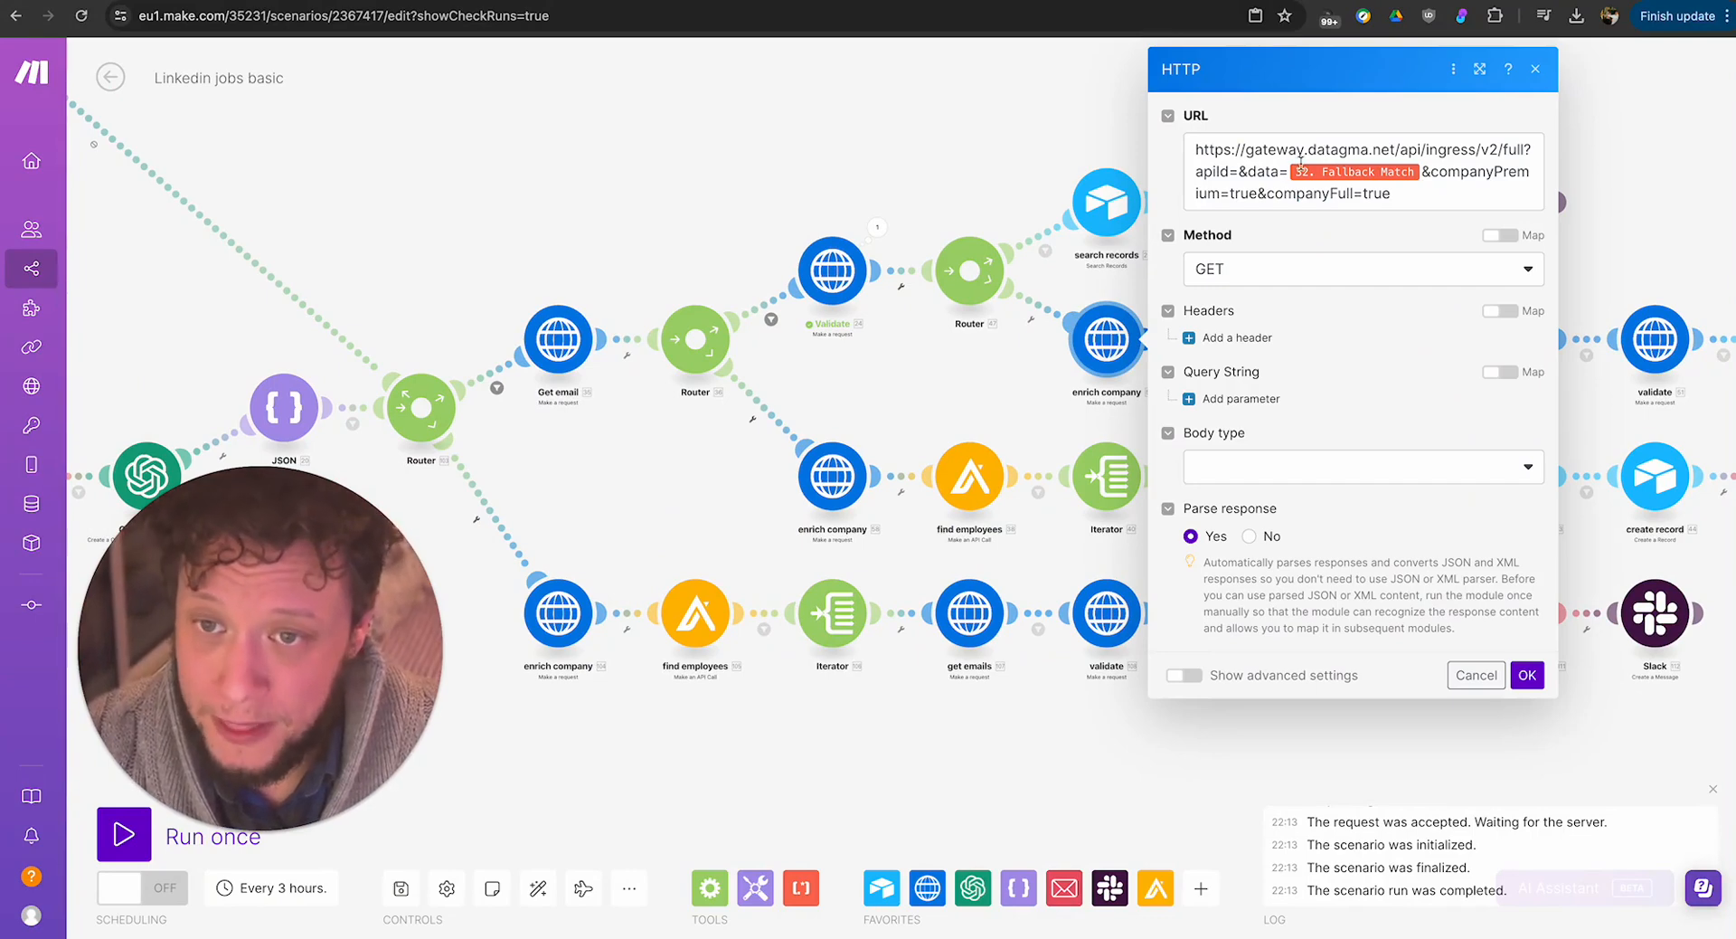
pyautogui.moveTo(1303, 172)
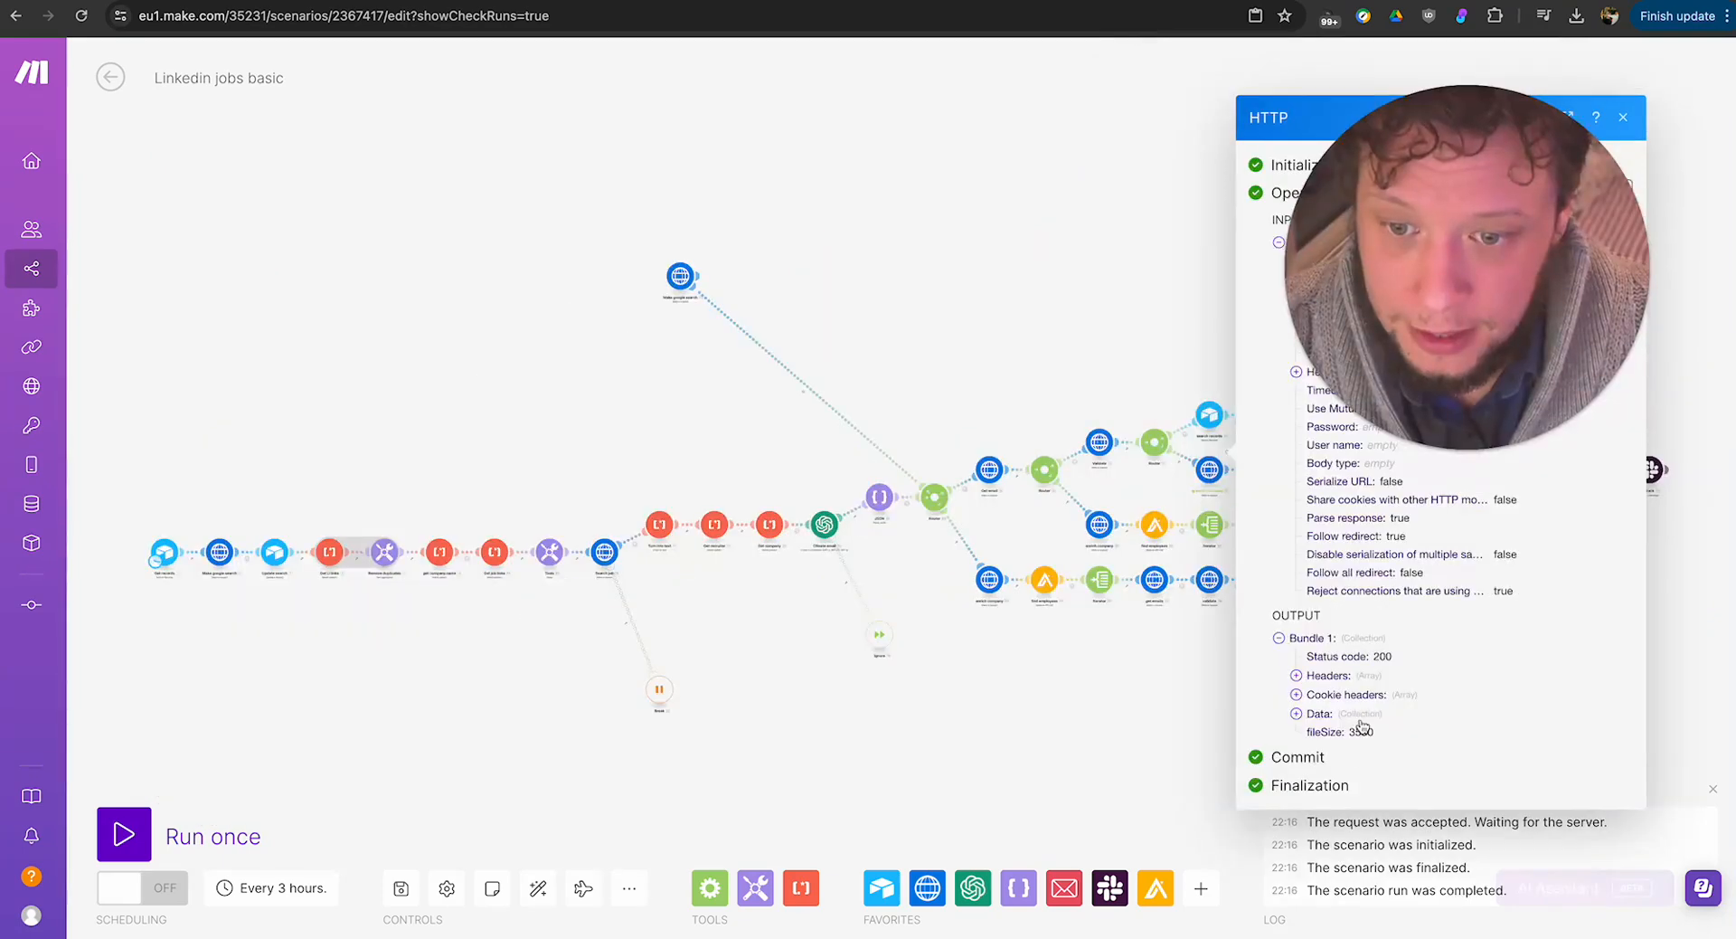
pyautogui.click(1361, 724)
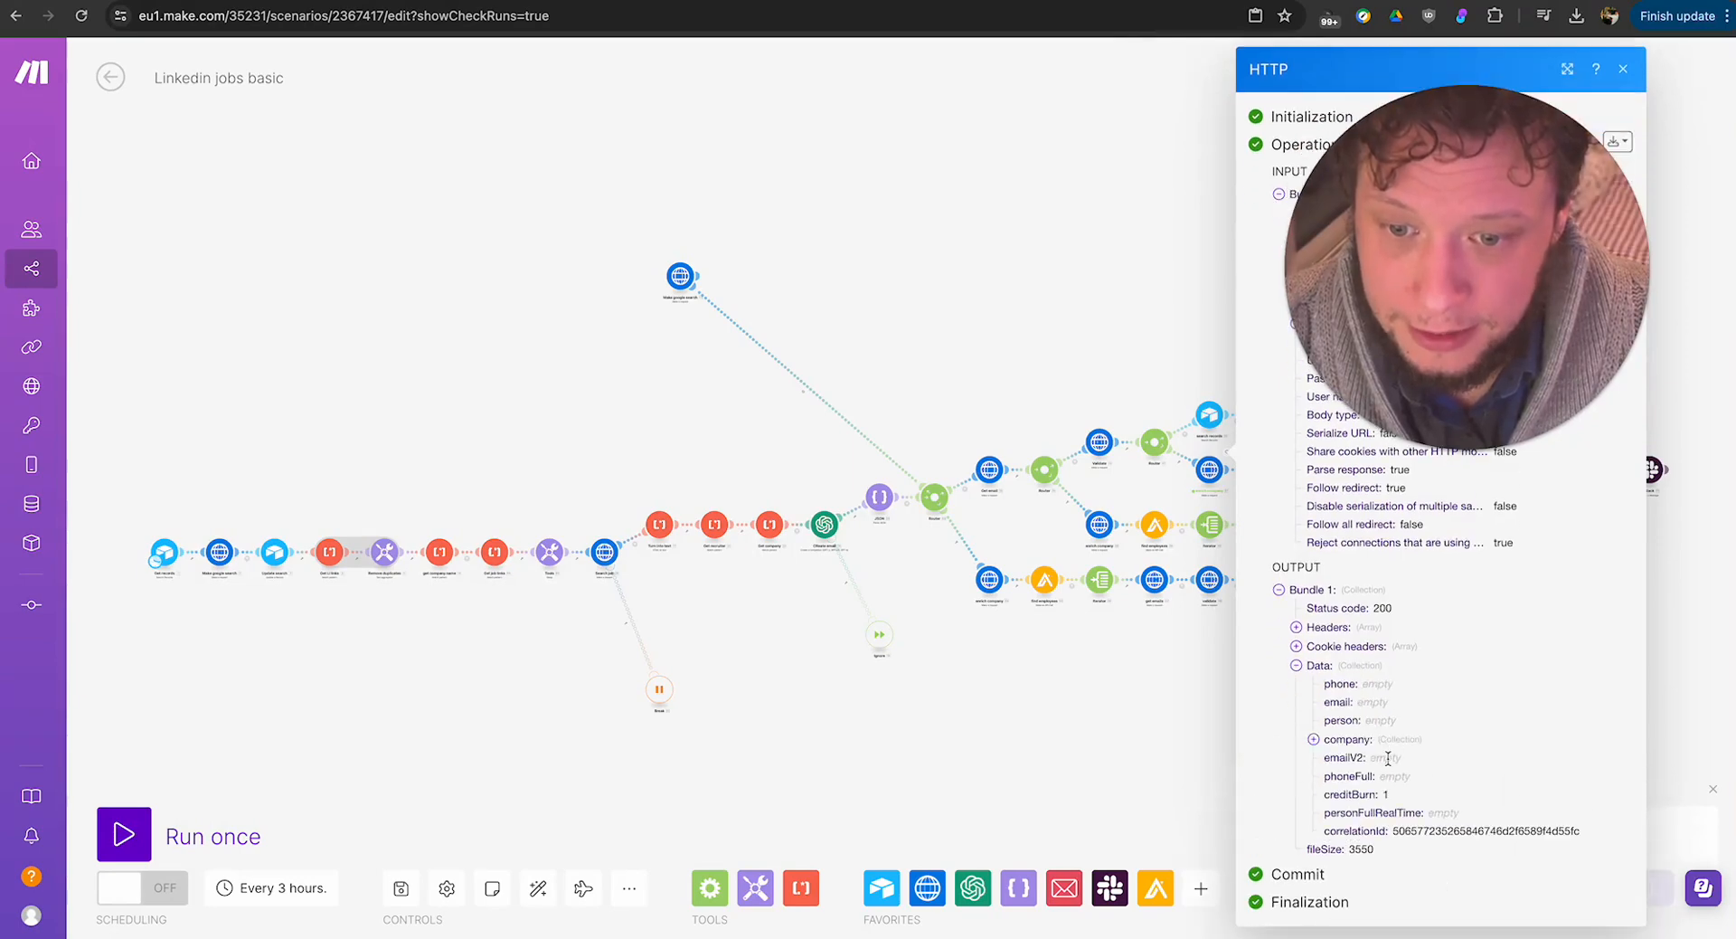
# Inspect the premium company data in the enrich company output, highlighting the LinkedIn URL, name, description and employee count.
pyautogui.click(1384, 740)
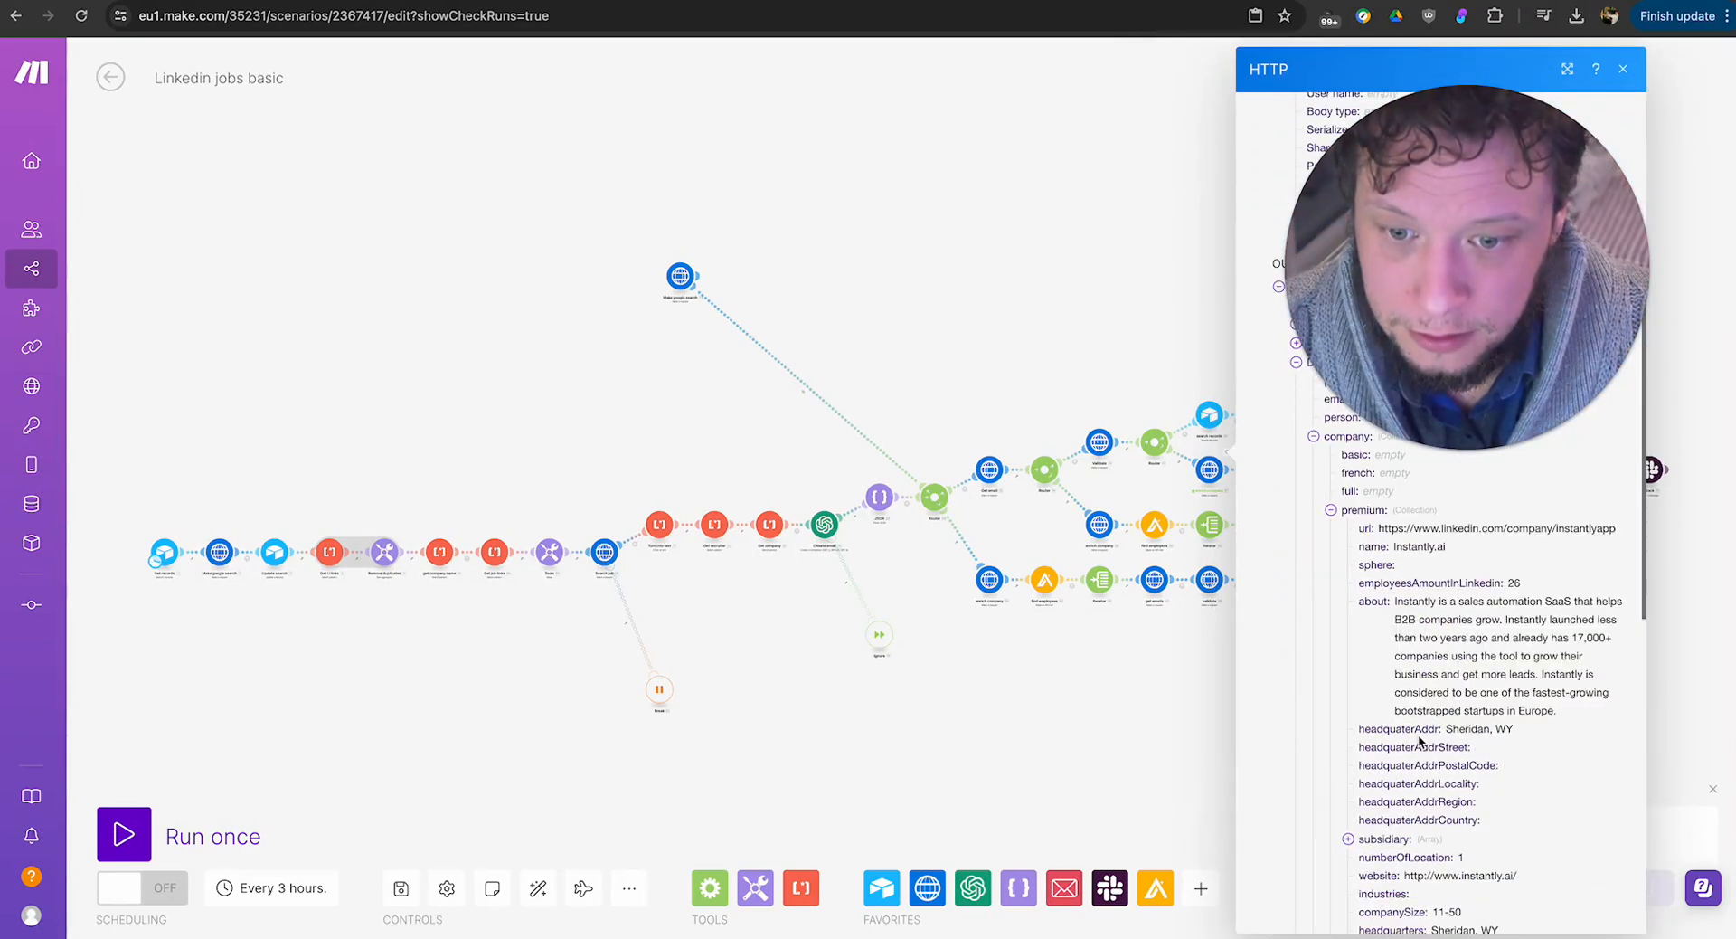
pyautogui.scroll(3, 1417, 737)
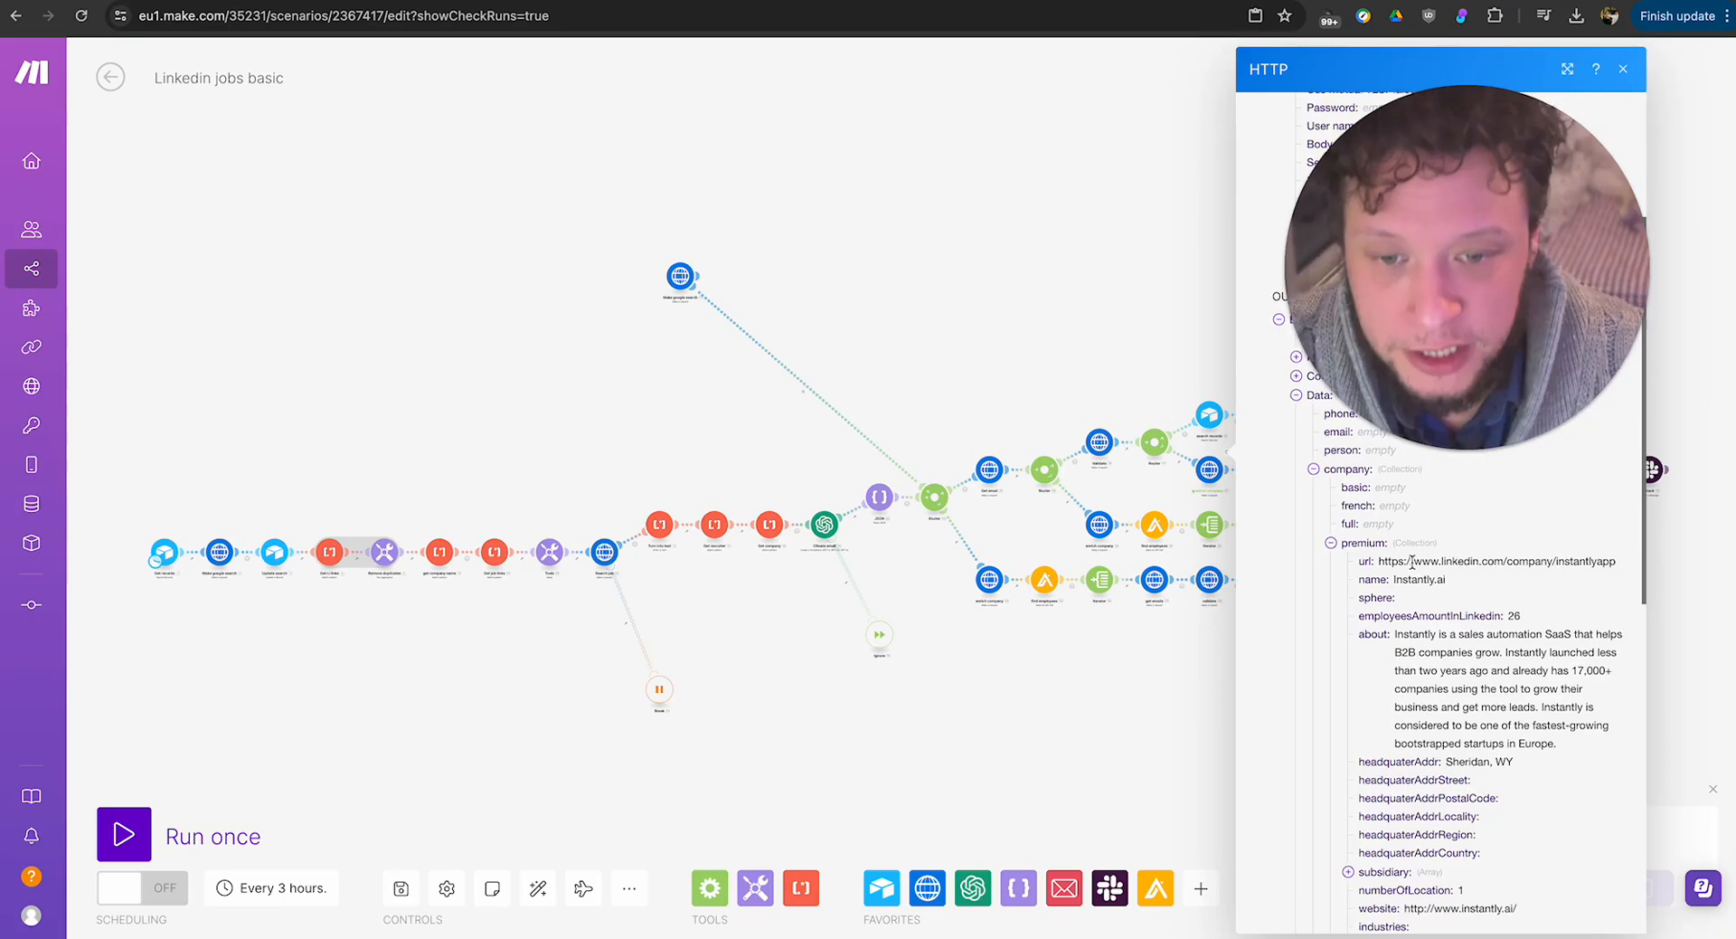
pyautogui.scroll(-3, 1412, 569)
pyautogui.tripleClick(1401, 525)
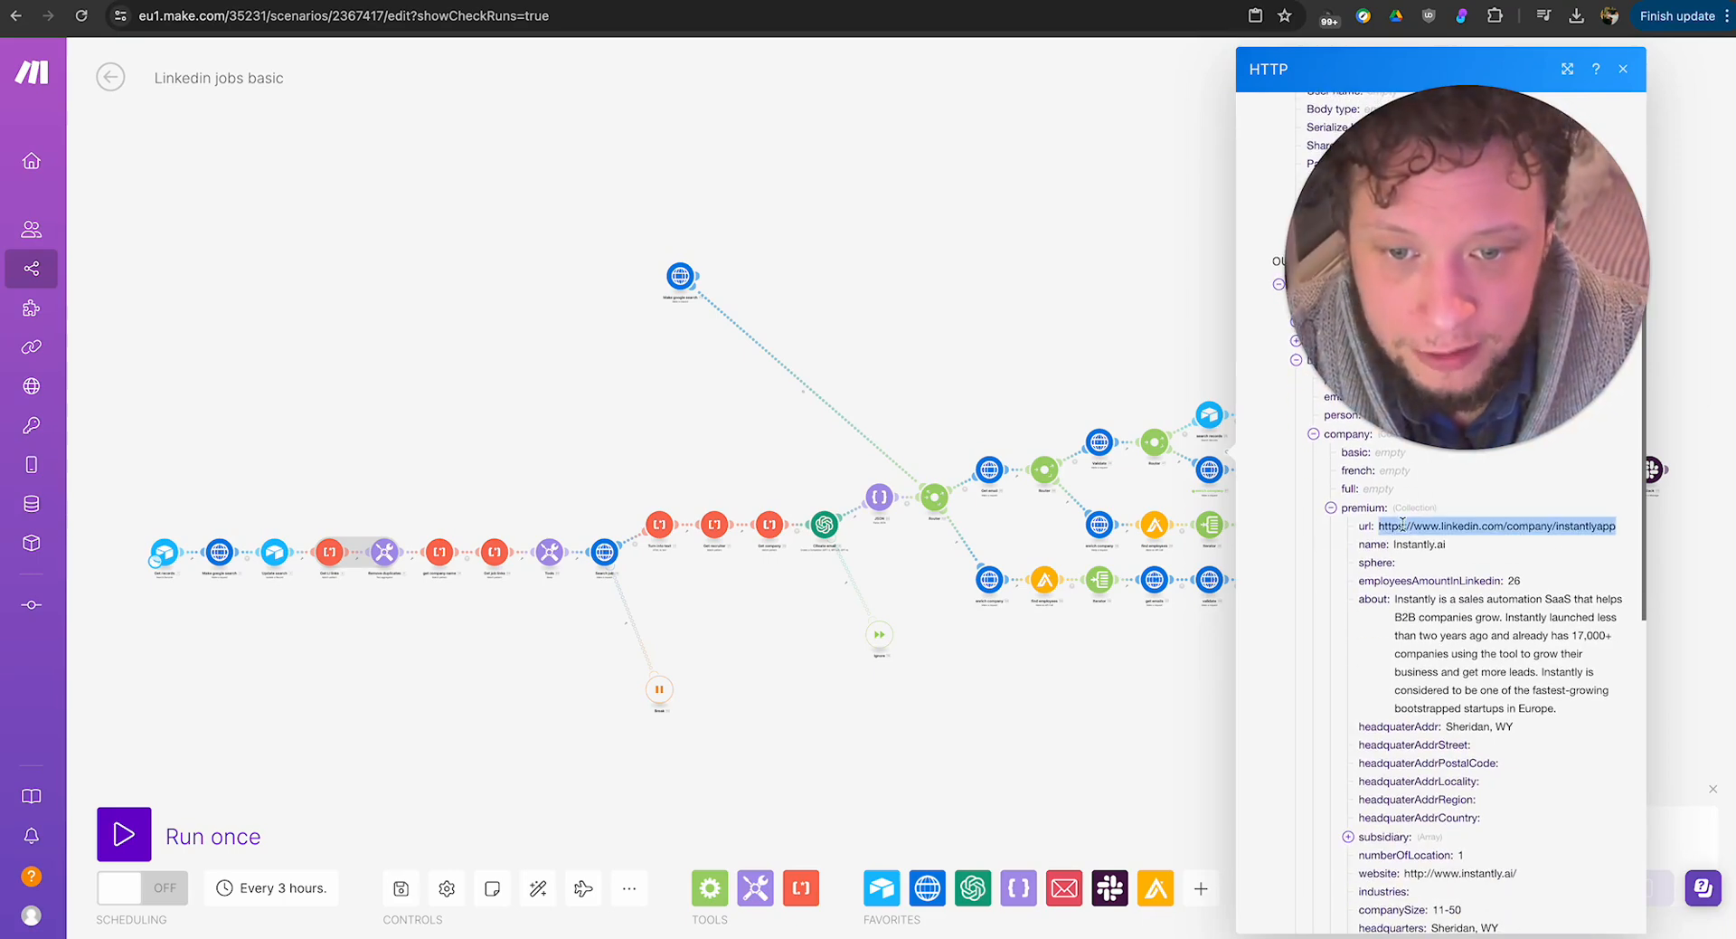
pyautogui.tripleClick(1424, 544)
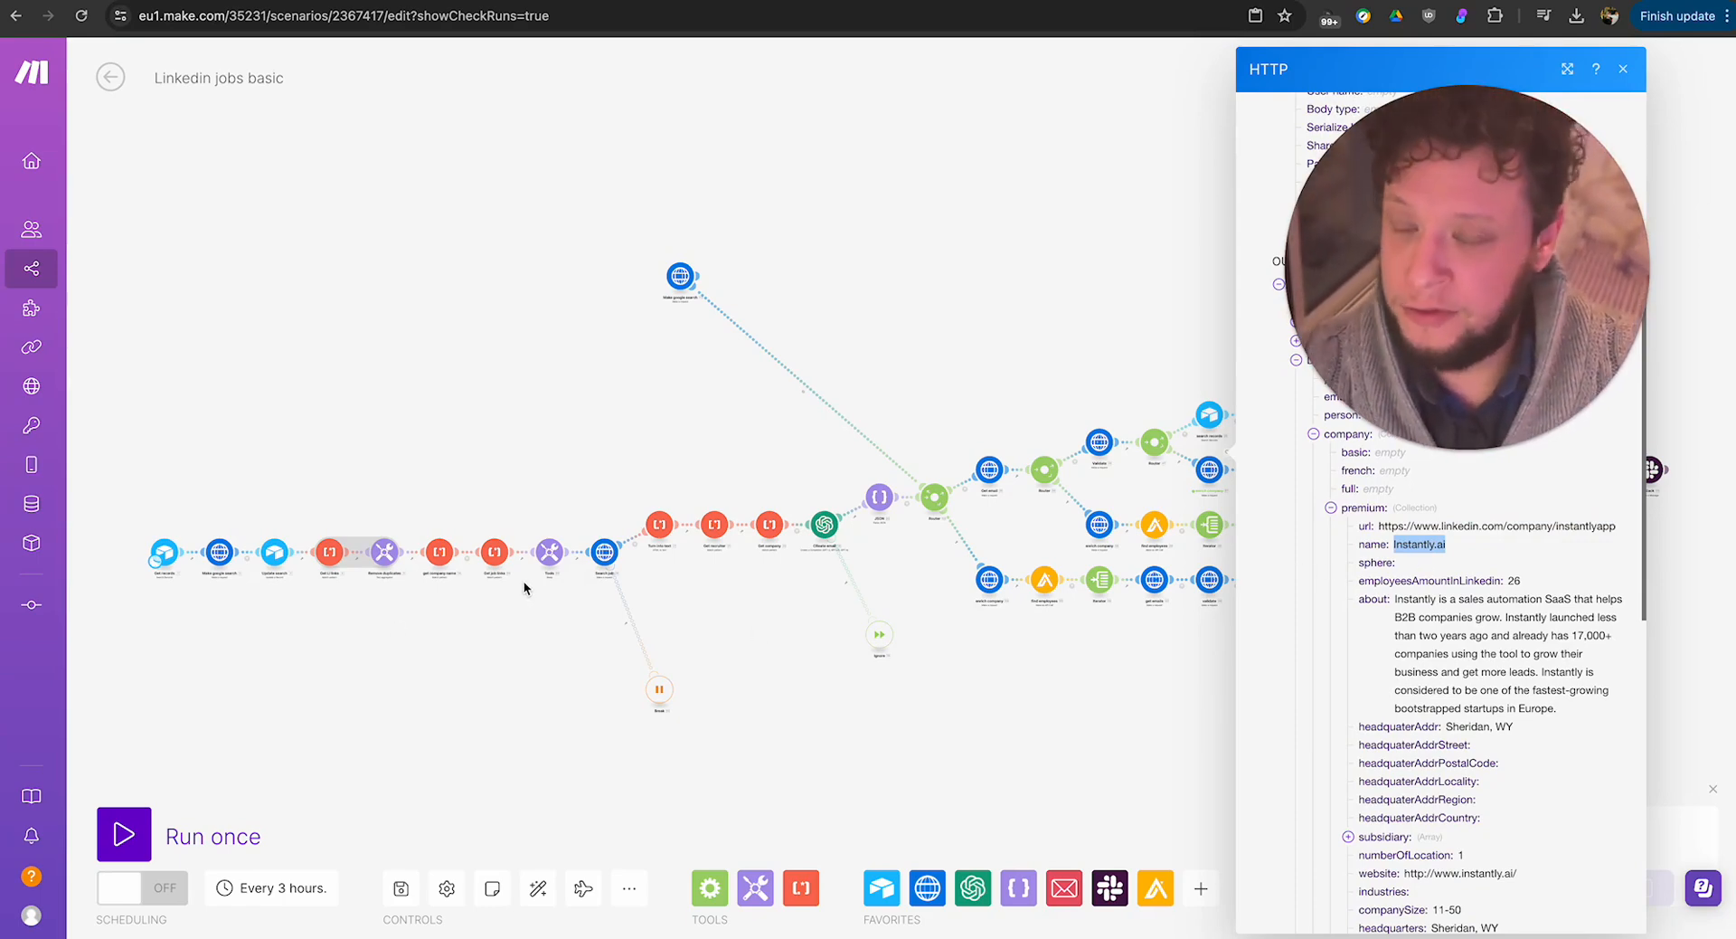
pyautogui.tripleClick(1503, 670)
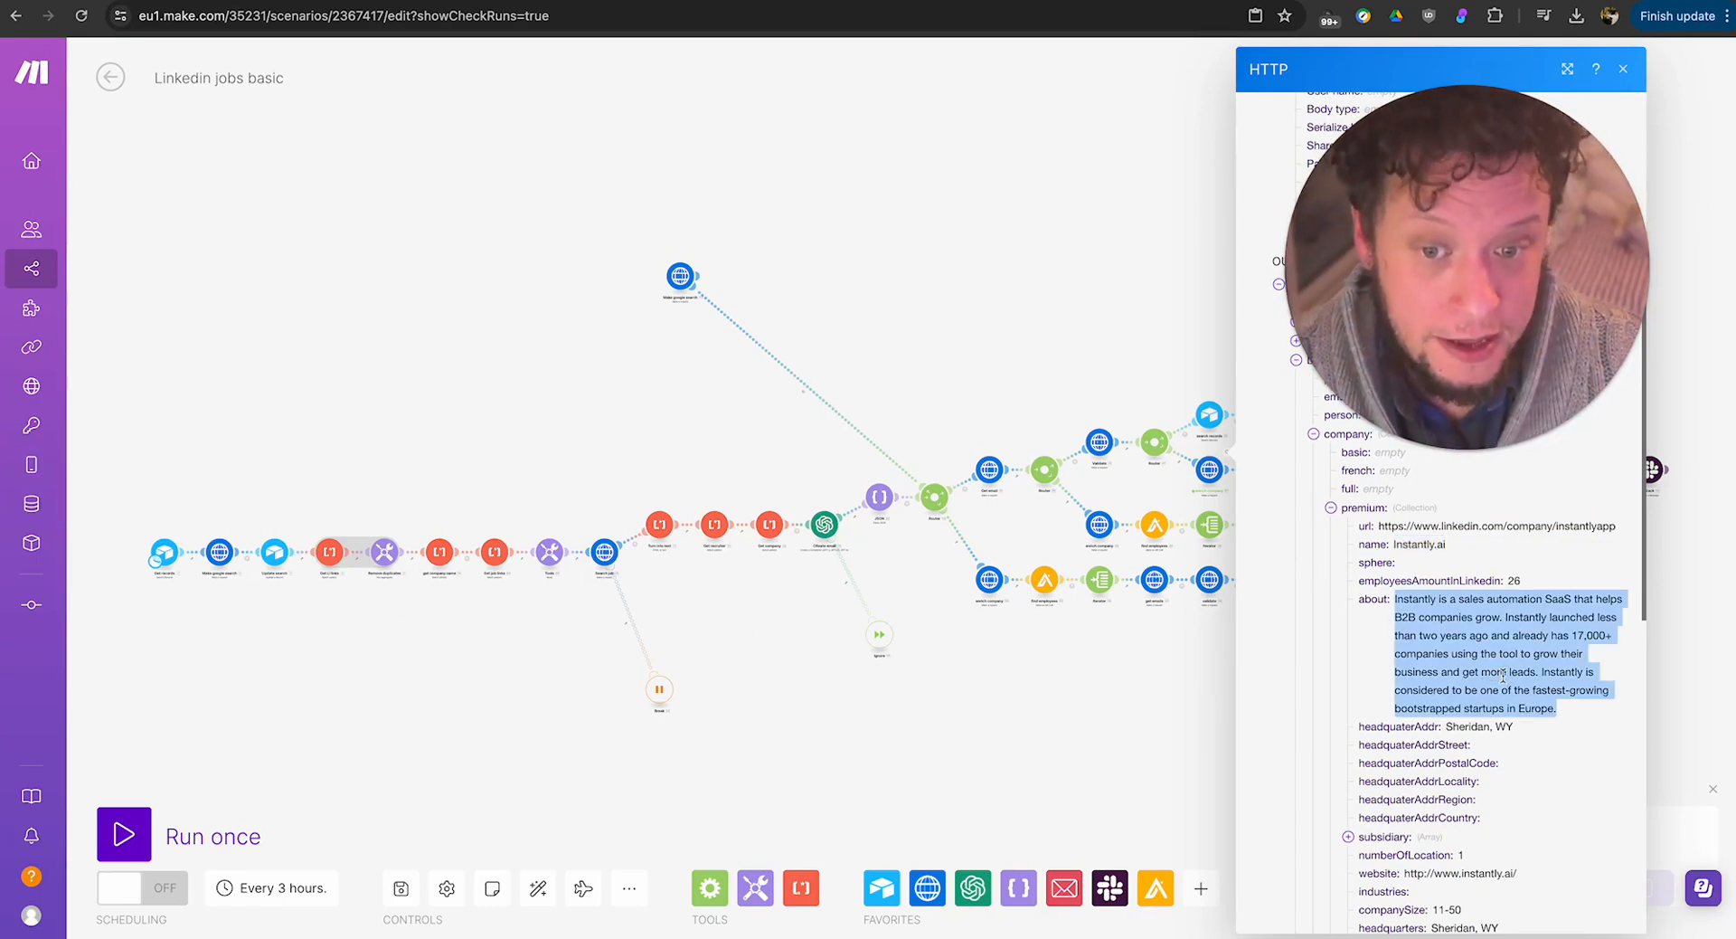
pyautogui.click(1523, 588)
# Locate the website field in the premium company data and highlight its address.
pyautogui.scroll(-3, 1483, 651)
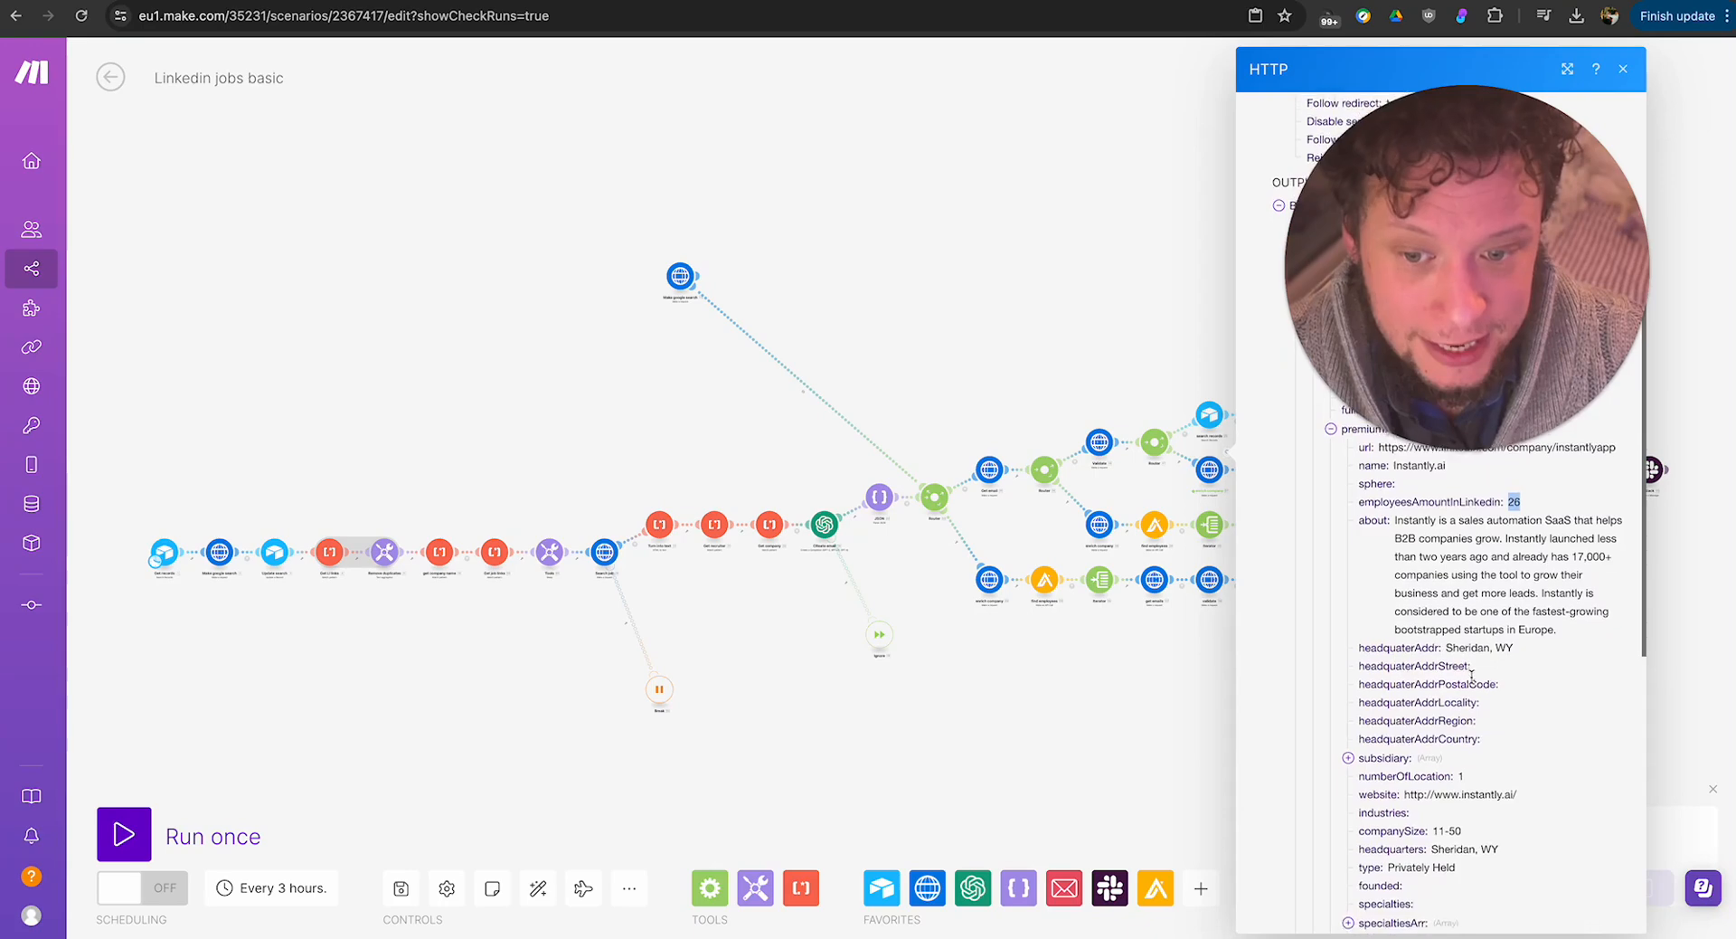
pyautogui.scroll(-2, 1456, 719)
pyautogui.tripleClick(1457, 660)
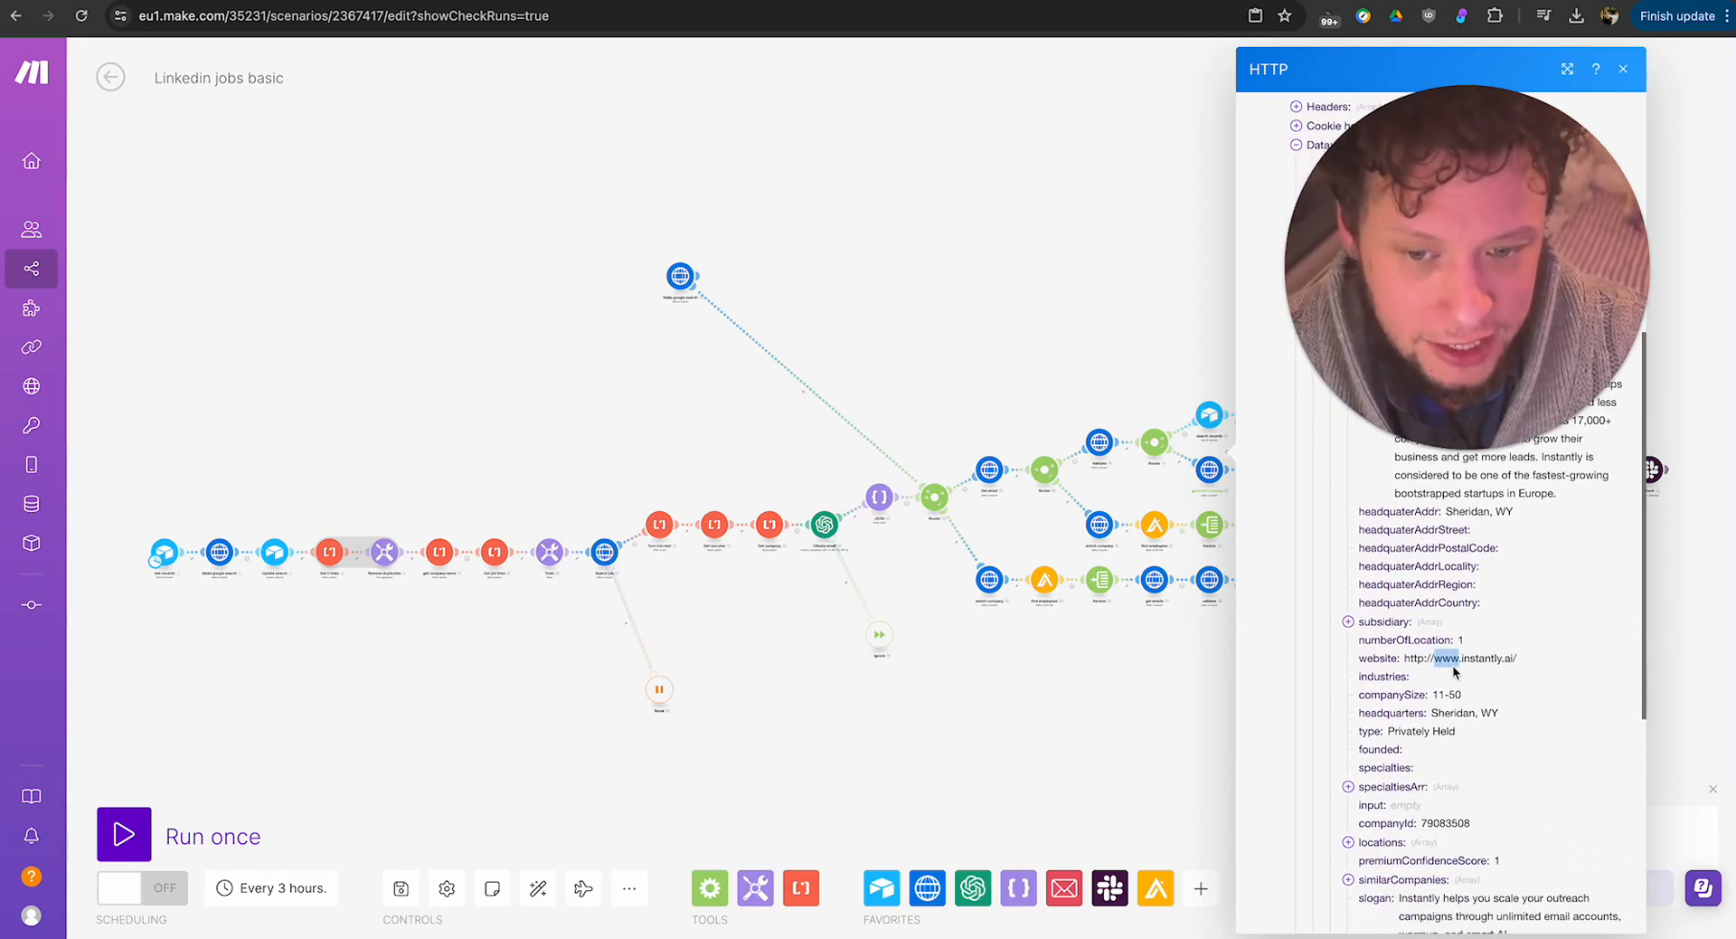
pyautogui.click(1461, 706)
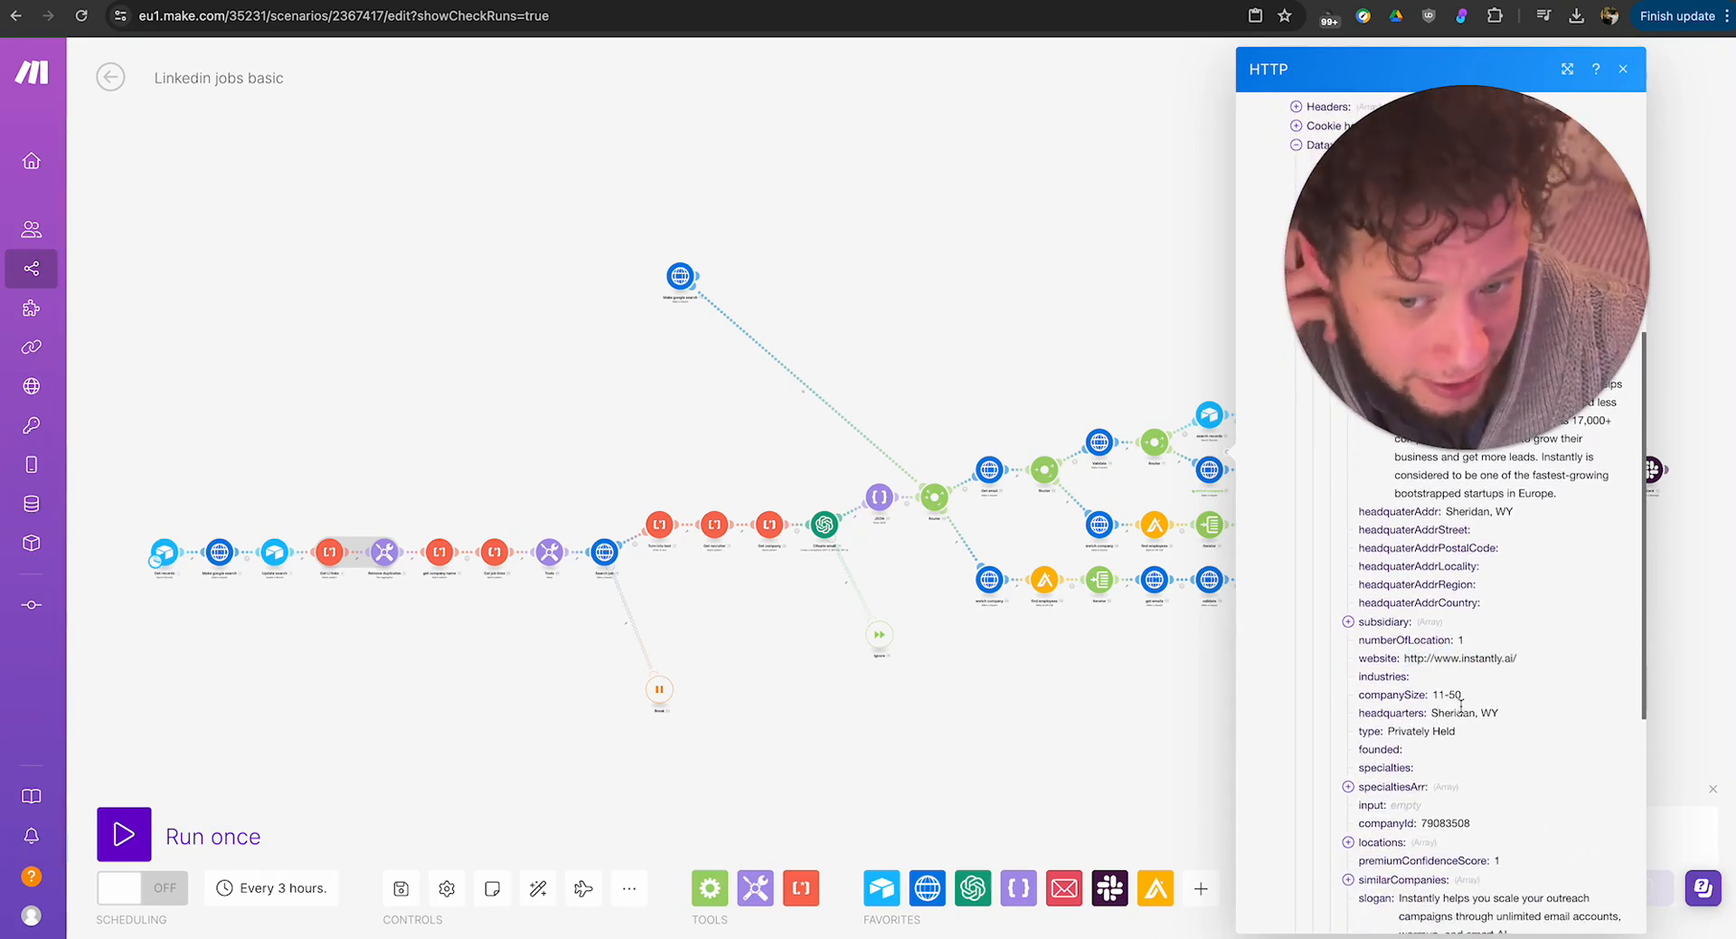
pyautogui.tripleClick(1461, 660)
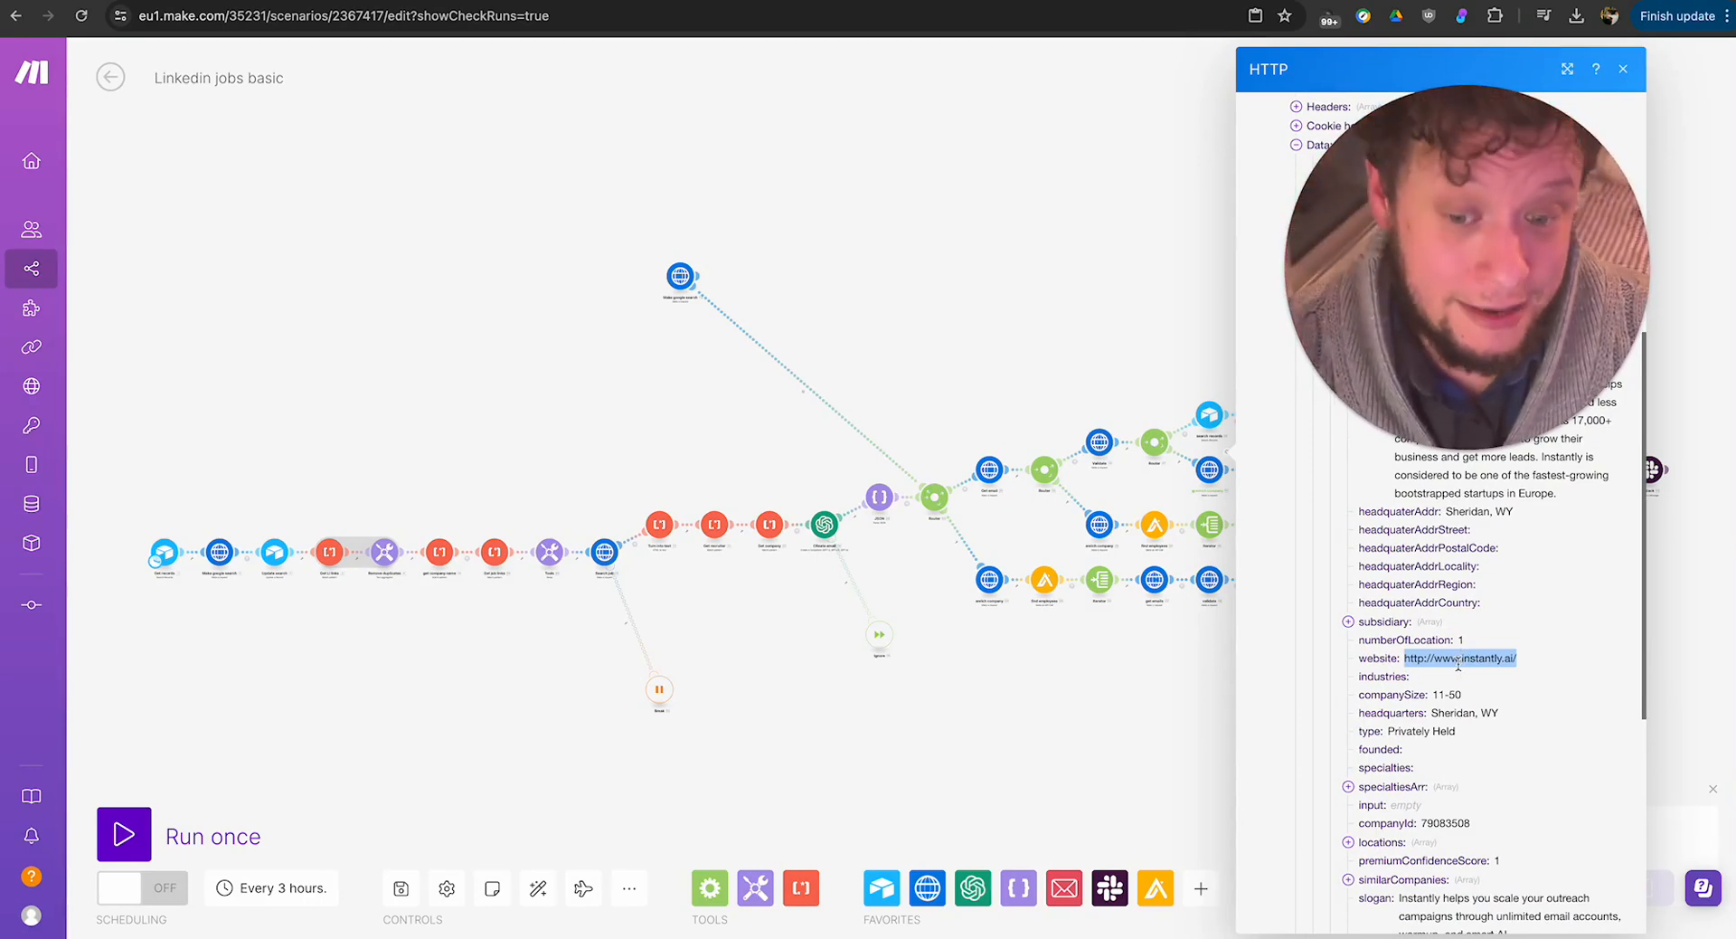
# Check the employees array near the end of the enrich company output, then close the results.
pyautogui.scroll(-10, 1462, 670)
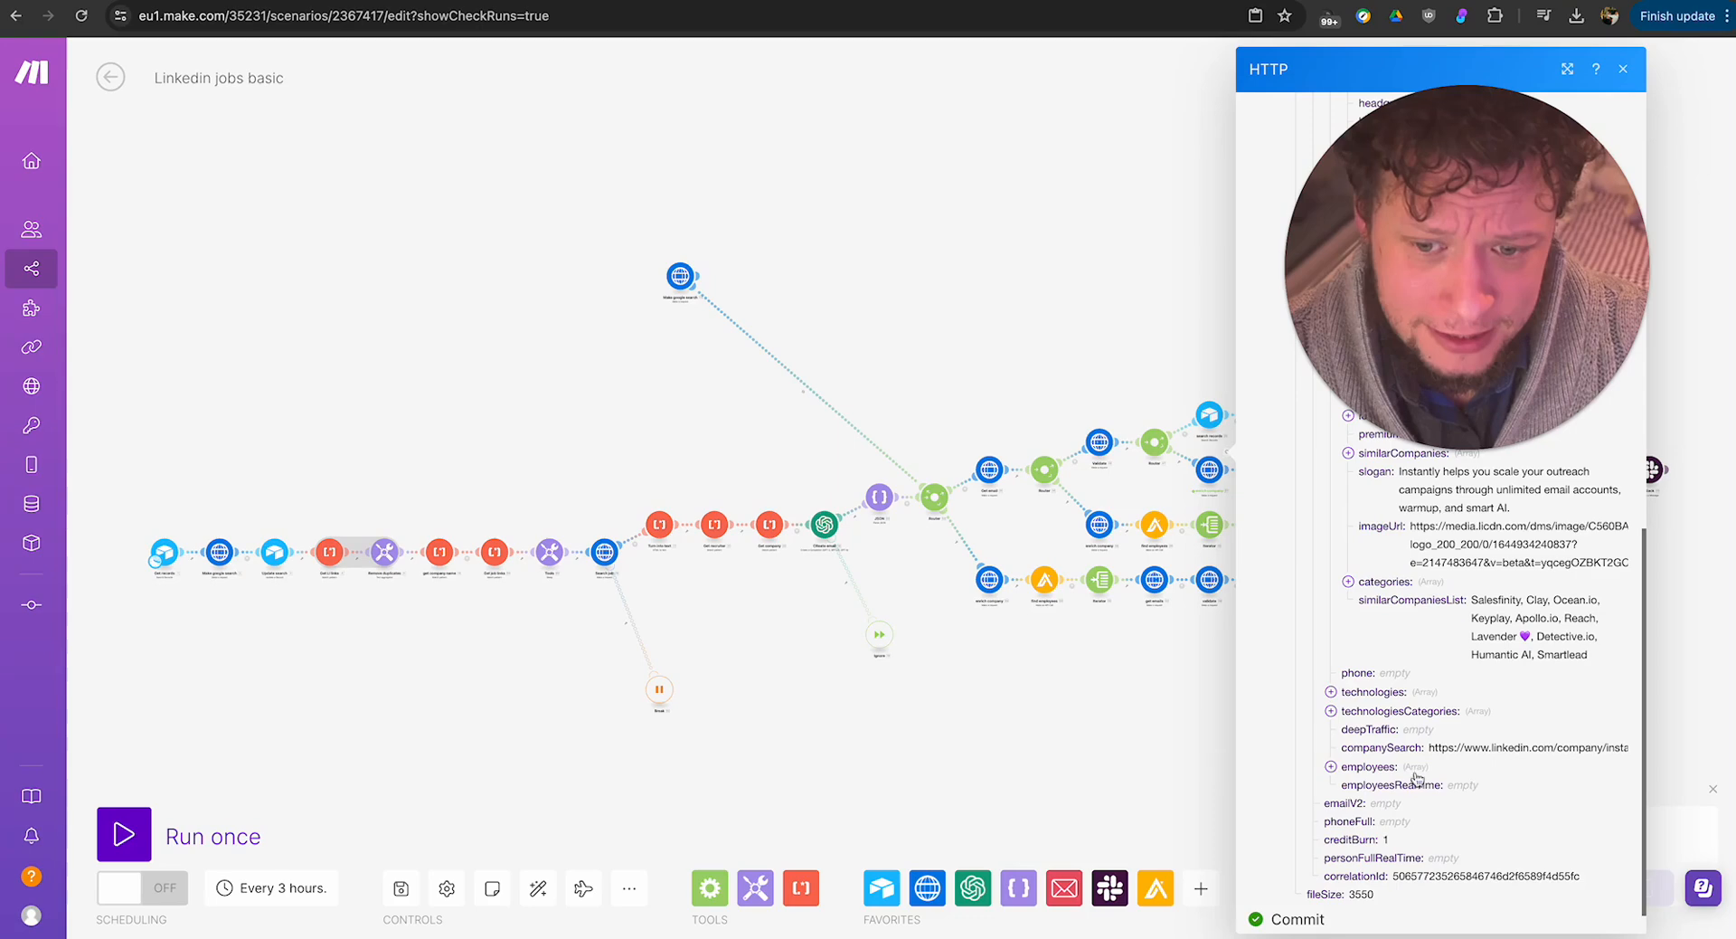
pyautogui.click(1367, 766)
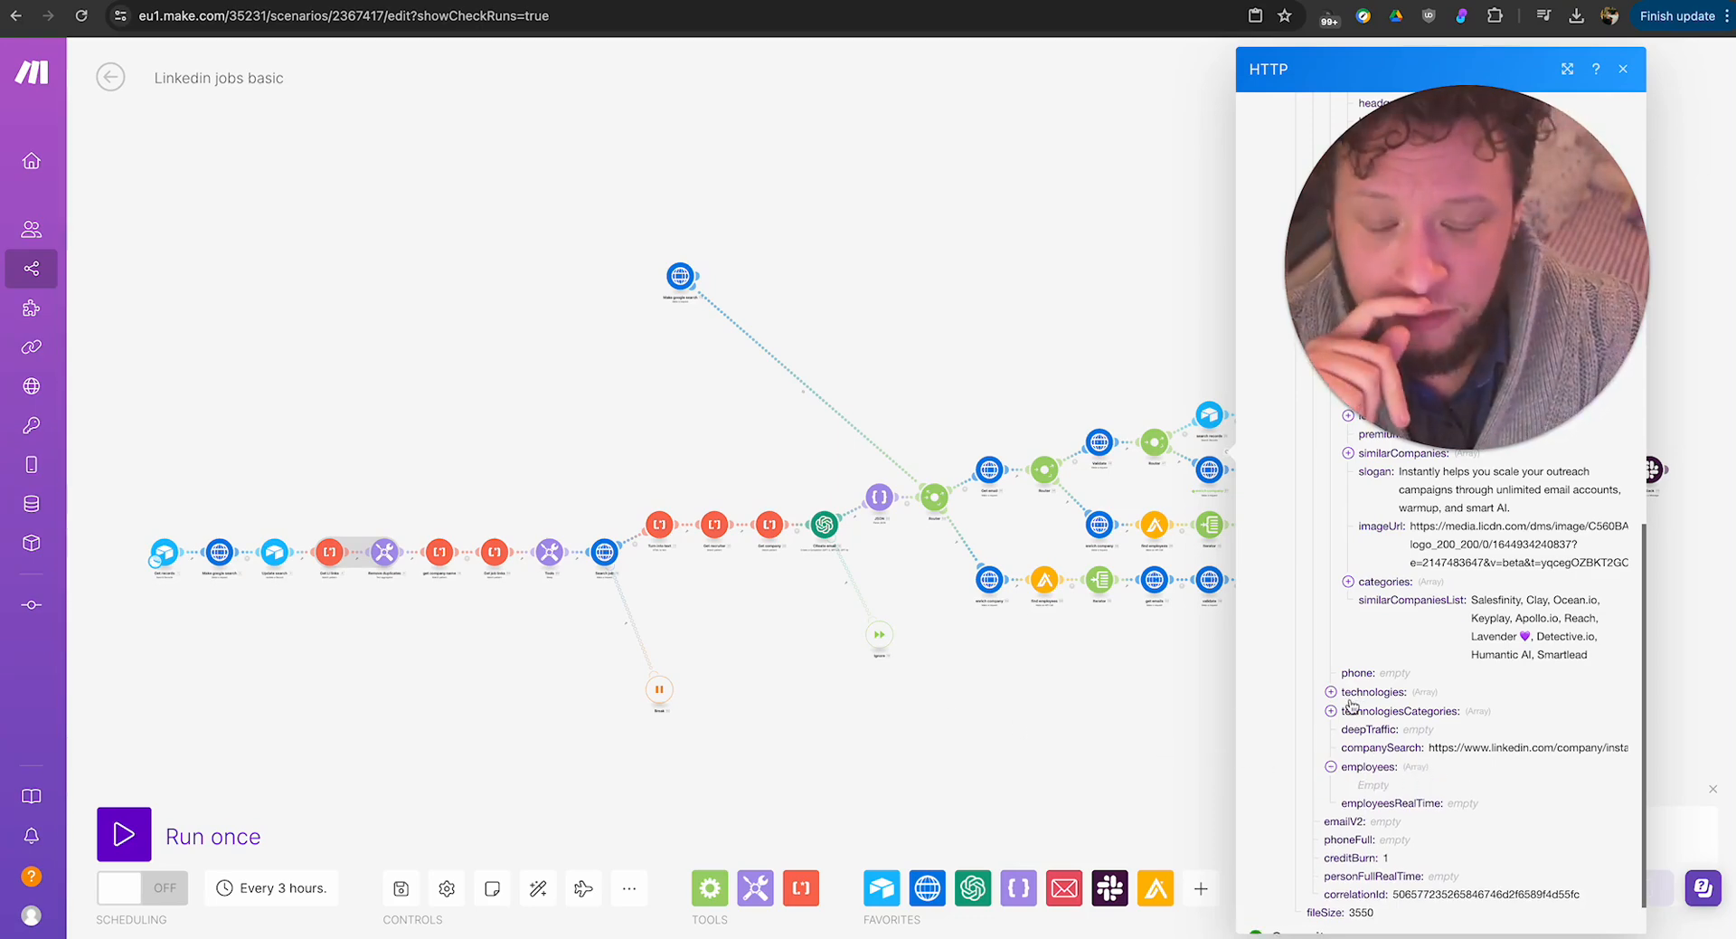
pyautogui.doubleClick(1372, 772)
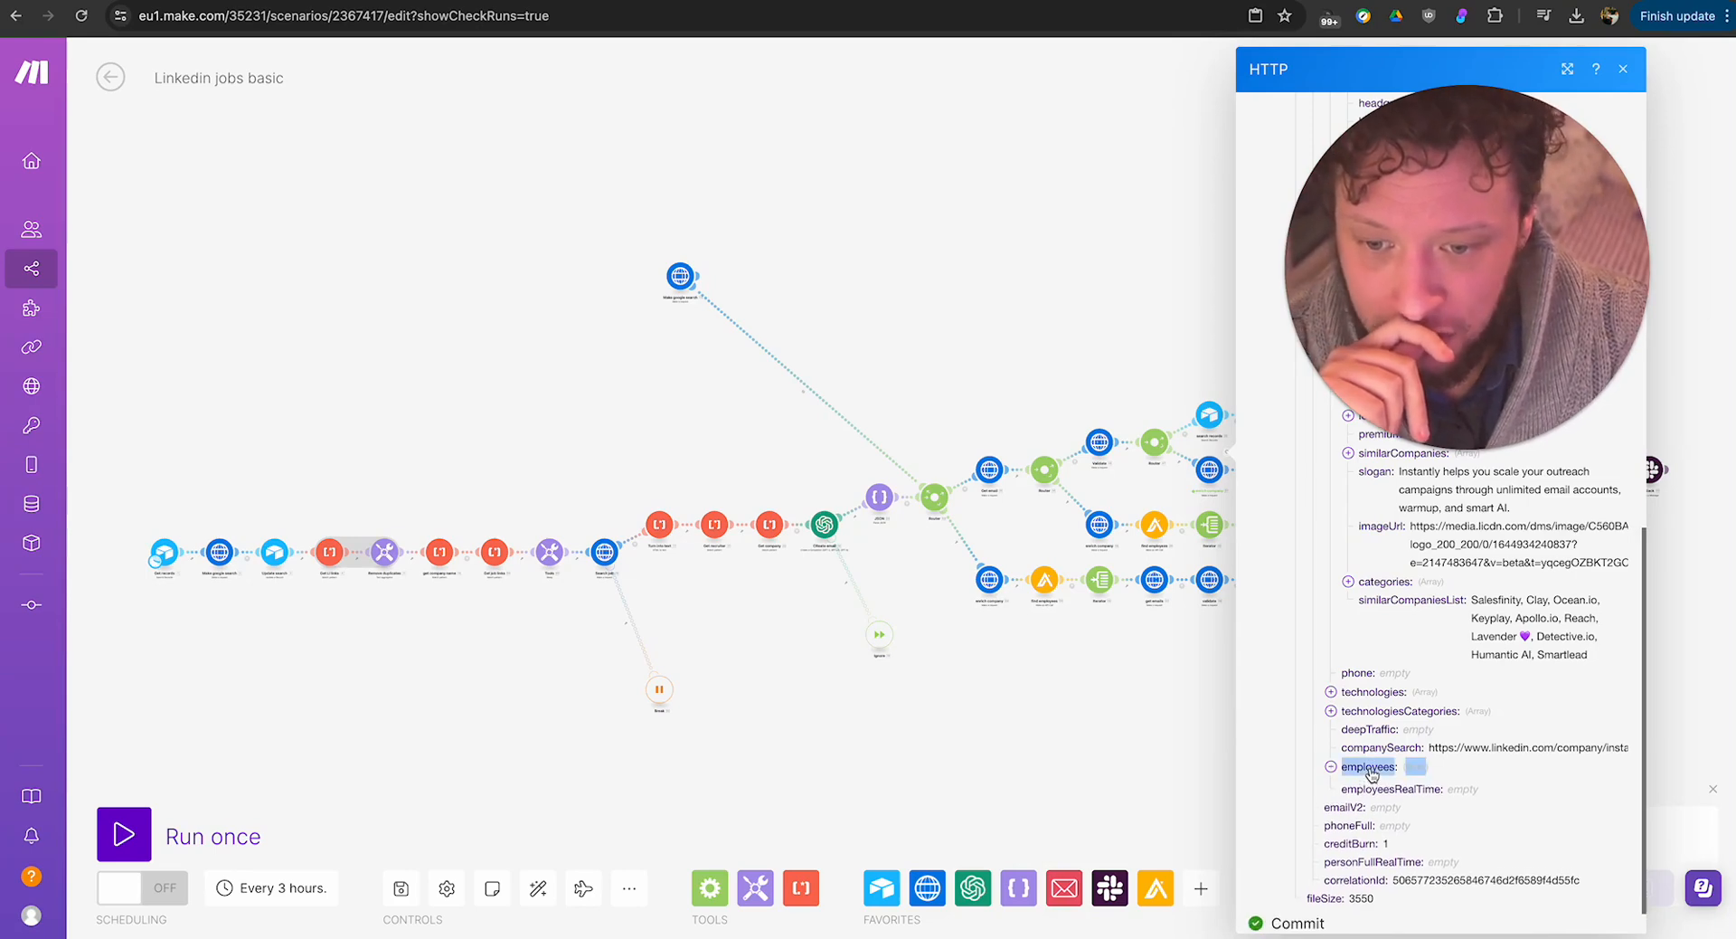
pyautogui.click(1363, 789)
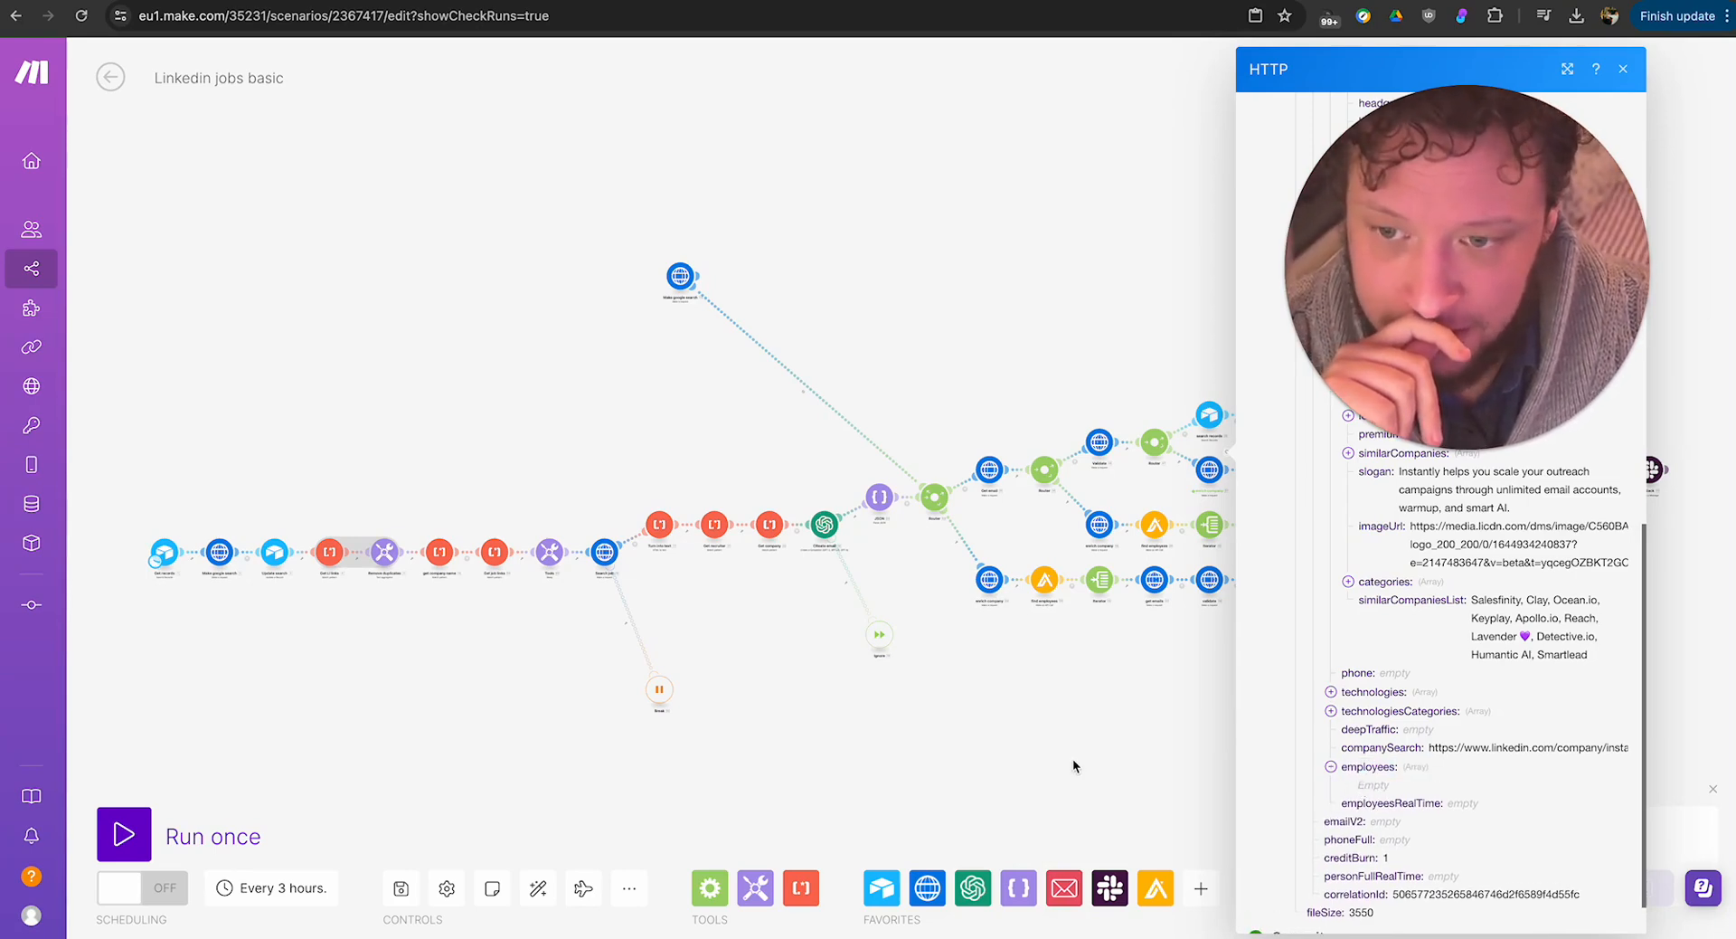
pyautogui.click(1073, 761)
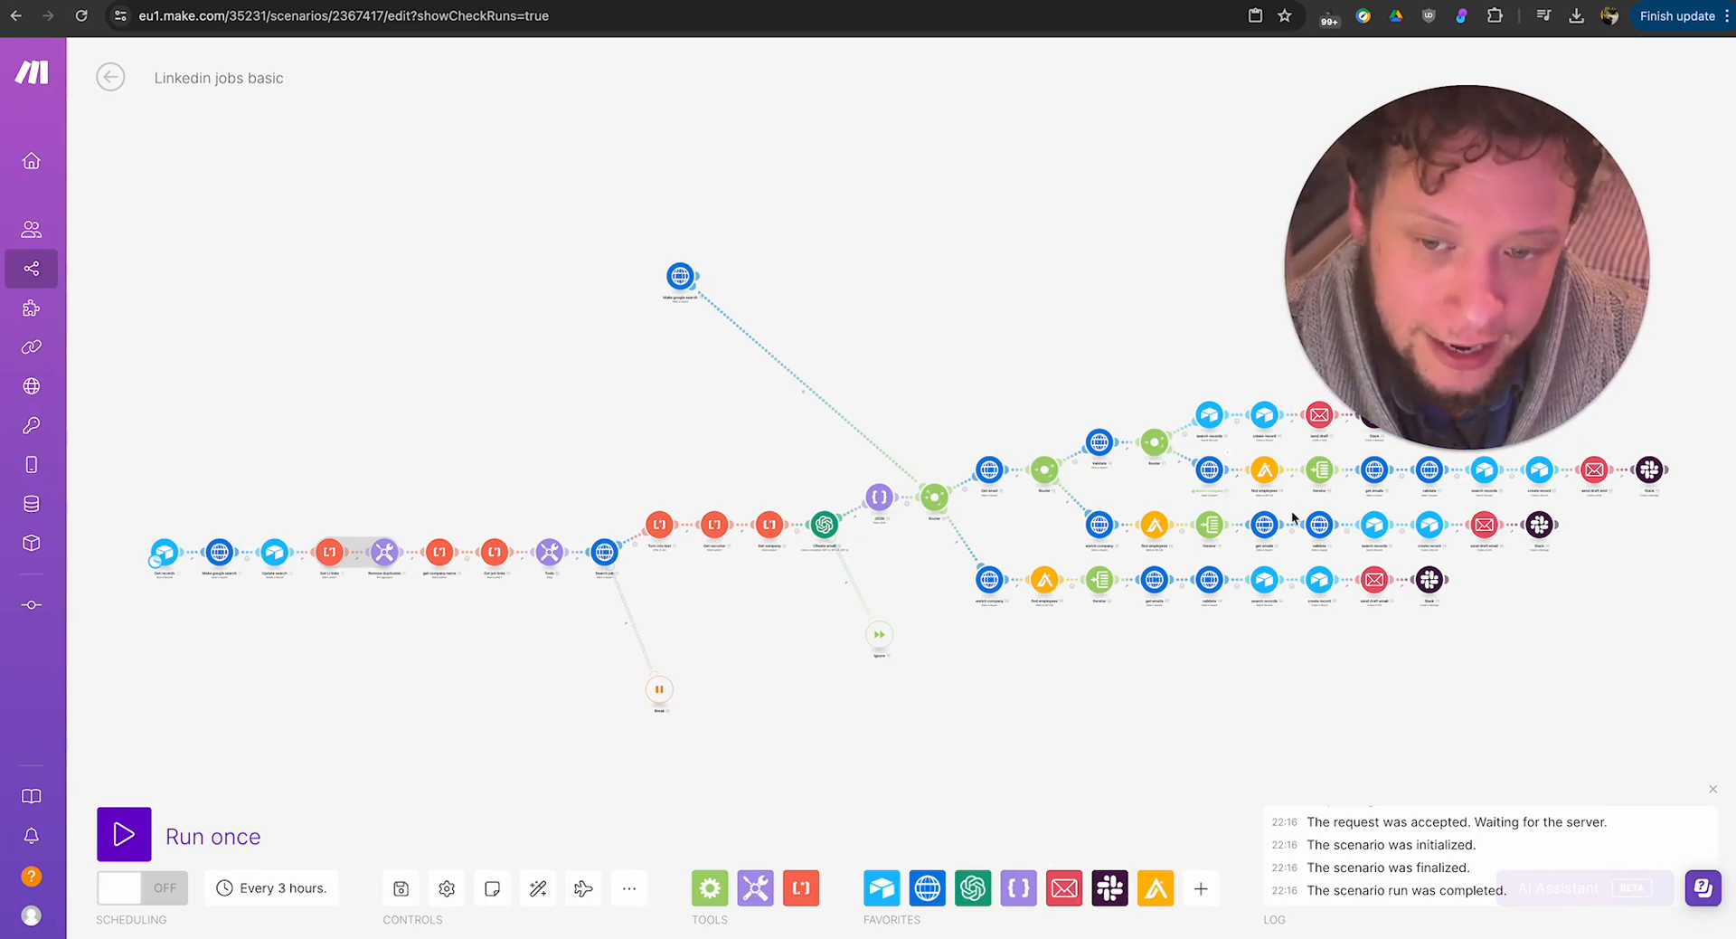
# Examine the Apollo find employees module's request body with its domain, seniority, department and per-page filters, then close its settings.
pyautogui.moveTo(1293, 517); pyautogui.dragTo(1180, 566)
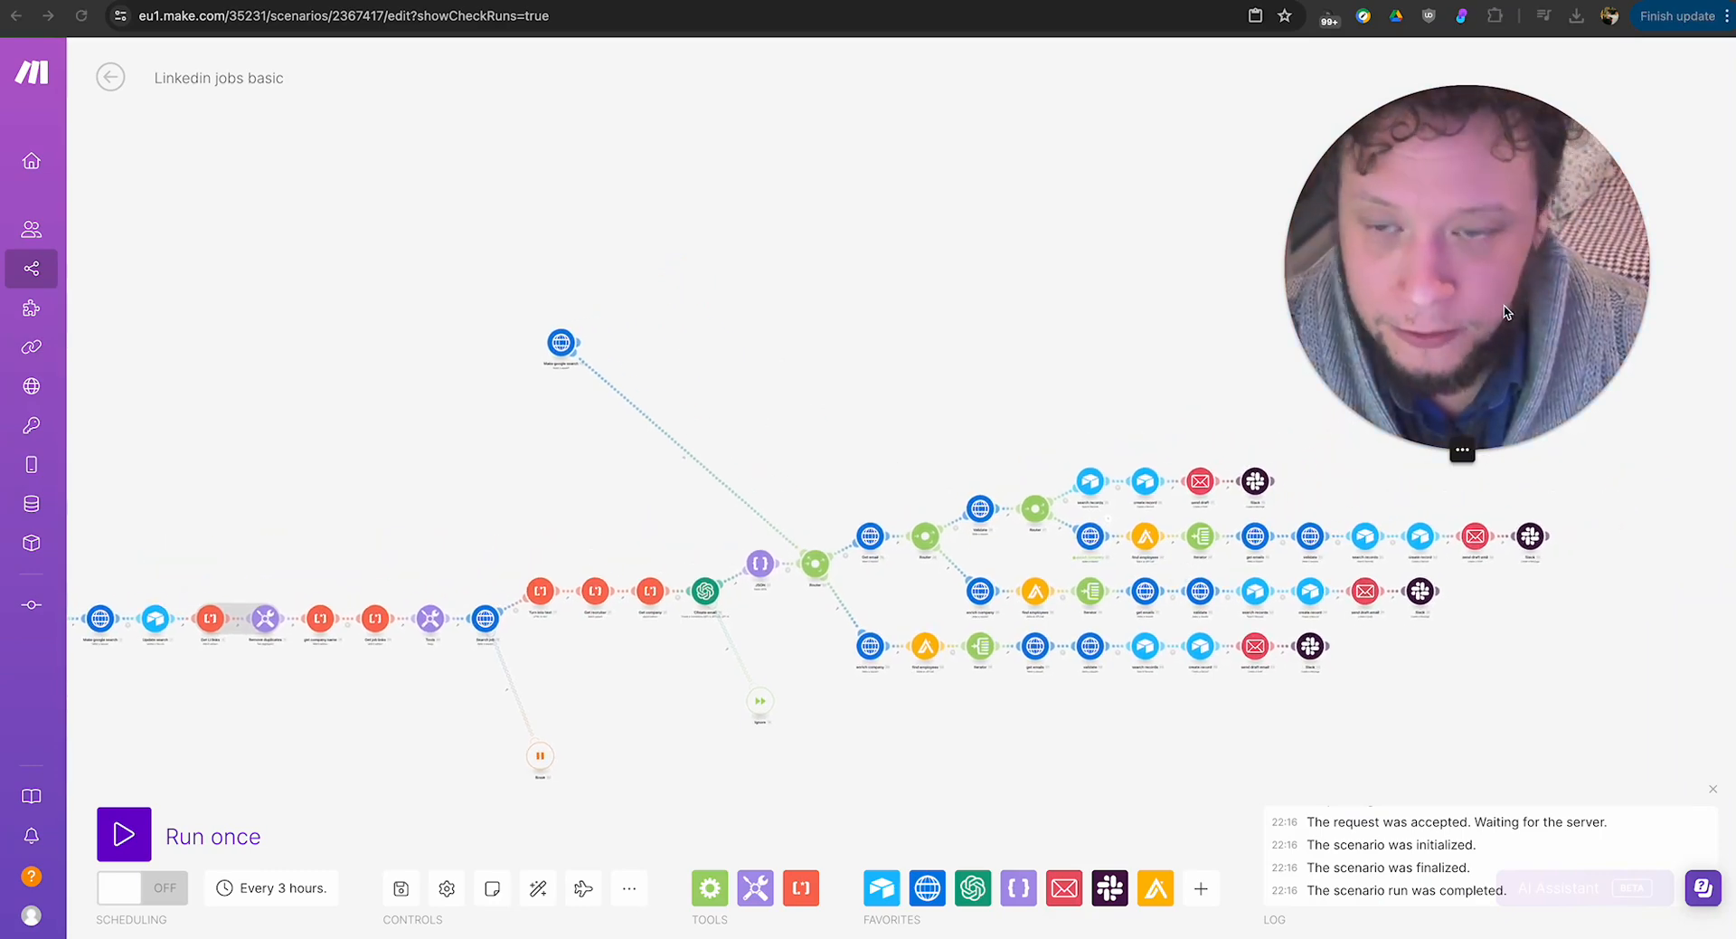
pyautogui.moveTo(1505, 312); pyautogui.dragTo(454, 409)
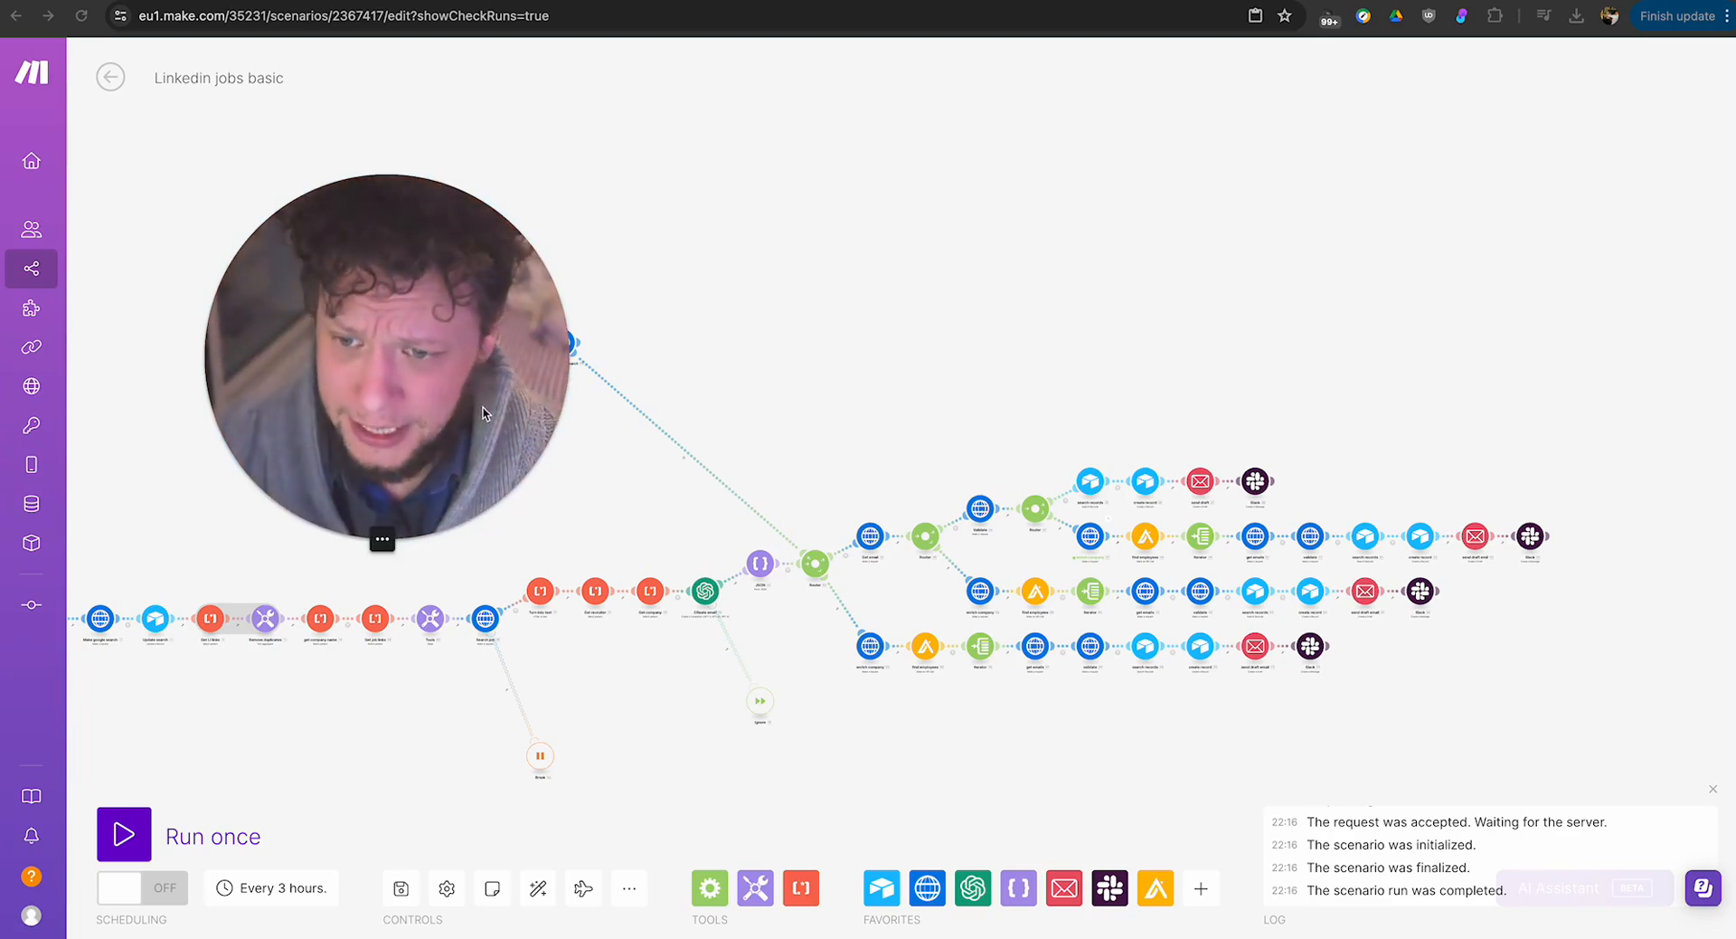
pyautogui.click(1146, 539)
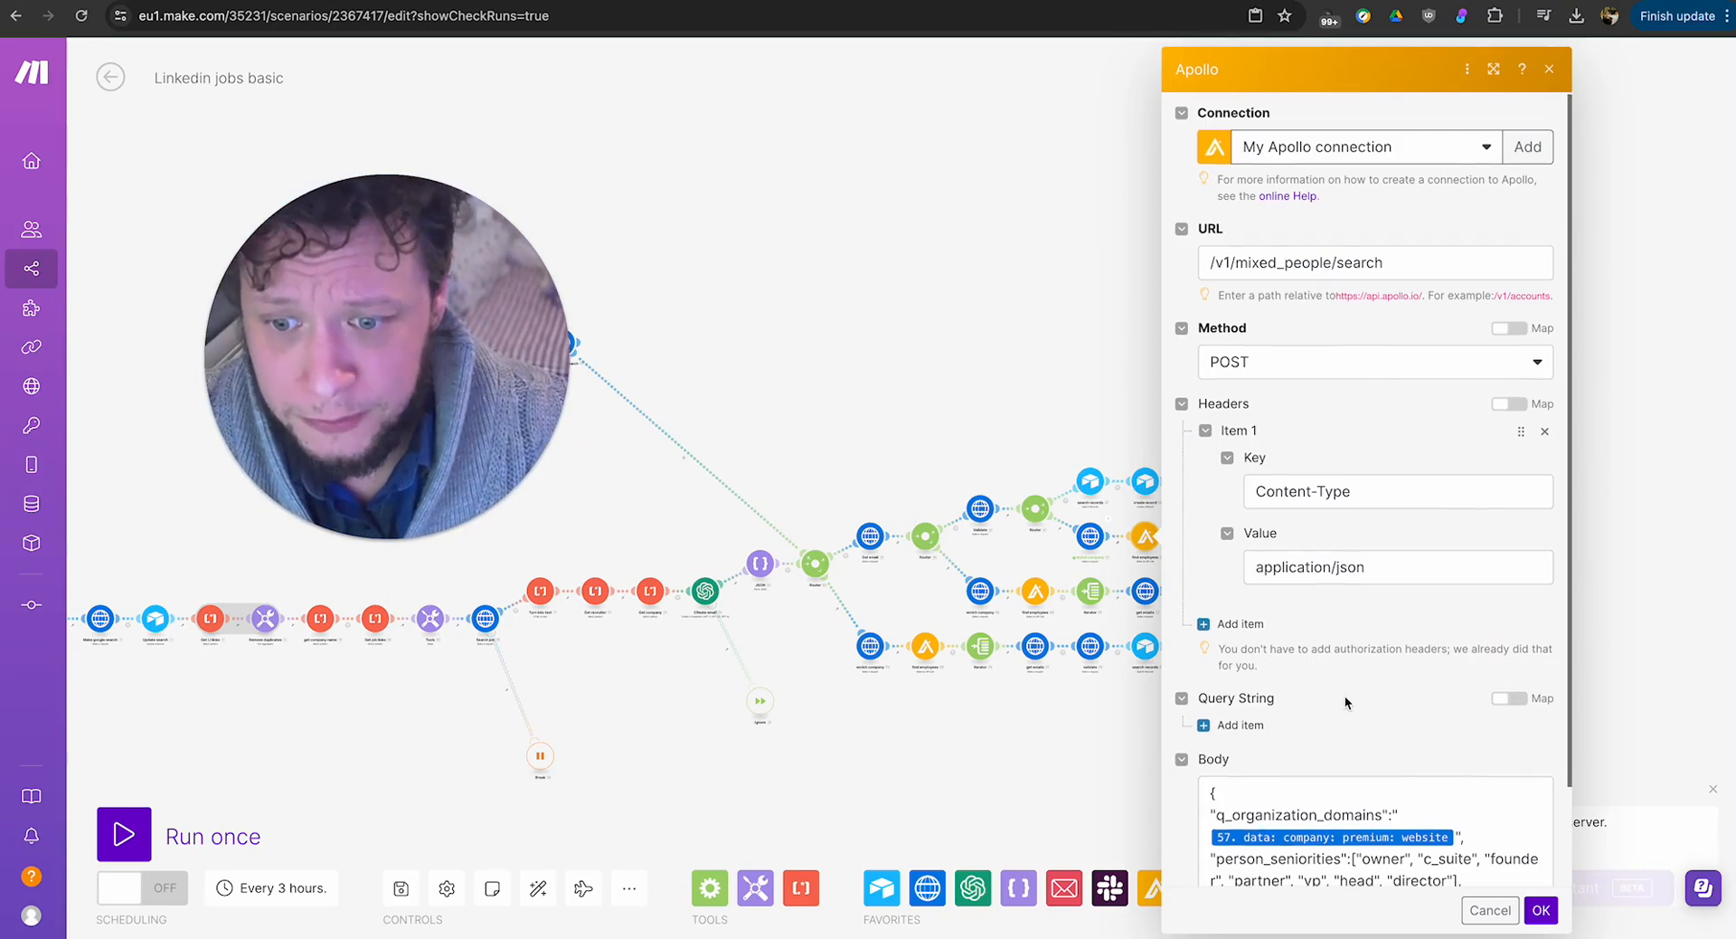
pyautogui.scroll(-1, 1345, 701)
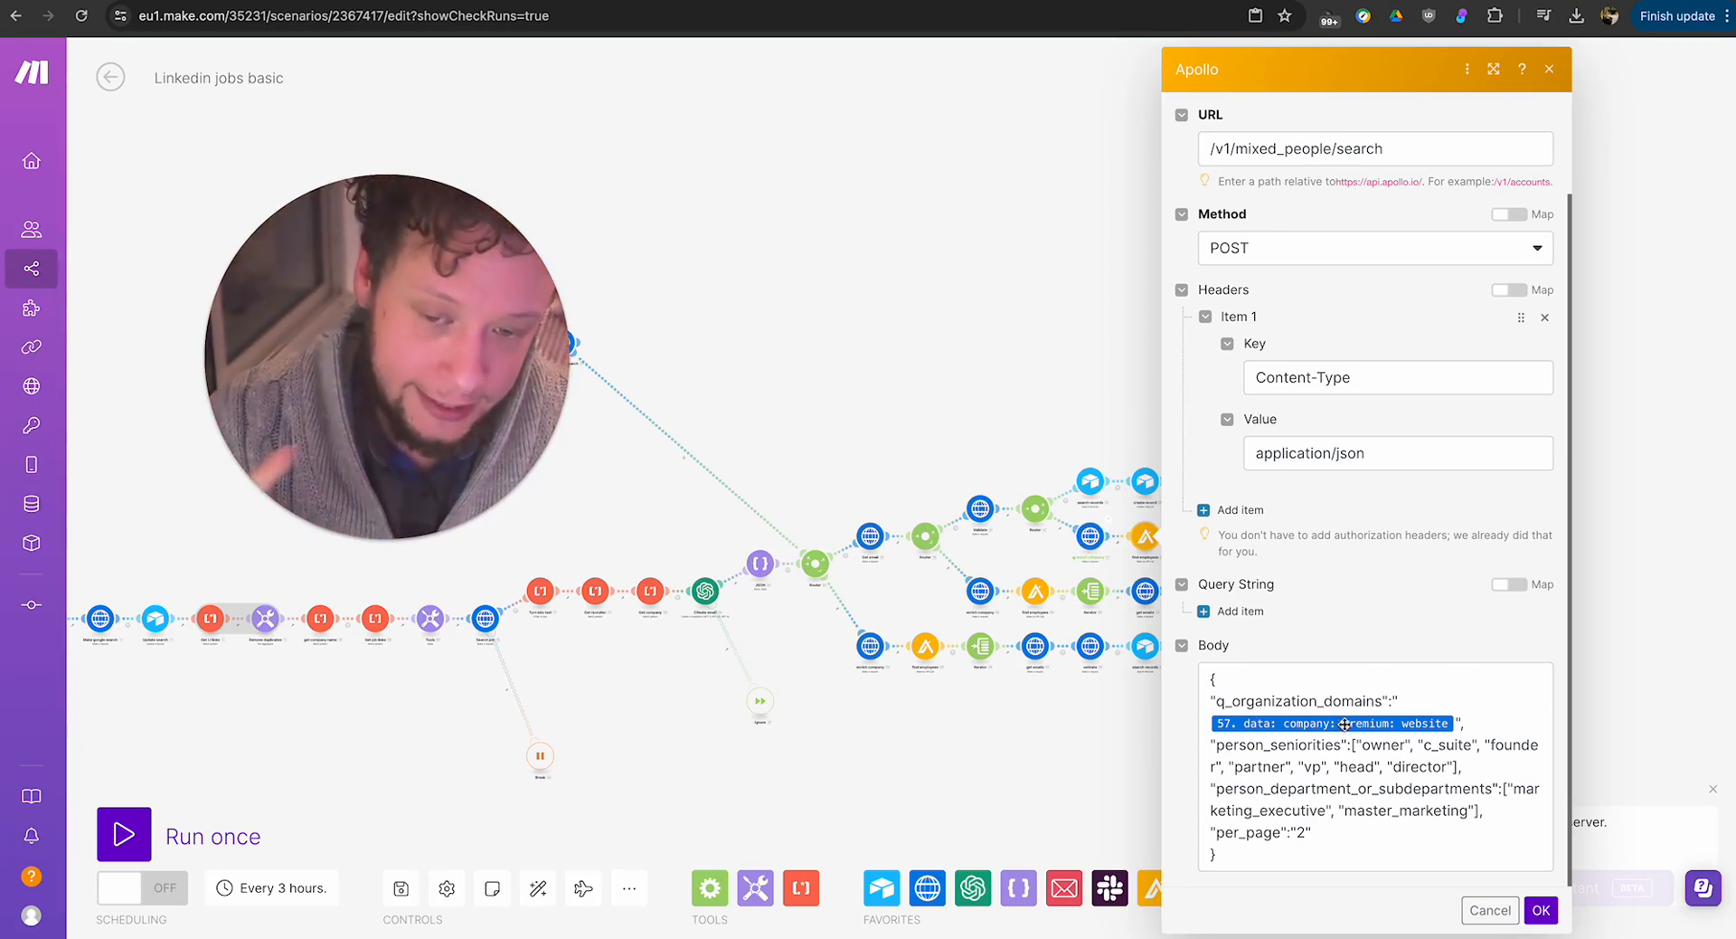
pyautogui.moveTo(1362, 744); pyautogui.dragTo(1445, 811)
pyautogui.click(1356, 831)
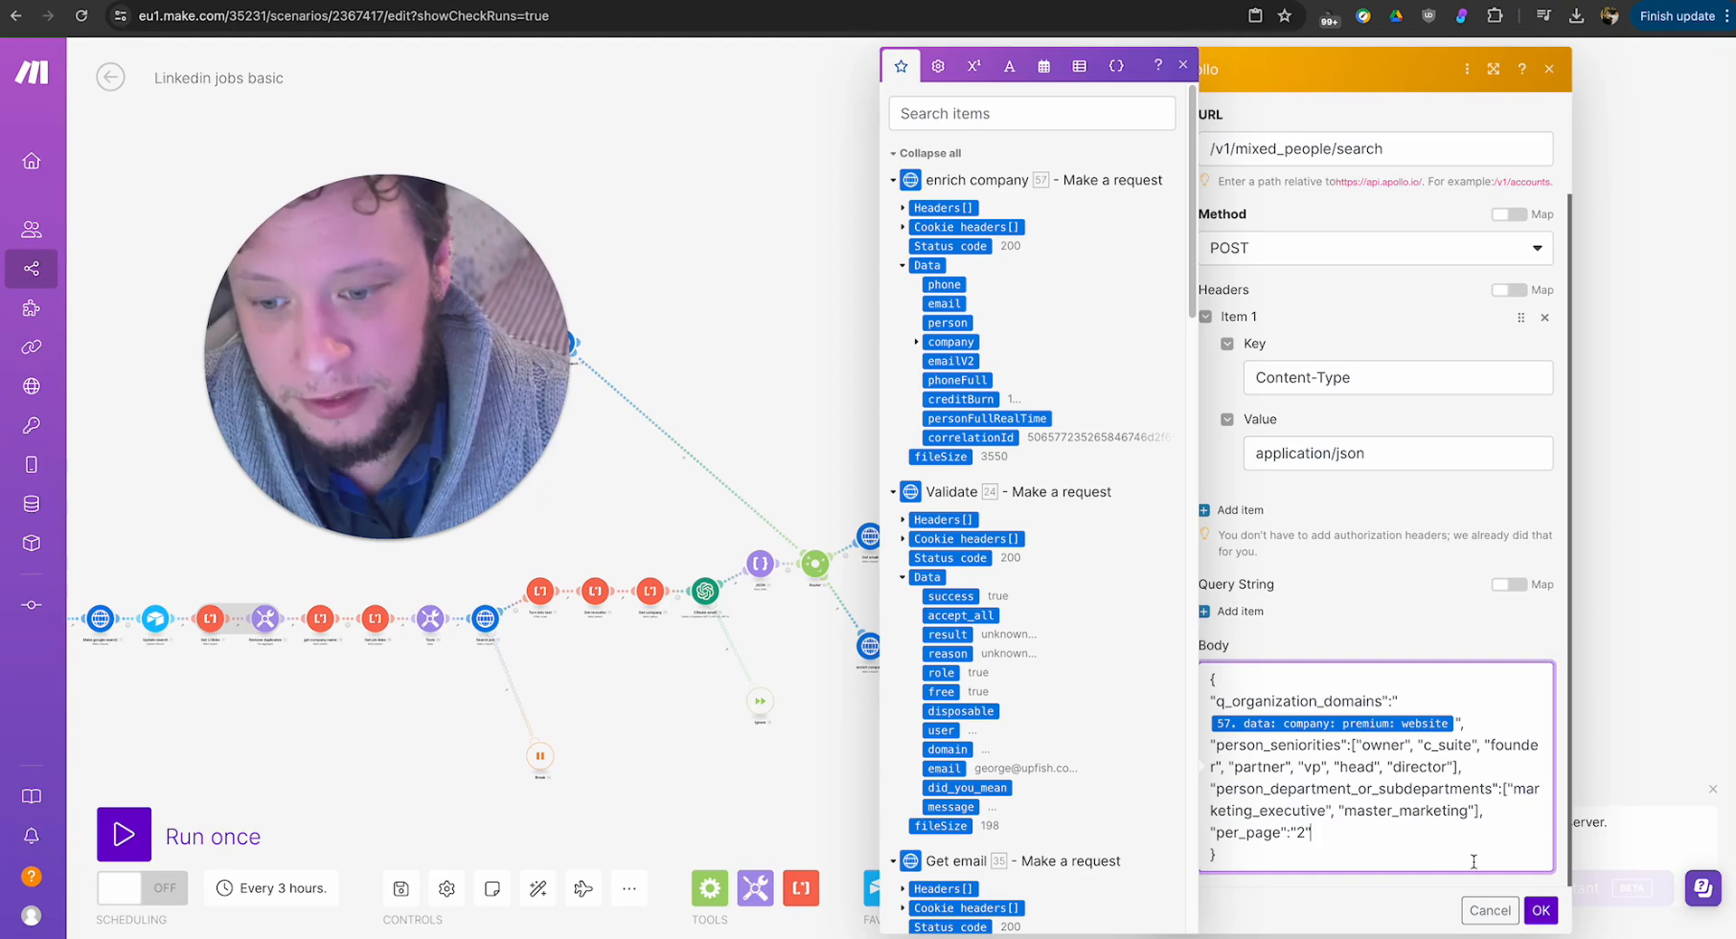
pyautogui.click(1541, 909)
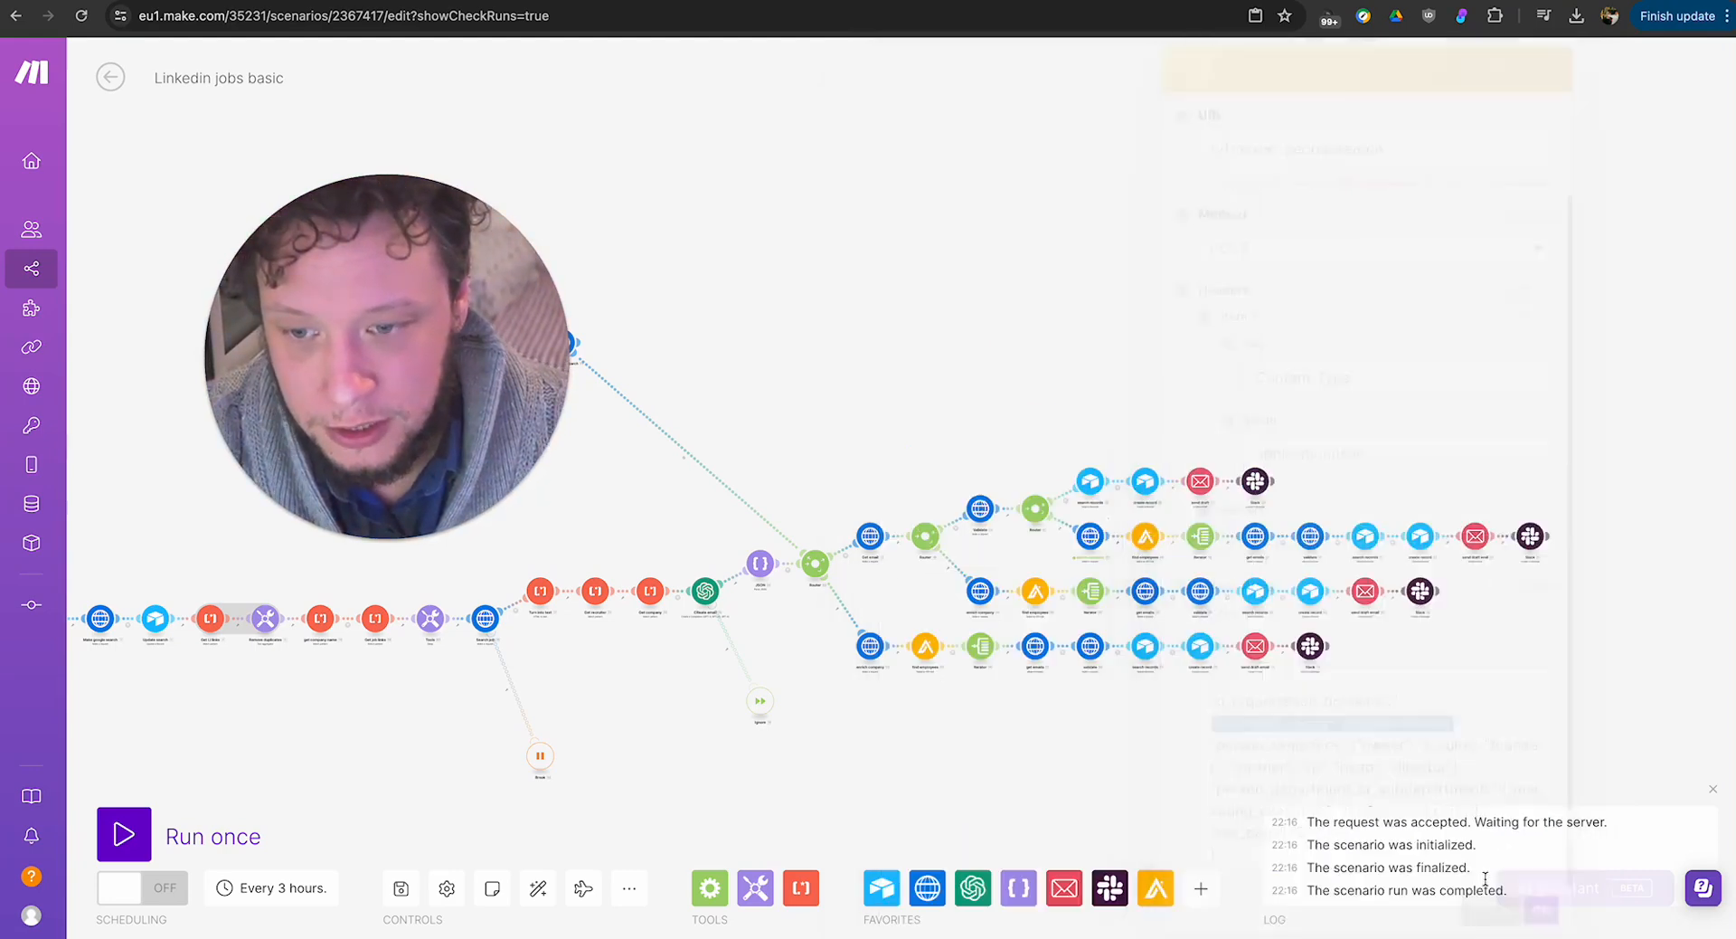
# Run only the Apollo find employees module on the route after Validate, using microsoft.com as the website.
pyautogui.rightClick(1143, 537)
pyautogui.click(1233, 573)
pyautogui.click(1342, 735)
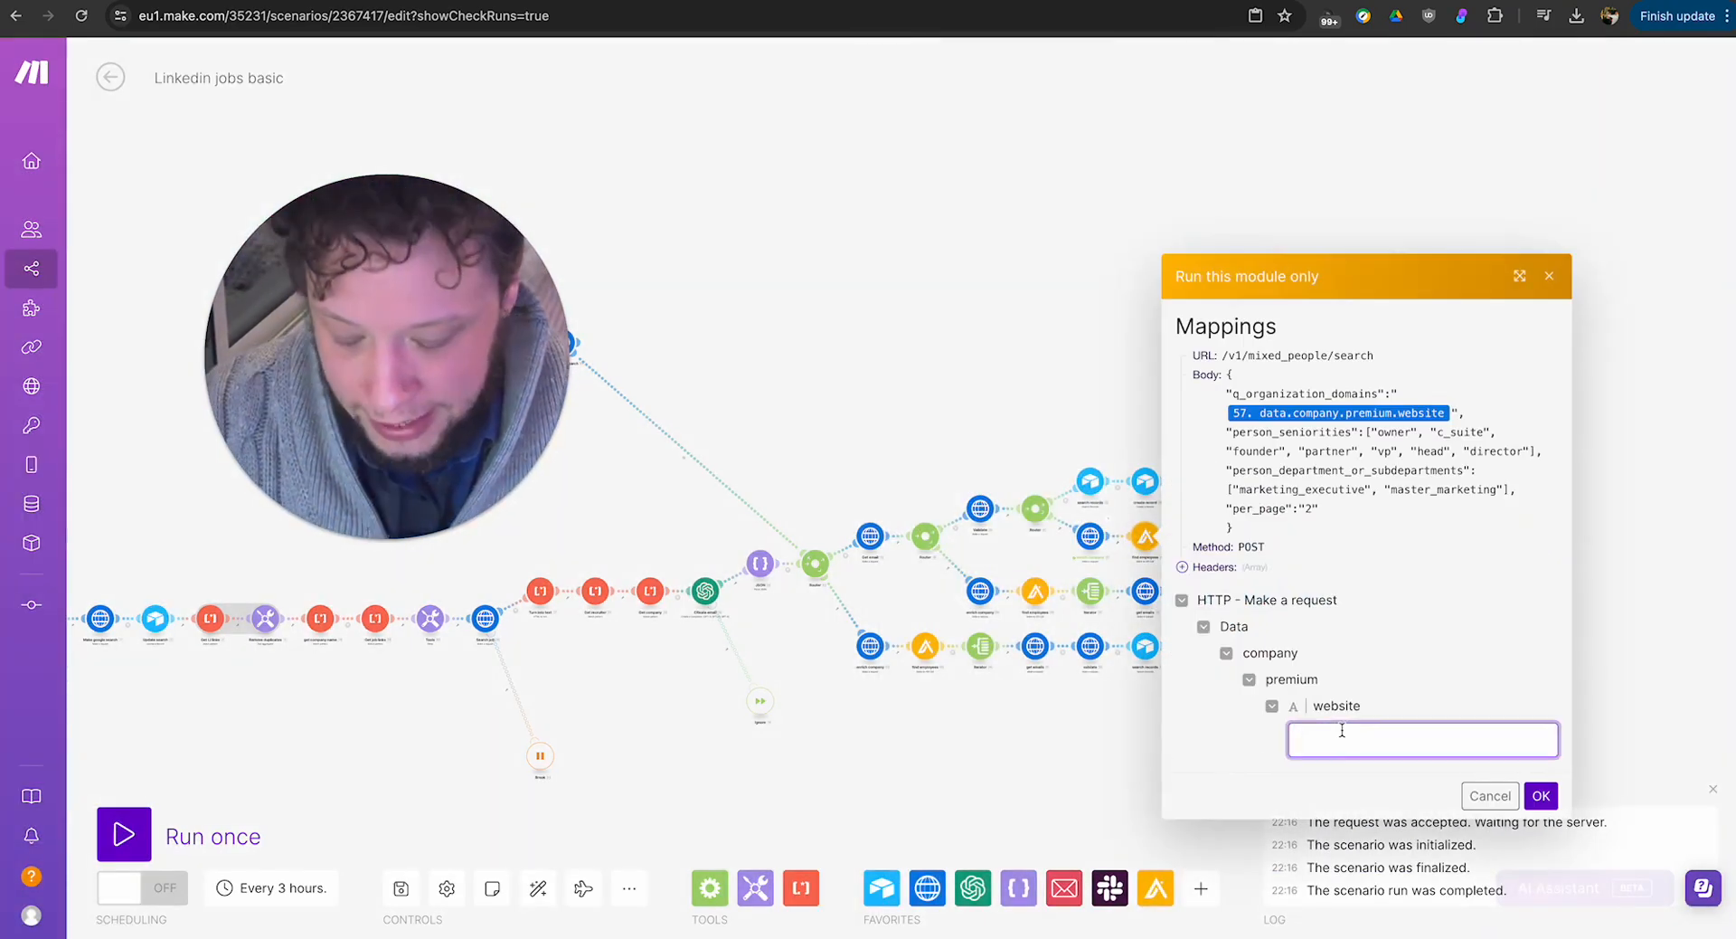
pyautogui.write('microsof')
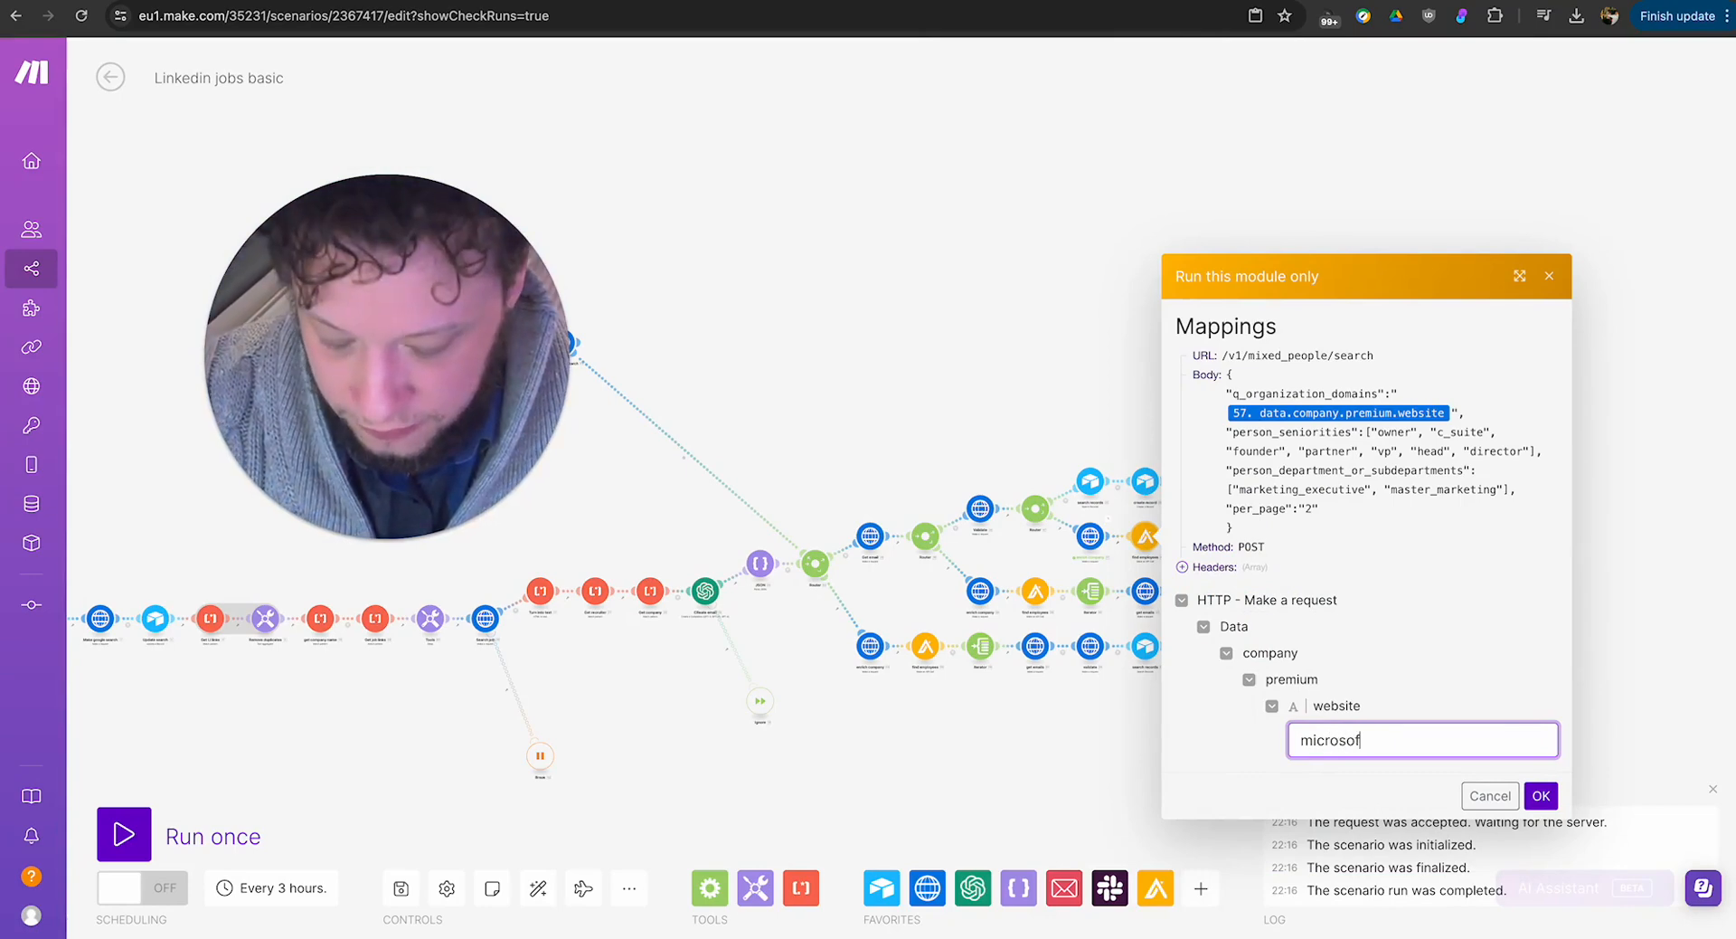
pyautogui.write('t.com')
pyautogui.click(1541, 796)
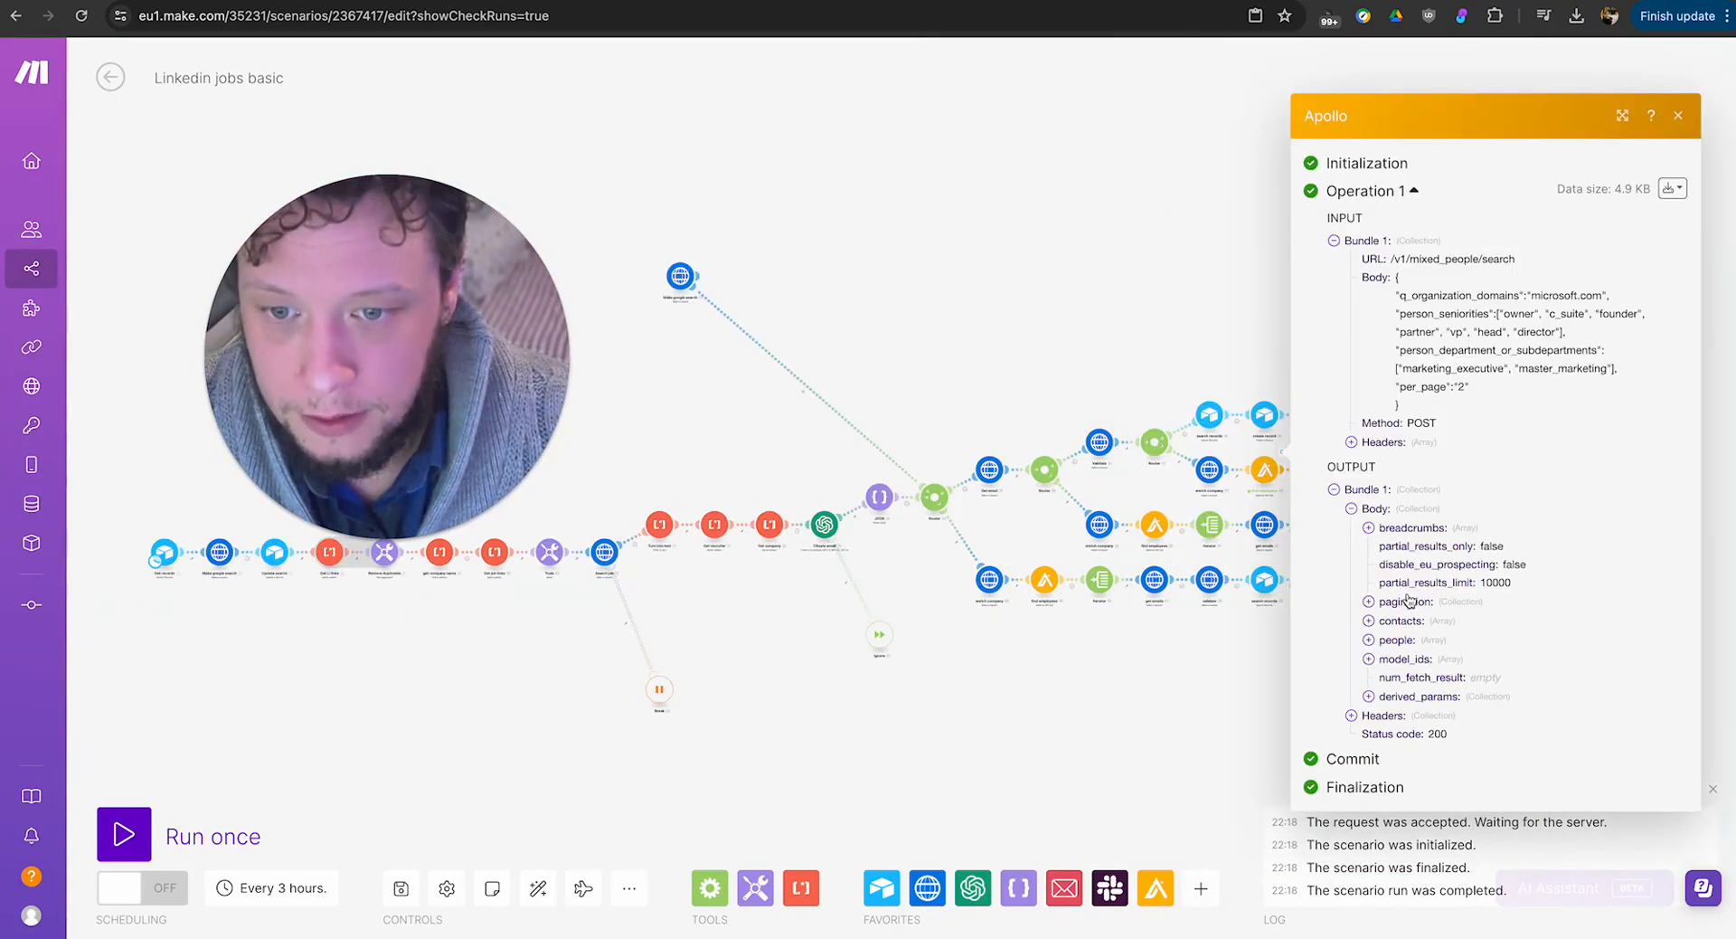
# Examine the breadcrumbs array in the Apollo output, expanding the department, management level and company domain entries.
pyautogui.click(1430, 500)
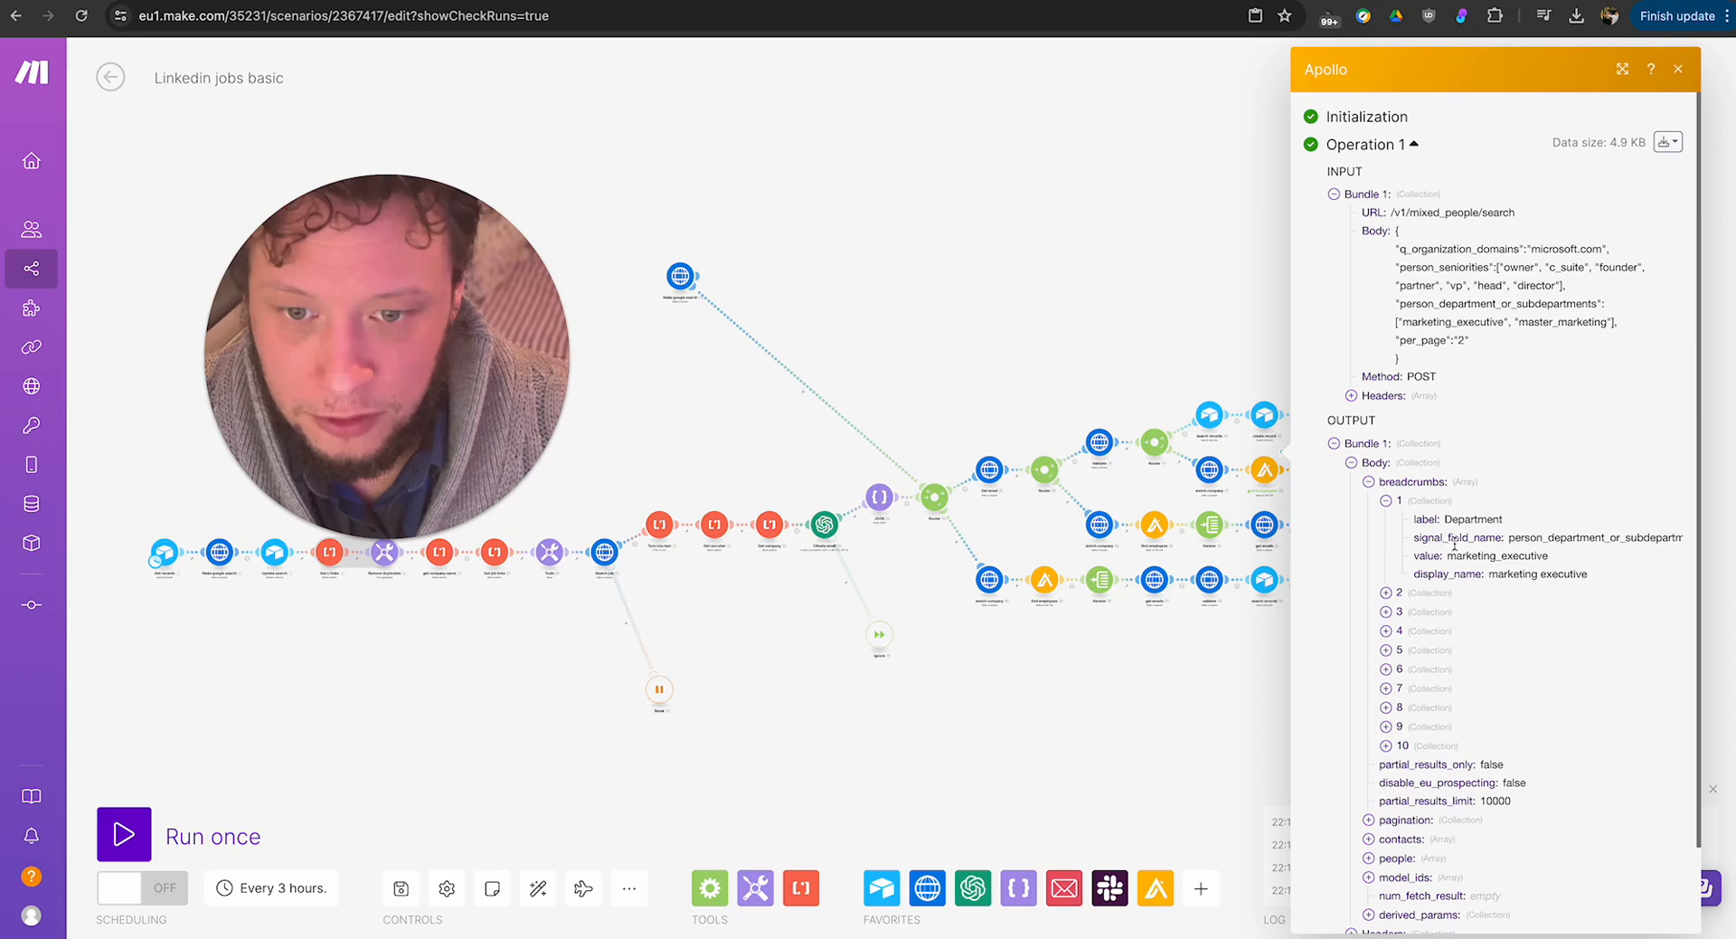
pyautogui.click(1438, 597)
pyautogui.scroll(-1, 1431, 666)
pyautogui.click(1430, 655)
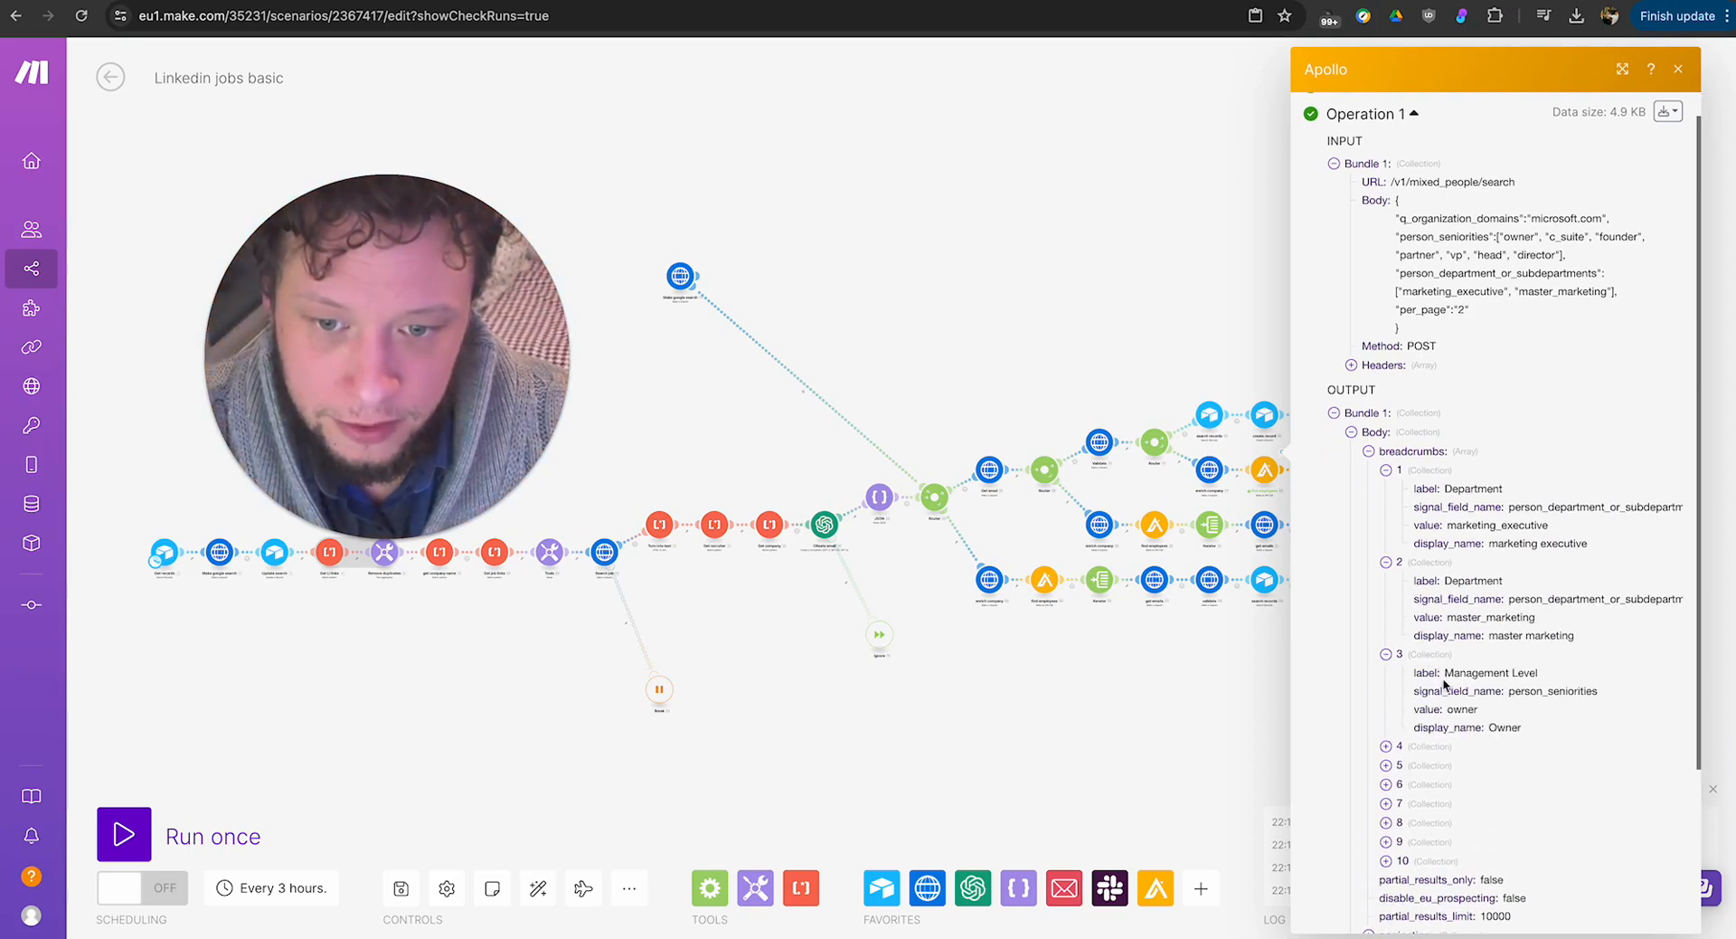
pyautogui.scroll(-1, 1448, 687)
pyautogui.click(1441, 711)
pyautogui.scroll(-3, 1449, 762)
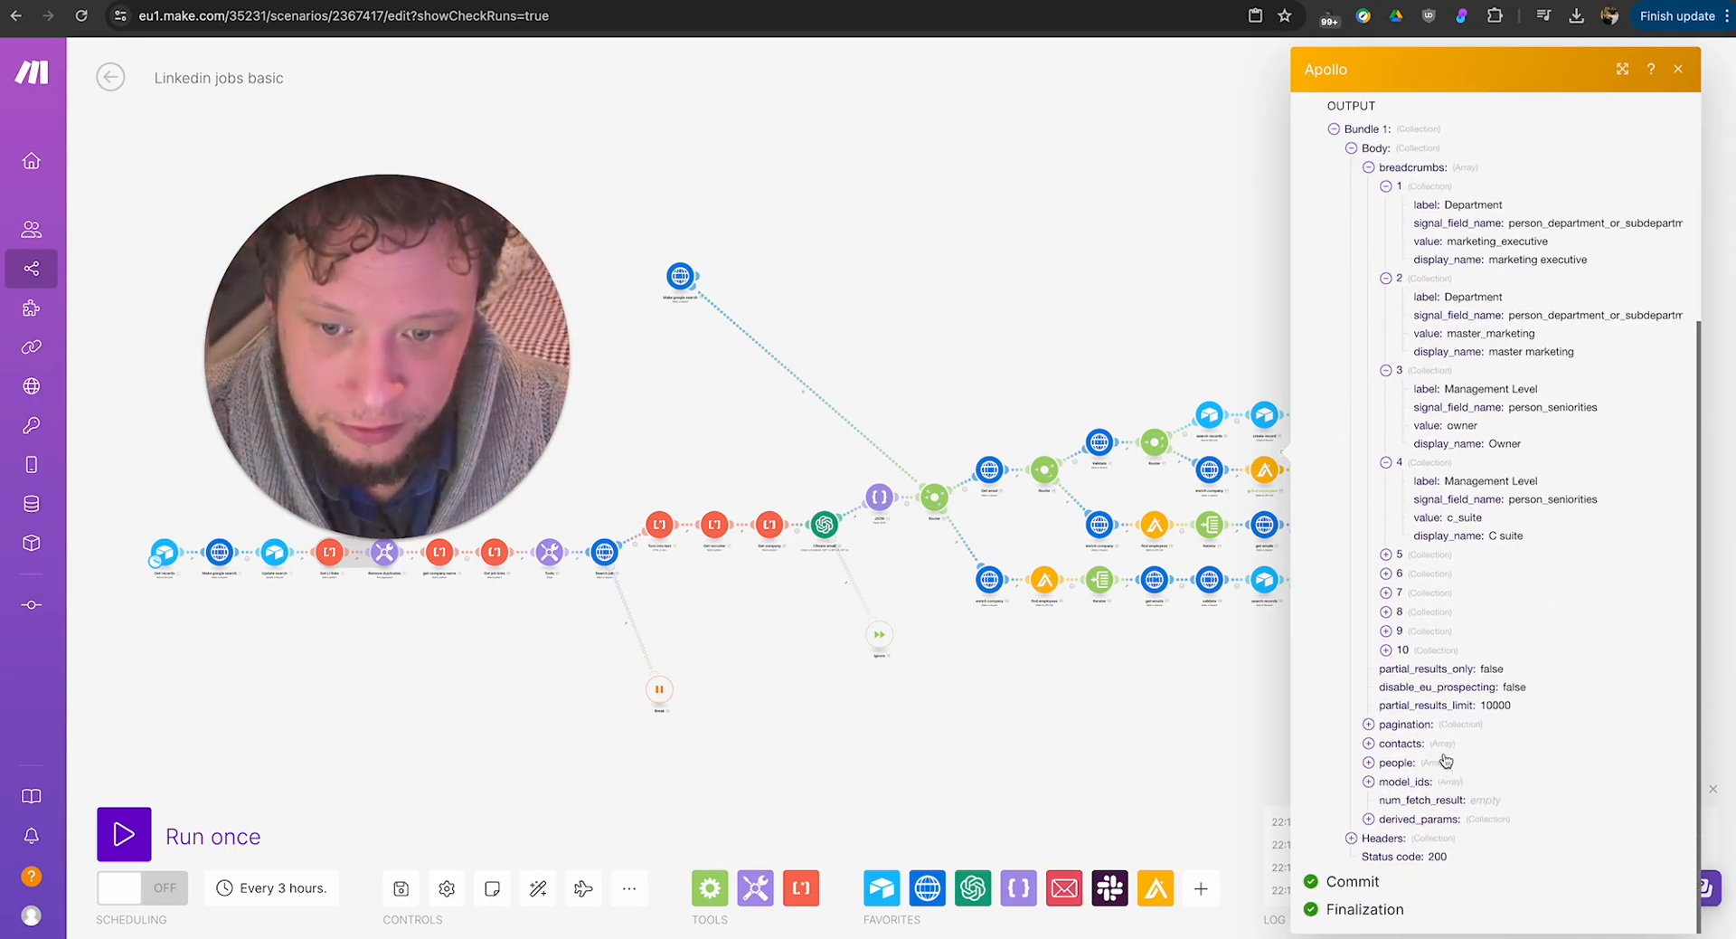
pyautogui.click(1429, 651)
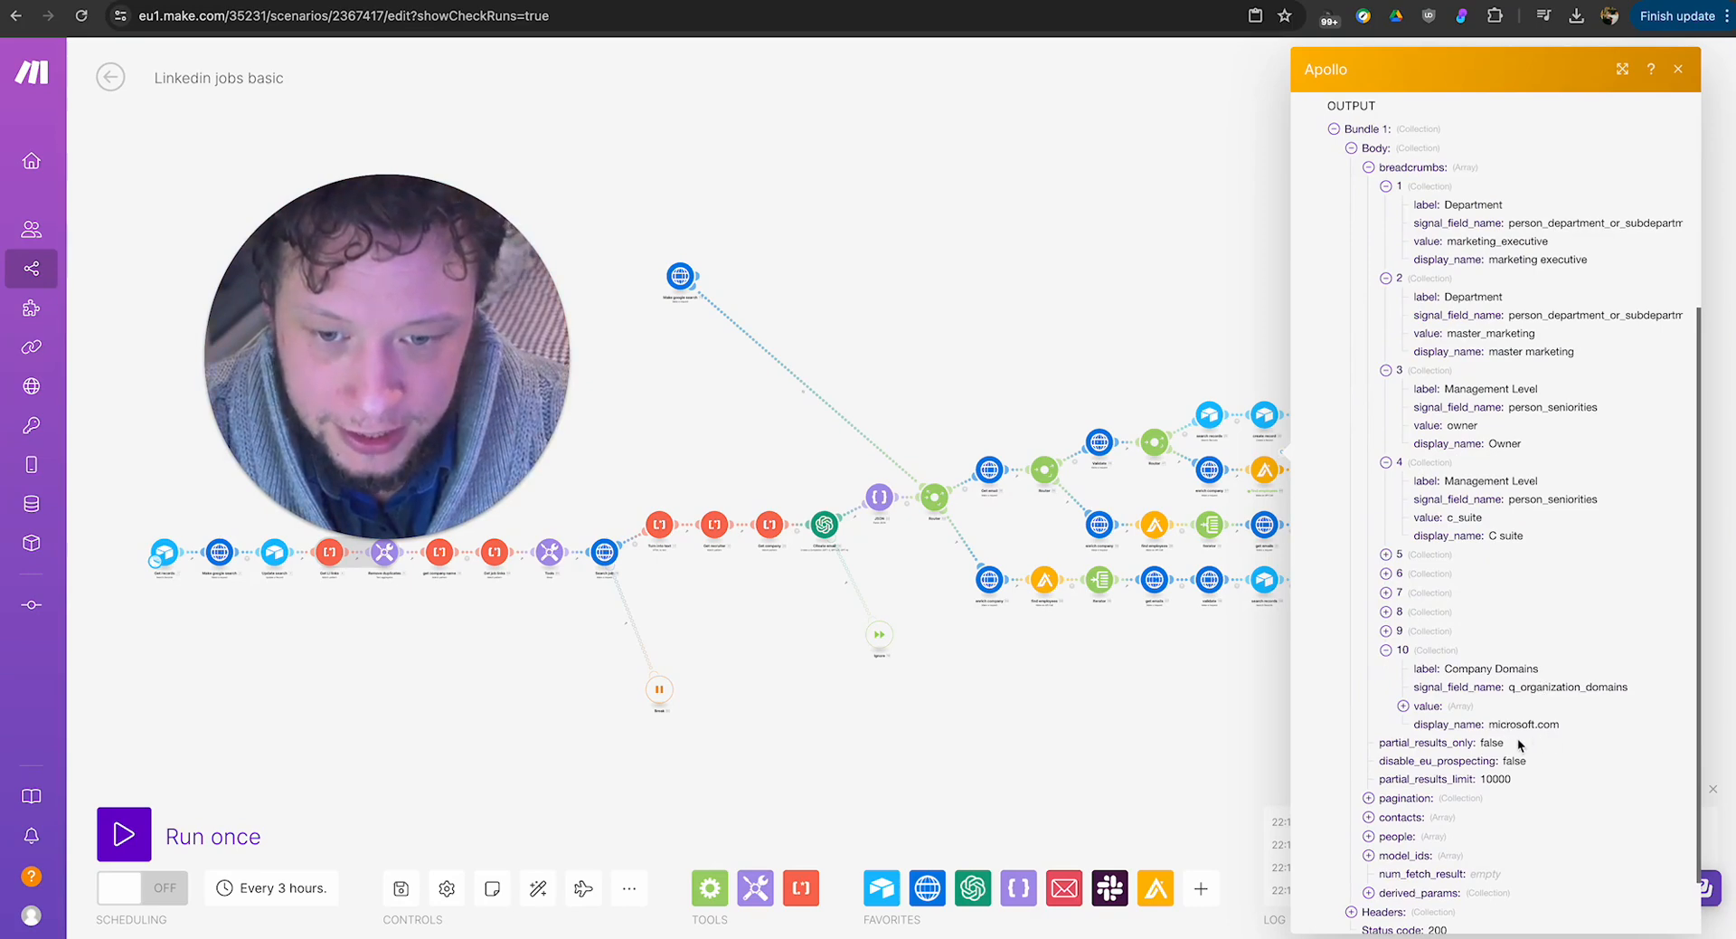
# Inspect the first person's profile fields in the Apollo output's people array, then close the results.
pyautogui.scroll(-1, 1520, 744)
pyautogui.click(1427, 766)
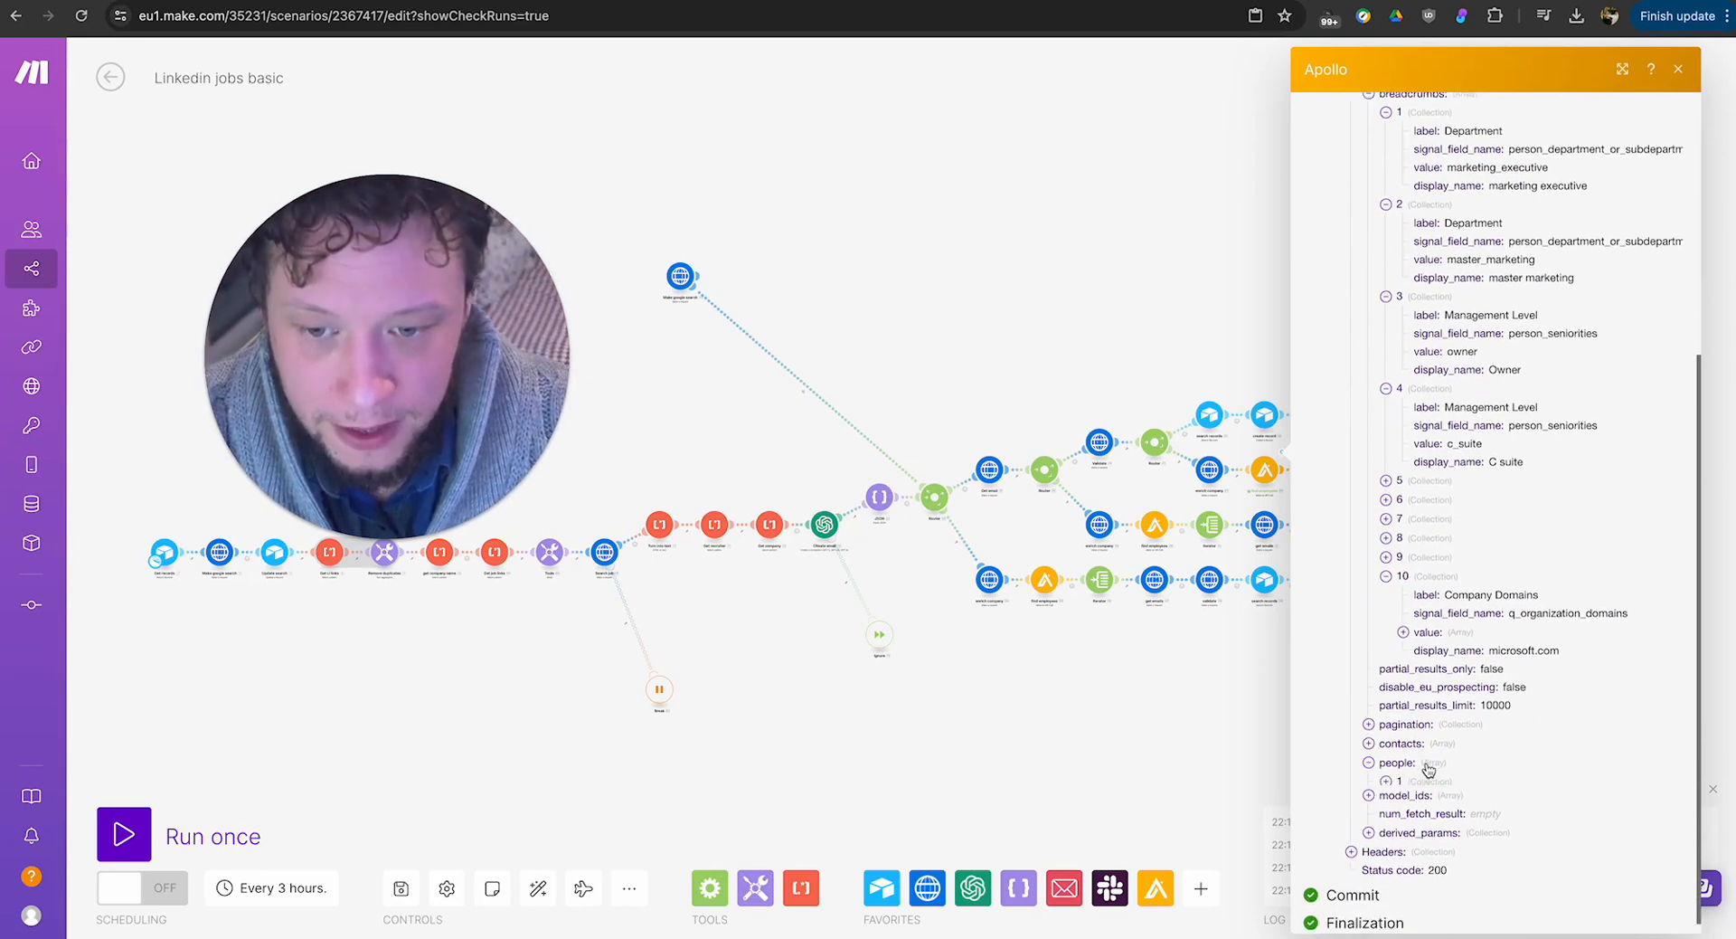
pyautogui.click(1429, 780)
pyautogui.scroll(-3, 1474, 770)
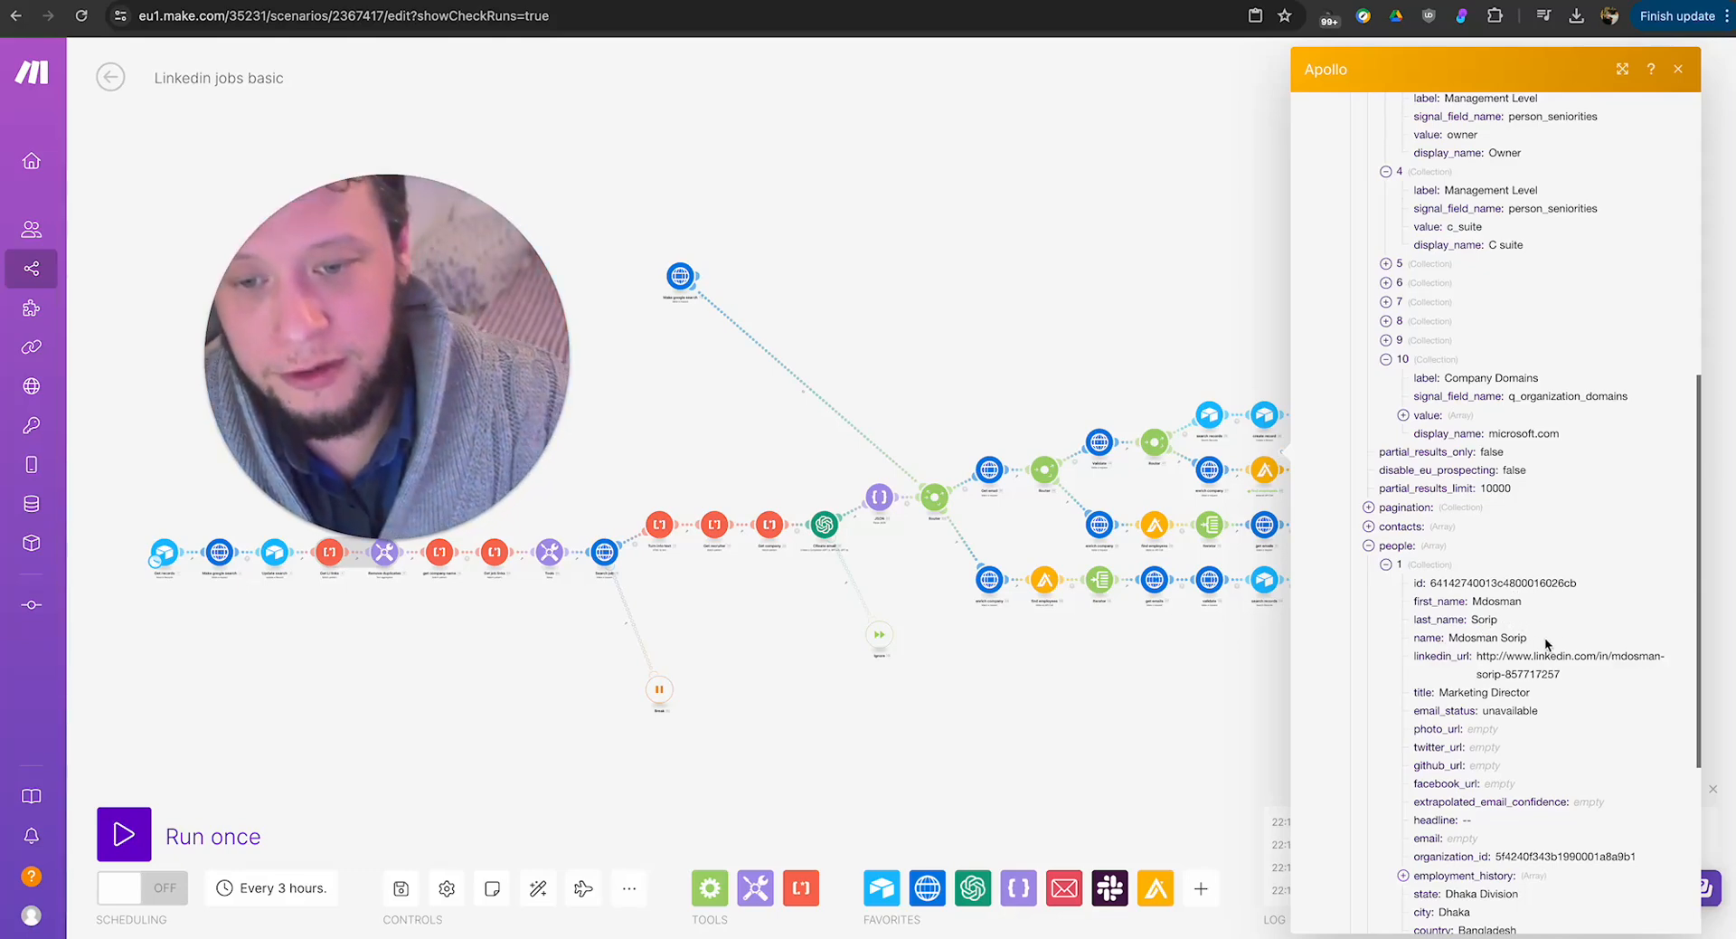
pyautogui.scroll(-4, 1544, 644)
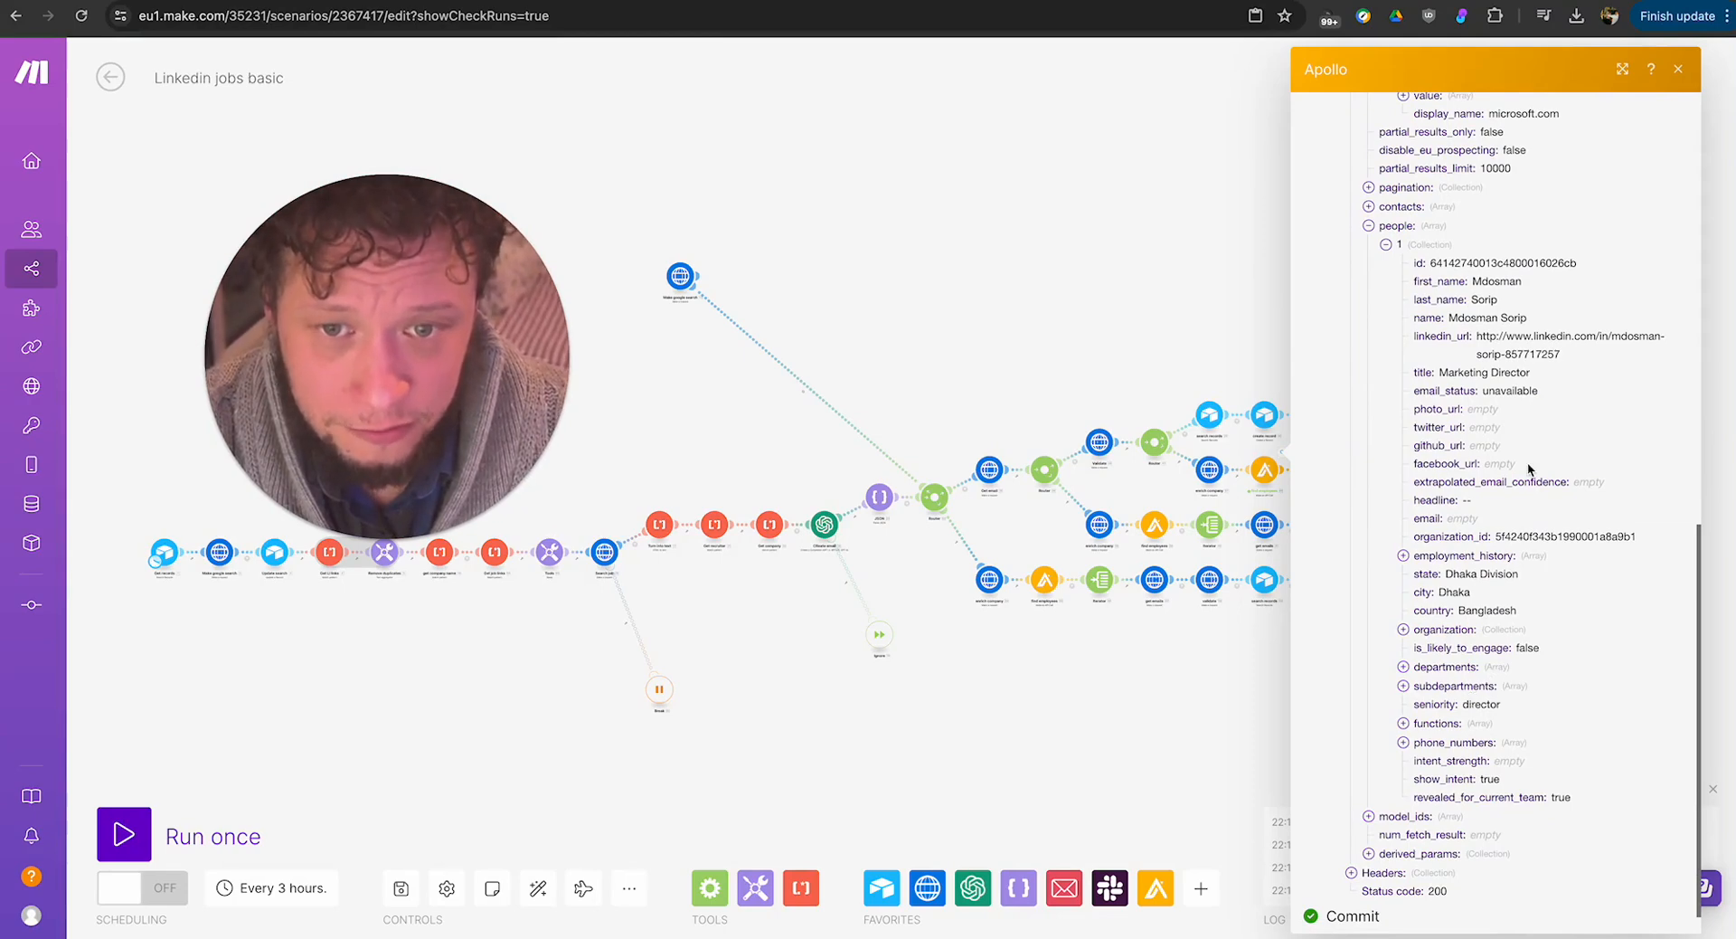
pyautogui.click(1076, 642)
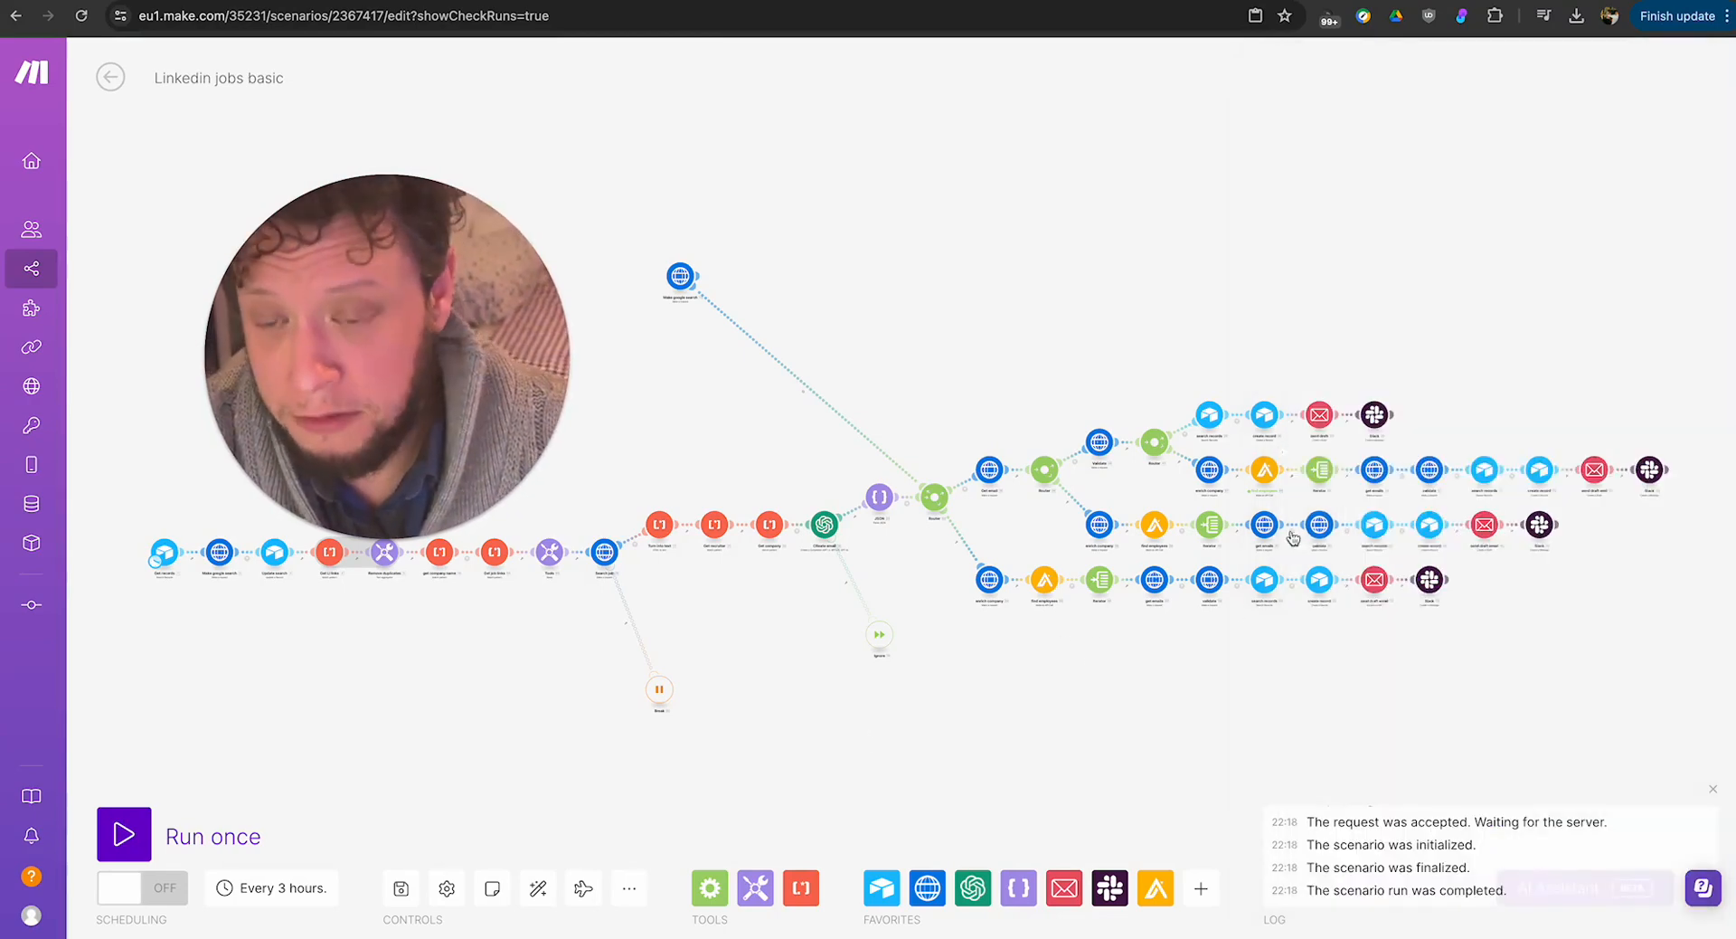
# Check the array mapped in the Iterator that follows find employees on the route after Validate, then close its settings.
pyautogui.scroll(5, 1256, 488)
pyautogui.scroll(3, 1256, 485)
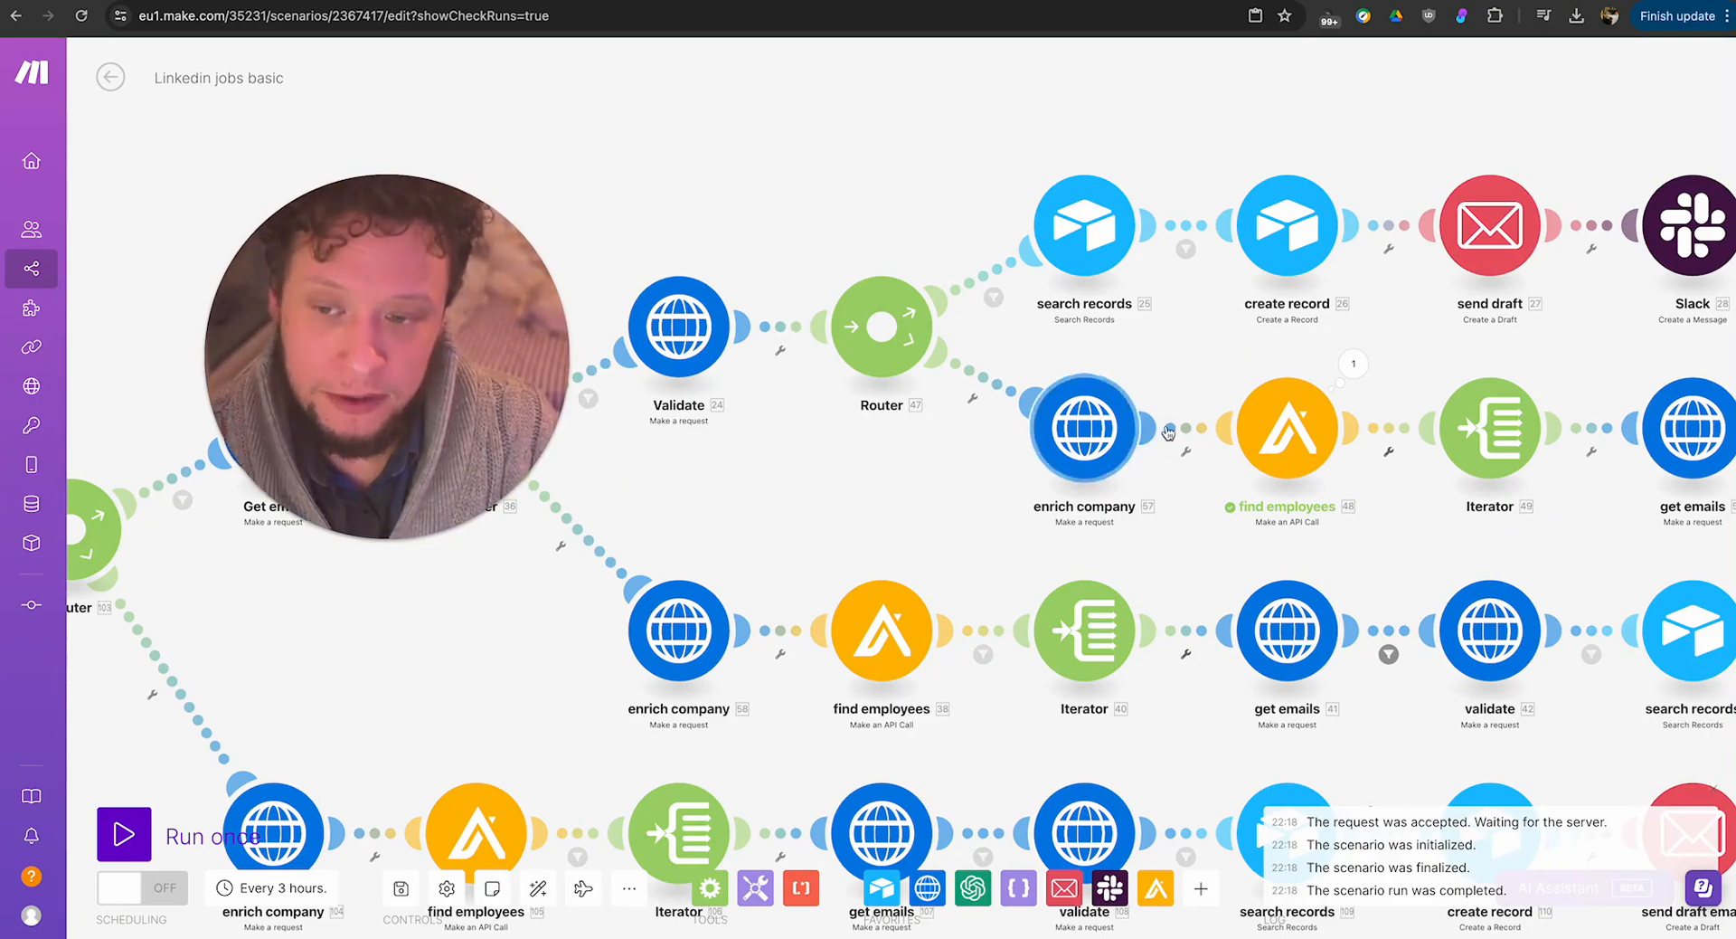
pyautogui.moveTo(1217, 537); pyautogui.dragTo(841, 527)
pyautogui.click(1092, 438)
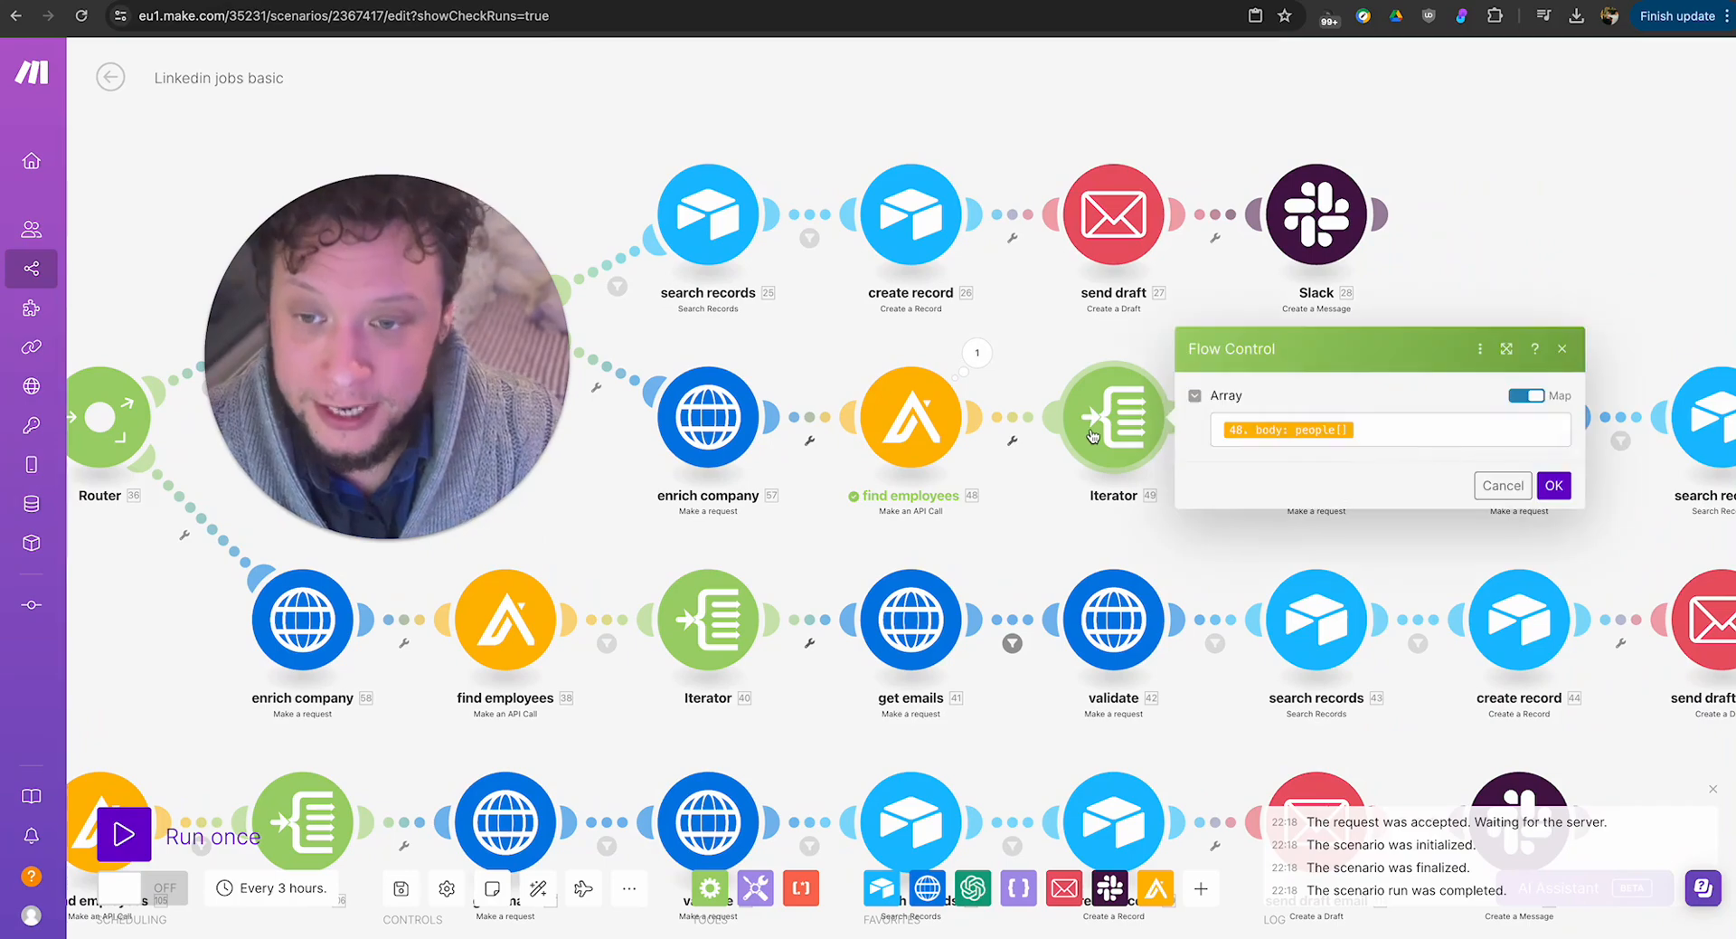
pyautogui.click(1015, 532)
# Inspect the request content of the get emails module after that Iterator, with its first name, last name and company mappings, then close it.
pyautogui.moveTo(1228, 522); pyautogui.dragTo(1085, 565)
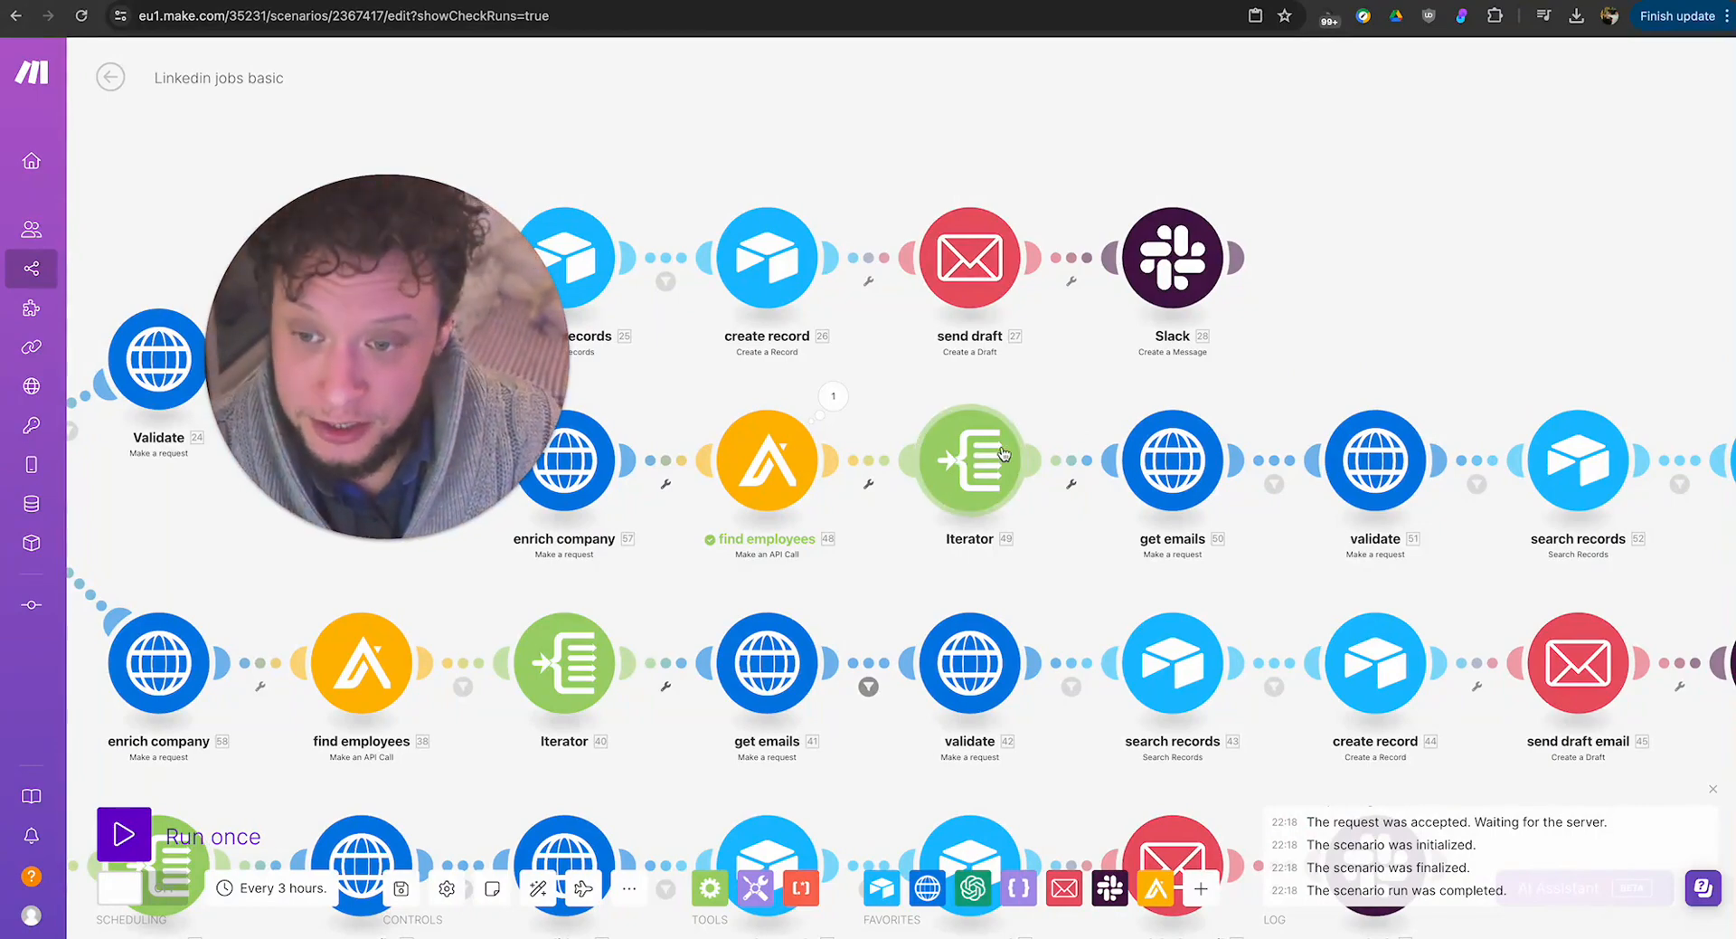
pyautogui.moveTo(703, 580); pyautogui.dragTo(1676, 507)
pyautogui.moveTo(1390, 459); pyautogui.dragTo(662, 442)
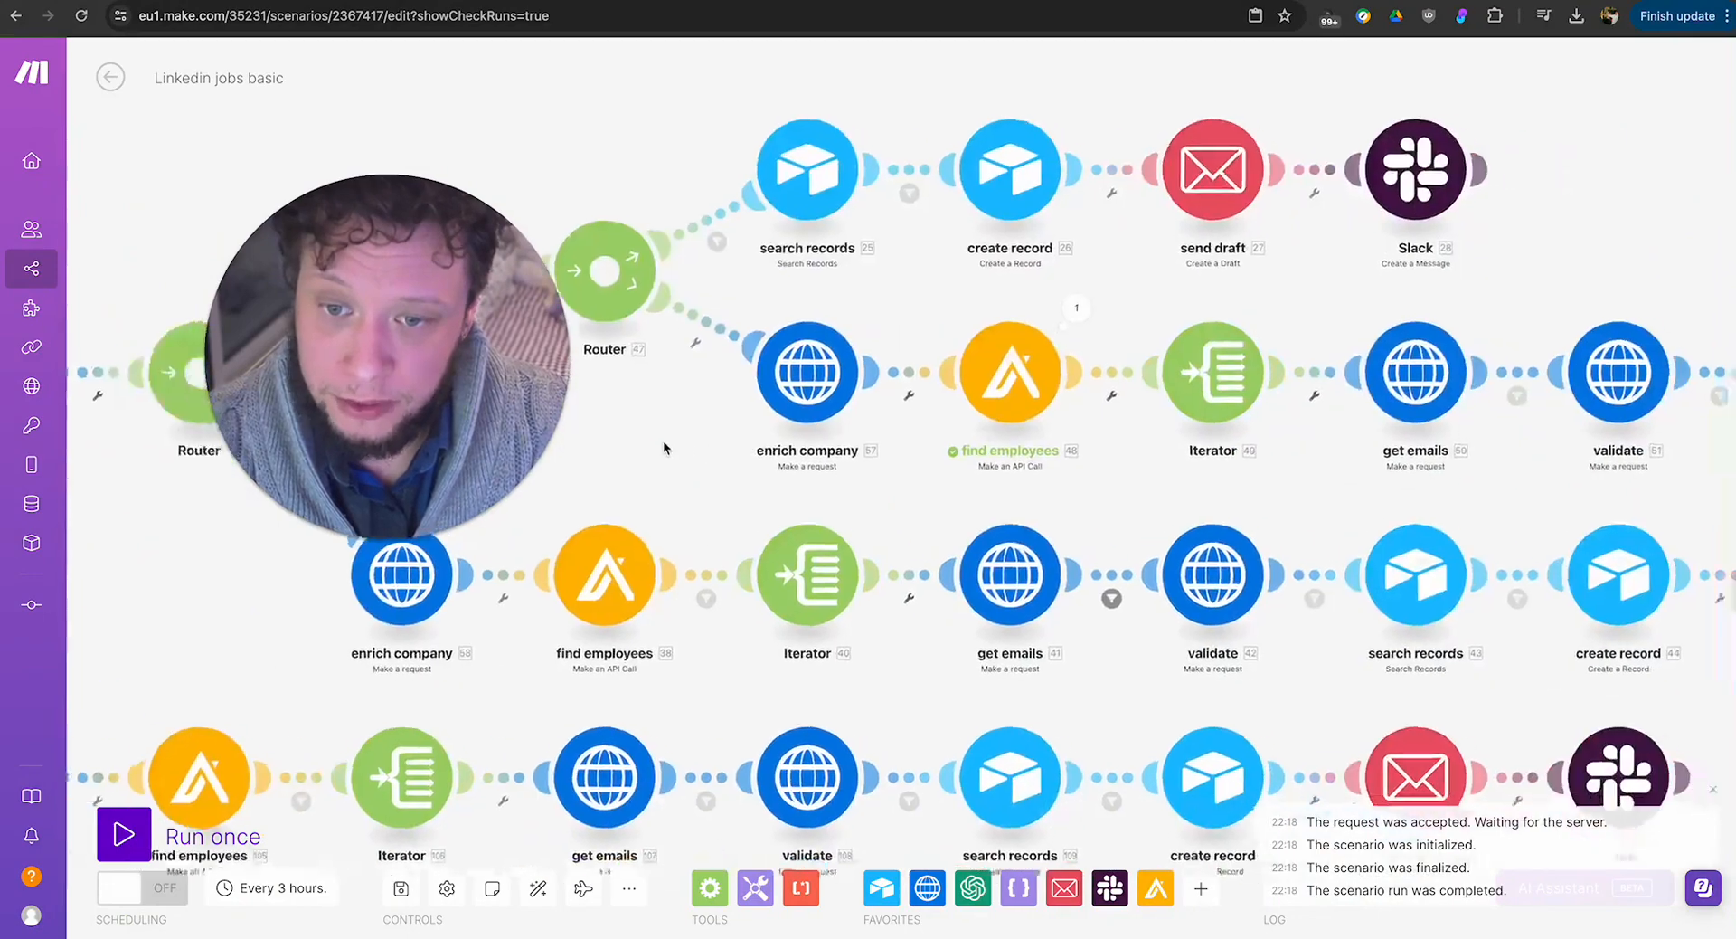
pyautogui.moveTo(1282, 492); pyautogui.dragTo(961, 494)
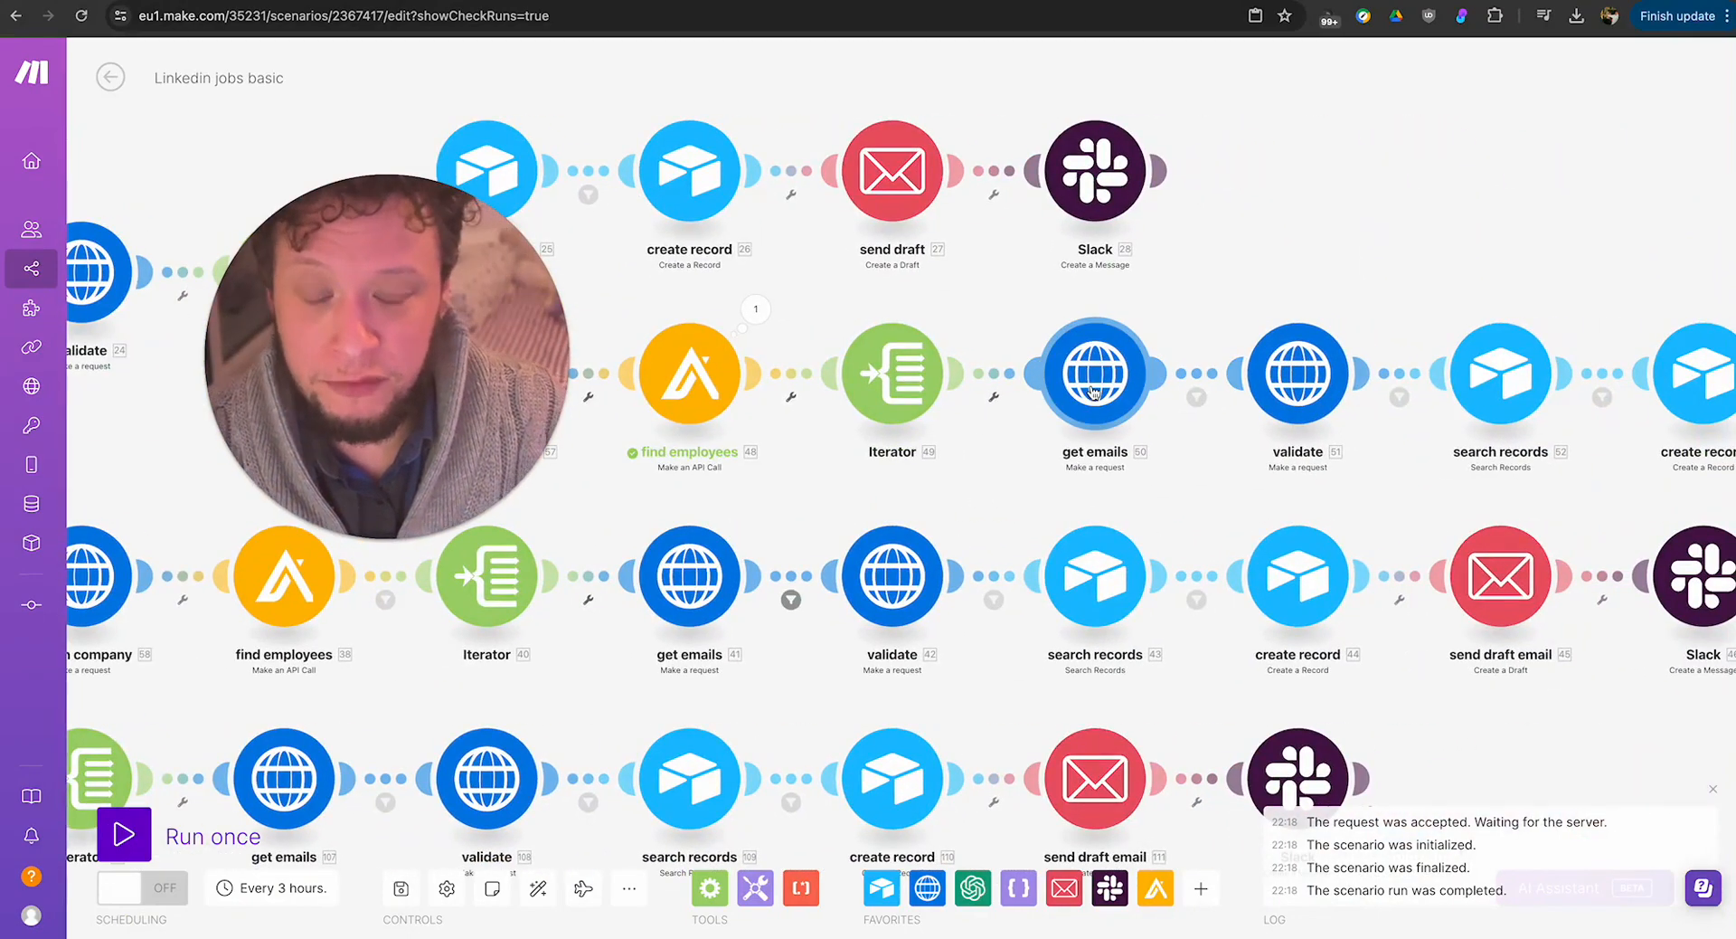
pyautogui.click(1147, 395)
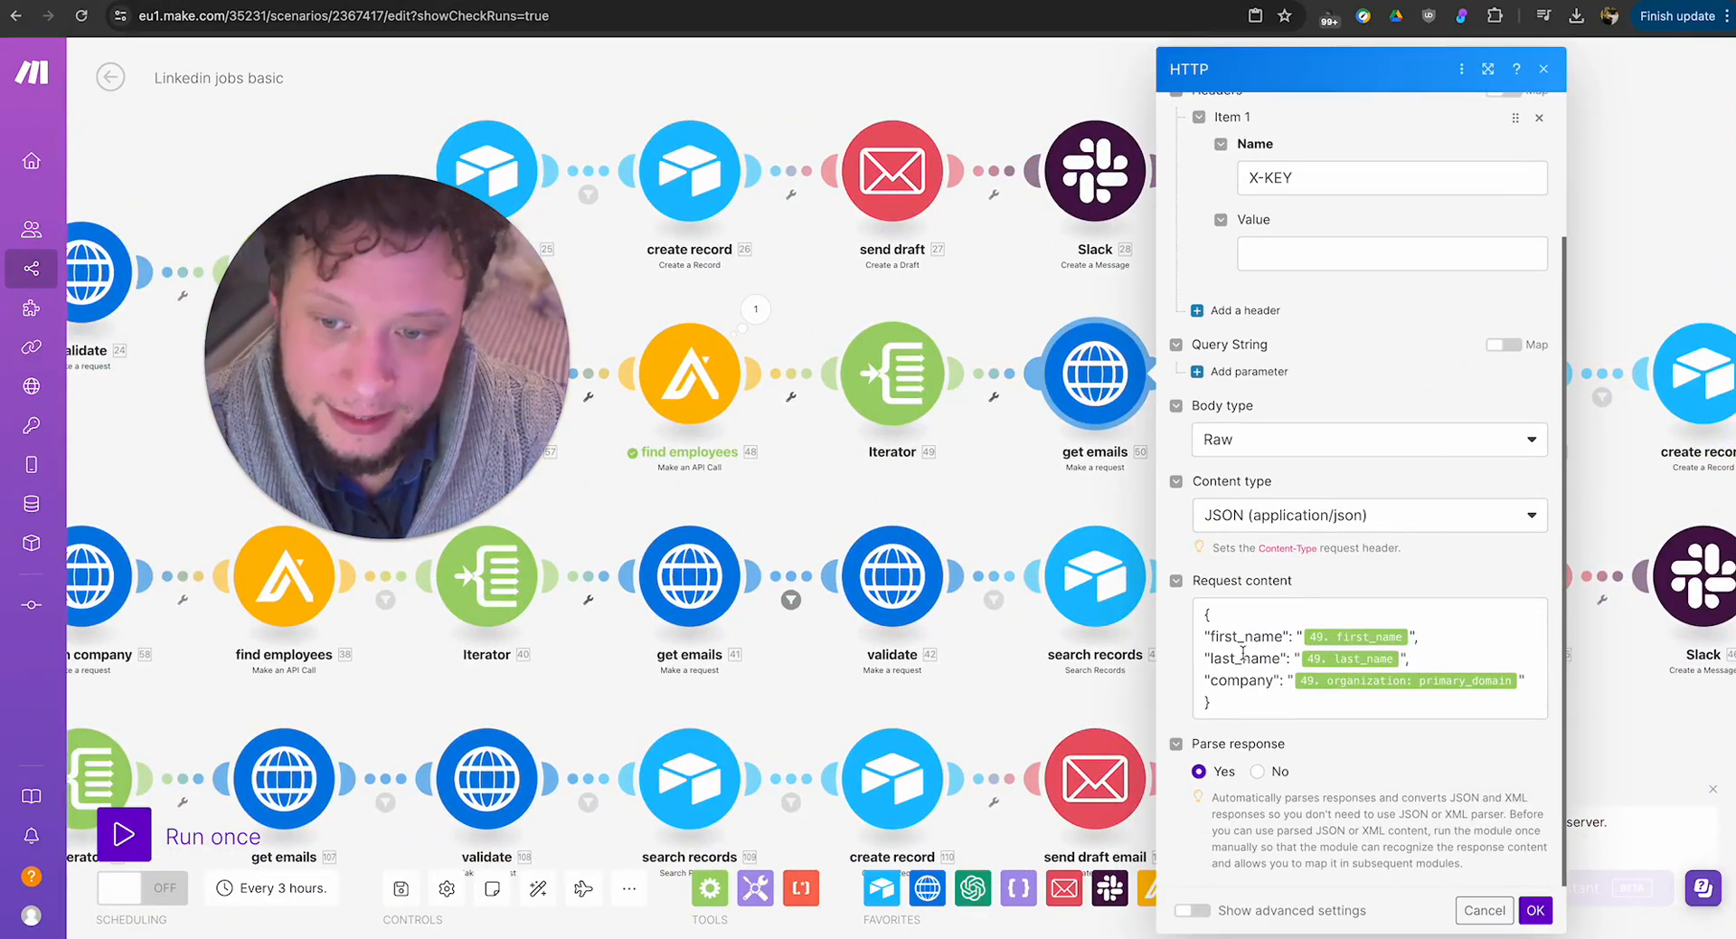
pyautogui.click(1025, 503)
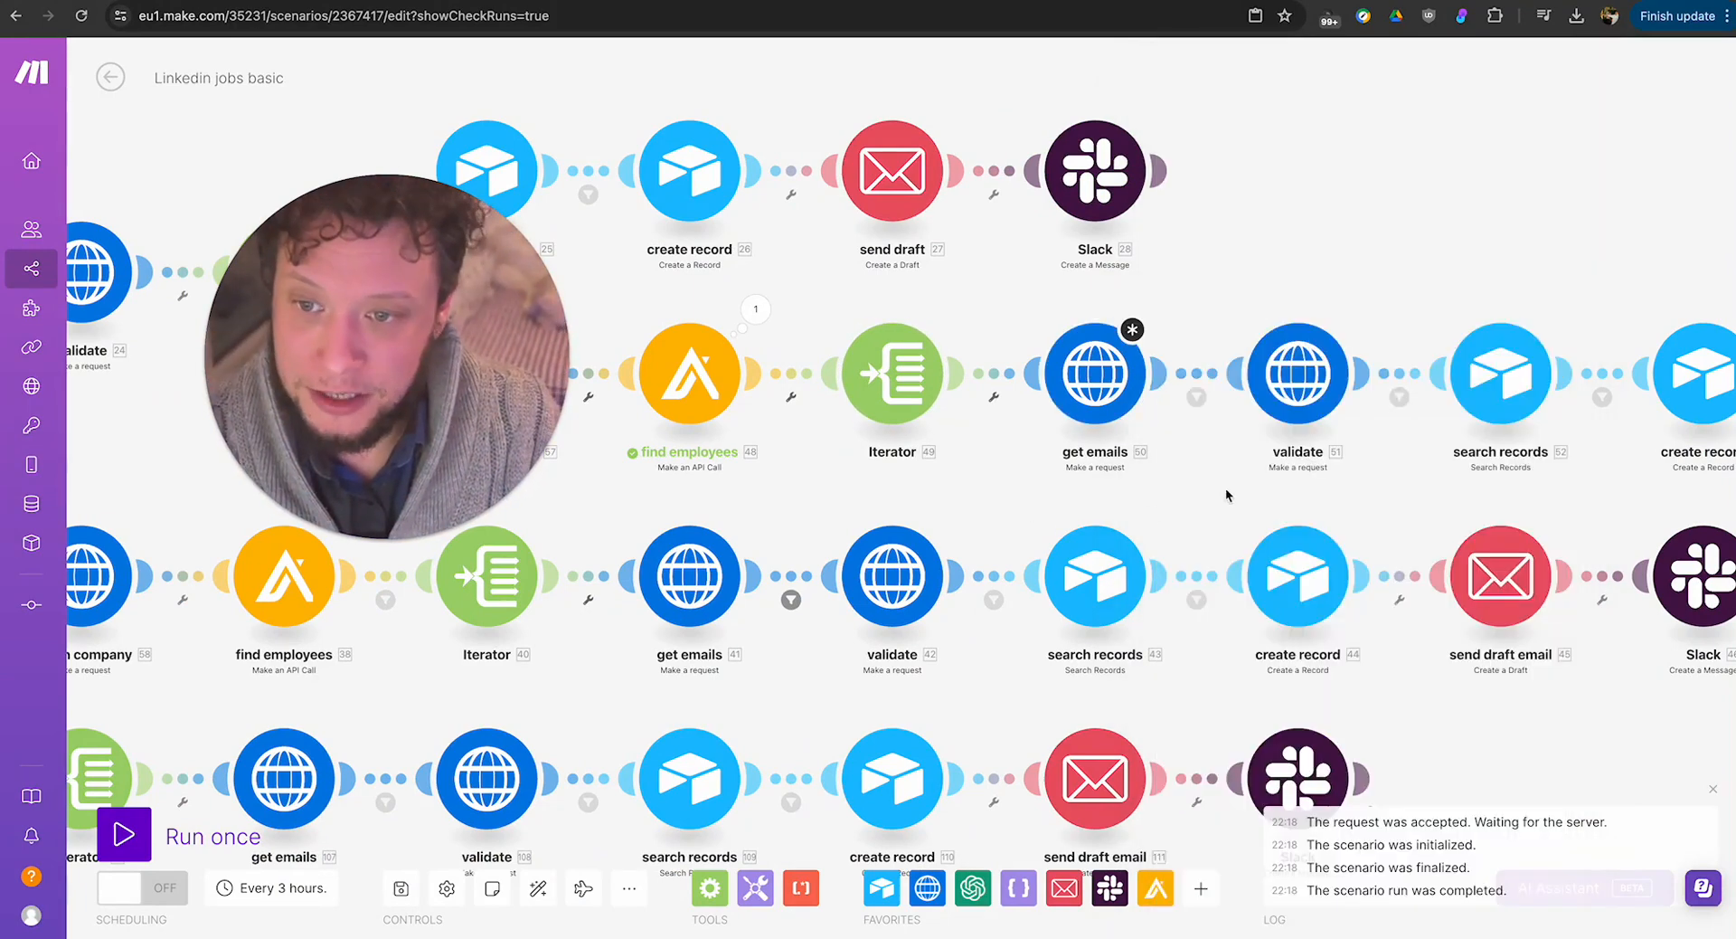
# Review the filter conditions before and after the validate module on the same route, closing both without changes.
pyautogui.click(1196, 396)
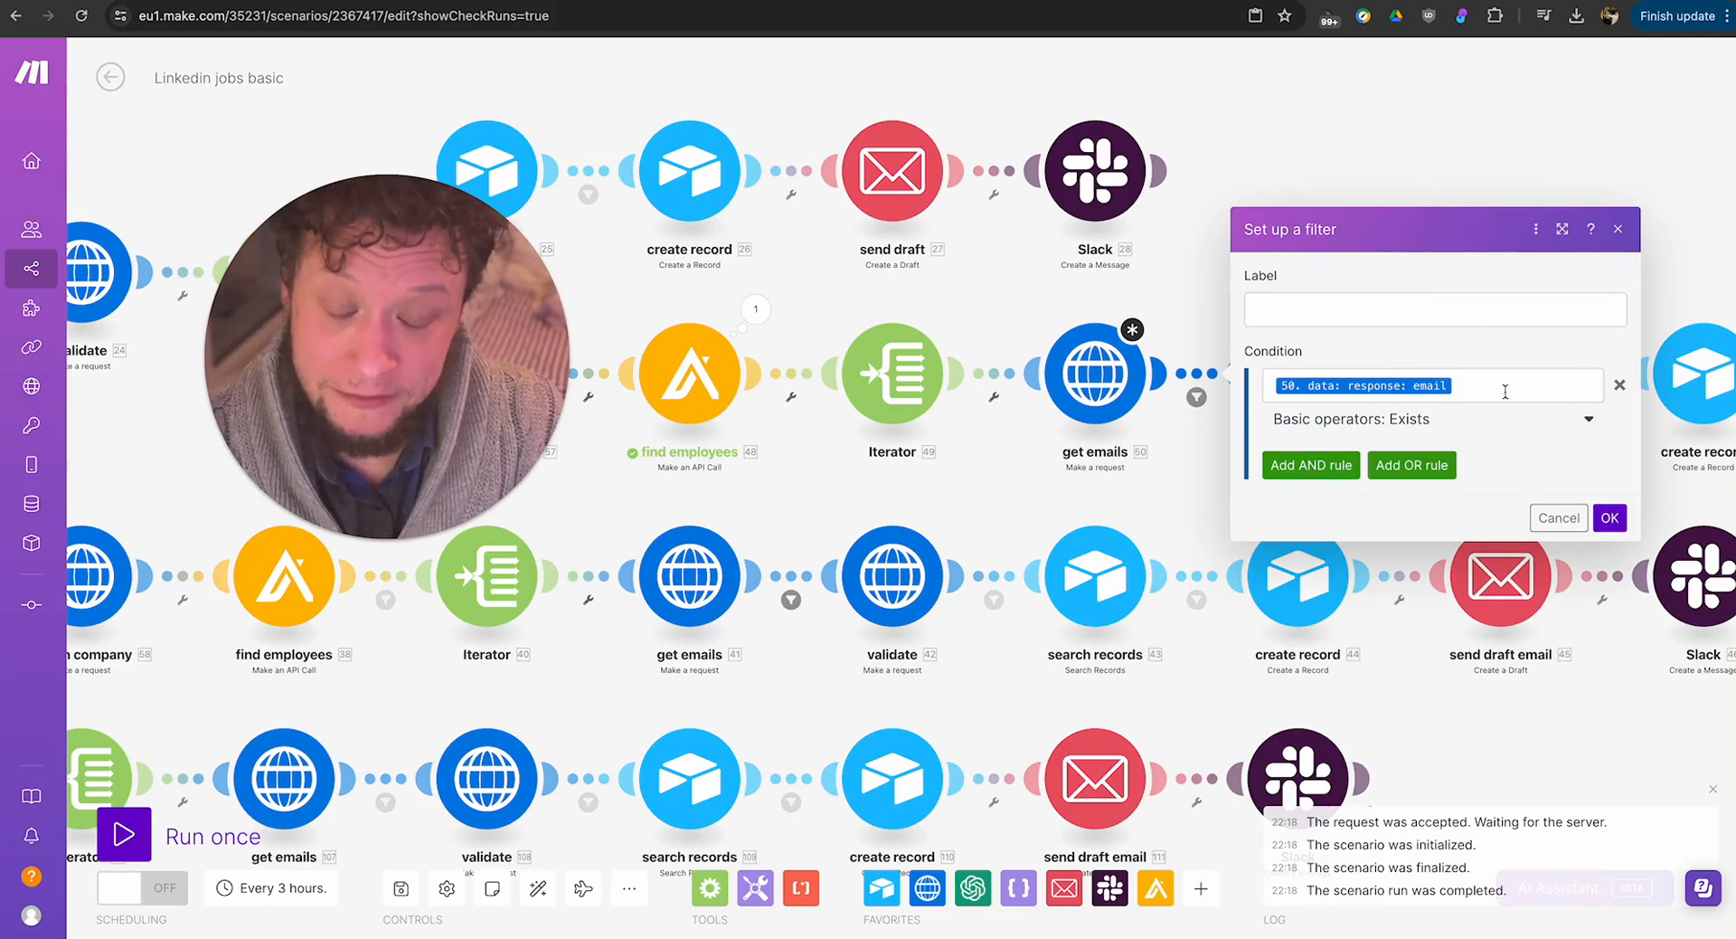
pyautogui.moveTo(1163, 505); pyautogui.dragTo(1052, 546)
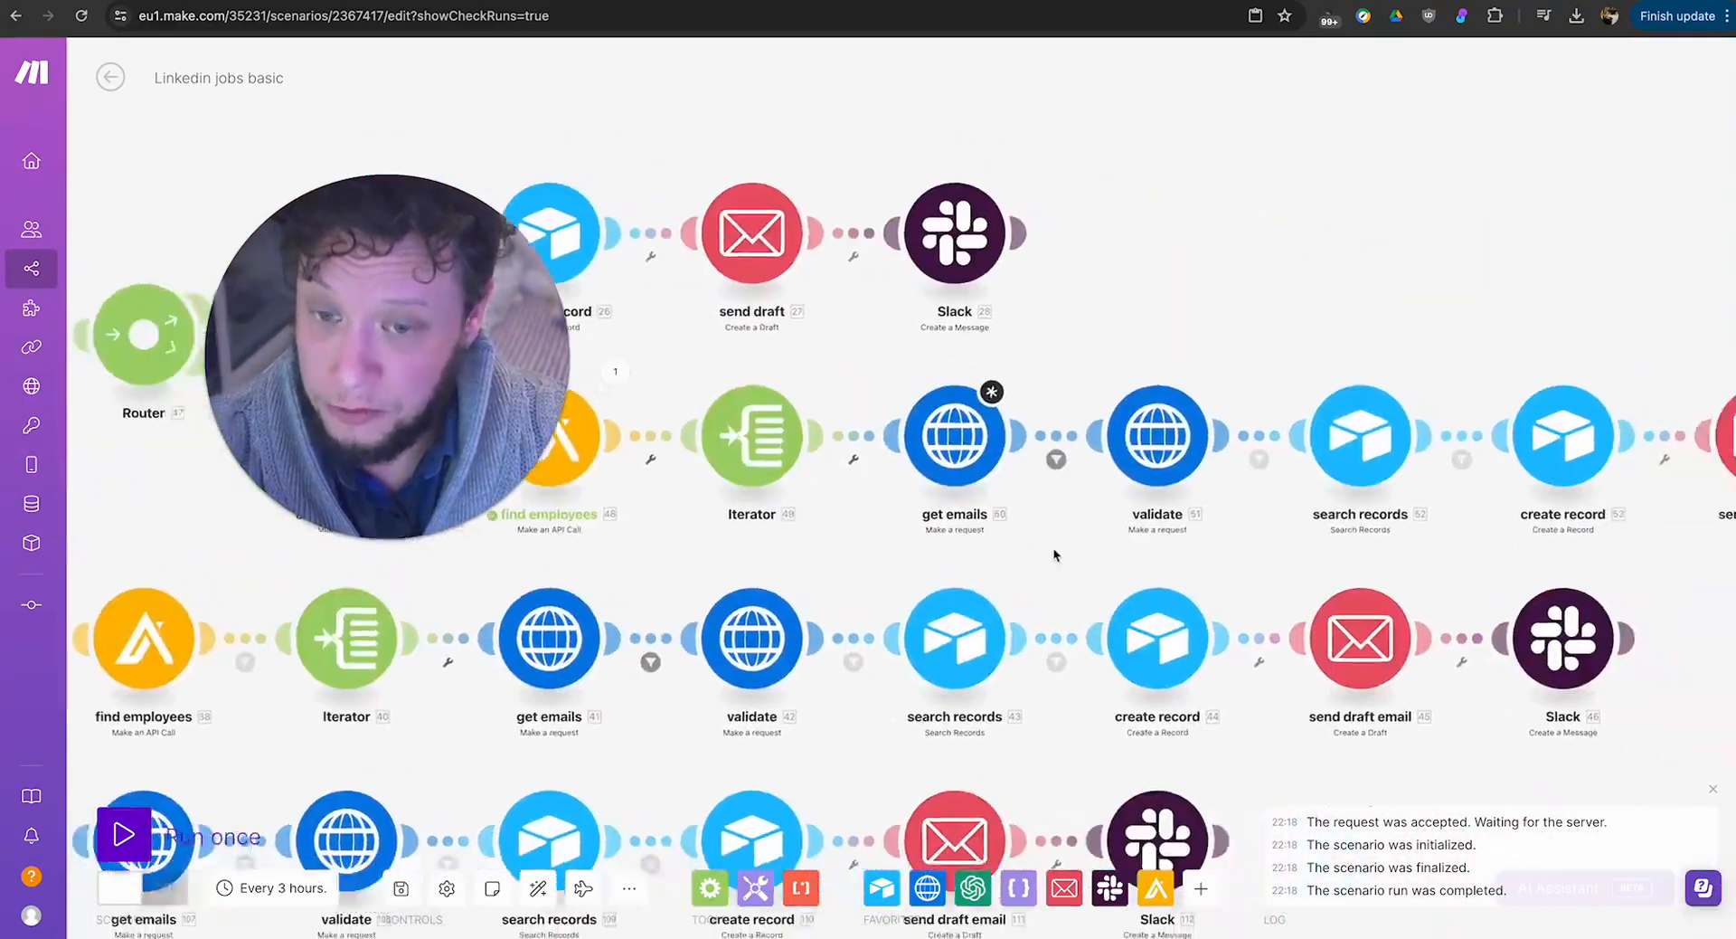
pyautogui.click(1218, 457)
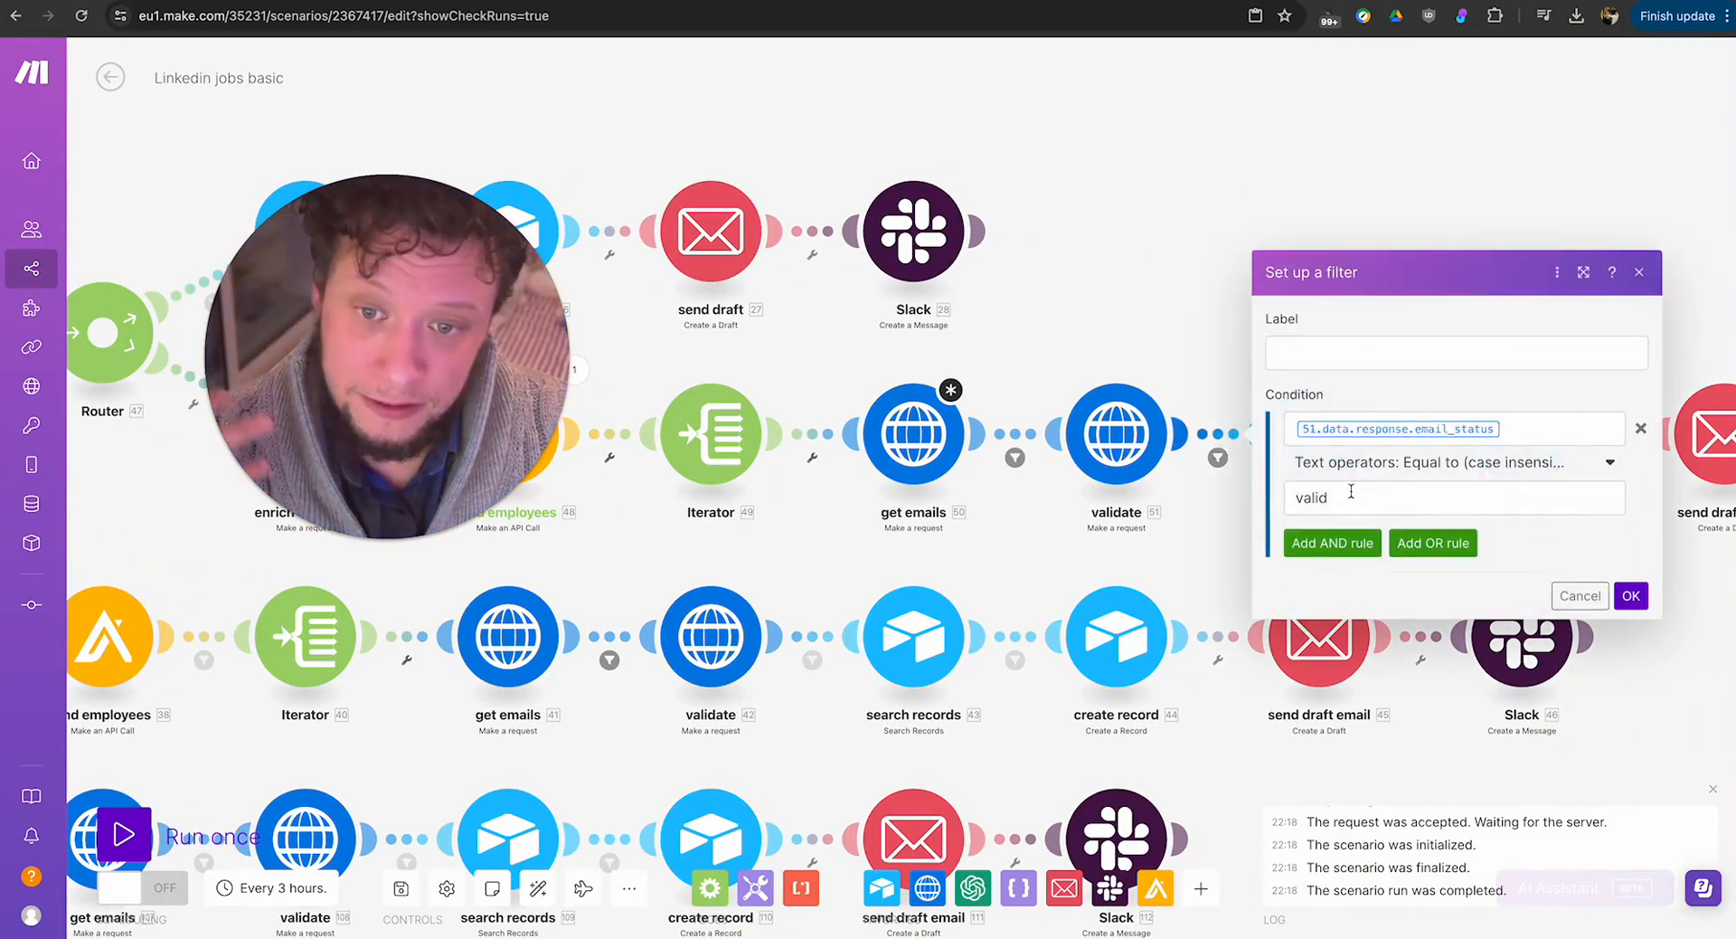
pyautogui.click(1210, 562)
pyautogui.moveTo(1242, 546); pyautogui.dragTo(1142, 549)
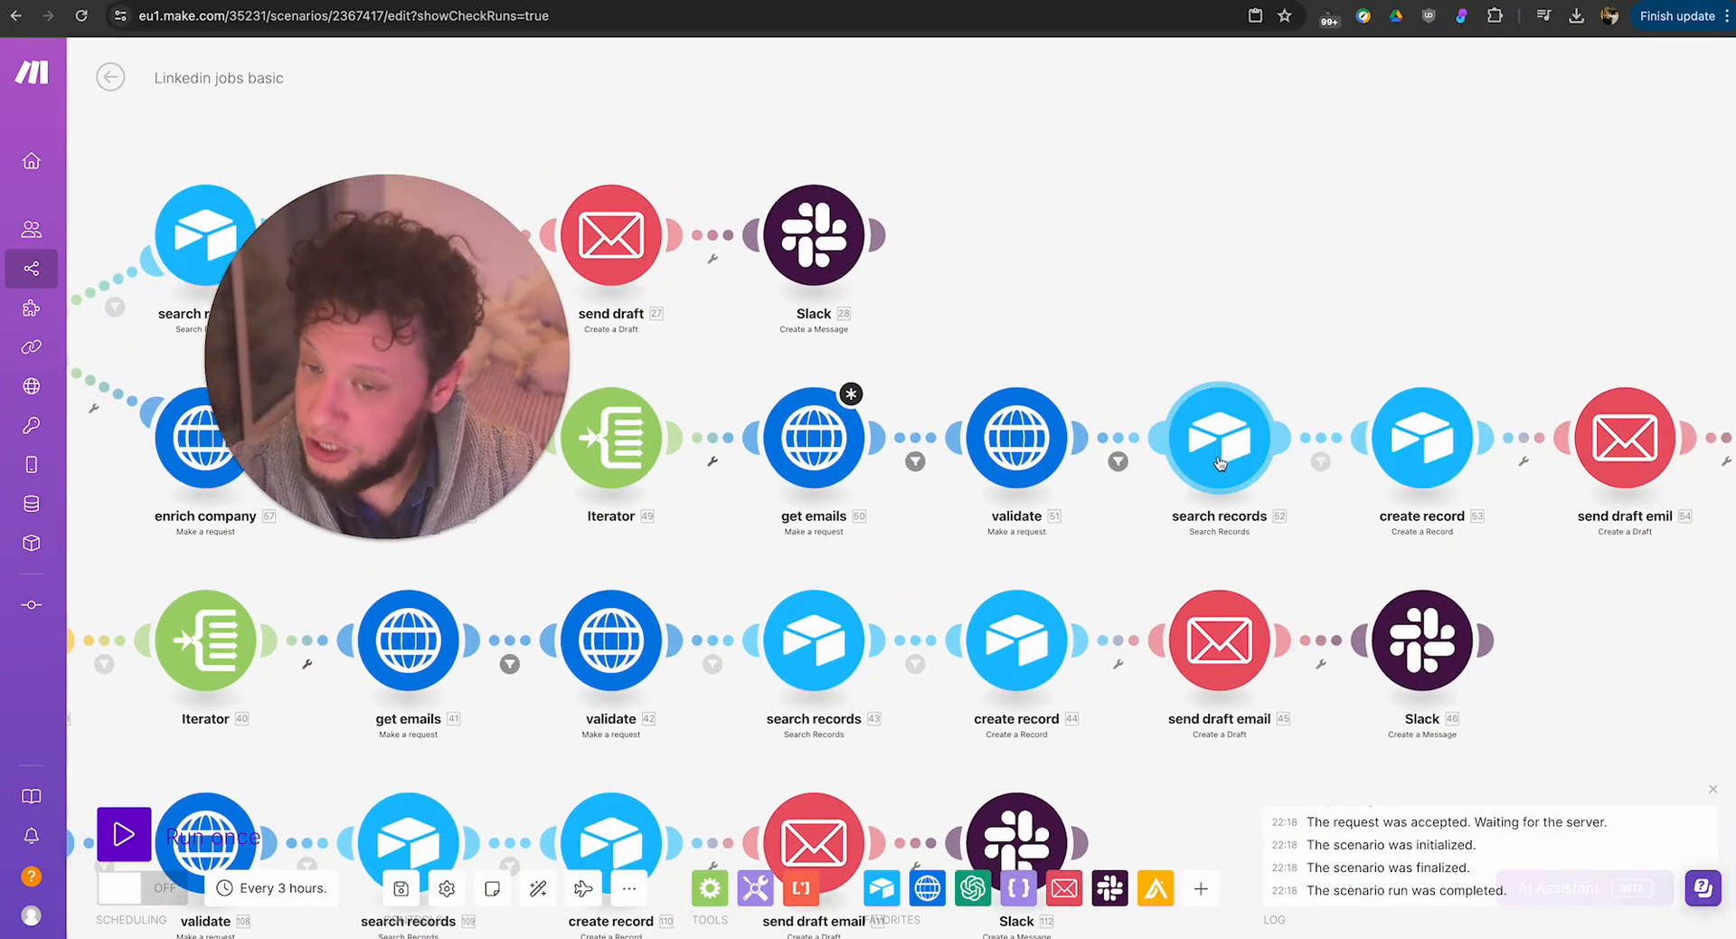
# Follow the route through search records, create record and send draft email to Slack, then look over the whole scenario.
pyautogui.moveTo(1369, 534); pyautogui.dragTo(1142, 535)
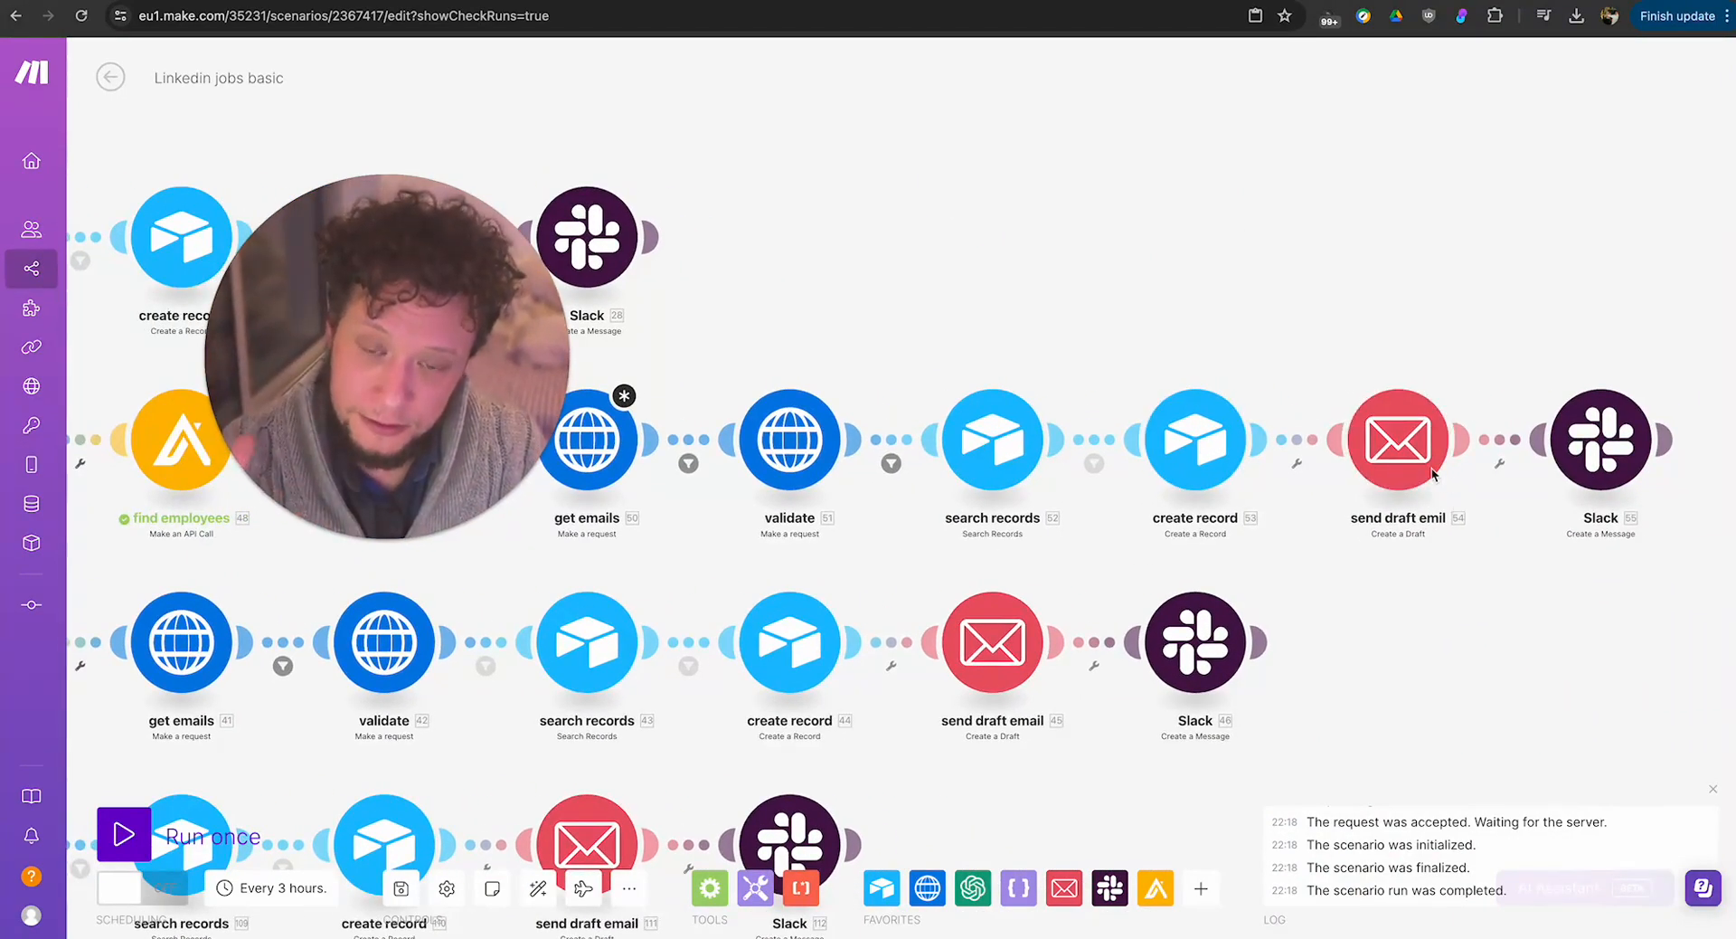
pyautogui.moveTo(1494, 606); pyautogui.dragTo(1696, 552)
pyautogui.moveTo(811, 512); pyautogui.dragTo(1219, 494)
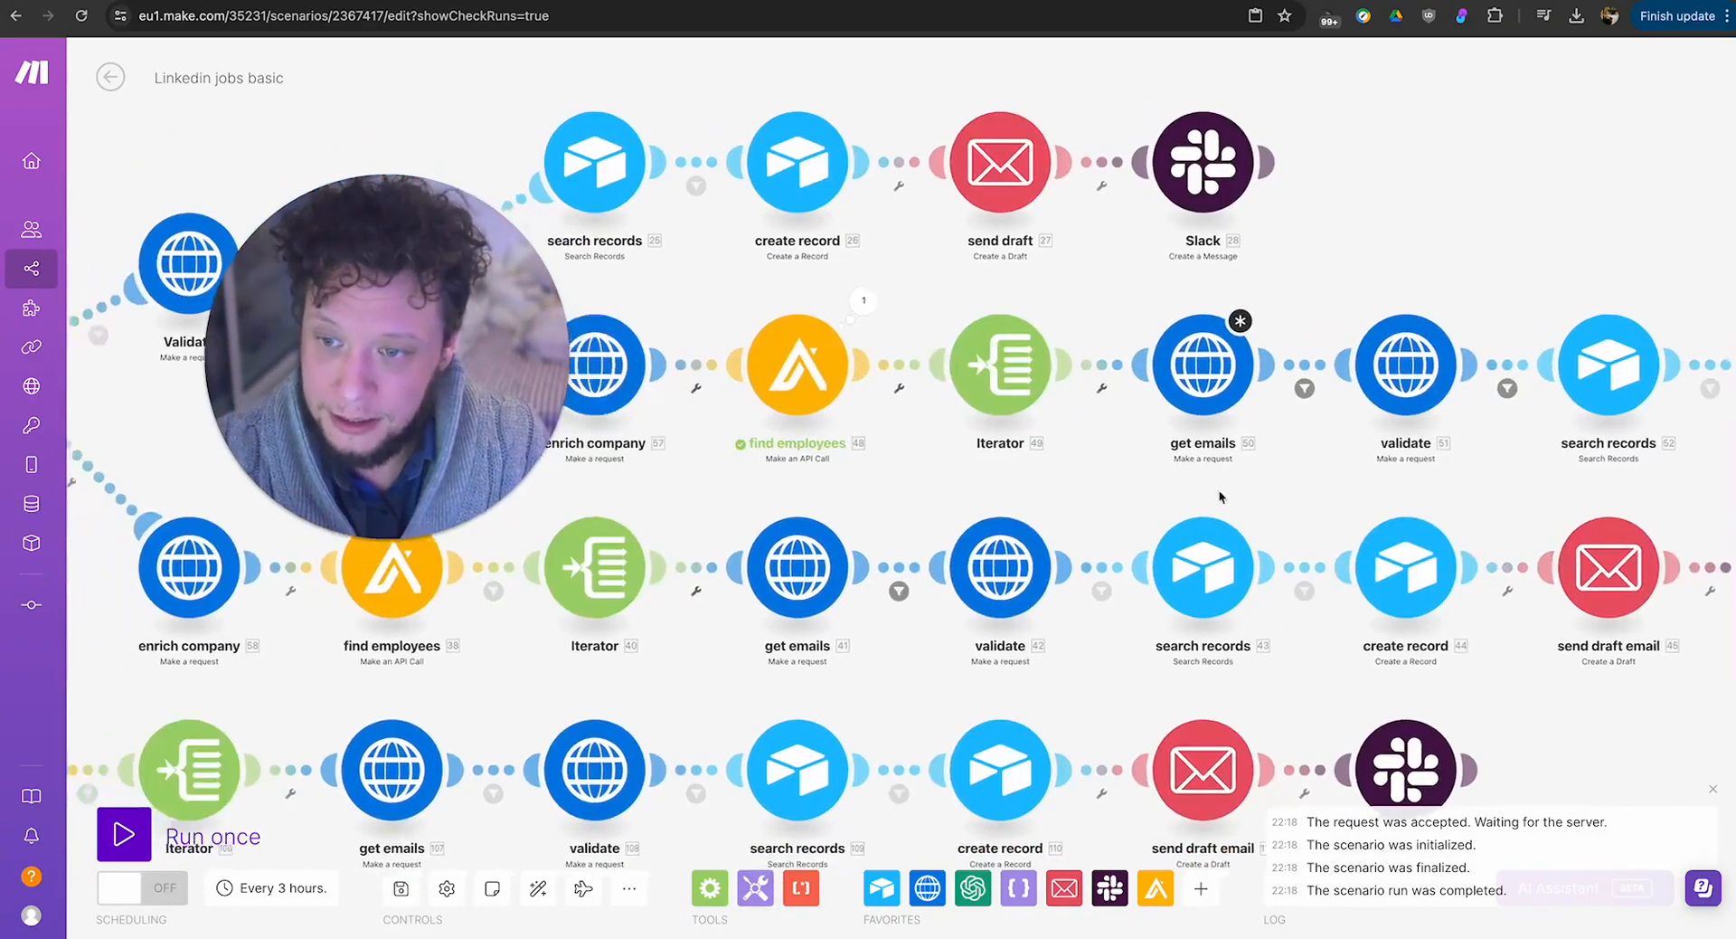
pyautogui.scroll(2, 1066, 494)
pyautogui.scroll(-5, 1065, 496)
pyautogui.scroll(2, 1042, 507)
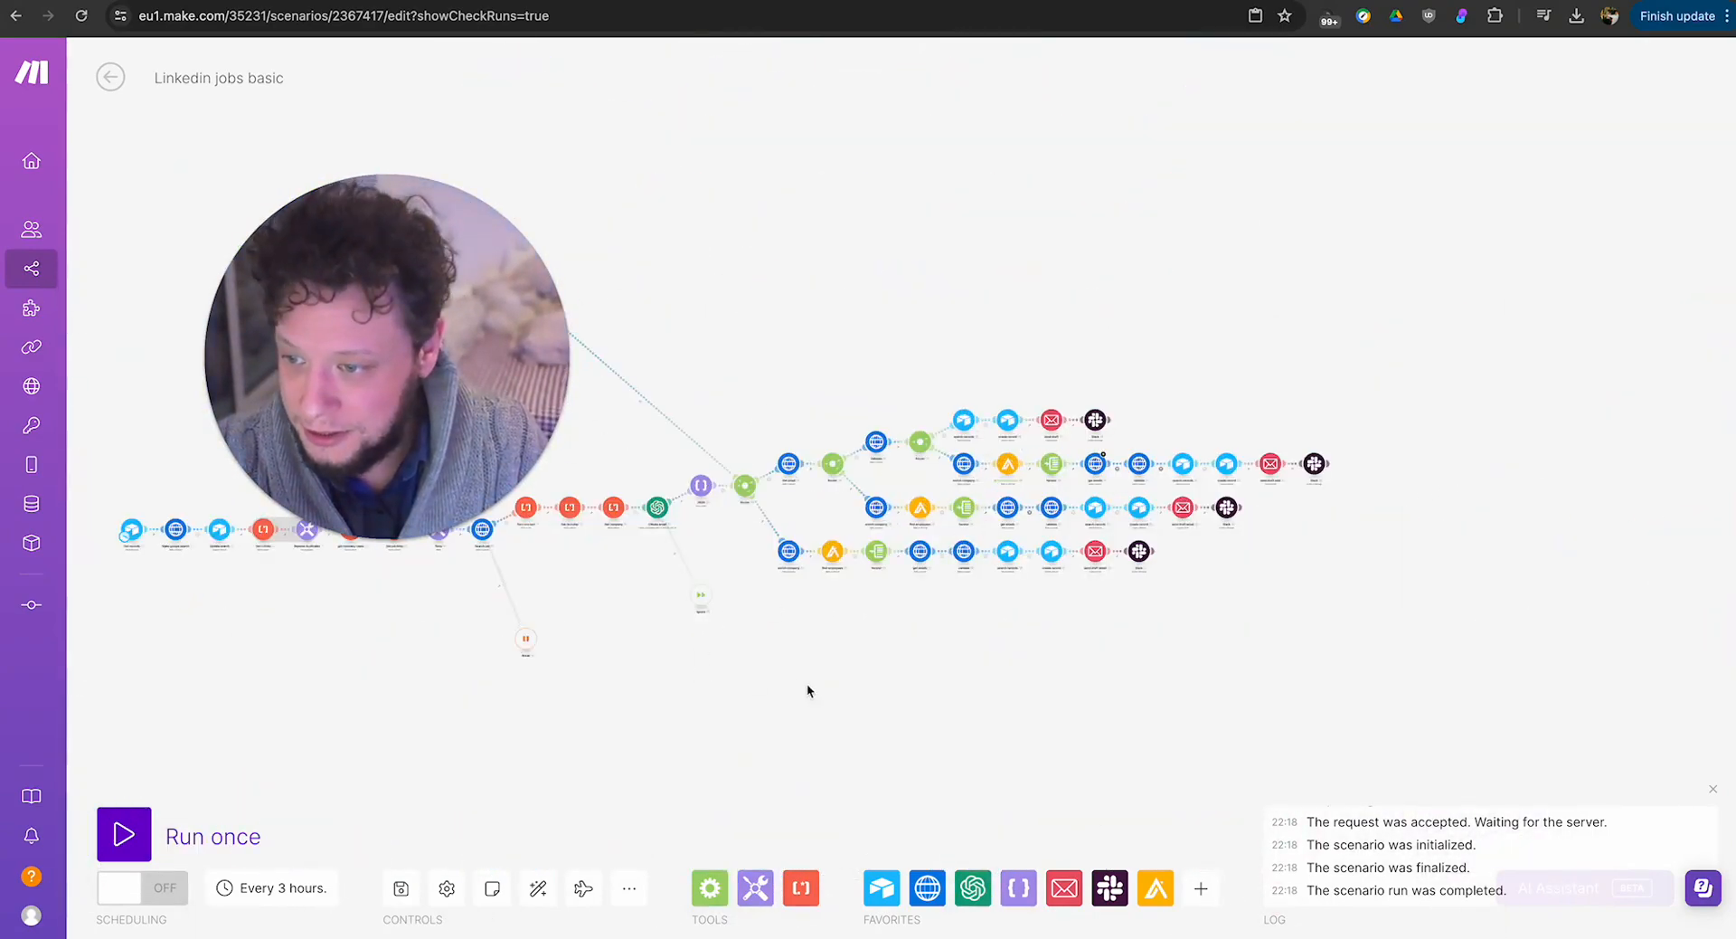
pyautogui.moveTo(808, 689); pyautogui.dragTo(1140, 756)
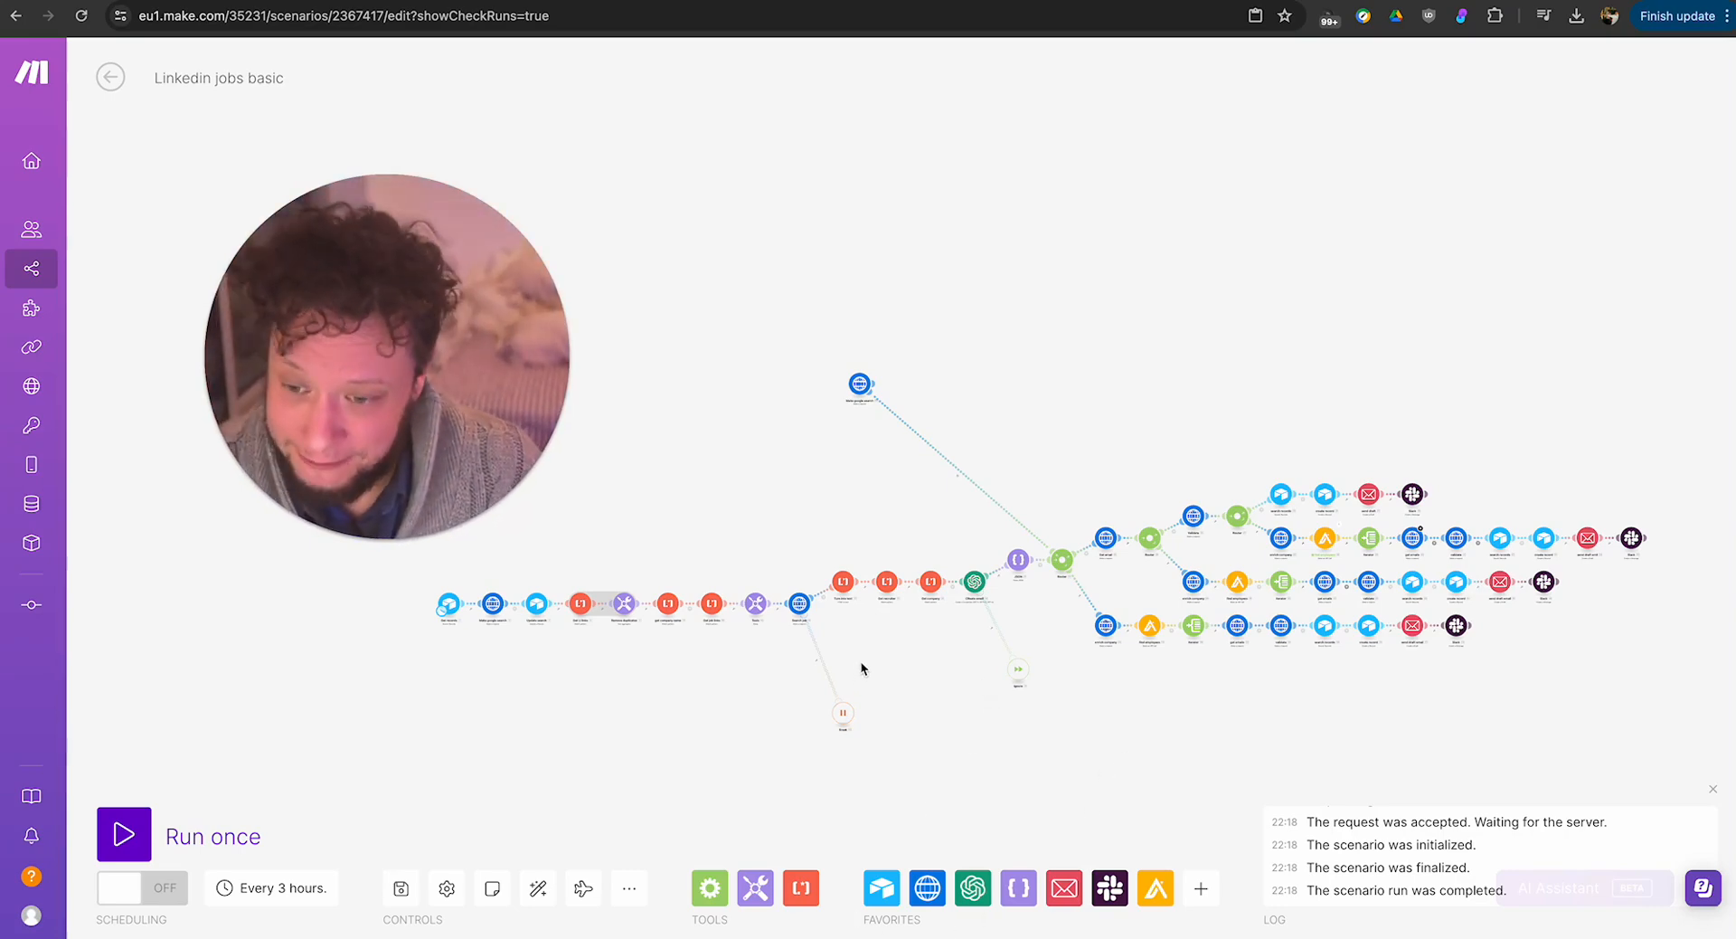
# Inspect the URL of the Make google search module, including its search field and start page mappings, then close the settings.
pyautogui.scroll(2, 860, 662)
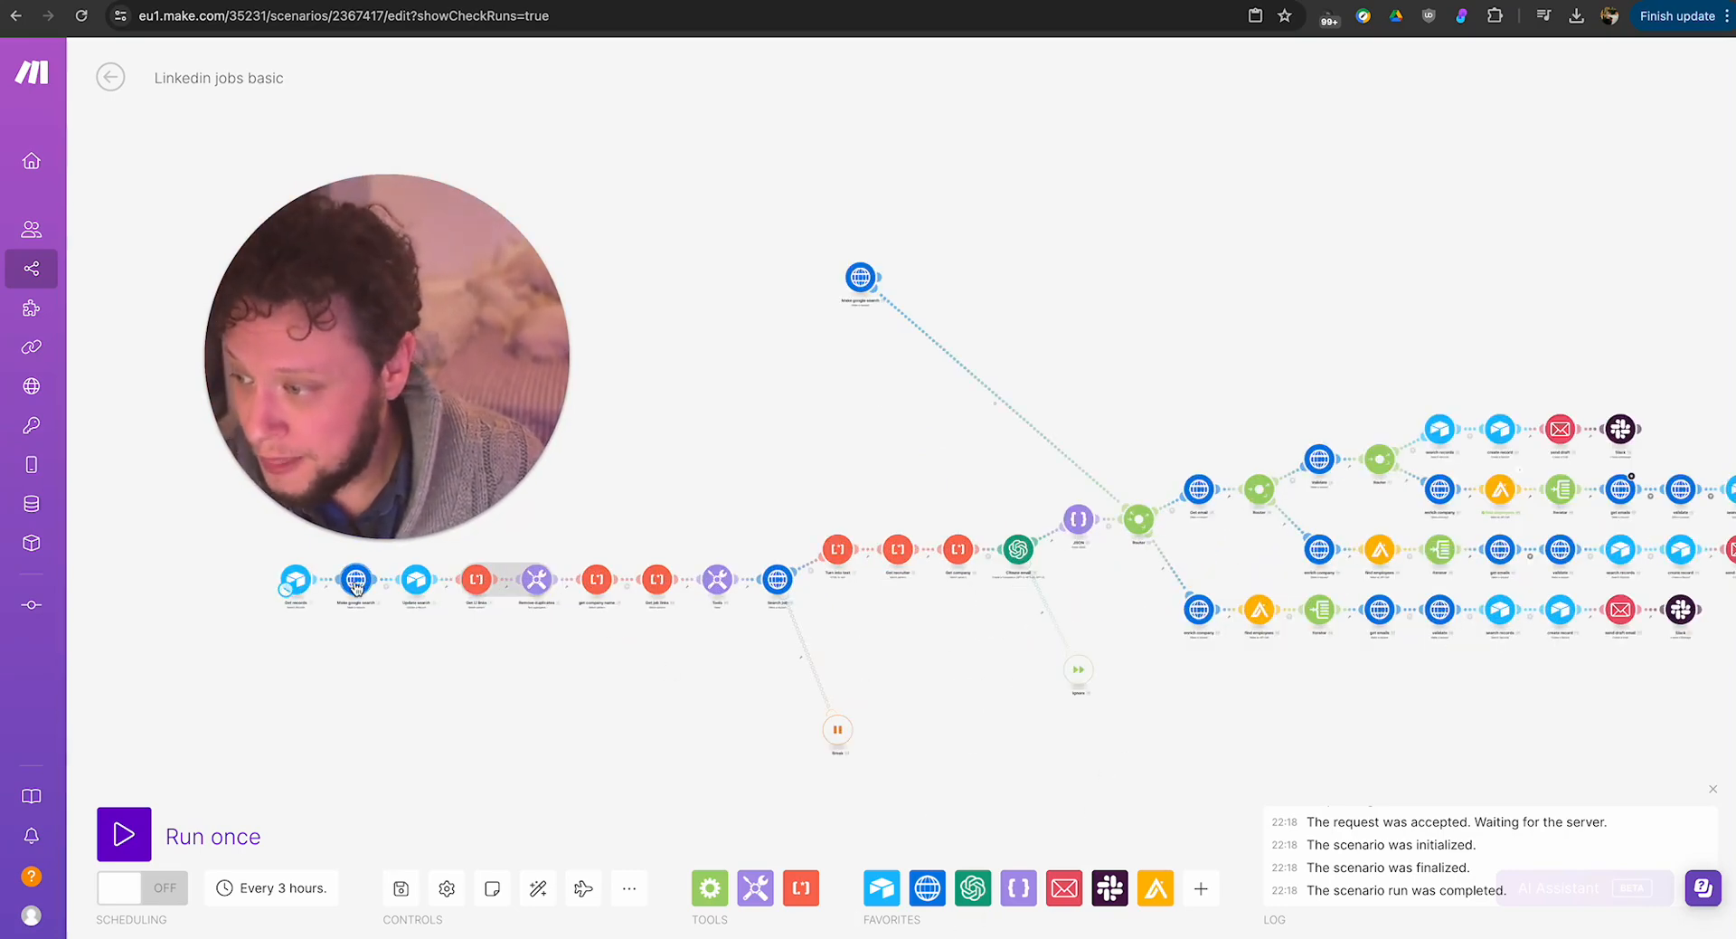
pyautogui.click(356, 583)
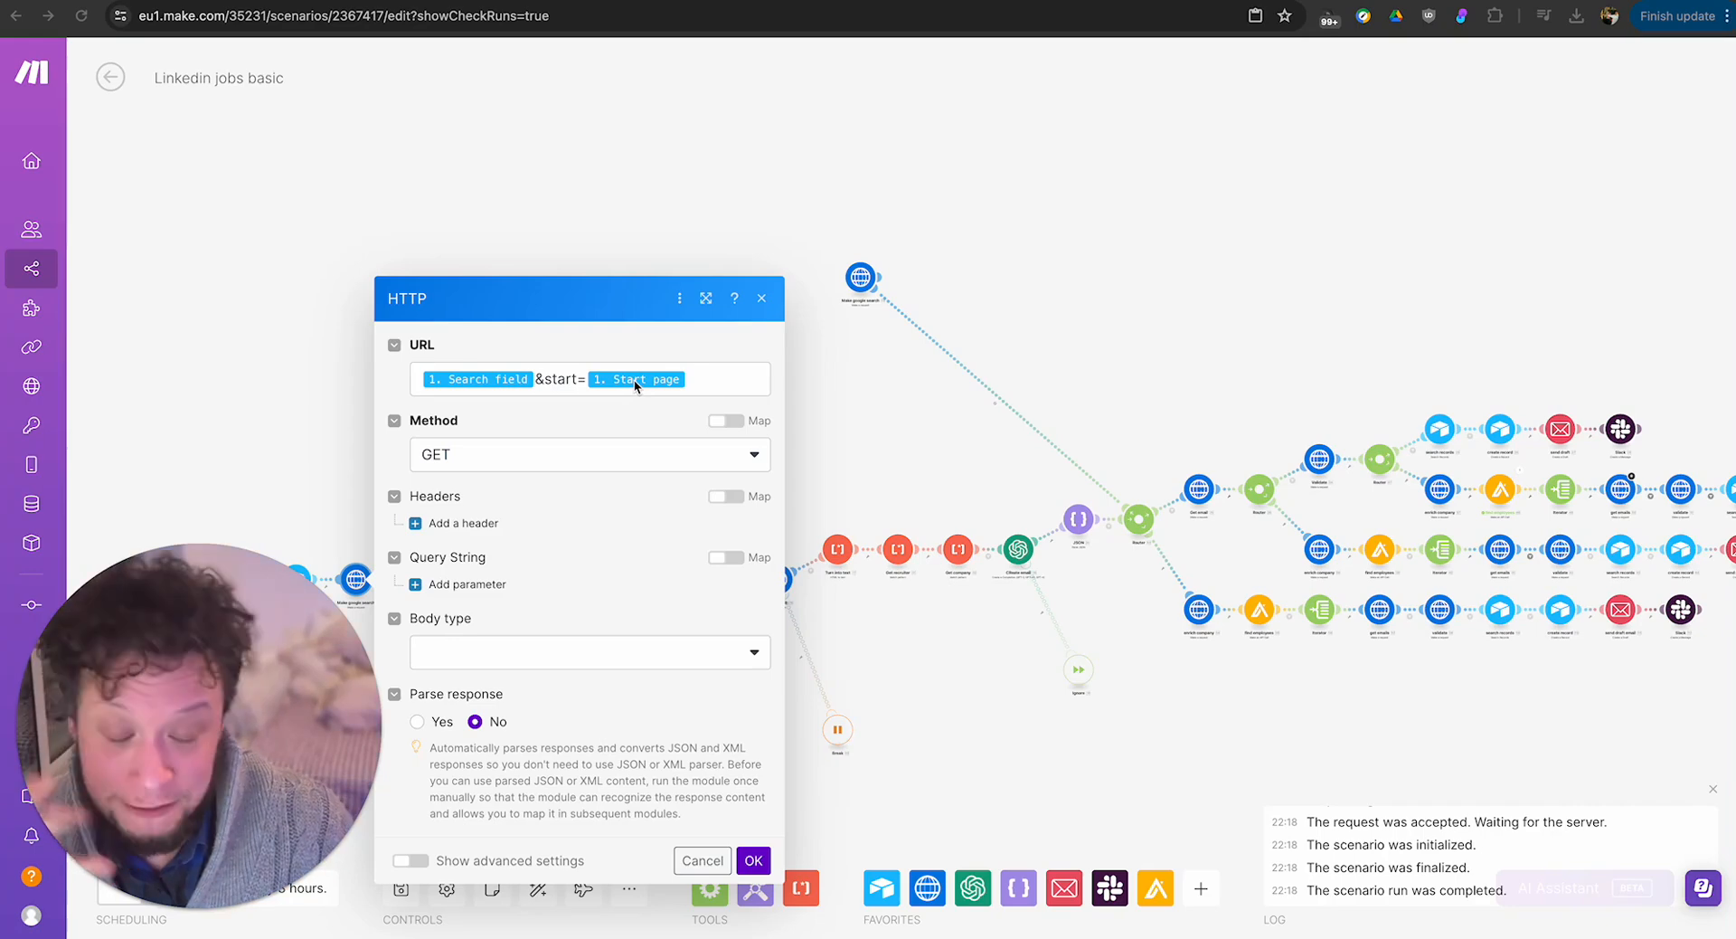
pyautogui.click(556, 383)
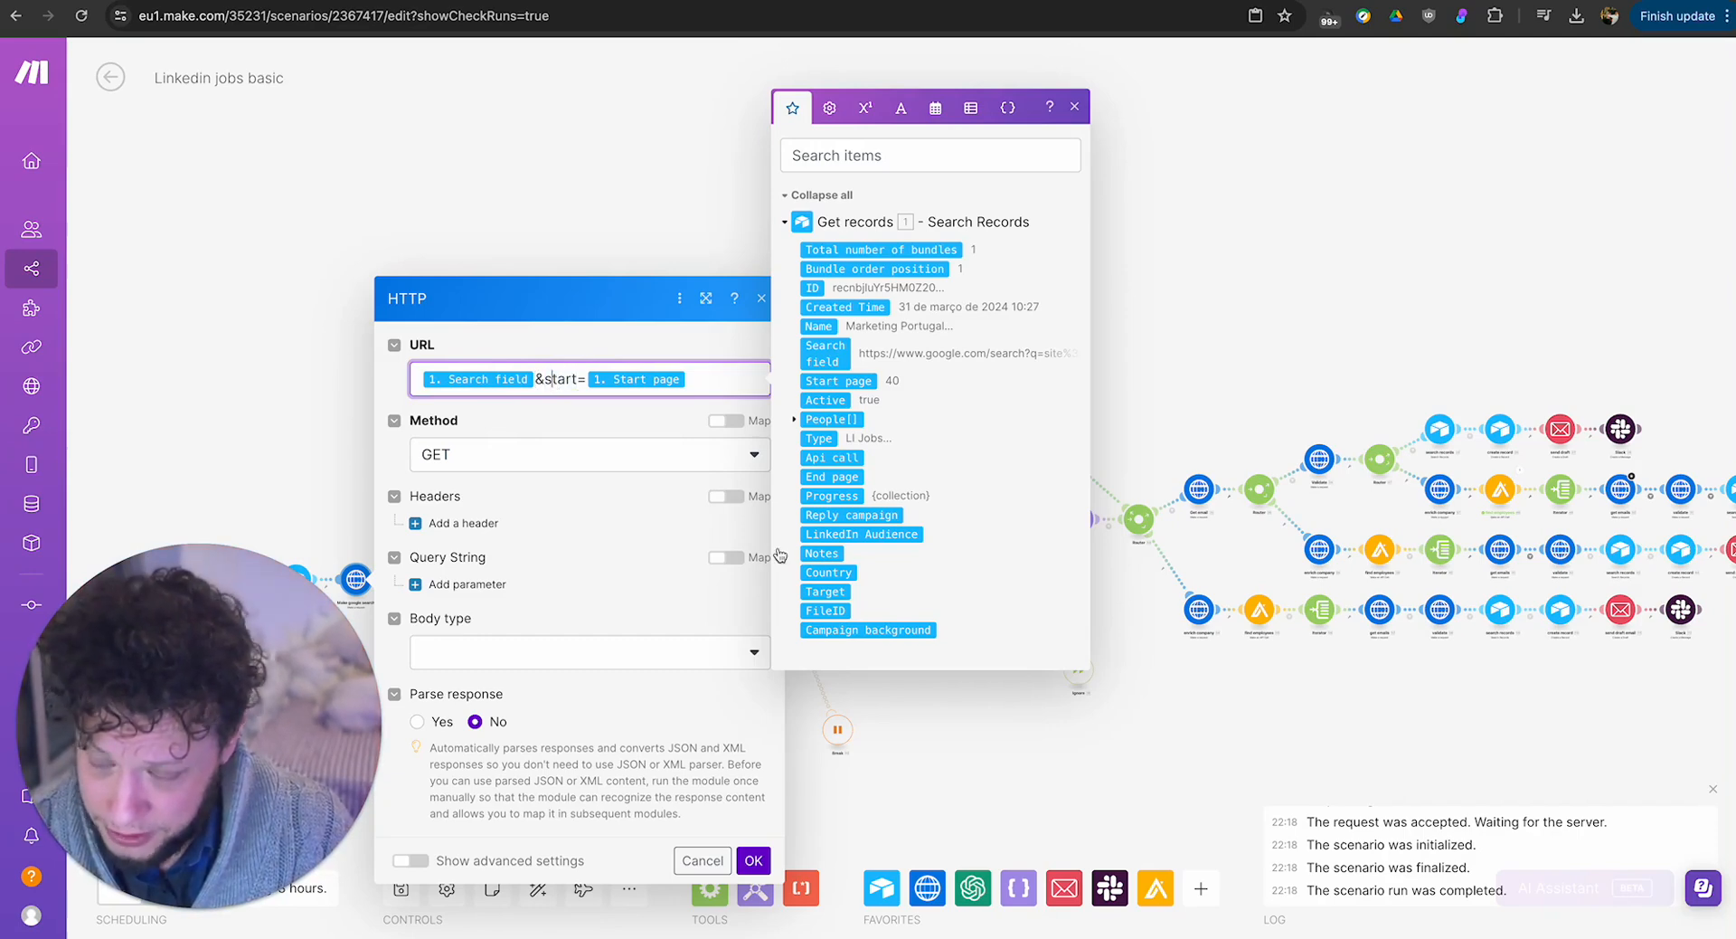
pyautogui.click(1022, 740)
# Move the Break error handler up closer to the Search job module.
pyautogui.moveTo(756, 736); pyautogui.dragTo(668, 706)
pyautogui.moveTo(803, 648); pyautogui.dragTo(683, 648)
pyautogui.scroll(3, 797, 597)
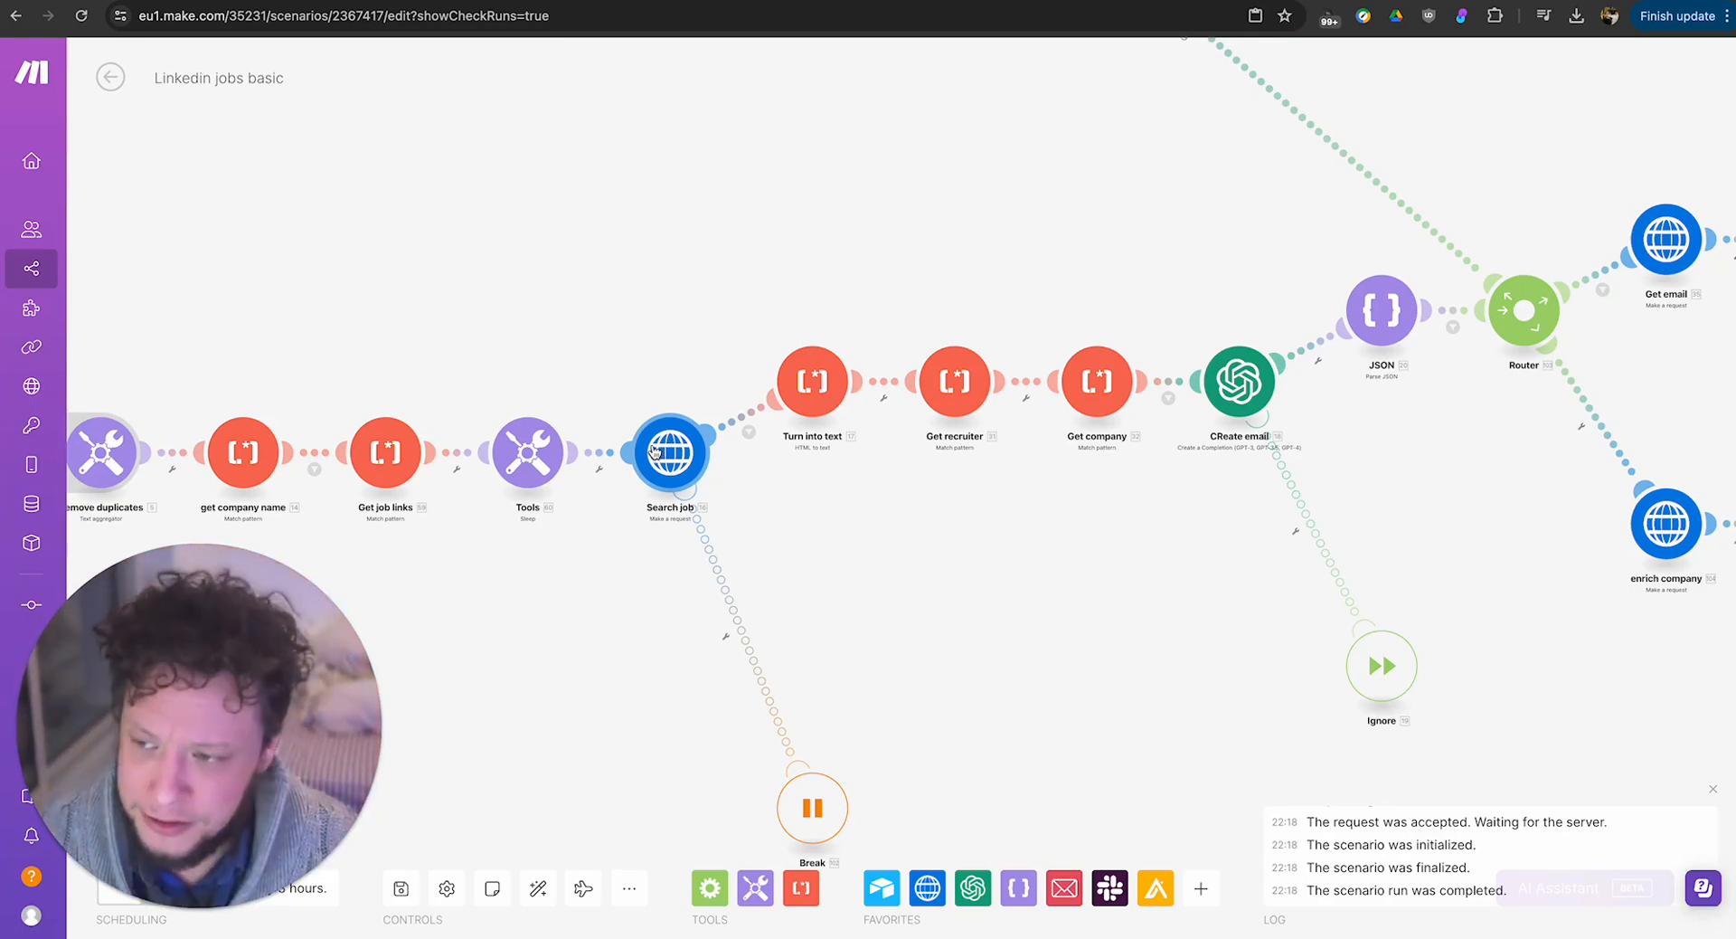
pyautogui.moveTo(813, 795); pyautogui.dragTo(766, 584)
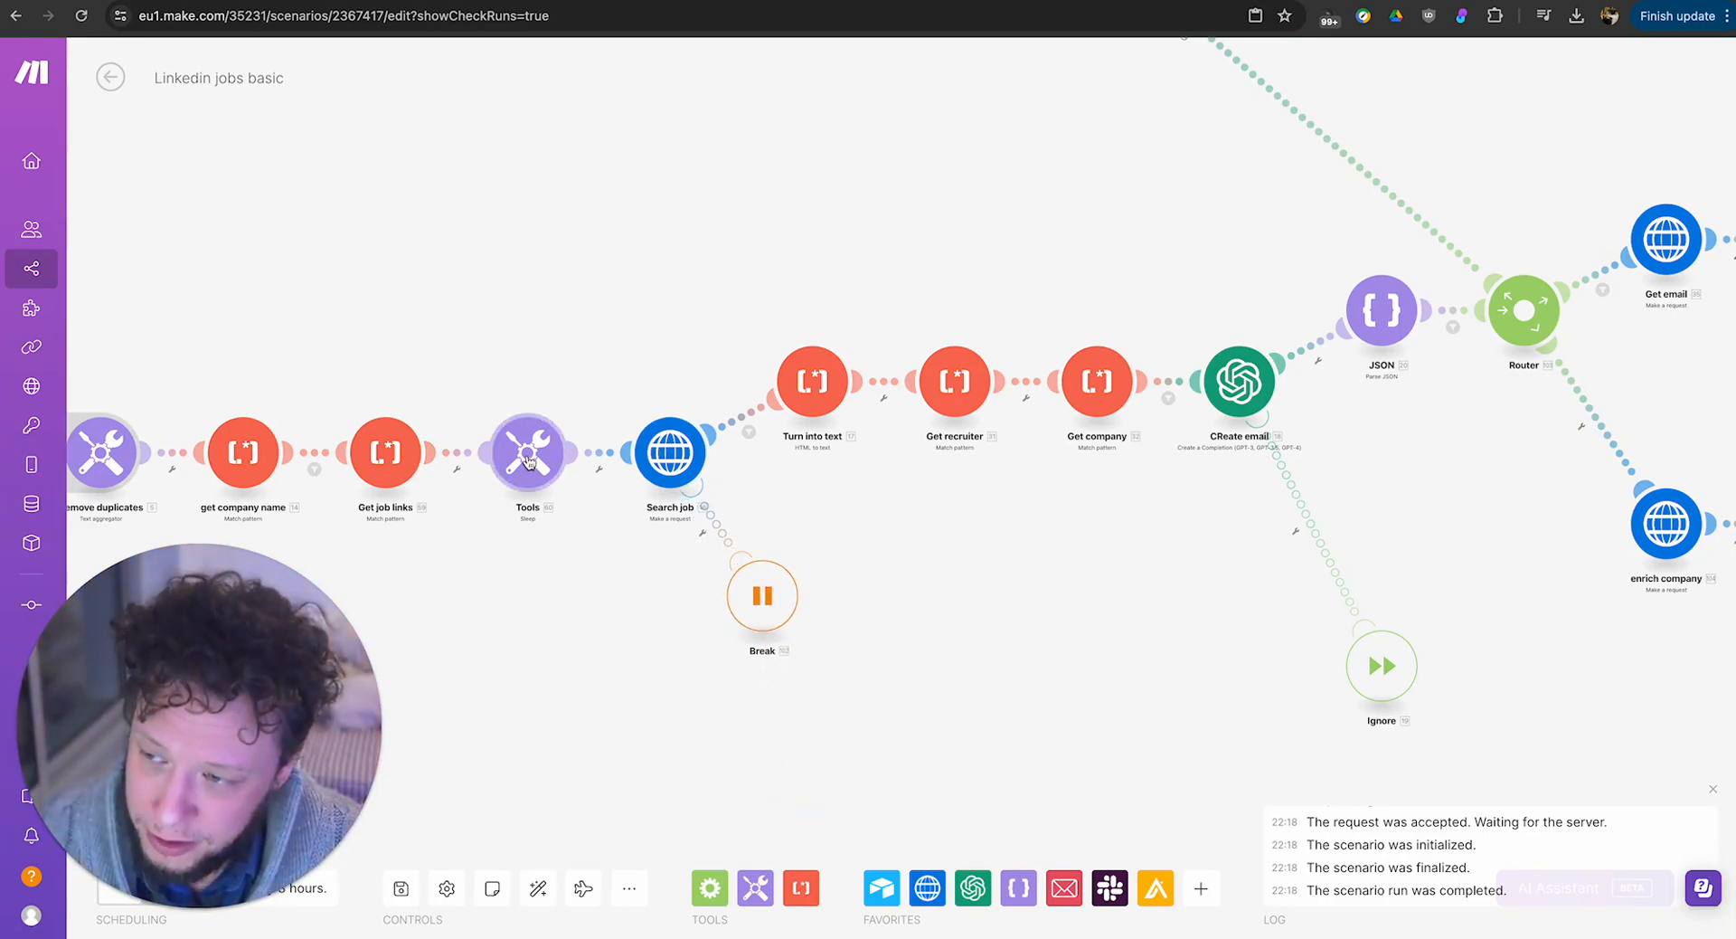
# Check the Tools sleep module and the Break handler's number of attempts and interval settings, closing them without changes.
pyautogui.click(490, 461)
pyautogui.click(503, 288)
pyautogui.click(769, 622)
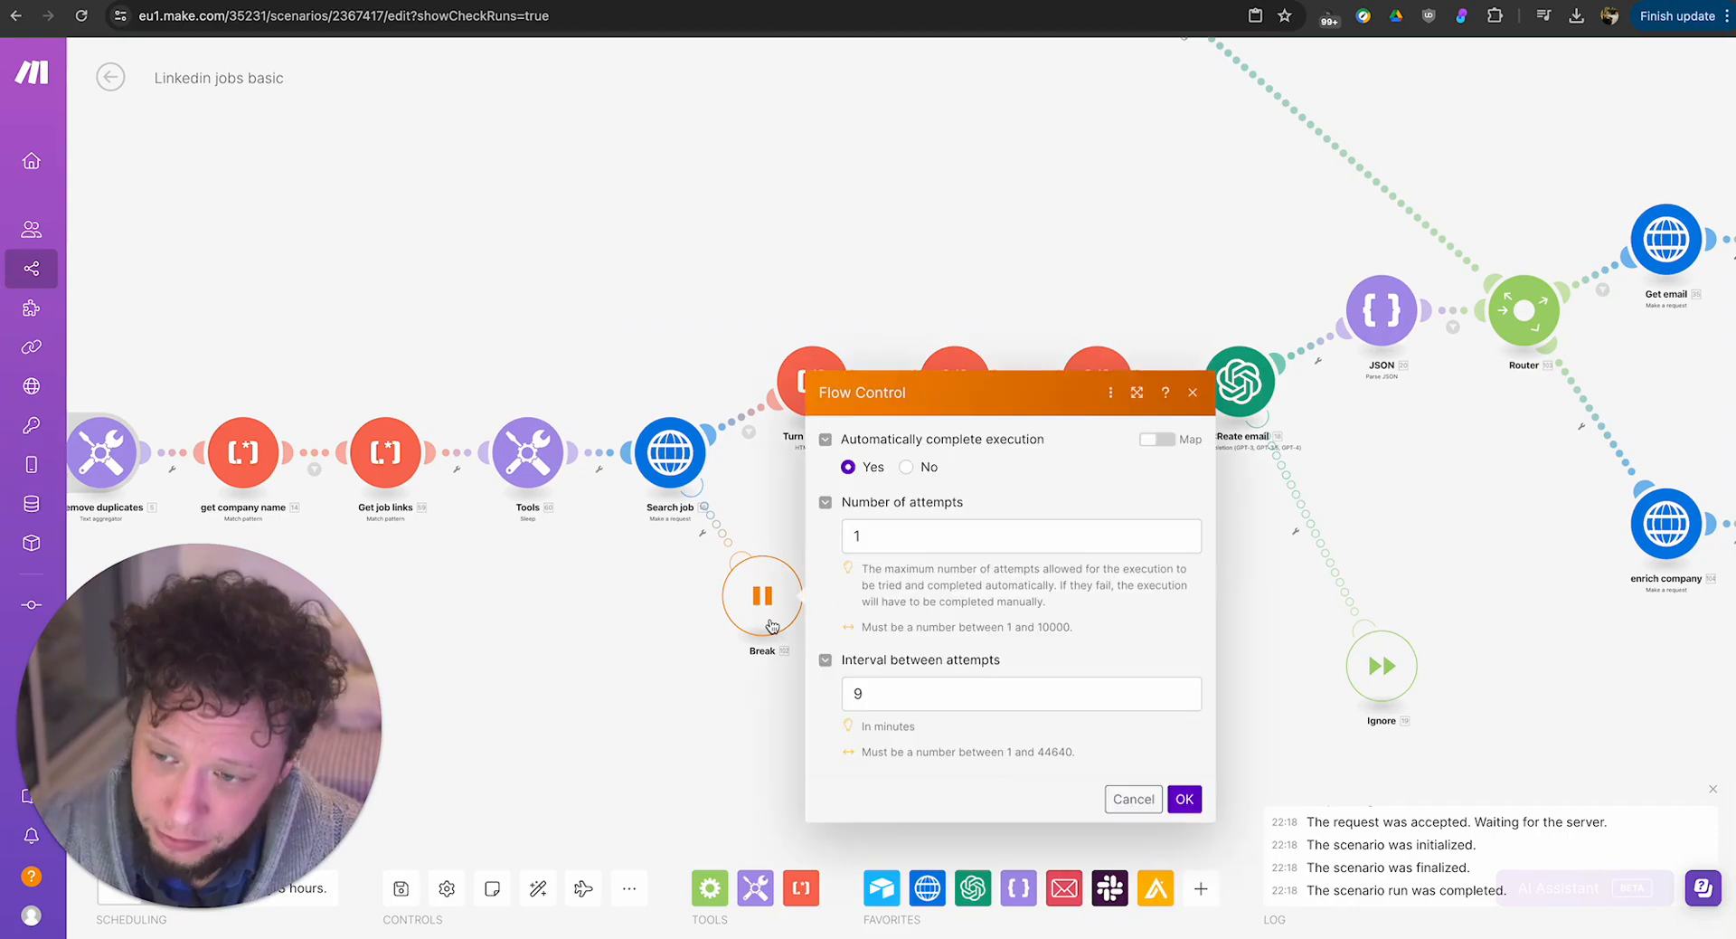
pyautogui.click(570, 593)
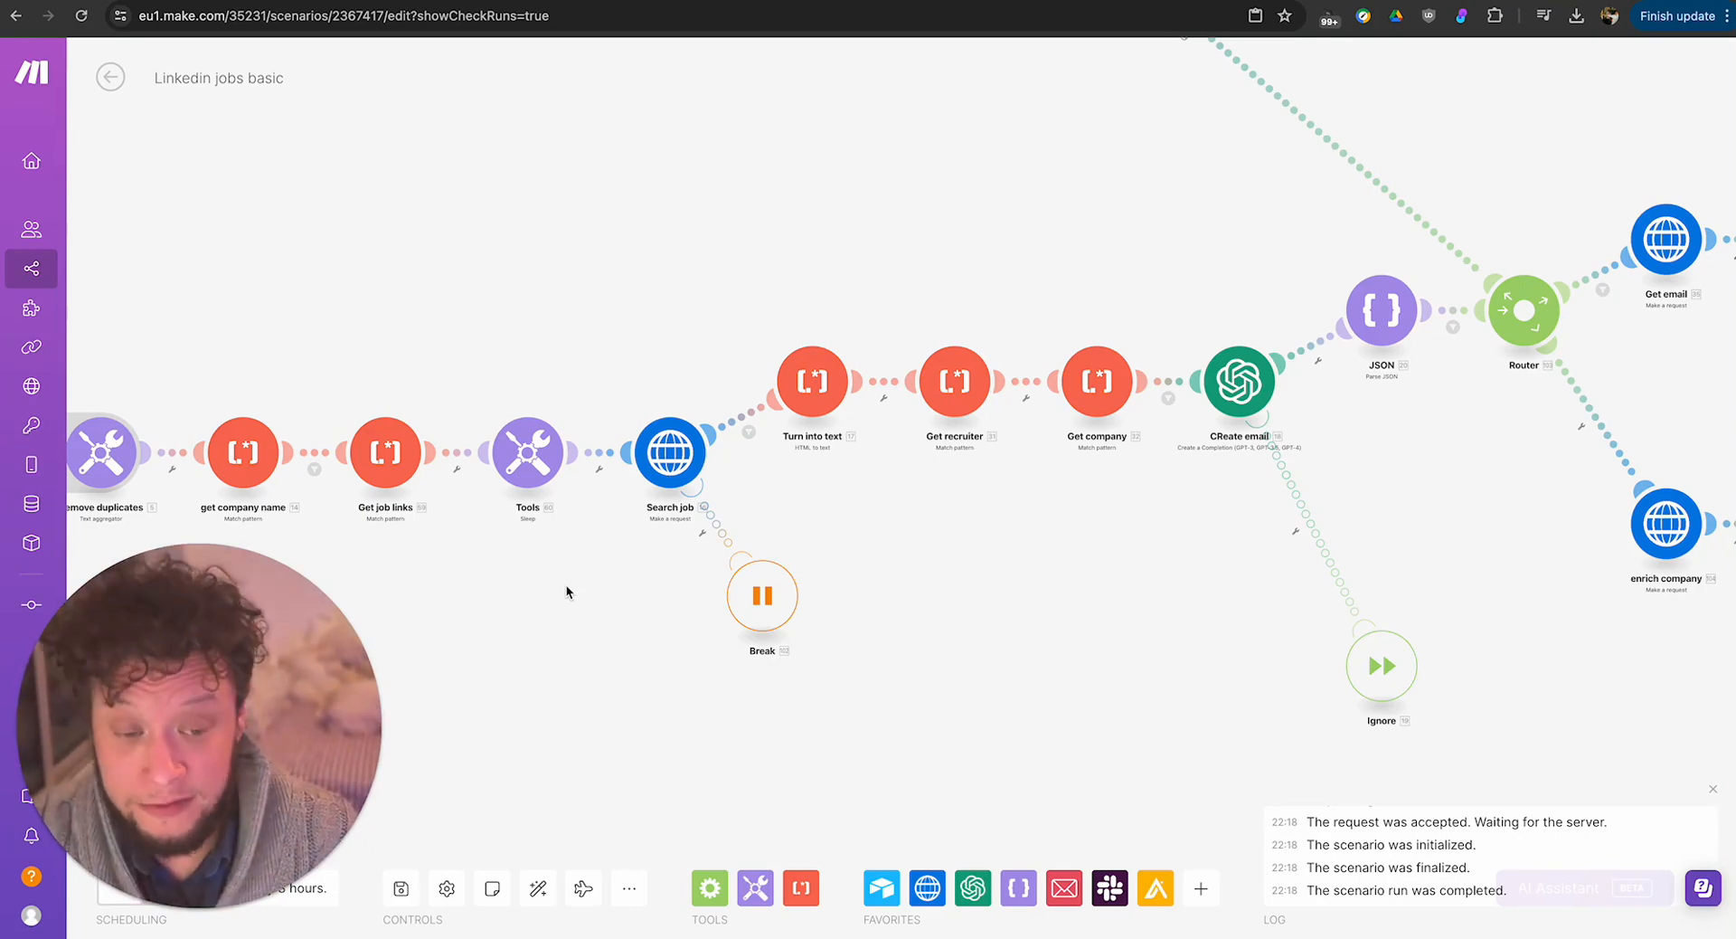
pyautogui.click(743, 610)
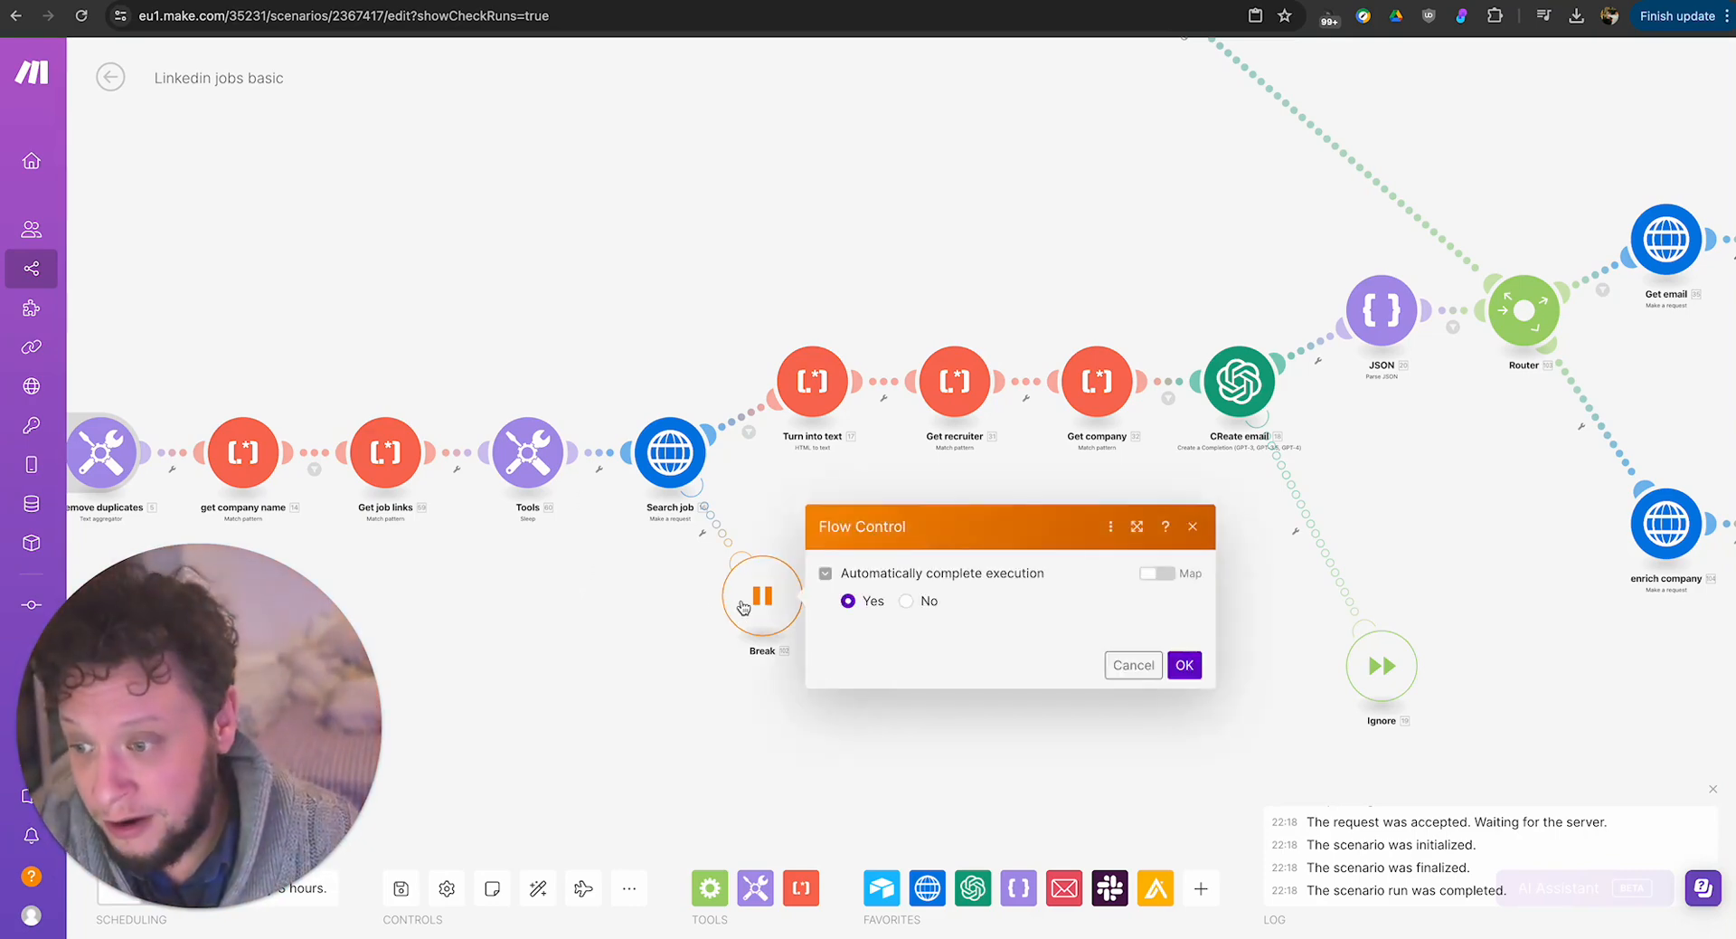
pyautogui.click(891, 693)
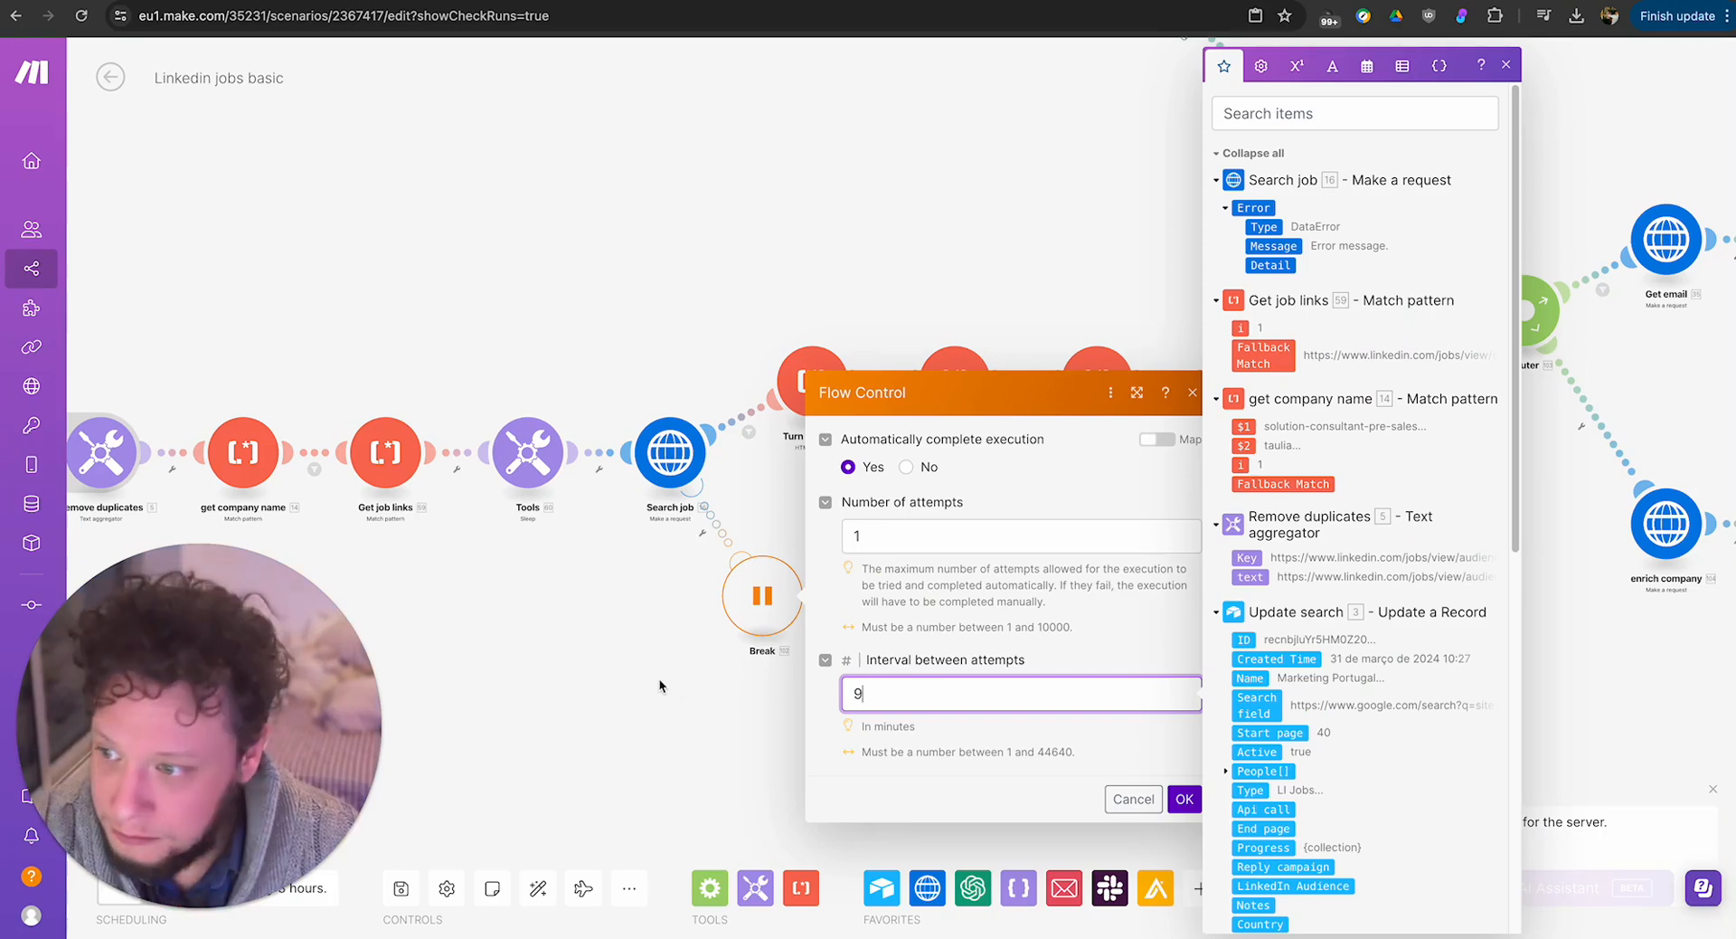
pyautogui.click(632, 648)
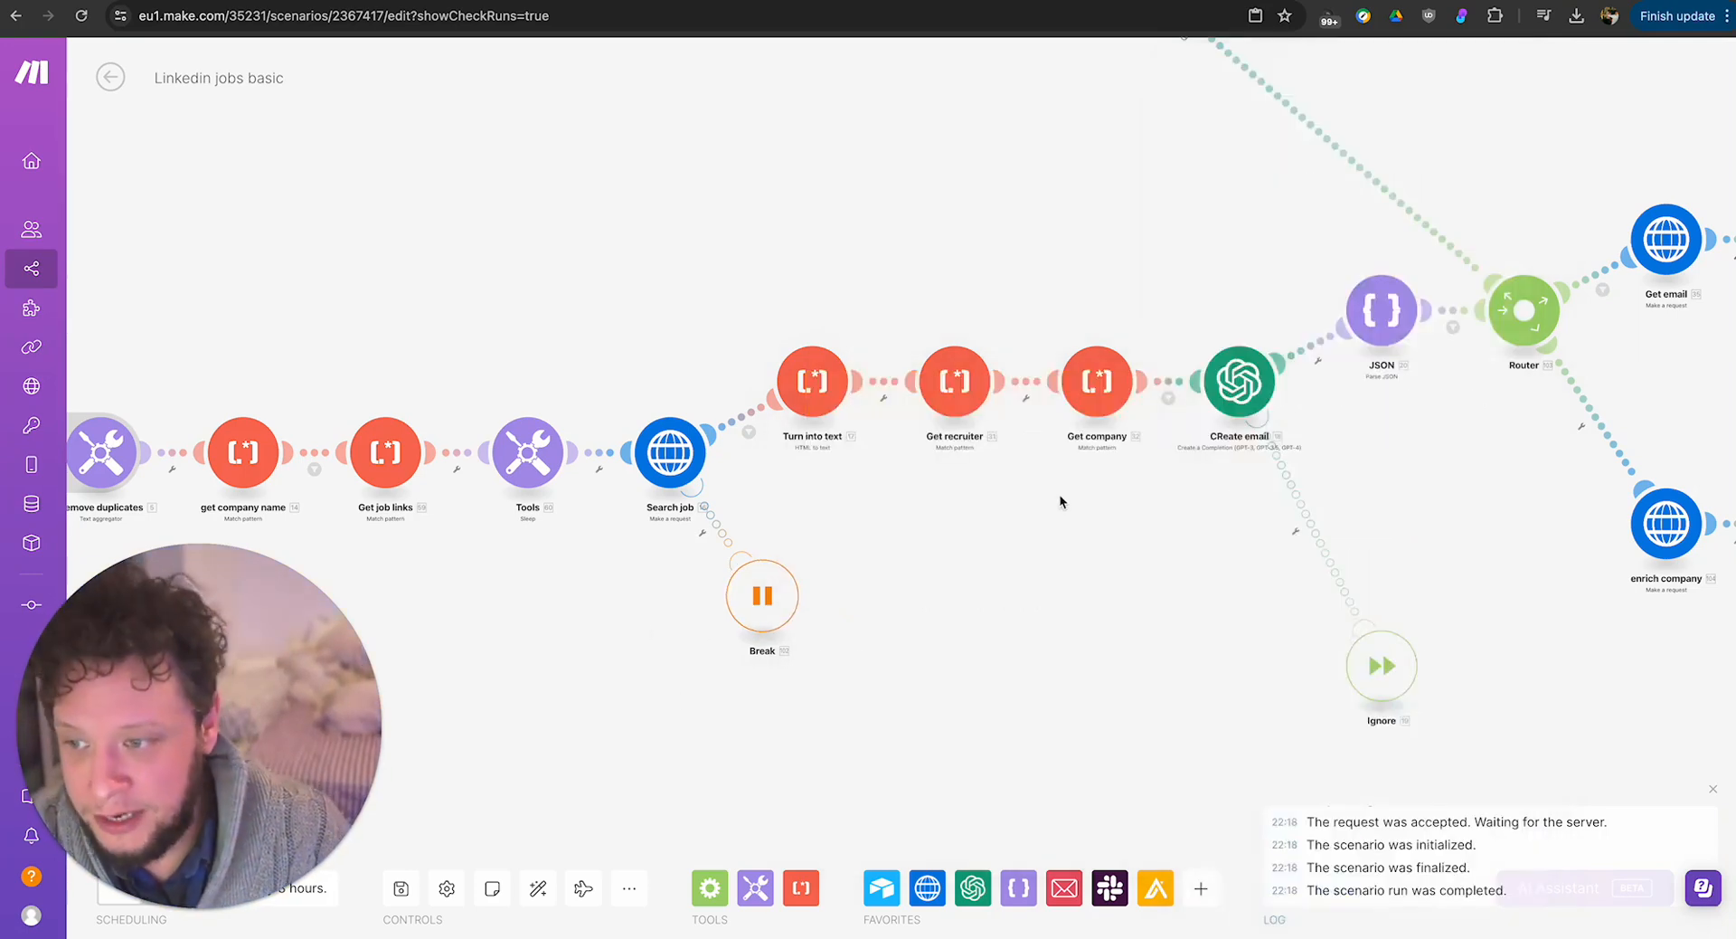
# View the settings of the Turn into text module after Search job, then close them.
pyautogui.moveTo(1126, 564); pyautogui.dragTo(980, 580)
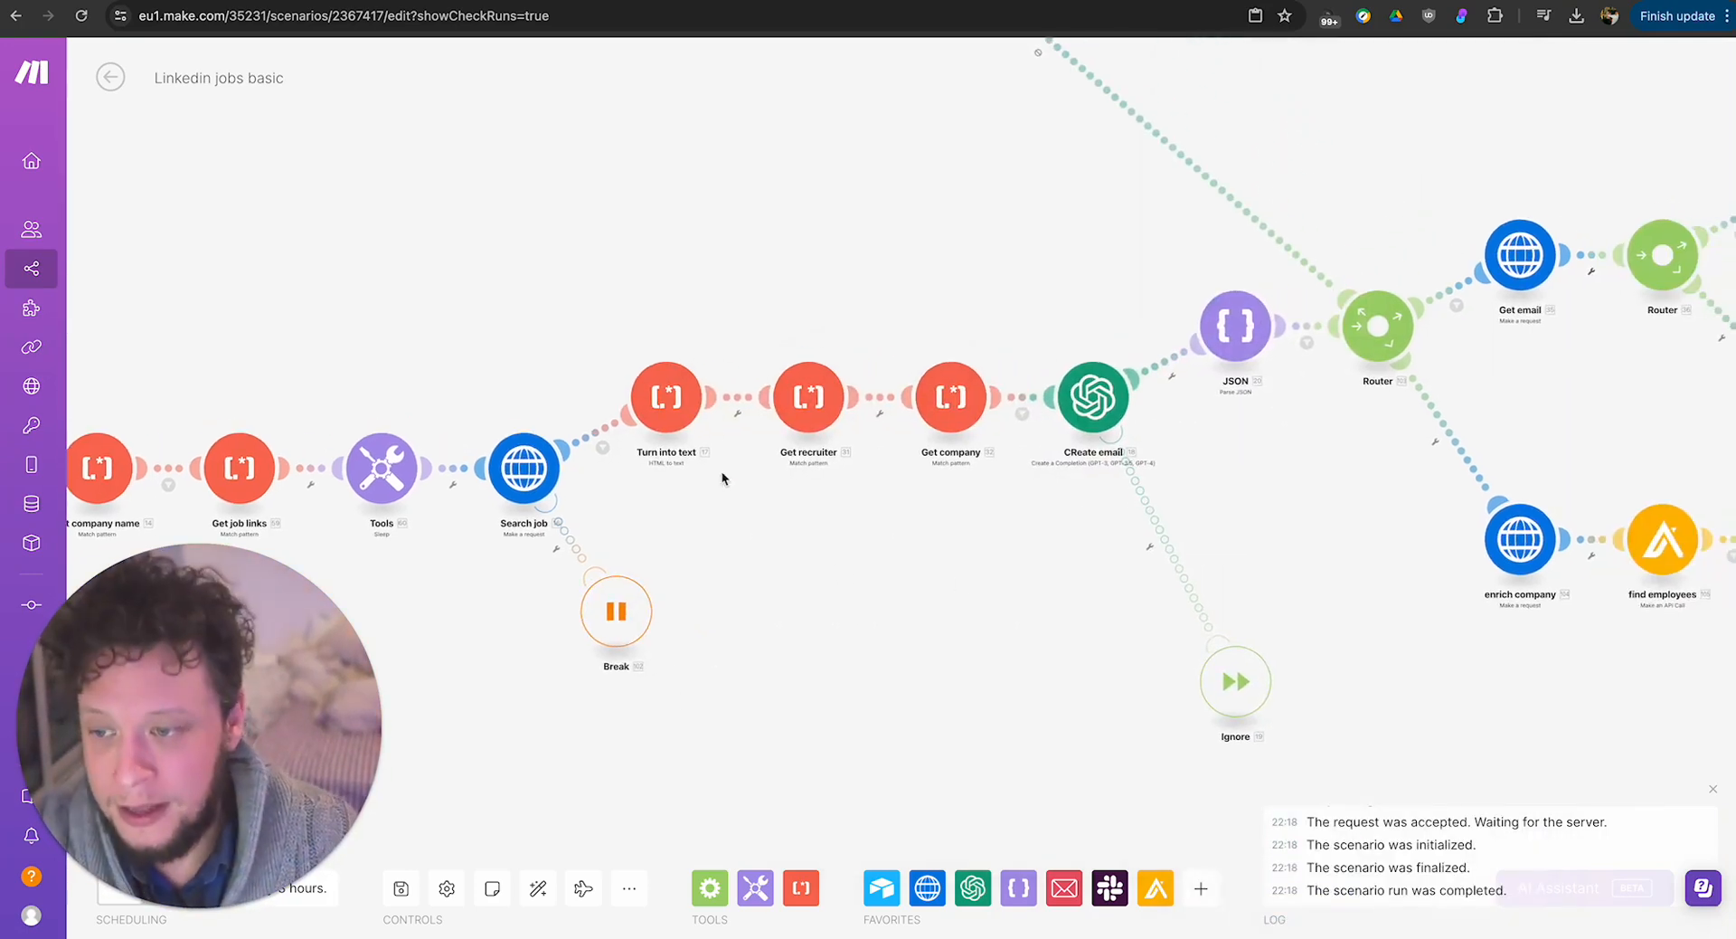
pyautogui.click(670, 388)
pyautogui.click(775, 684)
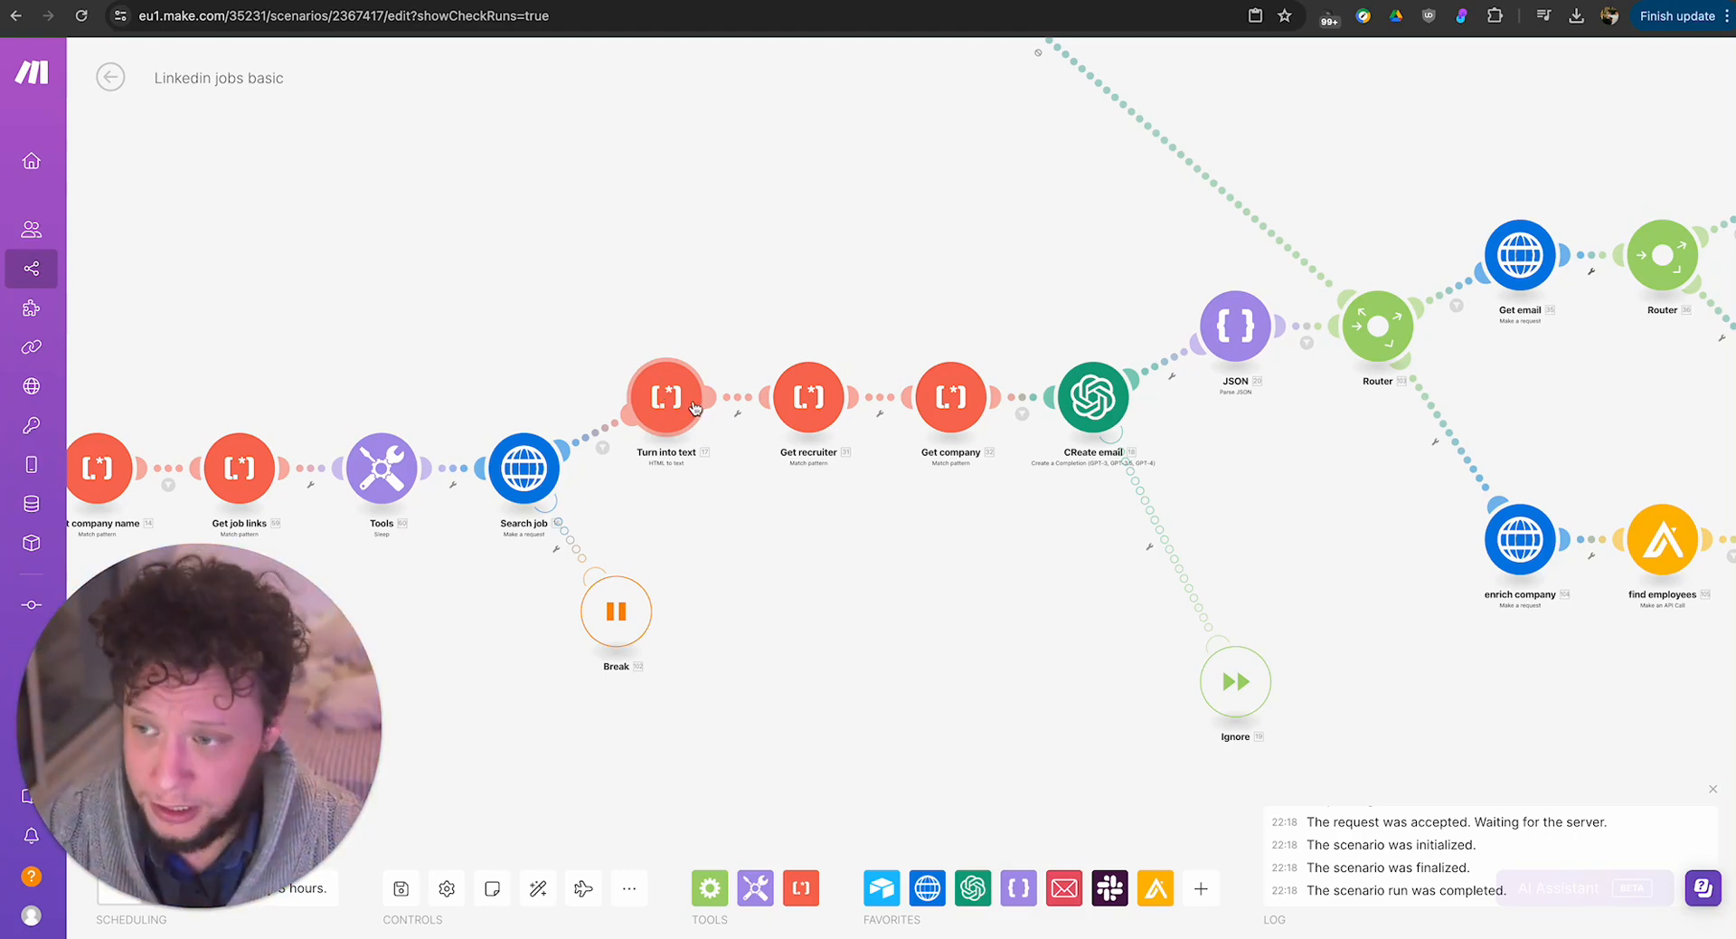
pyautogui.moveTo(1348, 505); pyautogui.dragTo(804, 572)
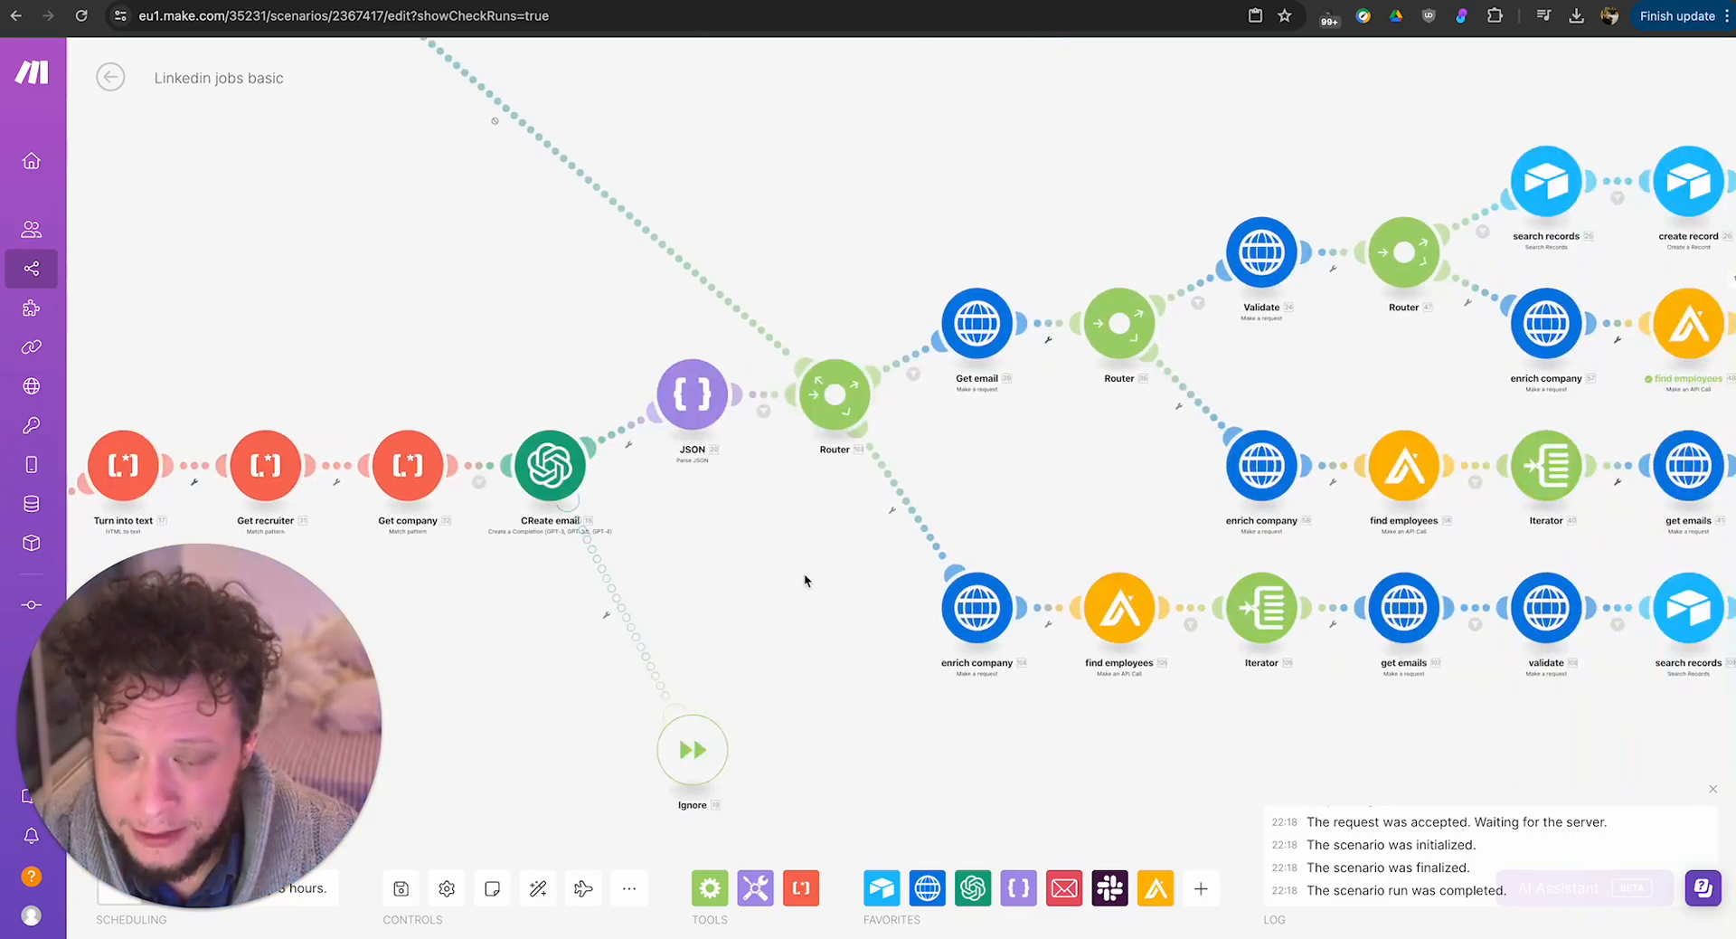
pyautogui.scroll(1, 1141, 477)
pyautogui.scroll(-1, 1141, 478)
pyautogui.moveTo(1141, 477); pyautogui.dragTo(951, 493)
pyautogui.scroll(-1, 952, 493)
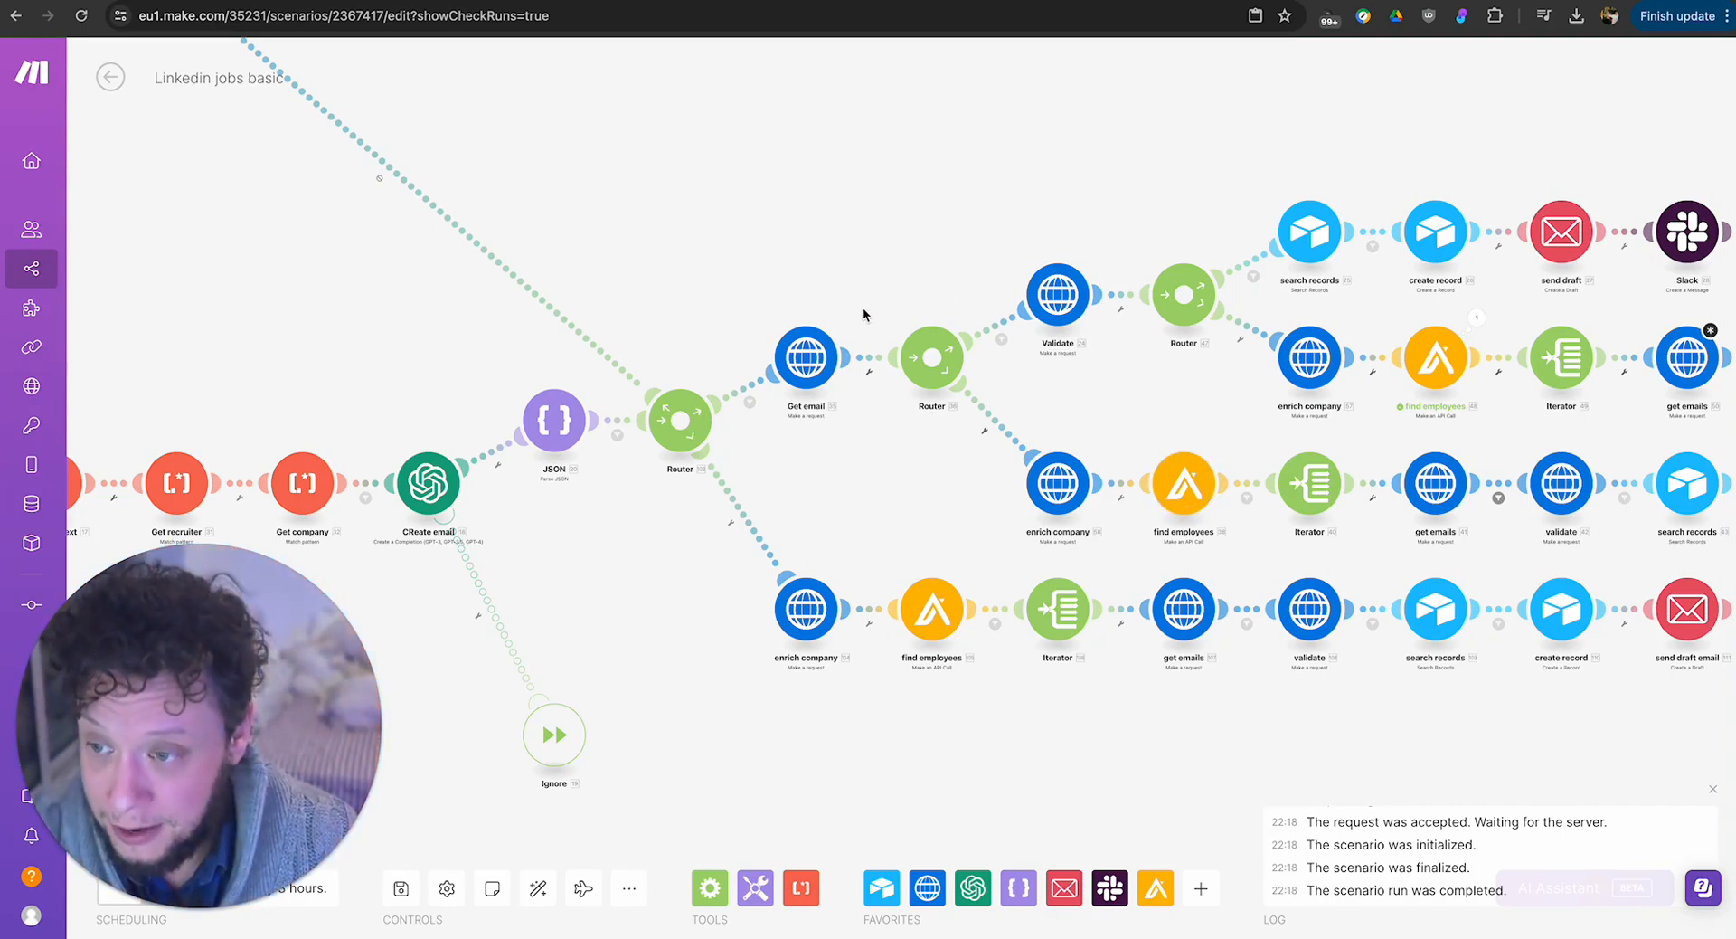
pyautogui.scroll(-3, 816, 478)
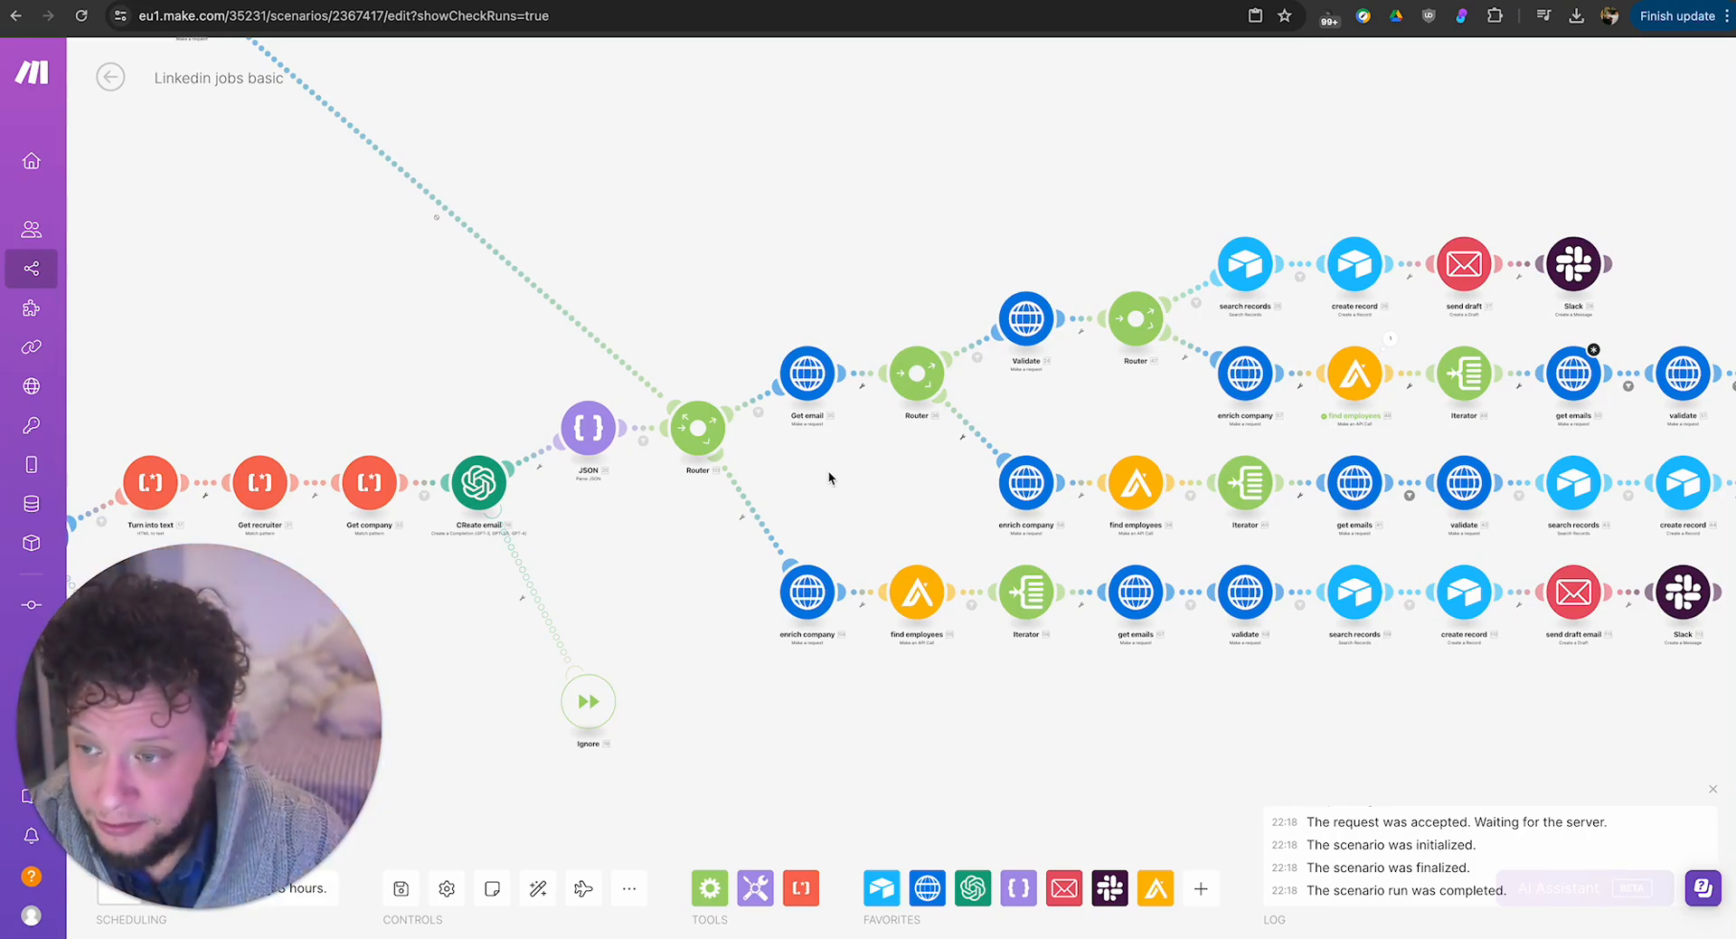
pyautogui.scroll(-2, 825, 469)
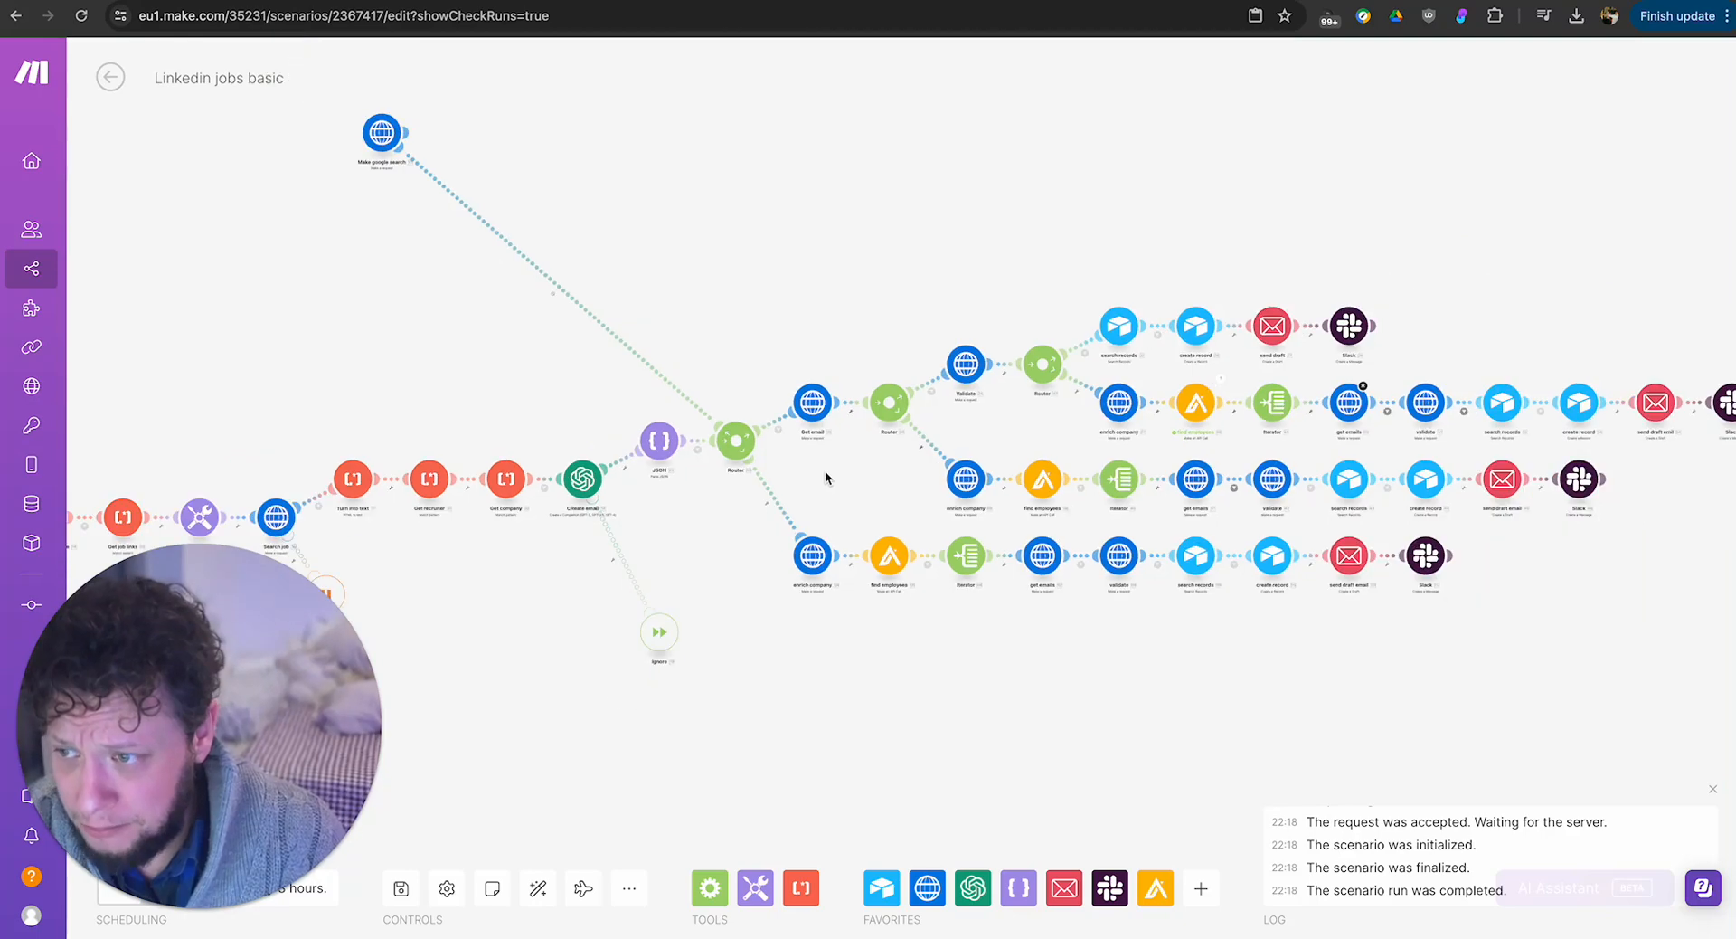
pyautogui.moveTo(685, 545); pyautogui.dragTo(963, 543)
pyautogui.scroll(-1, 954, 543)
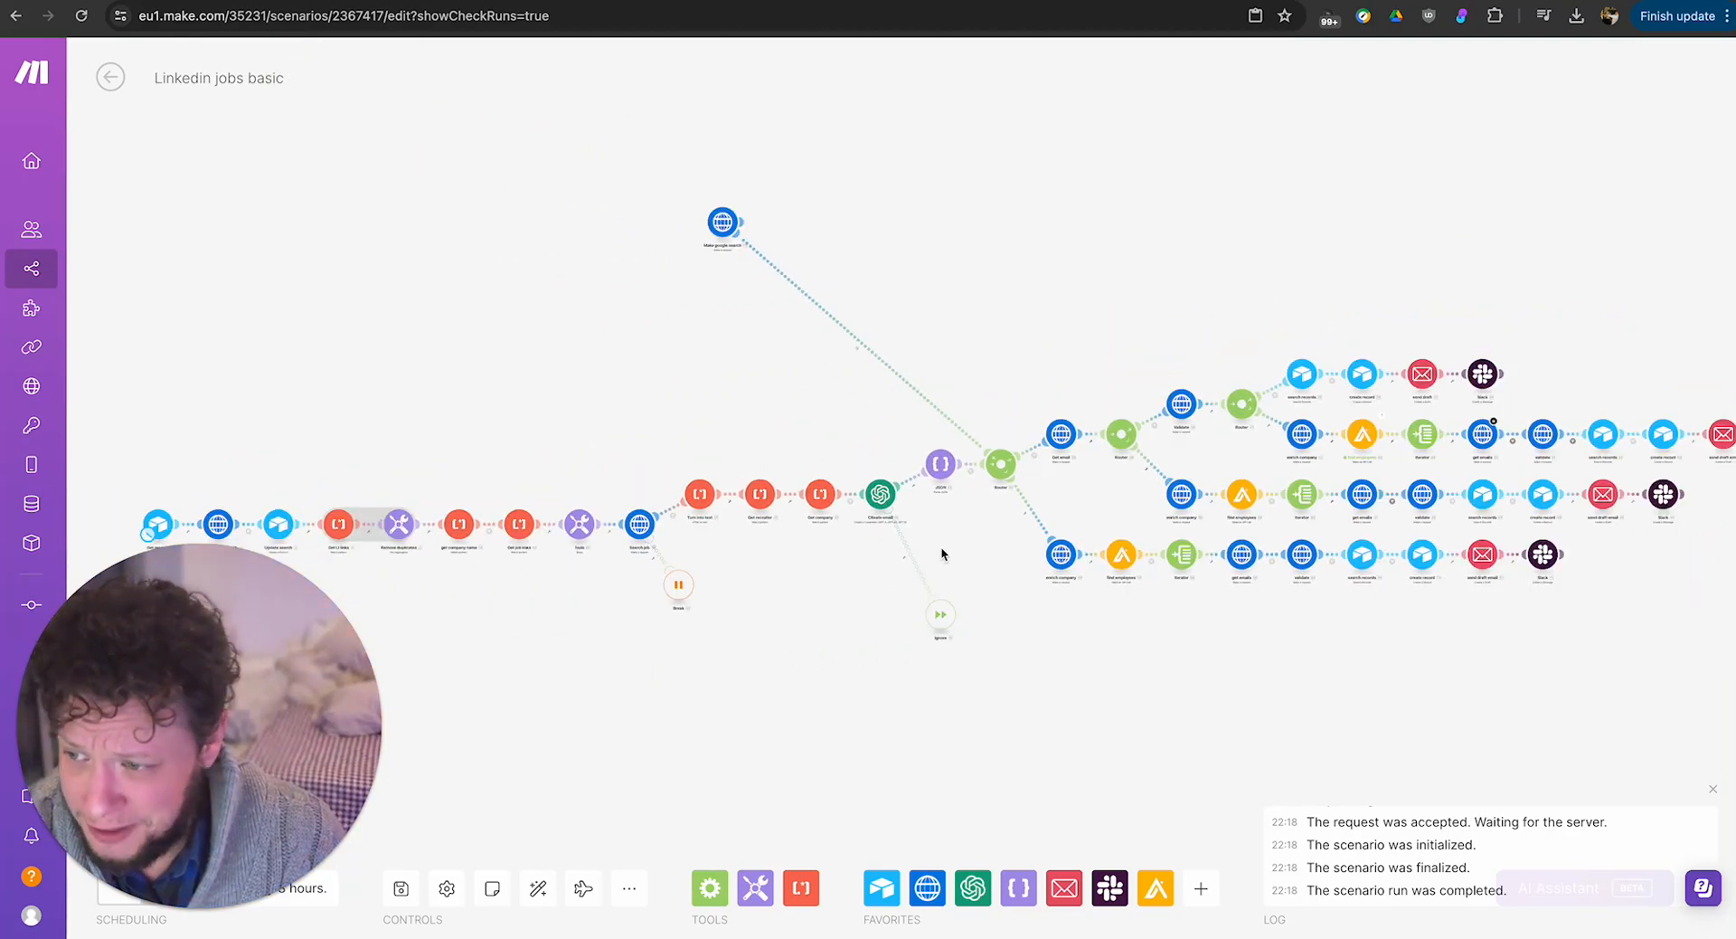
pyautogui.scroll(3, 765, 577)
pyautogui.moveTo(763, 578); pyautogui.dragTo(1228, 528)
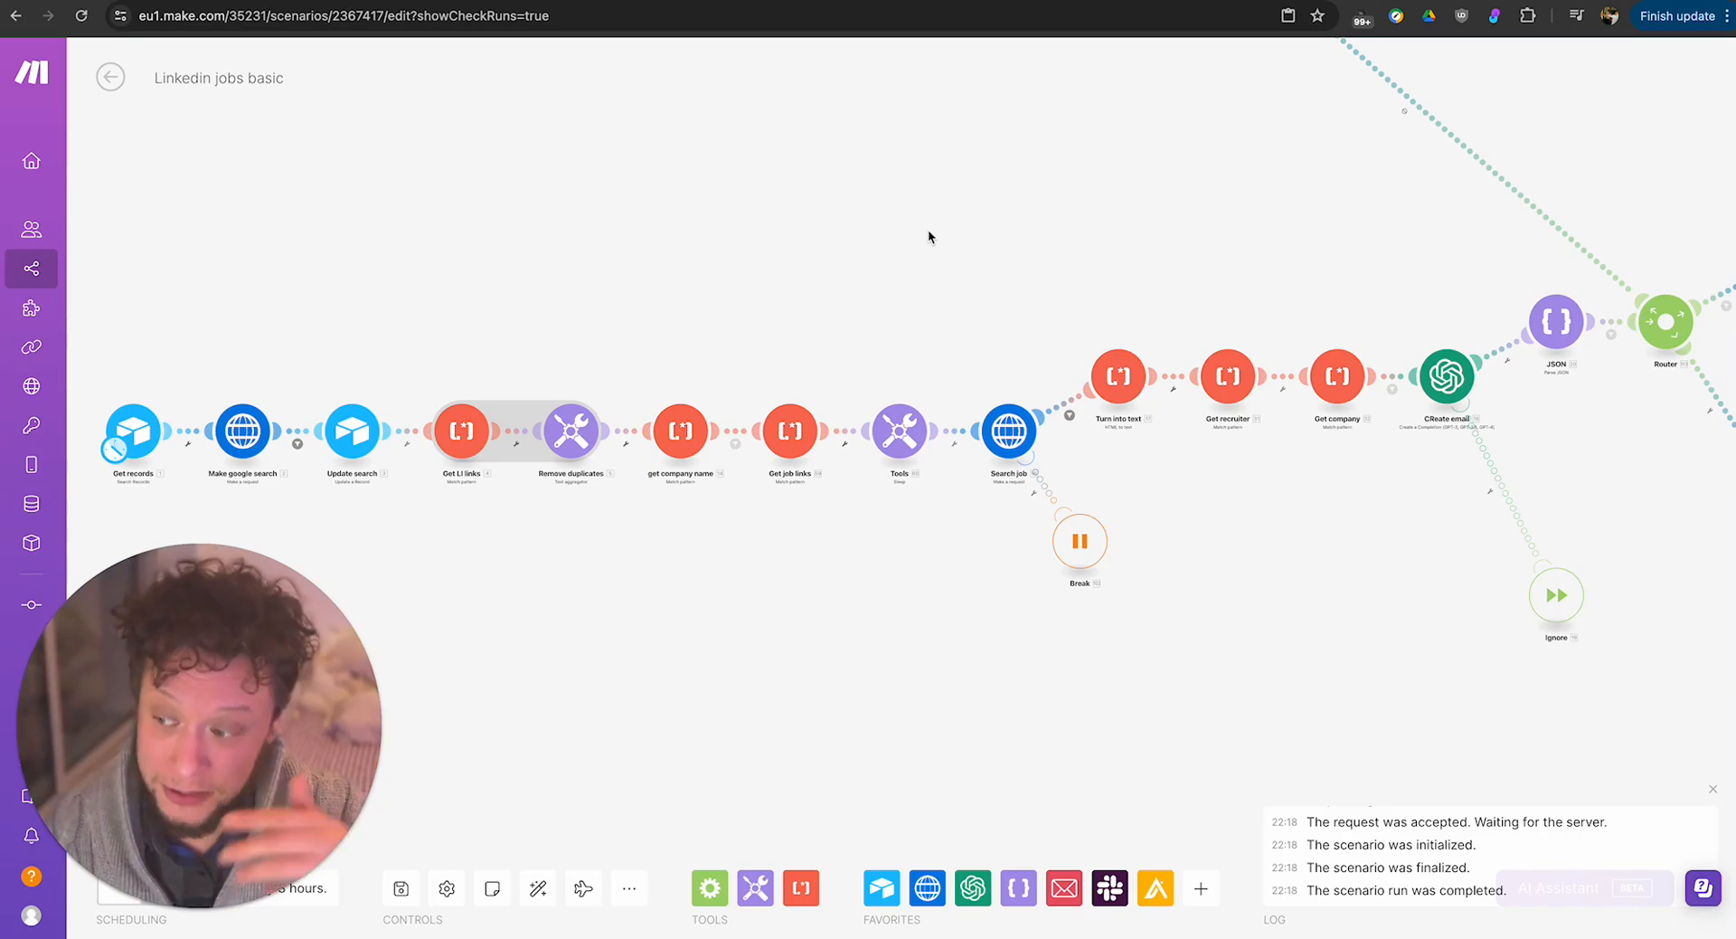
pyautogui.moveTo(949, 241); pyautogui.dragTo(595, 346)
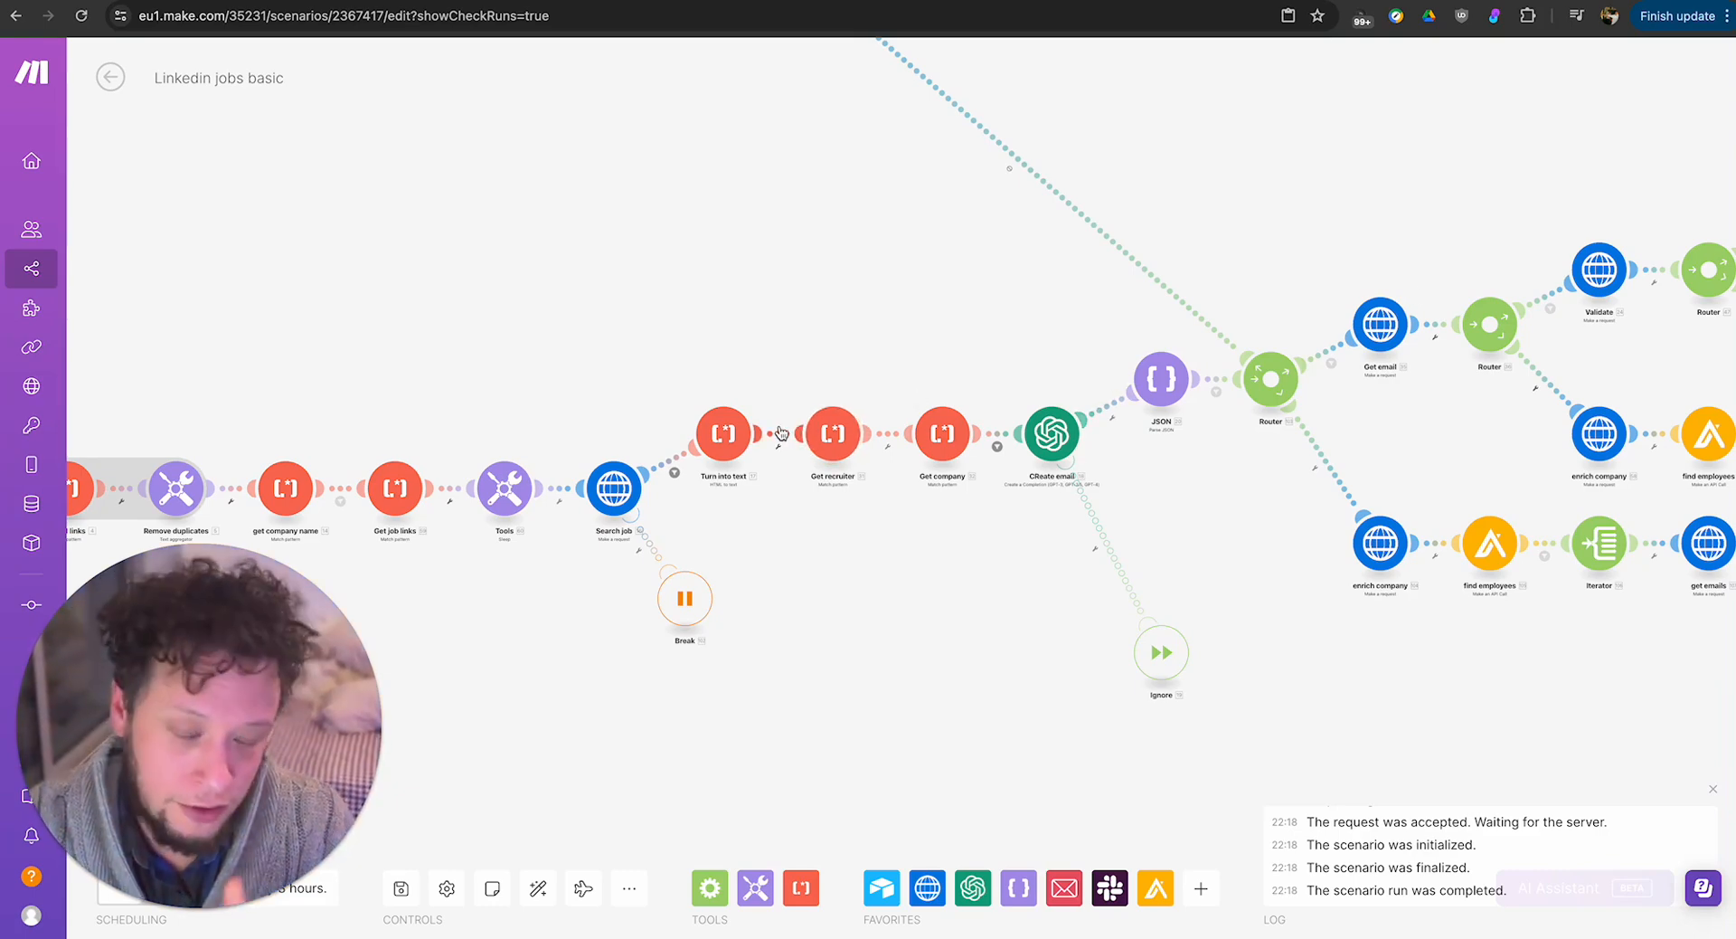
pyautogui.moveTo(1259, 462); pyautogui.dragTo(768, 472)
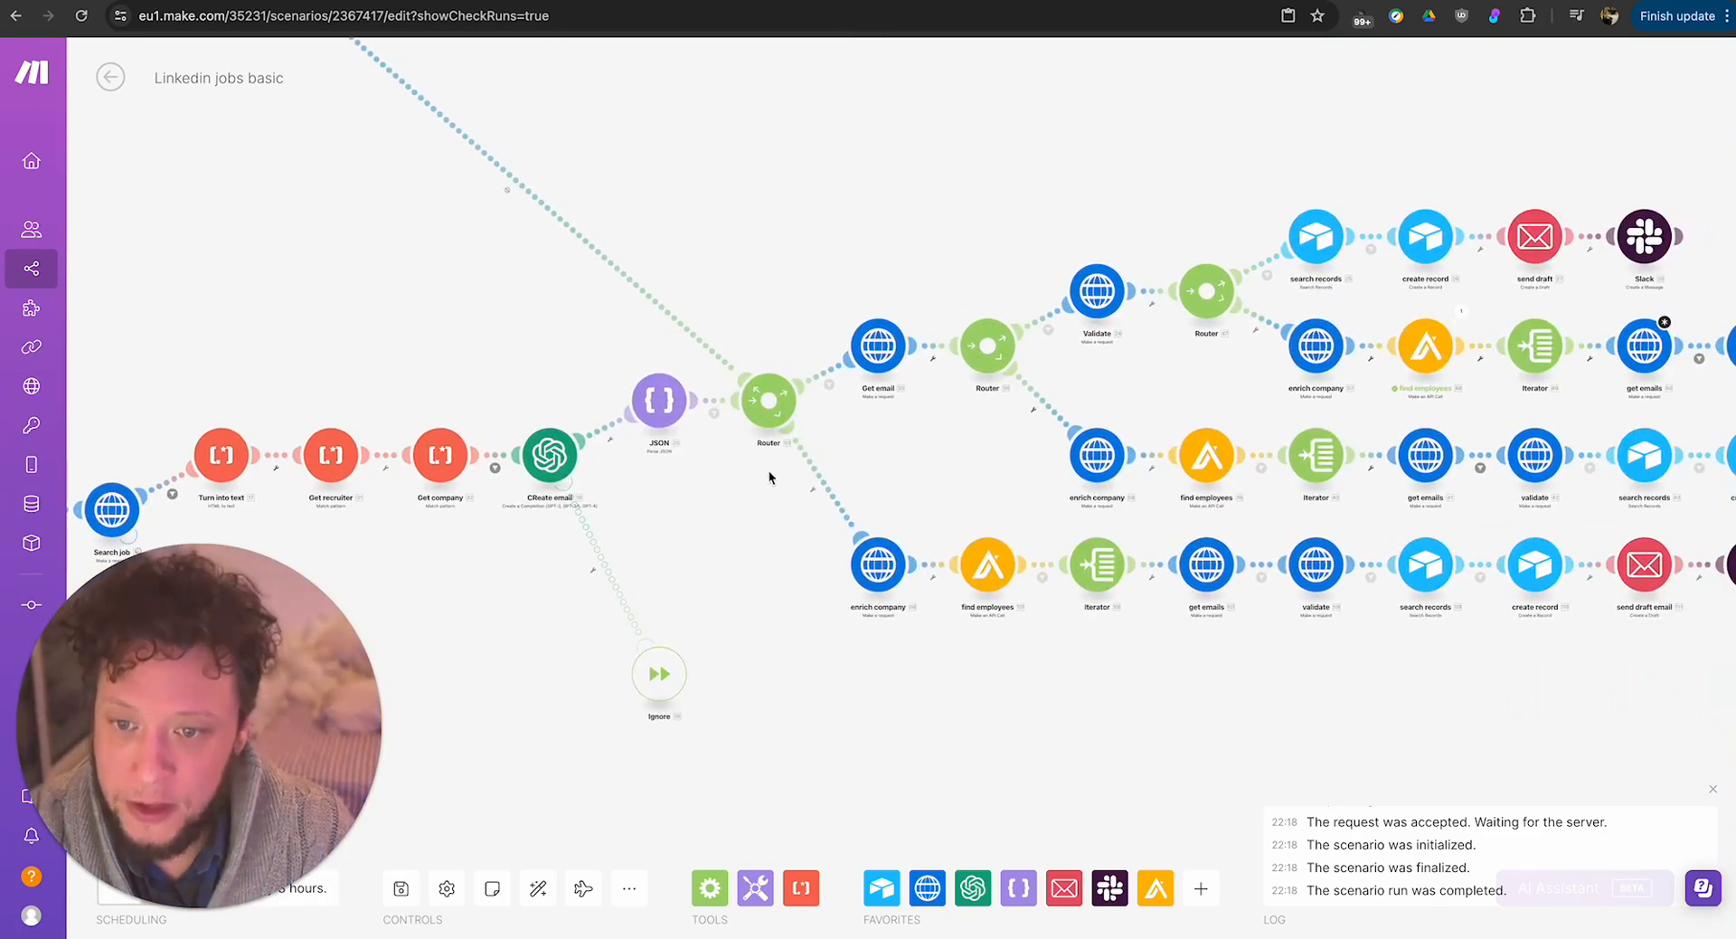
# Review the whole scenario layout, from the email and employee-search branches ending in Slack back to Get records and the error handlers.
pyautogui.moveTo(1163, 392); pyautogui.dragTo(856, 411)
pyautogui.moveTo(1477, 289); pyautogui.dragTo(1705, 228)
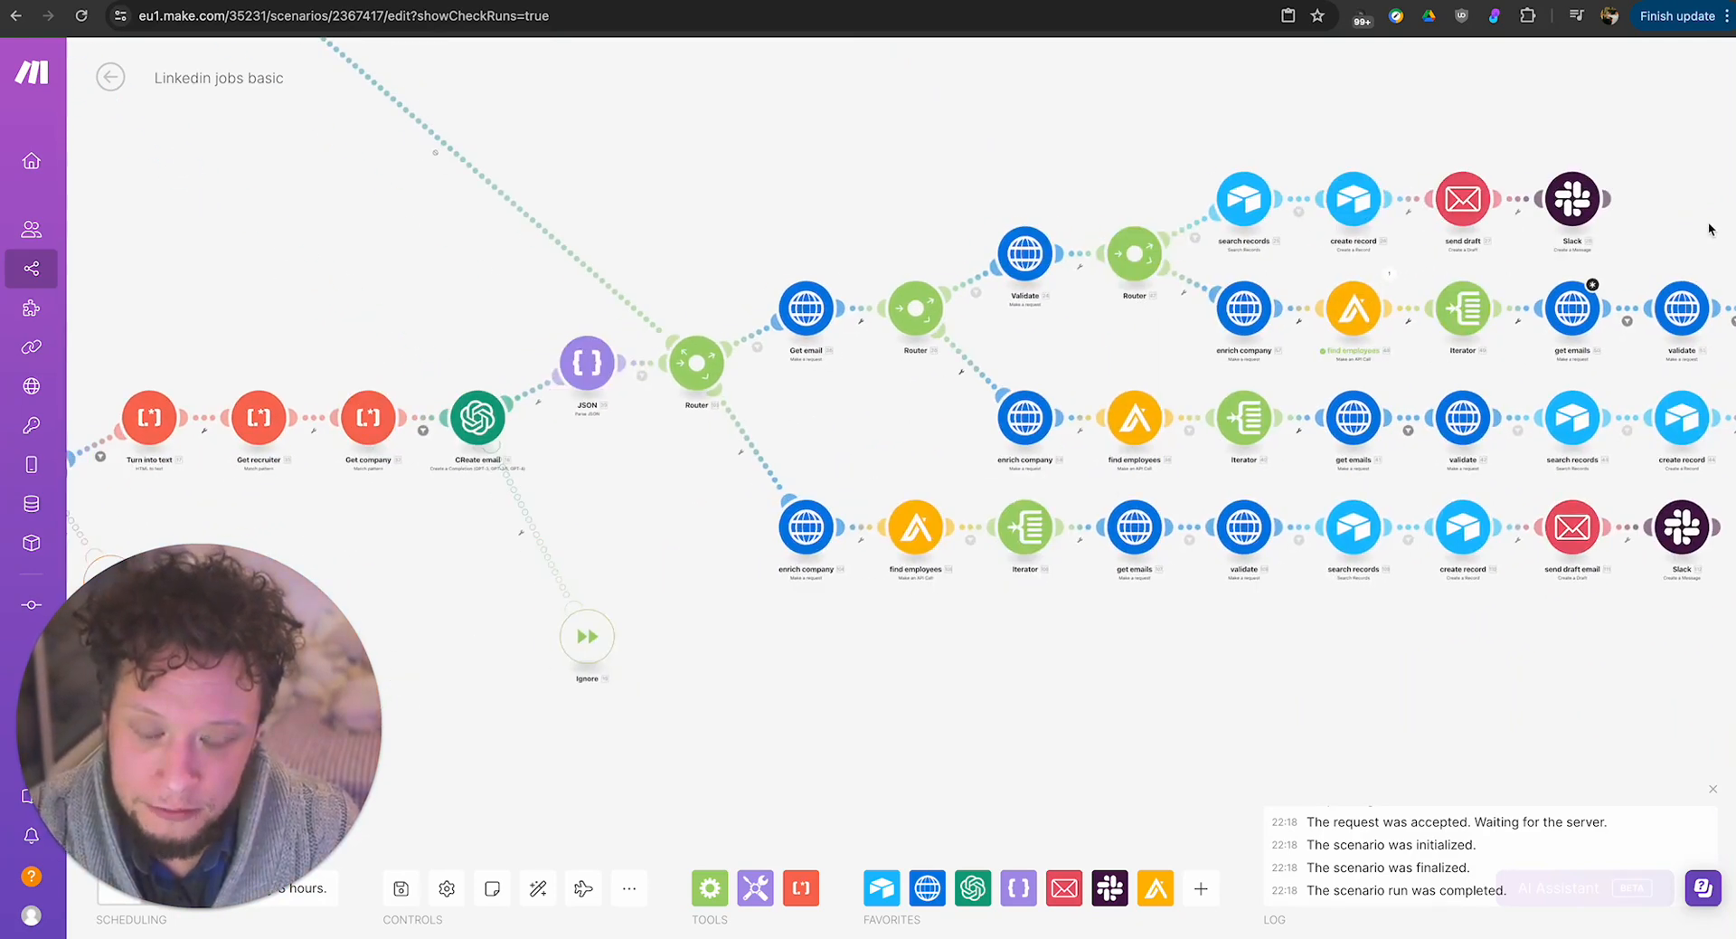
pyautogui.moveTo(899, 426); pyautogui.dragTo(1396, 388)
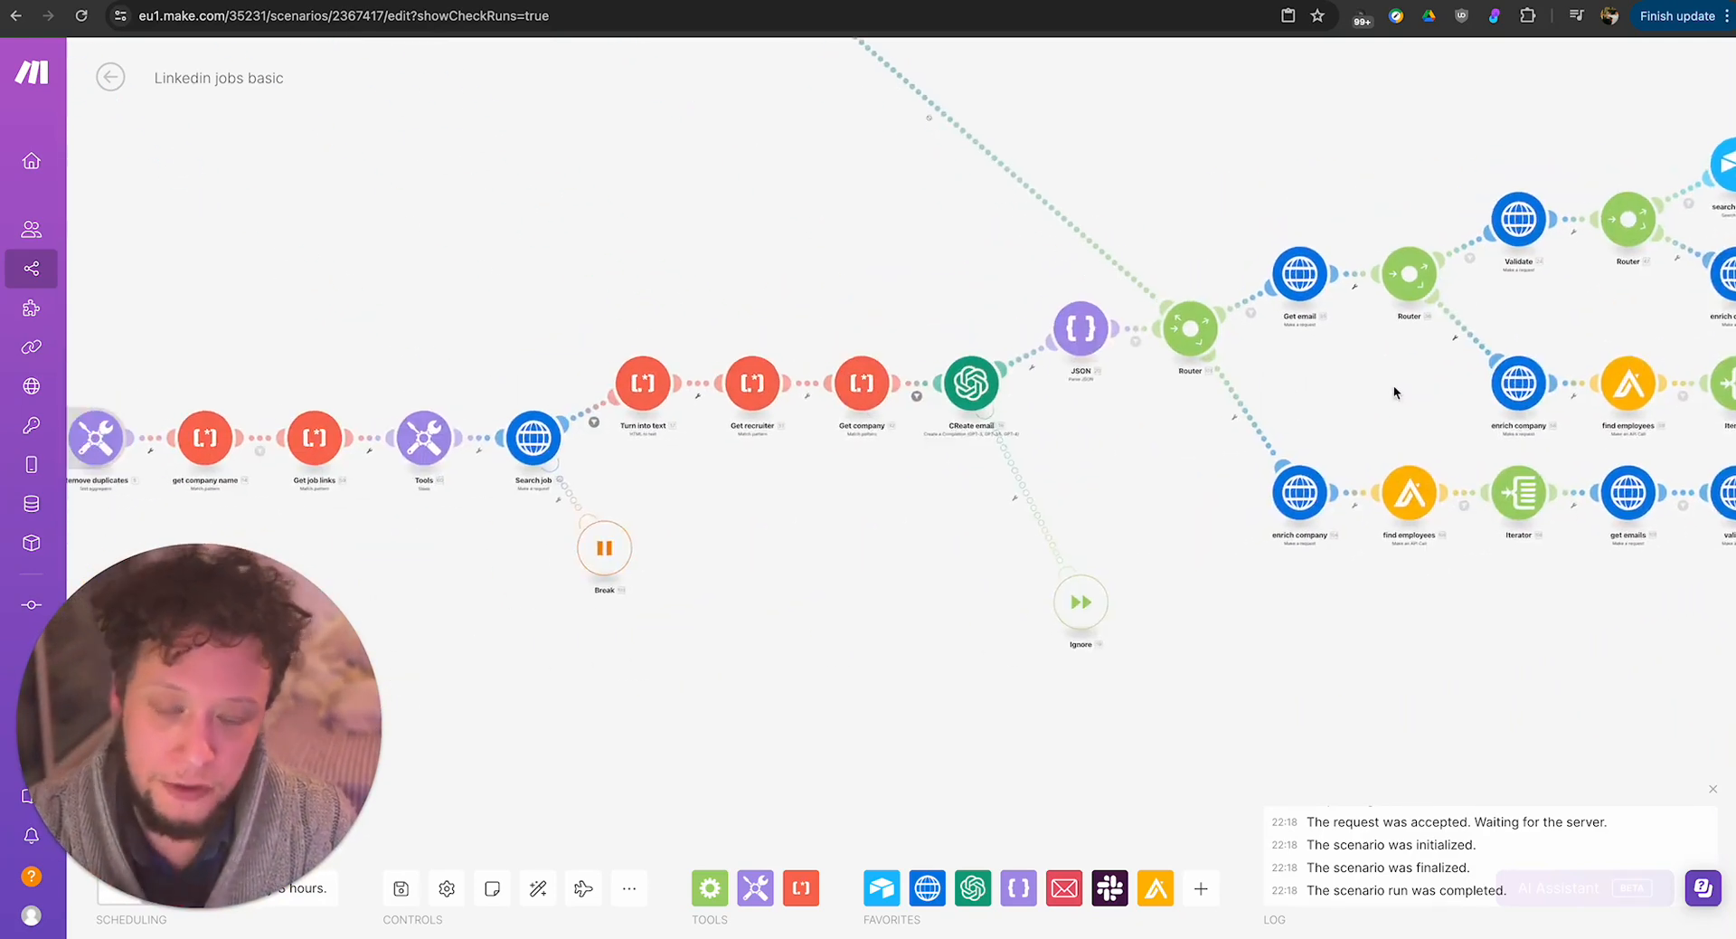
pyautogui.moveTo(763, 566); pyautogui.dragTo(1209, 499)
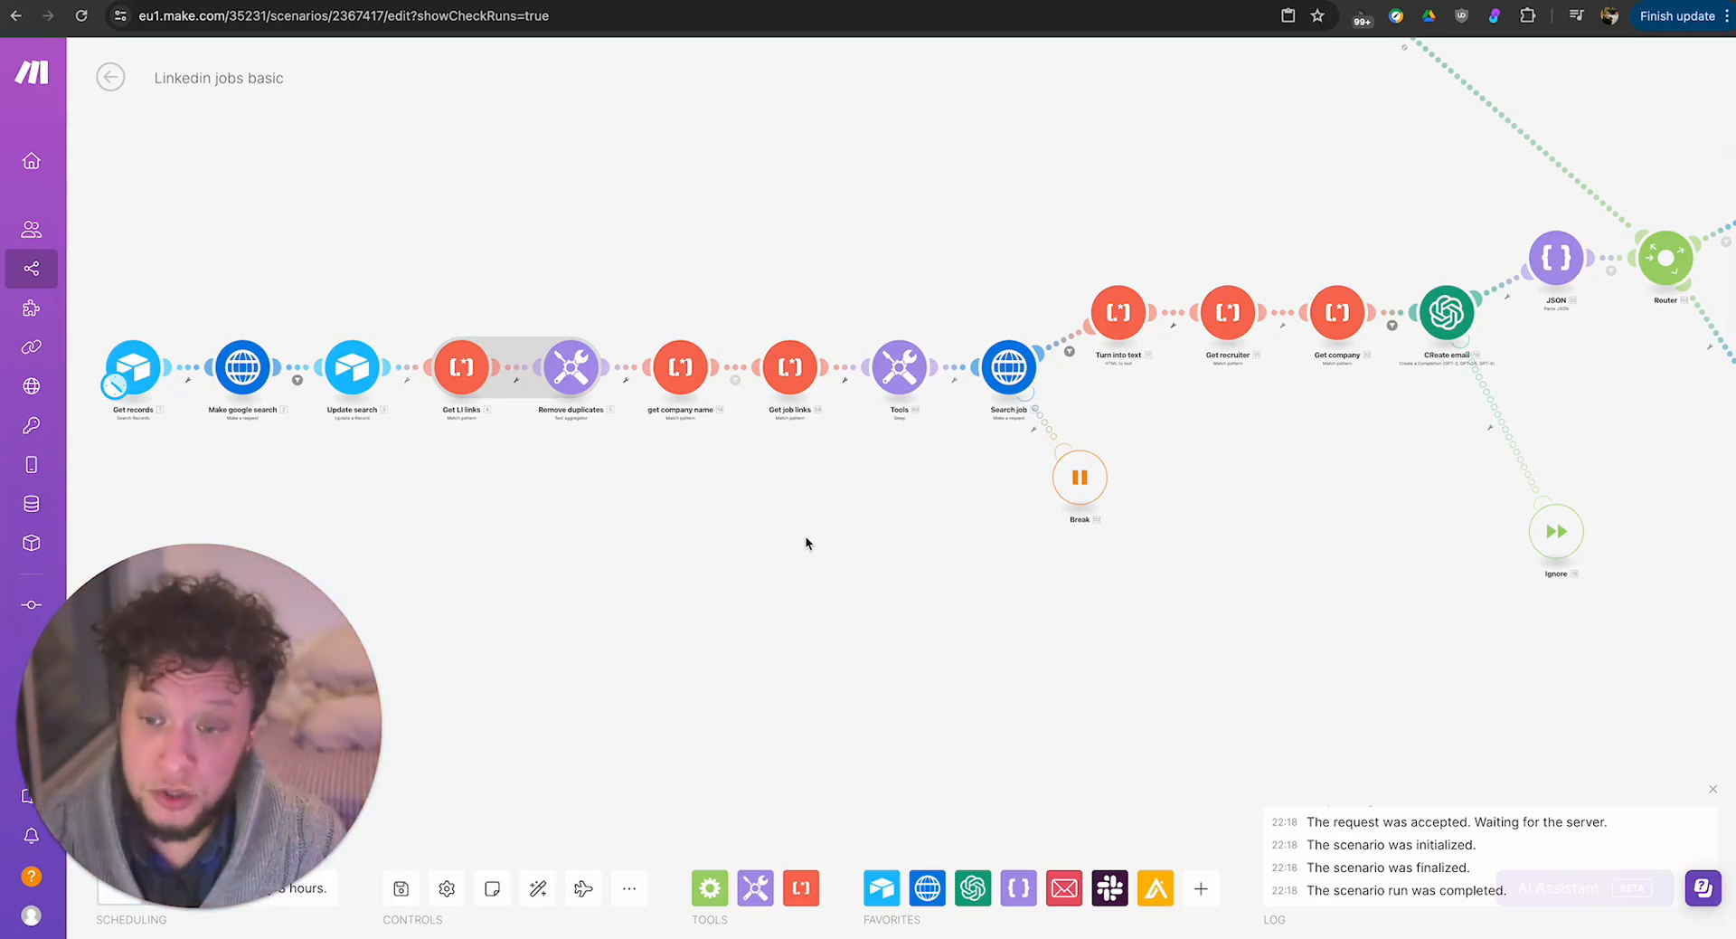
pyautogui.scroll(-6, 805, 541)
pyautogui.scroll(4, 803, 540)
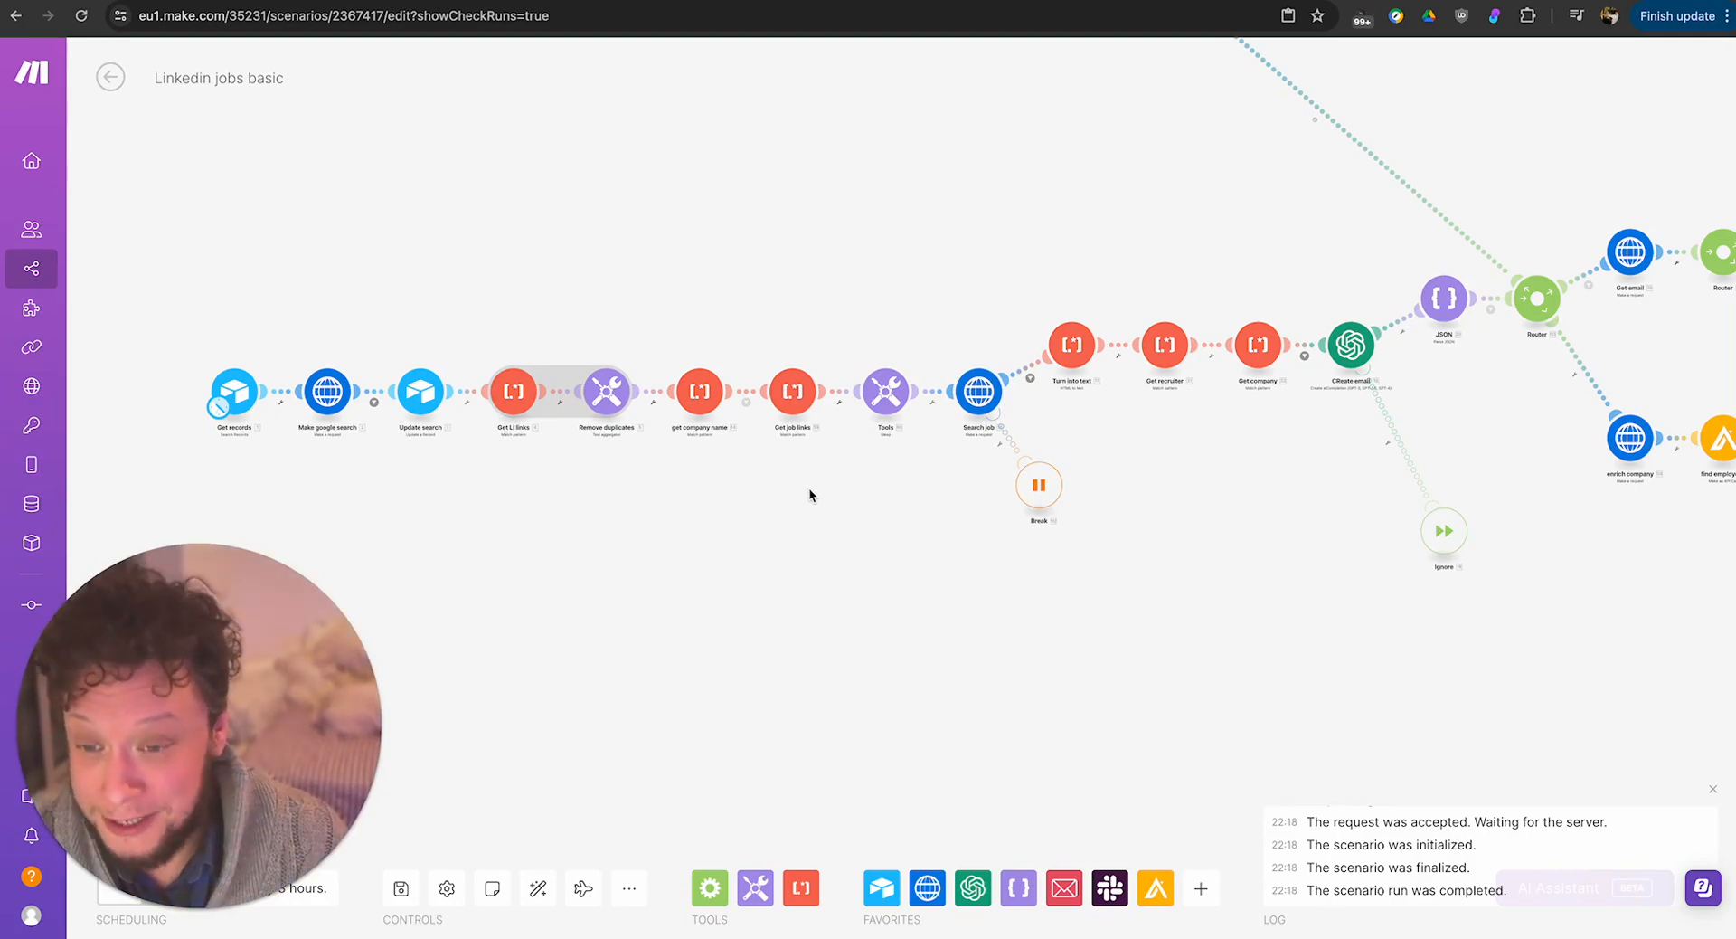
pyautogui.scroll(-3, 808, 487)
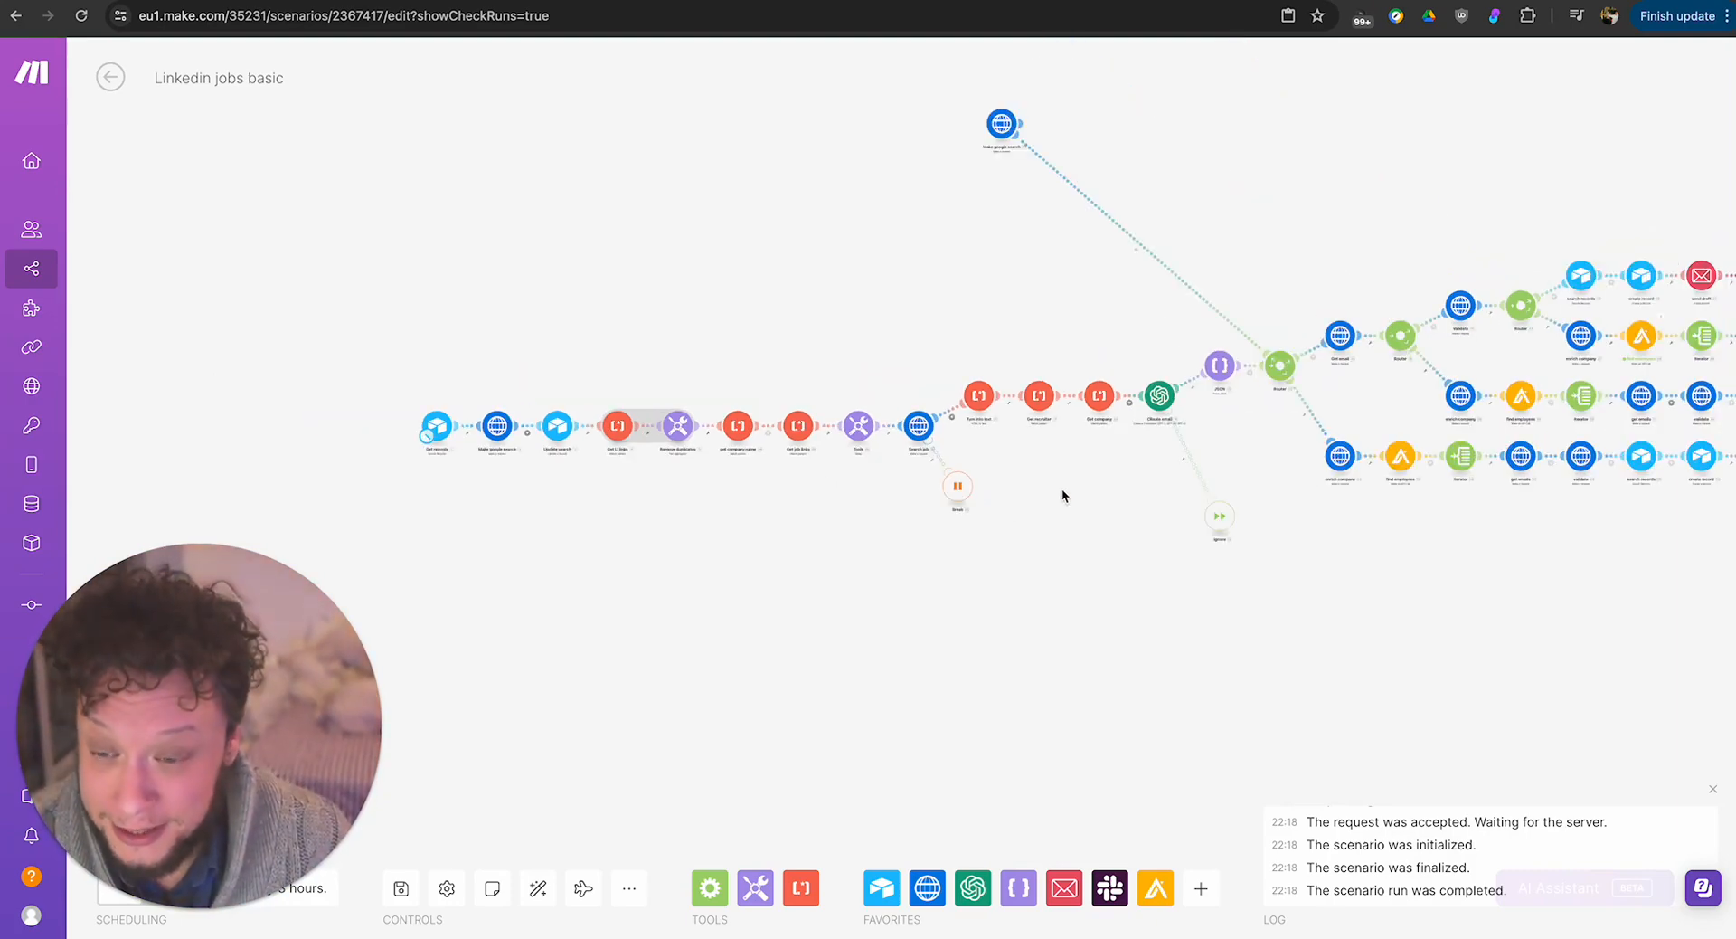
pyautogui.scroll(-3, 1064, 490)
pyautogui.moveTo(1495, 578); pyautogui.dragTo(1250, 578)
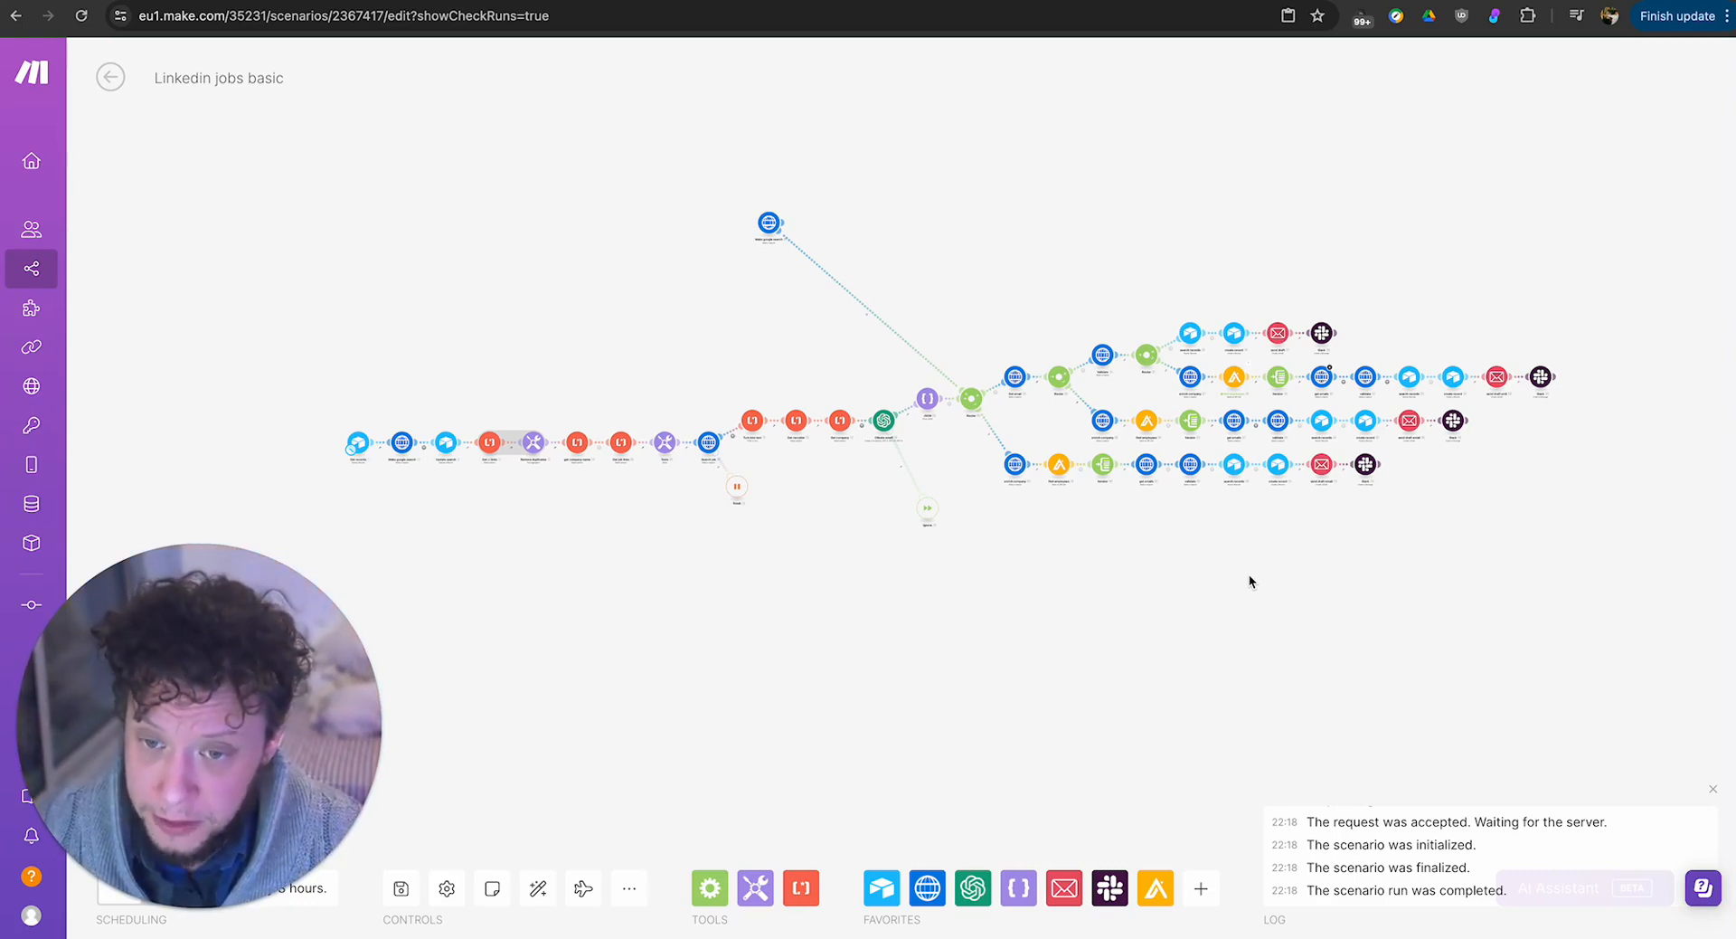
pyautogui.scroll(-2, 1250, 573)
pyautogui.scroll(4, 1250, 573)
pyautogui.scroll(-2, 1249, 573)
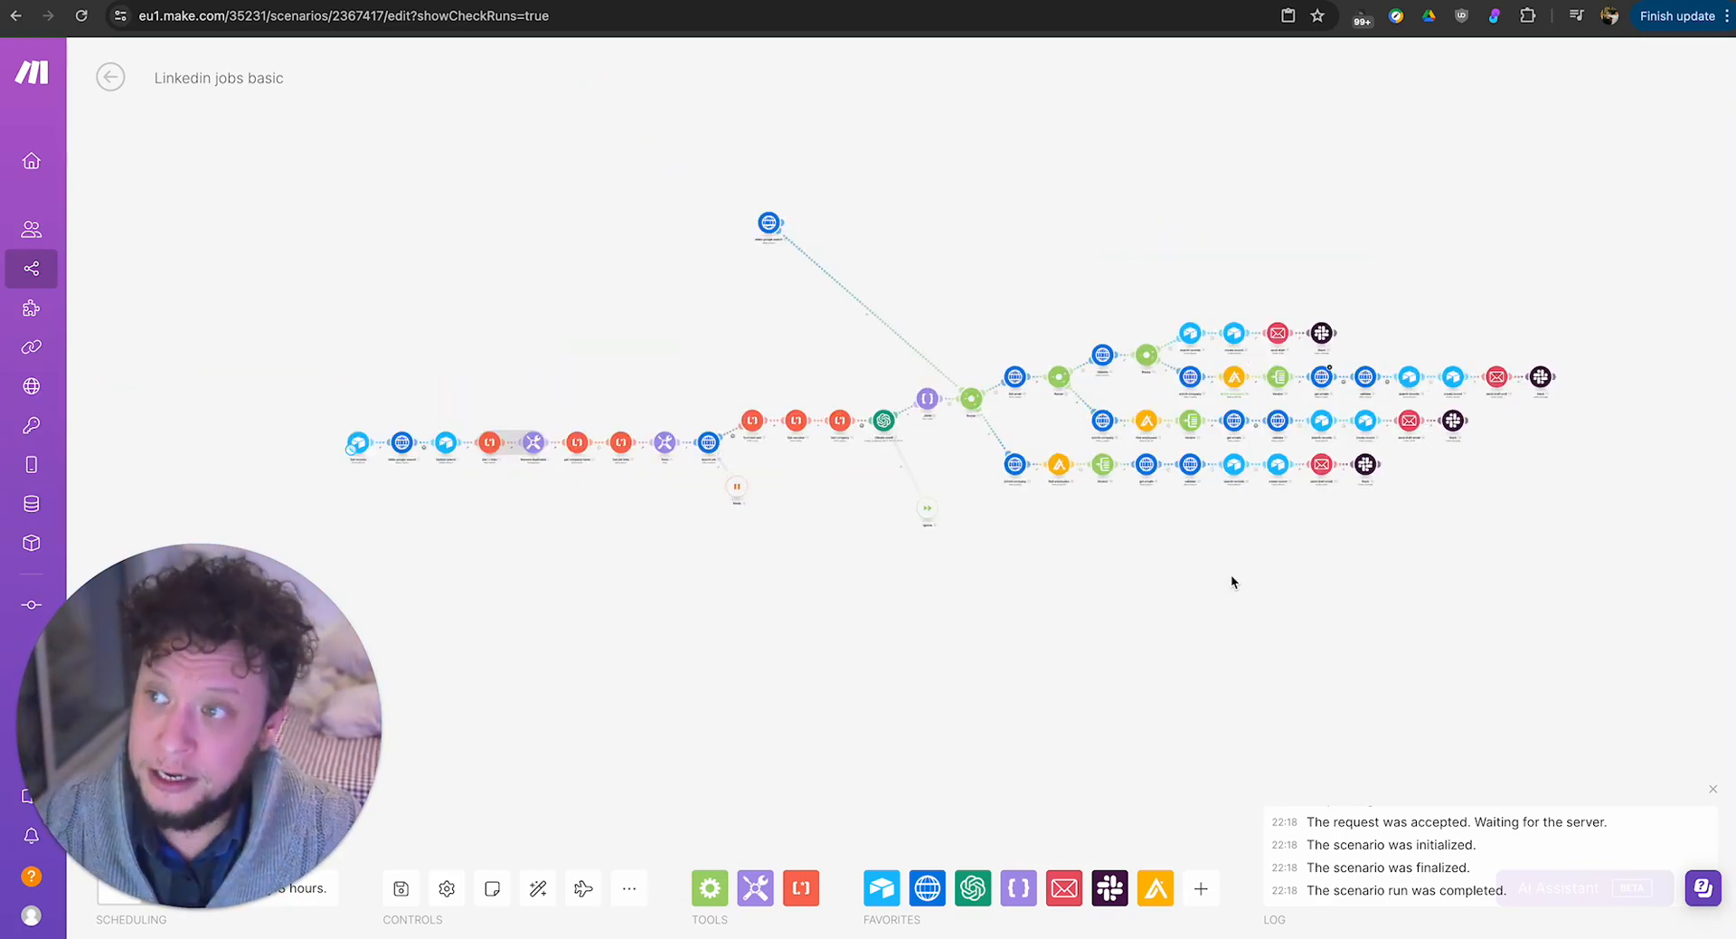
# Switch to Airtable's Active LI Jobs view, open the Marketing Portugal campaign's search link, and expand the full Google query.
pyautogui.click(359, 1)
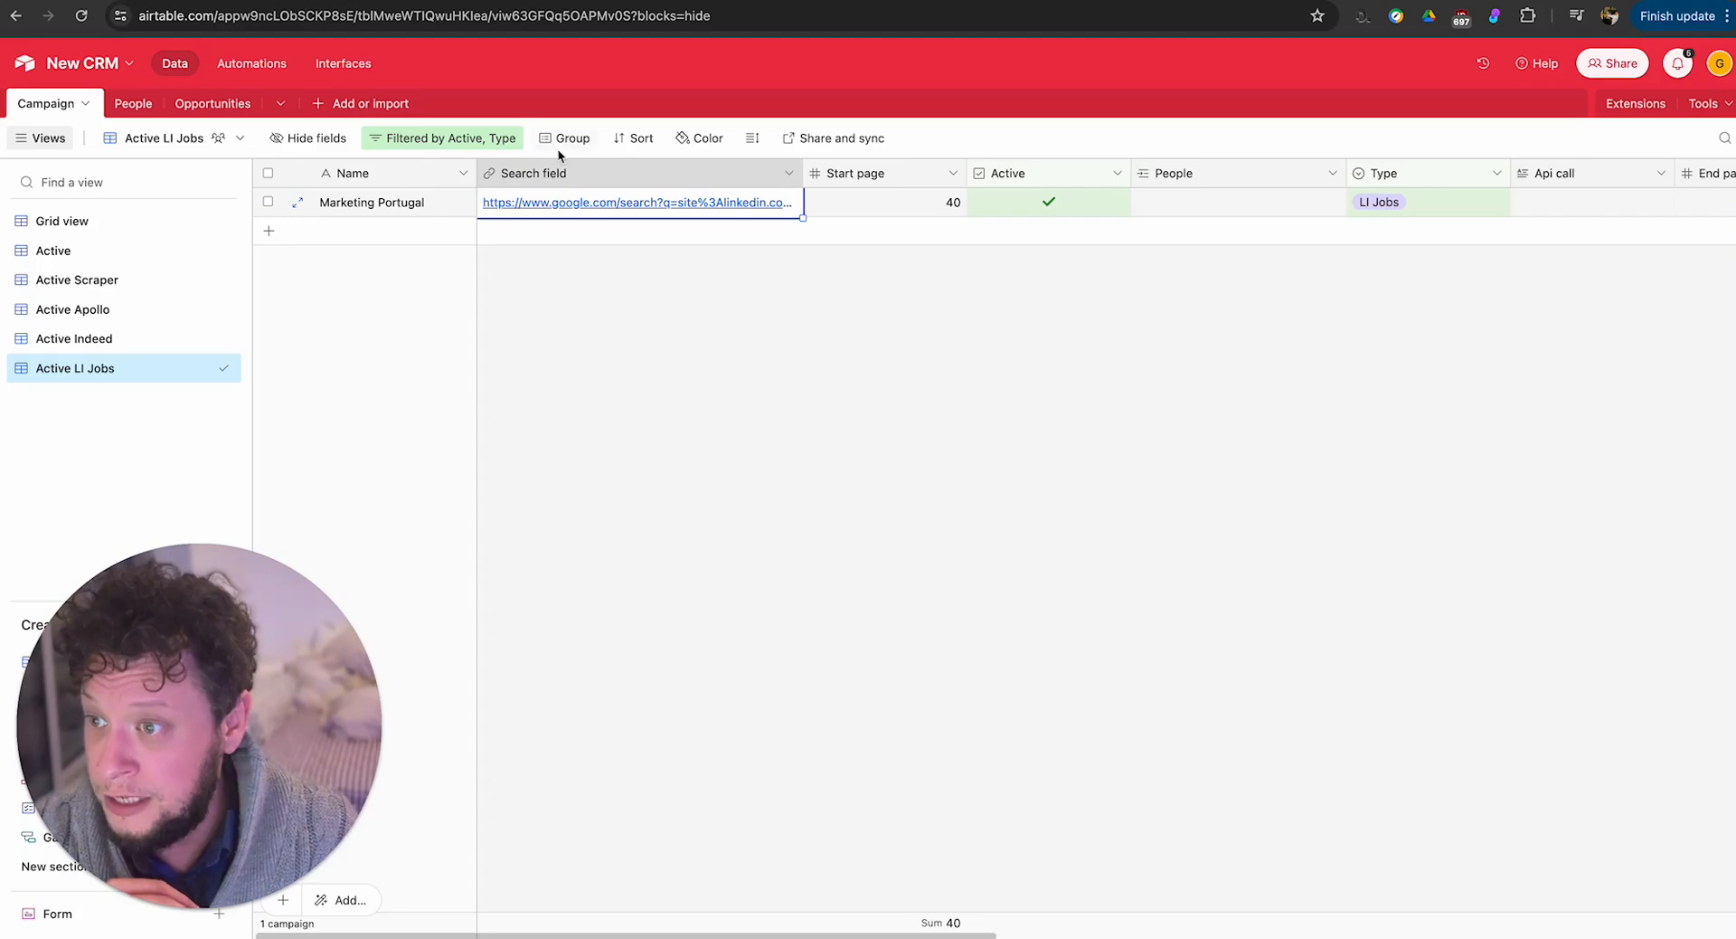
pyautogui.click(568, 202)
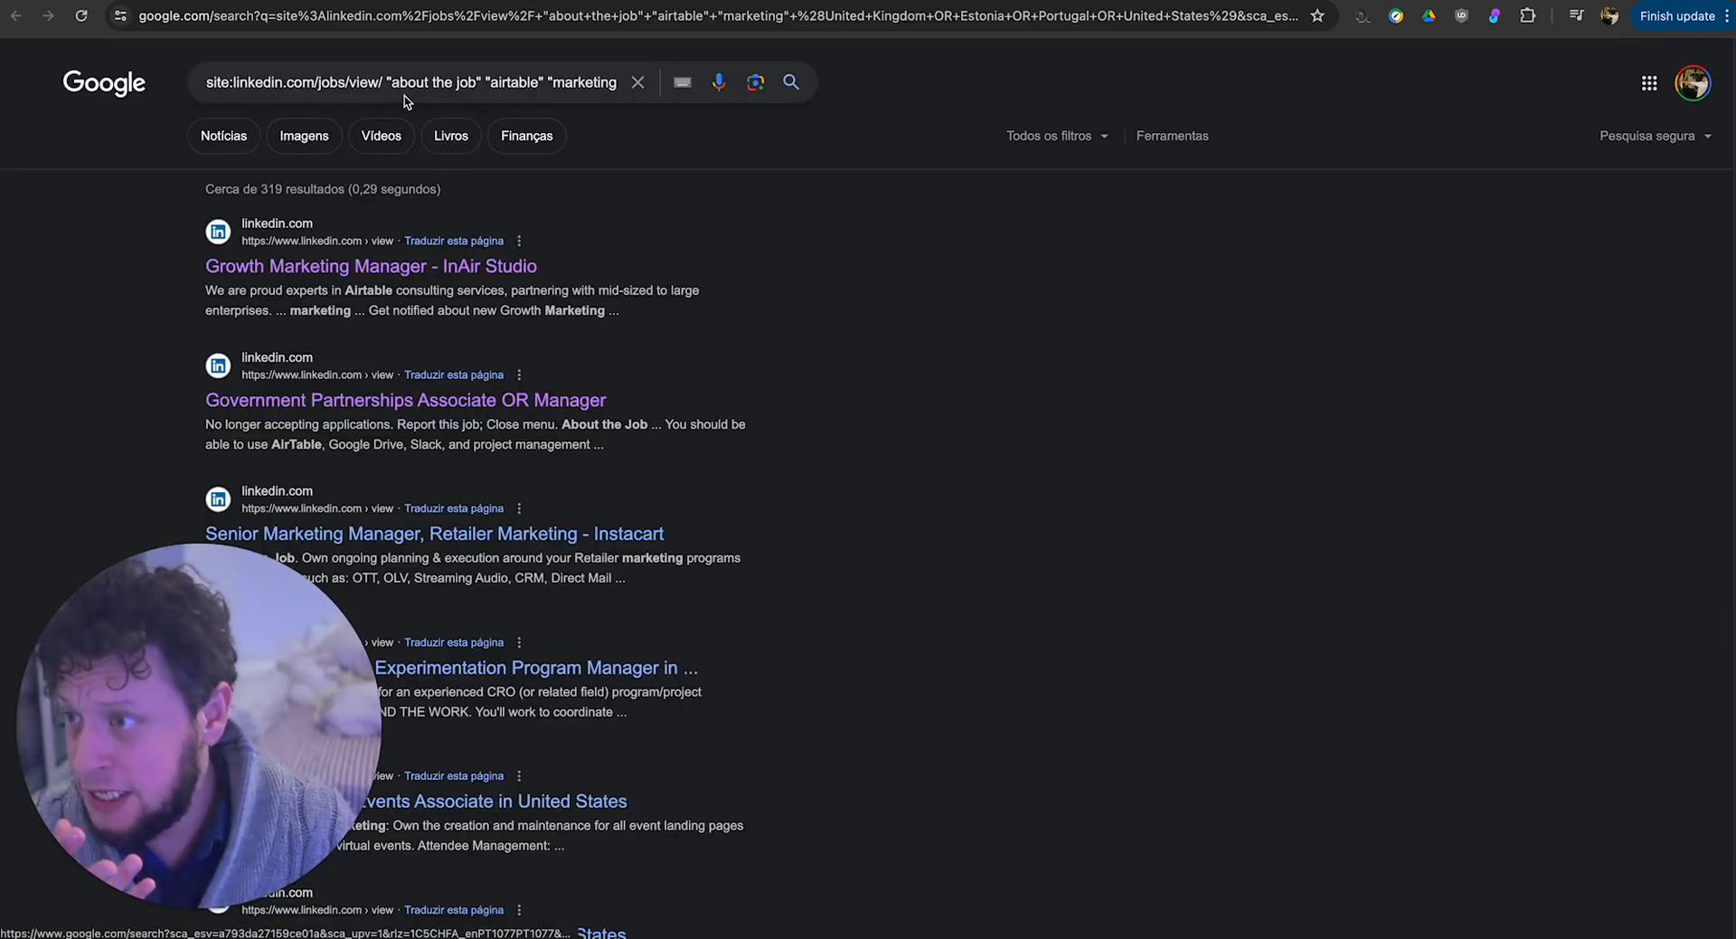
pyautogui.click(496, 82)
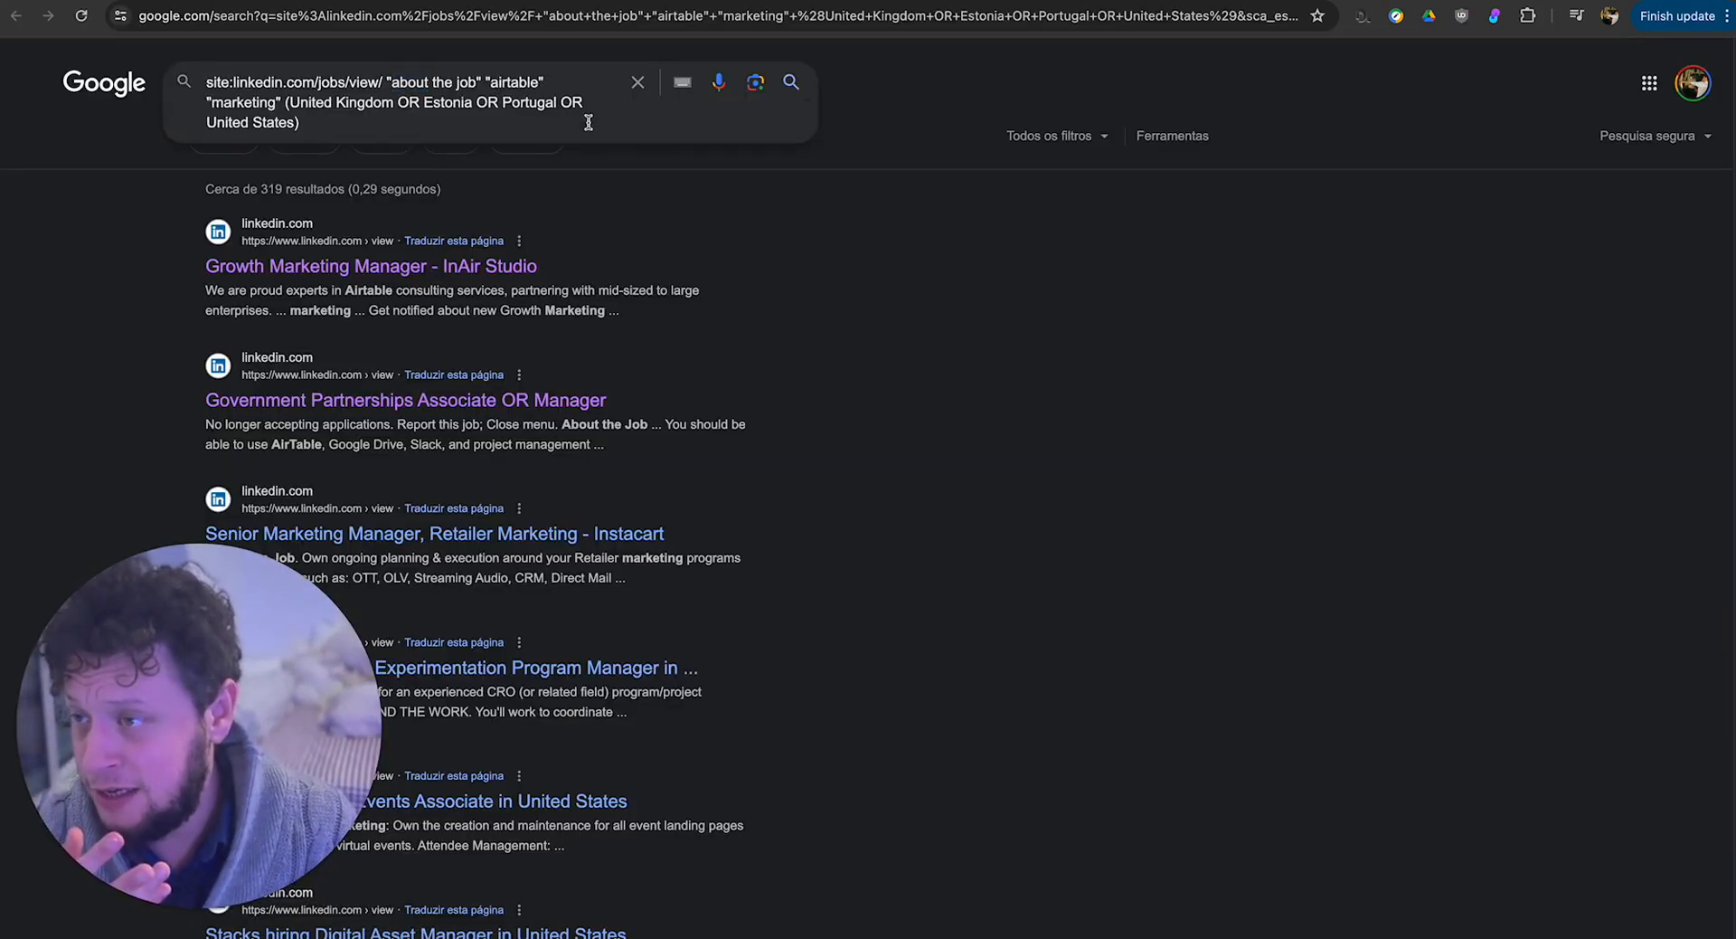
# Look through the LinkedIn job listings returned by the Google search.
pyautogui.click(814, 344)
pyautogui.scroll(-3, 979, 291)
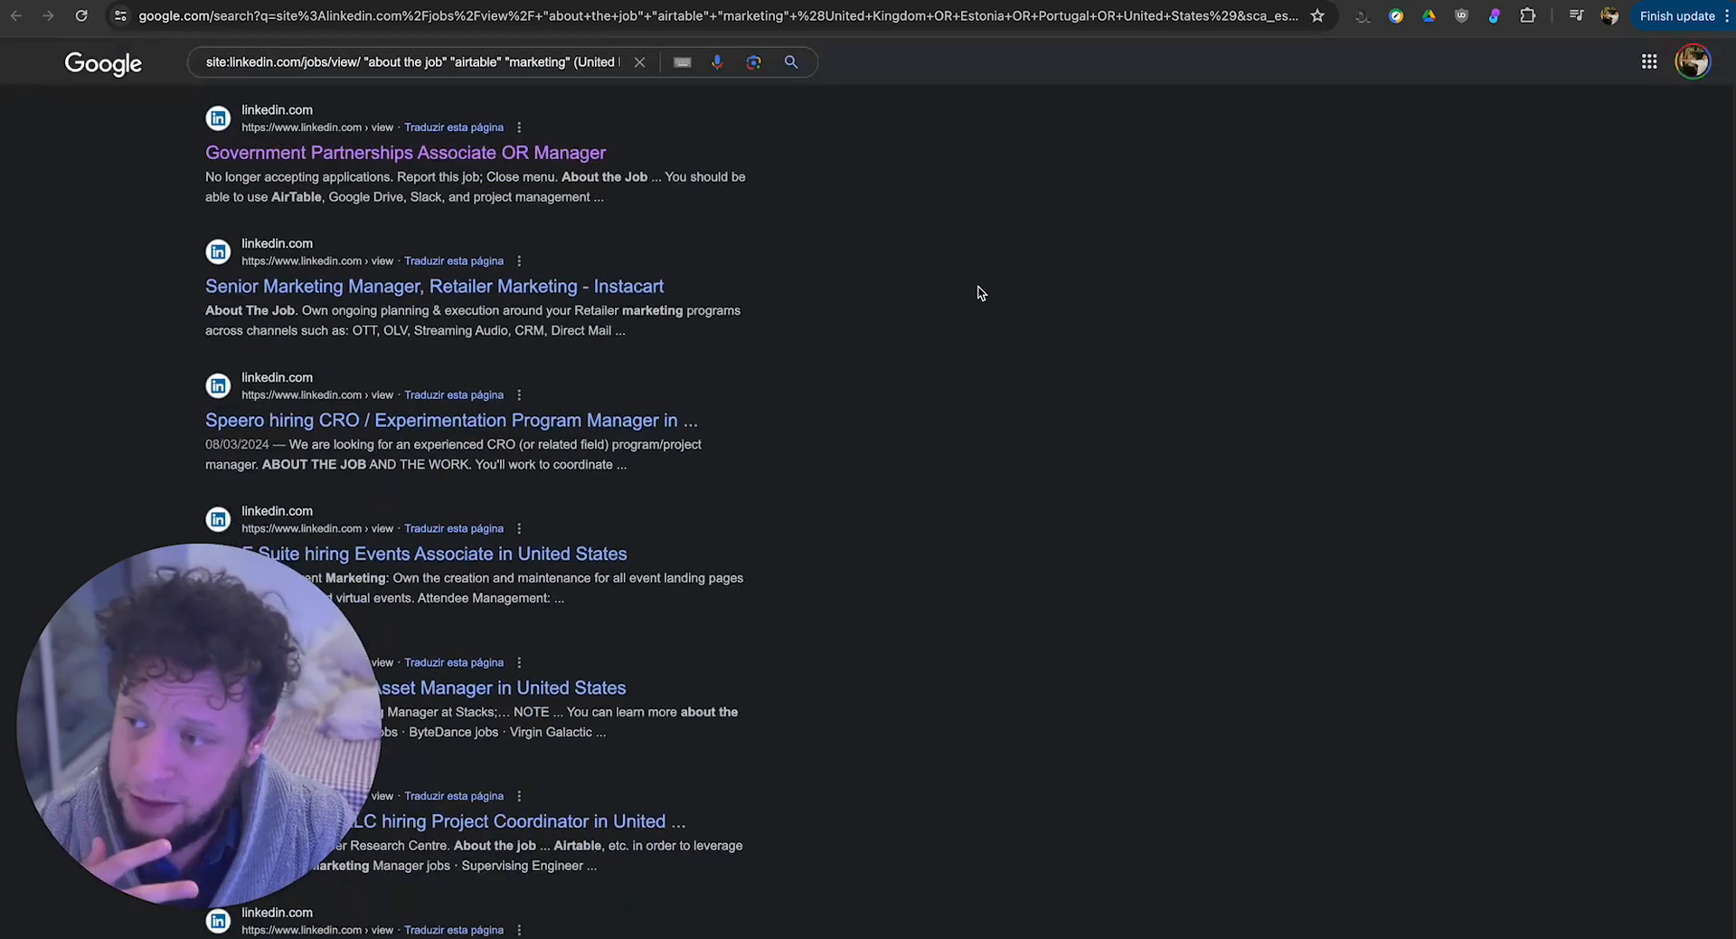
pyautogui.scroll(-2, 976, 302)
pyautogui.scroll(-1, 977, 302)
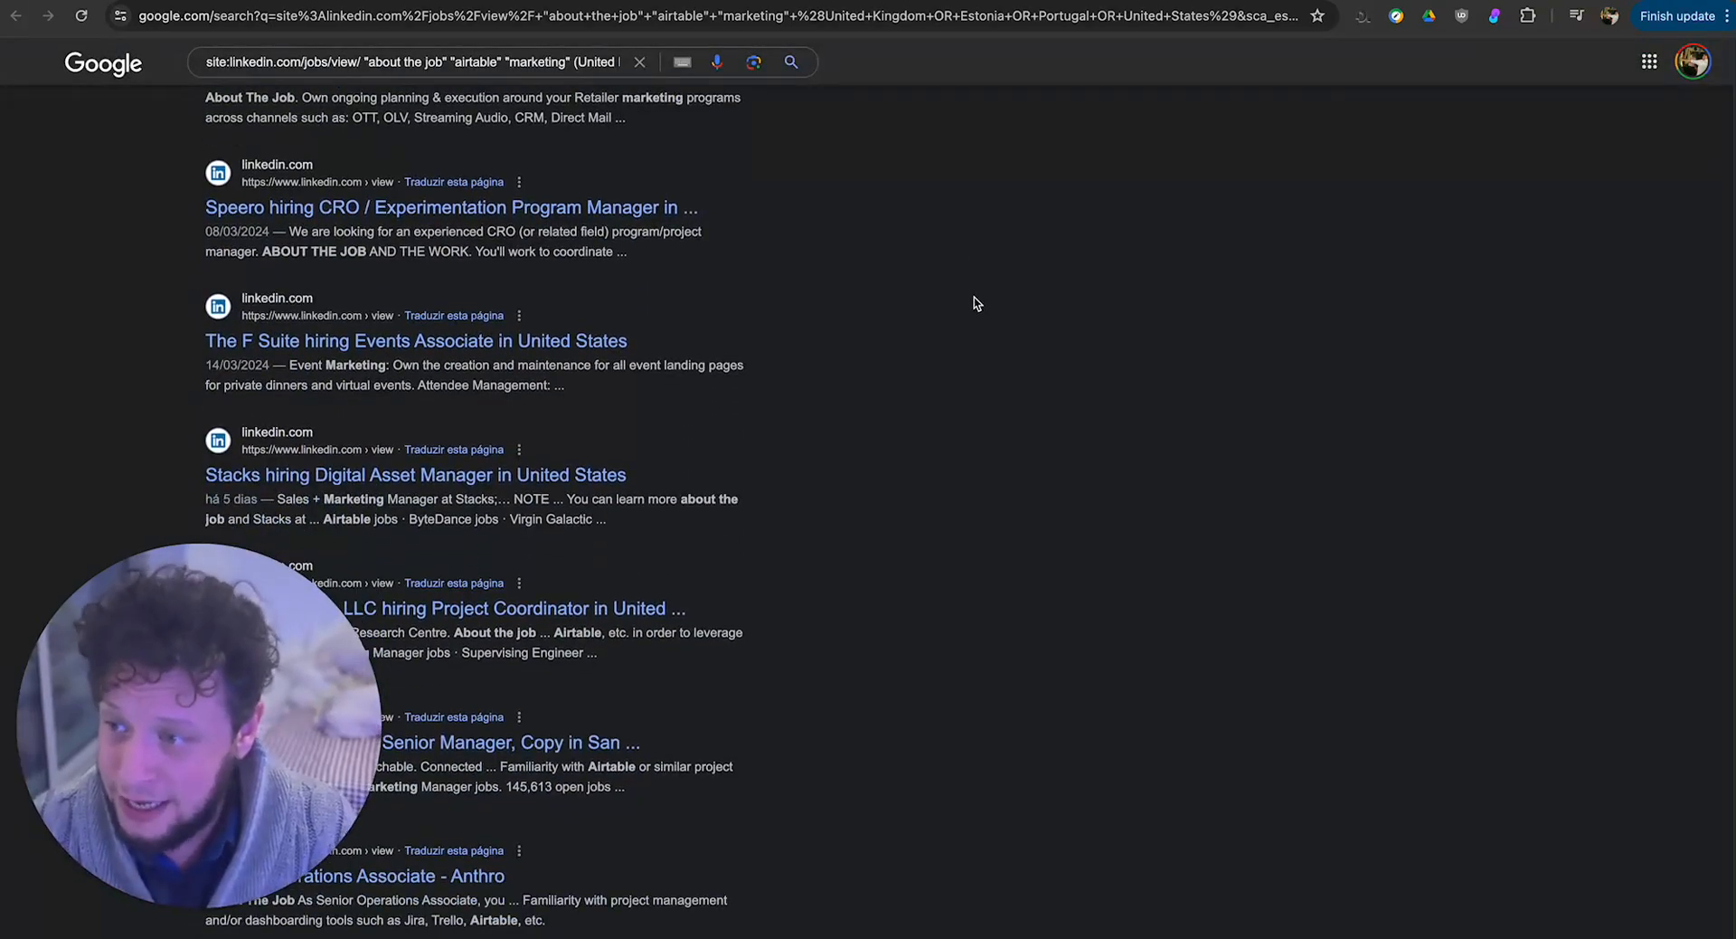
pyautogui.scroll(-4, 976, 294)
pyautogui.scroll(9, 975, 293)
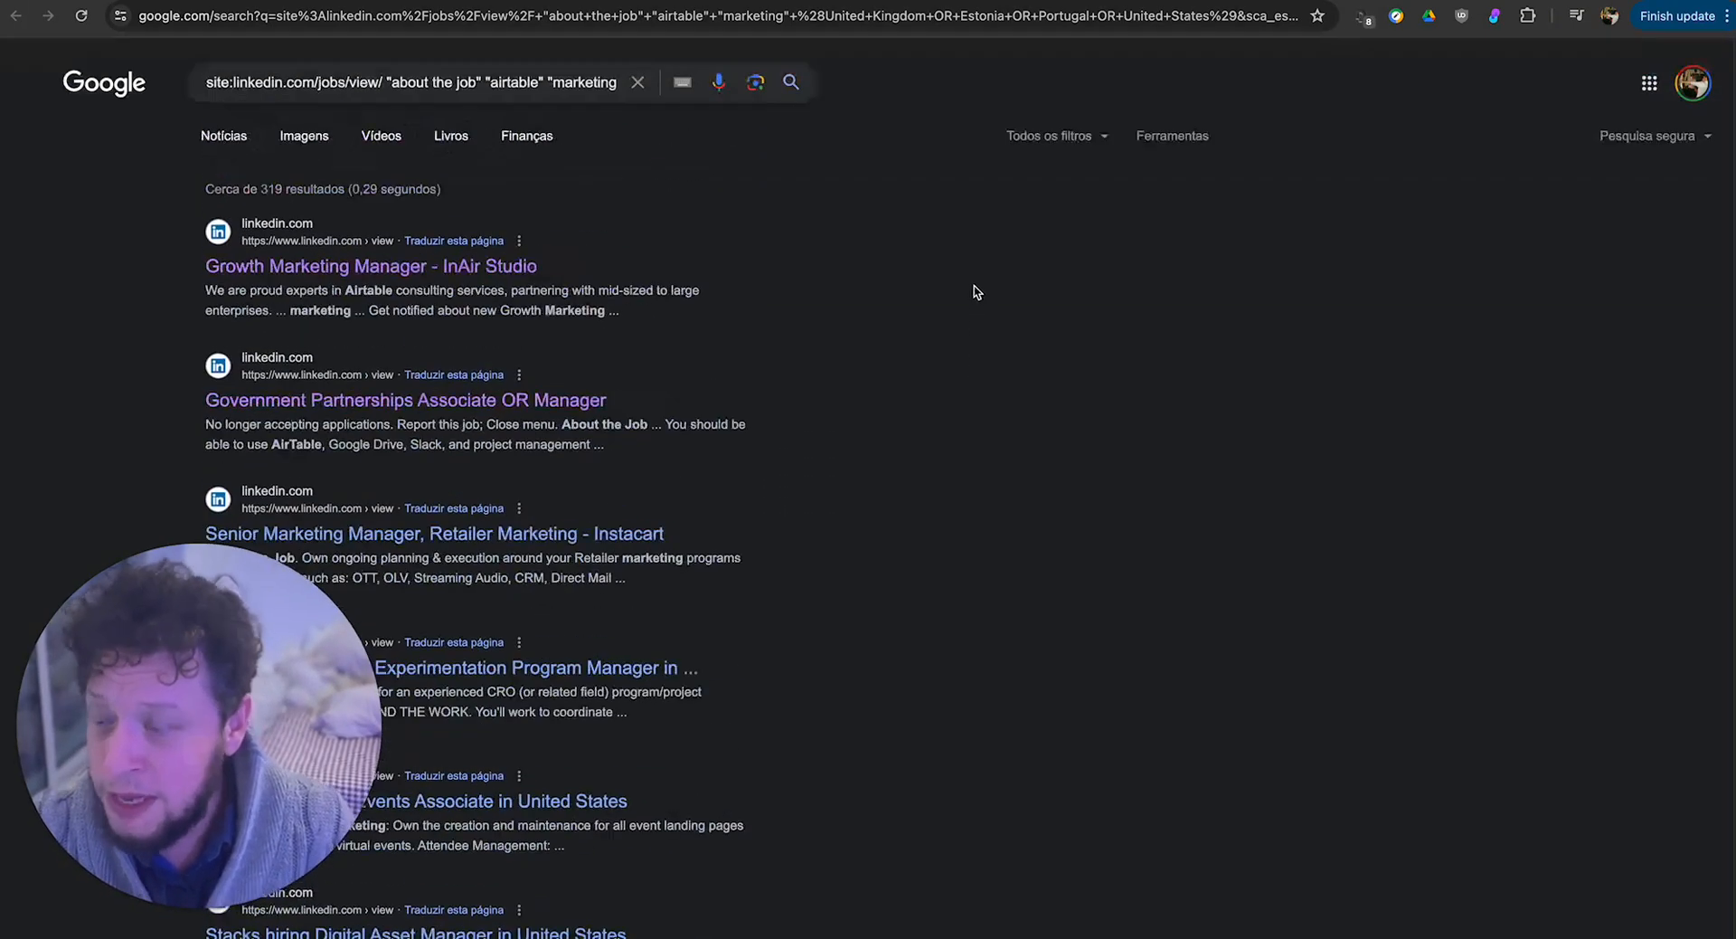
# Highlight the LinkedIn jobs query in Google's search box and return through the Airtable campaign view to the Make scenario.
pyautogui.tripleClick(454, 84)
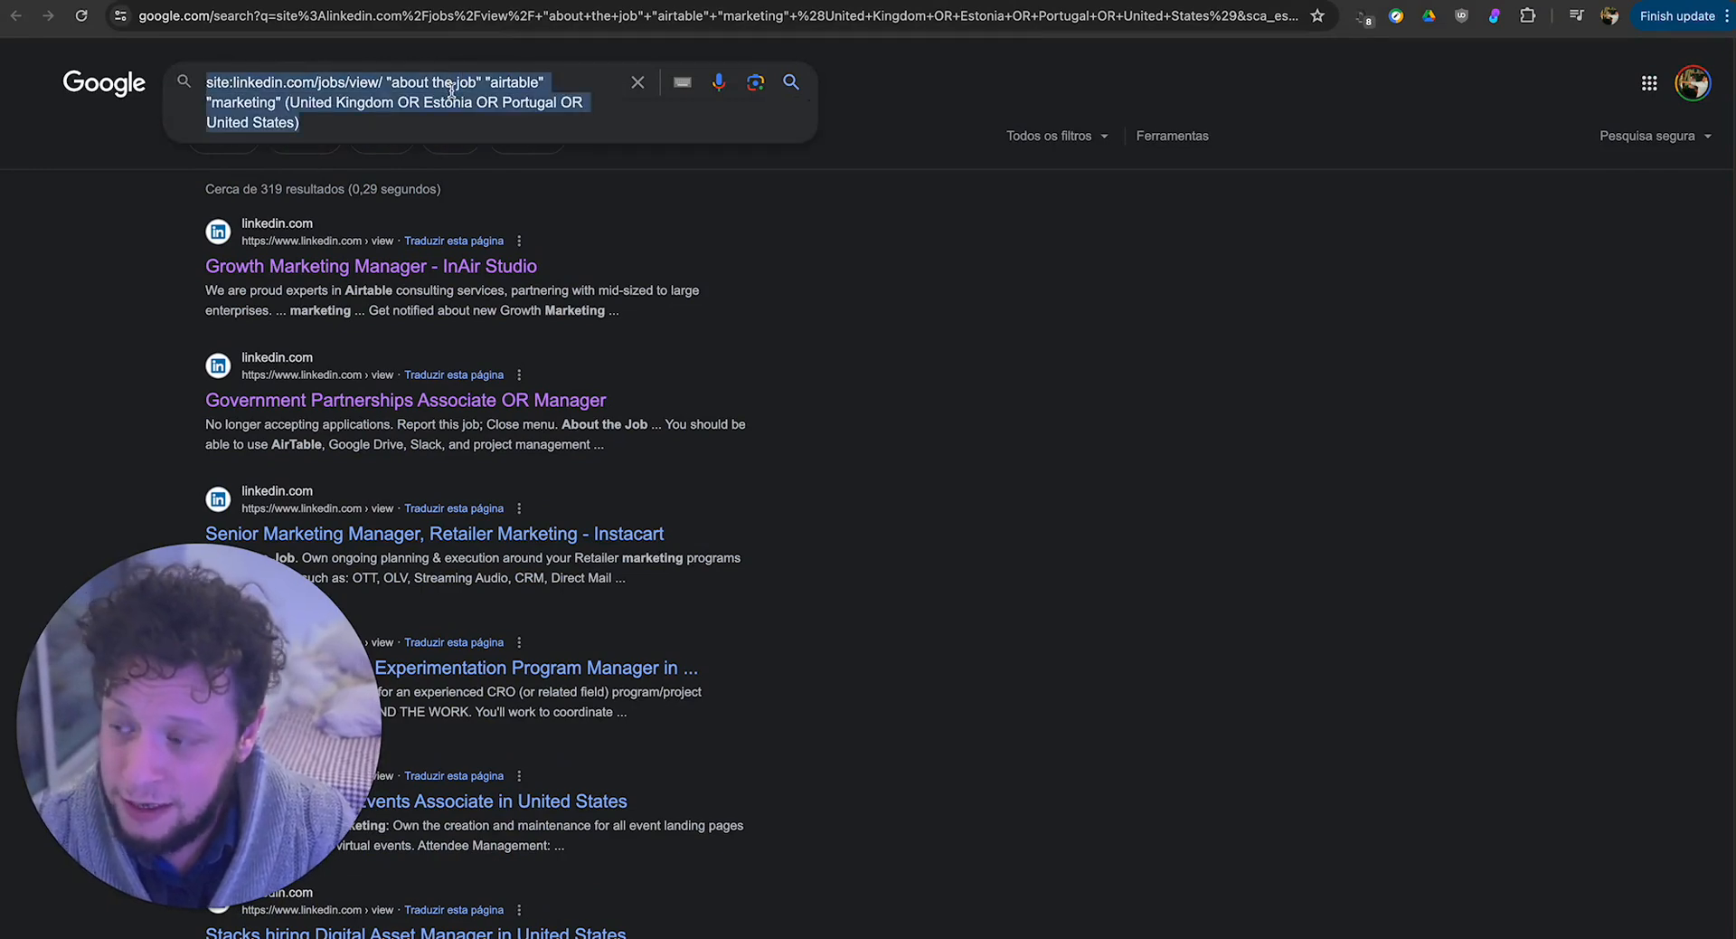
pyautogui.moveTo(454, 85); pyautogui.dragTo(450, 90)
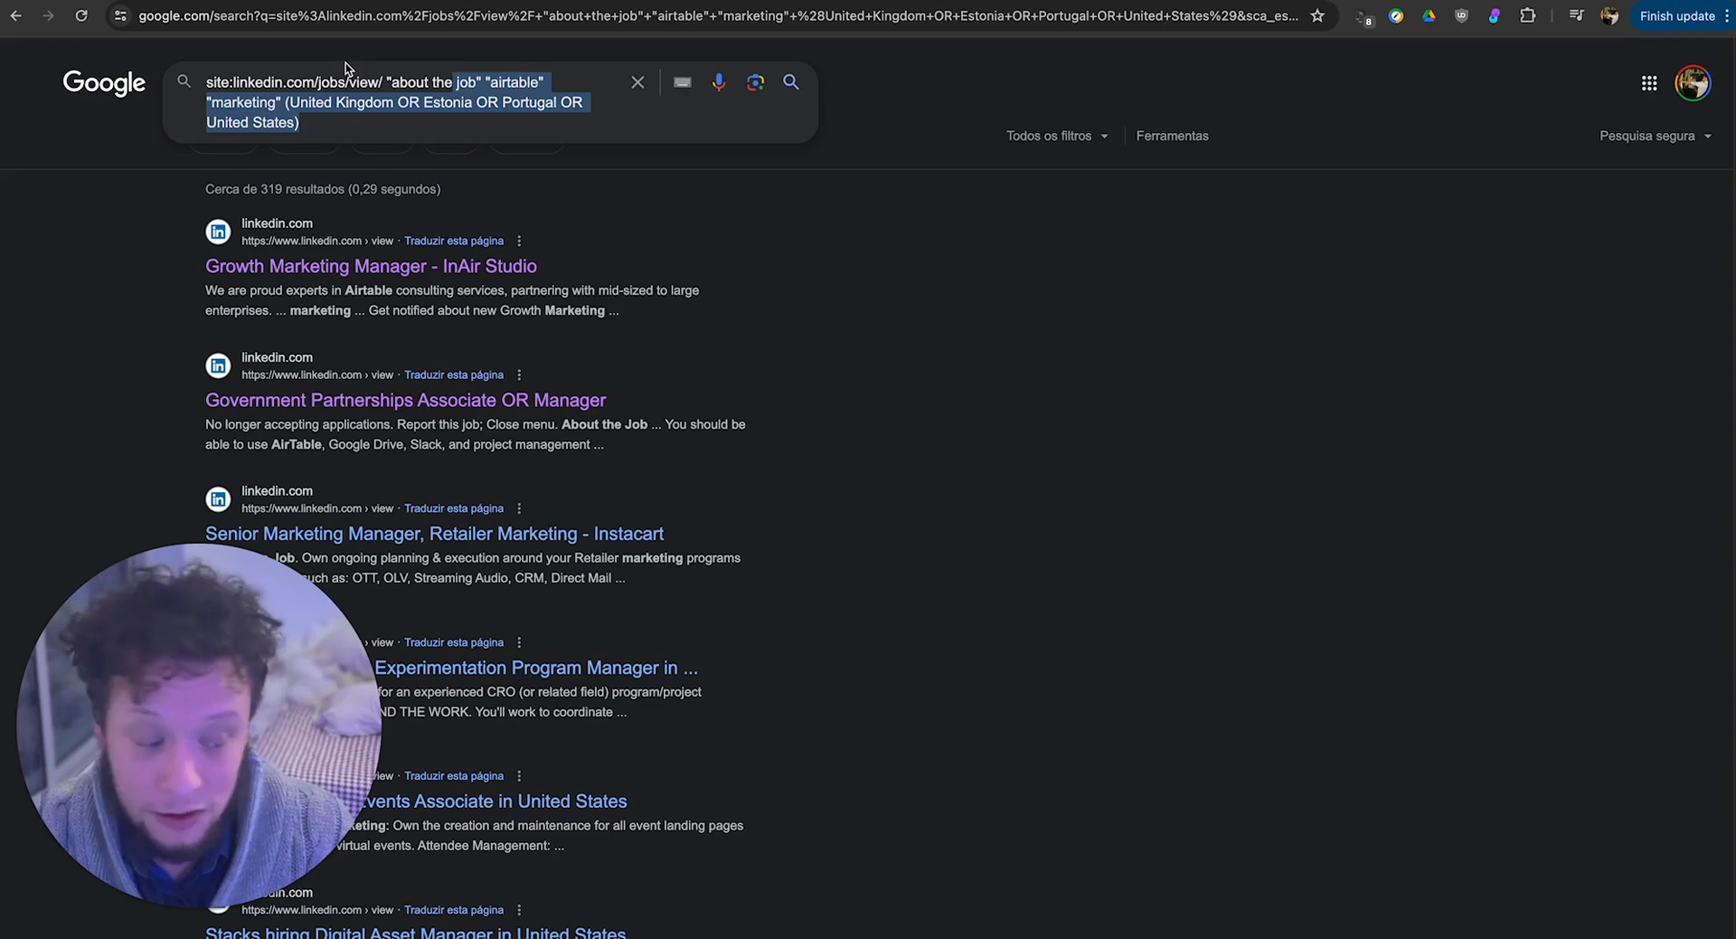
pyautogui.click(349, 0)
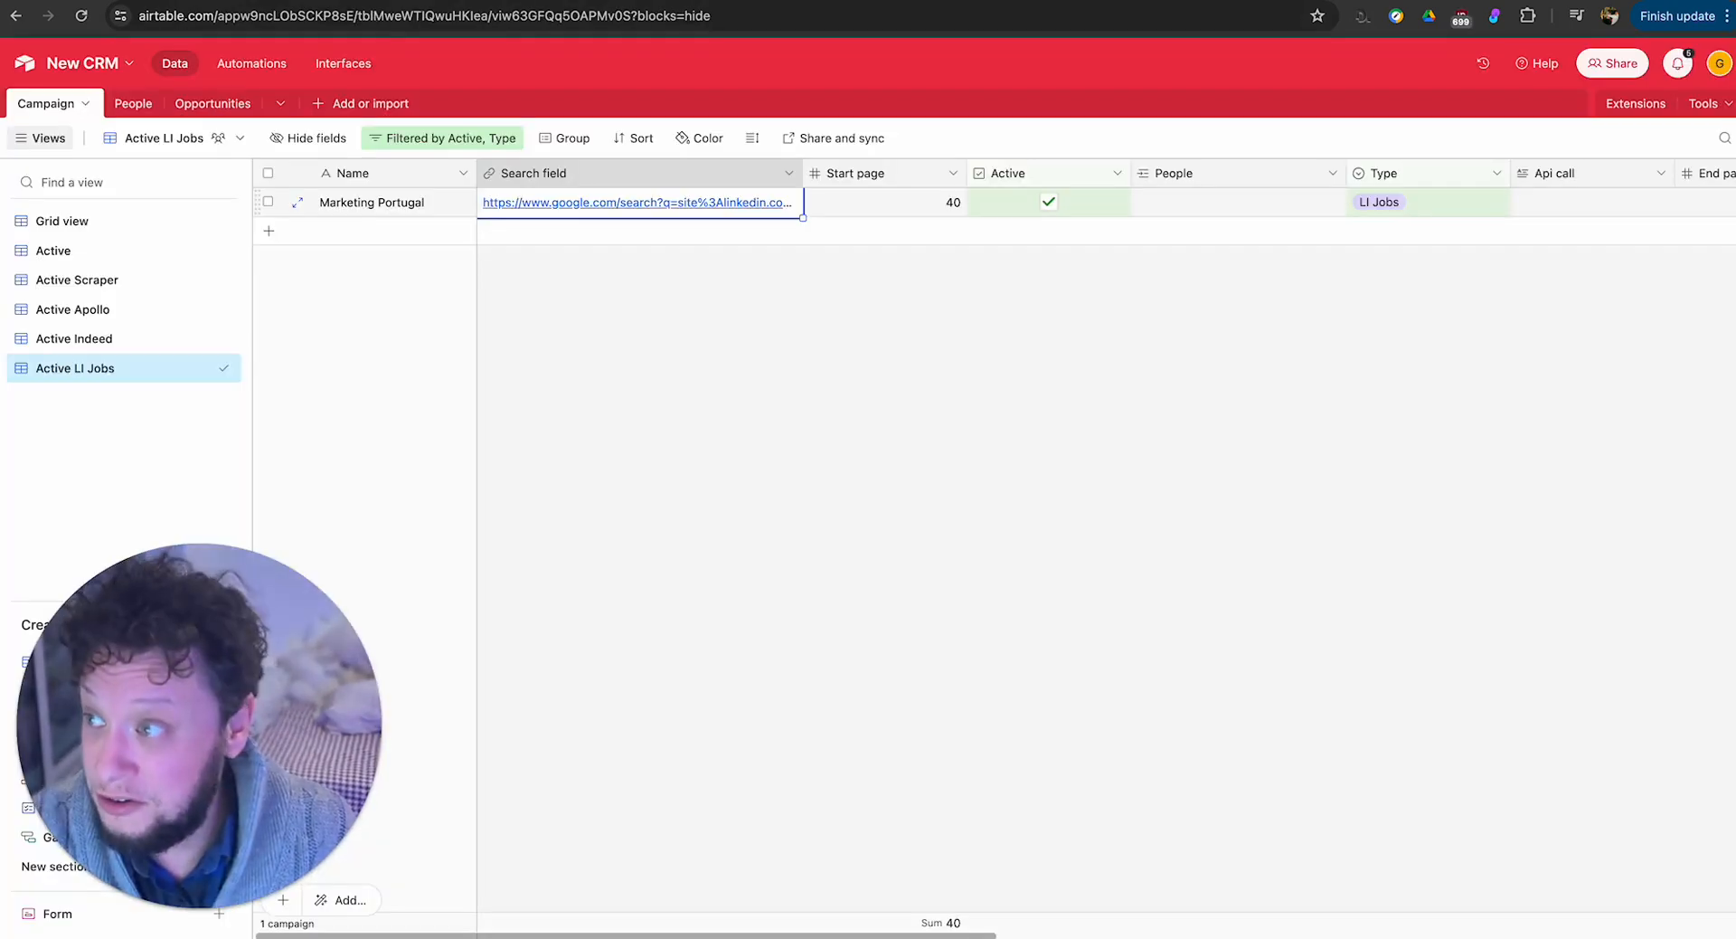
pyautogui.click(579, 0)
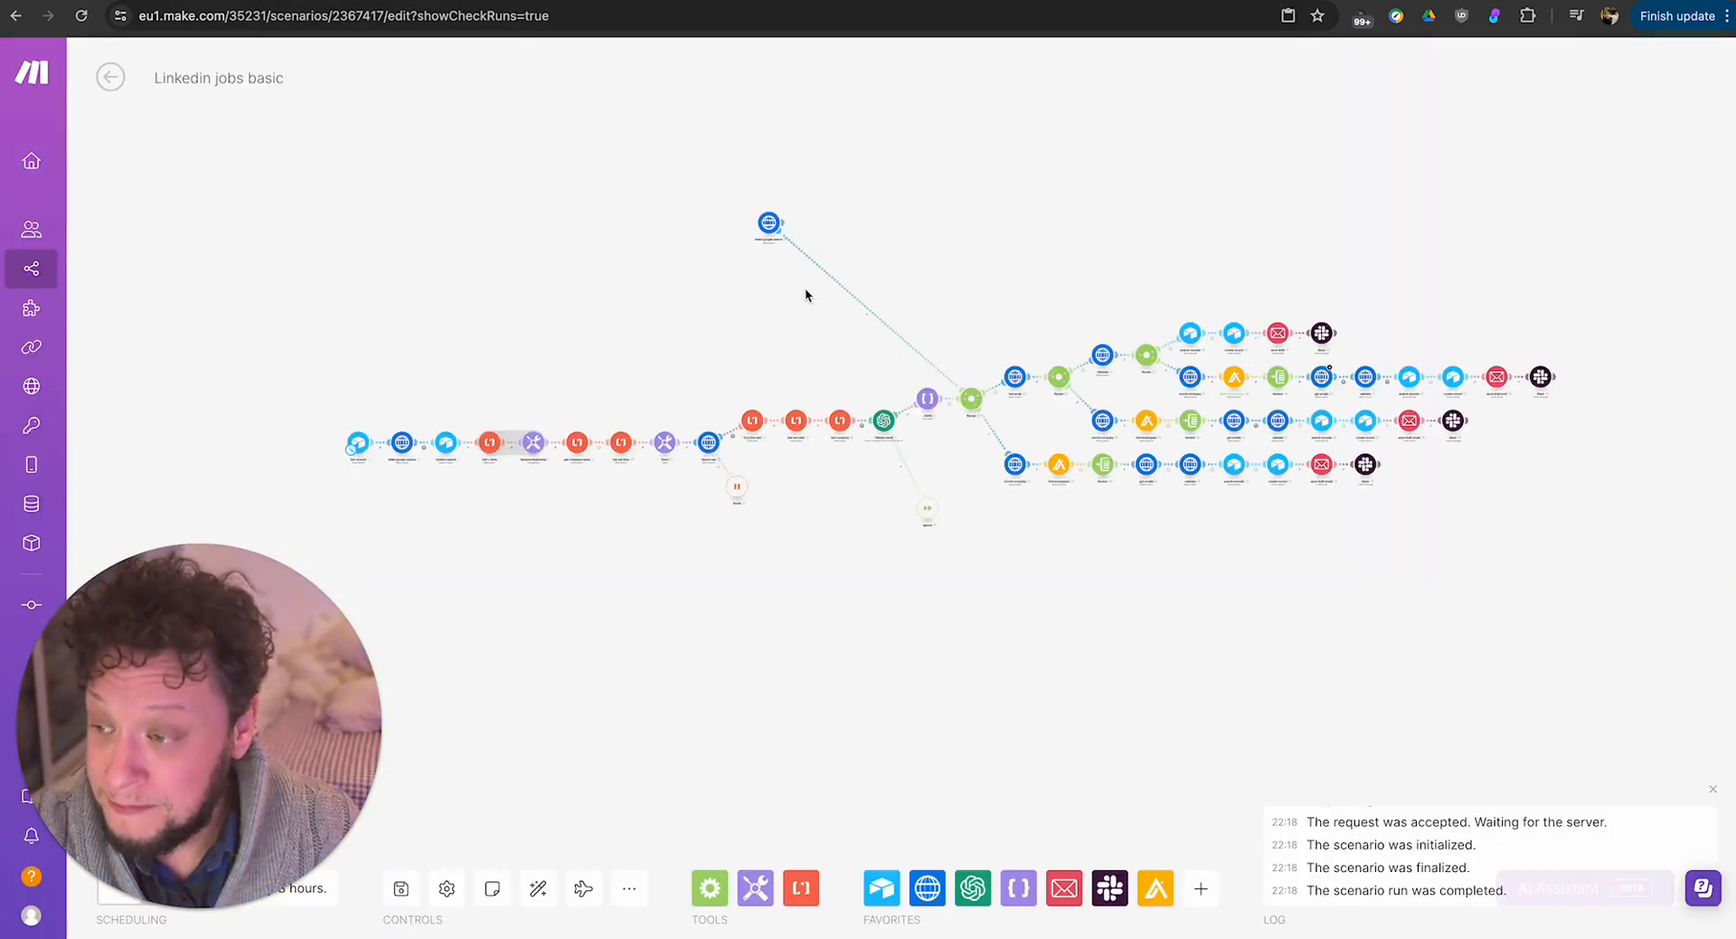